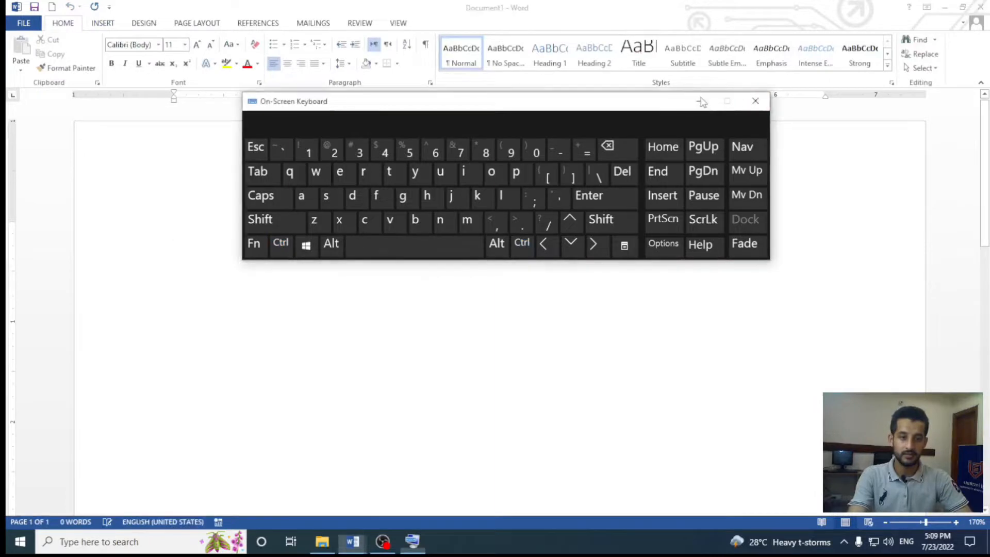
Minimize the on-screen keyboard and enter the title "Notification letter for summer holidays" on the first line of the blank document
{"action": "left_click", "coordinate": [700, 102]}
{"action": "scroll", "coordinate": [672, 208], "scroll_direction": "down", "scroll_amount": 2}
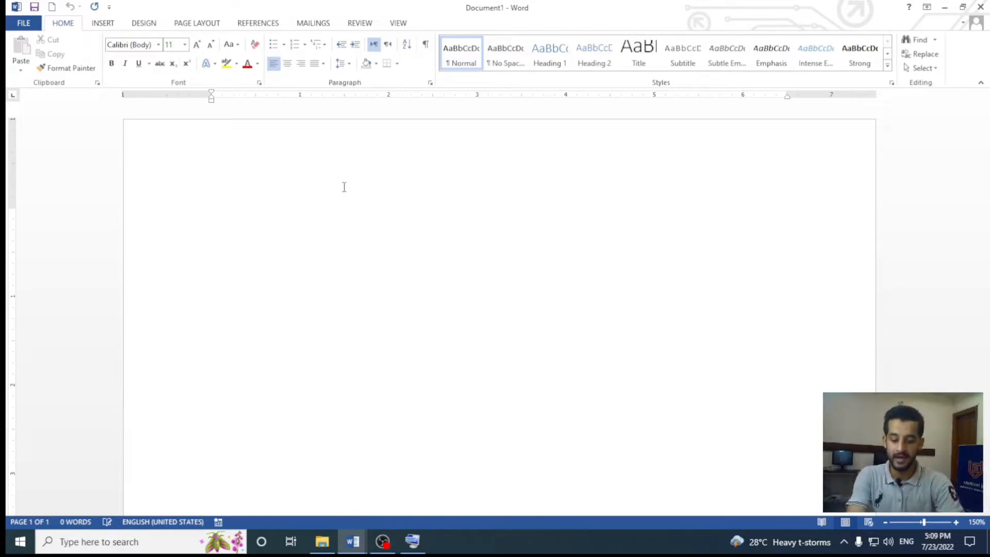
{"action": "type", "text": "notificati"}
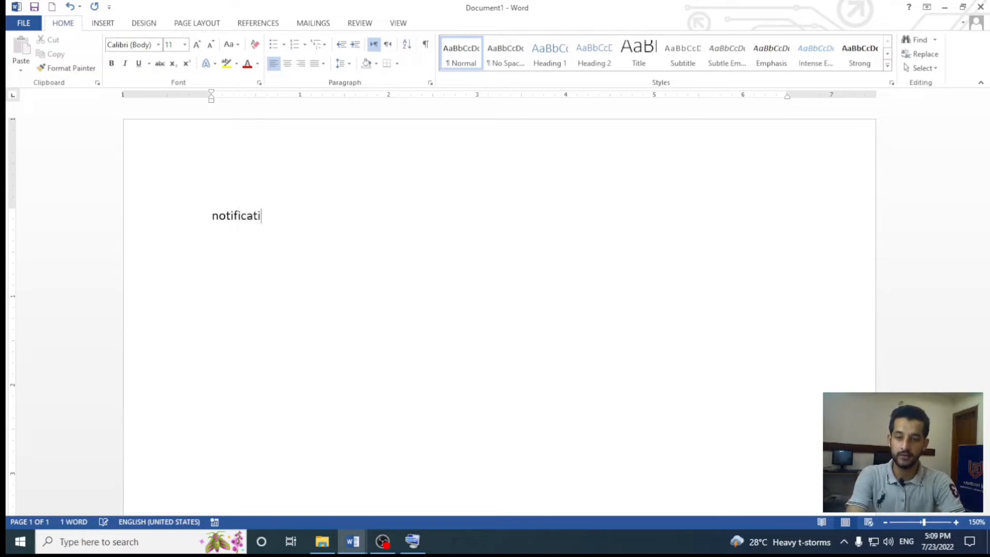
{"action": "type", "text": "on let"}
{"action": "key", "text": "BackSpace"}
{"action": "key", "text": "BackSpace"}
{"action": "key", "text": "BackSpace"}
{"action": "type", "text": "let"}
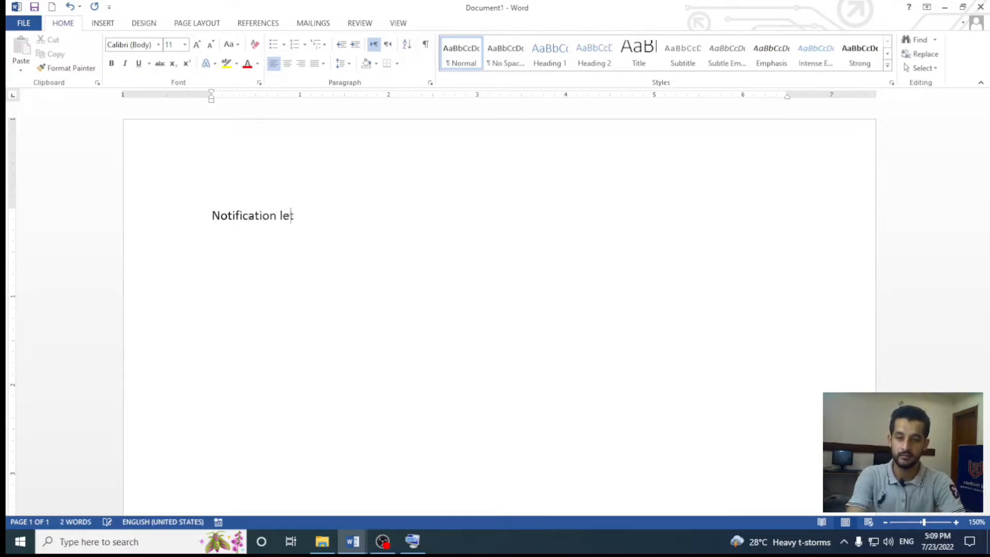
{"action": "type", "text": "ter for summer"}
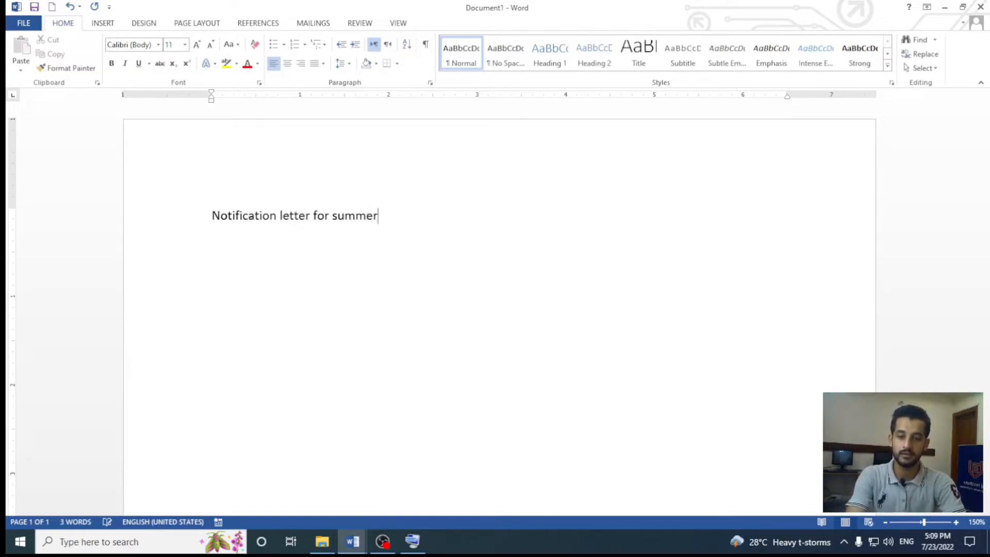
{"action": "type", "text": " holidays"}
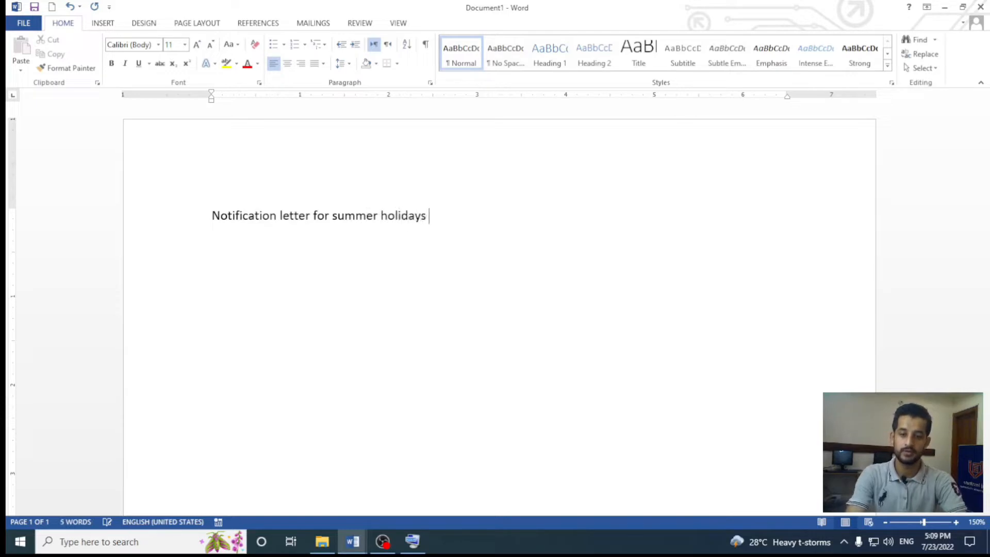
Restore the on-screen keyboard, place it below the title text, and select the whole title line
{"action": "left_click", "coordinate": [412, 542]}
{"action": "left_click_drag", "start_coordinate": [510, 137], "coordinate": [481, 334]}
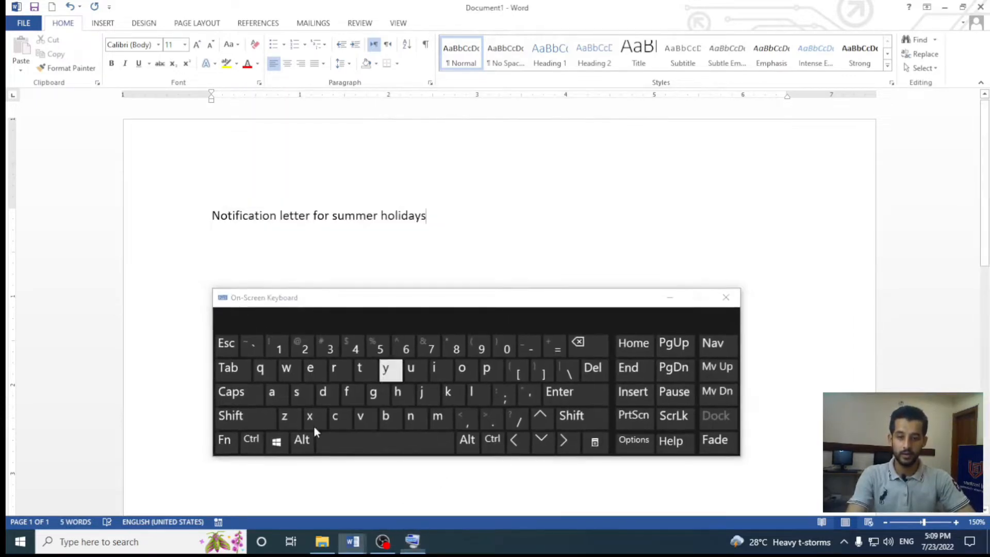
{"action": "left_click", "coordinate": [224, 440]}
{"action": "left_click", "coordinate": [239, 418]}
{"action": "left_click", "coordinate": [232, 439]}
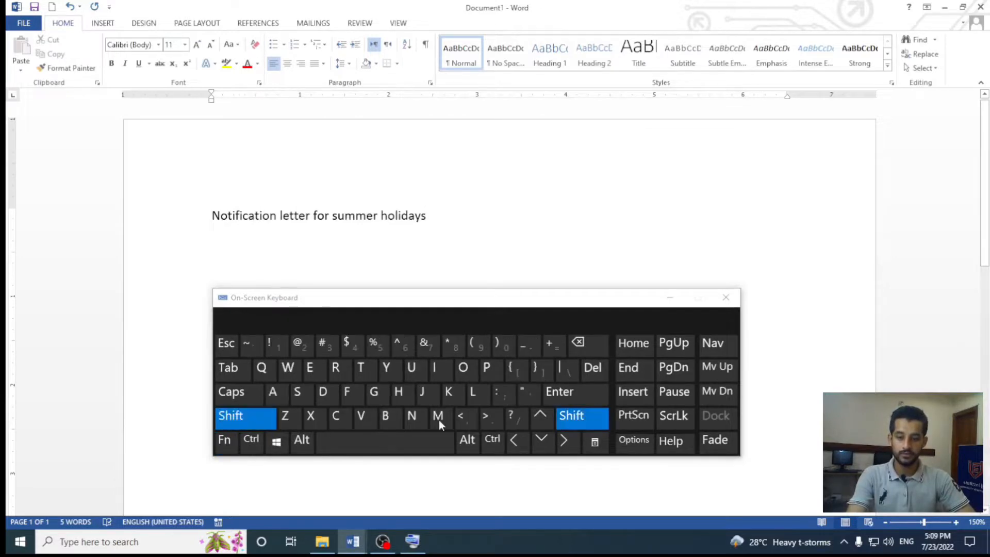
{"action": "left_click", "coordinate": [633, 345]}
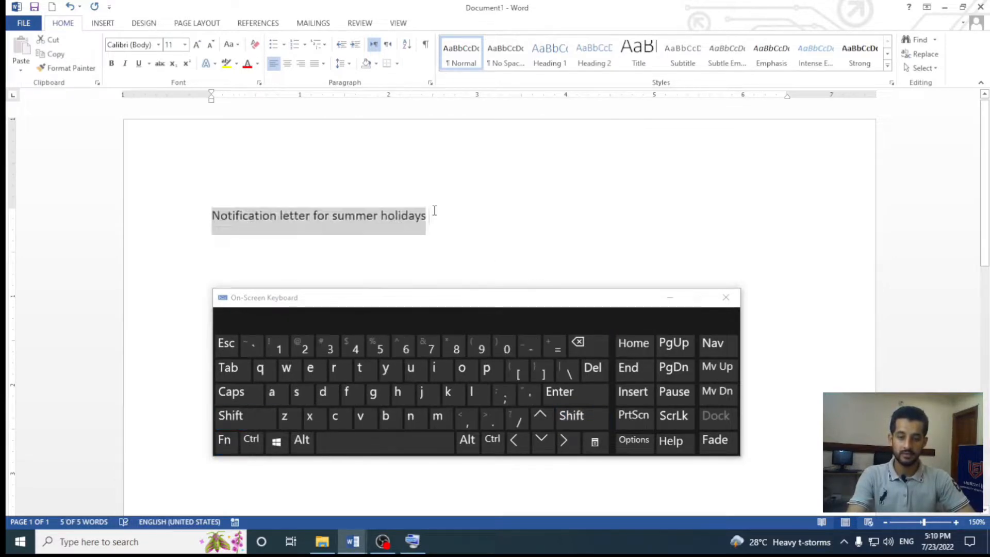
{"action": "left_click", "coordinate": [429, 221]}
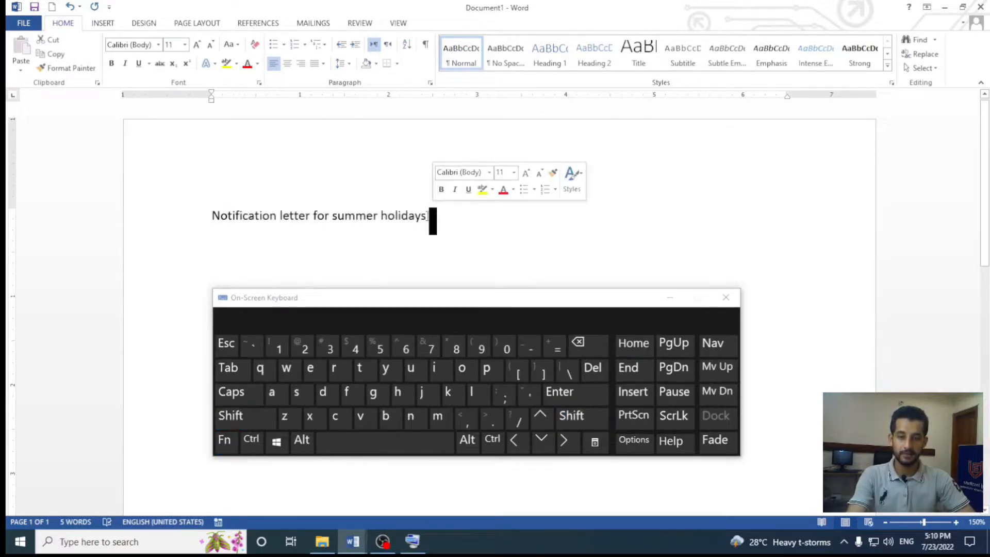
{"action": "left_click", "coordinate": [238, 416]}
{"action": "left_click", "coordinate": [638, 342]}
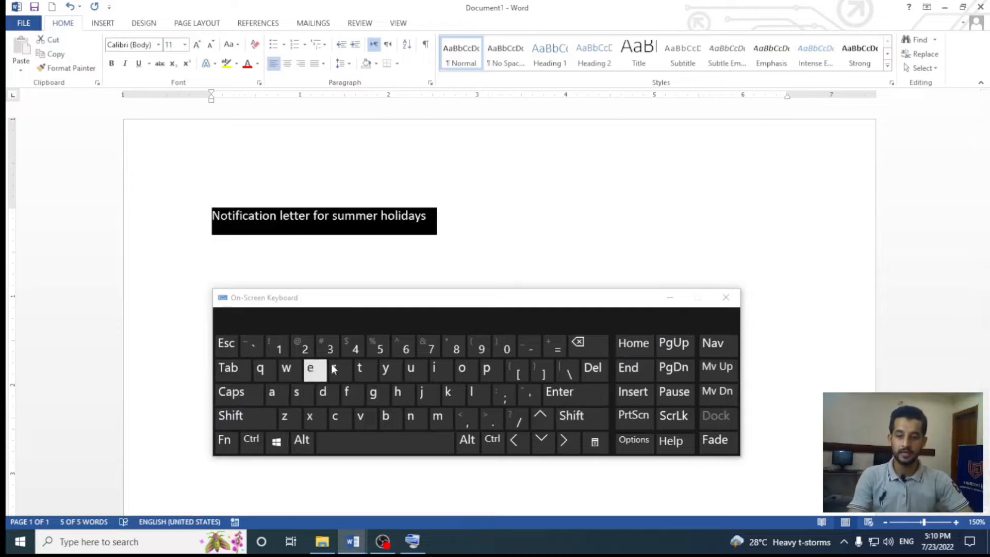
Center the selected title on the page and make it bold
{"action": "left_click", "coordinate": [251, 439]}
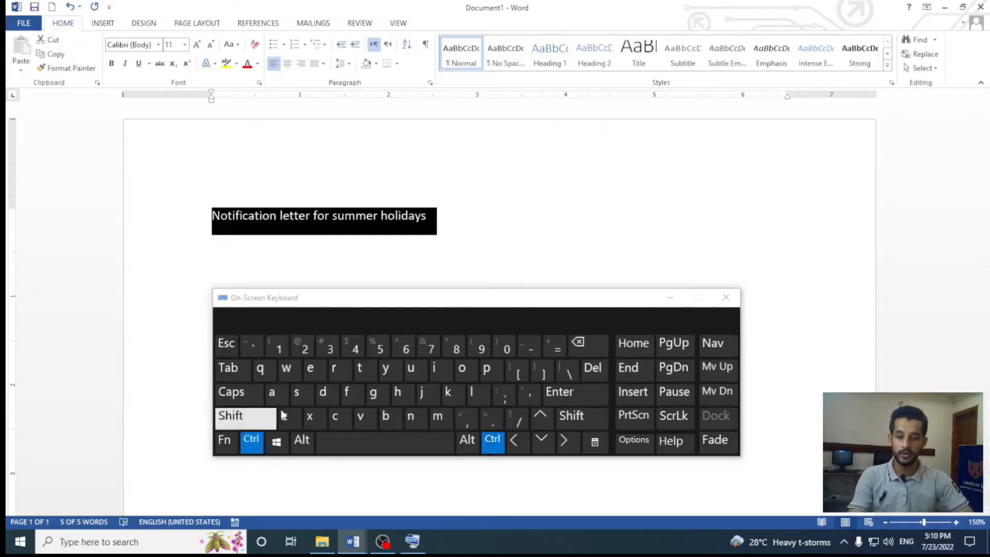
{"action": "left_click", "coordinate": [310, 369]}
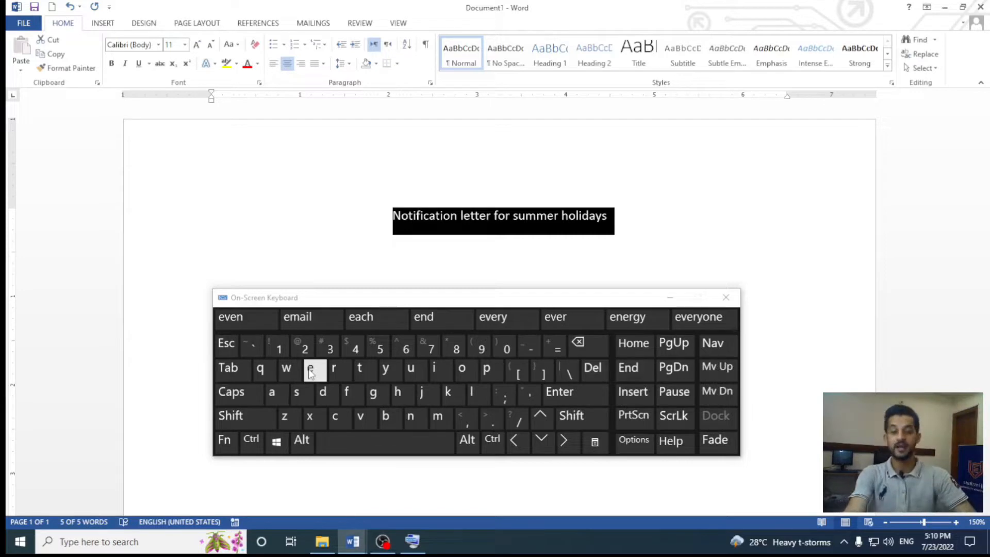
{"action": "left_click", "coordinate": [251, 439]}
{"action": "left_click", "coordinate": [386, 415]}
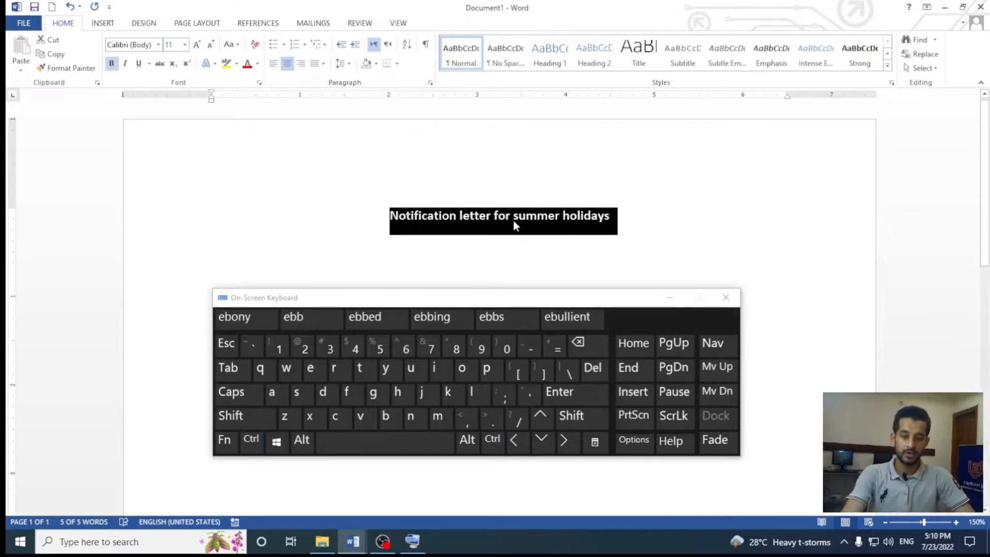
Change the selected title to all uppercase and underline it
{"action": "left_click", "coordinate": [246, 420]}
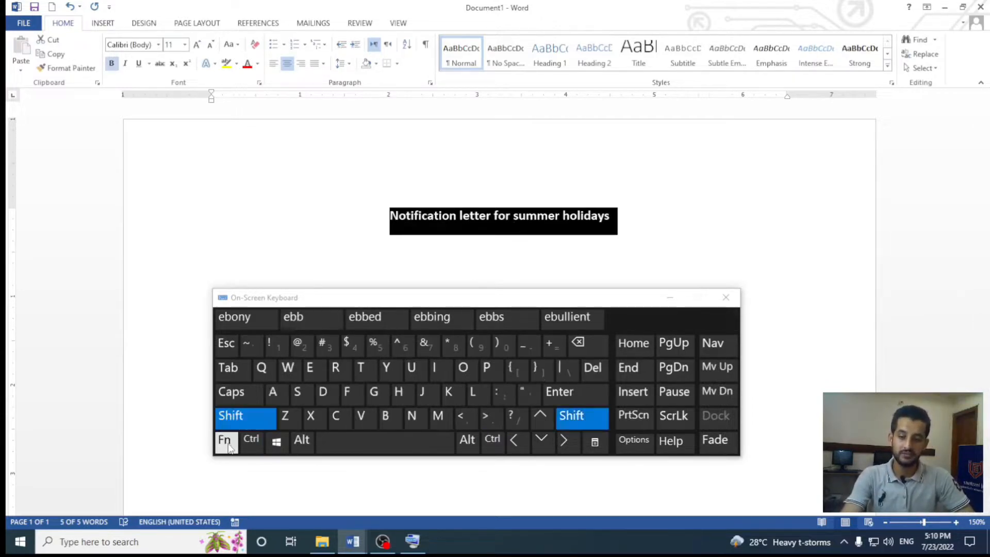
{"action": "left_click", "coordinate": [226, 441]}
{"action": "left_click", "coordinate": [325, 346]}
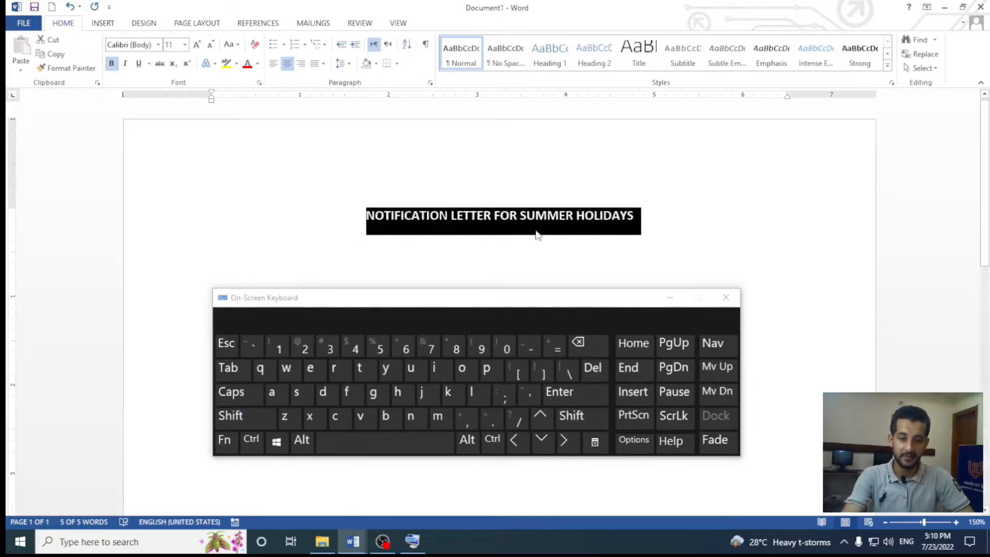
{"action": "left_click", "coordinate": [252, 440]}
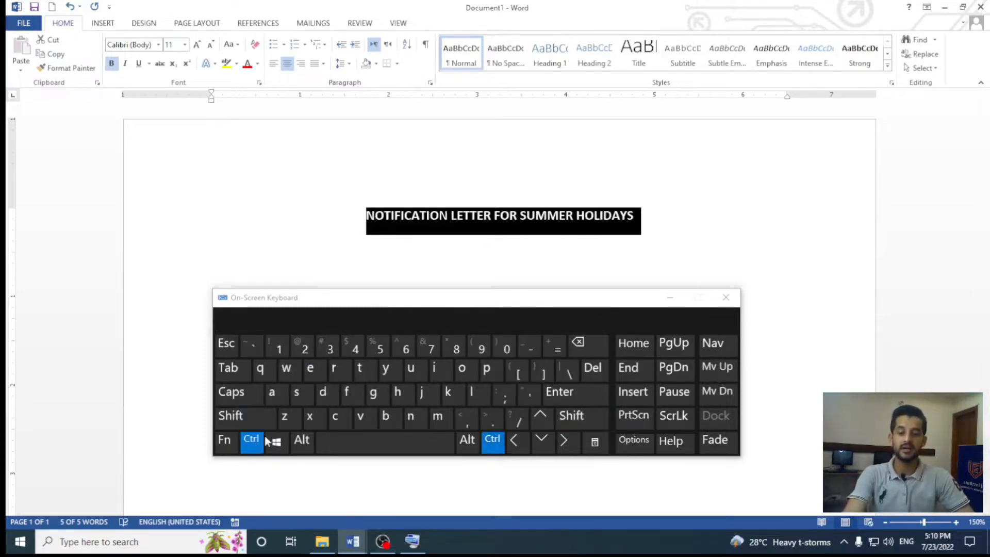
{"action": "left_click", "coordinate": [419, 371]}
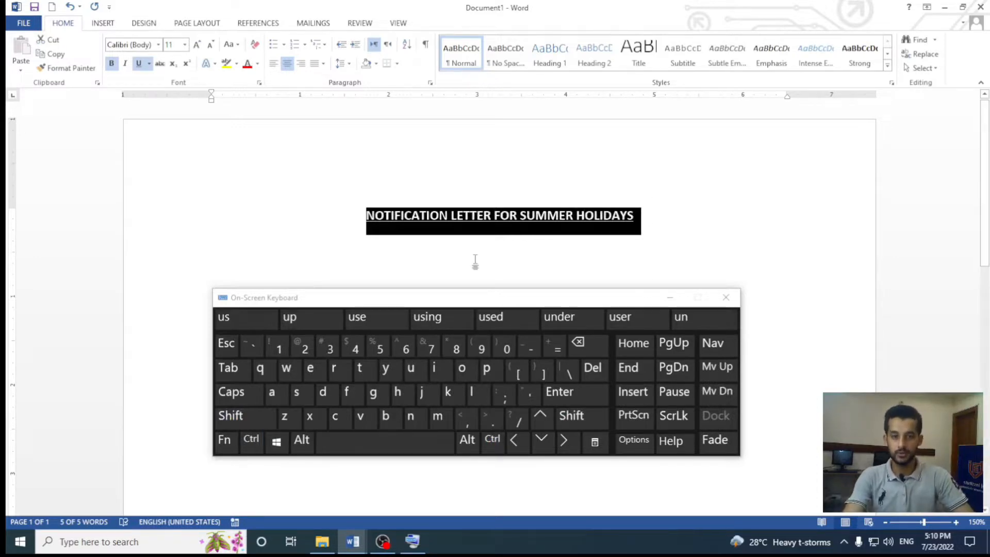
Increase the selected title's font size stepwise and settle on 14 pt
{"action": "left_click", "coordinate": [240, 438]}
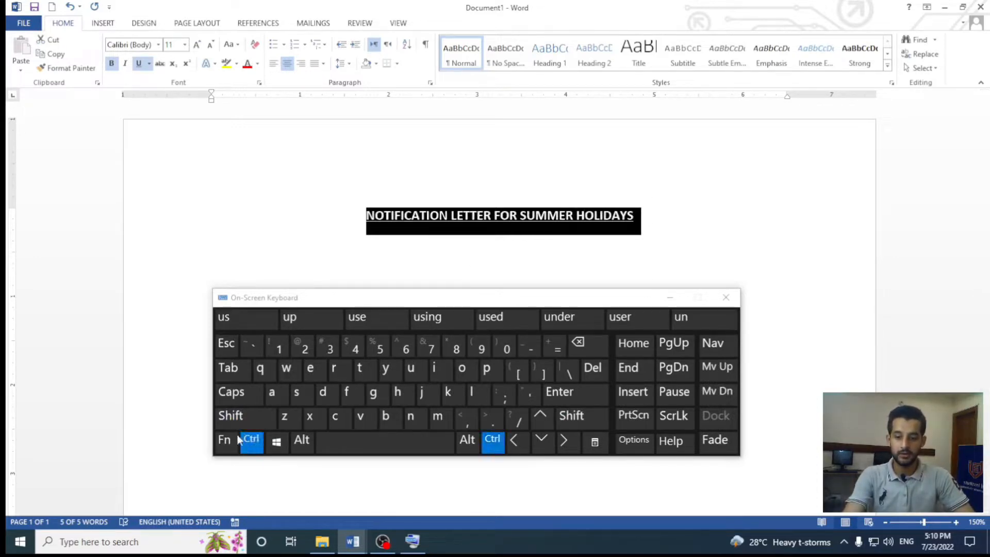
{"action": "left_click", "coordinate": [242, 415]}
{"action": "left_click", "coordinate": [490, 418]}
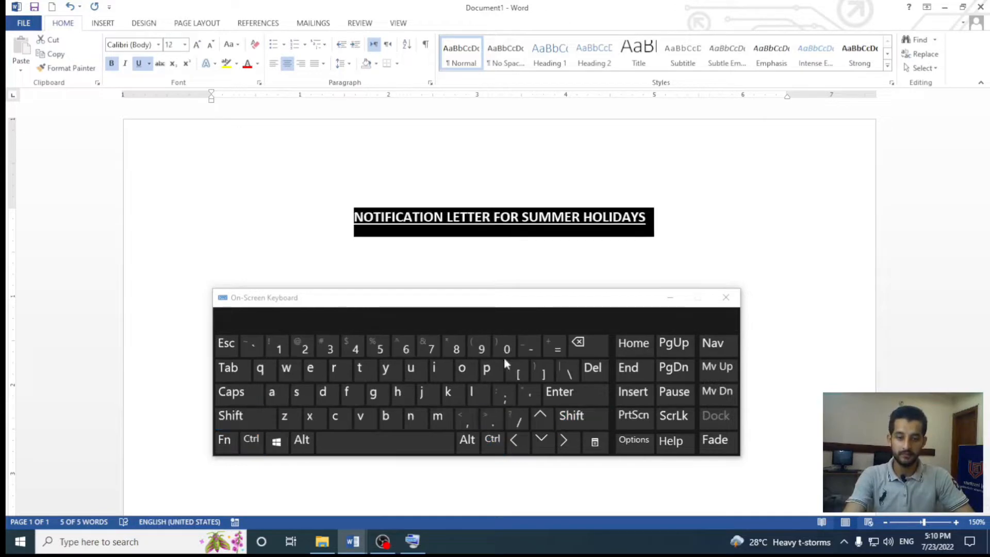
{"action": "key", "text": "ctrl+shift+period"}
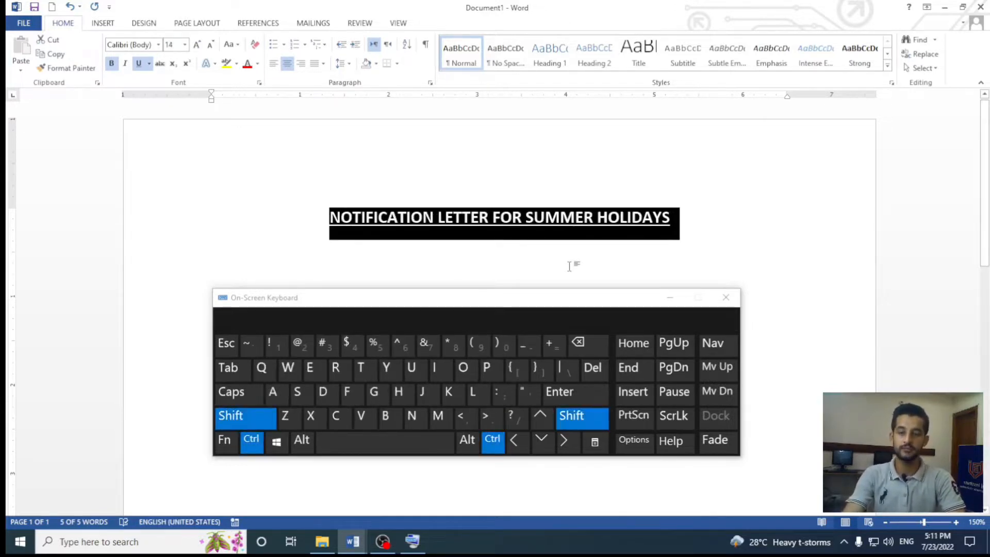
{"action": "key", "text": "ctrl+shift+period"}
{"action": "key", "text": "ctrl+shift+period"}
{"action": "key", "text": "ctrl+shift+comma"}
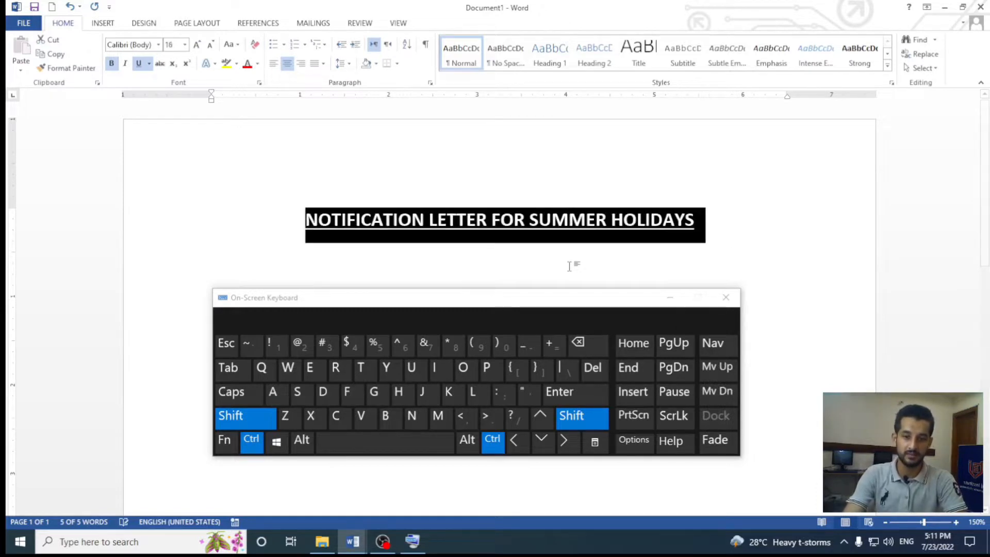
{"action": "key", "text": "ctrl+shift+comma"}
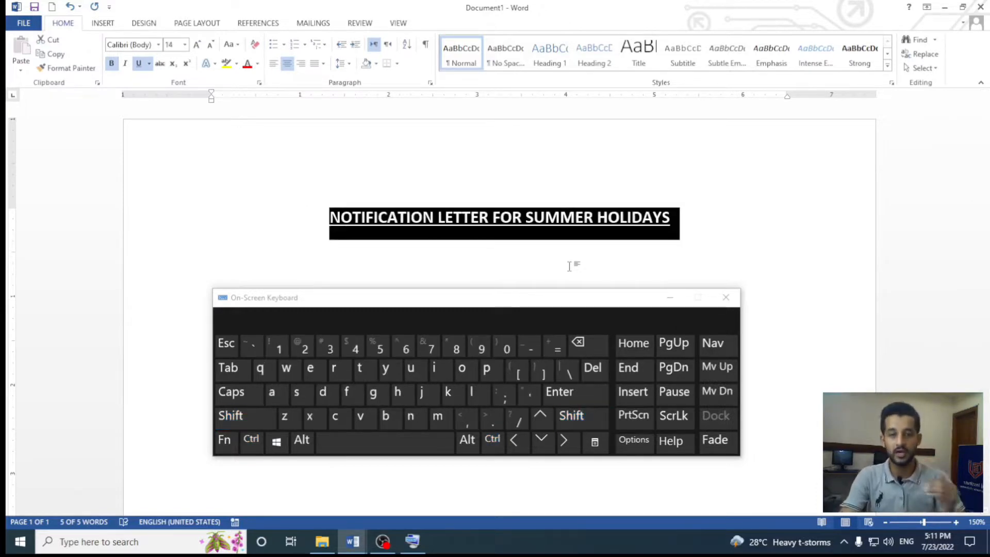
Start an empty line below the title and move the on-screen keyboard clear of it
{"action": "left_click", "coordinate": [632, 248]}
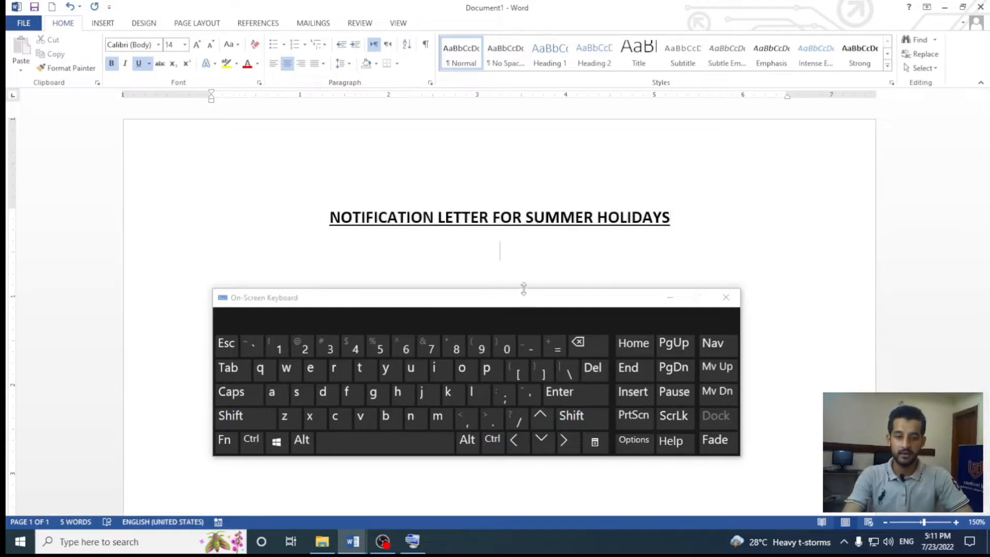
{"action": "left_click_drag", "start_coordinate": [523, 301], "coordinate": [533, 328]}
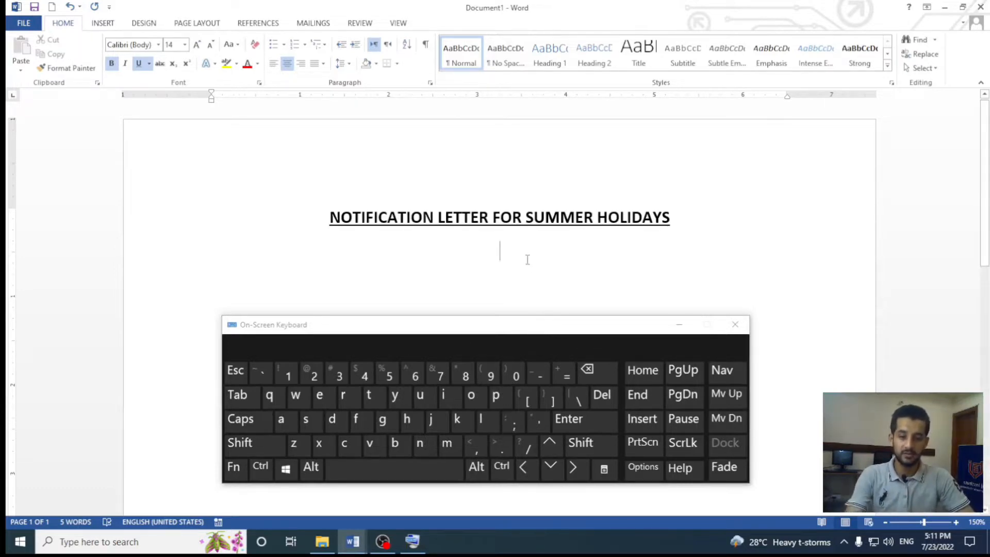
Try out the carried-over formatting with throwaway text on the line below the title, and erase that text
{"action": "type", "text": "Kl;k"}
{"action": "key", "text": "BackSpace"}
{"action": "key", "text": "BackSpace"}
{"action": "key", "text": "BackSpace"}
{"action": "key", "text": "BackSpace"}
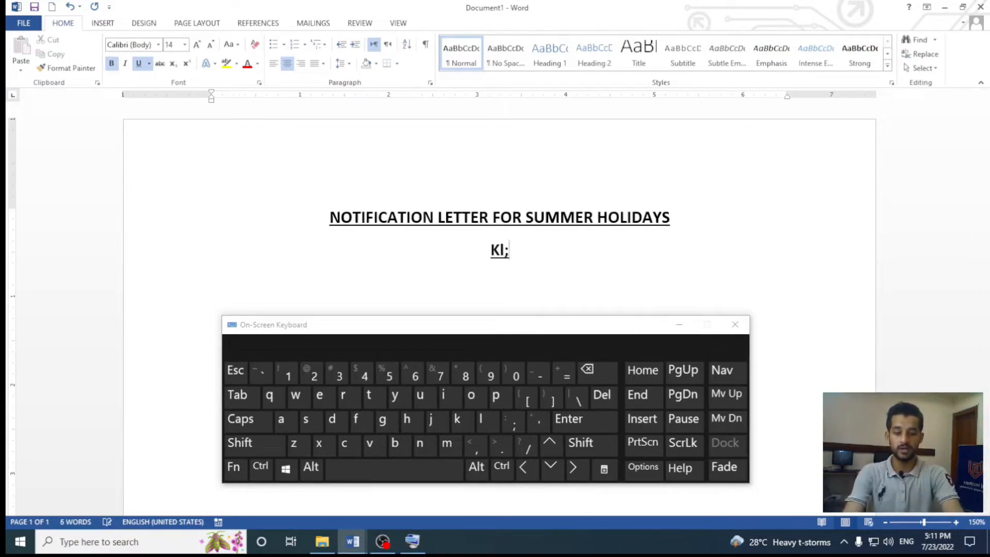
{"action": "key", "text": "BackSpace"}
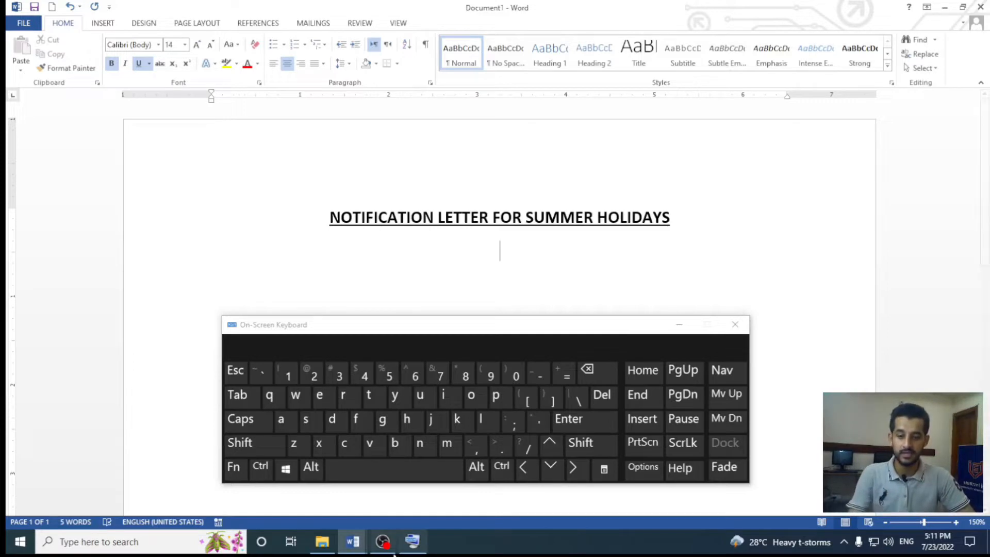
Clear the carried-over character formatting from the line below the title, testing it with throwaway text that is deleted again
{"action": "left_click", "coordinate": [260, 474]}
{"action": "left_click", "coordinate": [358, 472]}
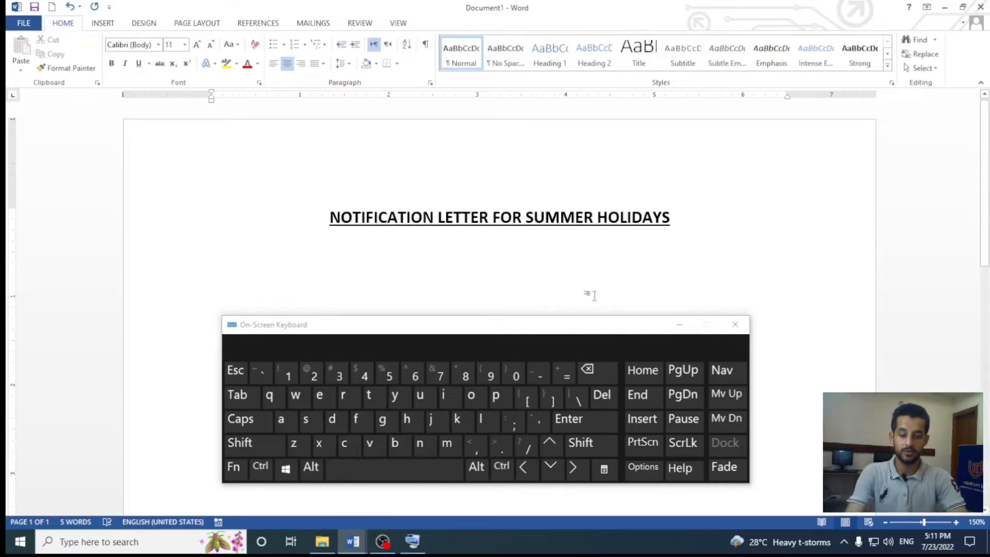
{"action": "type", "text": "Lkl;kl;kl;"}
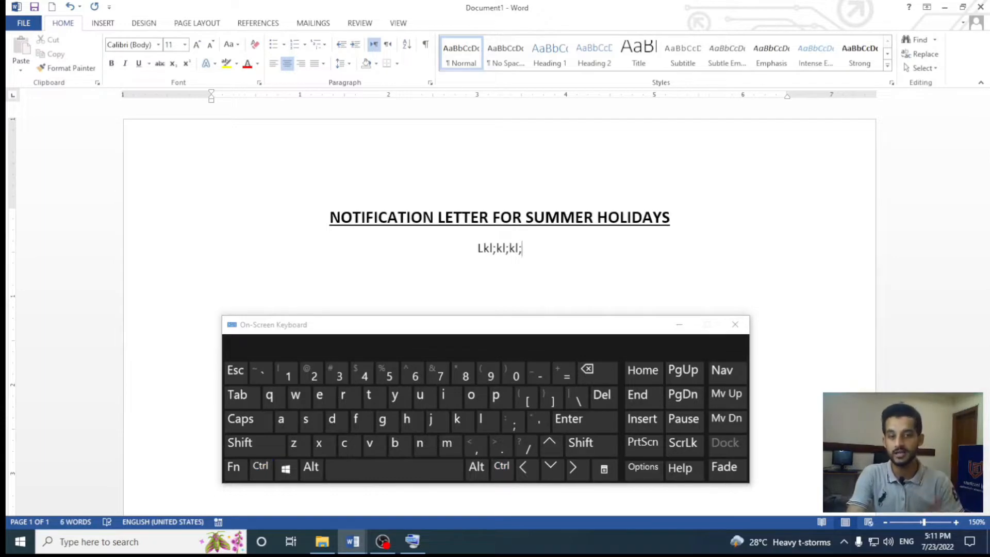
{"action": "key", "text": "shift+Home"}
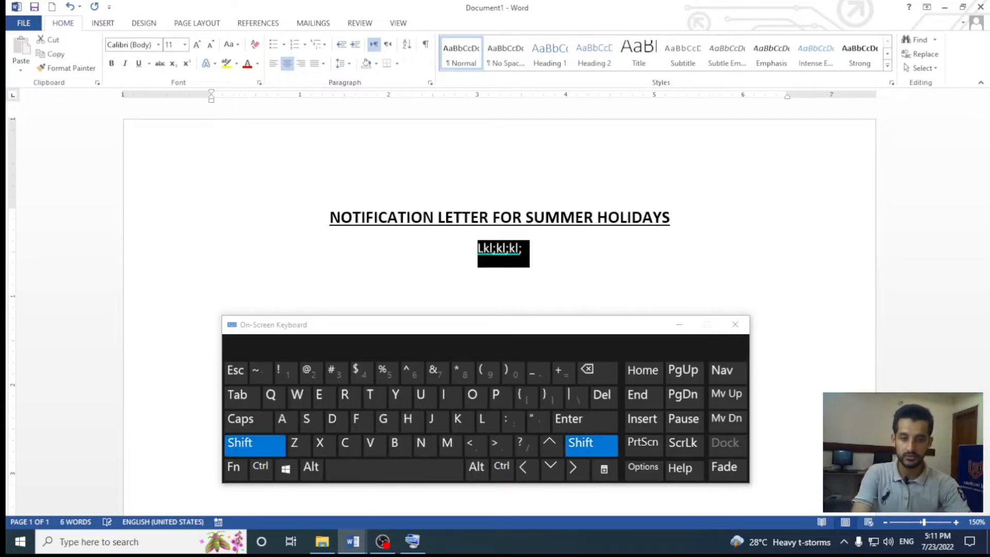
{"action": "key", "text": "BackSpace"}
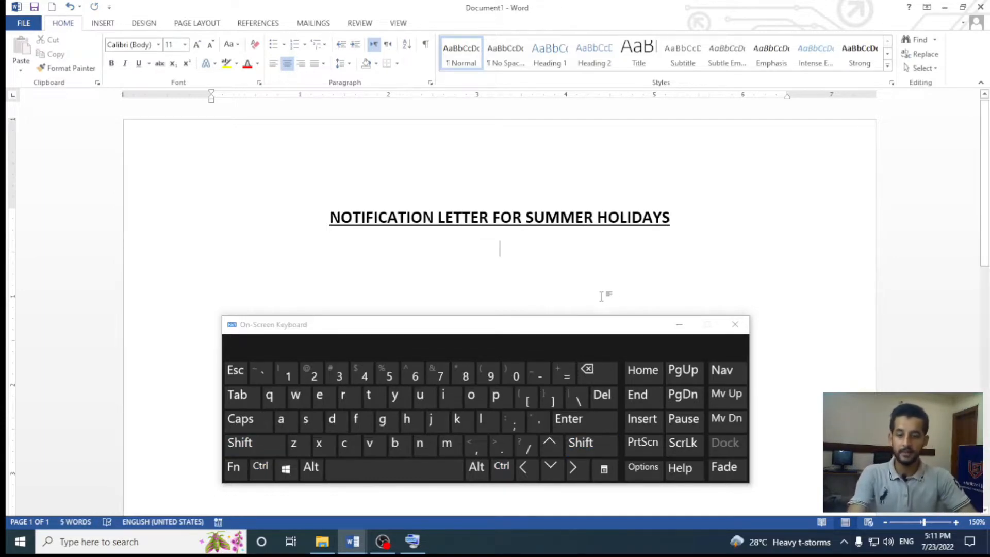
Left-align the empty line below the title
{"action": "left_click", "coordinate": [272, 471]}
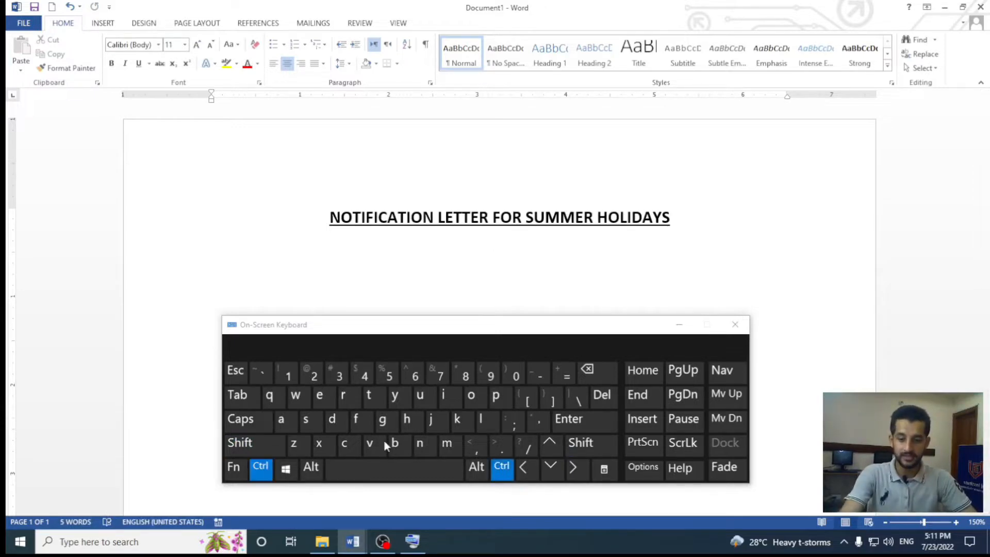
{"action": "left_click", "coordinate": [484, 421]}
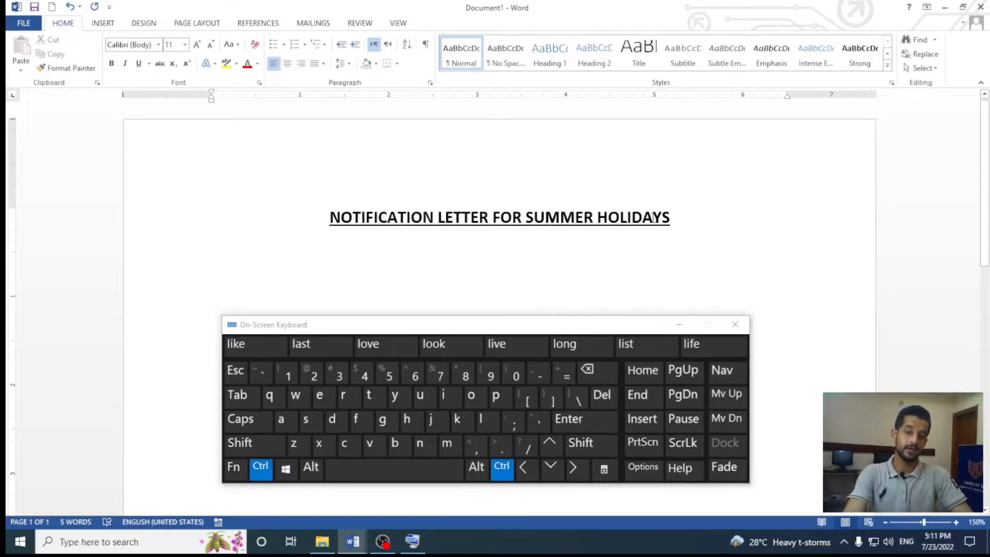
{"action": "scroll", "coordinate": [652, 217], "scroll_direction": "down", "scroll_amount": 2, "text": "ctrl"}
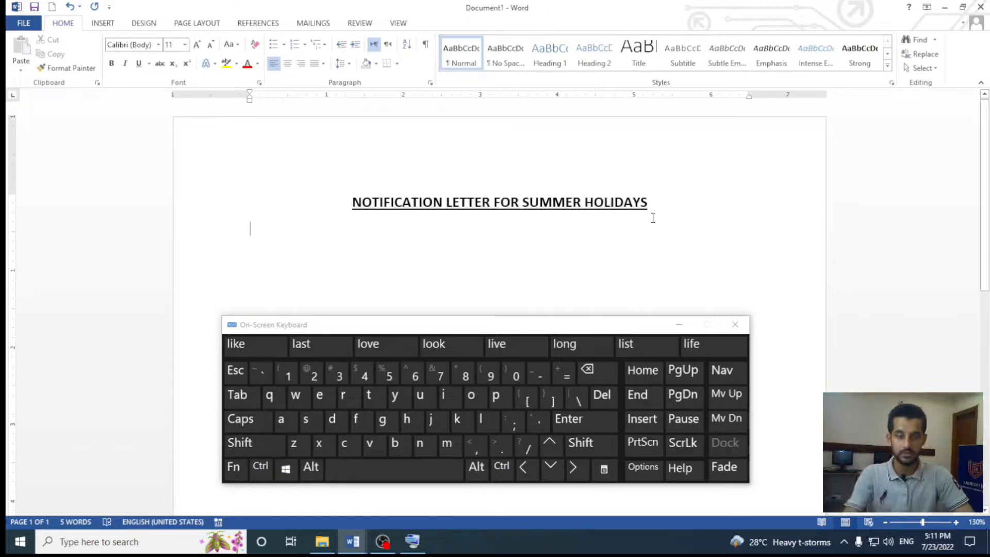
Generate sample body paragraphs below the title with =rand() and put the on-screen keyboard away
{"action": "left_click", "coordinate": [561, 375]}
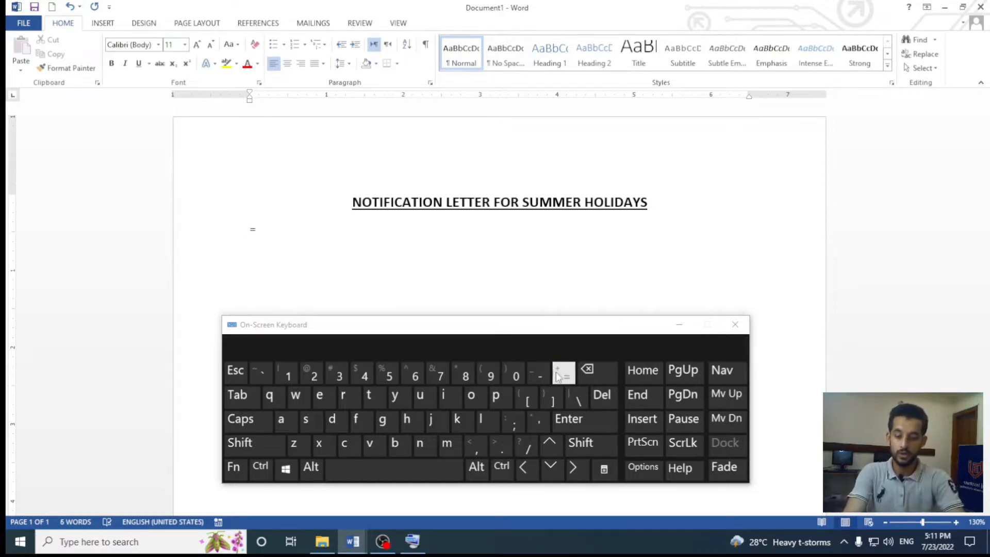
{"action": "type", "text": "rand()"}
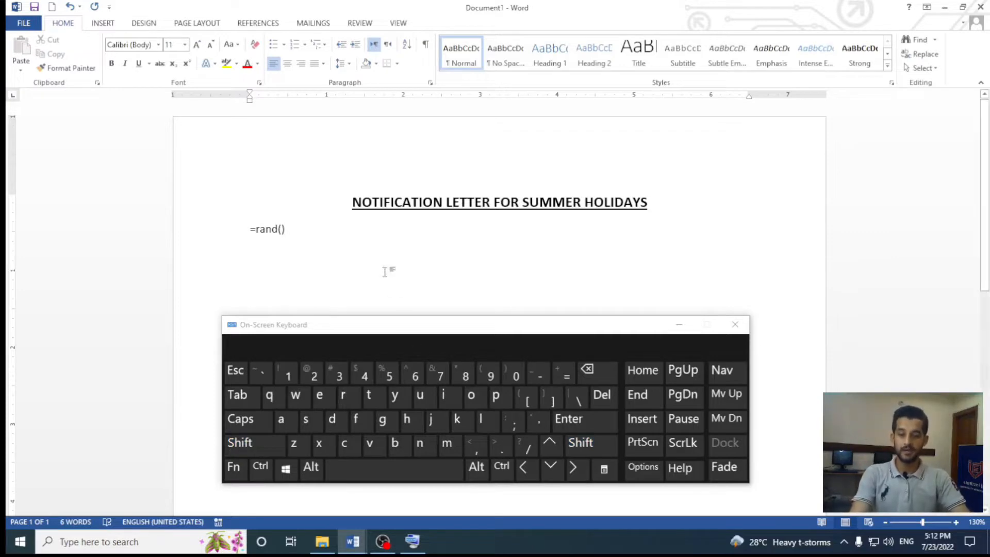
{"action": "left_click_drag", "start_coordinate": [251, 228], "coordinate": [305, 227]}
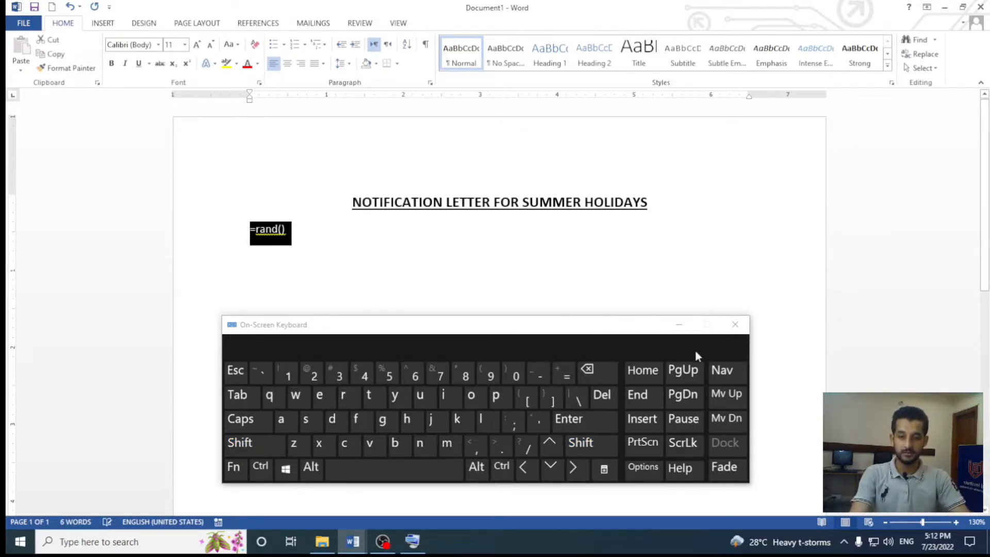
{"action": "left_click", "coordinate": [568, 418]}
{"action": "left_click", "coordinate": [735, 323]}
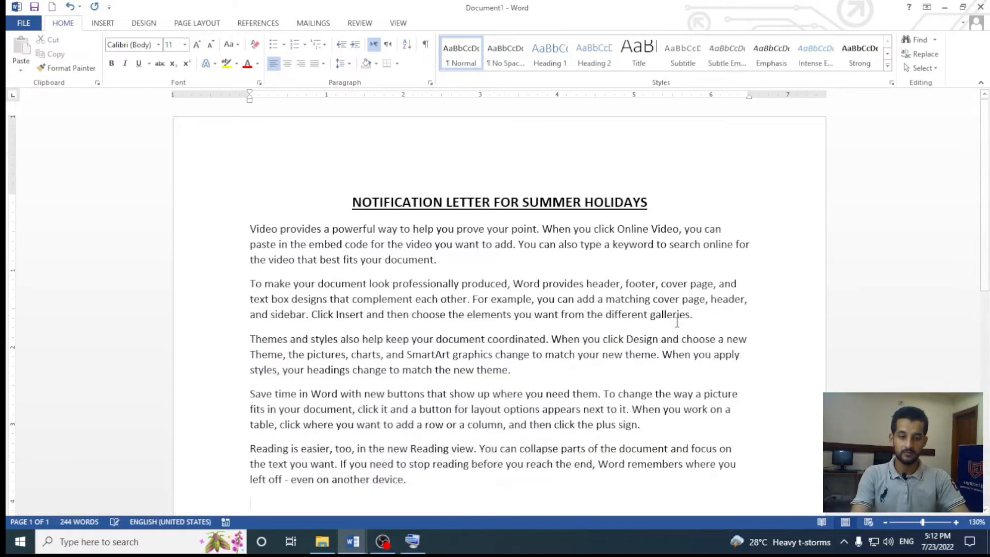
Justify all five body paragraphs using the on-screen keyboard, and hide the keyboard again
{"action": "scroll", "coordinate": [478, 323], "scroll_direction": "down", "scroll_amount": 3, "text": "ctrl"}
{"action": "scroll", "coordinate": [485, 335], "scroll_direction": "down", "scroll_amount": 3}
{"action": "scroll", "coordinate": [485, 361], "scroll_direction": "up", "scroll_amount": 3}
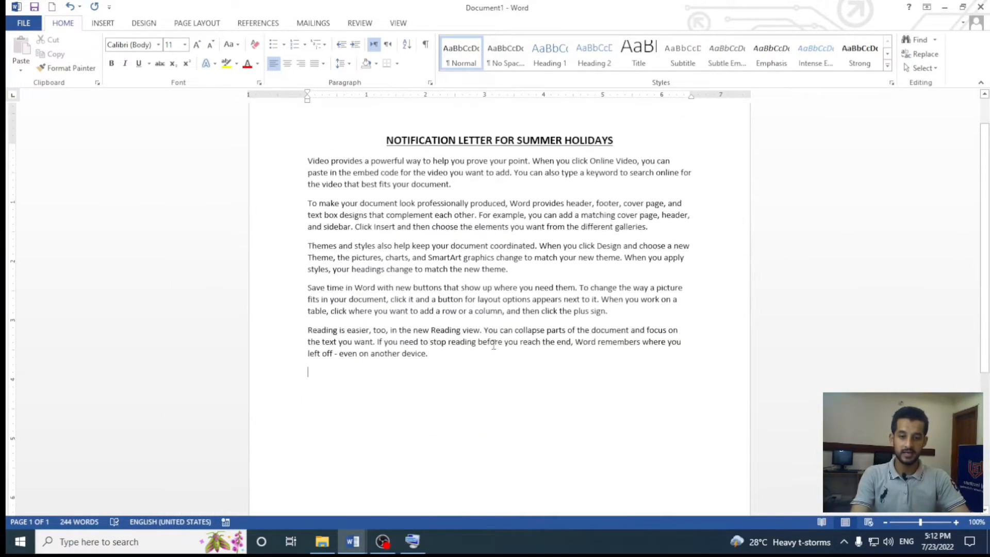
{"action": "scroll", "coordinate": [468, 384], "scroll_direction": "up", "scroll_amount": 3, "text": "ctrl"}
{"action": "scroll", "coordinate": [468, 386], "scroll_direction": "up", "scroll_amount": 1, "text": "ctrl"}
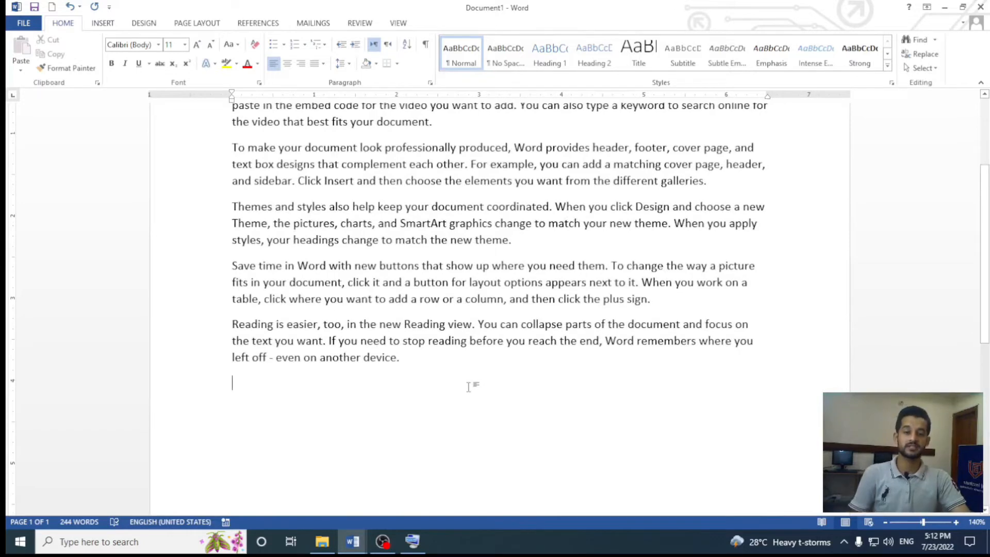
{"action": "scroll", "coordinate": [276, 450], "scroll_direction": "up", "scroll_amount": 3}
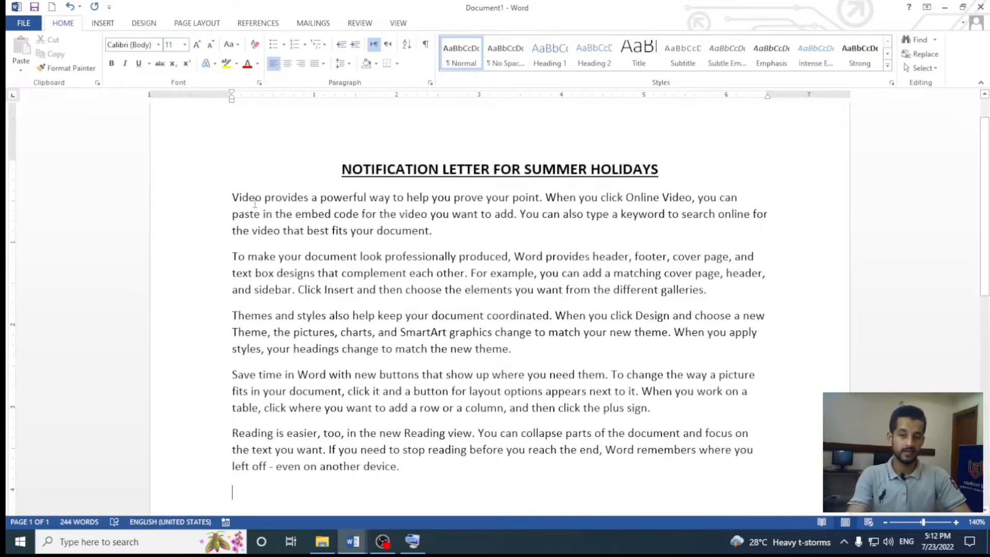
{"action": "left_click_drag", "start_coordinate": [232, 197], "coordinate": [407, 487]}
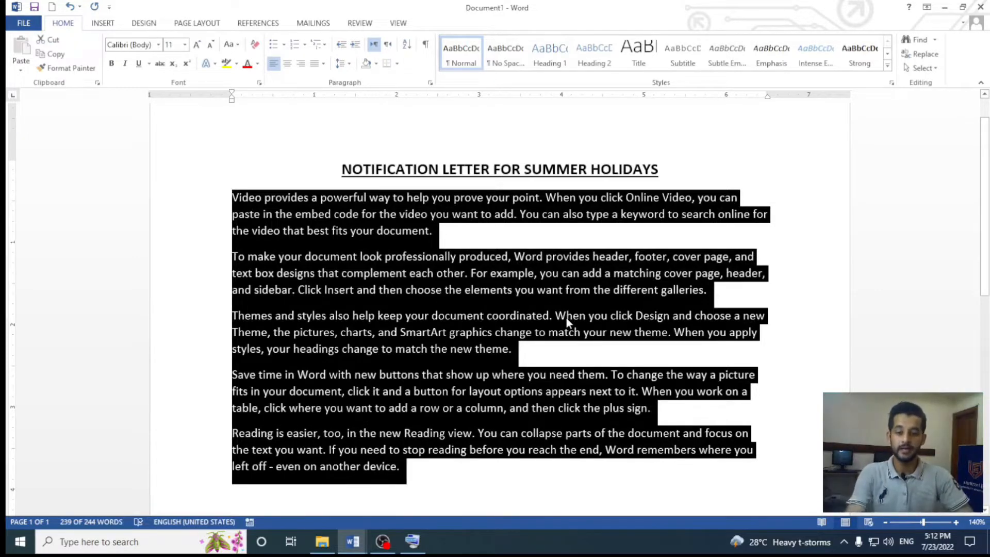
{"action": "left_click", "coordinate": [410, 549]}
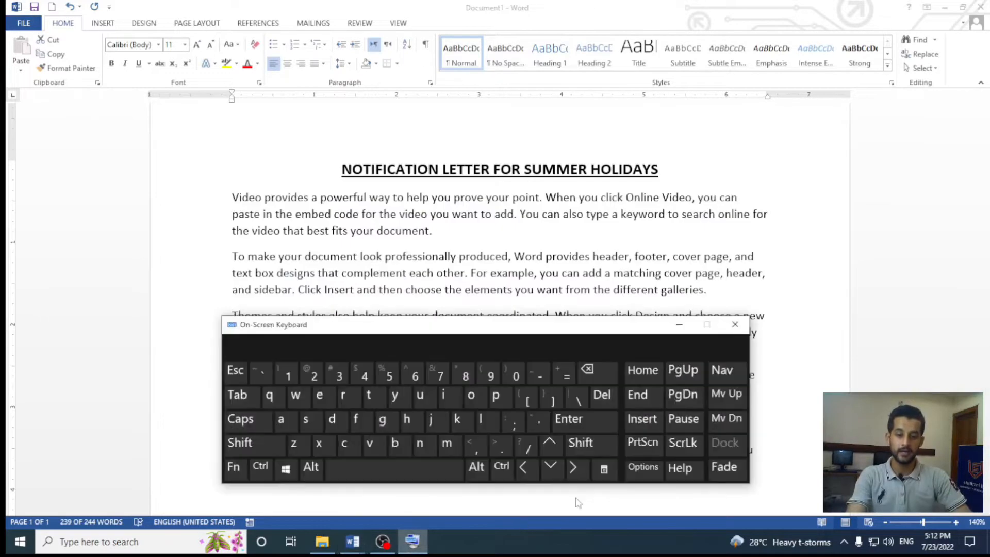
{"action": "left_click", "coordinate": [260, 466]}
{"action": "left_click", "coordinate": [435, 432]}
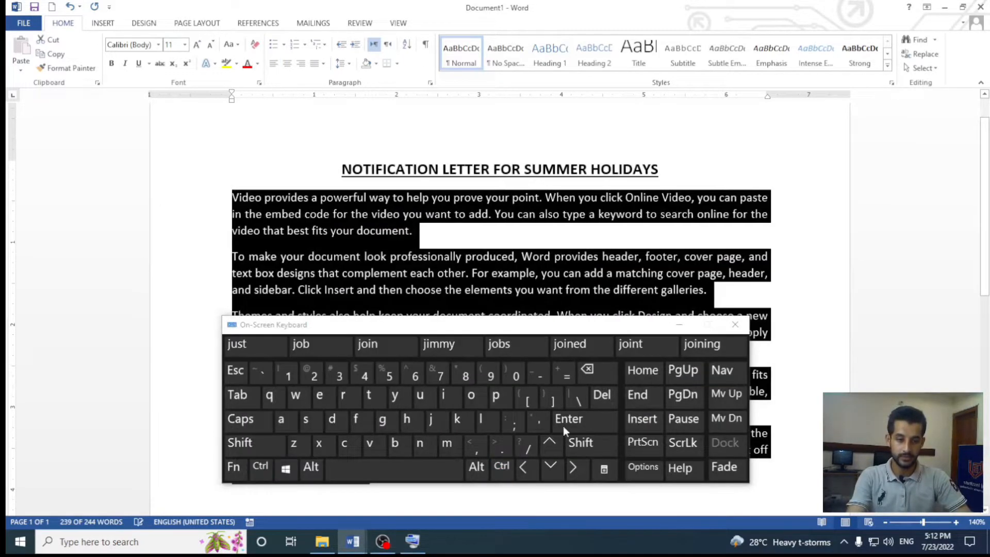
{"action": "left_click", "coordinate": [679, 325]}
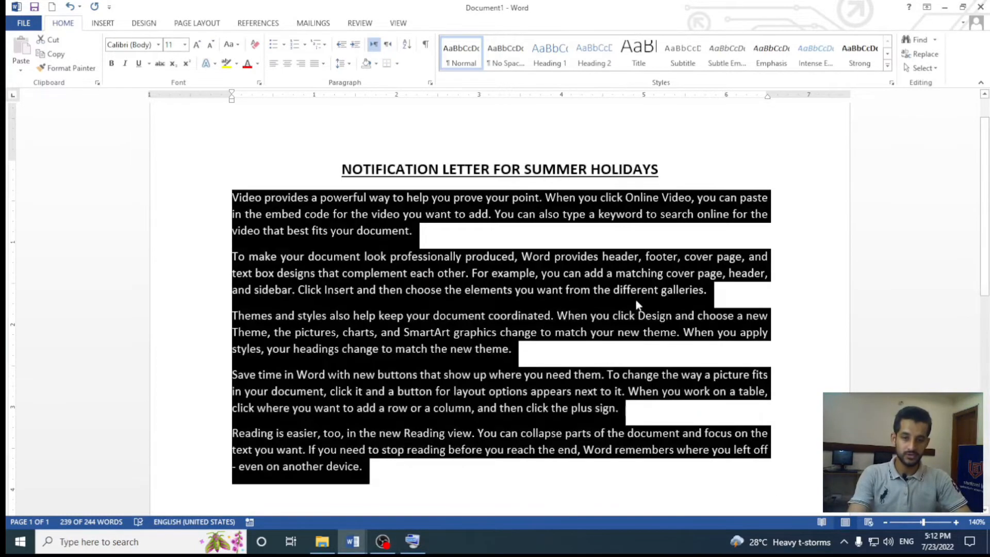
Insert an empty line between the title and the first body paragraph using the on-screen keyboard, and hide the keyboard again
{"action": "left_click", "coordinate": [233, 197]}
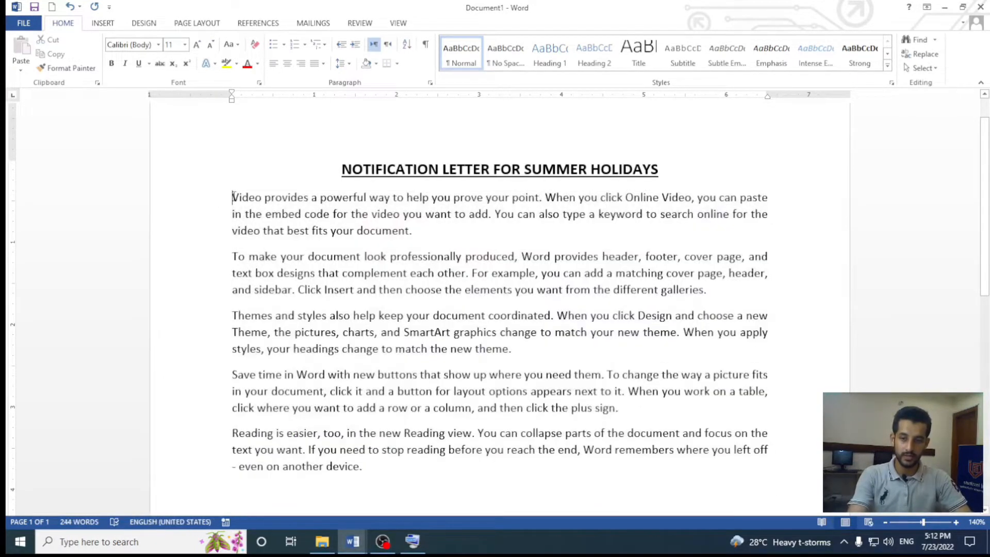
{"action": "left_click", "coordinate": [412, 541]}
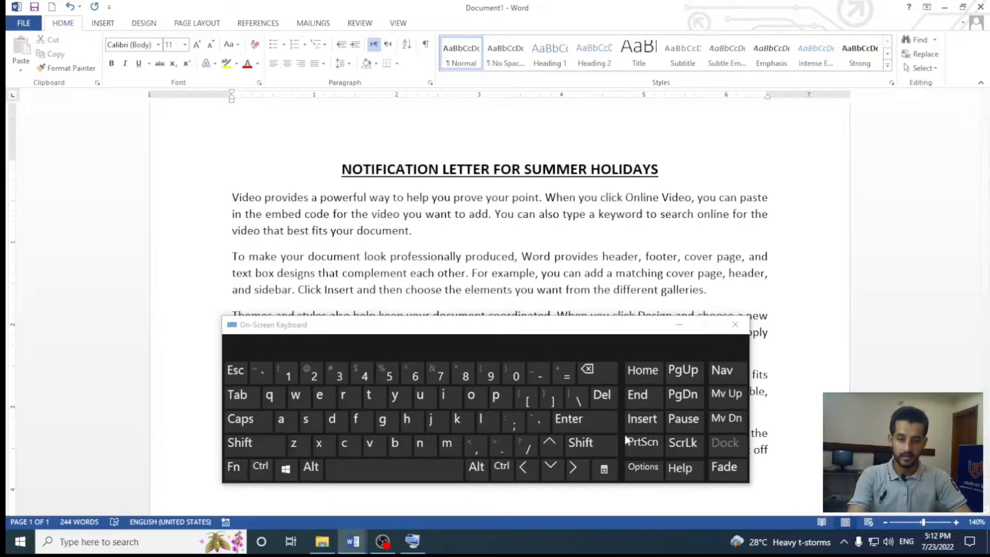
{"action": "left_click", "coordinate": [575, 422]}
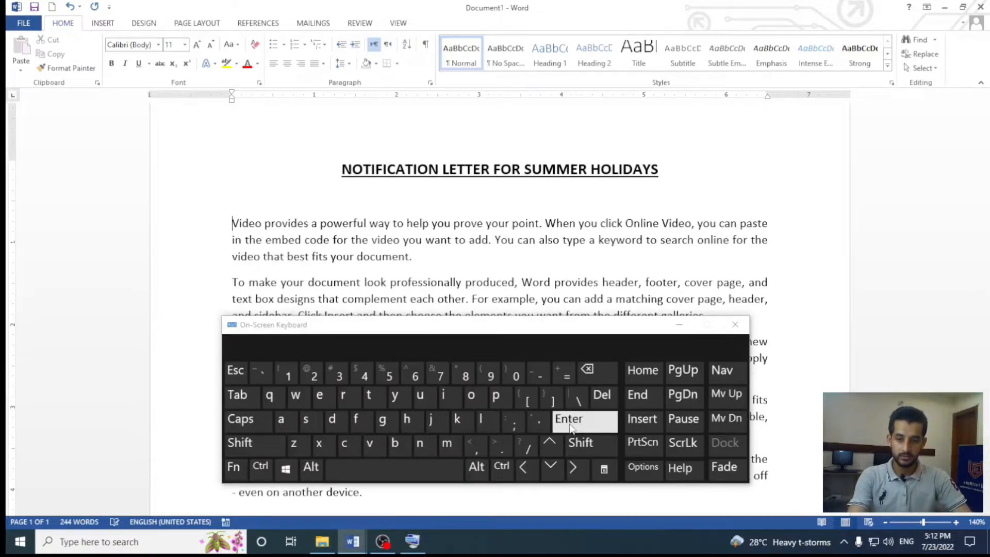
{"action": "left_click", "coordinate": [679, 324]}
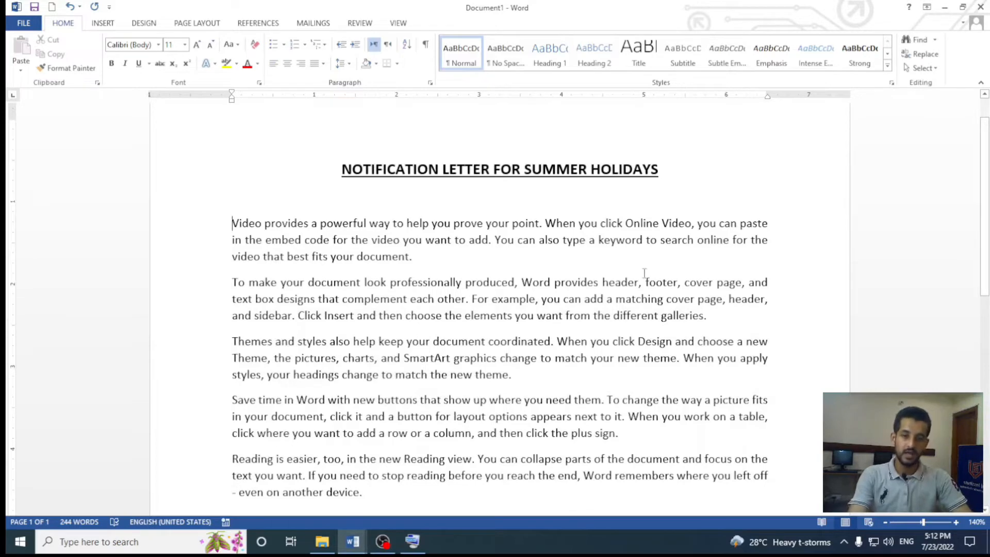
Place the insertion point at the end of the last paragraph and move the on-screen keyboard clear of that paragraph
{"action": "scroll", "coordinate": [473, 325], "scroll_direction": "down", "scroll_amount": 5}
{"action": "scroll", "coordinate": [463, 318], "scroll_direction": "up", "scroll_amount": 4}
{"action": "scroll", "coordinate": [386, 419], "scroll_direction": "down", "scroll_amount": 1}
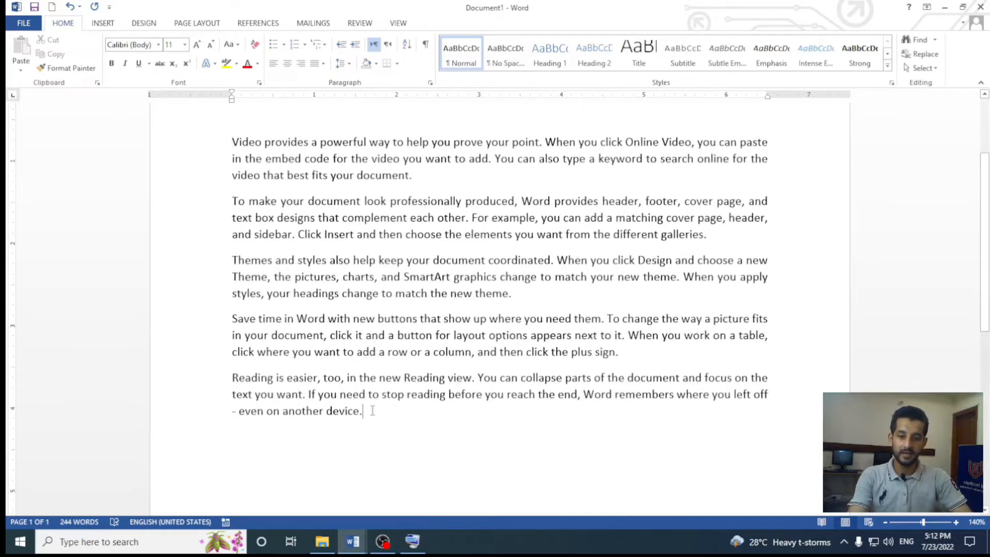
{"action": "left_click_drag", "start_coordinate": [372, 410], "coordinate": [215, 323]}
{"action": "left_click", "coordinate": [495, 409]}
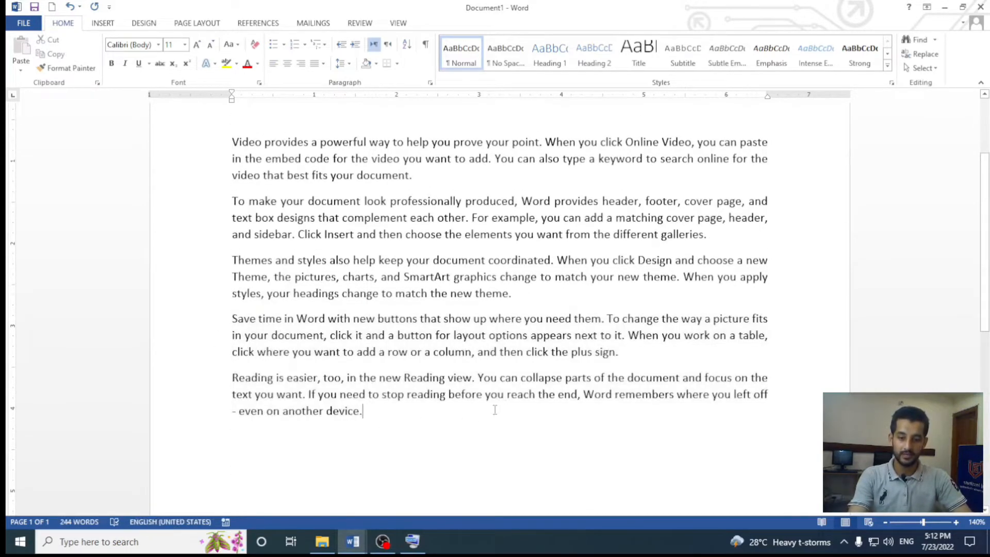
{"action": "left_click", "coordinate": [412, 540]}
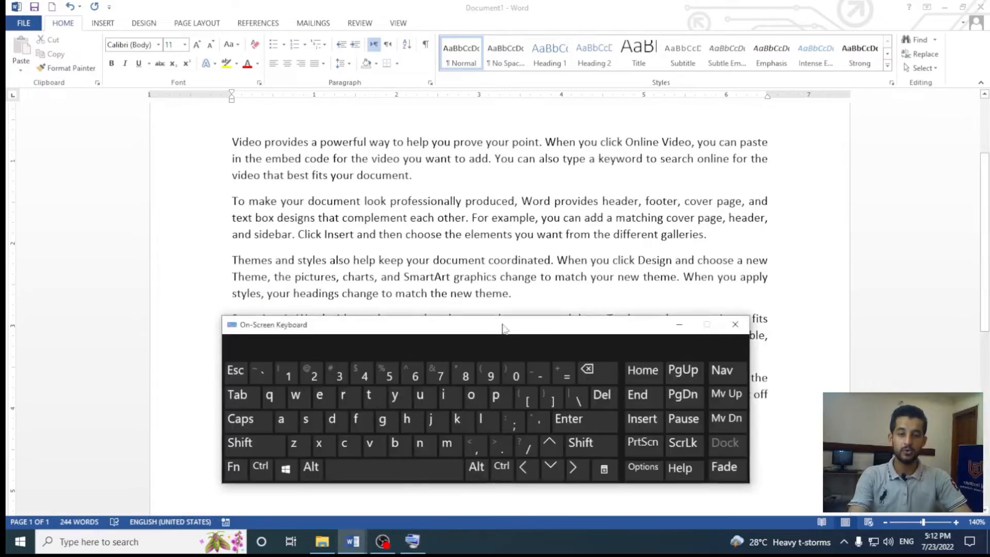
{"action": "left_click_drag", "start_coordinate": [501, 329], "coordinate": [603, 155]}
{"action": "left_click_drag", "start_coordinate": [570, 156], "coordinate": [552, 192]}
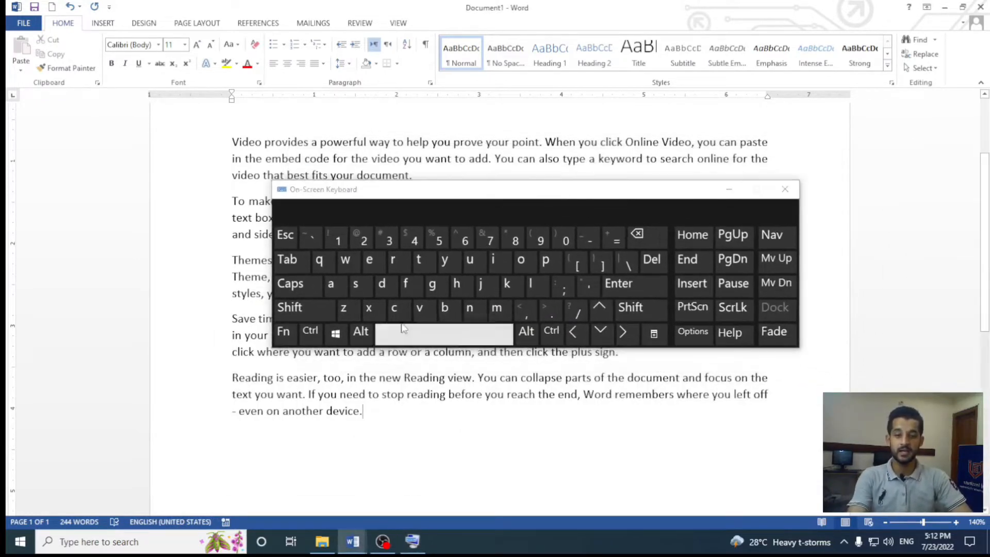
Select the whole last paragraph backwards from its end and copy it
{"action": "left_click", "coordinate": [311, 331]}
{"action": "left_click", "coordinate": [296, 308]}
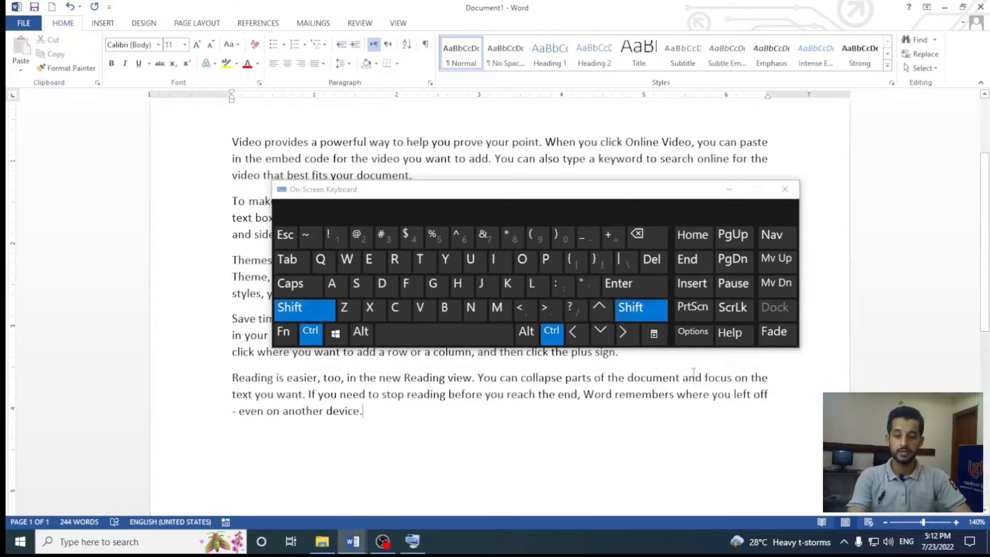
{"action": "left_click", "coordinate": [596, 308]}
{"action": "key", "text": "ctrl+c"}
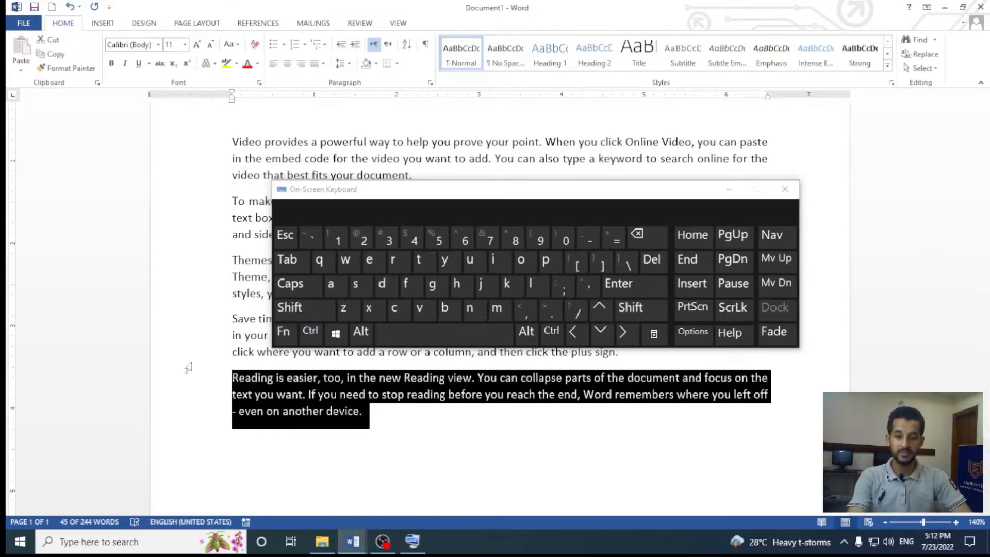
{"action": "left_click", "coordinate": [398, 309], "text": "ctrl"}
Paste the copied paragraph repeatedly at the end of the text until the document fills three pages
{"action": "key", "text": "ctrl+v"}
{"action": "key", "text": "ctrl+v"}
{"action": "key", "text": "ctrl+v"}
{"action": "key", "text": "ctrl+v"}
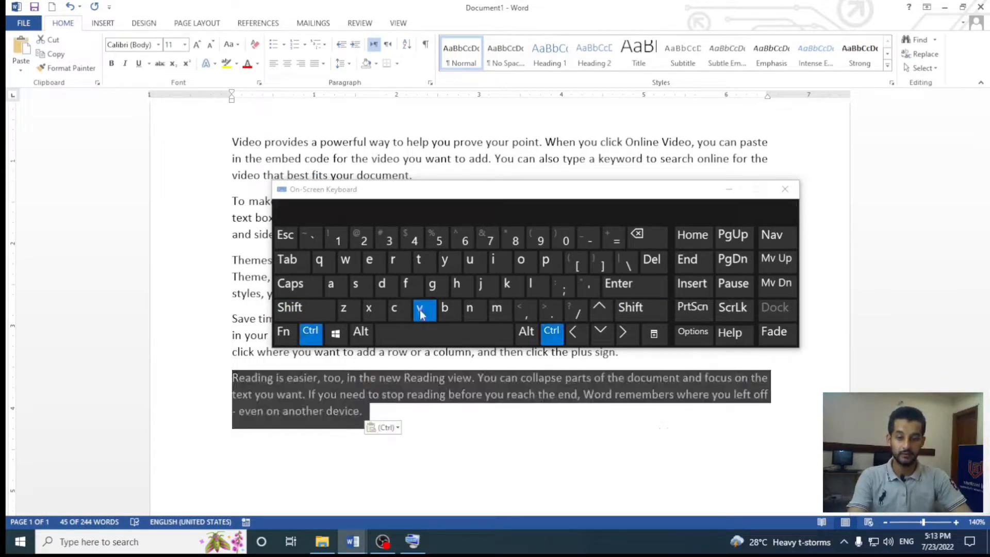
{"action": "key", "text": "ctrl+v"}
{"action": "key", "text": "ctrl+v"}
{"action": "key", "text": "ctrl+v"}
{"action": "key", "text": "ctrl+v"}
{"action": "key", "text": "ctrl+v"}
{"action": "key", "text": "ctrl+v"}
{"action": "key", "text": "ctrl+v"}
{"action": "key", "text": "ctrl+v"}
{"action": "key", "text": "ctrl+v"}
{"action": "key", "text": "ctrl+v"}
{"action": "key", "text": "ctrl+v"}
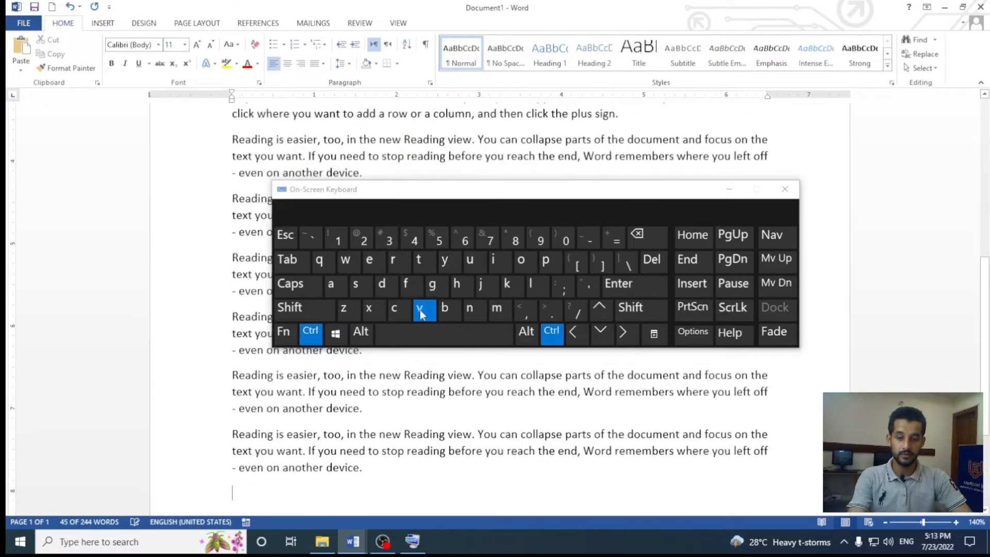
{"action": "key", "text": "ctrl+v"}
{"action": "key", "text": "ctrl+v"}
{"action": "key", "text": "ctrl+v"}
{"action": "key", "text": "ctrl+v"}
{"action": "key", "text": "ctrl+v"}
{"action": "key", "text": "ctrl+v"}
{"action": "key", "text": "ctrl+v"}
{"action": "key", "text": "ctrl+v"}
{"action": "key", "text": "ctrl+v"}
{"action": "key", "text": "ctrl+v"}
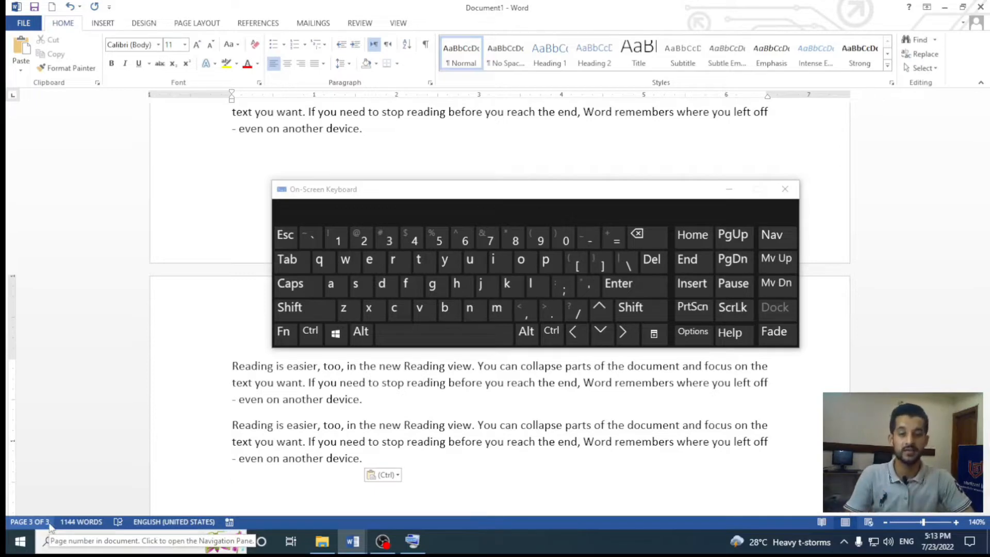
Keep pasting the copied paragraph at the end of the text until the document reaches five pages
{"action": "left_click", "coordinate": [309, 331]}
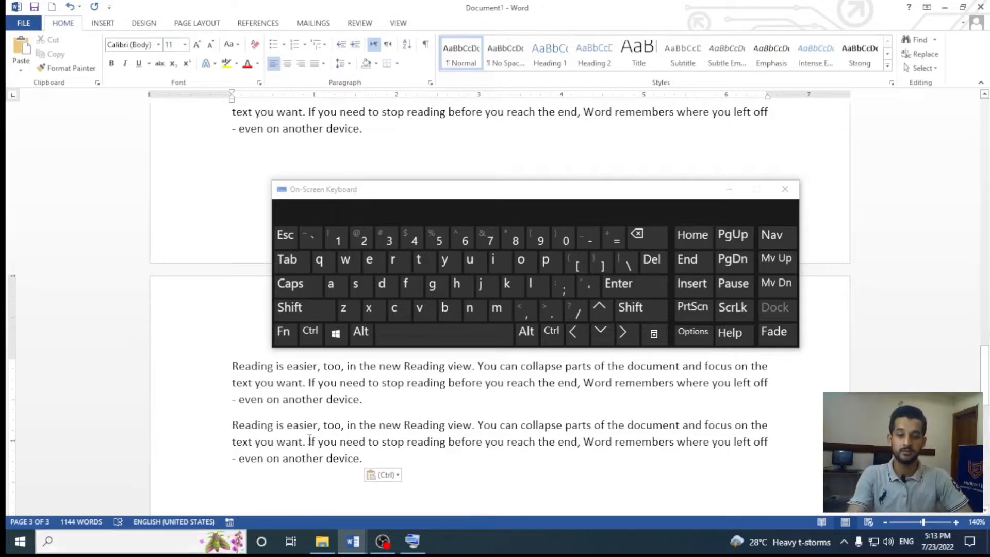
{"action": "left_click", "coordinate": [421, 309]}
{"action": "key", "text": "ctrl+v"}
{"action": "key", "text": "ctrl+v"}
{"action": "key", "text": "ctrl+v"}
{"action": "key", "text": "ctrl+v"}
{"action": "key", "text": "ctrl+v"}
{"action": "key", "text": "ctrl+v"}
{"action": "key", "text": "ctrl+v"}
{"action": "key", "text": "ctrl+v"}
{"action": "key", "text": "ctrl+v"}
{"action": "key", "text": "ctrl+v"}
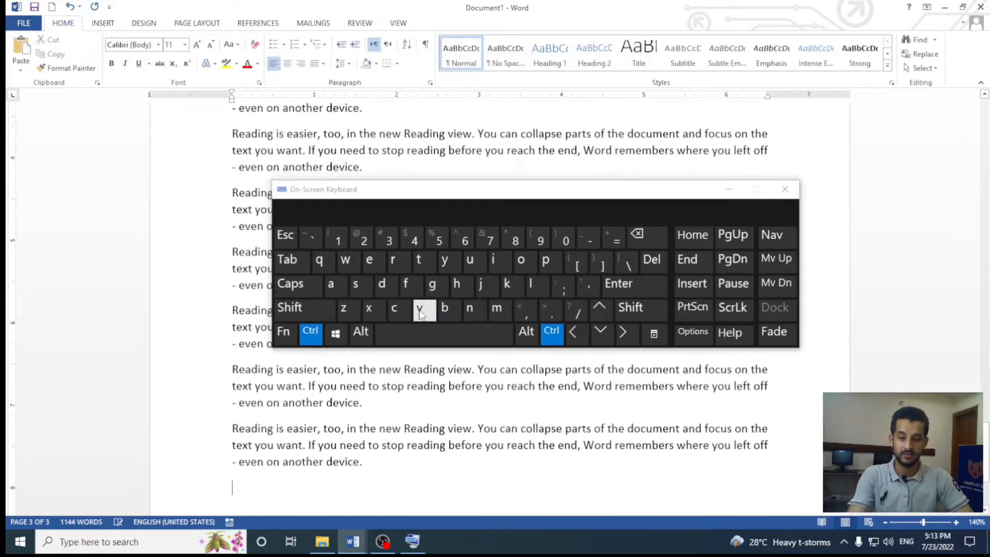
{"action": "key", "text": "ctrl+v"}
{"action": "key", "text": "ctrl+v"}
{"action": "key", "text": "ctrl+v"}
{"action": "key", "text": "ctrl+v"}
{"action": "key", "text": "ctrl+v"}
{"action": "key", "text": "ctrl+v"}
{"action": "key", "text": "ctrl+v"}
{"action": "key", "text": "ctrl+v"}
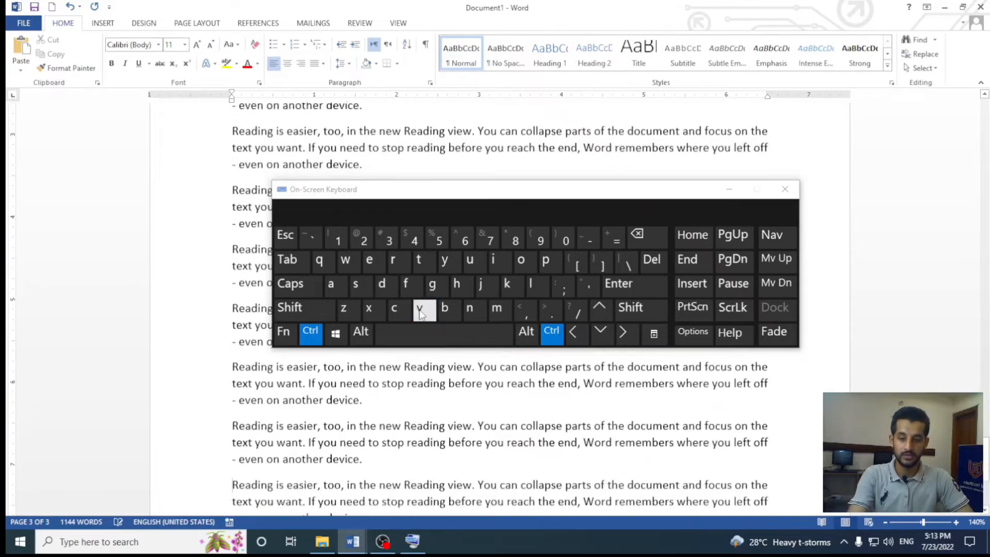
{"action": "key", "text": "ctrl+v"}
{"action": "key", "text": "ctrl+v"}
{"action": "key", "text": "ctrl+v"}
{"action": "key", "text": "ctrl+v"}
{"action": "key", "text": "ctrl+v"}
{"action": "key", "text": "ctrl+v"}
{"action": "key", "text": "ctrl+v"}
{"action": "key", "text": "ctrl+v"}
{"action": "key", "text": "ctrl+v"}
{"action": "key", "text": "ctrl+v"}
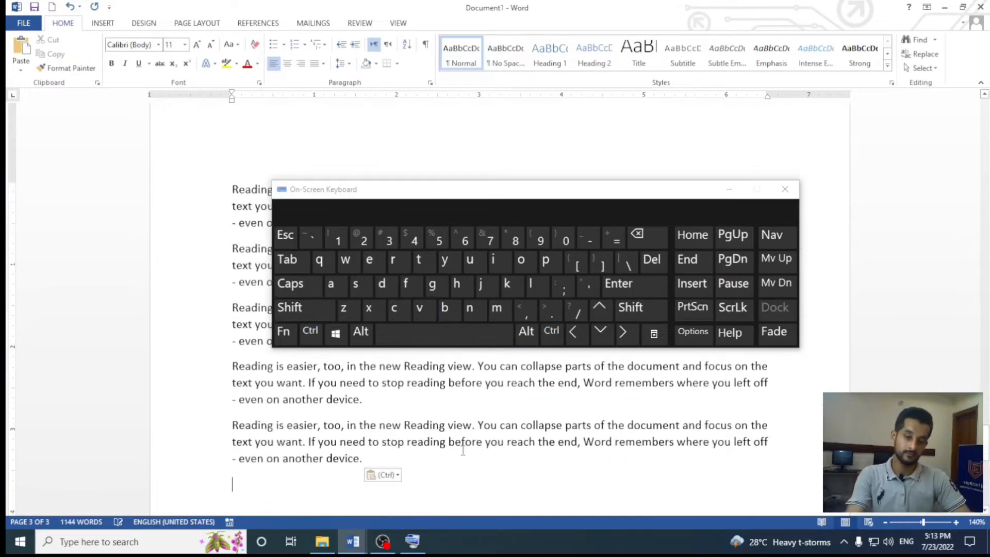
Hide the on-screen keyboard and return to the beginning of the document
{"action": "left_click", "coordinate": [599, 309]}
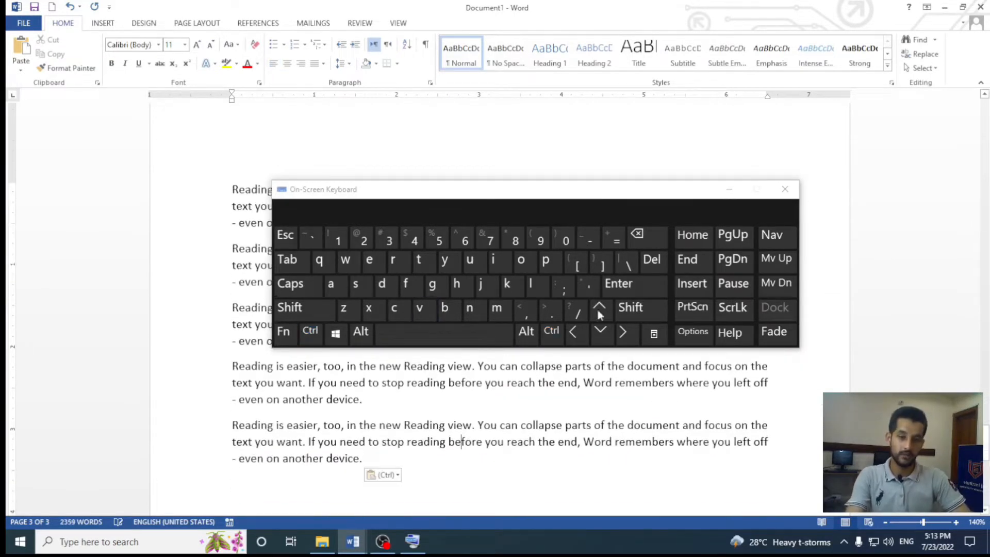
{"action": "left_click", "coordinate": [730, 190]}
{"action": "key", "text": "ctrl+Home"}
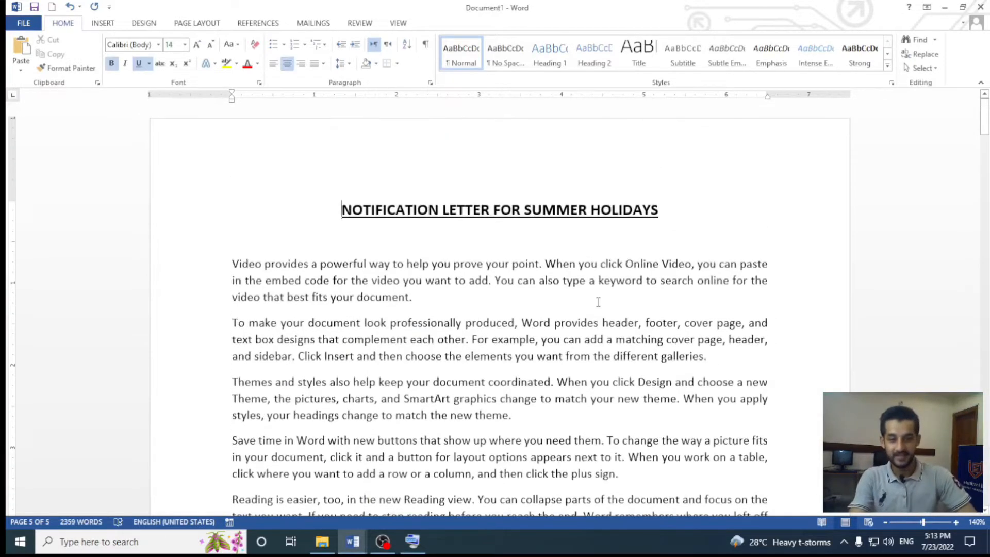
{"action": "scroll", "coordinate": [598, 301], "scroll_direction": "down", "scroll_amount": 2}
{"action": "scroll", "coordinate": [598, 301], "scroll_direction": "down", "scroll_amount": 1}
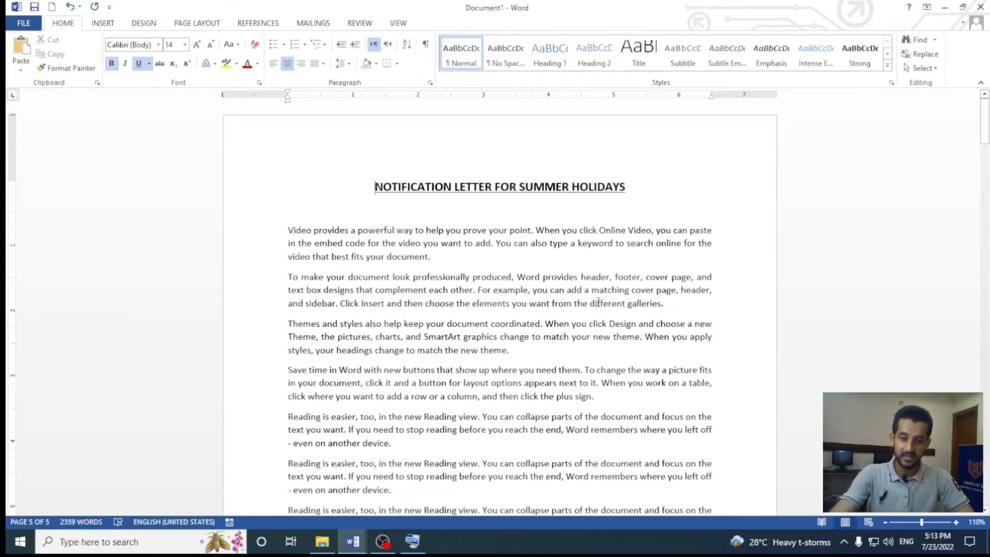
{"action": "key", "text": "ctrl+s"}
{"action": "key", "text": "Escape"}
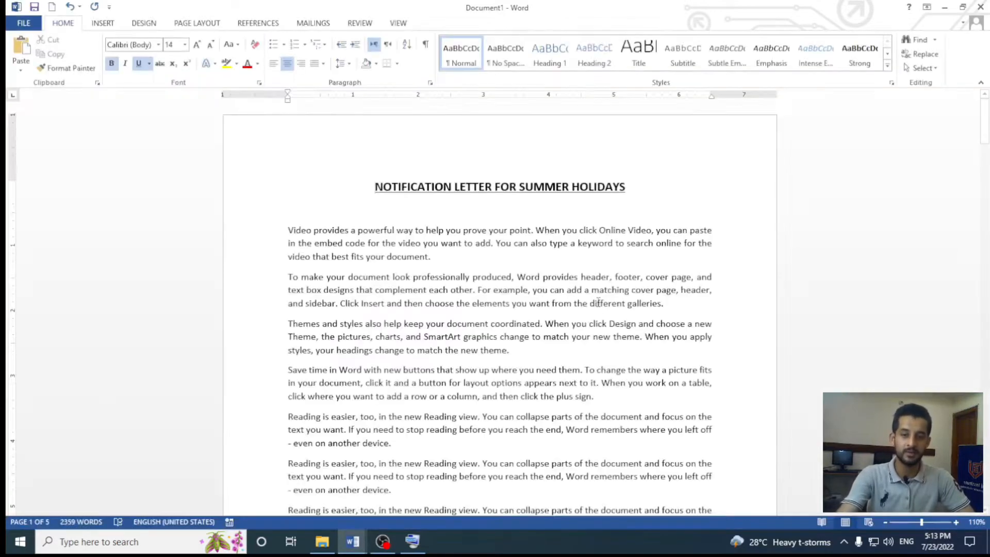
Look over all five pages of the letter at reduced zoom, then return to its beginning at a readable size
{"action": "left_click", "coordinate": [498, 217]}
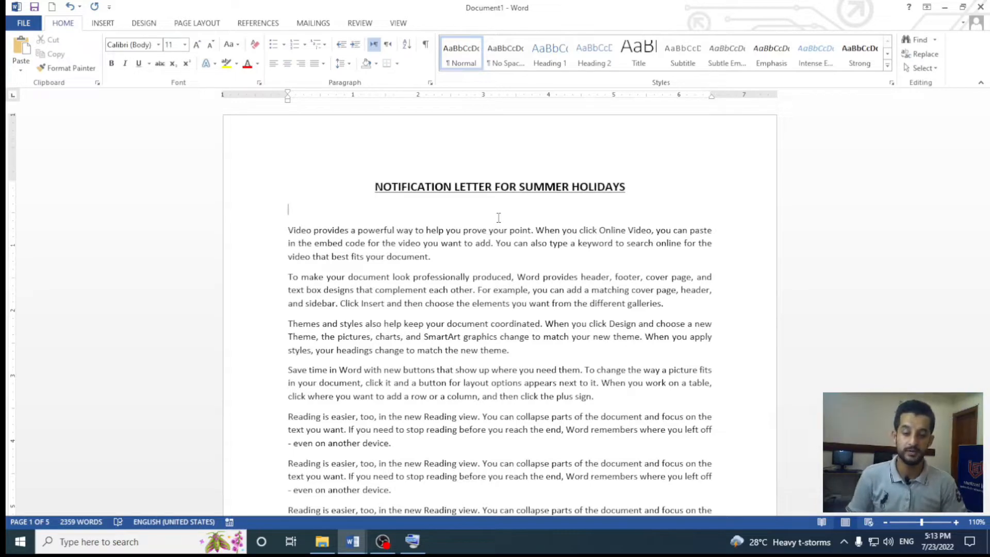
{"action": "scroll", "coordinate": [499, 217], "scroll_direction": "down", "scroll_amount": 8, "text": "ctrl"}
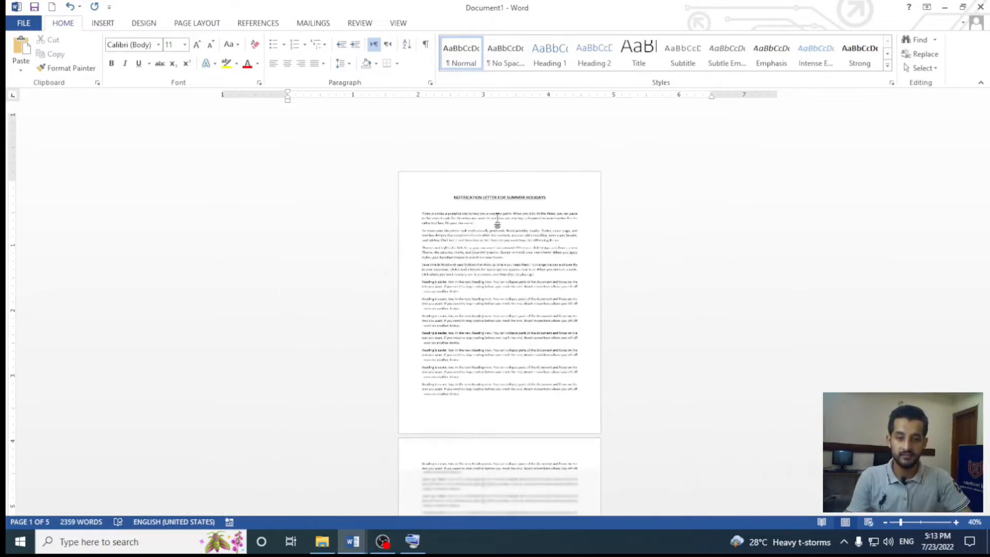
{"action": "scroll", "coordinate": [530, 253], "scroll_direction": "down", "scroll_amount": 2, "text": "ctrl"}
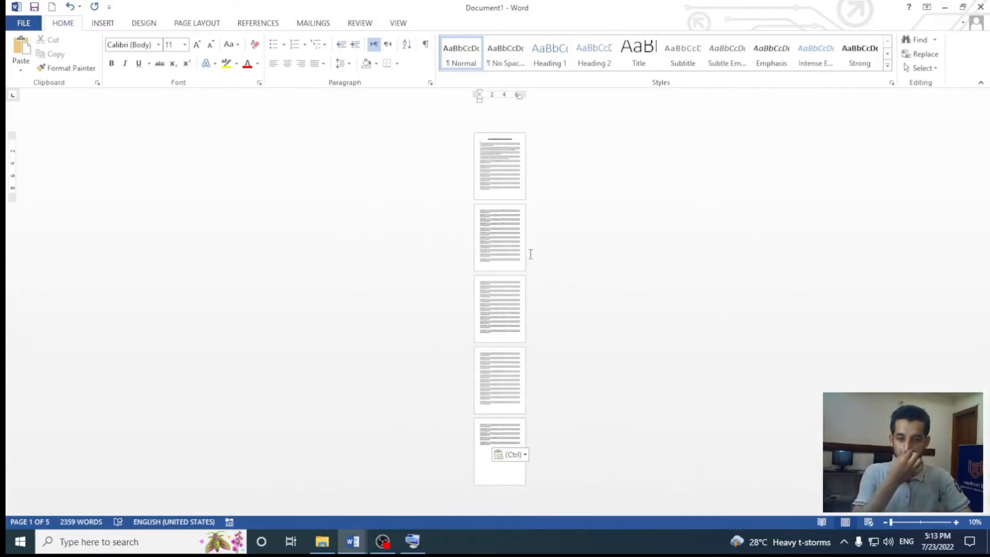
{"action": "scroll", "coordinate": [550, 284], "scroll_direction": "up", "scroll_amount": 5, "text": "ctrl"}
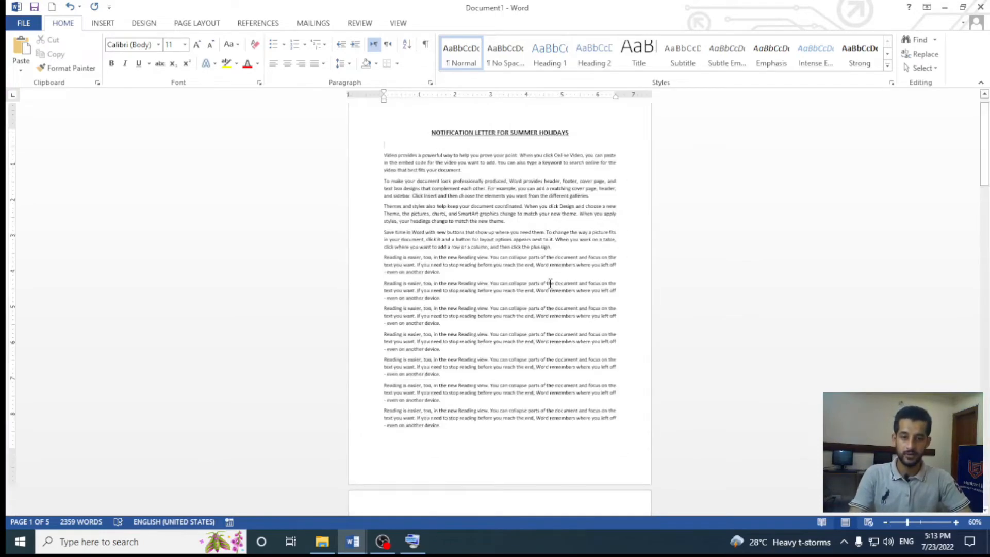
{"action": "scroll", "coordinate": [550, 284], "scroll_direction": "down", "scroll_amount": 12}
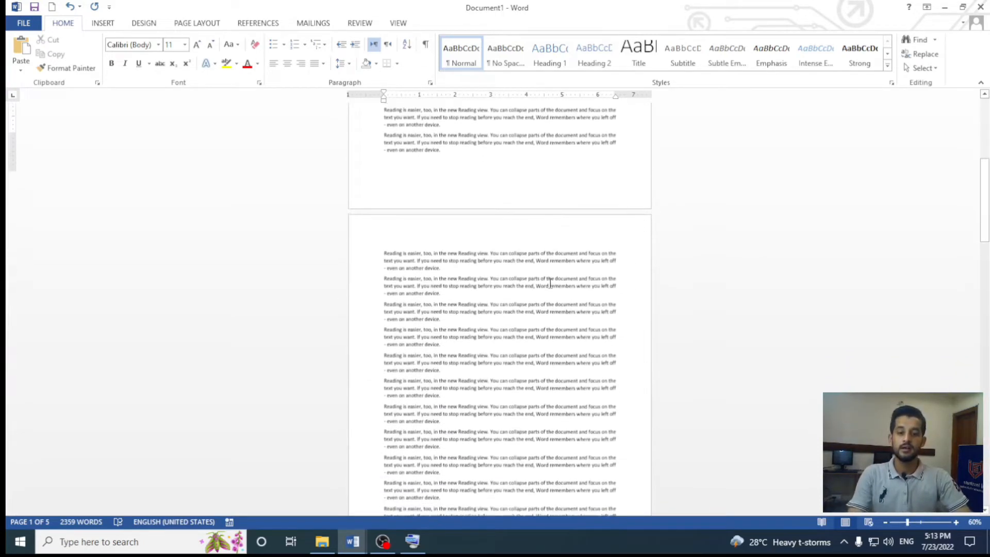
{"action": "scroll", "coordinate": [550, 284], "scroll_direction": "down", "scroll_amount": 10}
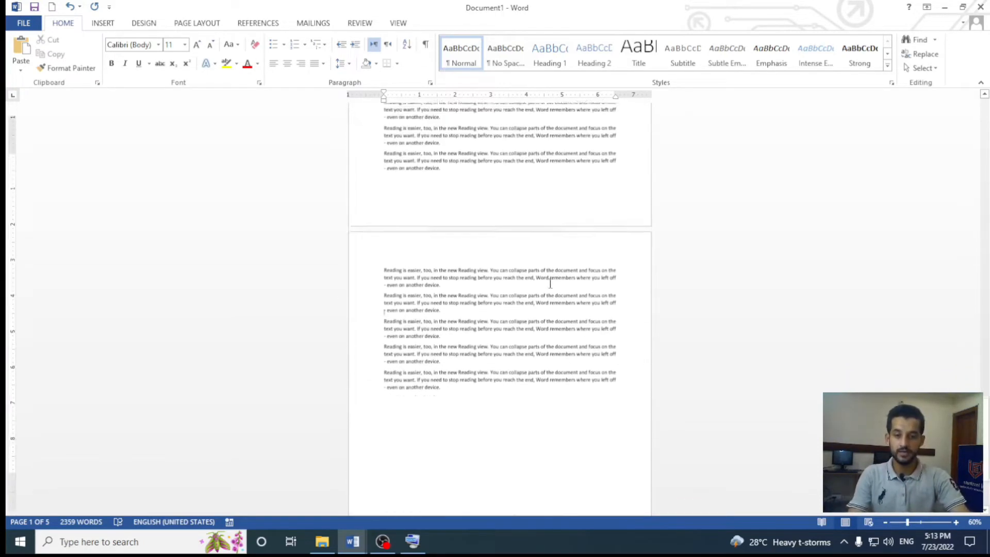
{"action": "left_click", "coordinate": [550, 283]}
{"action": "key", "text": "ctrl+Home"}
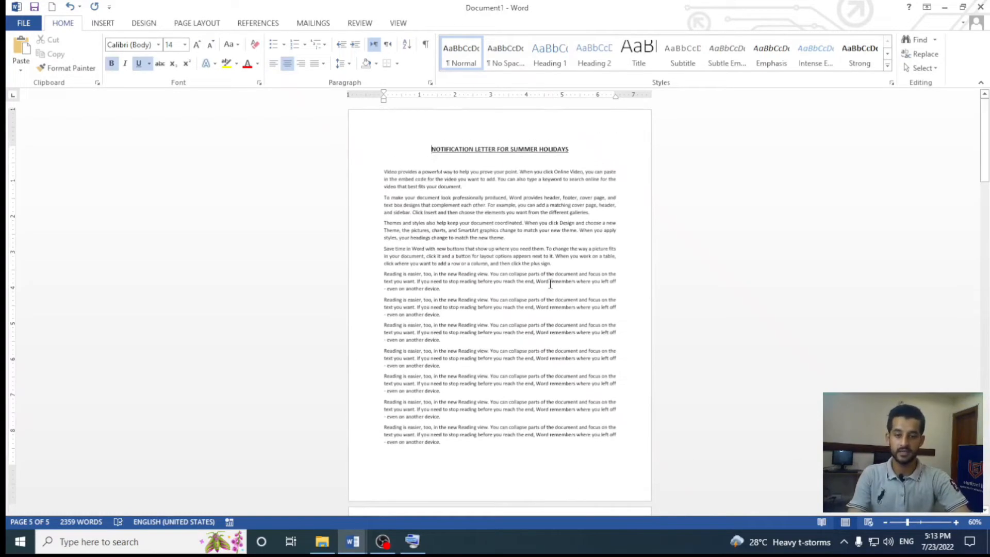
{"action": "scroll", "coordinate": [550, 283], "scroll_direction": "up", "scroll_amount": 7}
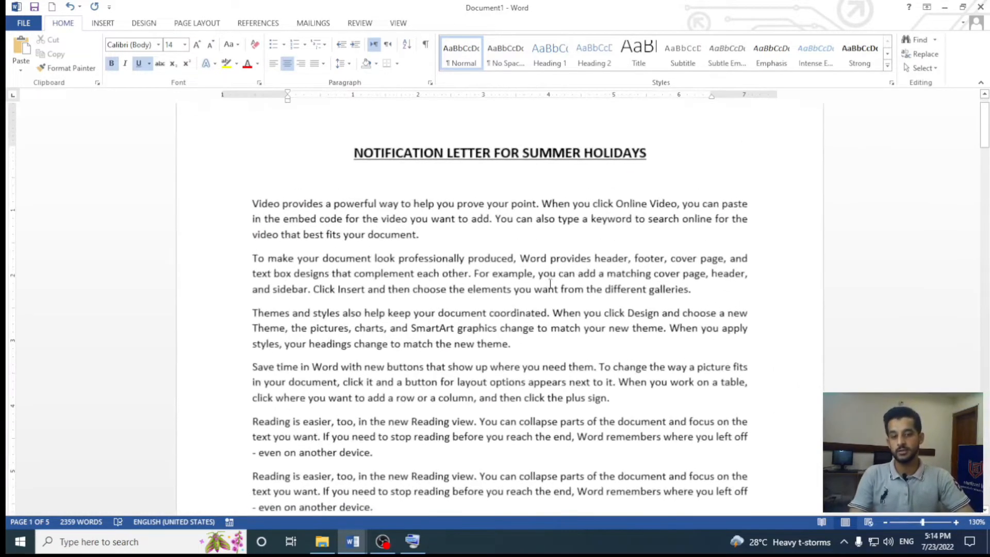
Switch to the Ms Word Lesson 12 document and highlight the phrase "Header & Footer" in the Alt V H row
{"action": "key", "text": "alt+Tab"}
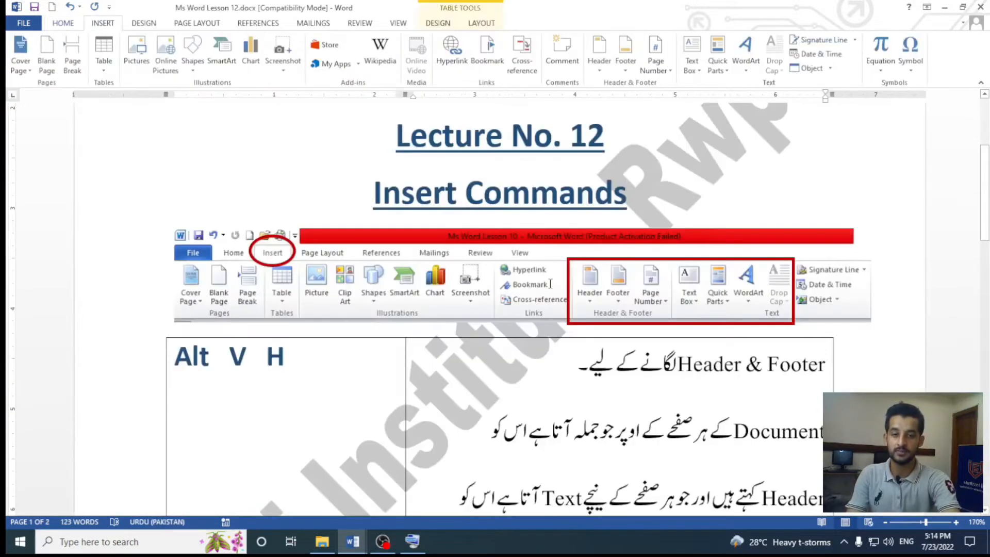
{"action": "scroll", "coordinate": [787, 404], "scroll_direction": "down", "scroll_amount": 3}
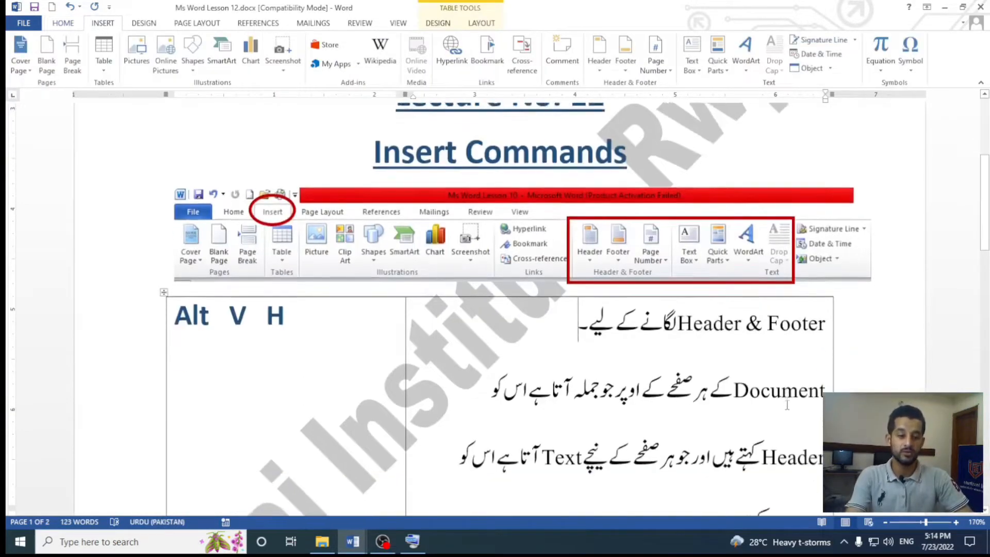
{"action": "left_click_drag", "start_coordinate": [679, 268], "coordinate": [827, 271]}
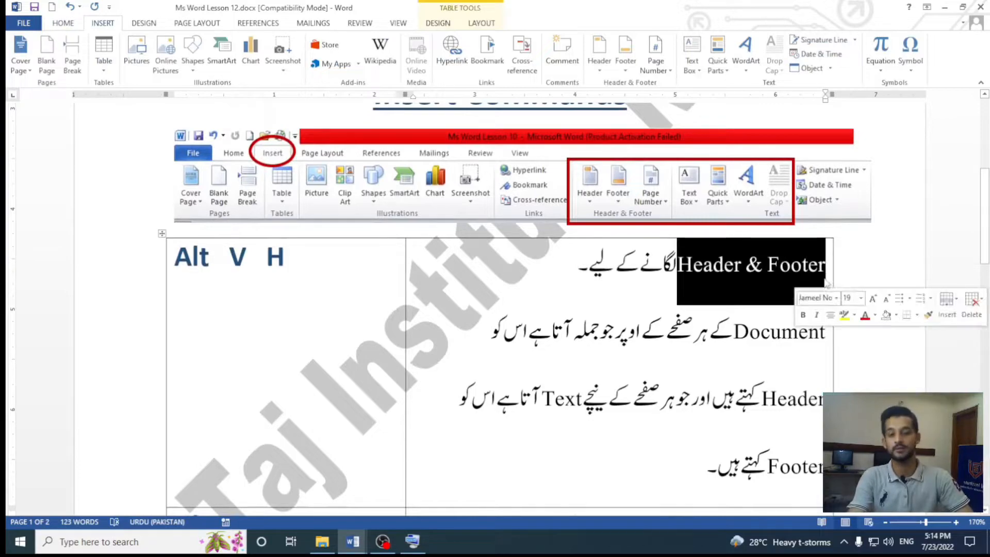
{"action": "left_click", "coordinate": [737, 335]}
Switch back to the letter and view all five of its pages at once
{"action": "key", "text": "alt+Tab"}
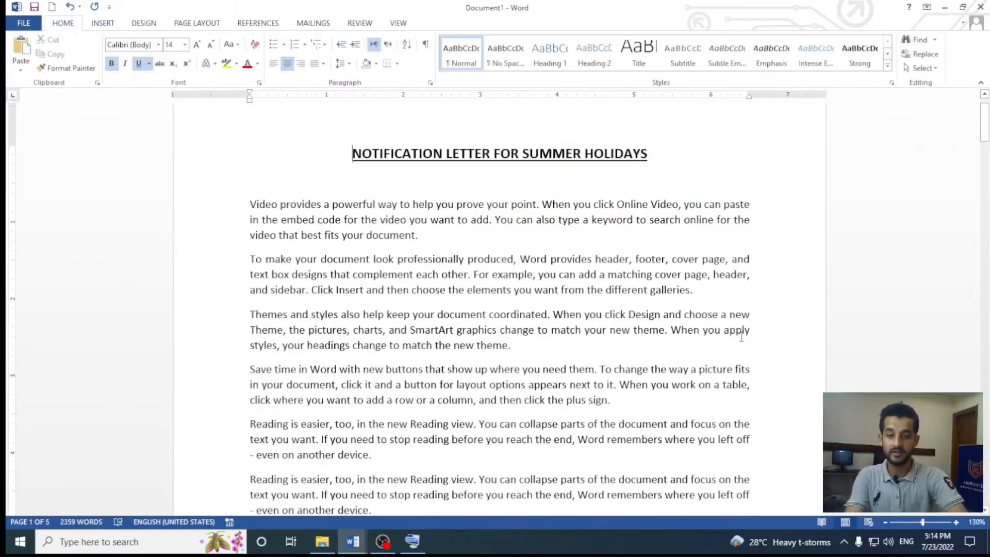
{"action": "scroll", "coordinate": [741, 337], "scroll_direction": "down", "scroll_amount": 8, "text": "ctrl"}
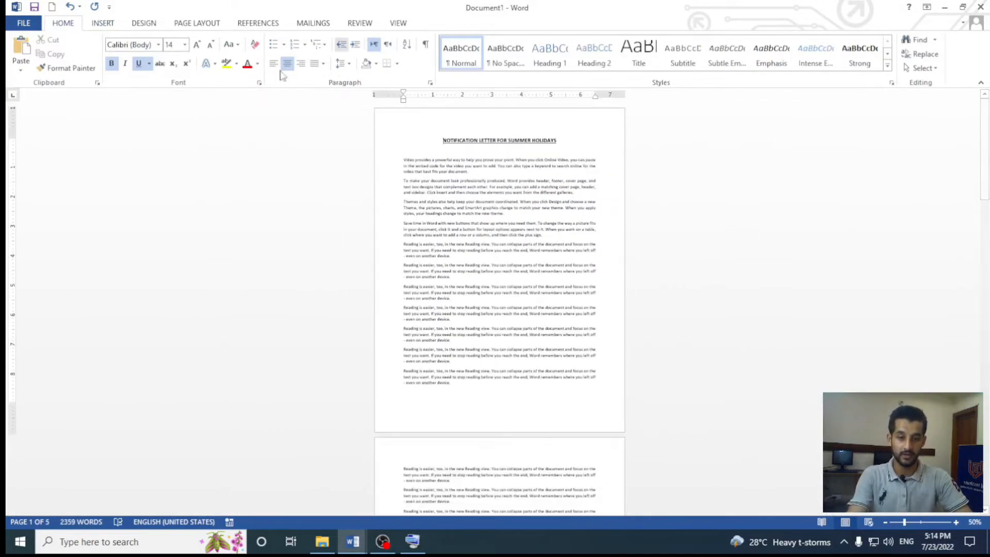
{"action": "scroll", "coordinate": [448, 230], "scroll_direction": "down", "scroll_amount": 4, "text": "ctrl"}
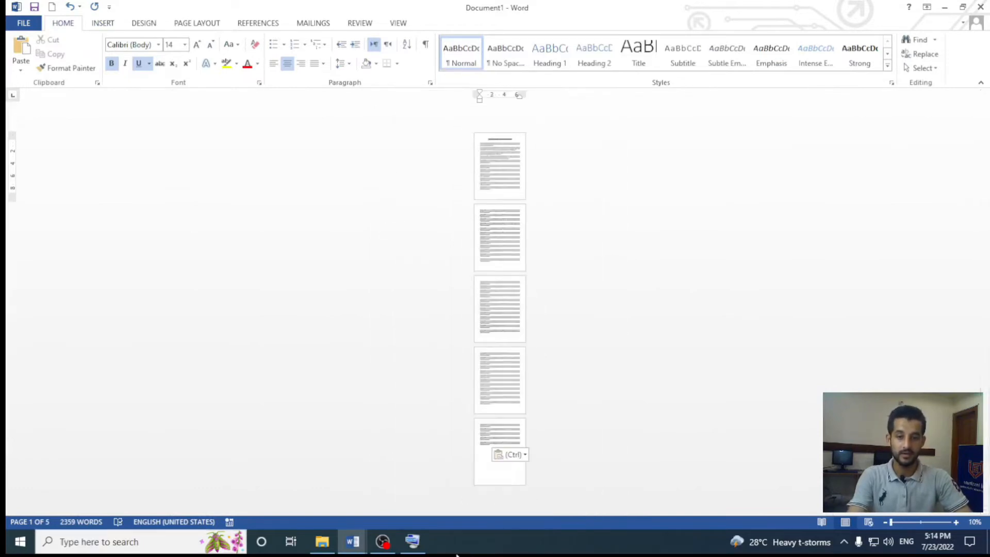
{"action": "scroll", "coordinate": [391, 294], "scroll_direction": "up", "scroll_amount": 4, "text": "ctrl"}
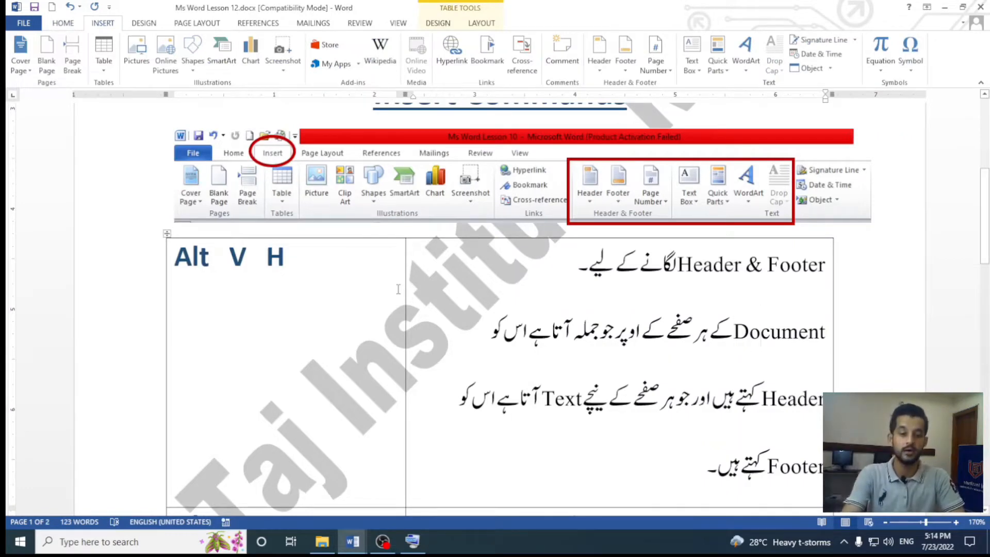
Highlight the words "Header" and "Footer" and the phrase between them in the Lesson 12 explanation, one after another
{"action": "key", "text": "ctrl+shift+Right"}
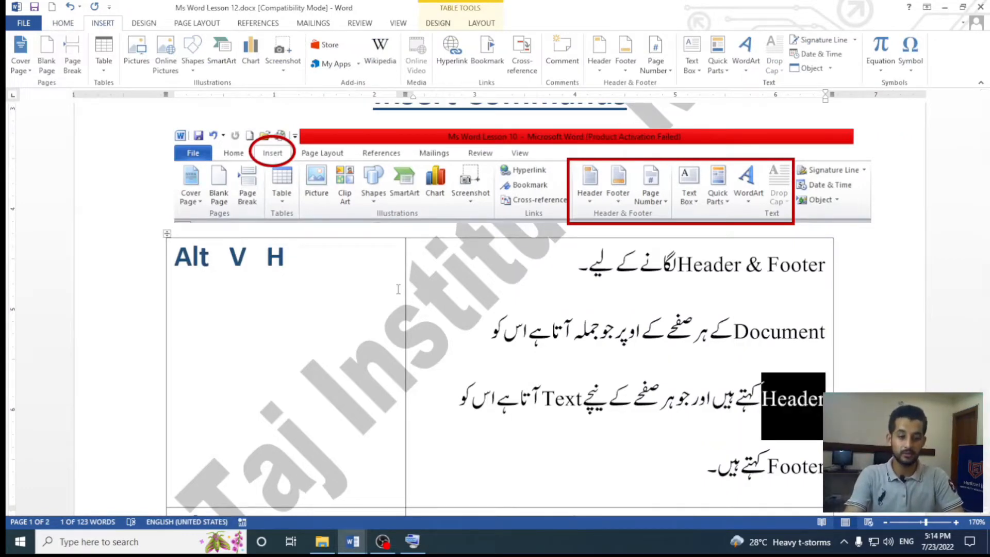
{"action": "key", "text": "ctrl+Left"}
{"action": "key", "text": "ctrl+Left"}
{"action": "key", "text": "ctrl+Left"}
{"action": "key", "text": "ctrl+Left"}
{"action": "key", "text": "ctrl+Left"}
{"action": "key", "text": "ctrl+shift+Left"}
{"action": "key", "text": "ctrl+shift+Left"}
{"action": "key", "text": "ctrl+shift+Left"}
{"action": "key", "text": "ctrl+shift+Left"}
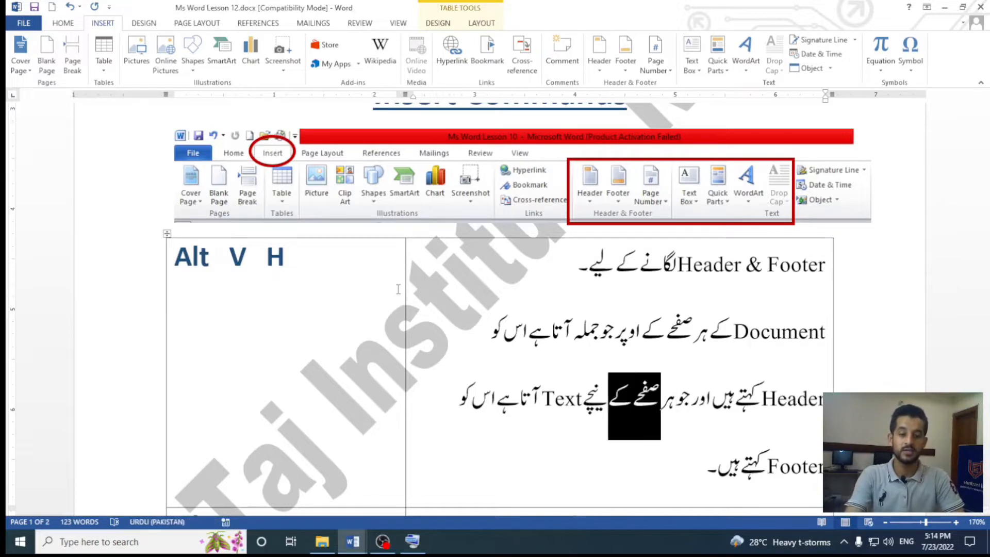
{"action": "key", "text": "Down"}
{"action": "key", "text": "ctrl+Right"}
{"action": "key", "text": "ctrl+Right"}
{"action": "key", "text": "ctrl+Right"}
{"action": "key", "text": "ctrl+Right"}
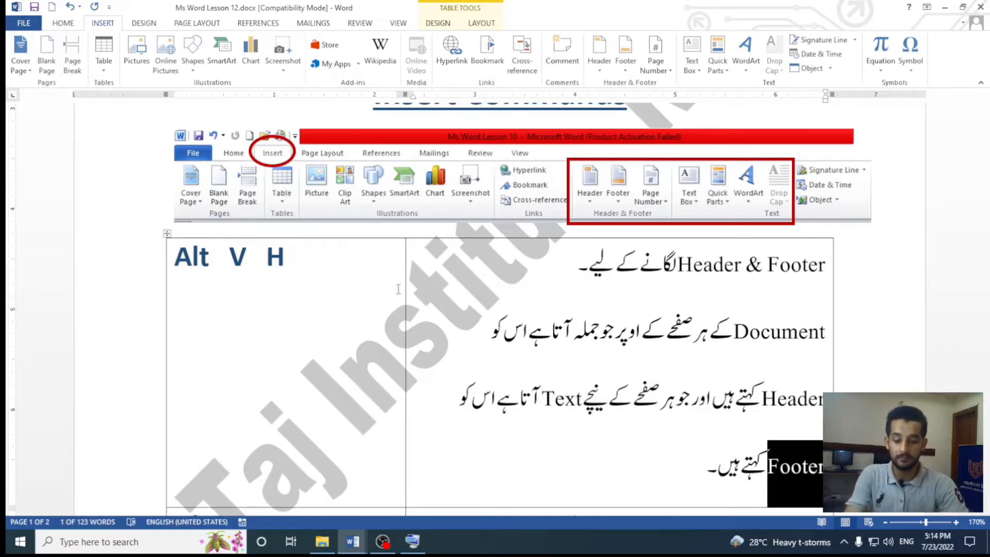
Return to the letter and examine the top and bottom margins of its first page, where the header and footer belong
{"action": "key", "text": "alt+Tab"}
{"action": "scroll", "coordinate": [398, 289], "scroll_direction": "up", "scroll_amount": 7, "text": "ctrl"}
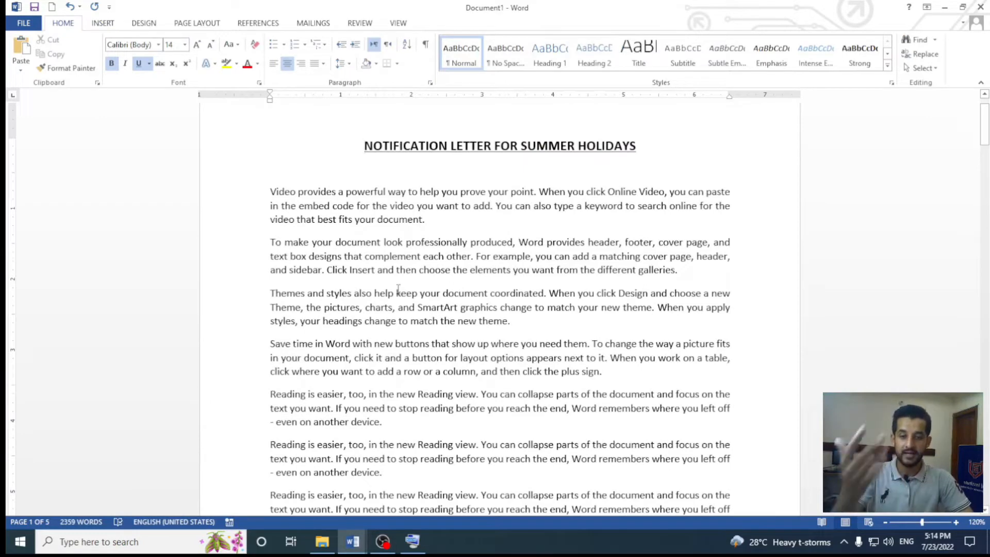
{"action": "scroll", "coordinate": [361, 235], "scroll_direction": "up", "scroll_amount": 2}
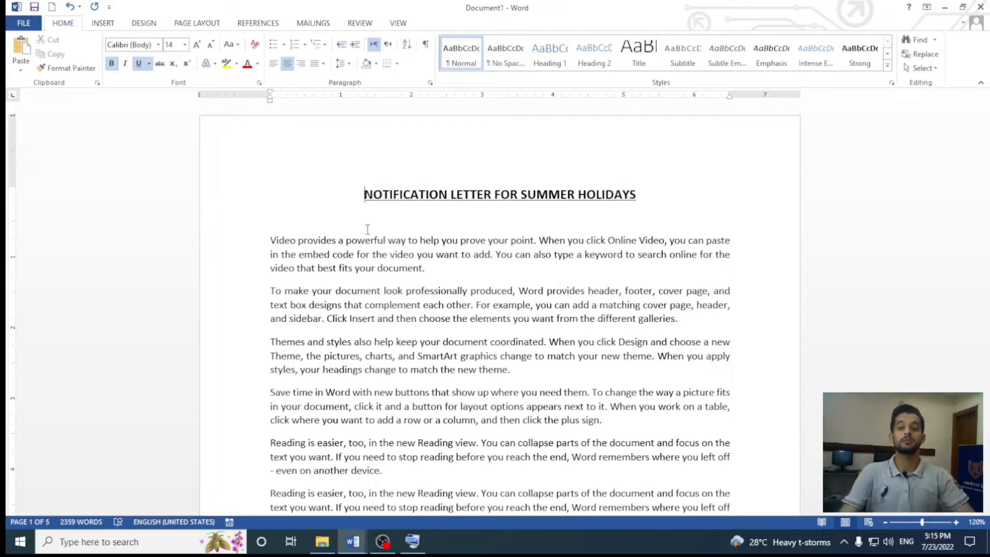
{"action": "scroll", "coordinate": [437, 287], "scroll_direction": "down", "scroll_amount": 7}
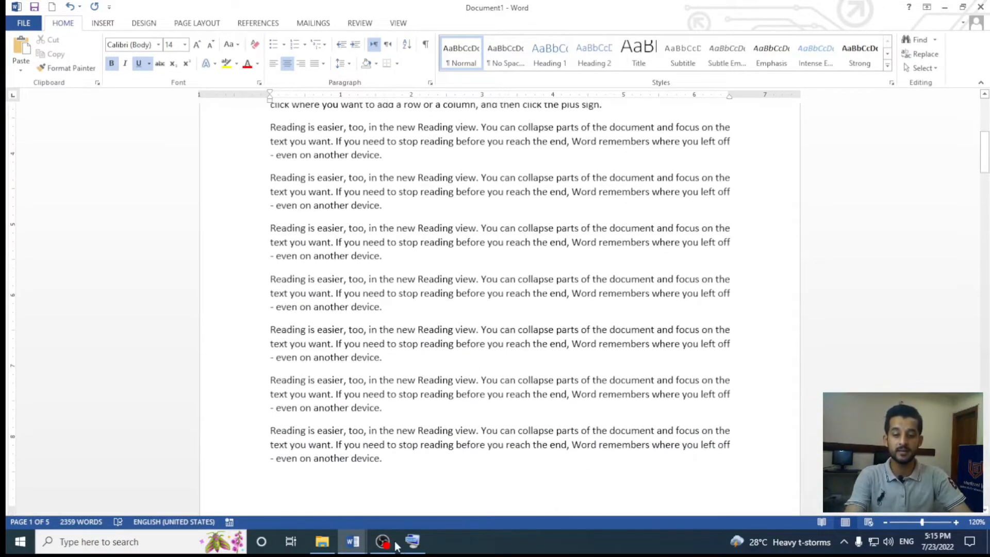
{"action": "scroll", "coordinate": [494, 433], "scroll_direction": "down", "scroll_amount": 3}
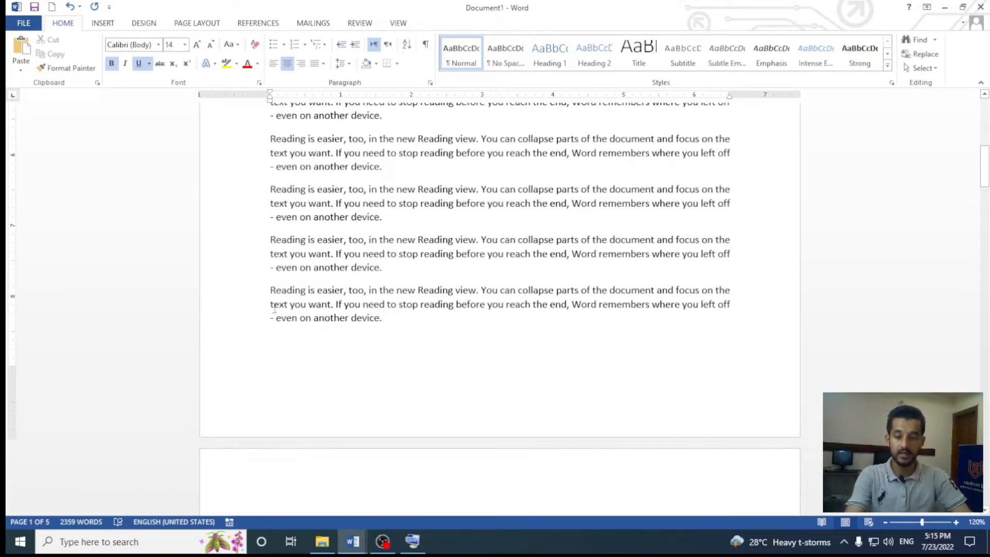
{"action": "scroll", "coordinate": [609, 331], "scroll_direction": "up", "scroll_amount": 5}
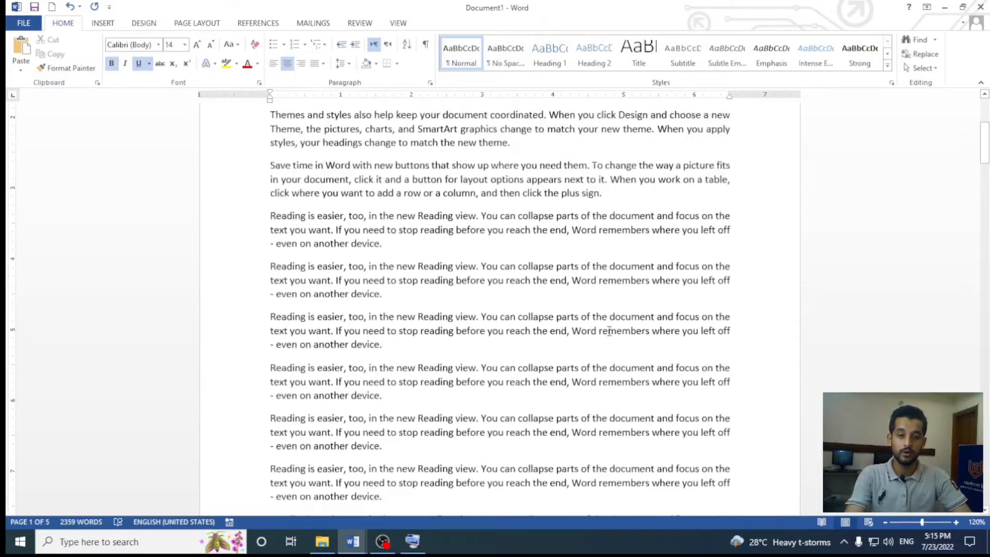
{"action": "scroll", "coordinate": [608, 331], "scroll_direction": "up", "scroll_amount": 5}
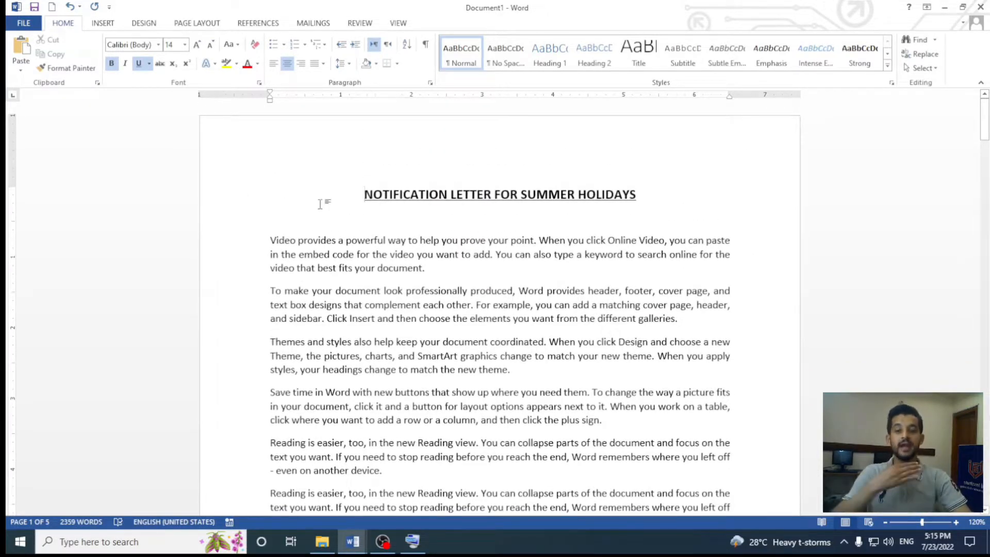
{"action": "scroll", "coordinate": [442, 227], "scroll_direction": "down", "scroll_amount": 6}
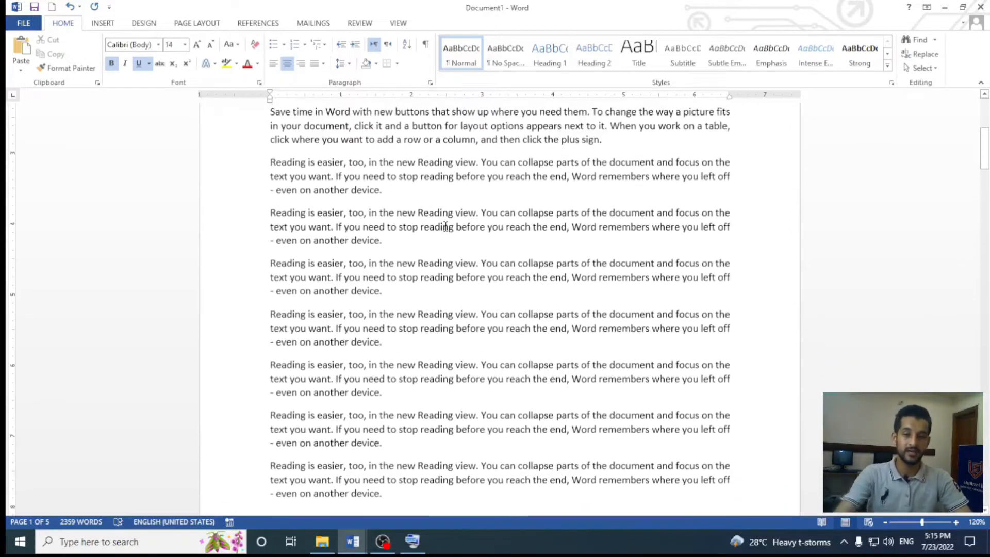
{"action": "scroll", "coordinate": [445, 226], "scroll_direction": "up", "scroll_amount": 1}
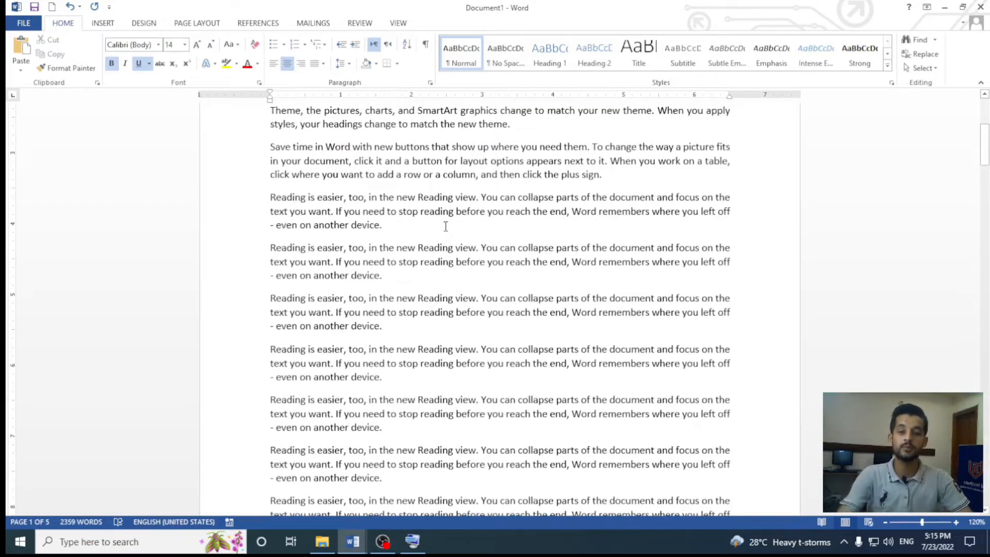
{"action": "scroll", "coordinate": [445, 226], "scroll_direction": "down", "scroll_amount": 8}
{"action": "scroll", "coordinate": [445, 226], "scroll_direction": "up", "scroll_amount": 2}
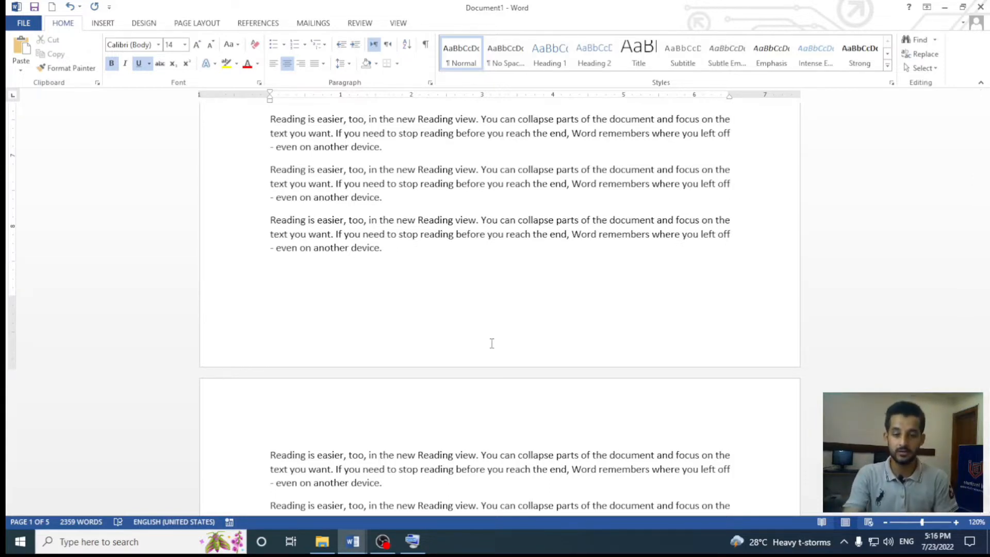
{"action": "scroll", "coordinate": [492, 342], "scroll_direction": "up", "scroll_amount": 8}
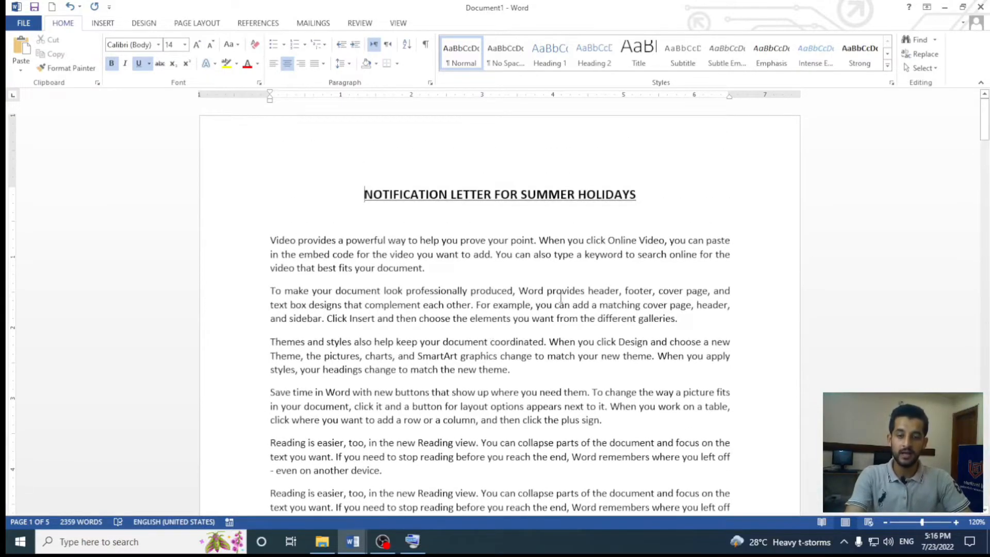
{"action": "scroll", "coordinate": [561, 296], "scroll_direction": "down", "scroll_amount": 4}
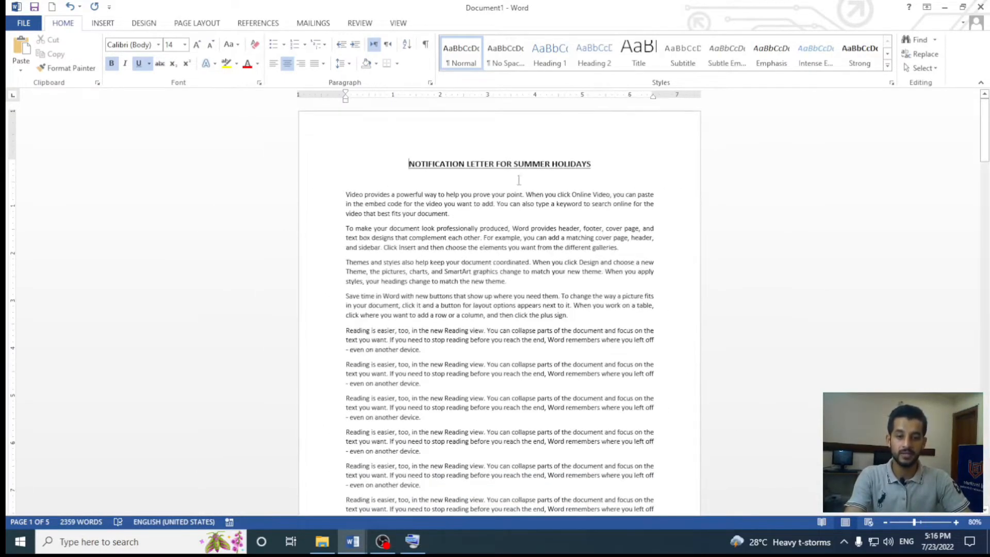
{"action": "scroll", "coordinate": [423, 158], "scroll_direction": "up", "scroll_amount": 3, "text": "ctrl"}
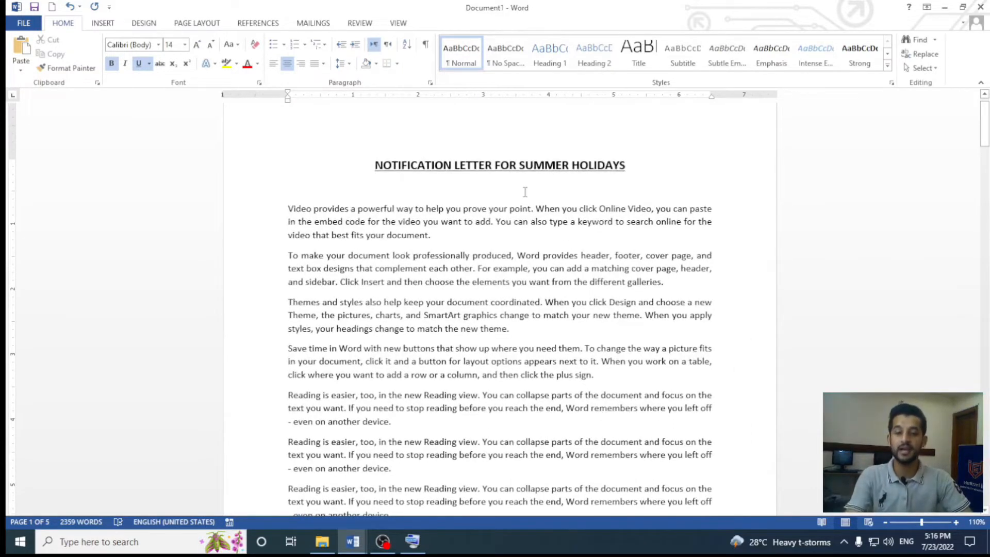
{"action": "scroll", "coordinate": [522, 158], "scroll_direction": "up", "scroll_amount": 1}
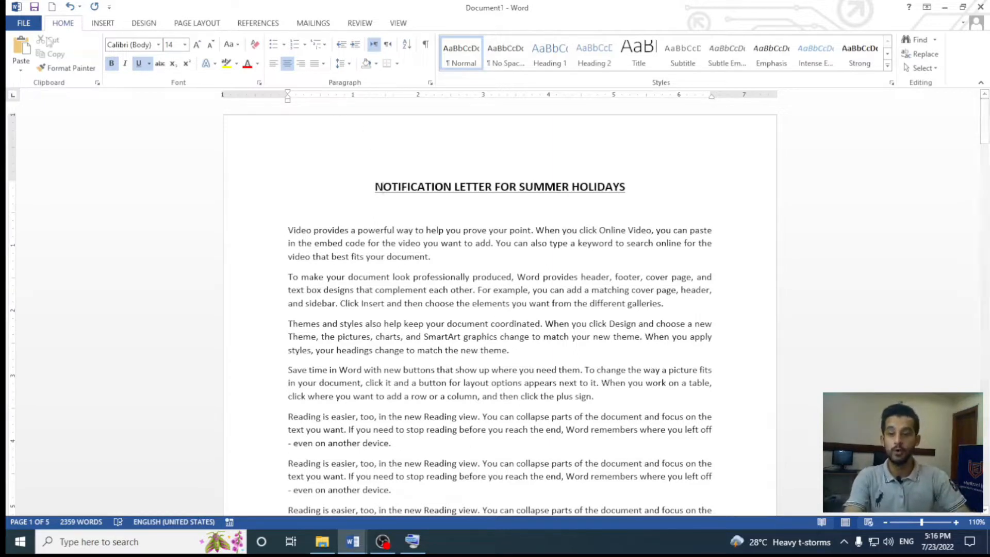
Open the first page's header for editing and inspect the header and footer areas of that page
{"action": "double_click", "coordinate": [370, 154]}
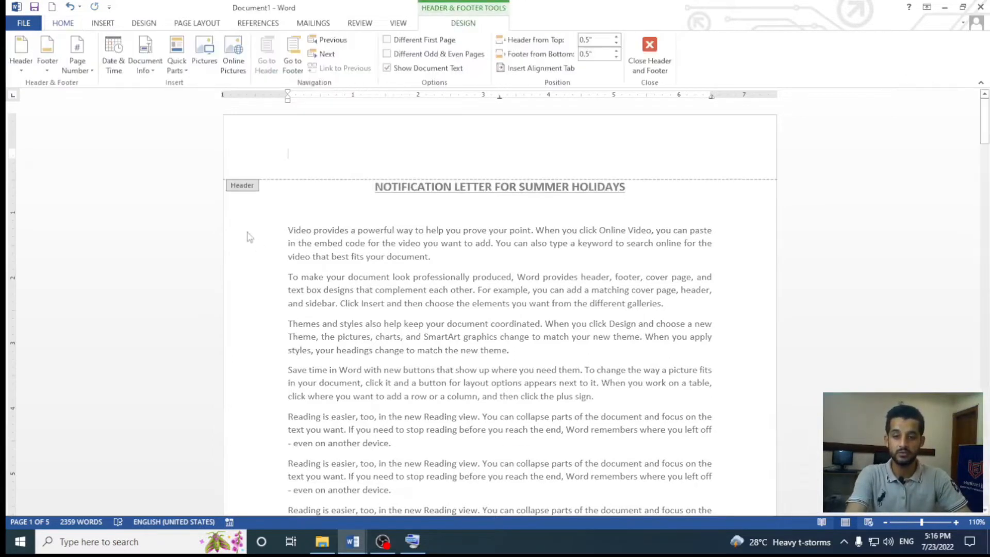
{"action": "scroll", "coordinate": [318, 202], "scroll_direction": "down", "scroll_amount": 5}
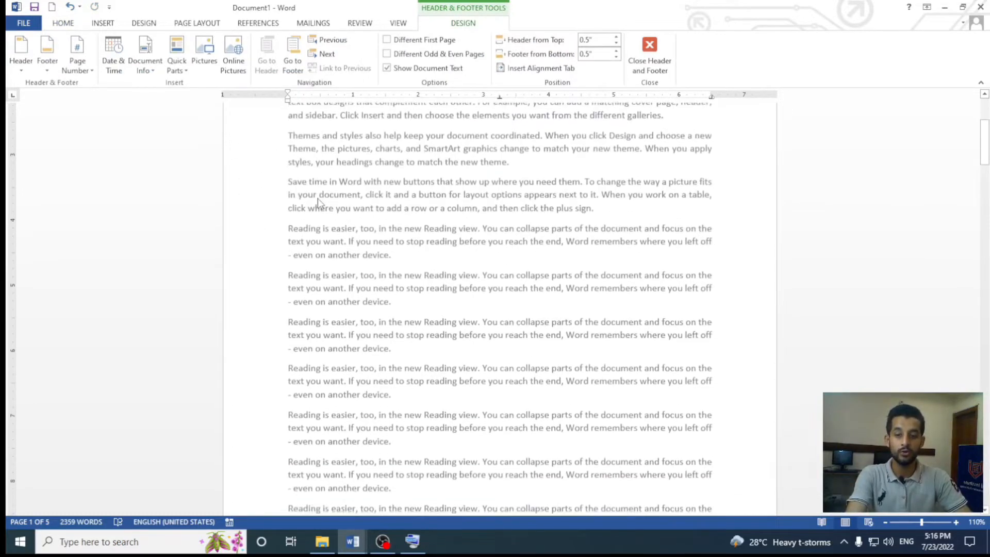
{"action": "scroll", "coordinate": [318, 202], "scroll_direction": "down", "scroll_amount": 5}
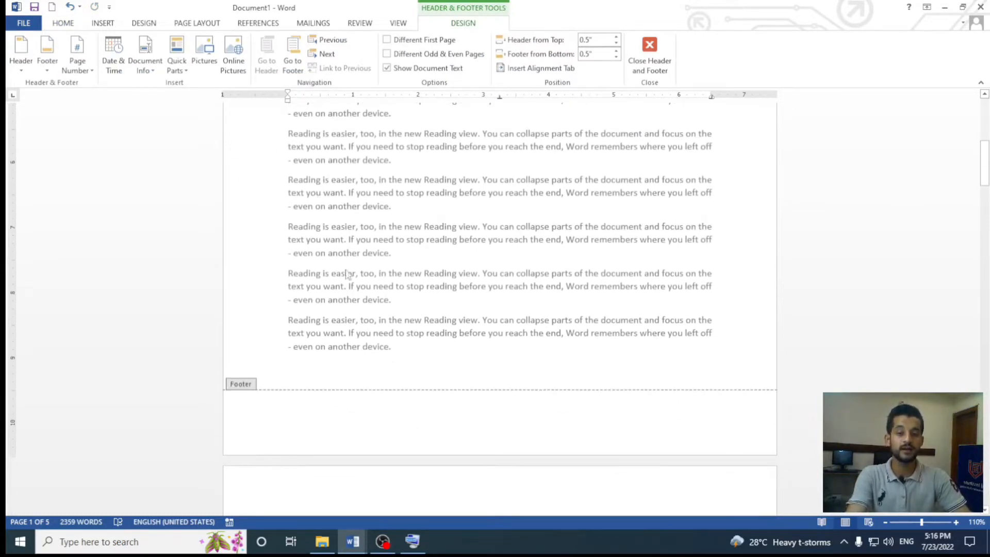
{"action": "scroll", "coordinate": [376, 241], "scroll_direction": "up", "scroll_amount": 10}
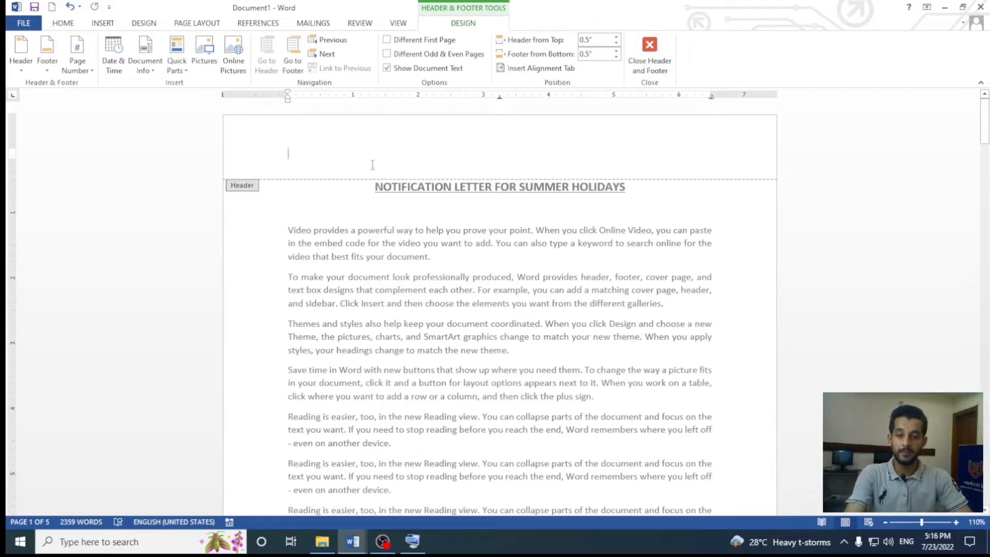
Leave the header, open the first page's header for editing again, and return to the letter's body text
{"action": "scroll", "coordinate": [390, 251], "scroll_direction": "down", "scroll_amount": 2}
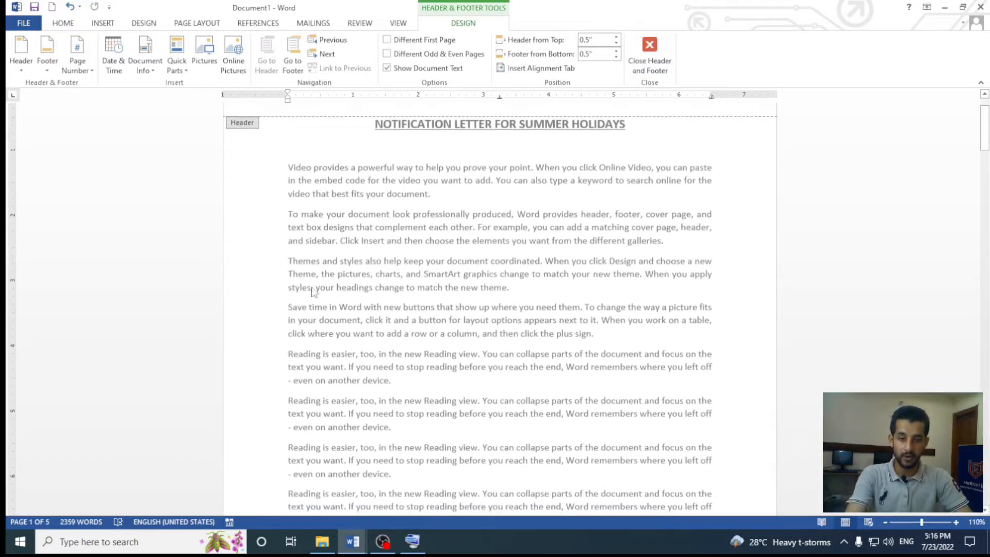
{"action": "double_click", "coordinate": [356, 252]}
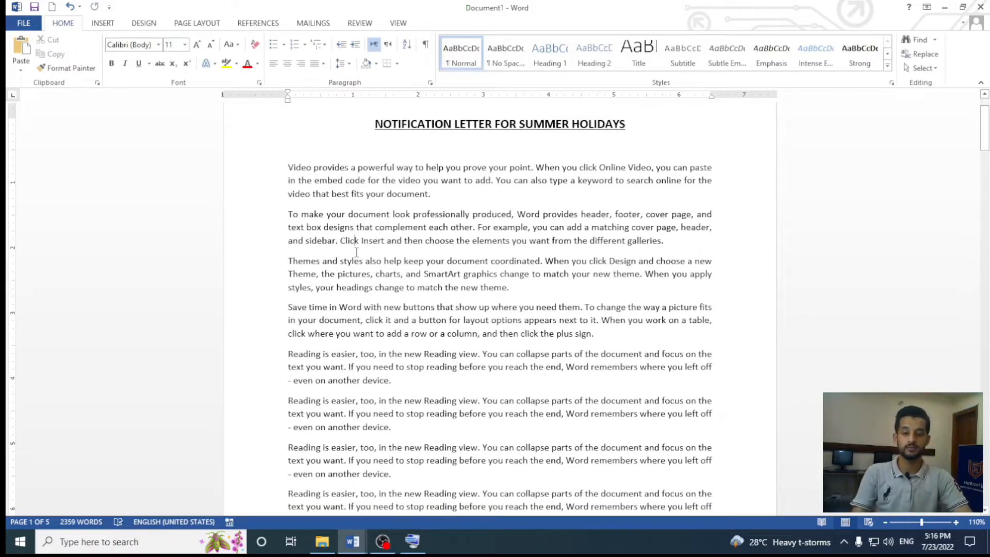
{"action": "scroll", "coordinate": [377, 265], "scroll_direction": "down", "scroll_amount": 6, "text": "ctrl"}
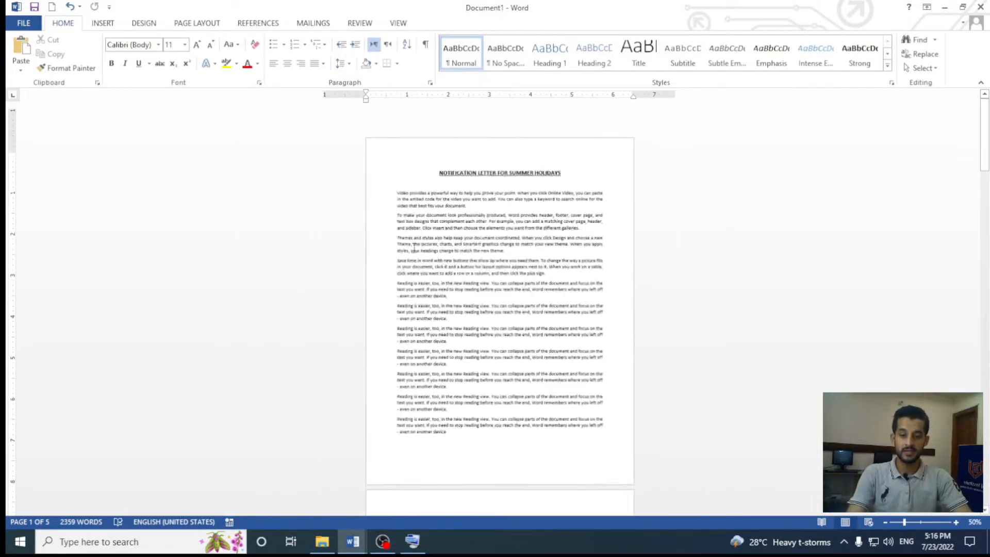
{"action": "double_click", "coordinate": [442, 115]}
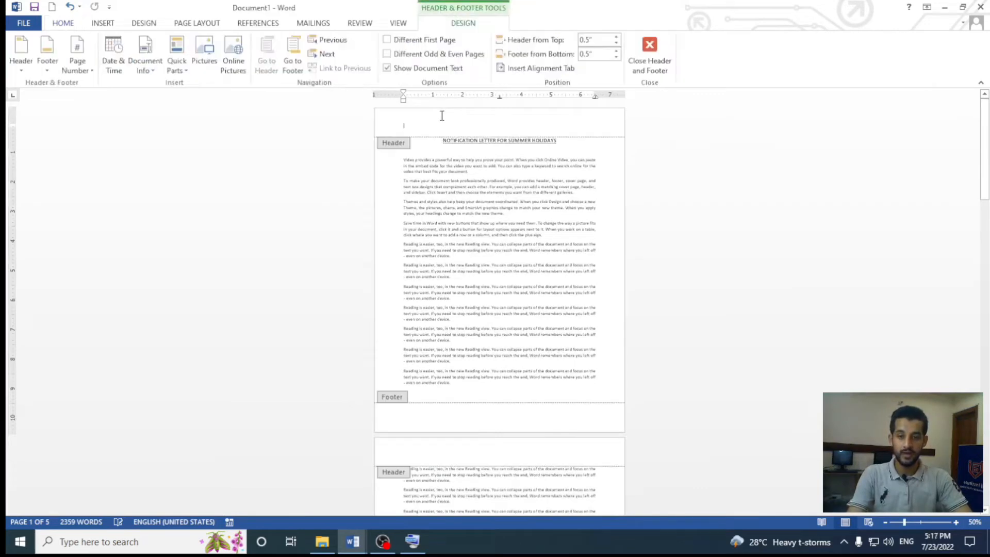
{"action": "double_click", "coordinate": [479, 204]}
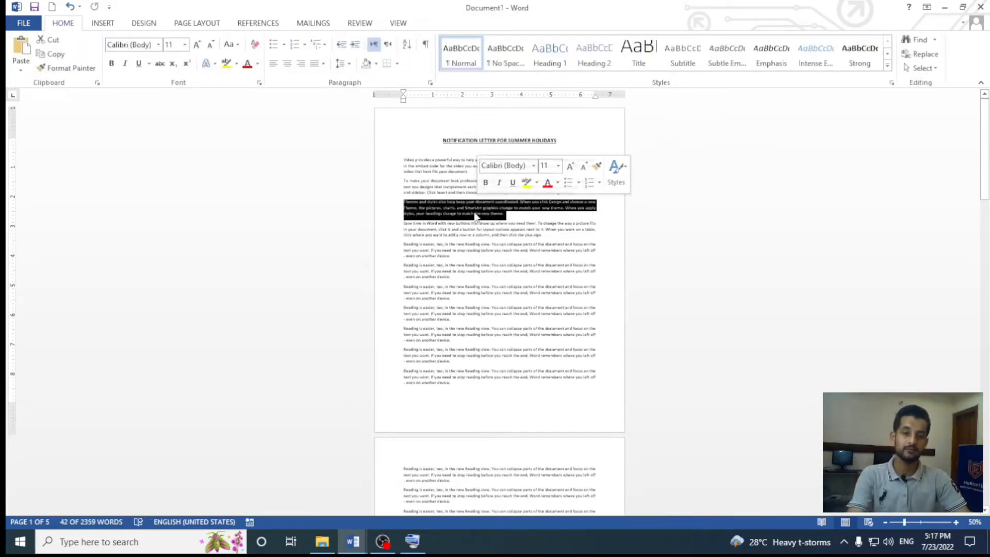
{"action": "left_click", "coordinate": [473, 215]}
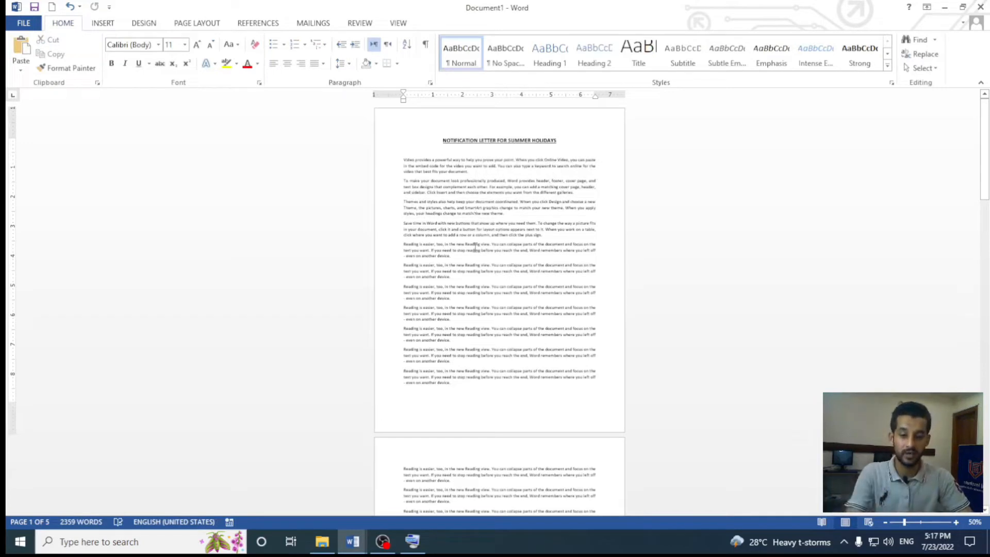
Open the first page's footer for editing, look over the page, and return to the body text
{"action": "double_click", "coordinate": [477, 422]}
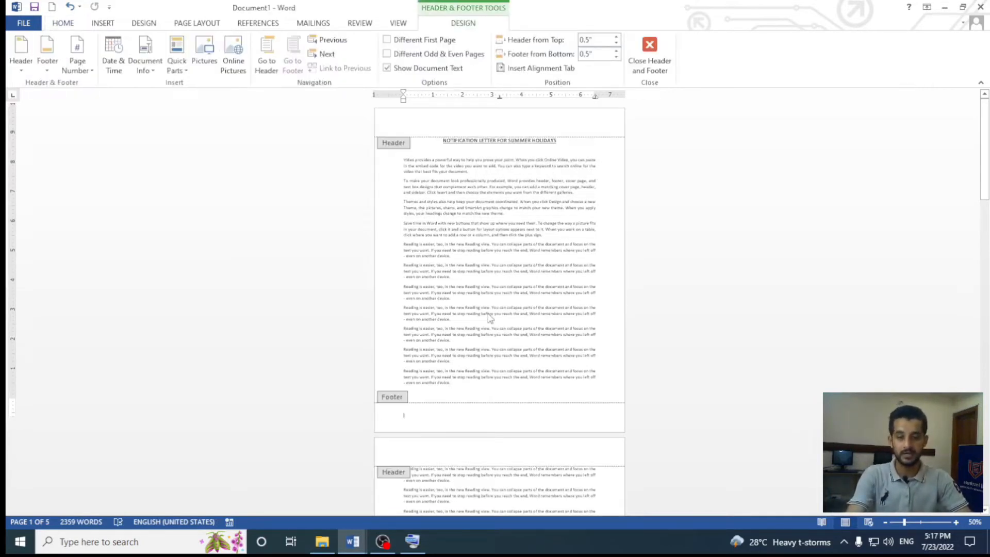
{"action": "scroll", "coordinate": [488, 316], "scroll_direction": "down", "scroll_amount": 2}
{"action": "scroll", "coordinate": [489, 317], "scroll_direction": "up", "scroll_amount": 1}
{"action": "scroll", "coordinate": [489, 318], "scroll_direction": "up", "scroll_amount": 1}
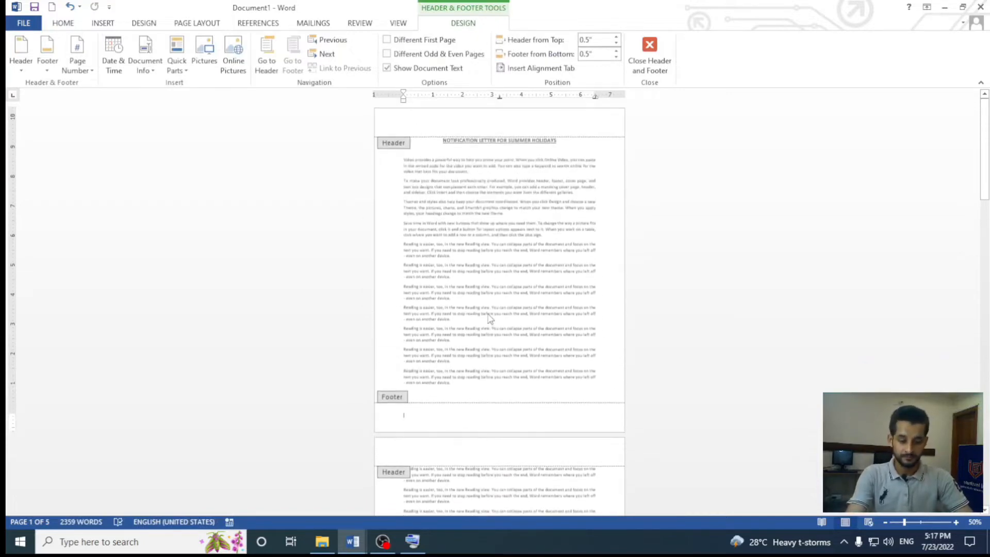
{"action": "double_click", "coordinate": [485, 268]}
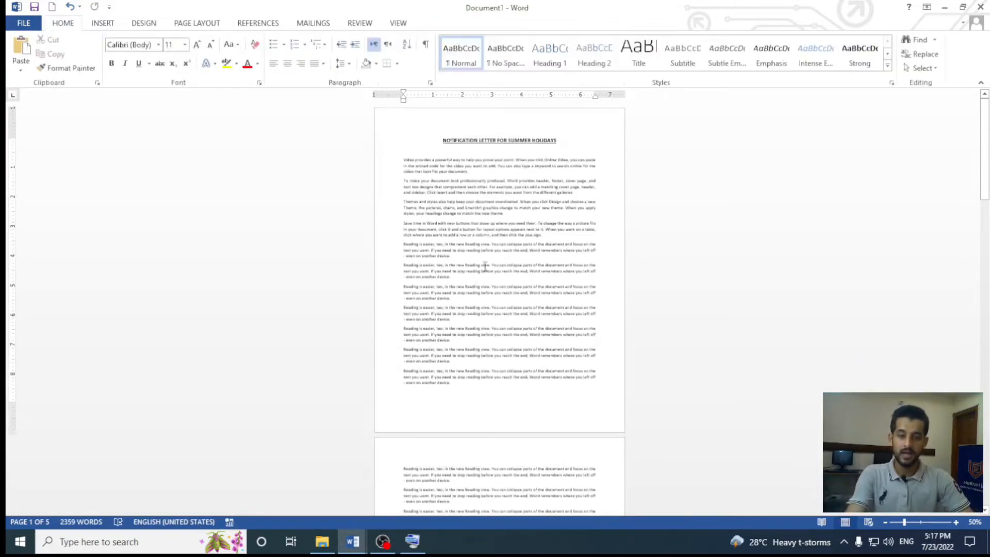
{"action": "scroll", "coordinate": [484, 266], "scroll_direction": "up", "scroll_amount": 4}
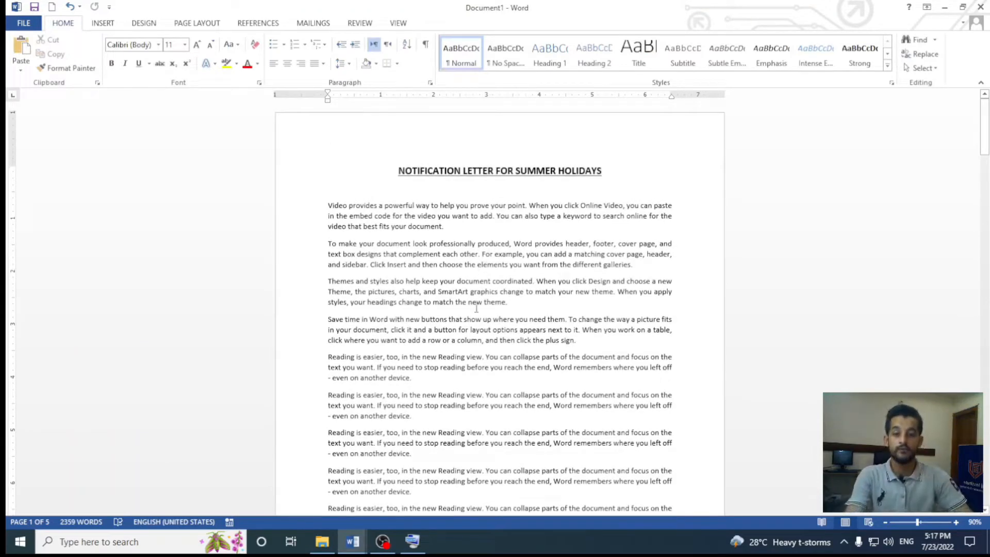
Open the first page's header for editing through the on-screen keyboard, and put that keyboard away
{"action": "left_click", "coordinate": [412, 540]}
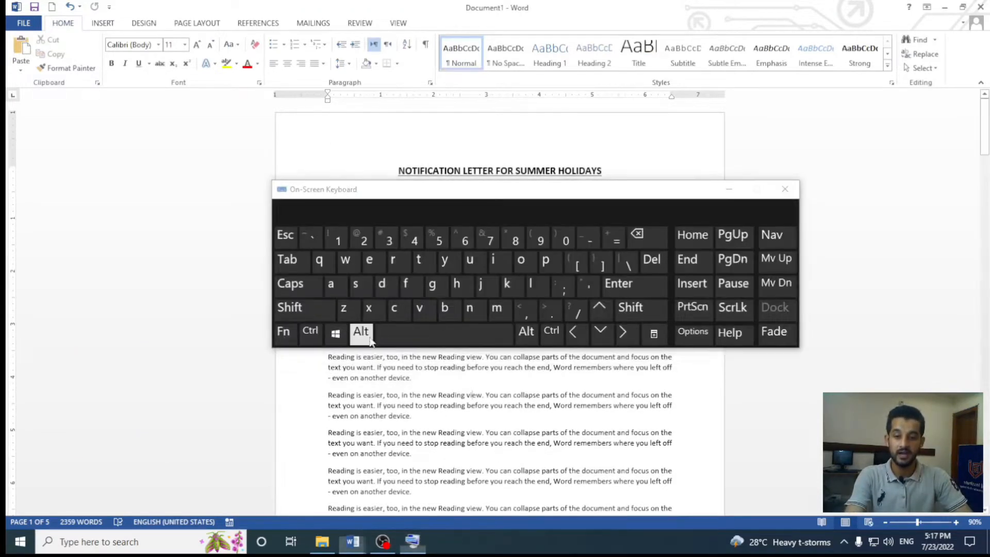
{"action": "left_click", "coordinate": [433, 172]}
{"action": "left_click", "coordinate": [362, 333]}
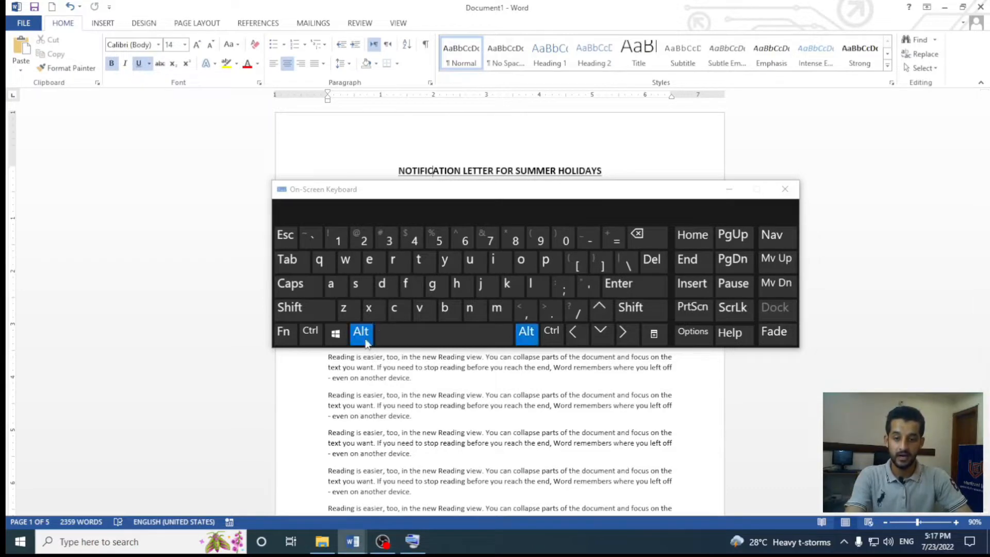
{"action": "left_click", "coordinate": [424, 311]}
{"action": "left_click", "coordinate": [456, 283]}
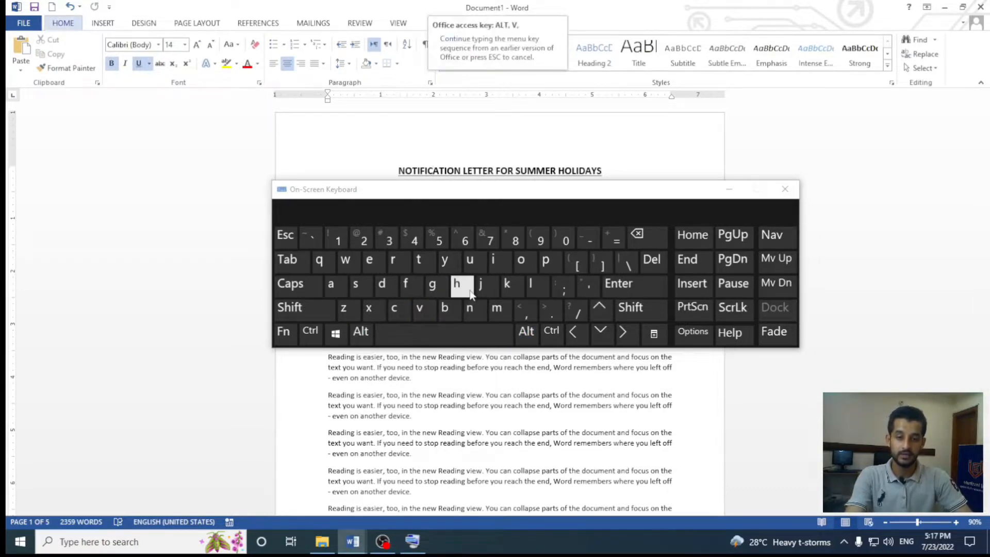
{"action": "left_click", "coordinate": [733, 193]}
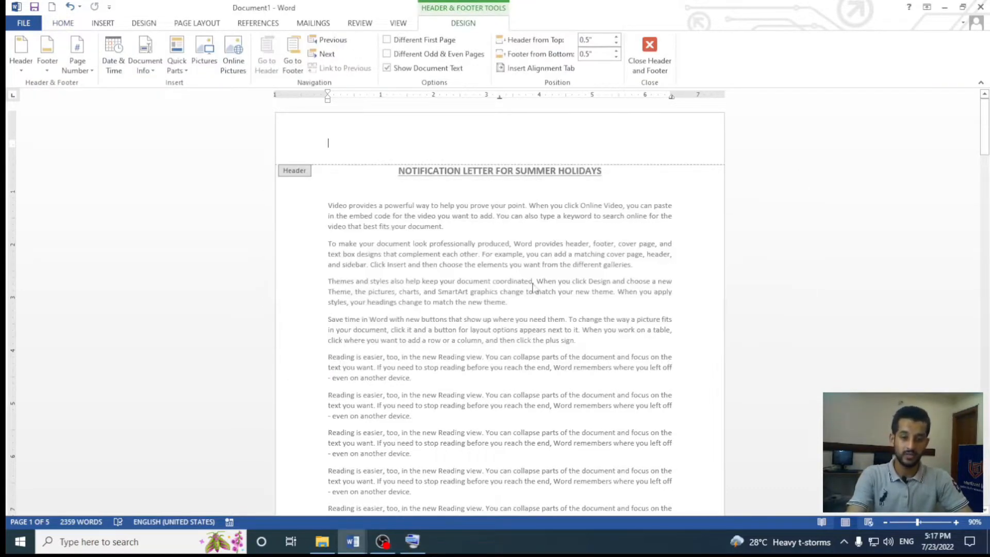
Examine the first page's header and footer areas down to the second page, and return to the body text
{"action": "scroll", "coordinate": [524, 258], "scroll_direction": "down", "scroll_amount": 10}
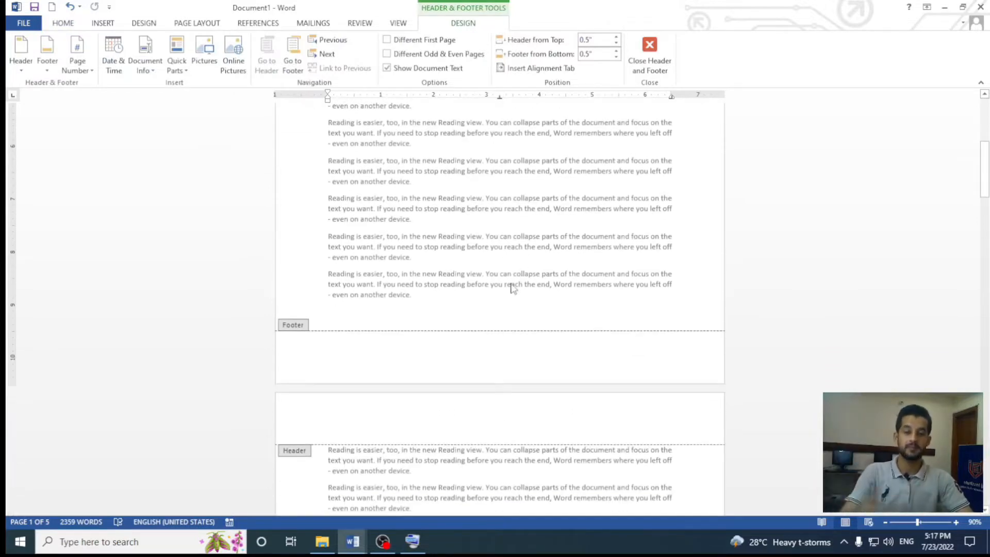
{"action": "scroll", "coordinate": [511, 287], "scroll_direction": "up", "scroll_amount": 8}
{"action": "scroll", "coordinate": [512, 287], "scroll_direction": "up", "scroll_amount": 2}
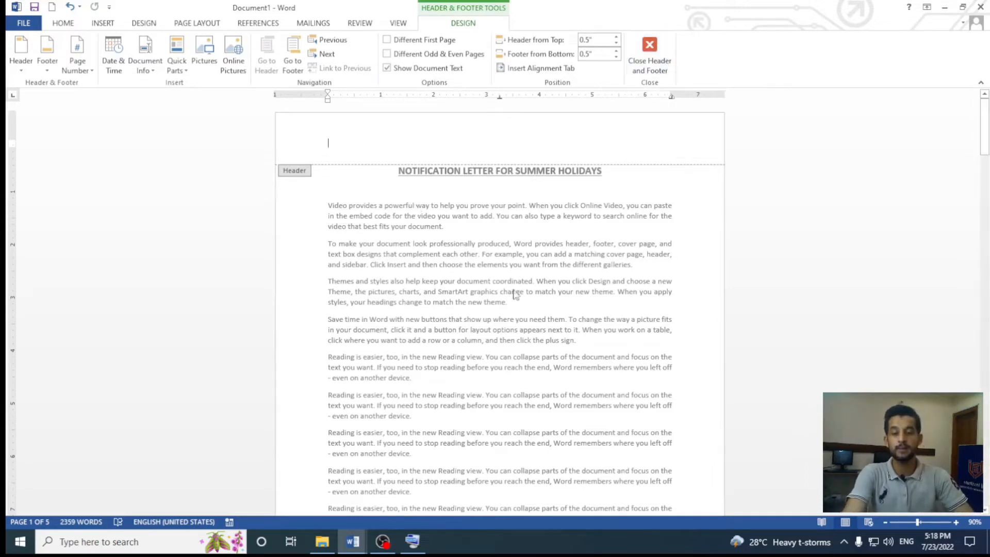
{"action": "double_click", "coordinate": [500, 284]}
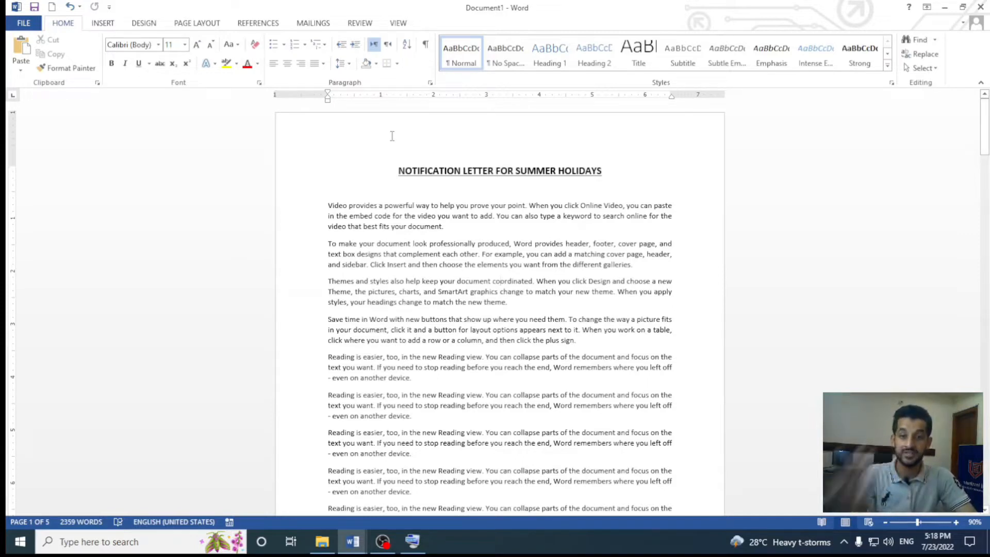
Look at where built-in header and footer designs can be inserted, leaving both without choosing one
{"action": "left_click", "coordinate": [103, 25]}
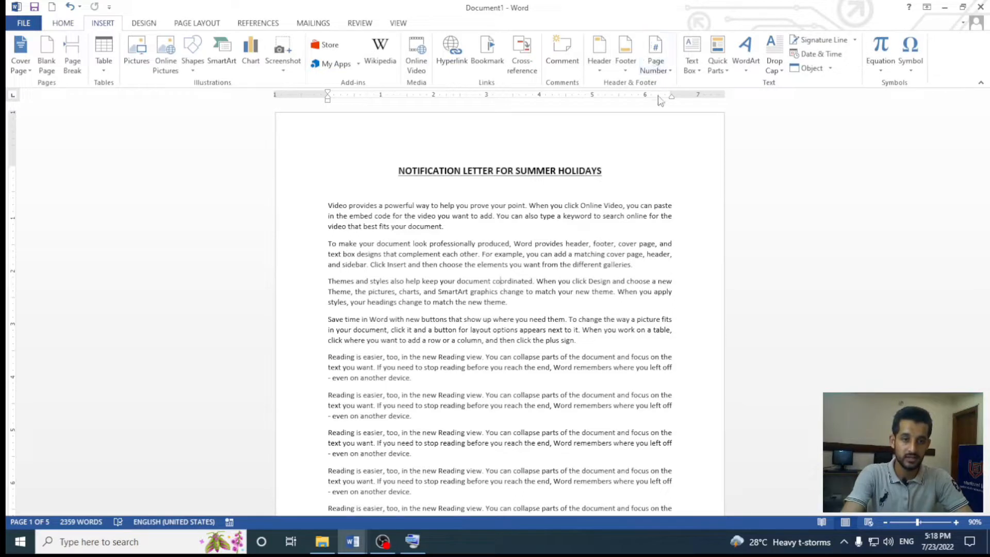
{"action": "left_click", "coordinate": [603, 67]}
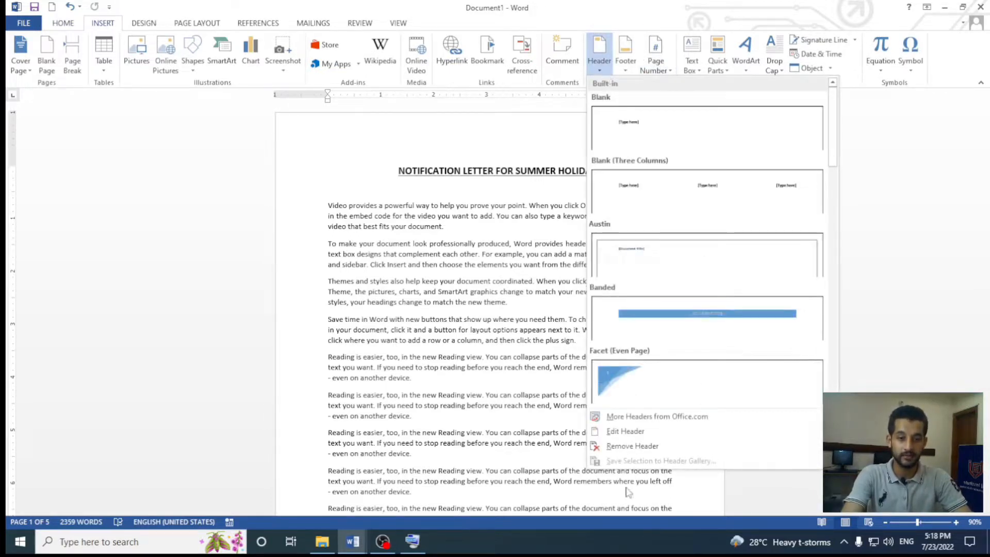
{"action": "left_click", "coordinate": [575, 141]}
{"action": "left_click", "coordinate": [625, 72]}
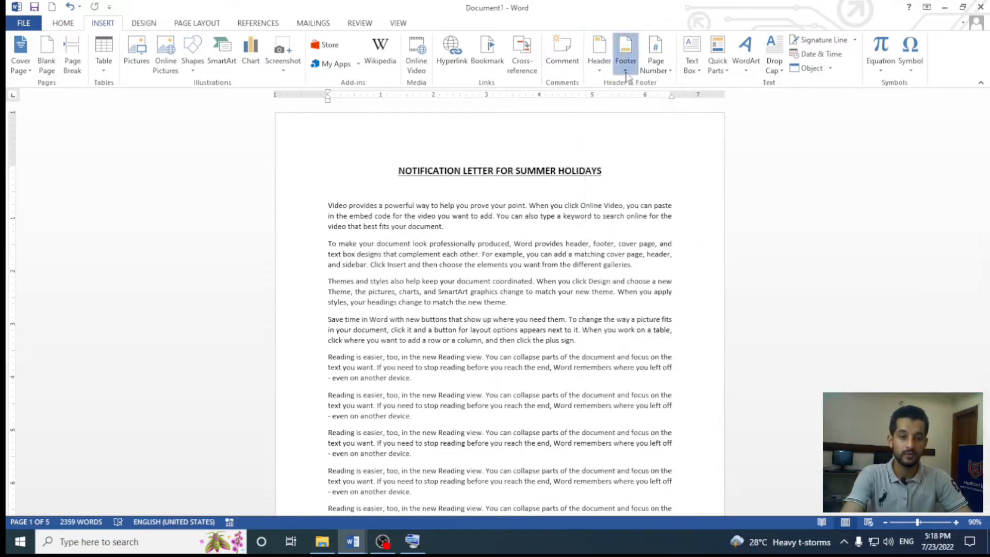
{"action": "left_click", "coordinate": [603, 149]}
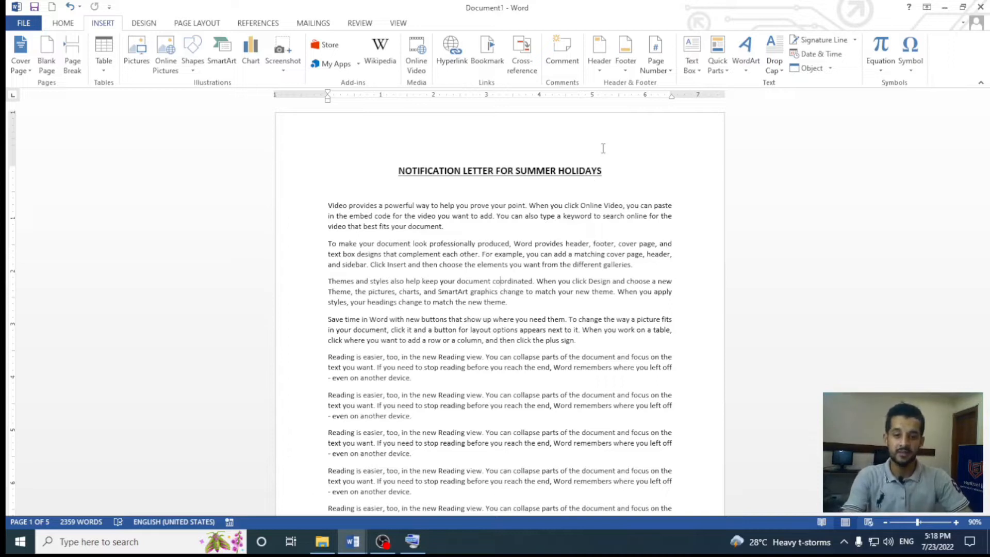
Enter "TAJ INSTITUTE OF INFORMATION TECHNOLOGY" in the first page's header
{"action": "double_click", "coordinate": [602, 148]}
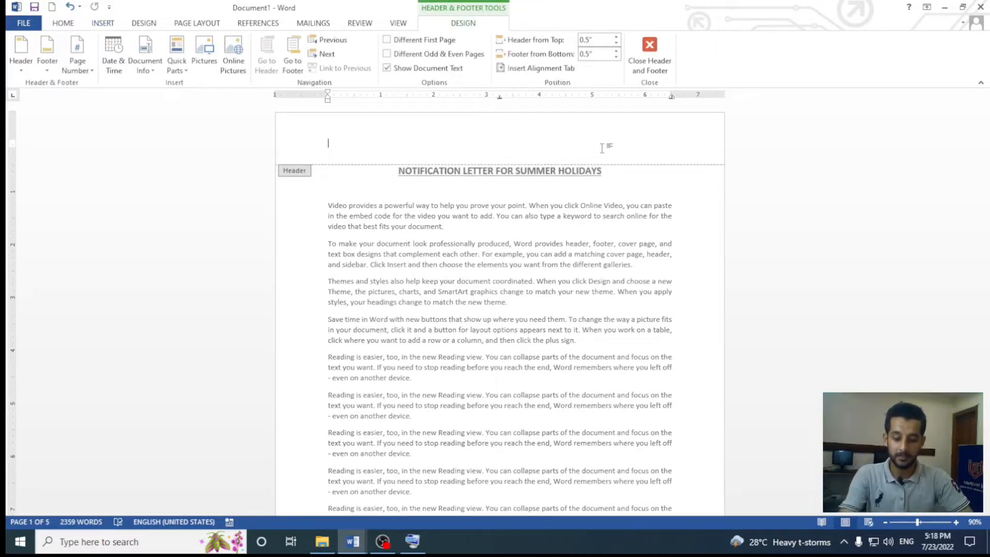
{"action": "type", "text": "s"}
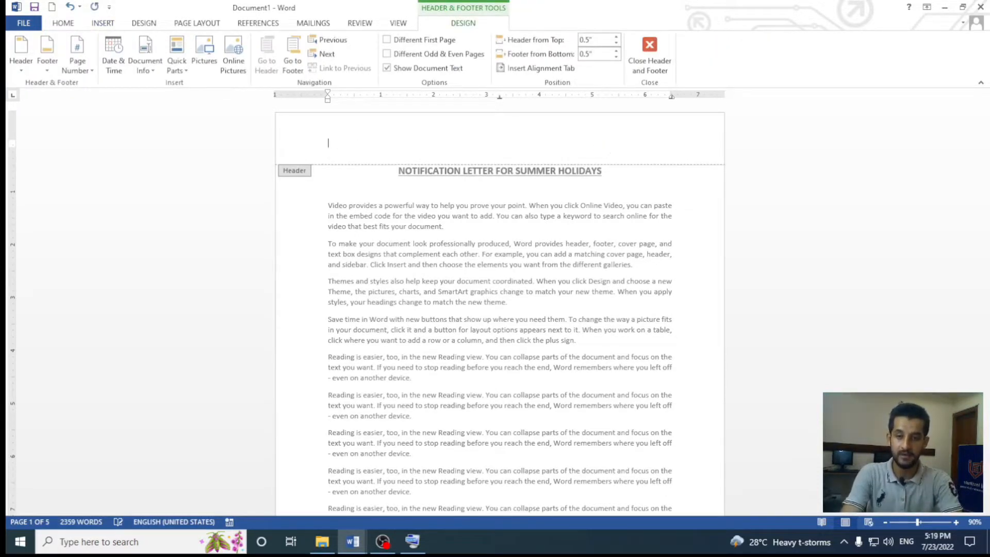
{"action": "type", "text": "TAJ IN"}
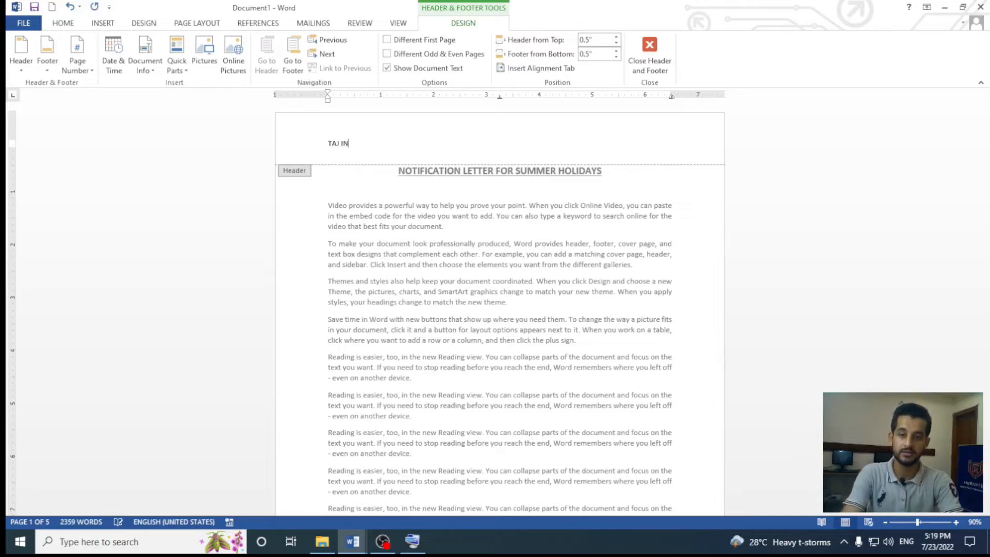
{"action": "scroll", "coordinate": [603, 148], "scroll_direction": "up", "scroll_amount": 7, "text": "ctrl"}
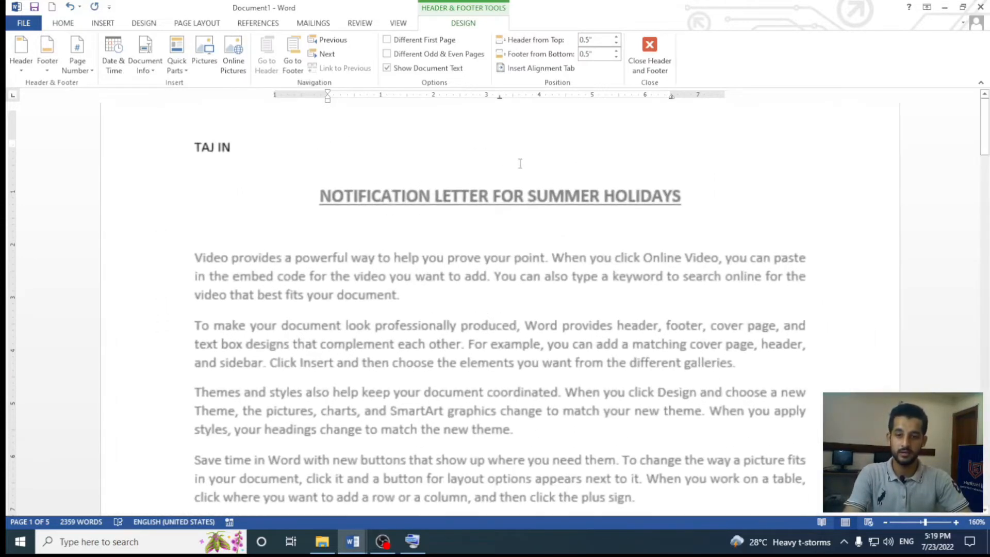
{"action": "type", "text": "INSTITUT"}
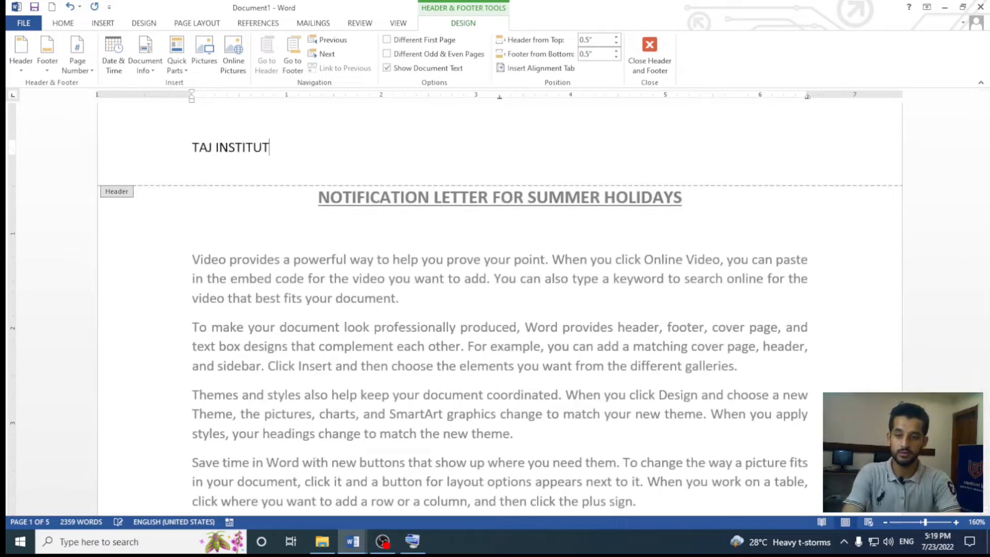
{"action": "type", "text": "E OF INFORM"}
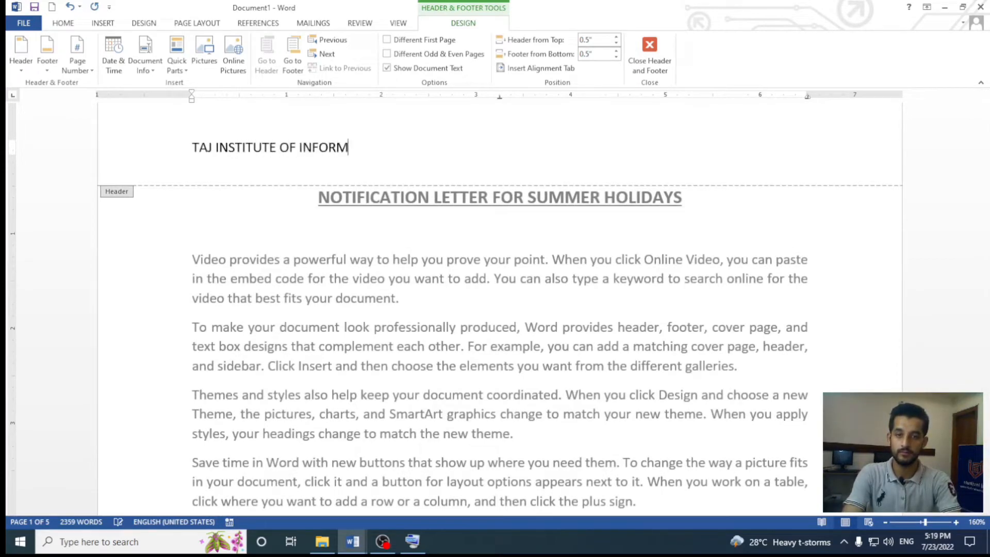
{"action": "type", "text": "ATION TECHNOLOGY"}
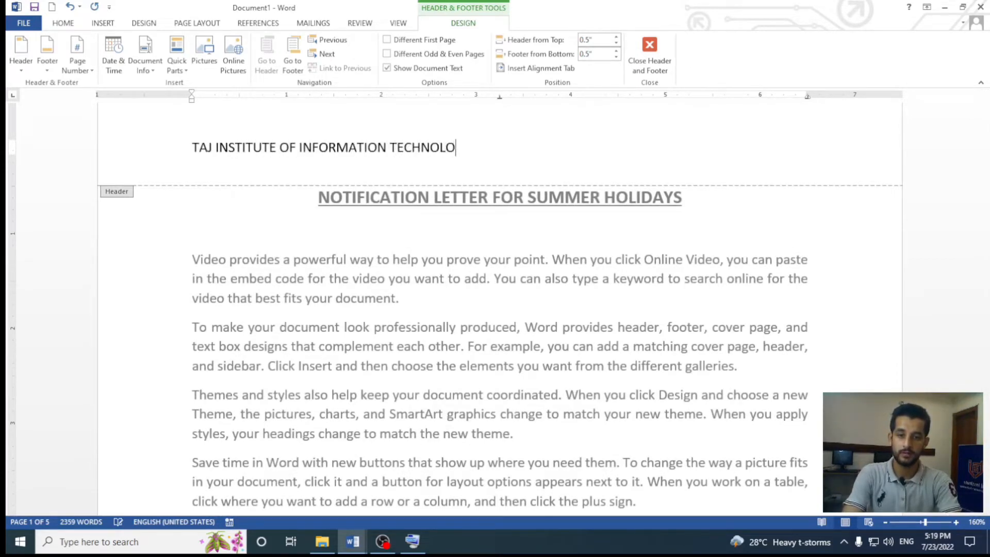
Select the whole institute name in the header and make it bold using the on-screen keyboard
{"action": "key", "text": "ctrl+shift+Left"}
{"action": "key", "text": "ctrl+shift+Left"}
{"action": "key", "text": "ctrl+shift+Left"}
{"action": "key", "text": "ctrl+shift+Left"}
{"action": "key", "text": "ctrl+shift+Left"}
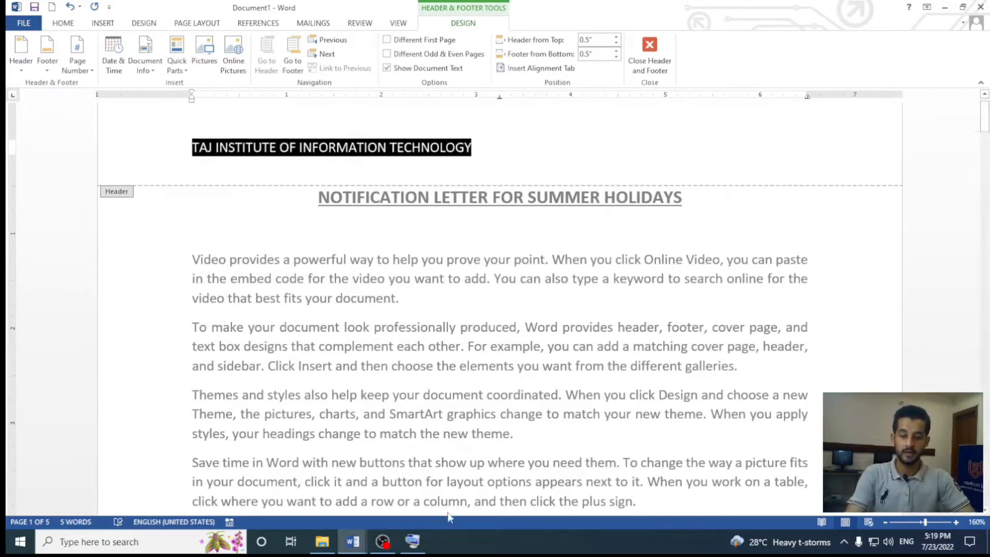
{"action": "left_click", "coordinate": [412, 541]}
{"action": "left_click_drag", "start_coordinate": [442, 194], "coordinate": [410, 283]}
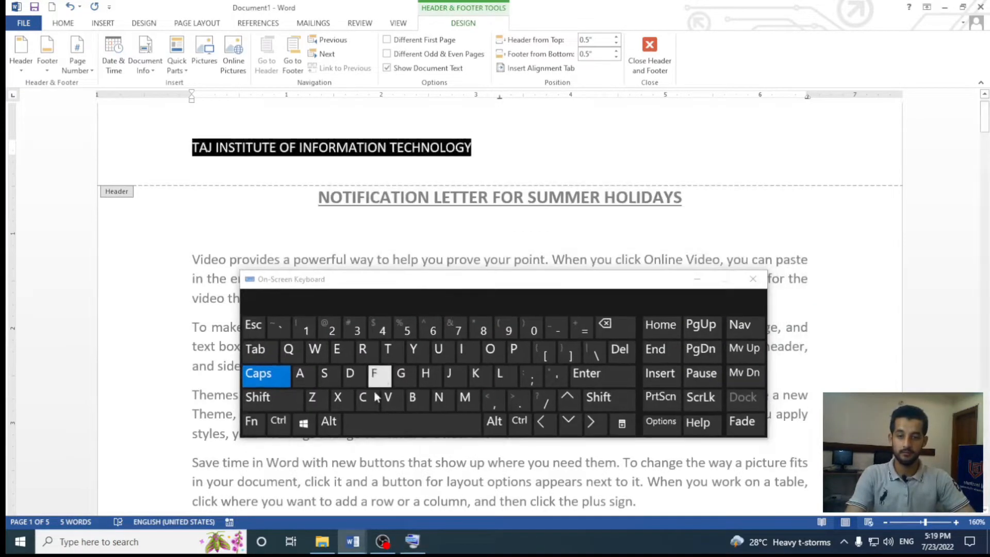
{"action": "left_click", "coordinate": [277, 432]}
{"action": "left_click", "coordinate": [413, 397]}
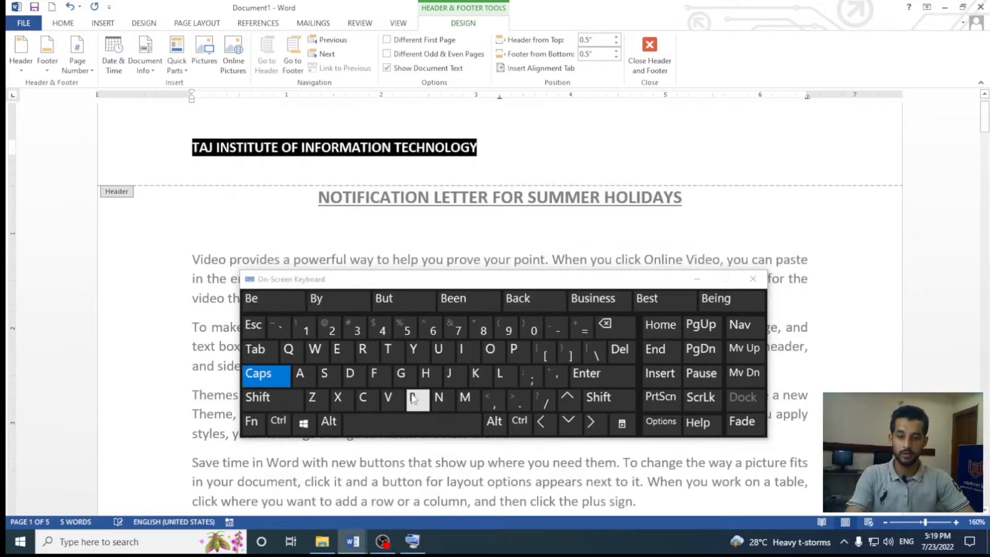
Enlarge the selected header text to 12 pt
{"action": "left_click", "coordinate": [278, 423]}
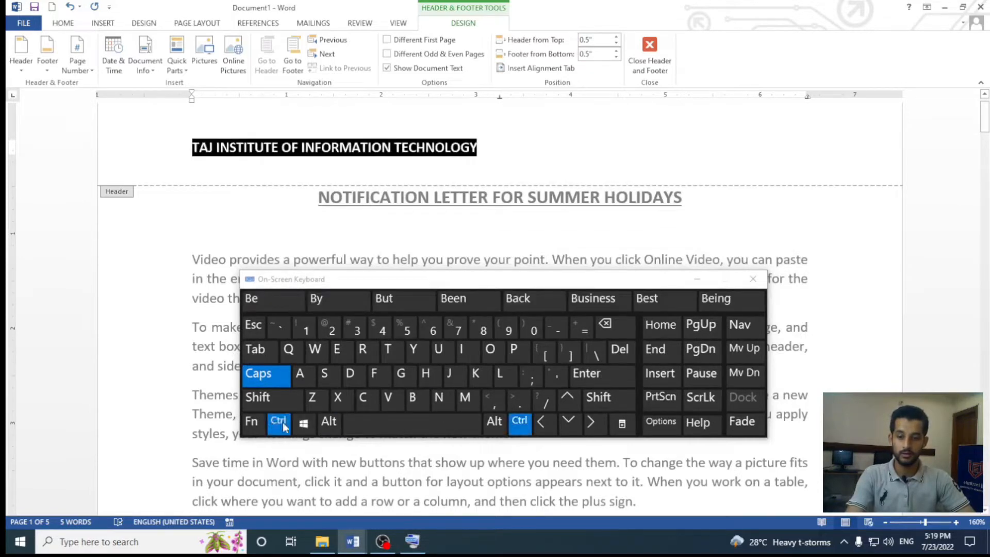
{"action": "left_click", "coordinate": [569, 352]}
{"action": "key", "text": "ctrl+z"}
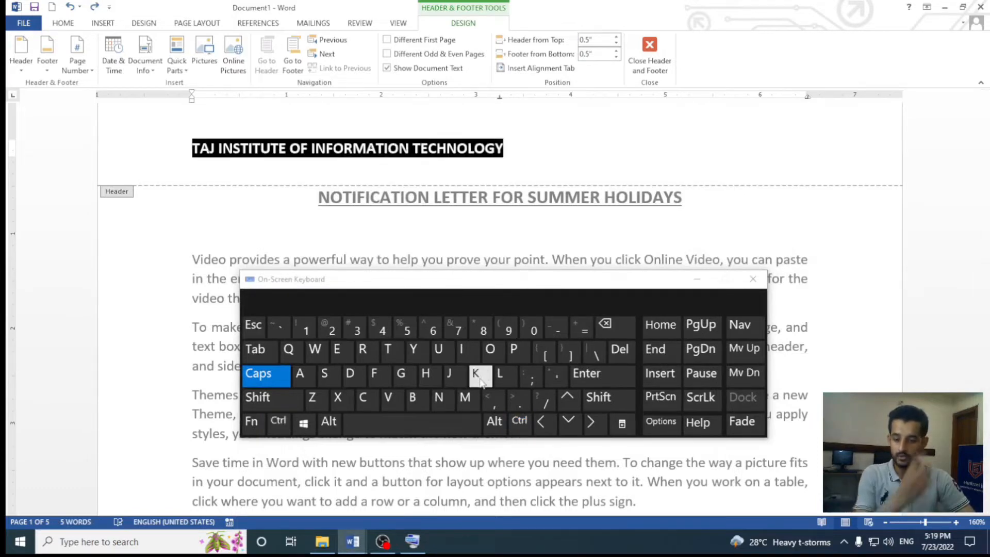
Change the font of the selected institute name in the header to Times New Roman
{"action": "left_click", "coordinate": [328, 421]}
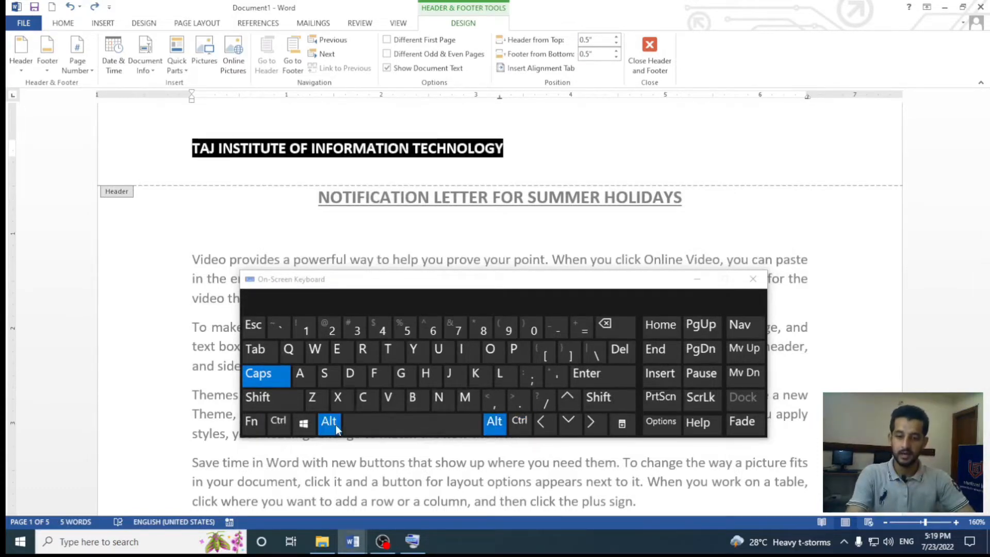
{"action": "left_click", "coordinate": [425, 373]}
{"action": "left_click", "coordinate": [379, 374]}
{"action": "left_click", "coordinate": [379, 374]}
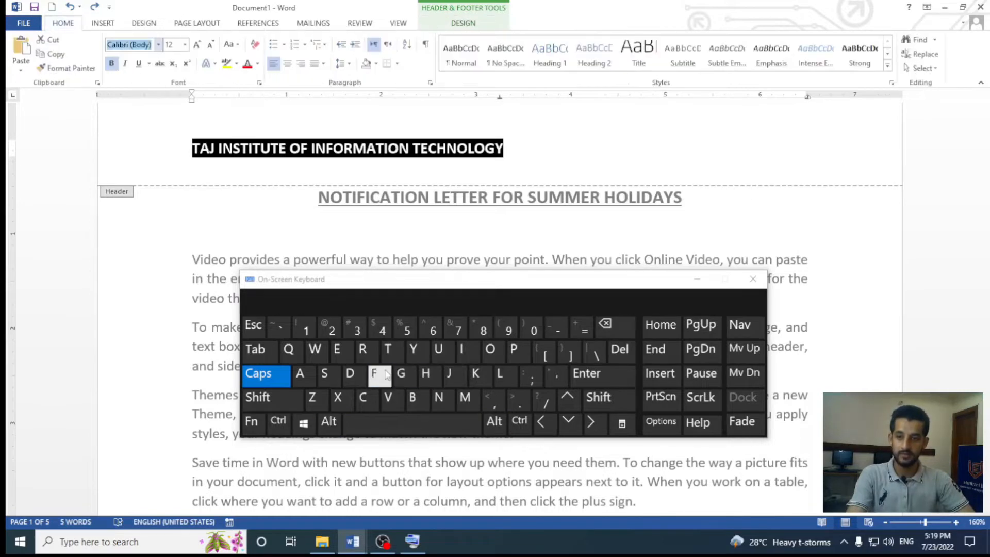
{"action": "key", "text": "Down"}
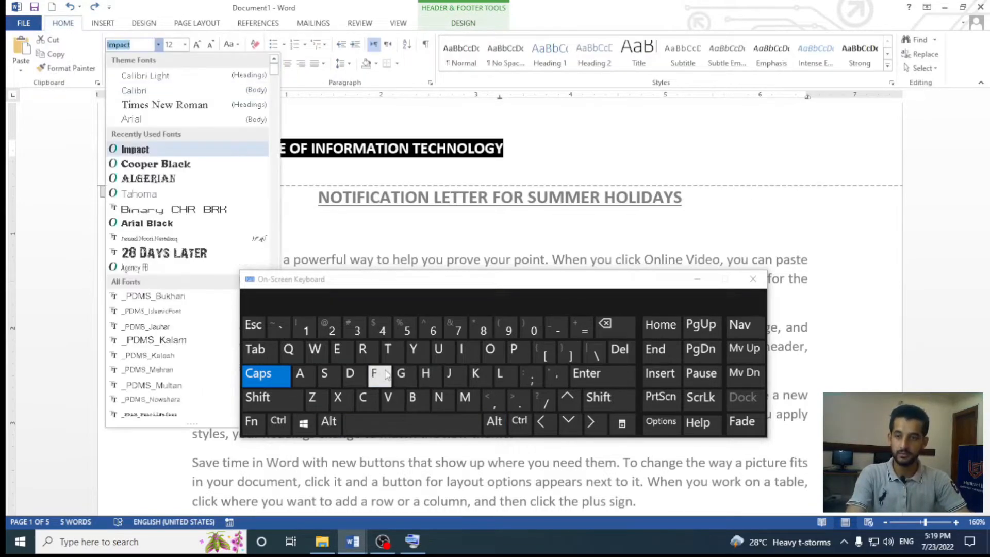
{"action": "key", "text": "Up"}
{"action": "key", "text": "Up"}
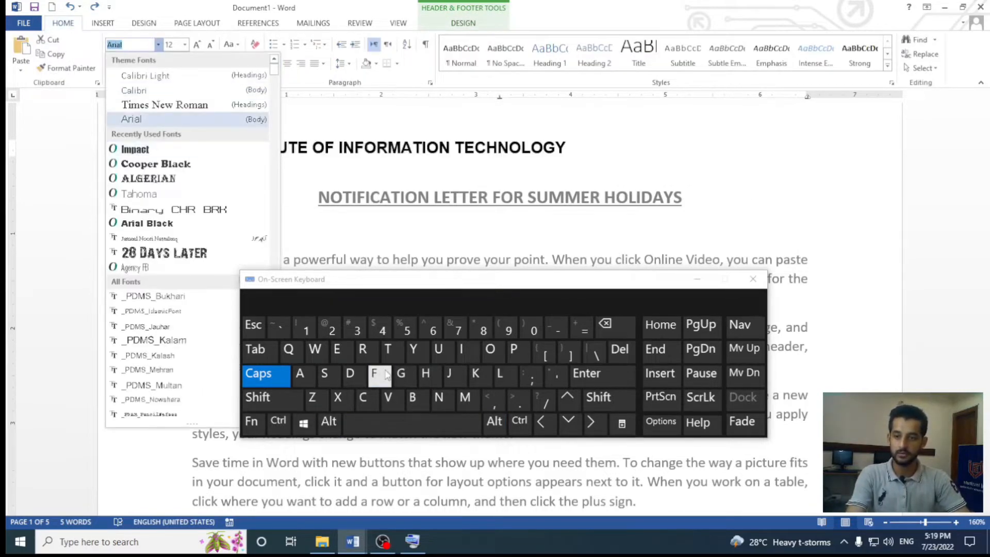
{"action": "key", "text": "Return"}
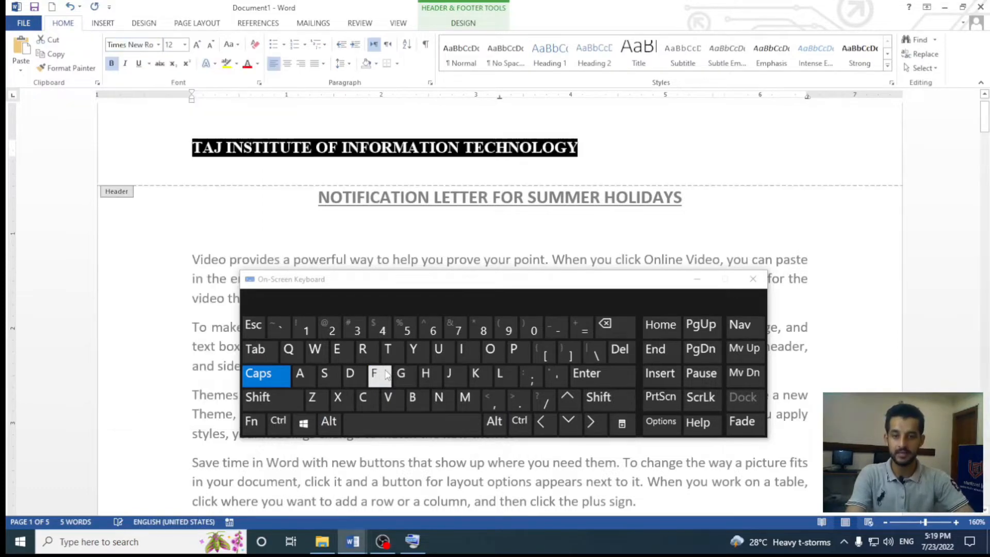
Center the institute name in the header and make it italic
{"action": "left_click", "coordinate": [279, 422]}
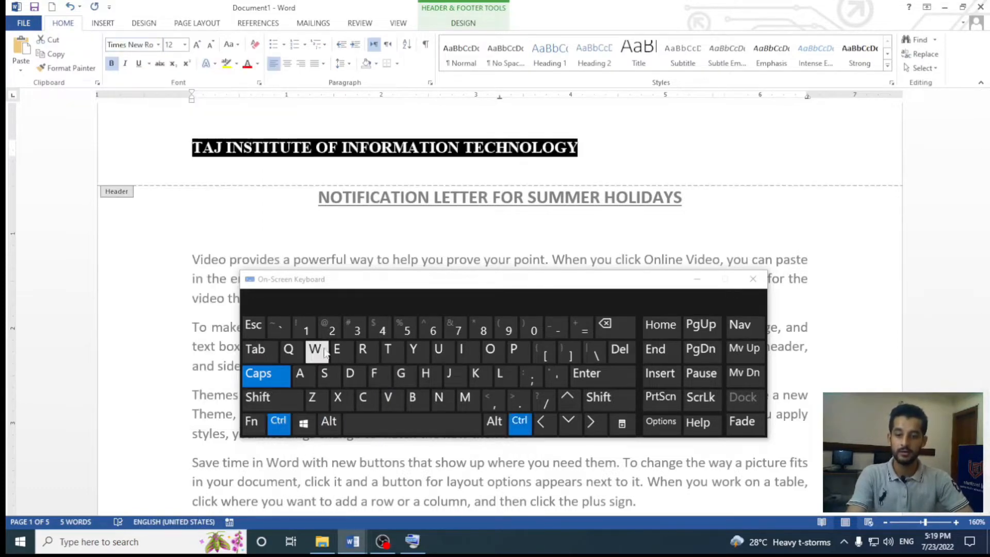
{"action": "left_click", "coordinate": [337, 351]}
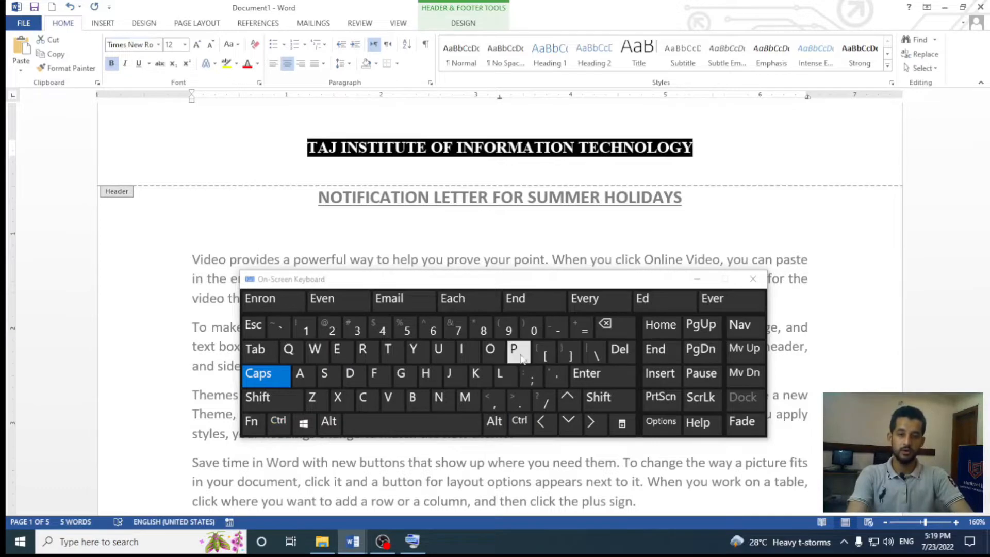
{"action": "left_click", "coordinate": [470, 351]}
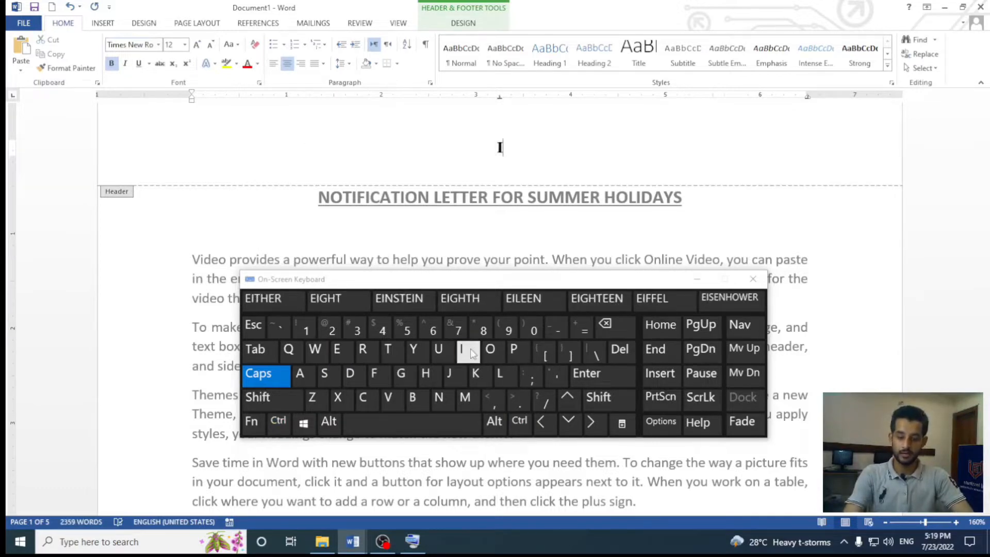
{"action": "key", "text": "ctrl+z"}
{"action": "left_click", "coordinate": [461, 356]}
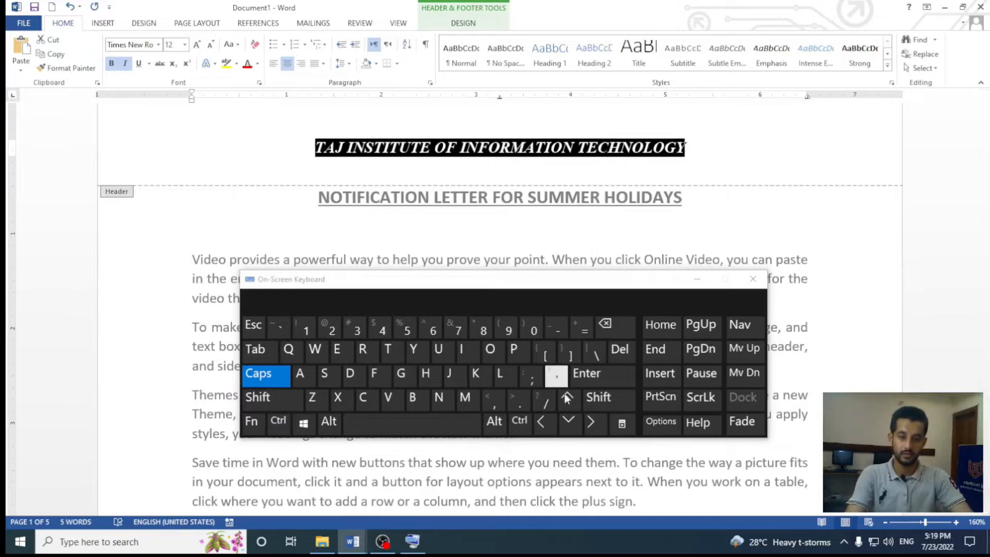
Enlarge the selected institute name in the header to 16 pt
{"action": "key", "text": "ctrl+shift"}
{"action": "left_click", "coordinate": [520, 403], "text": "ctrl+shift"}
{"action": "left_click", "coordinate": [520, 403], "text": "ctrl+shift"}
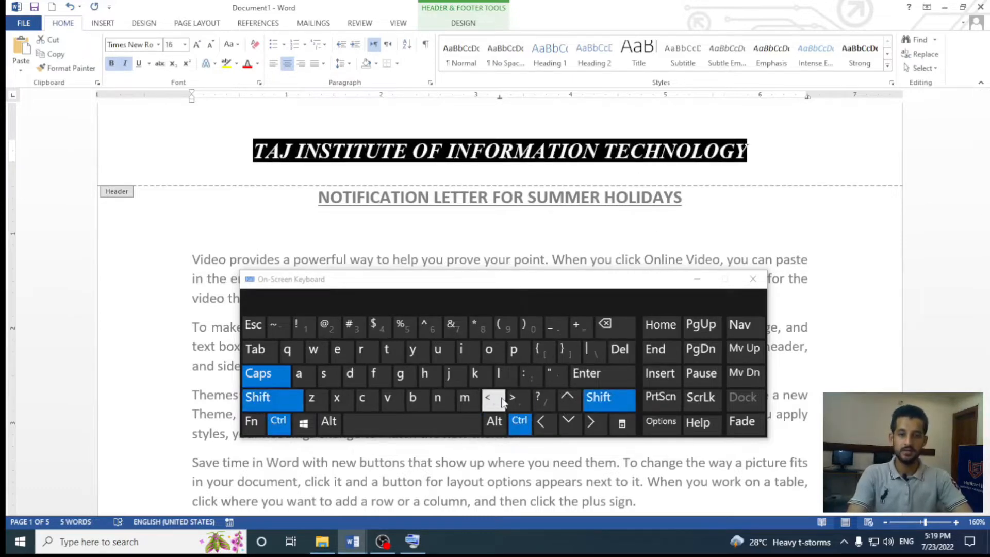
{"action": "left_click", "coordinate": [502, 403]}
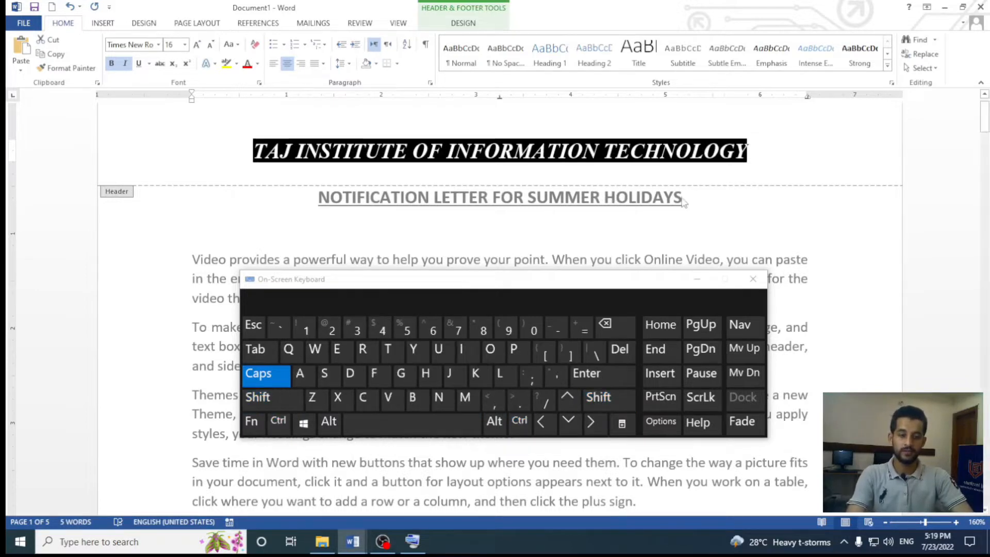
Enter "Prepared by:" followed by the preparer's full name in the first page's footer
{"action": "left_click", "coordinate": [699, 282]}
{"action": "scroll", "coordinate": [524, 369], "scroll_direction": "down", "scroll_amount": 2}
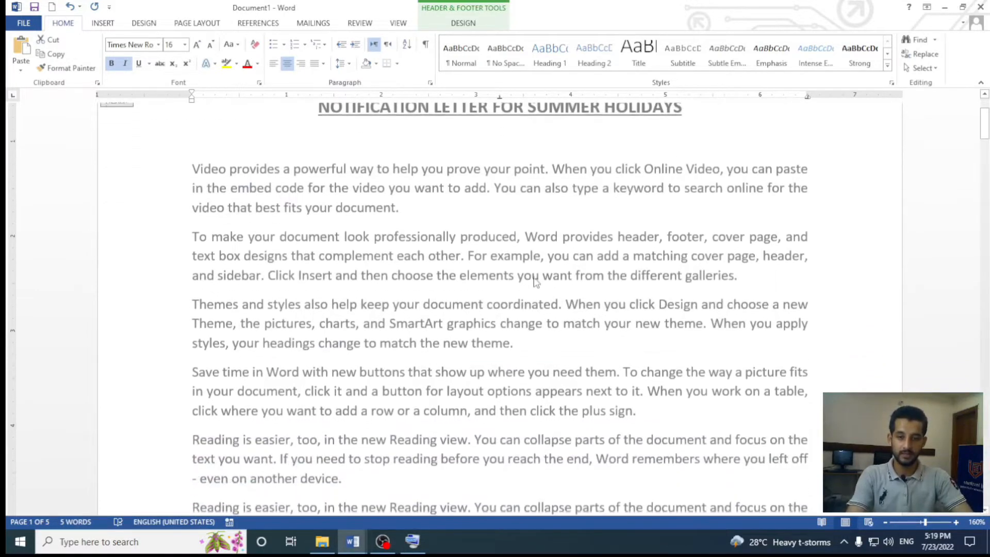
{"action": "scroll", "coordinate": [361, 194], "scroll_direction": "up", "scroll_amount": 3}
{"action": "scroll", "coordinate": [431, 232], "scroll_direction": "down", "scroll_amount": 20}
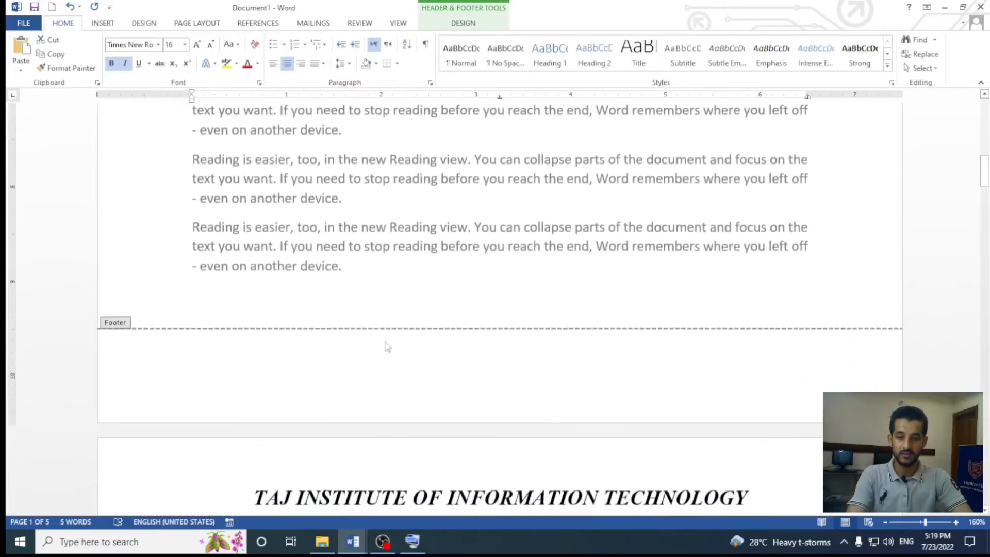
{"action": "left_click", "coordinate": [243, 364]}
{"action": "type", "text": "PRE"}
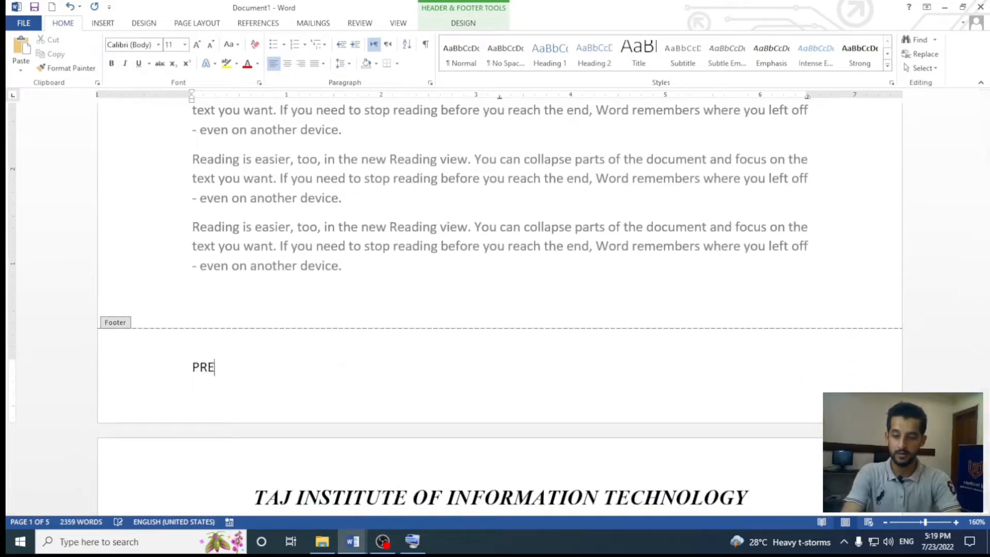
{"action": "key", "text": "BackSpace"}
{"action": "key", "text": "BackSpace"}
{"action": "type", "text": "repared by"}
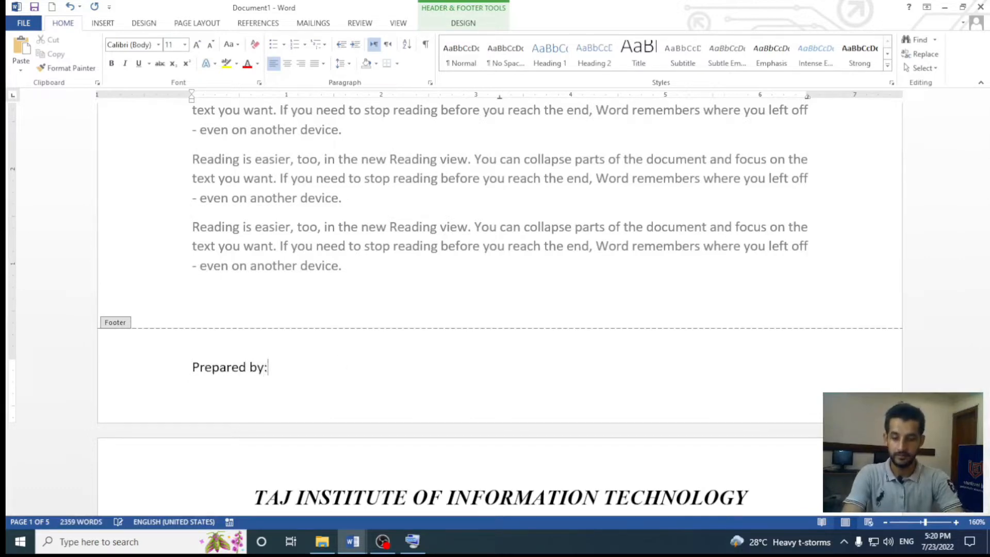
{"action": "type", "text": ": Muhammad "}
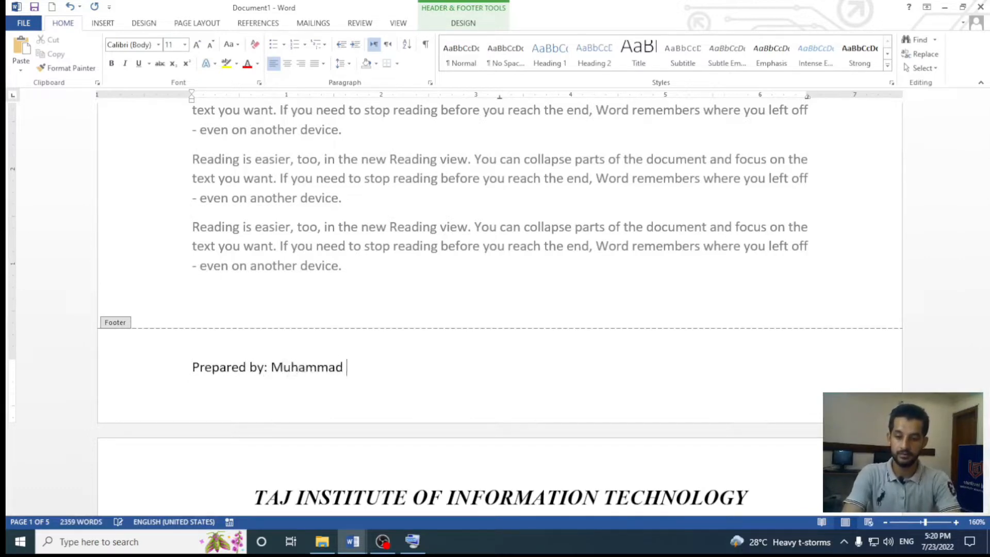
{"action": "type", "text": "Salman Taj"}
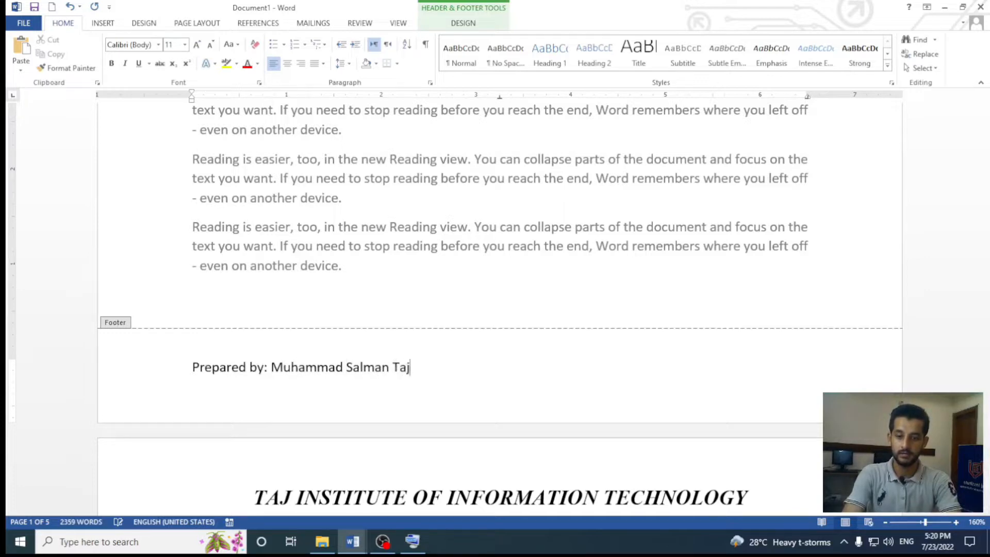
Select the whole "Prepared by" line in the footer using the on-screen keyboard and set its font to Times New Roman
{"action": "left_click", "coordinate": [413, 541]}
{"action": "left_click_drag", "start_coordinate": [475, 284], "coordinate": [413, 135]}
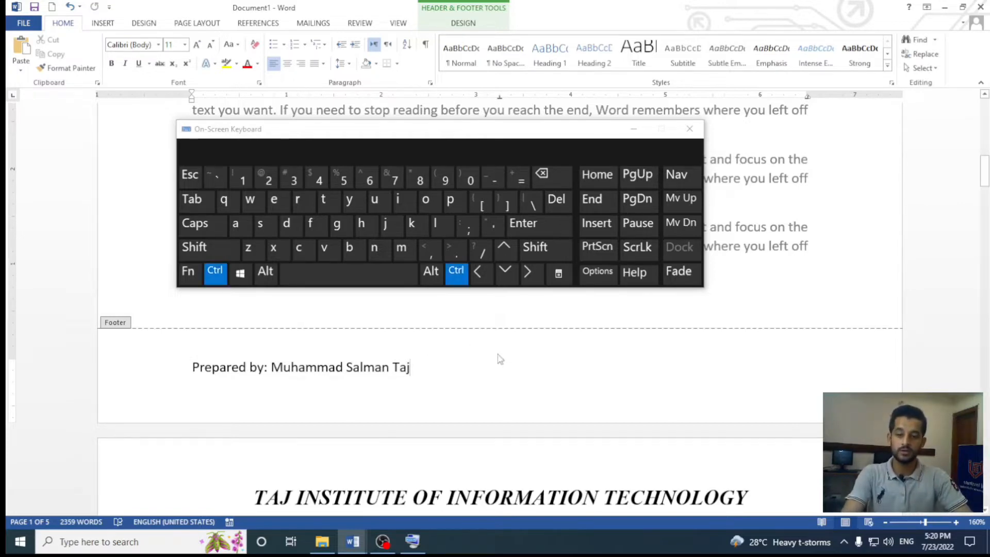
{"action": "key", "text": "ctrl+shift+Left"}
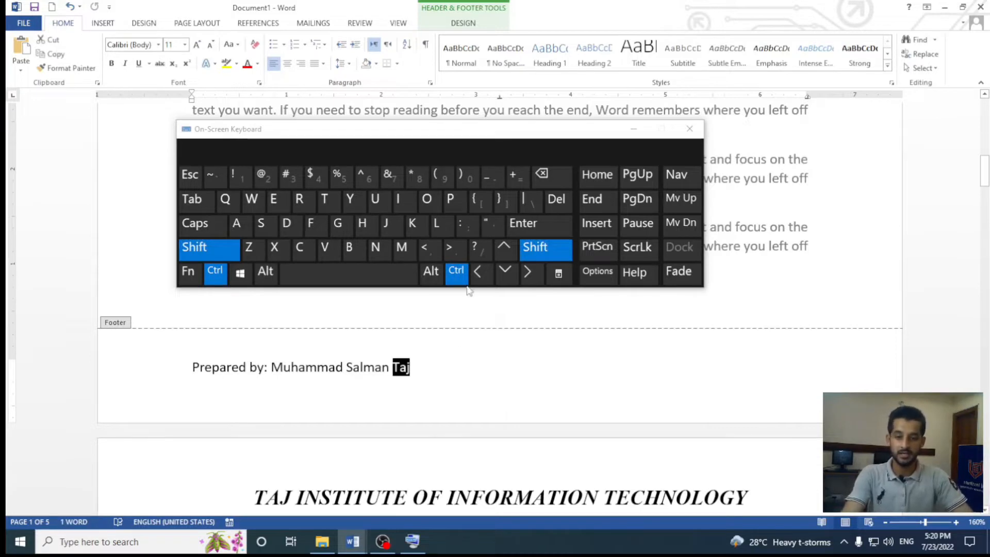
{"action": "left_click", "coordinate": [479, 273]}
{"action": "left_click", "coordinate": [479, 273]}
{"action": "left_click", "coordinate": [479, 273]}
{"action": "left_click", "coordinate": [479, 273]}
{"action": "left_click", "coordinate": [480, 274]}
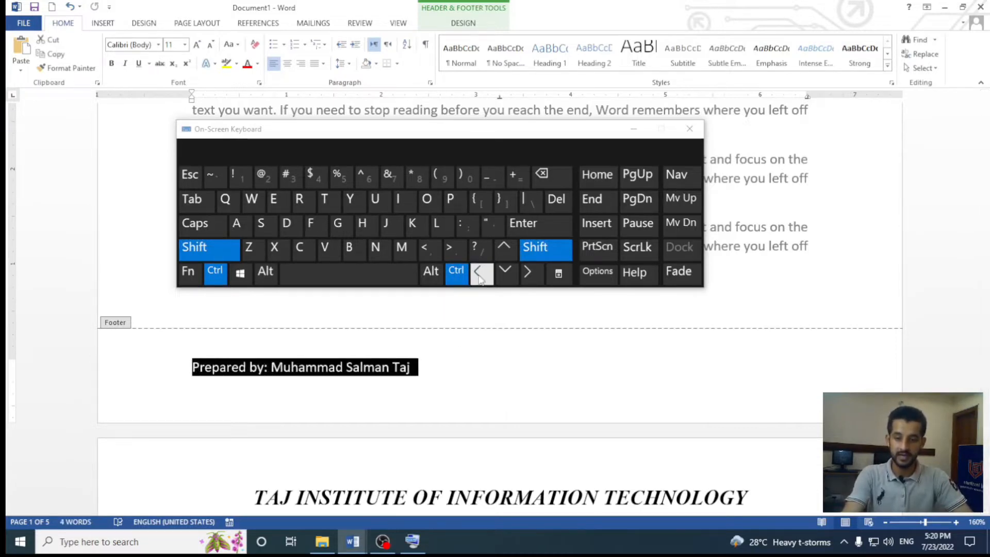
{"action": "left_click", "coordinate": [528, 273]}
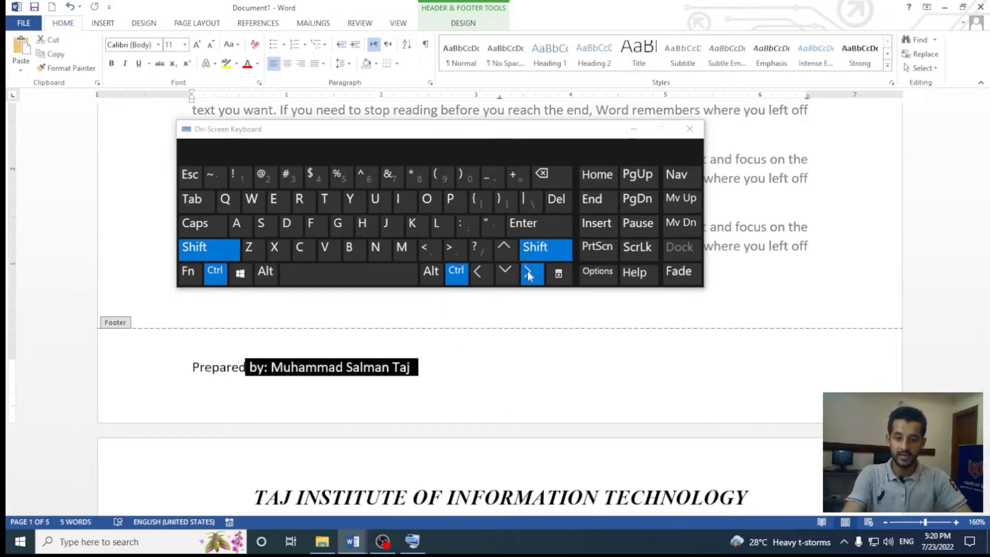
{"action": "left_click", "coordinate": [479, 274]}
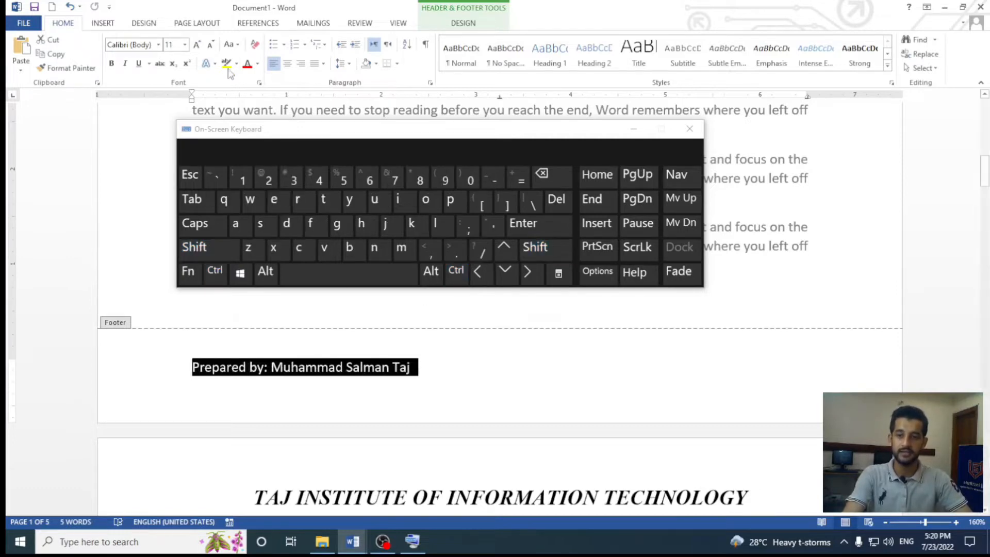
{"action": "left_click", "coordinate": [158, 45]}
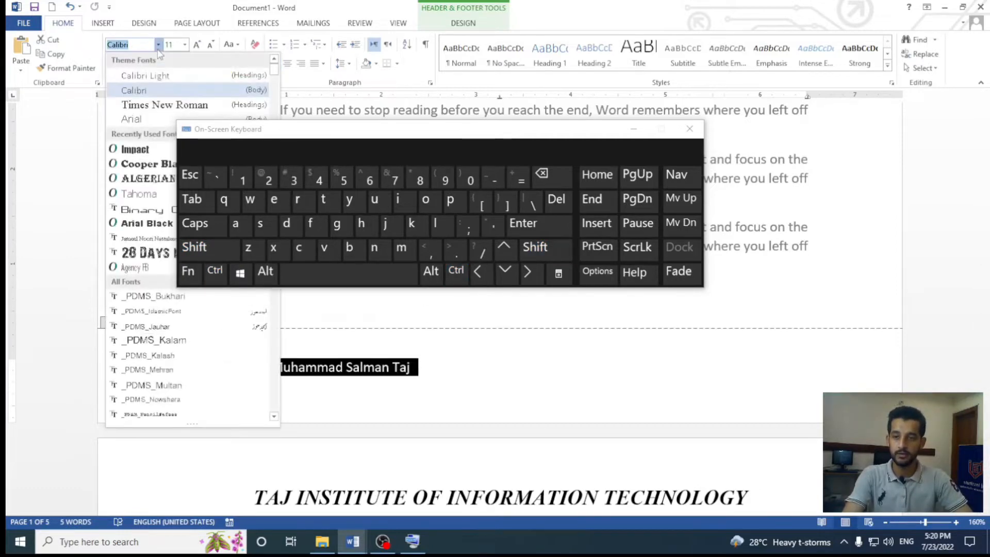
{"action": "left_click", "coordinate": [216, 106]}
Make the whole "Prepared by" line in the footer italic and bold
{"action": "left_click", "coordinate": [456, 270]}
{"action": "left_click", "coordinate": [405, 201]}
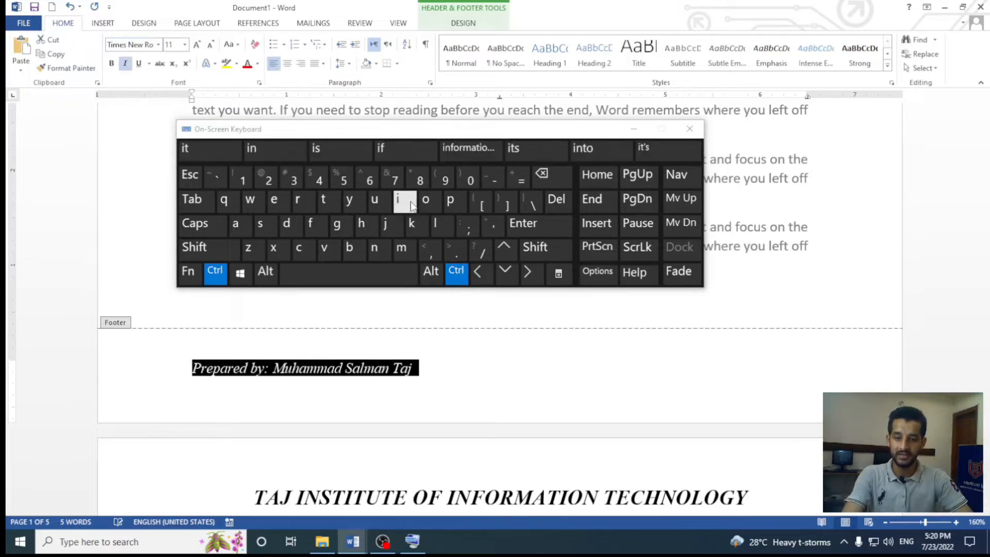
{"action": "left_click", "coordinate": [481, 379]}
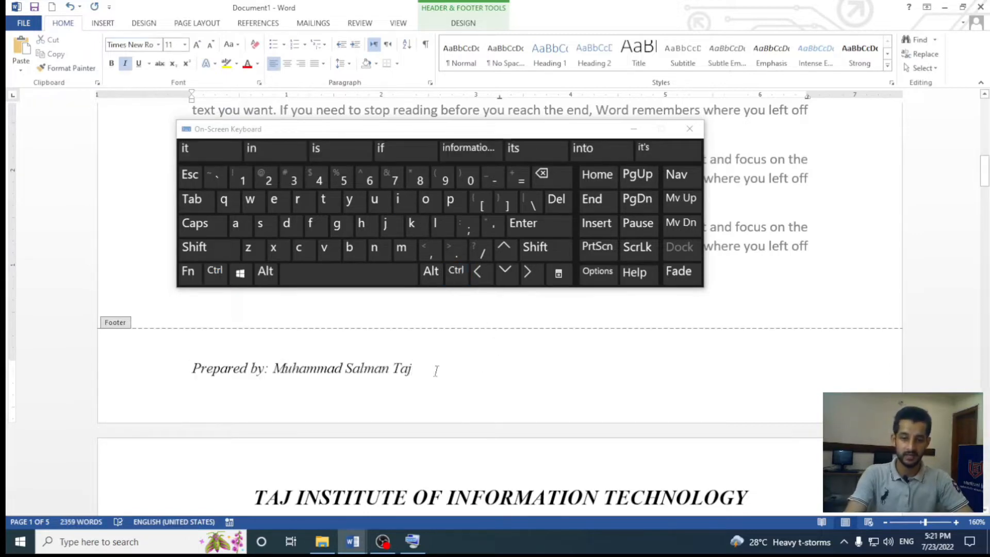
{"action": "left_click_drag", "start_coordinate": [435, 371], "coordinate": [189, 368]}
{"action": "left_click", "coordinate": [215, 270]}
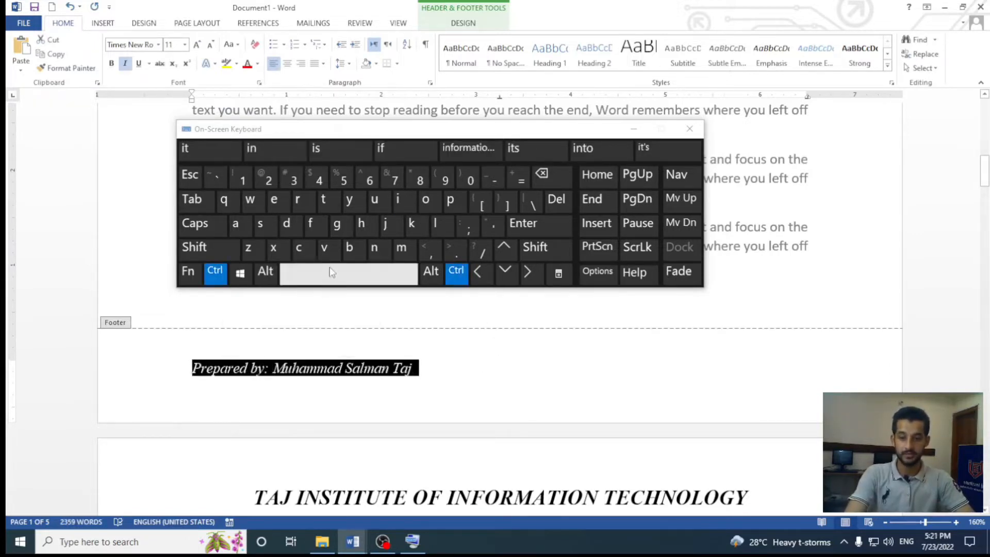
{"action": "left_click", "coordinate": [348, 249]}
{"action": "left_click", "coordinate": [436, 372]}
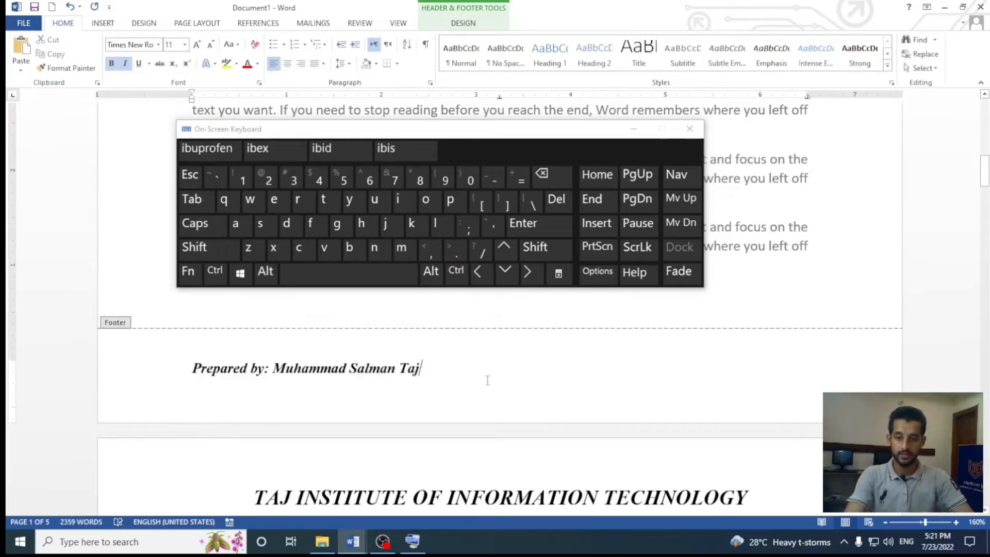
{"action": "left_click", "coordinate": [632, 128]}
Check the finished header and footer across the pages and return from header and footer editing to the letter's body
{"action": "scroll", "coordinate": [629, 353], "scroll_direction": "down", "scroll_amount": 5}
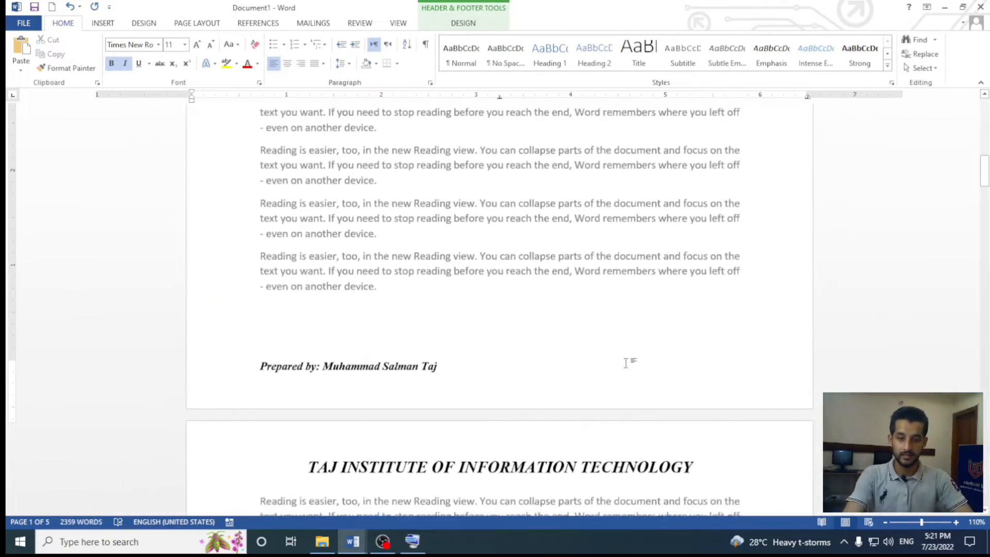
{"action": "scroll", "coordinate": [625, 362], "scroll_direction": "down", "scroll_amount": 6}
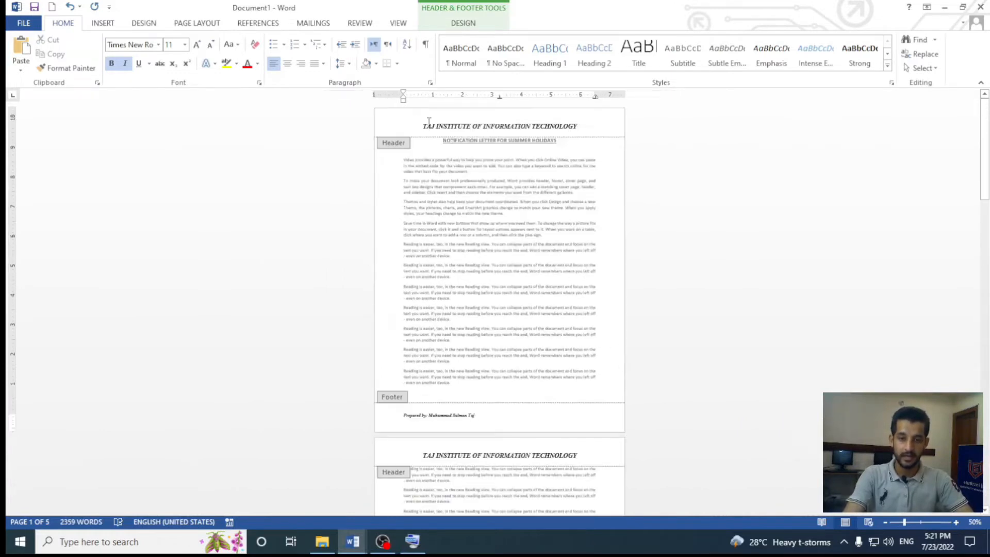
{"action": "left_click_drag", "start_coordinate": [423, 126], "coordinate": [541, 132]}
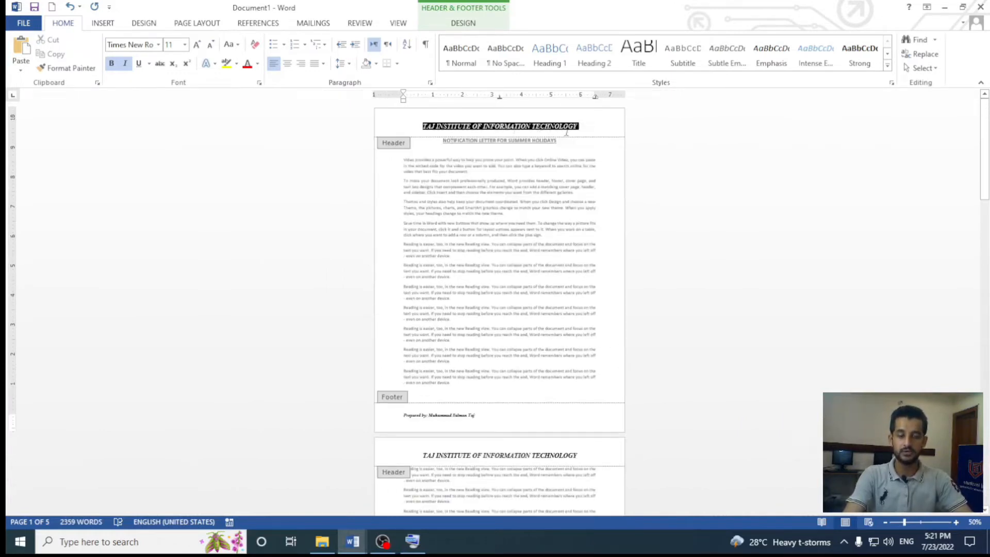
{"action": "left_click_drag", "start_coordinate": [482, 413], "coordinate": [404, 415]}
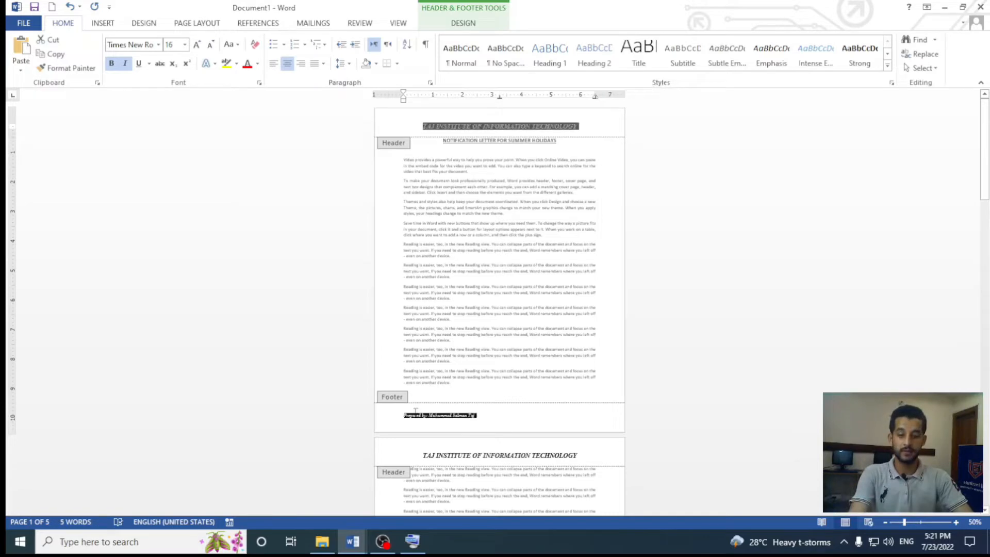
{"action": "scroll", "coordinate": [526, 363], "scroll_direction": "up", "scroll_amount": 5}
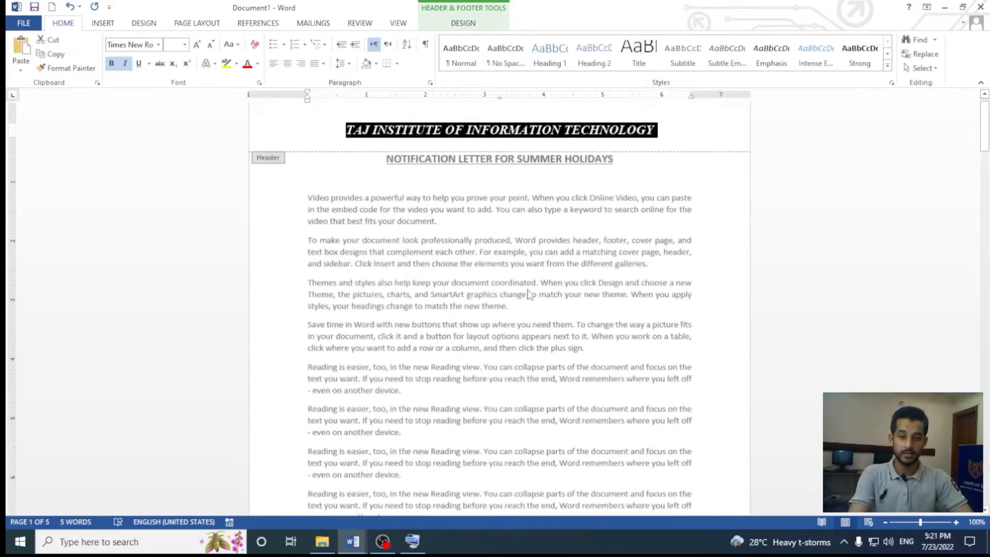
{"action": "double_click", "coordinate": [467, 182]}
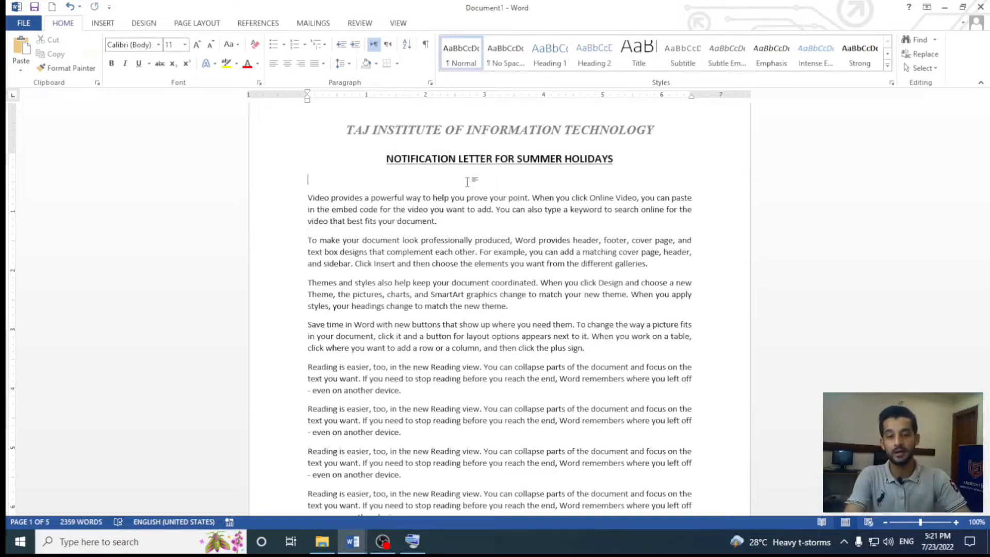
{"action": "scroll", "coordinate": [468, 182], "scroll_direction": "down", "scroll_amount": 5}
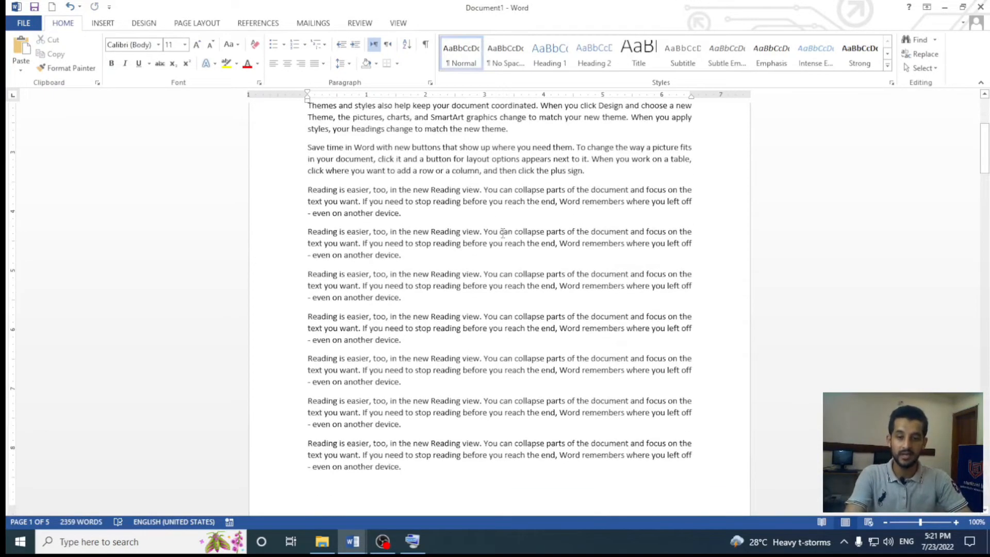
{"action": "scroll", "coordinate": [502, 233], "scroll_direction": "down", "scroll_amount": 2}
{"action": "scroll", "coordinate": [503, 233], "scroll_direction": "up", "scroll_amount": 8}
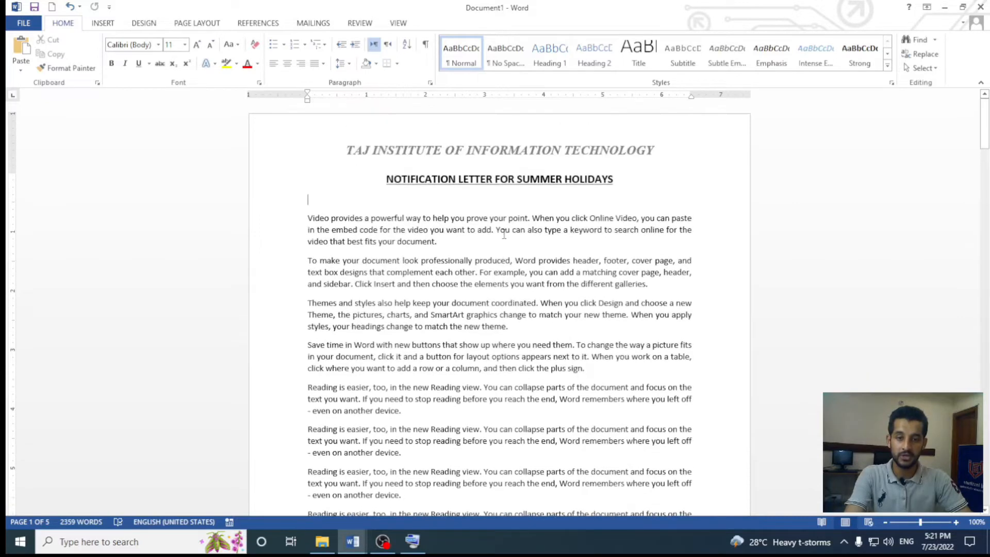
Examine the institute-name header and "Prepared by" footer page by page at 130% zoom
{"action": "scroll", "coordinate": [524, 252], "scroll_direction": "up", "scroll_amount": 3, "text": "ctrl"}
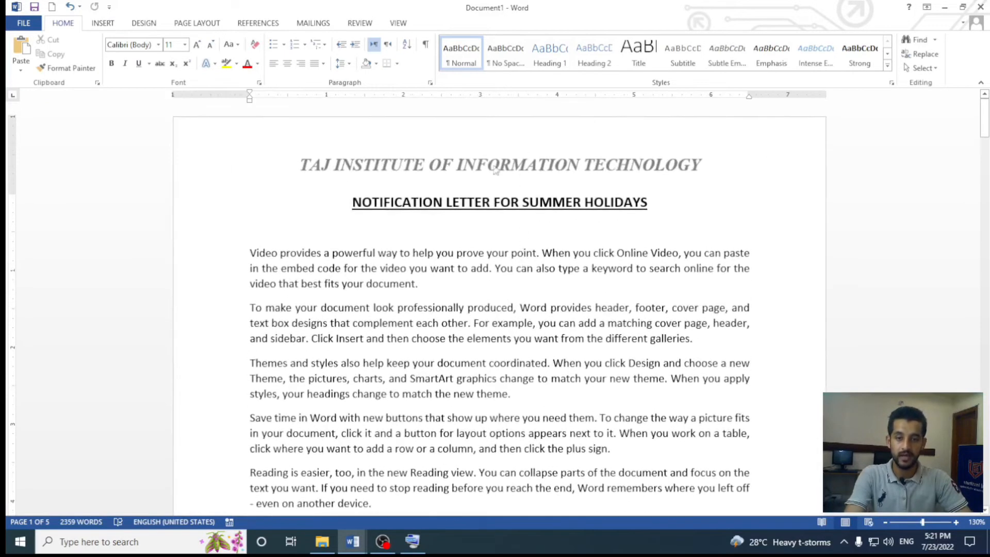
{"action": "scroll", "coordinate": [521, 247], "scroll_direction": "down", "scroll_amount": 12}
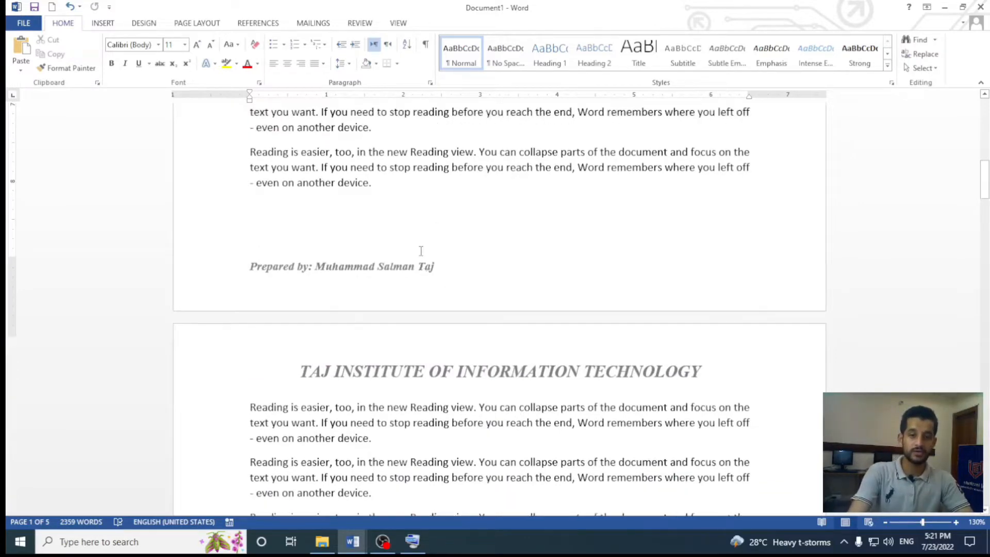
{"action": "type", "text": "Reading is easier, too, in the new Reading view. You can collapse parts of the document and focus on the text you want. If you need to stop reading before you reach the end, Word remembers where you left off - even on another device. Reading is easier, too, in the new Reading view. You can collapse parts of the document and focus on the text you want. If you need to stop reading before you reach the end, Word remembers where you left off - even on another device."}
{"action": "left_click_drag", "start_coordinate": [372, 280], "coordinate": [256, 170]}
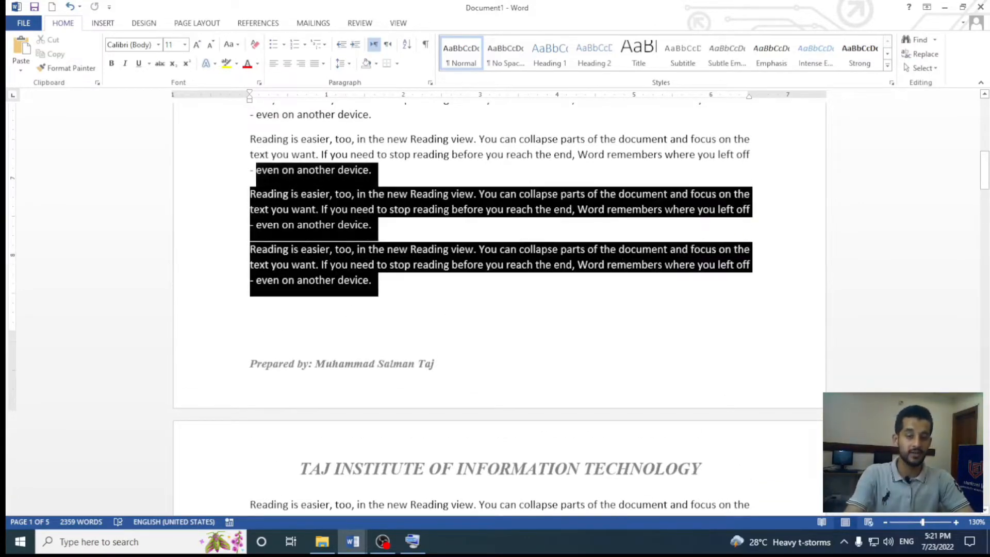
{"action": "left_click", "coordinate": [410, 234]}
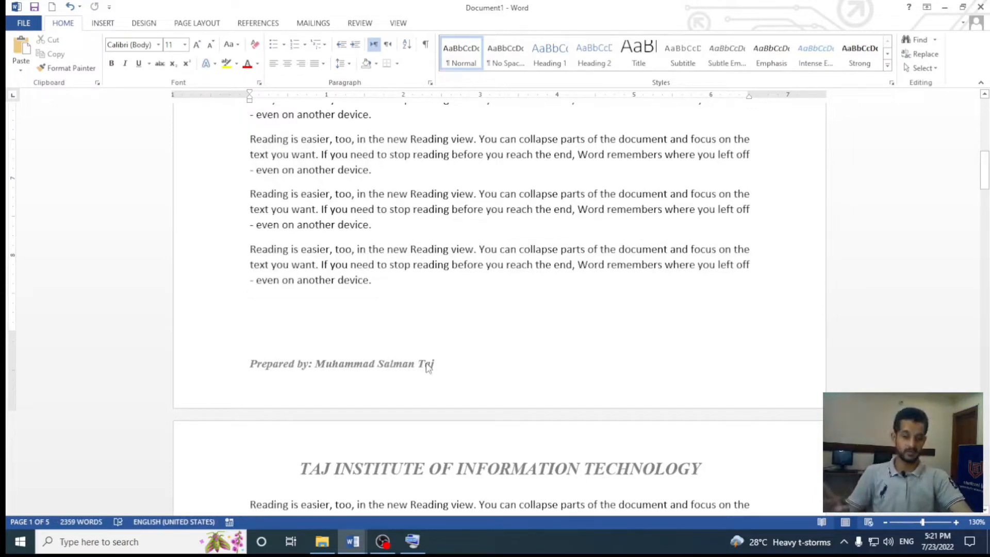
{"action": "scroll", "coordinate": [461, 271], "scroll_direction": "down", "scroll_amount": 6}
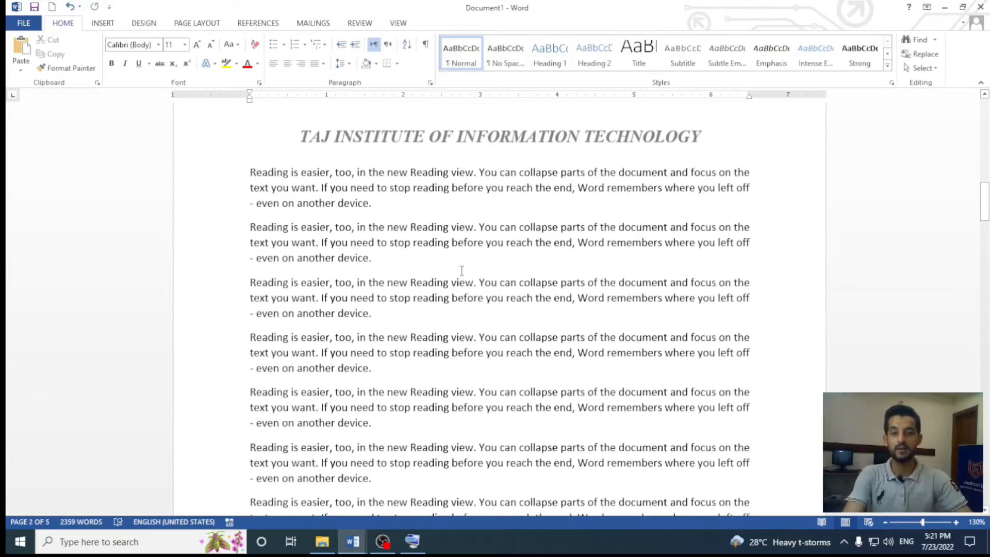
{"action": "scroll", "coordinate": [461, 271], "scroll_direction": "down", "scroll_amount": 2}
{"action": "scroll", "coordinate": [461, 271], "scroll_direction": "down", "scroll_amount": 15}
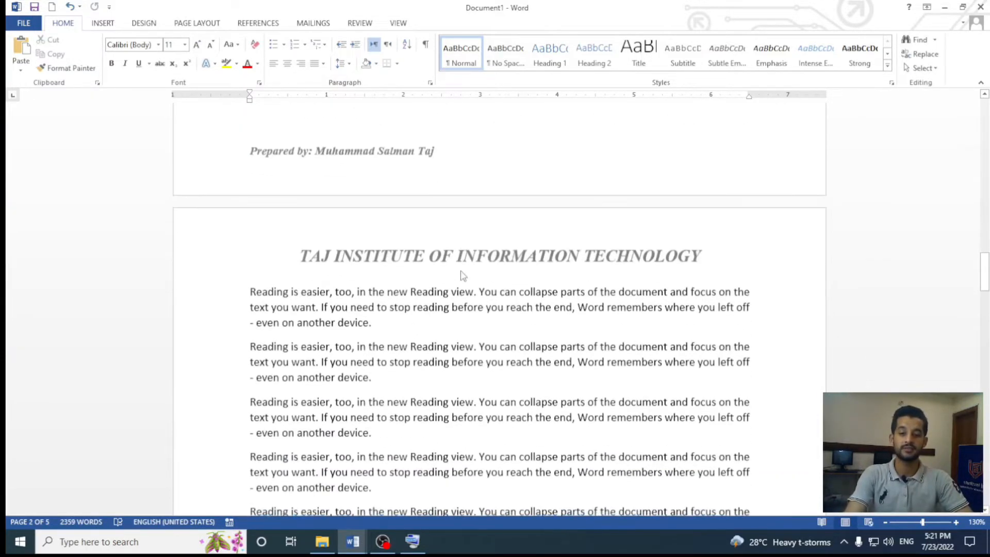
{"action": "scroll", "coordinate": [462, 272], "scroll_direction": "down", "scroll_amount": 8}
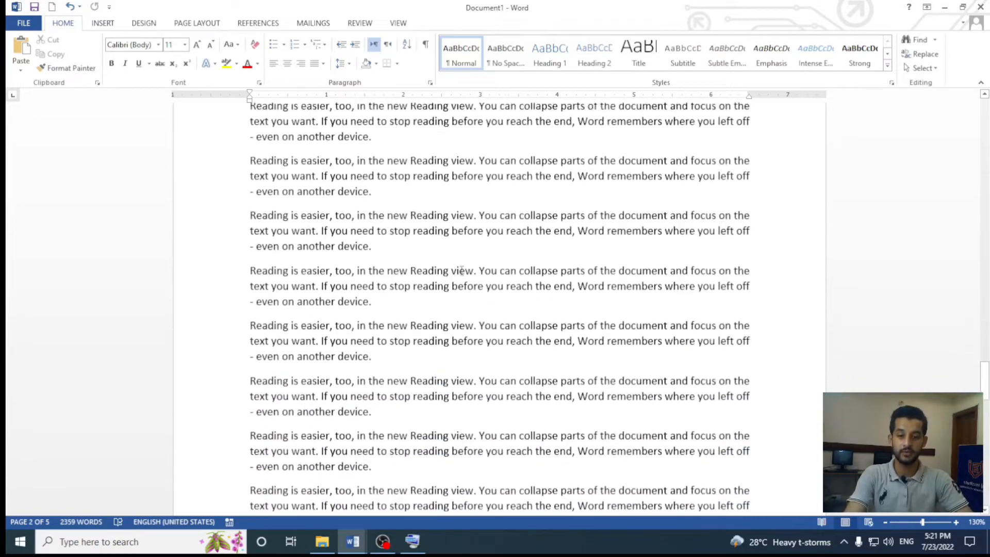
Compare the headers and footers of the letter's middle and final pages at reduced zoom levels
{"action": "scroll", "coordinate": [462, 272], "scroll_direction": "down", "scroll_amount": 9, "text": "ctrl"}
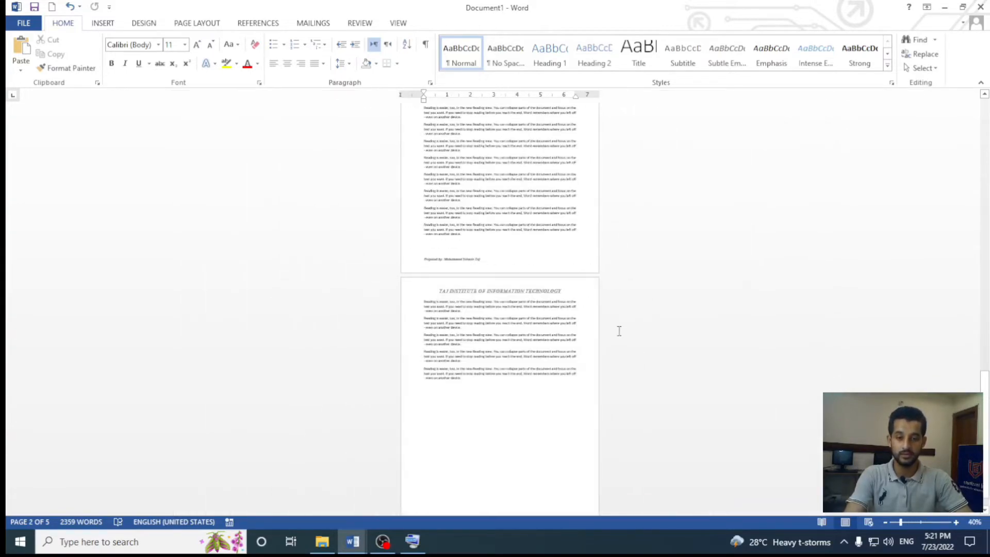
{"action": "scroll", "coordinate": [619, 335], "scroll_direction": "up", "scroll_amount": 3, "text": "ctrl"}
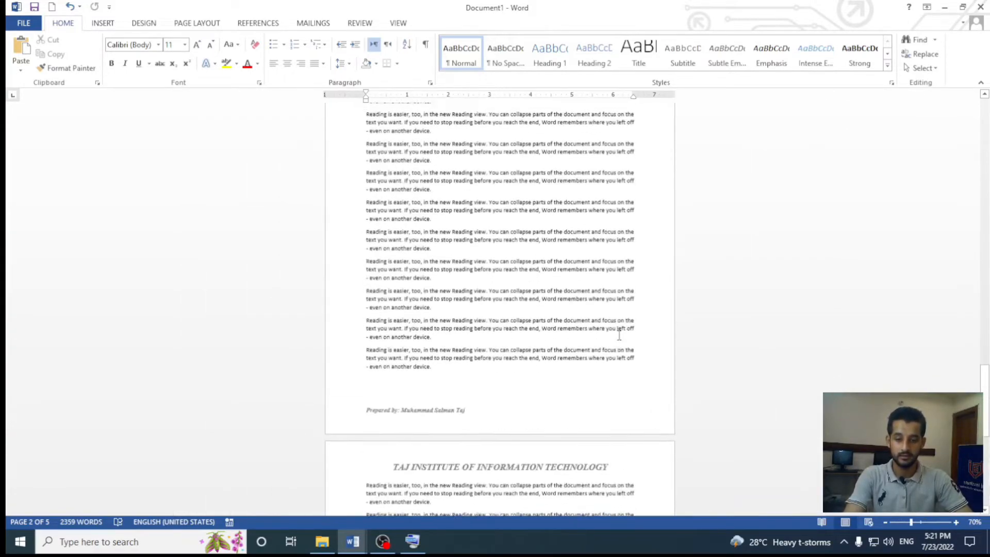
{"action": "scroll", "coordinate": [619, 335], "scroll_direction": "down", "scroll_amount": 4, "text": "ctrl"}
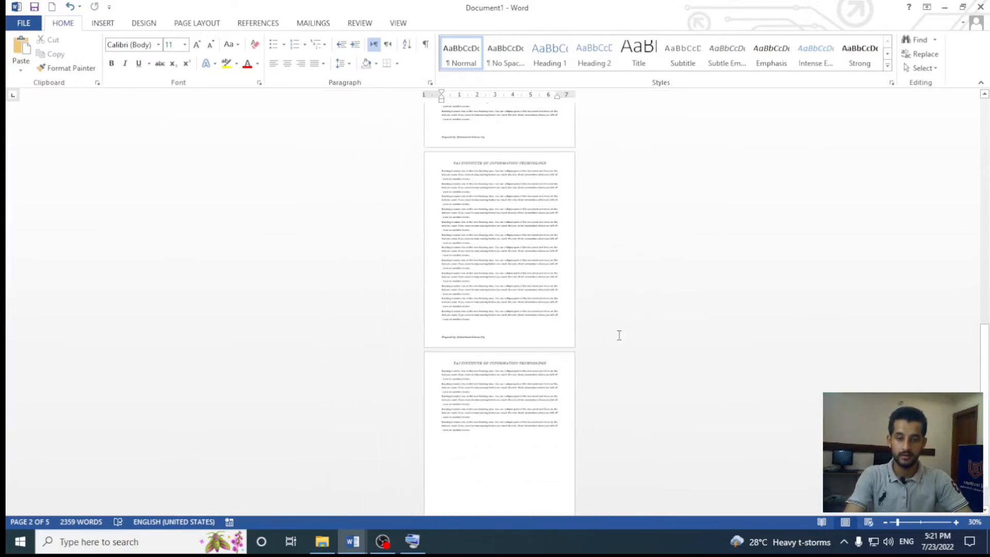
{"action": "scroll", "coordinate": [619, 335], "scroll_direction": "up", "scroll_amount": 3, "text": "ctrl"}
{"action": "scroll", "coordinate": [619, 335], "scroll_direction": "up", "scroll_amount": 2, "text": "ctrl"}
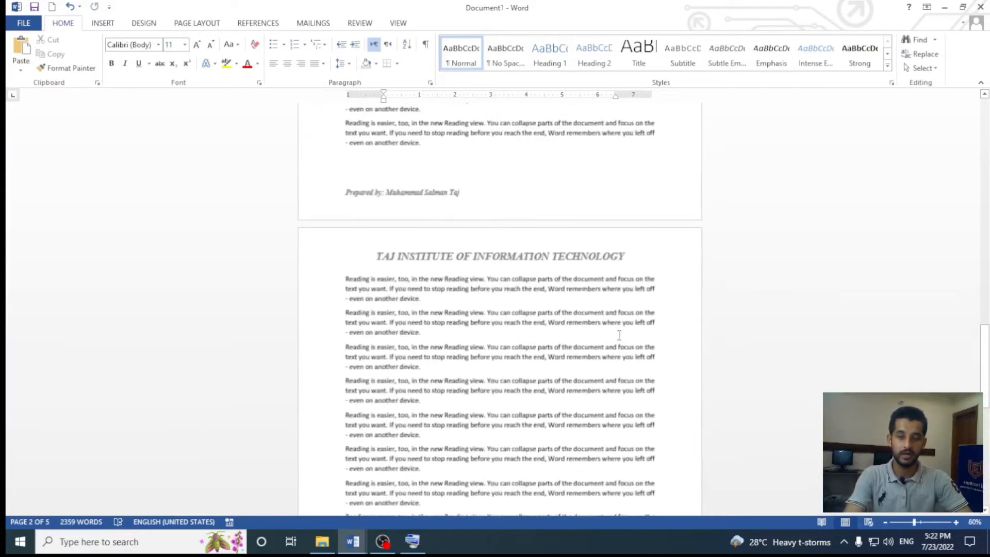
{"action": "scroll", "coordinate": [619, 328], "scroll_direction": "up", "scroll_amount": 5}
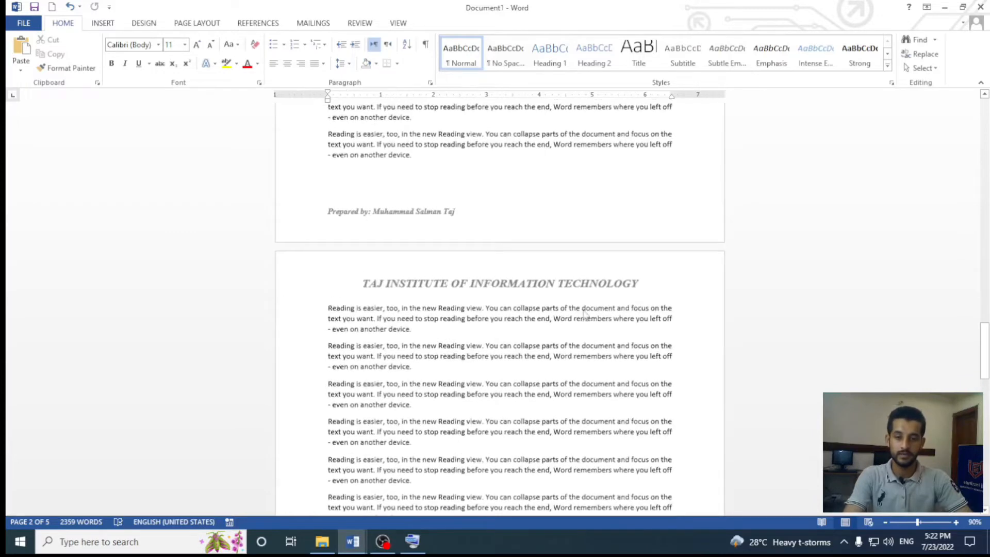
{"action": "scroll", "coordinate": [584, 310], "scroll_direction": "up", "scroll_amount": 1, "text": "ctrl"}
{"action": "scroll", "coordinate": [584, 310], "scroll_direction": "down", "scroll_amount": 10}
{"action": "scroll", "coordinate": [584, 310], "scroll_direction": "up", "scroll_amount": 5}
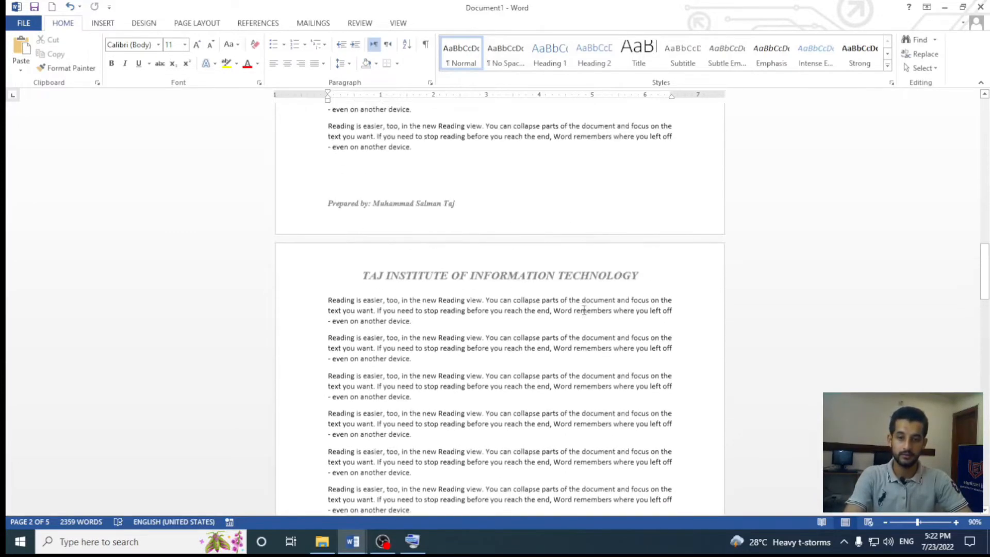
{"action": "scroll", "coordinate": [584, 309], "scroll_direction": "down", "scroll_amount": 4}
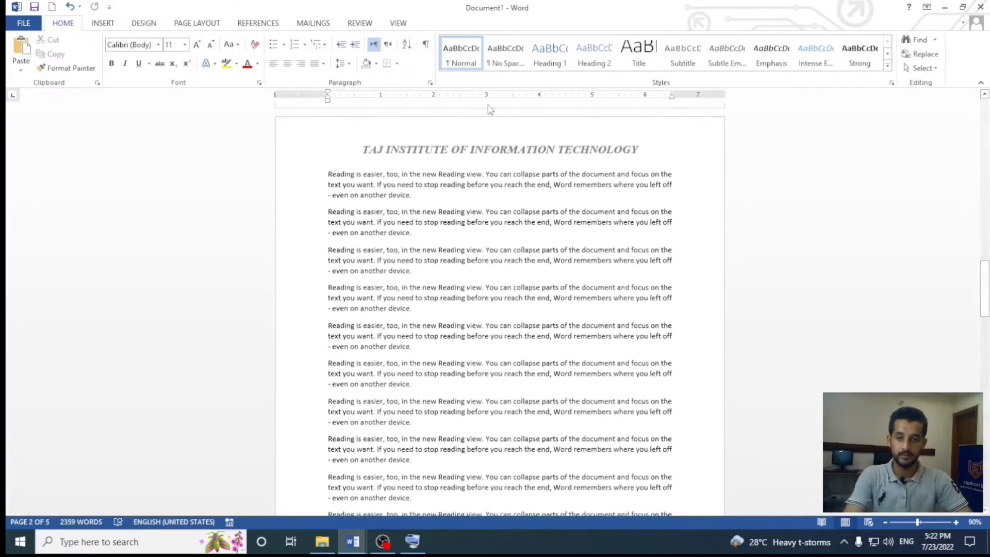
Display the letter in the Multiple Pages view to examine its headers and footers side by side
{"action": "left_click", "coordinate": [406, 24]}
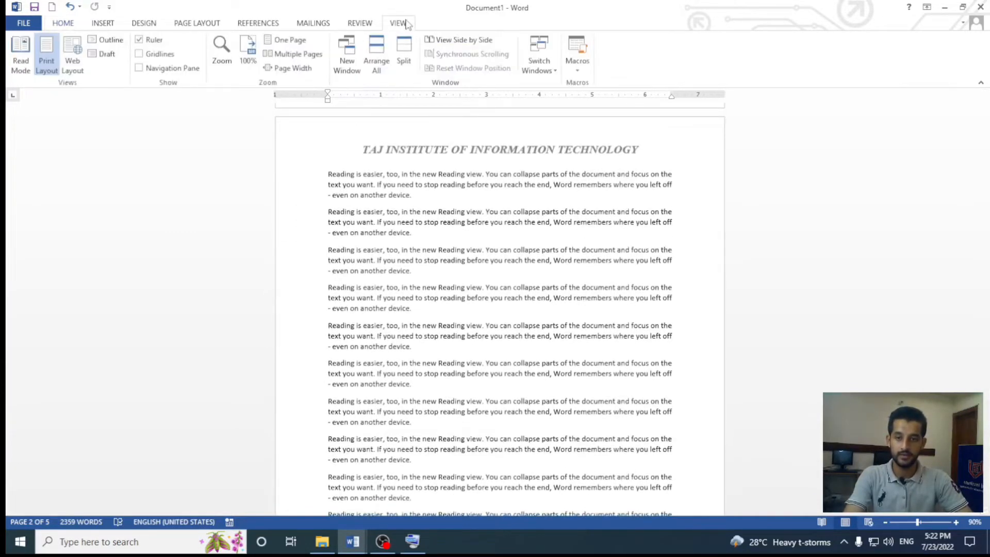
{"action": "left_click", "coordinate": [311, 56]}
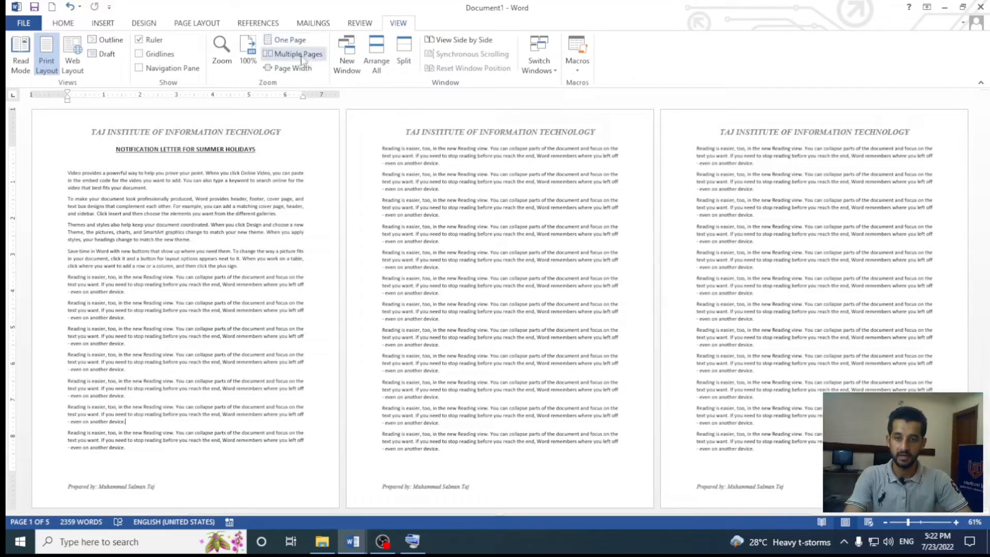
{"action": "left_click", "coordinate": [103, 23]}
{"action": "left_click", "coordinate": [63, 23]}
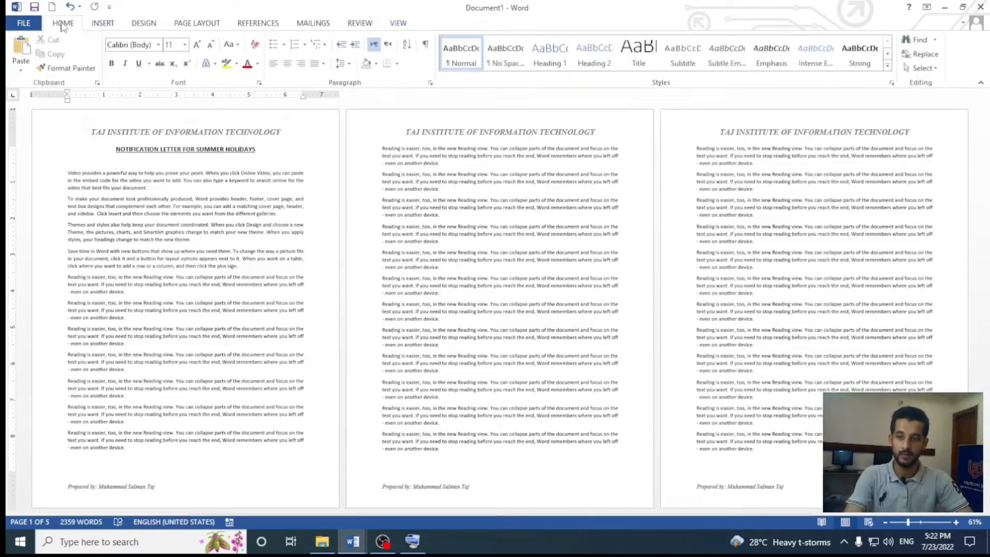
{"action": "left_click", "coordinate": [102, 23]}
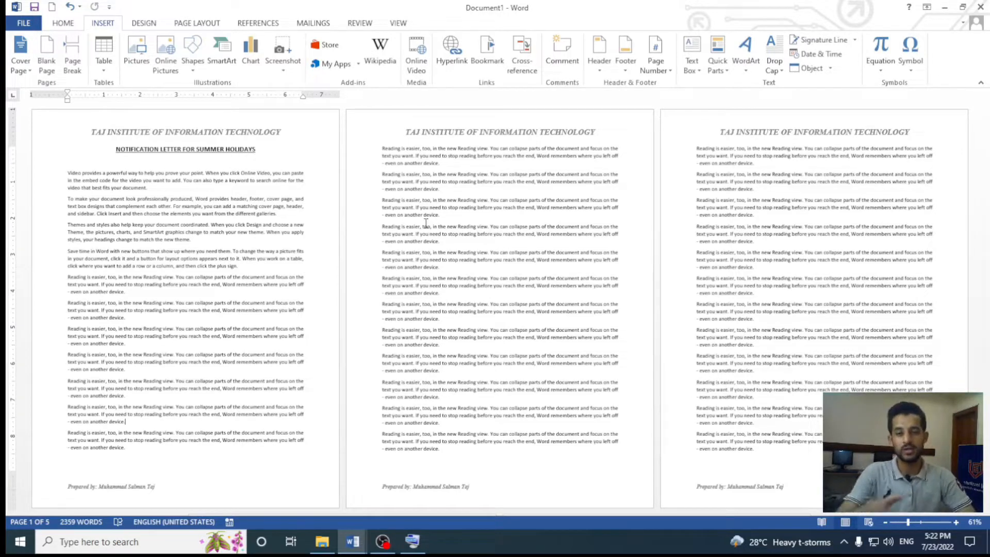
Enlarge the letter to 111%, open the first page's header for editing and return to the body text
{"action": "scroll", "coordinate": [426, 223], "scroll_direction": "up", "scroll_amount": 5}
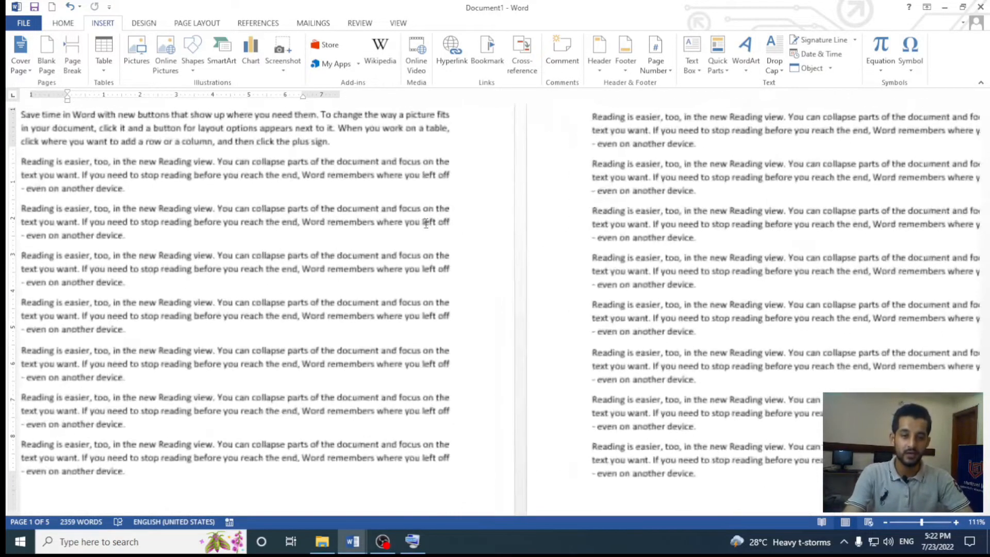
{"action": "scroll", "coordinate": [425, 223], "scroll_direction": "up", "scroll_amount": 5}
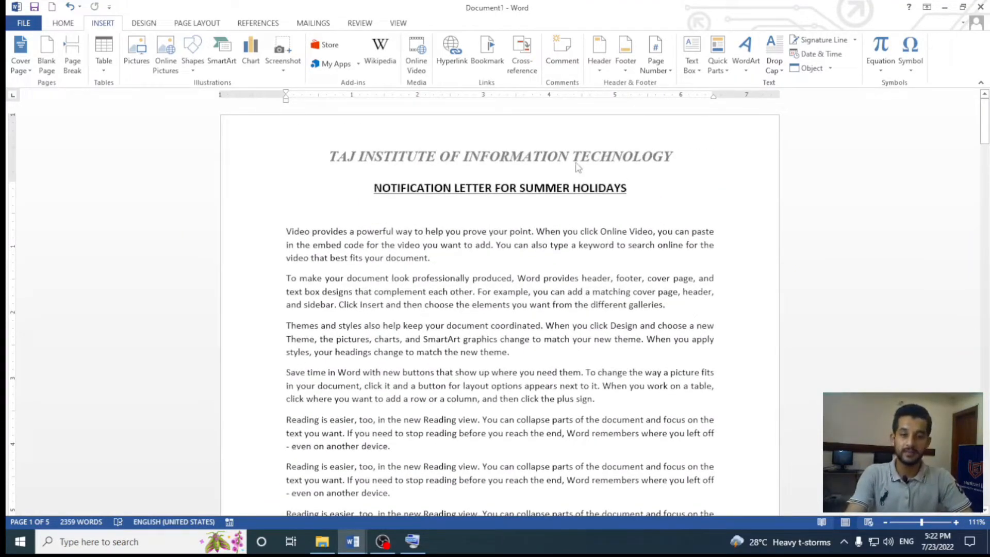
{"action": "double_click", "coordinate": [513, 160]}
{"action": "key", "text": "Escape"}
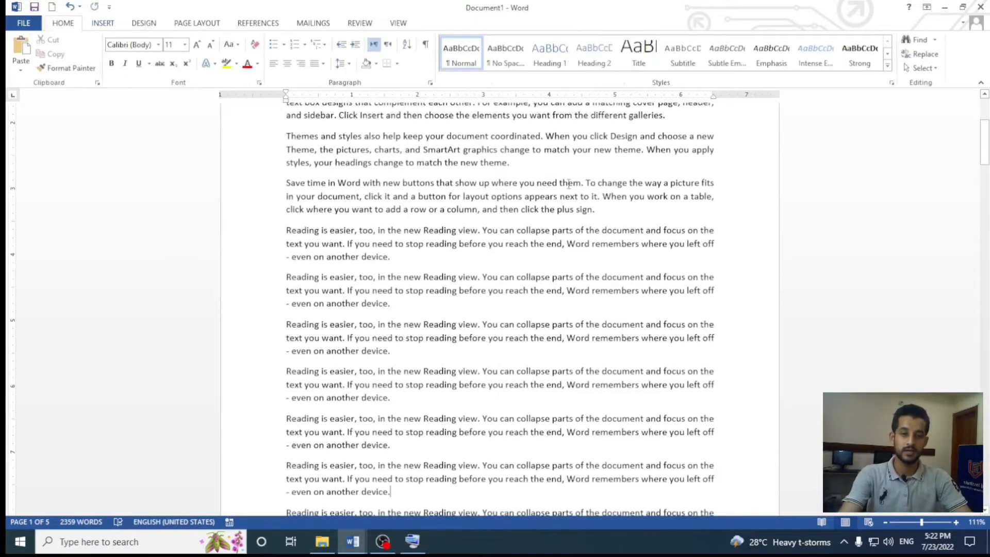
{"action": "scroll", "coordinate": [554, 218], "scroll_direction": "up", "scroll_amount": 5}
{"action": "double_click", "coordinate": [567, 129]}
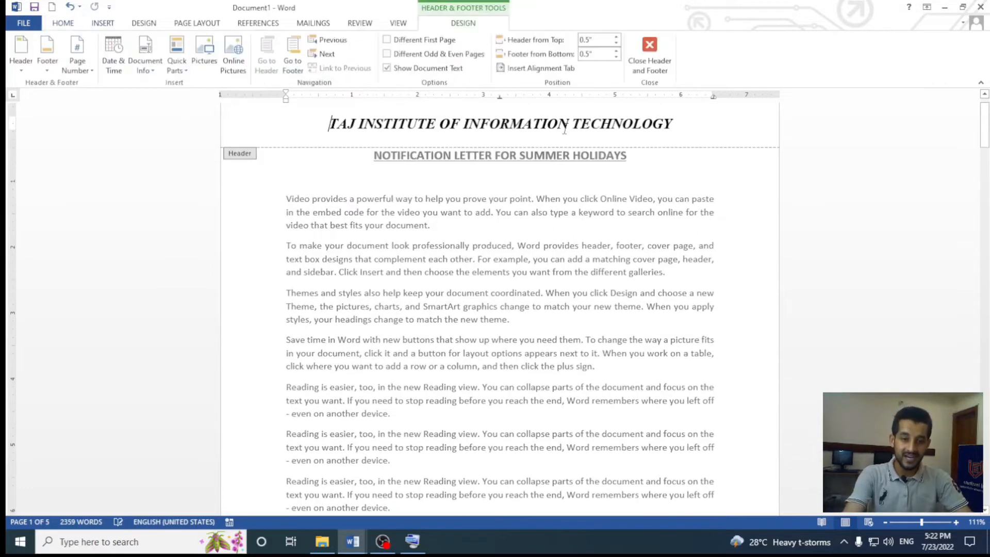
{"action": "double_click", "coordinate": [564, 262]}
View the built-in header and footer galleries from the letter's body without choosing a design
{"action": "left_click", "coordinate": [102, 24]}
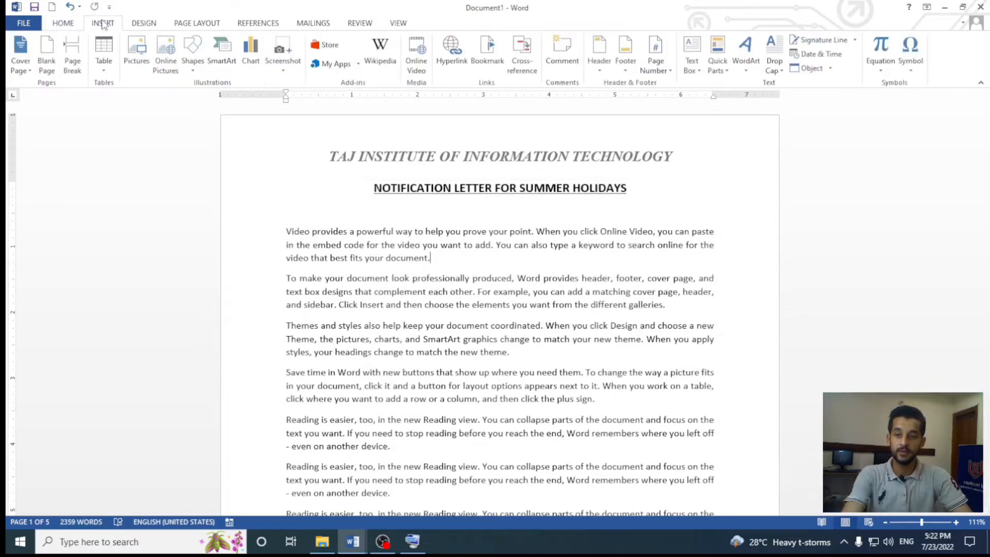
{"action": "left_click", "coordinate": [601, 66]}
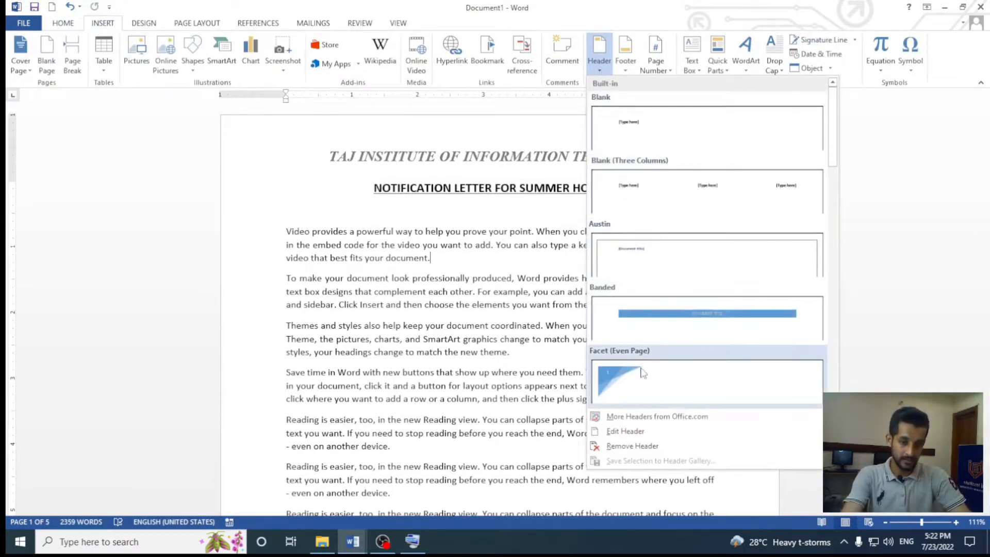
{"action": "left_click", "coordinate": [480, 231]}
{"action": "left_click", "coordinate": [623, 66]}
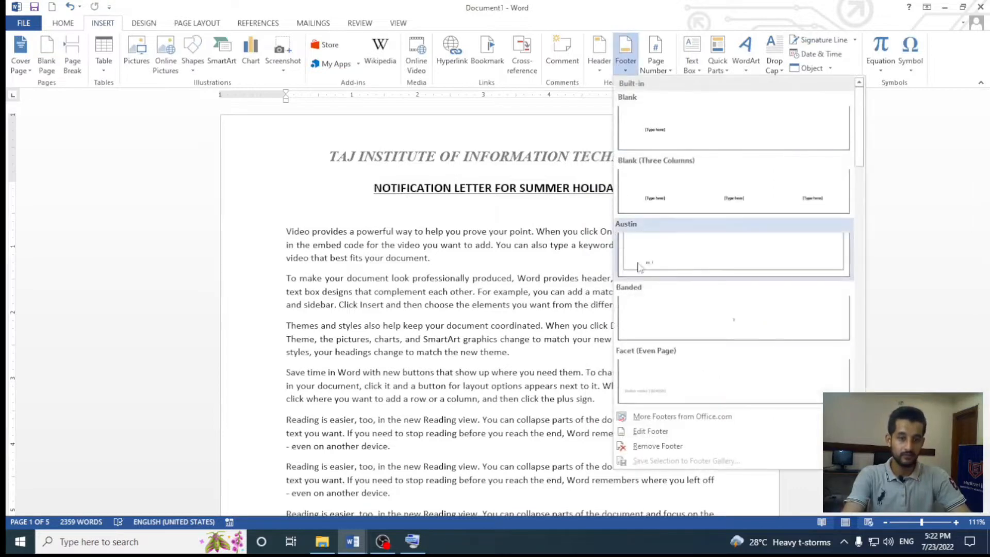
{"action": "left_click", "coordinate": [471, 298]}
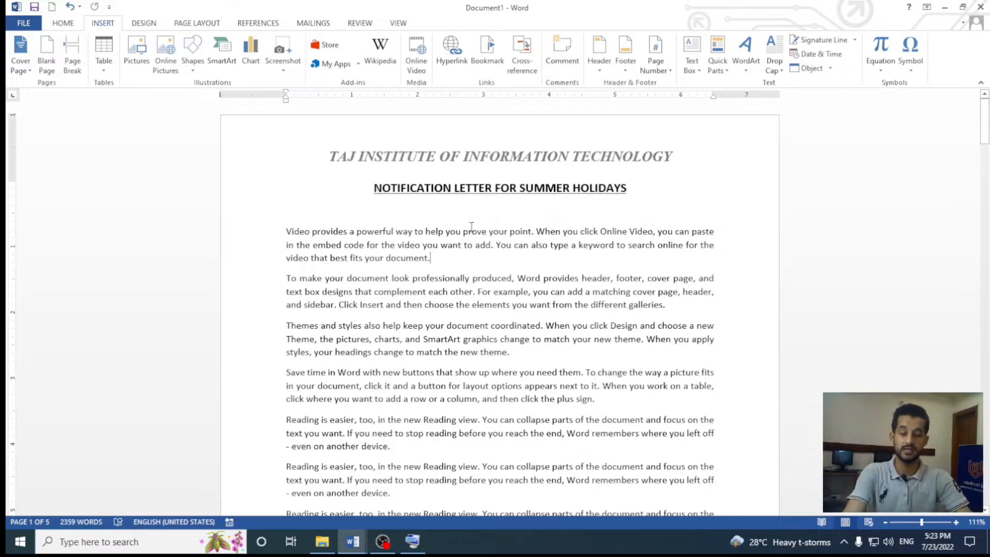
Open the first page's header for editing and view the header and footer galleries available there
{"action": "double_click", "coordinate": [489, 165]}
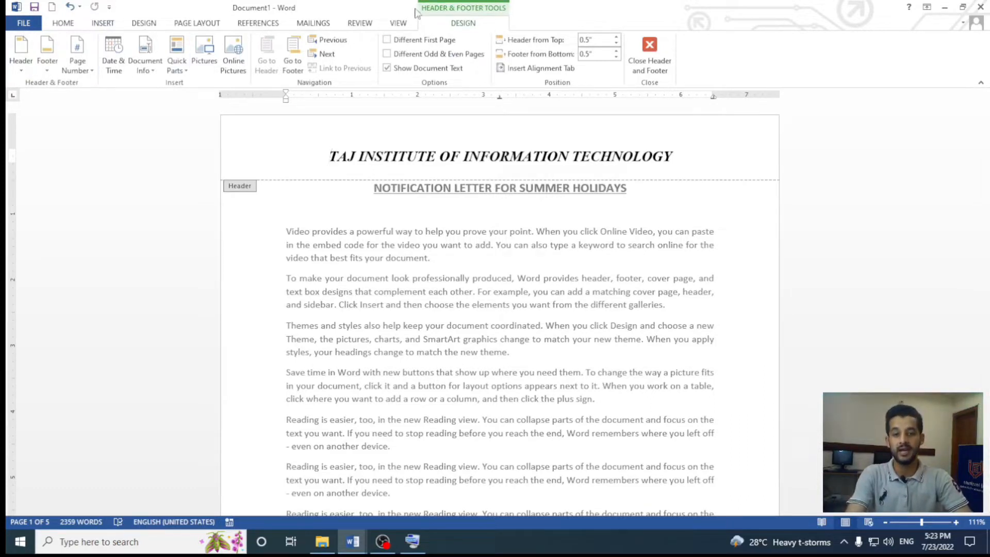
{"action": "left_click", "coordinate": [27, 73]}
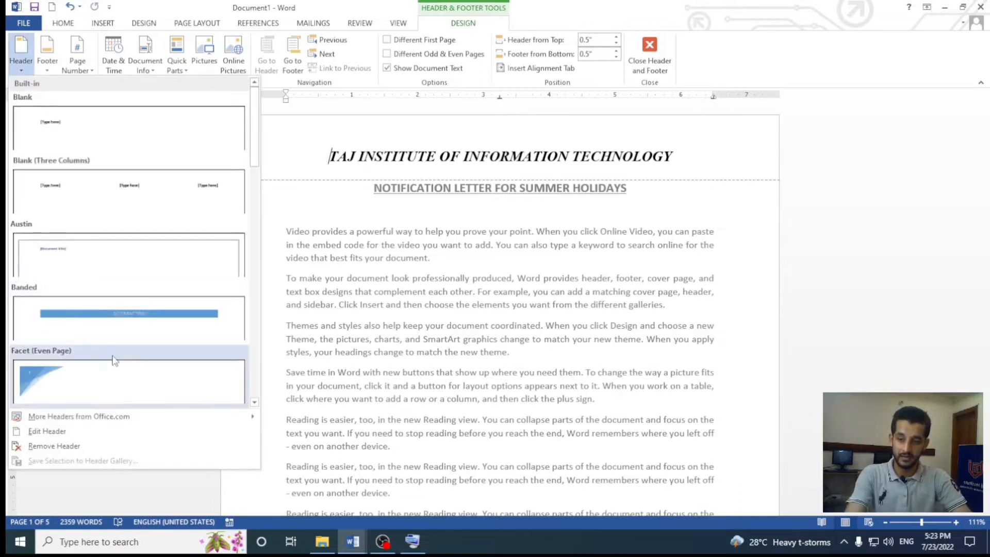
{"action": "left_click", "coordinate": [338, 286]}
{"action": "left_click", "coordinate": [41, 70]}
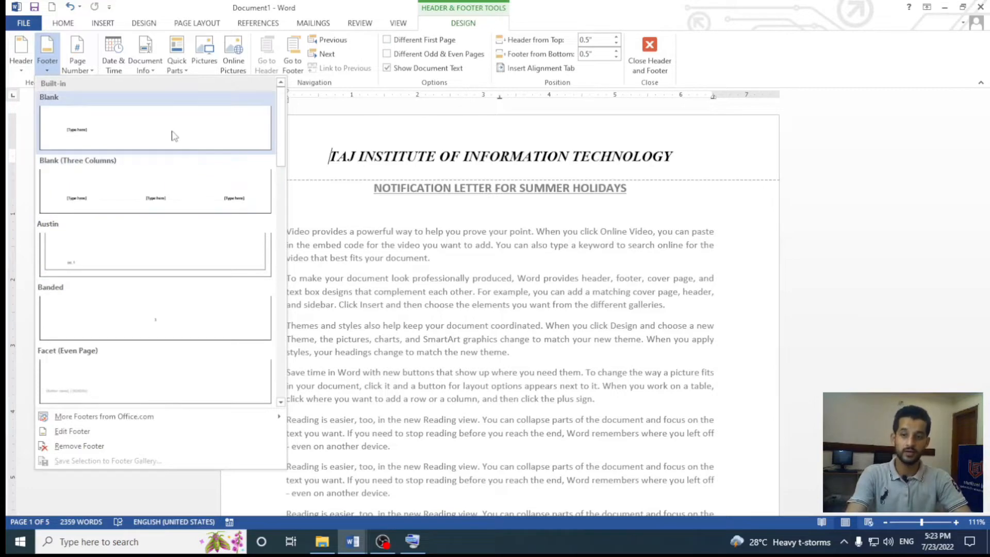
{"action": "left_click", "coordinate": [25, 67]}
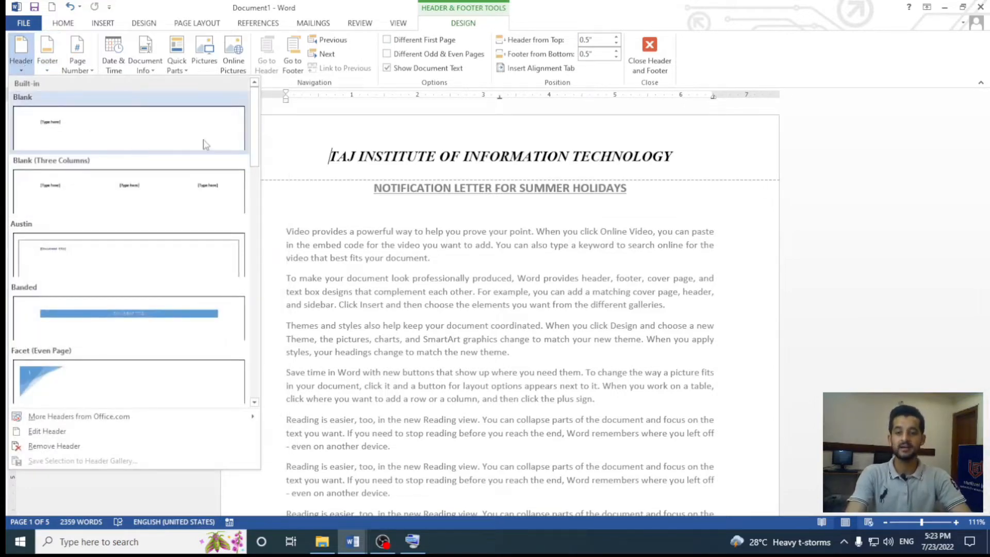
{"action": "left_click", "coordinate": [332, 160]}
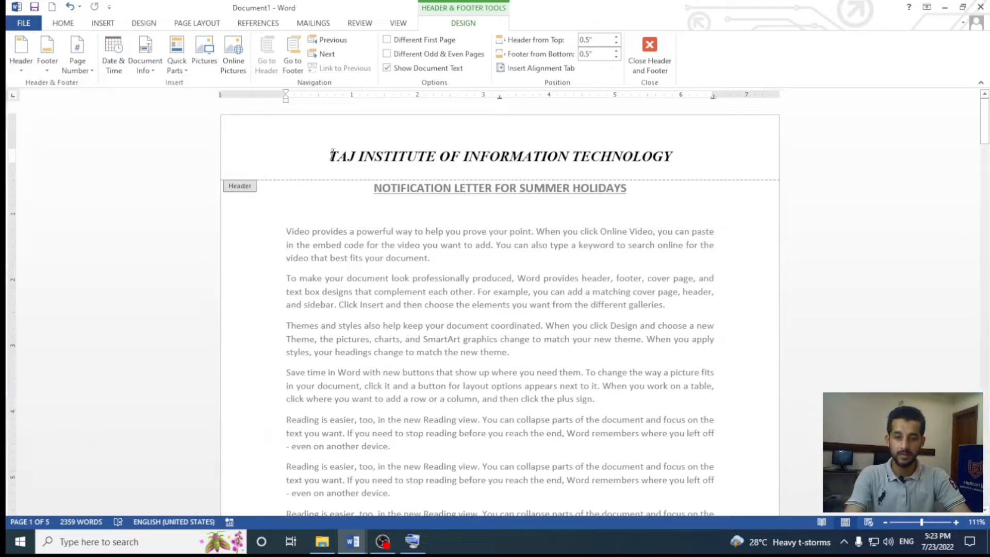
Copy the whole institute-name title in the first page's header and delete it, leaving the header empty
{"action": "left_click_drag", "start_coordinate": [333, 153], "coordinate": [675, 157]}
{"action": "key", "text": "ctrl+c"}
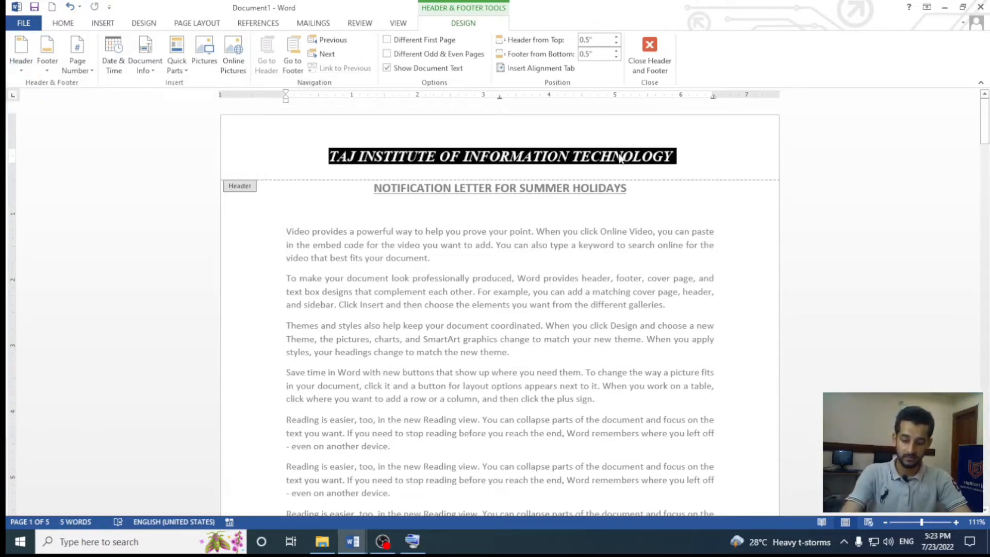
{"action": "key", "text": "Delete"}
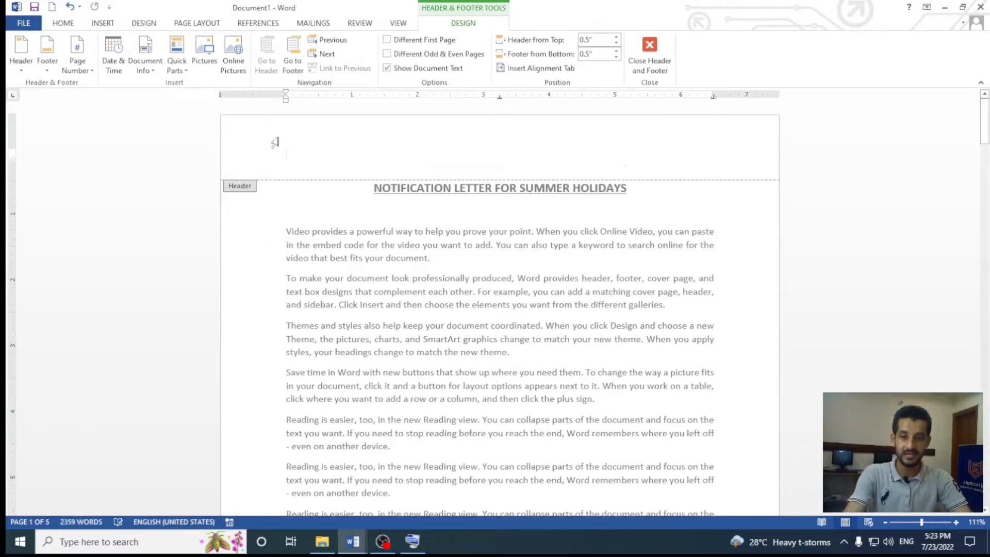
Browse the built-in header designs and insert the Retrospect header into the letter's empty header
{"action": "left_click", "coordinate": [21, 70]}
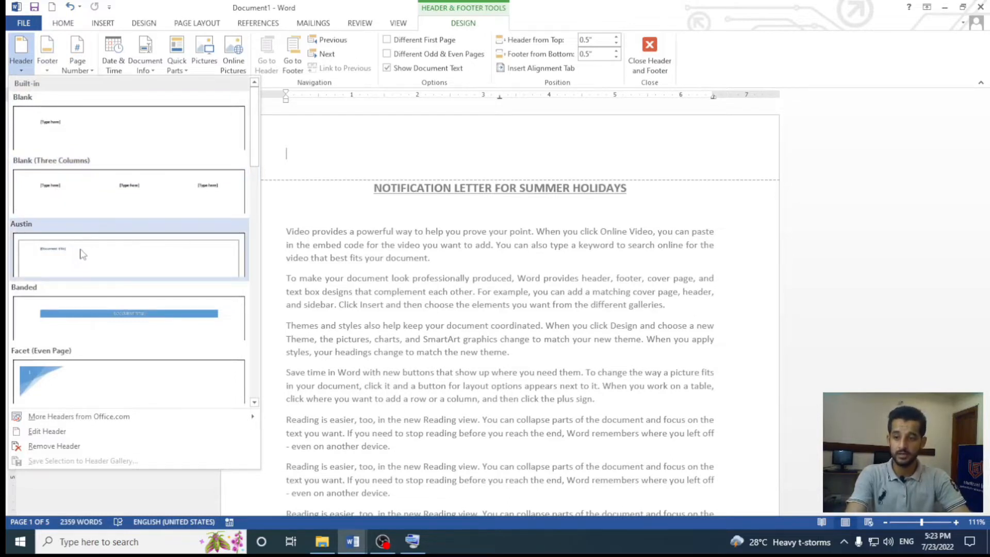
{"action": "scroll", "coordinate": [81, 254], "scroll_direction": "down", "scroll_amount": 3}
{"action": "scroll", "coordinate": [89, 202], "scroll_direction": "down", "scroll_amount": 6}
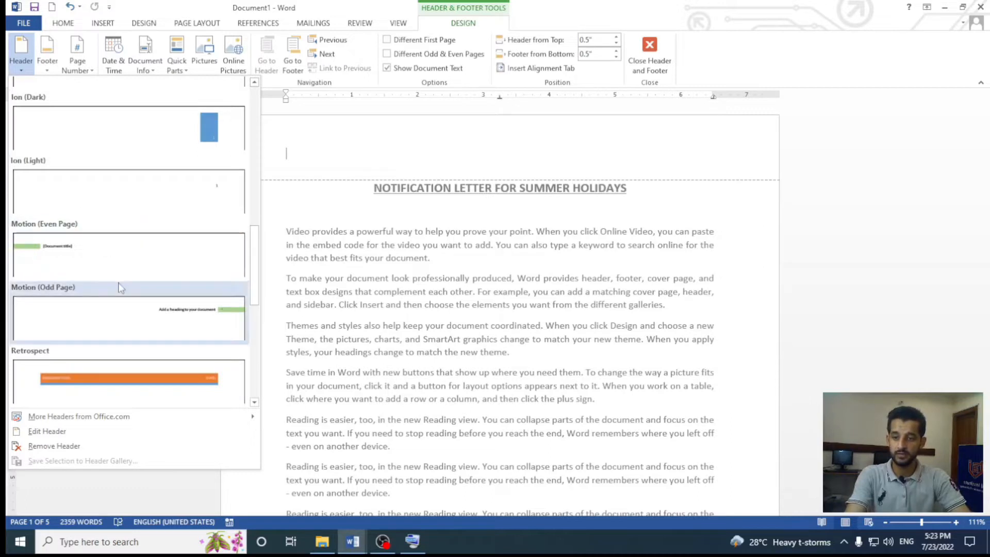
{"action": "scroll", "coordinate": [132, 258], "scroll_direction": "down", "scroll_amount": 3}
{"action": "scroll", "coordinate": [150, 201], "scroll_direction": "down", "scroll_amount": 3}
{"action": "scroll", "coordinate": [151, 202], "scroll_direction": "up", "scroll_amount": 3}
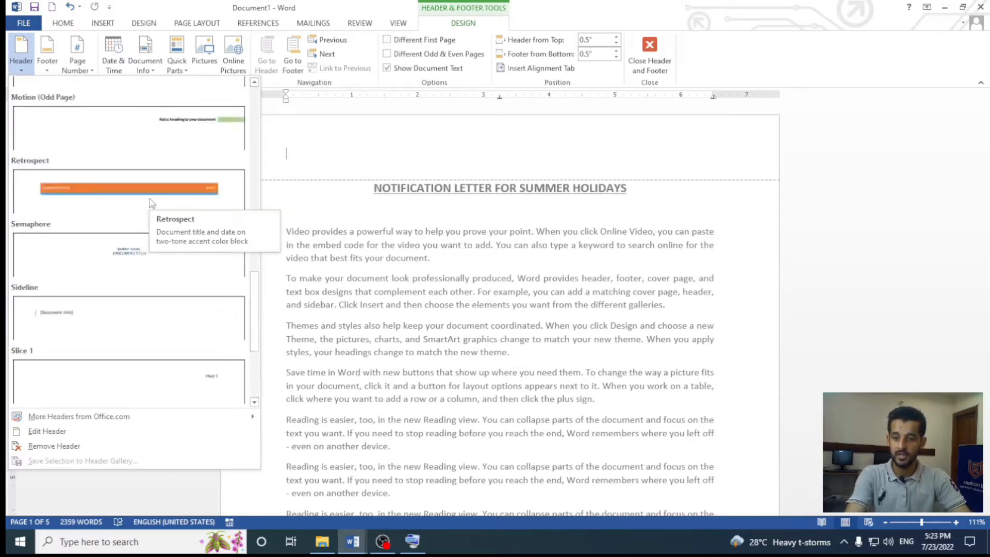
{"action": "scroll", "coordinate": [183, 204], "scroll_direction": "down", "scroll_amount": 3}
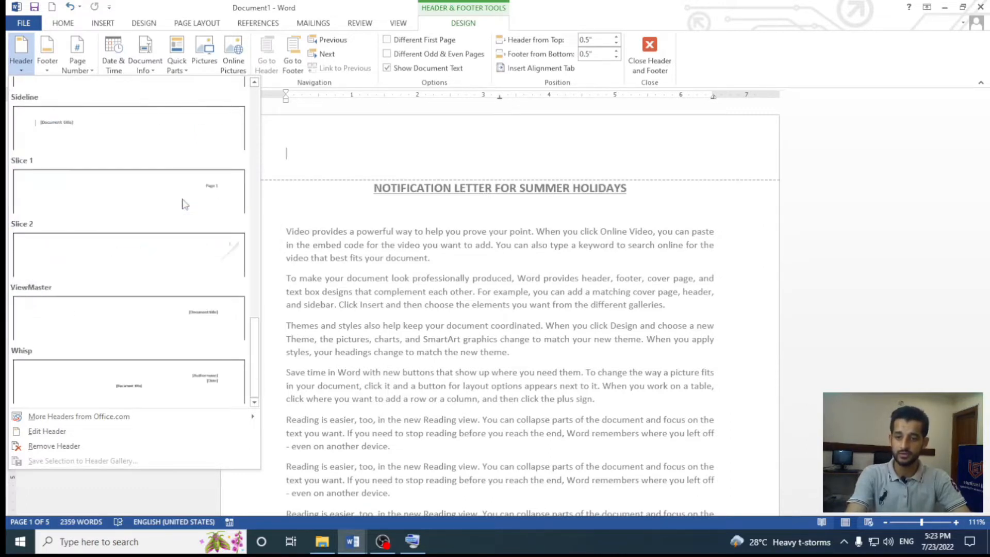
{"action": "scroll", "coordinate": [181, 211], "scroll_direction": "up", "scroll_amount": 3}
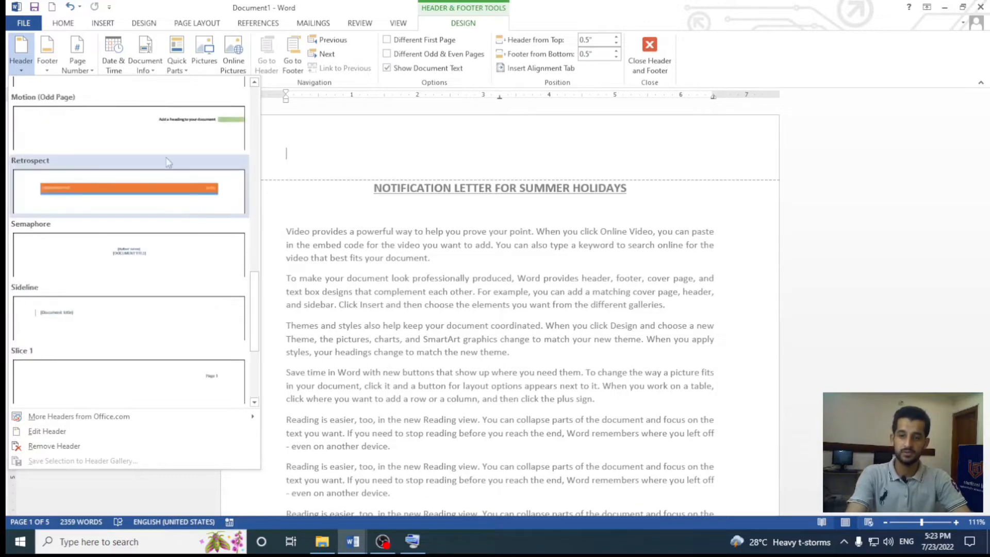
{"action": "left_click", "coordinate": [164, 192]}
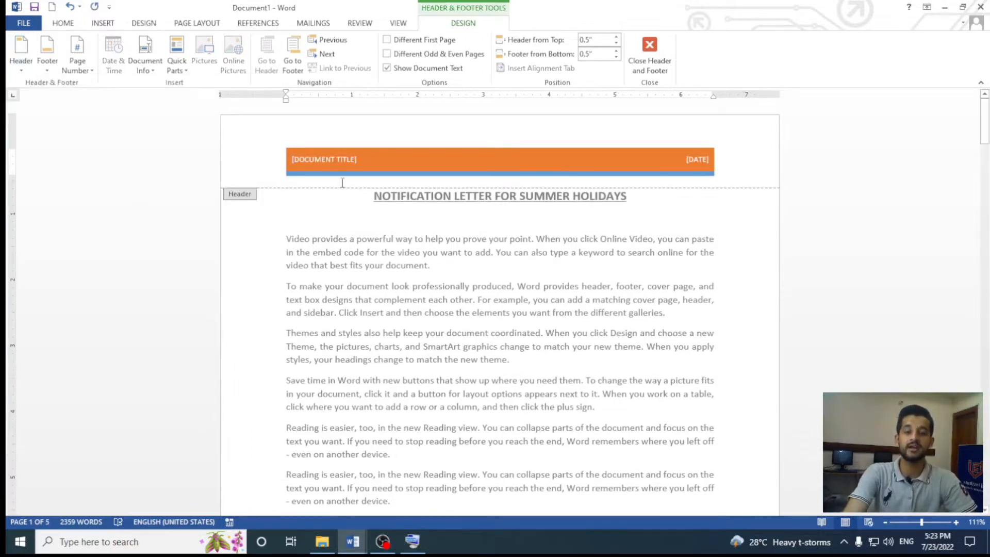
Try pasting the copied institute name over the header's document title placeholder and undo the paste
{"action": "left_click", "coordinate": [360, 161]}
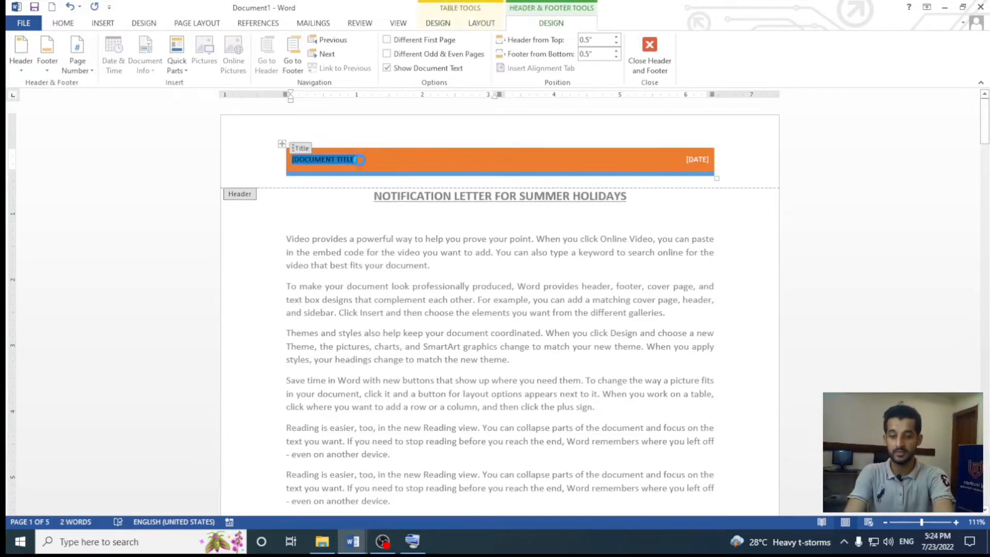
{"action": "key", "text": "ctrl+v"}
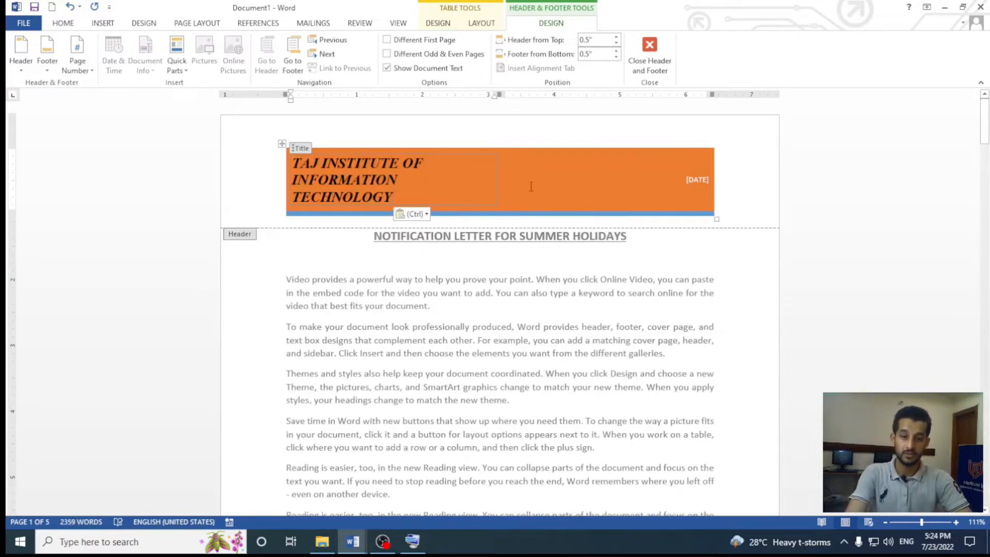
{"action": "left_click", "coordinate": [499, 161]}
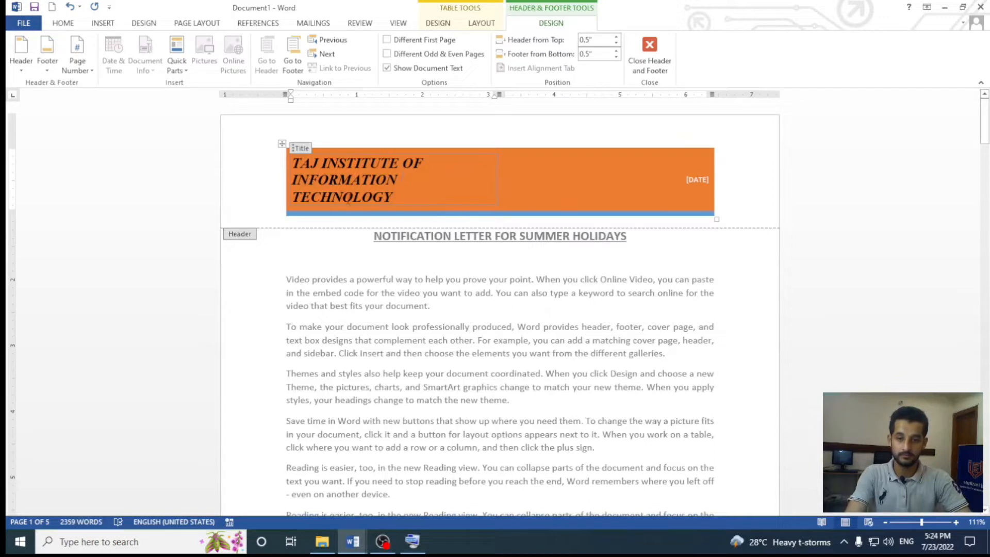
{"action": "left_click", "coordinate": [281, 144]}
{"action": "key", "text": "ctrl+c"}
{"action": "left_click", "coordinate": [419, 190]}
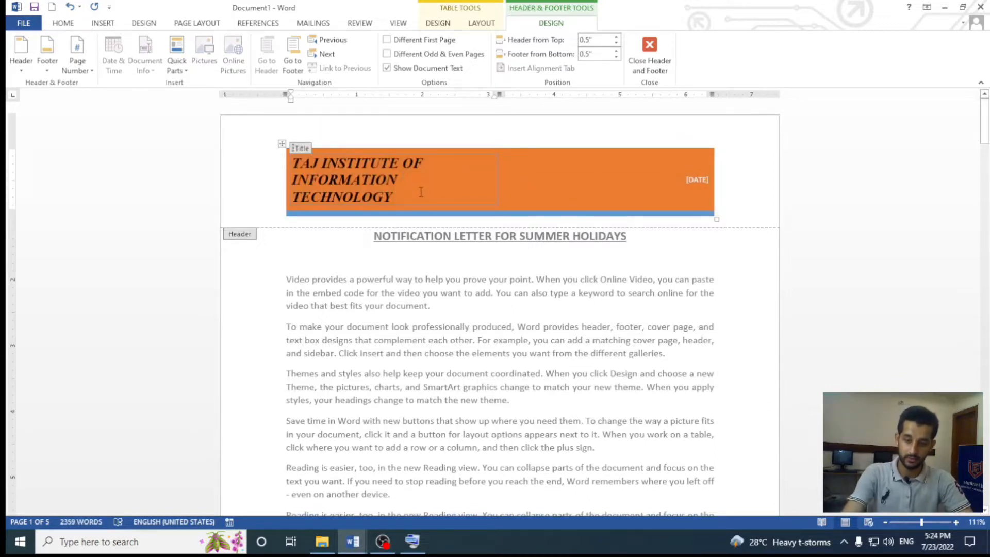
{"action": "key", "text": "ctrl+z"}
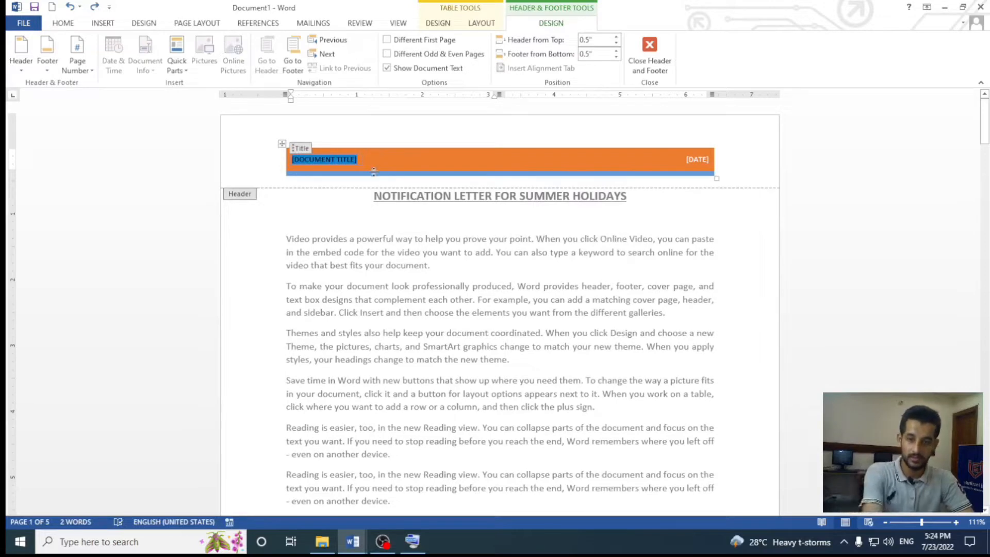
Replace the header's title placeholder with the copied TAJ INSTITUTE OF INFORMATION TECHNOLOGY and widen its column so the name fits on one line
{"action": "key", "text": "Delete"}
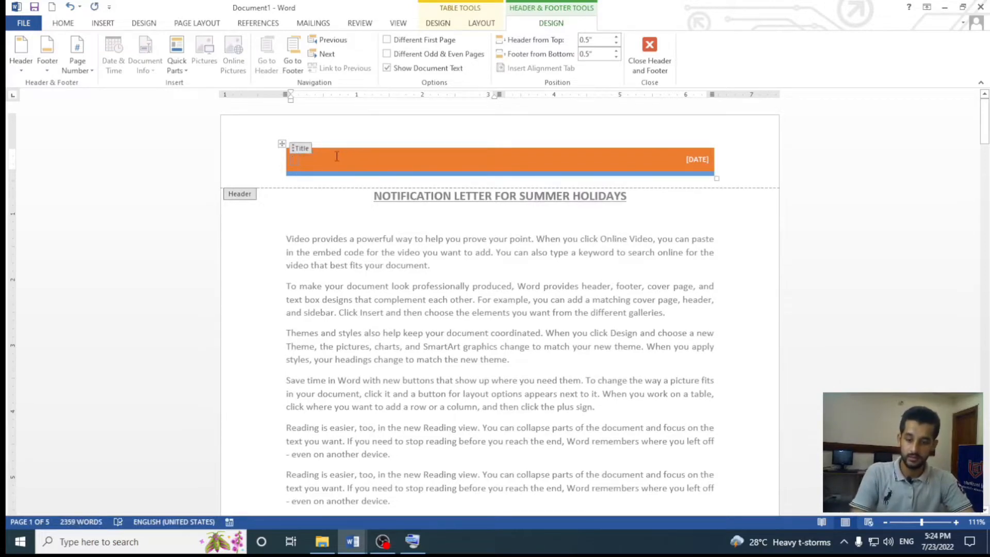
{"action": "key", "text": "ctrl+v"}
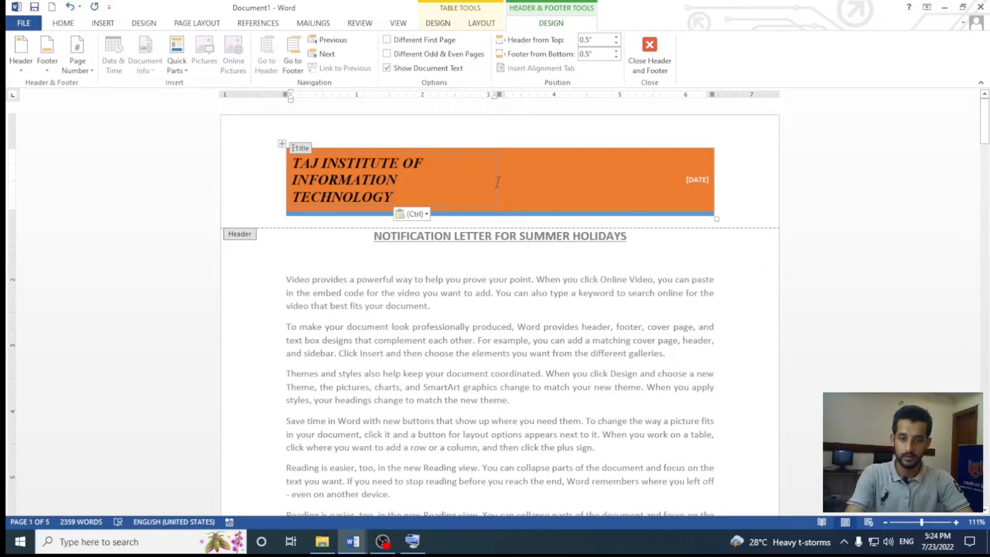
{"action": "left_click_drag", "start_coordinate": [499, 178], "coordinate": [645, 173]}
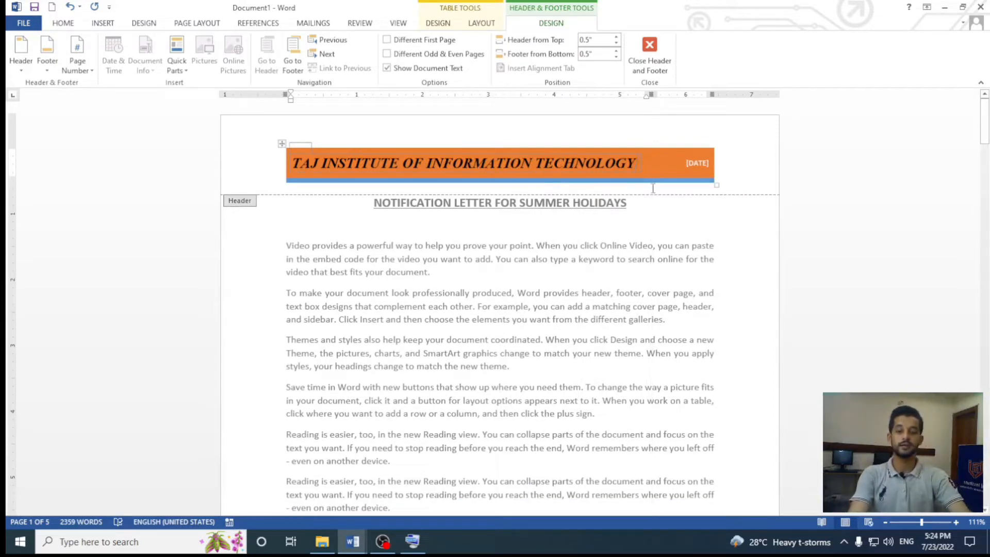
Set the header's date field to today's date, 07/23/2022, and look over the first page
{"action": "left_click", "coordinate": [697, 163]}
{"action": "left_click", "coordinate": [724, 164]}
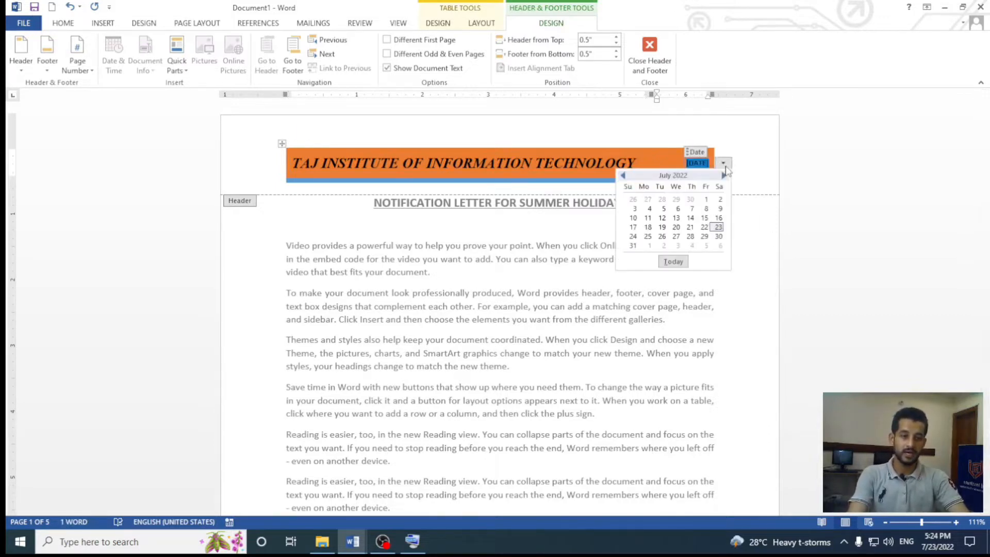
{"action": "left_click", "coordinate": [679, 262]}
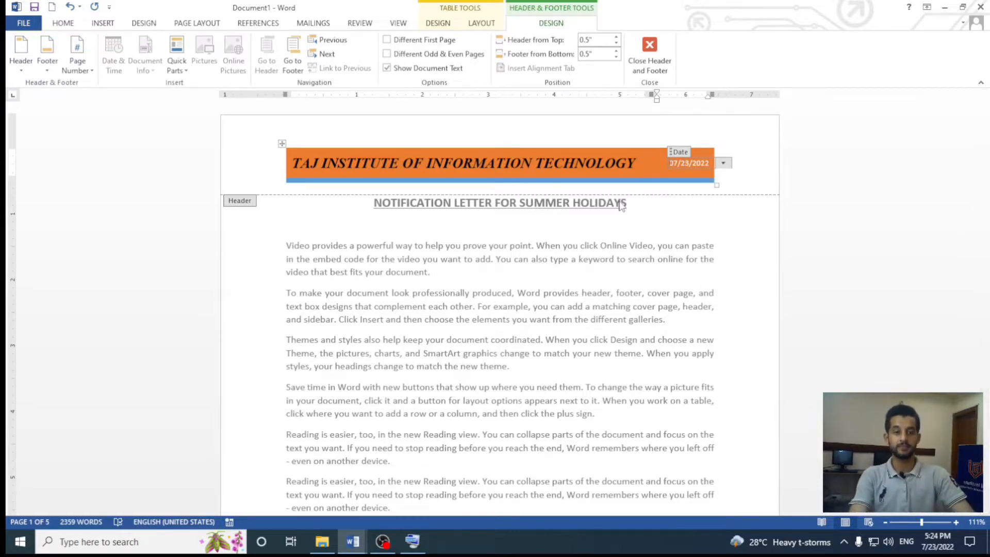
{"action": "scroll", "coordinate": [546, 273], "scroll_direction": "down", "scroll_amount": 3}
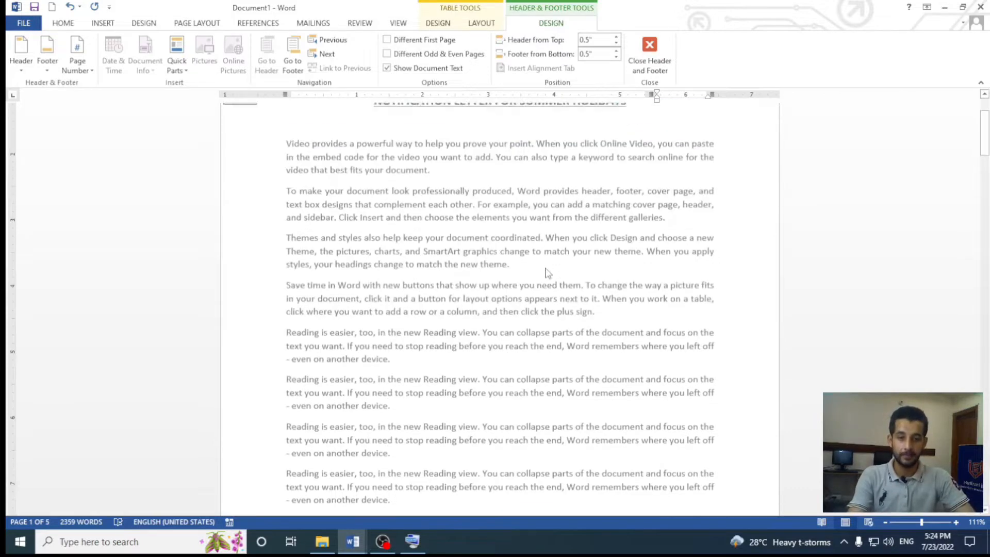
{"action": "scroll", "coordinate": [431, 230], "scroll_direction": "up", "scroll_amount": 3}
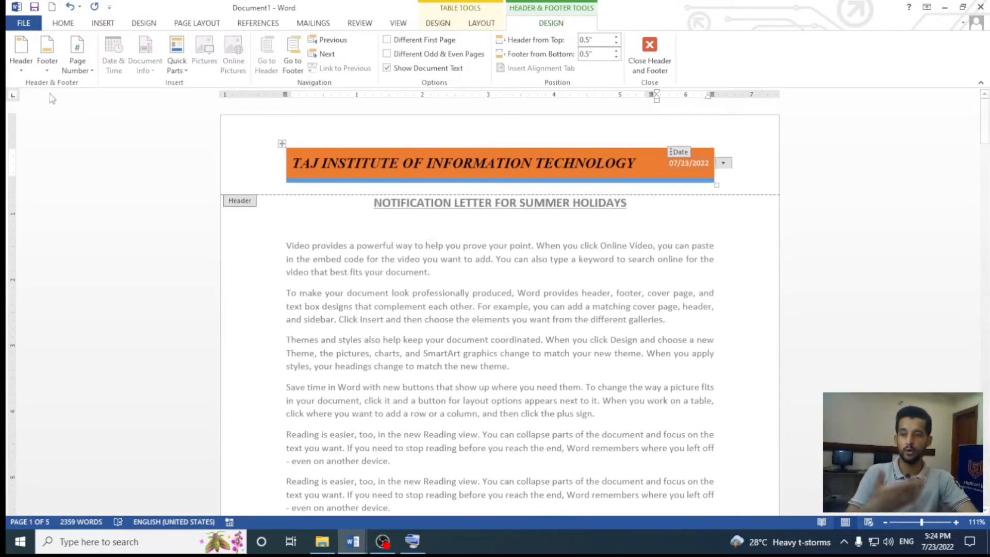
Browse the built-in footer designs and insert the Integral footer with author name and page number
{"action": "left_click", "coordinate": [48, 76]}
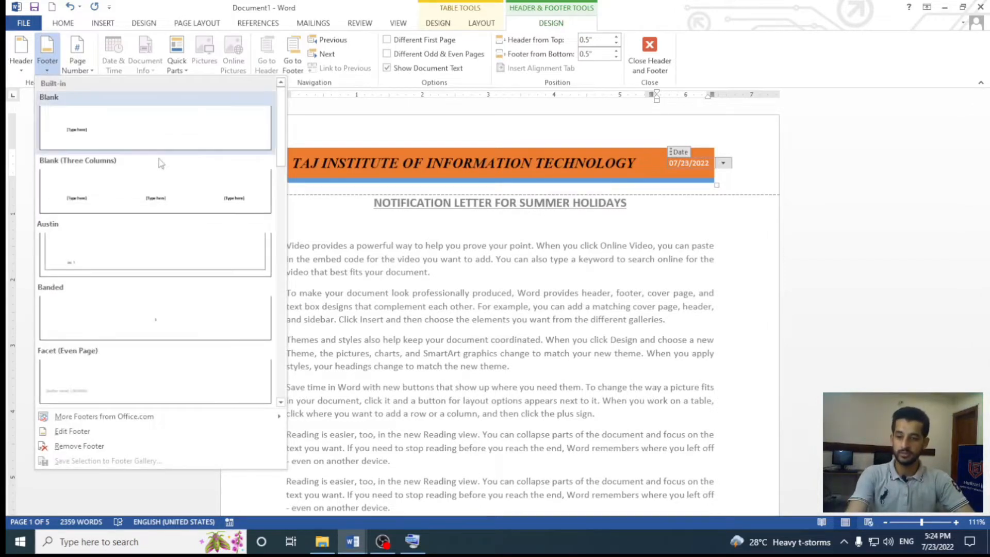
{"action": "scroll", "coordinate": [171, 293], "scroll_direction": "down", "scroll_amount": 9}
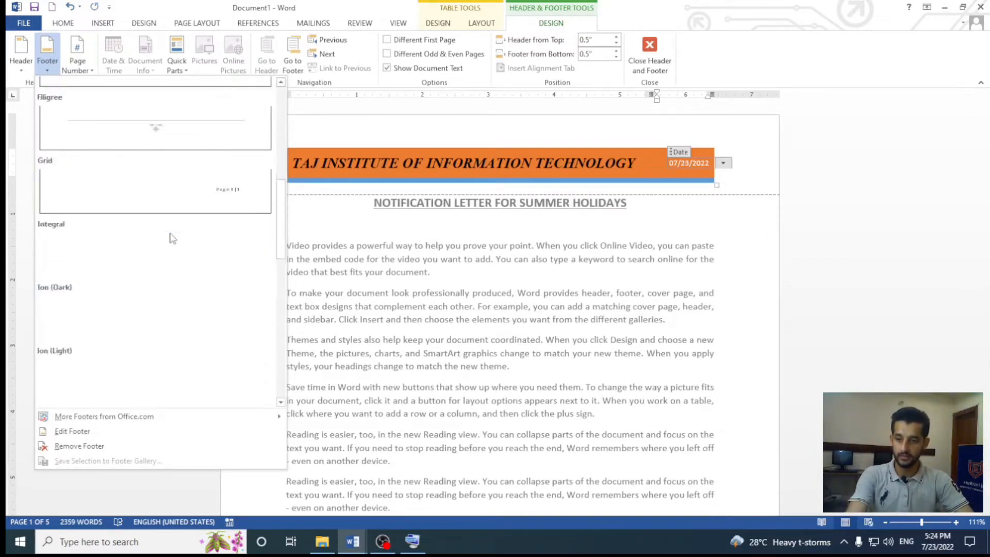
{"action": "scroll", "coordinate": [171, 237], "scroll_direction": "down", "scroll_amount": 6}
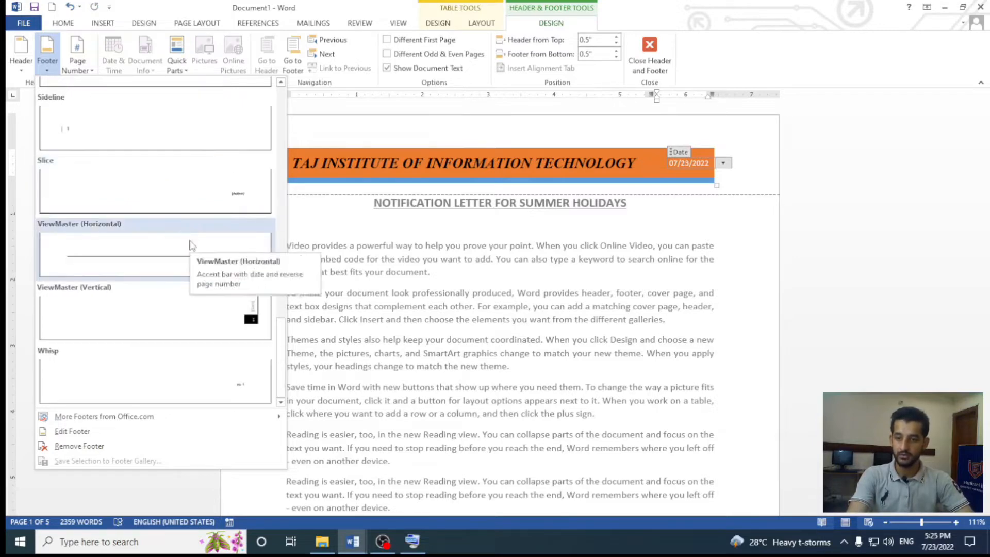
{"action": "scroll", "coordinate": [201, 285], "scroll_direction": "up", "scroll_amount": 9}
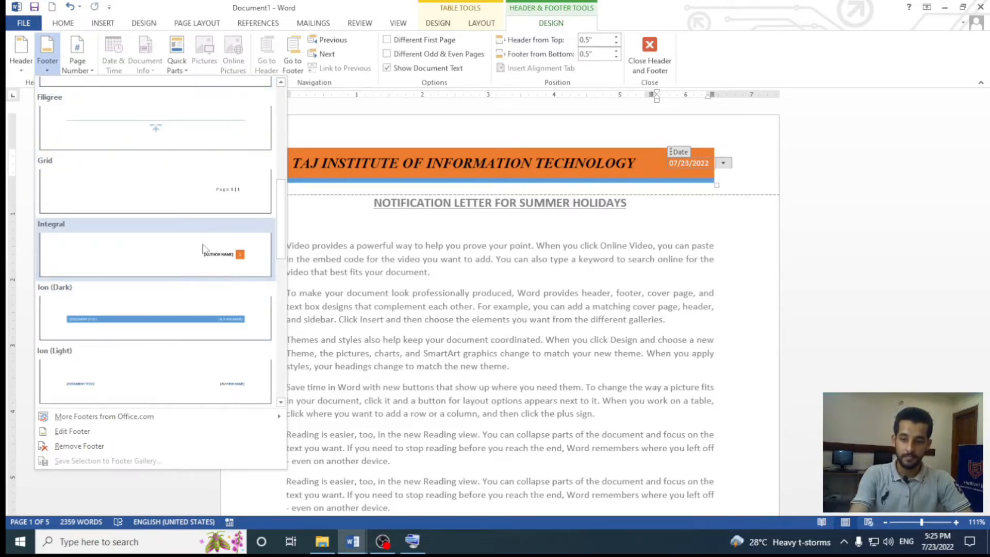
{"action": "mouse_move", "coordinate": [78, 421]}
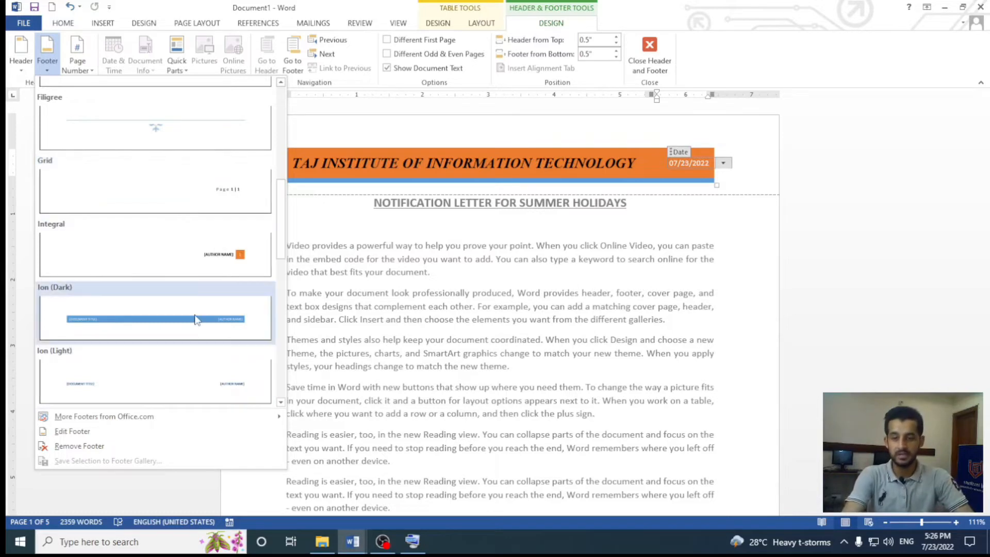
{"action": "left_click", "coordinate": [237, 252]}
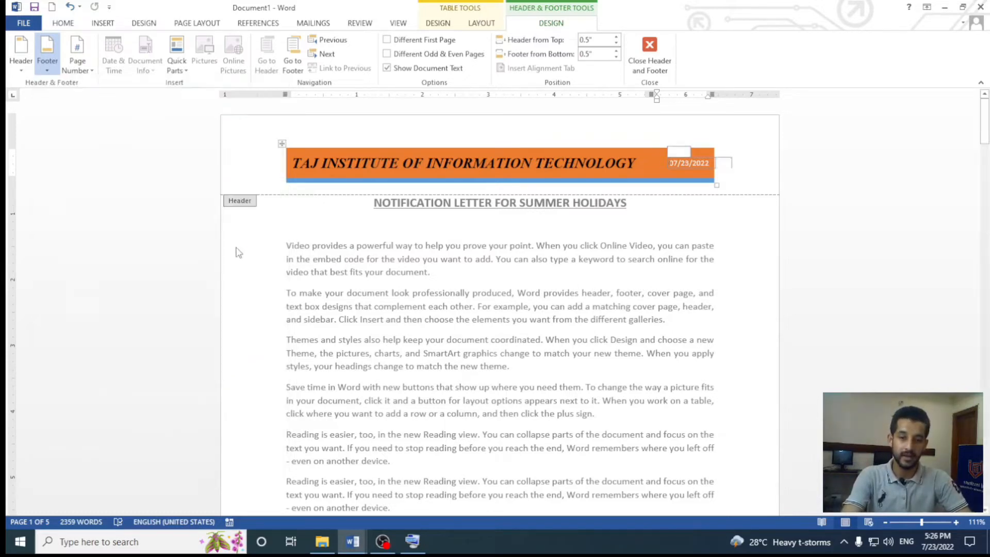
Replace the author text in the first page's footer with the label "PREPPARED BY:"
{"action": "scroll", "coordinate": [618, 290], "scroll_direction": "down", "scroll_amount": 3}
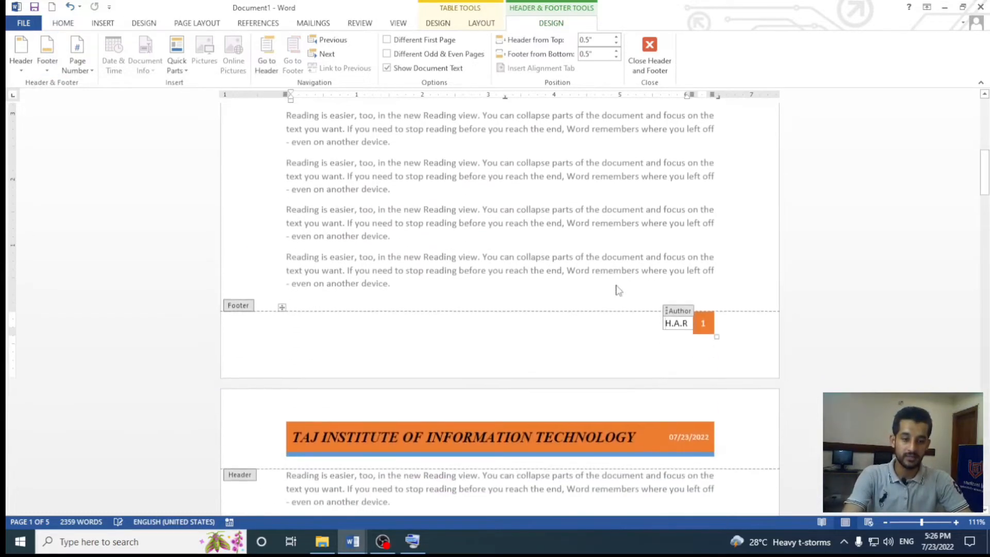
{"action": "left_click_drag", "start_coordinate": [691, 323], "coordinate": [664, 323]}
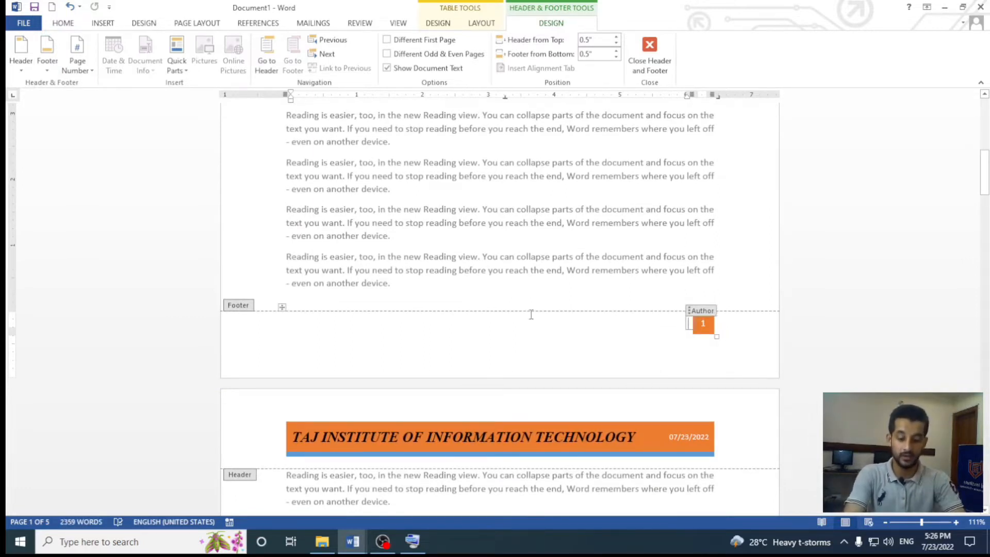
{"action": "type", "text": "P"}
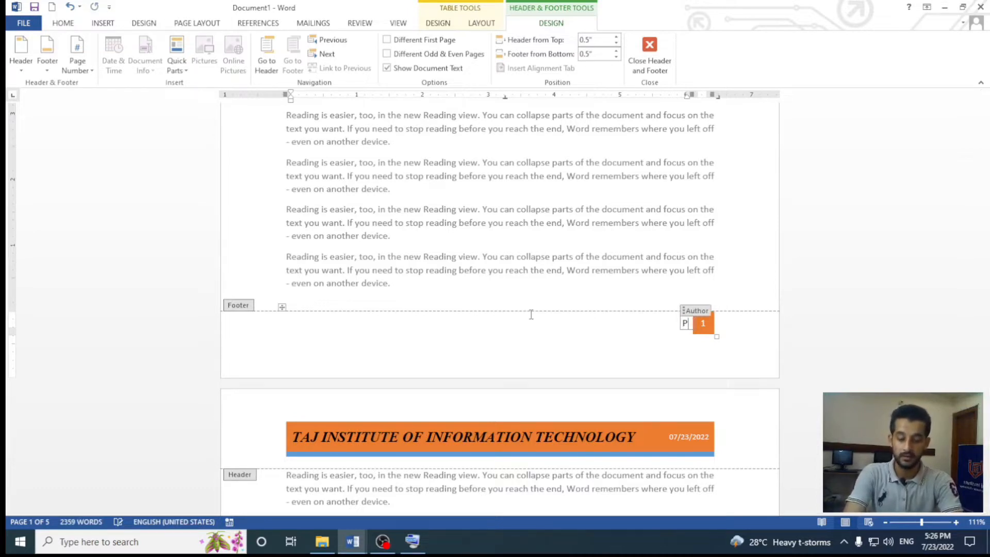
{"action": "type", "text": "RREPA"}
{"action": "key", "text": "BackSpace"}
{"action": "key", "text": "BackSpace"}
{"action": "key", "text": "BackSpace"}
{"action": "key", "text": "BackSpace"}
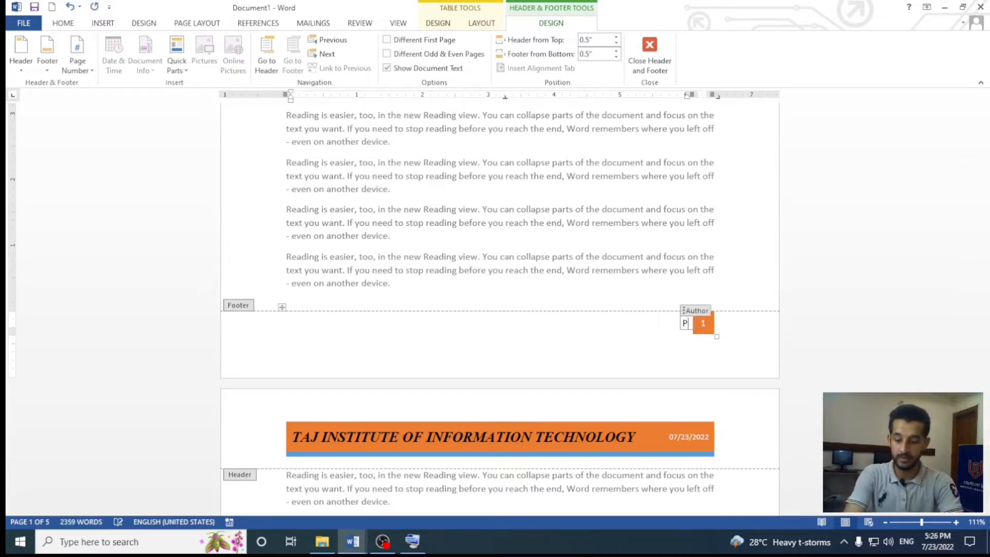
{"action": "type", "text": "REPPA"}
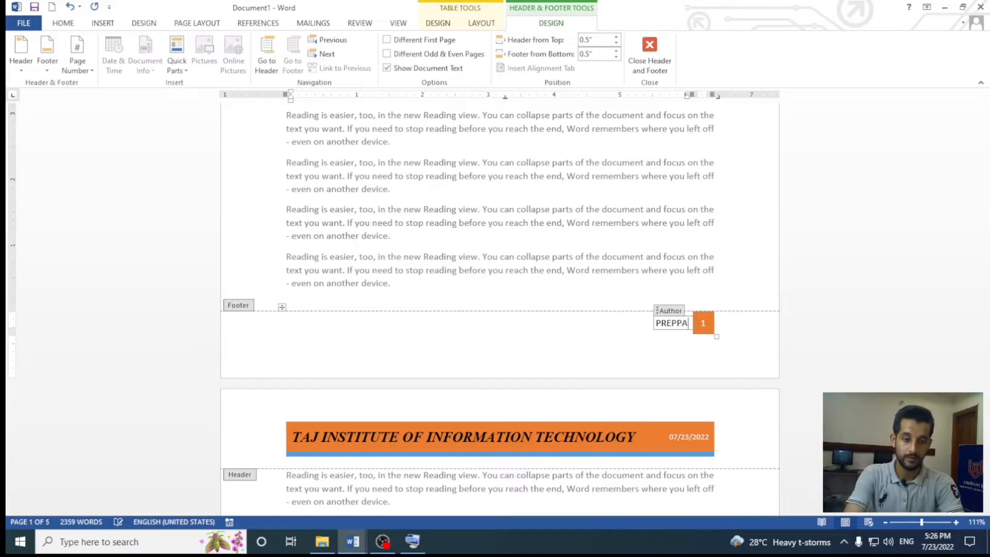
{"action": "type", "text": "RED BY;"}
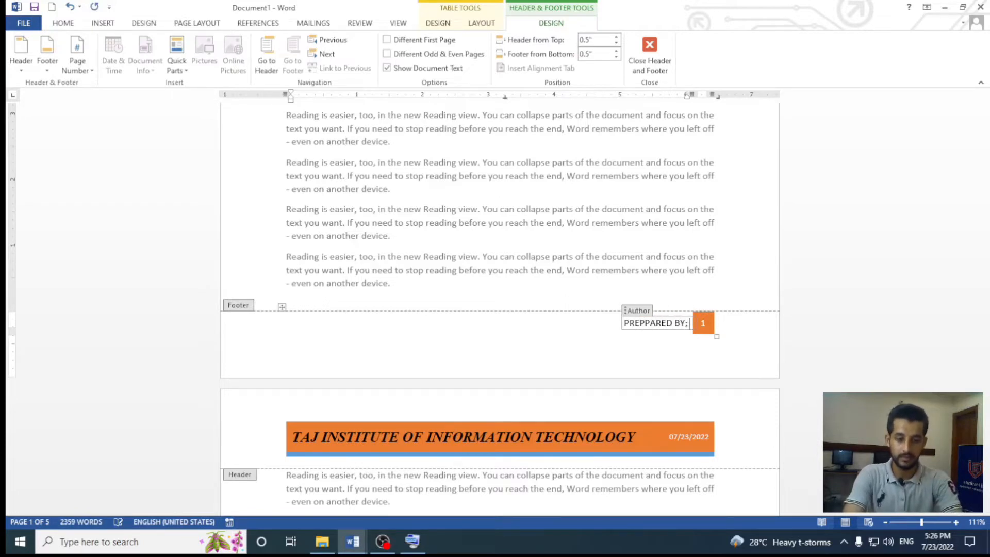
{"action": "key", "text": "BackSpace"}
{"action": "type", "text": ":"}
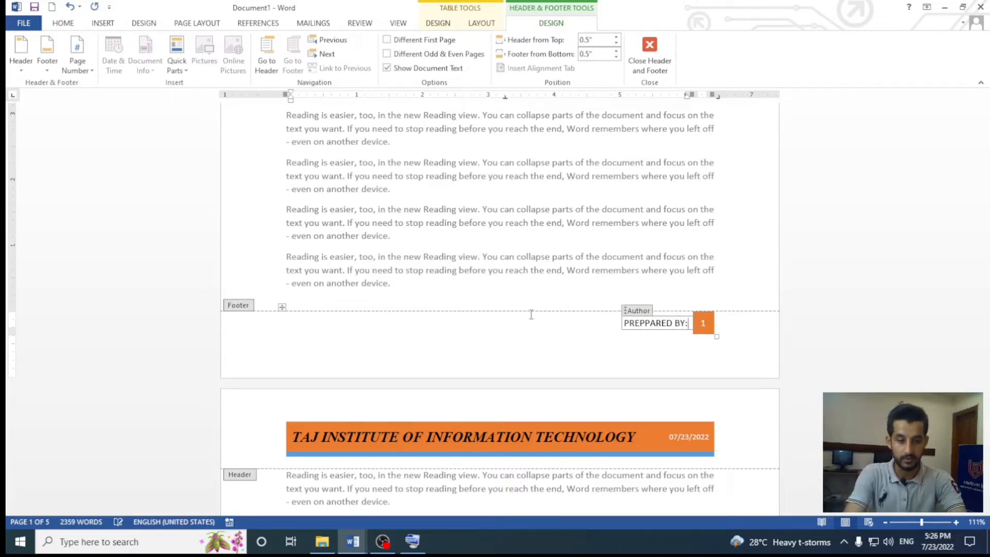
Add the preparer's full name after the footer's "PREPPARED BY:" label and left-align the text
{"action": "type", "text": " XI"}
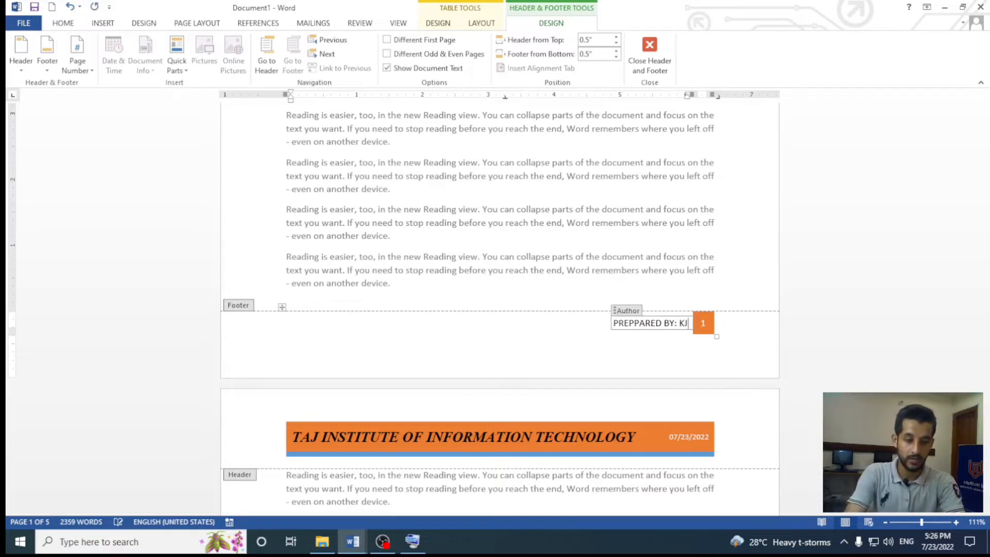
{"action": "key", "text": "BackSpace"}
{"action": "key", "text": "BackSpace"}
{"action": "type", "text": "MUHAMMA"}
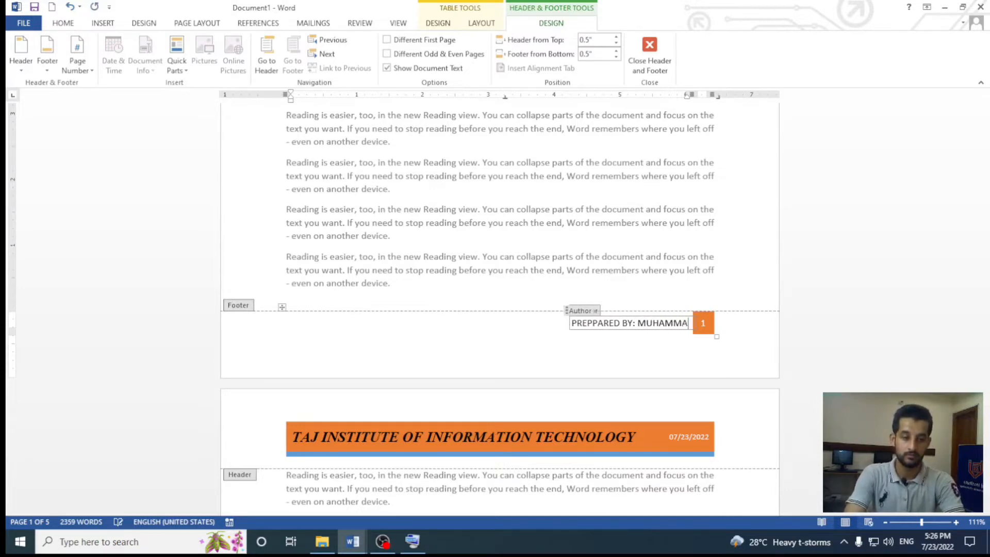
{"action": "type", "text": "D SALMAN TAJ"}
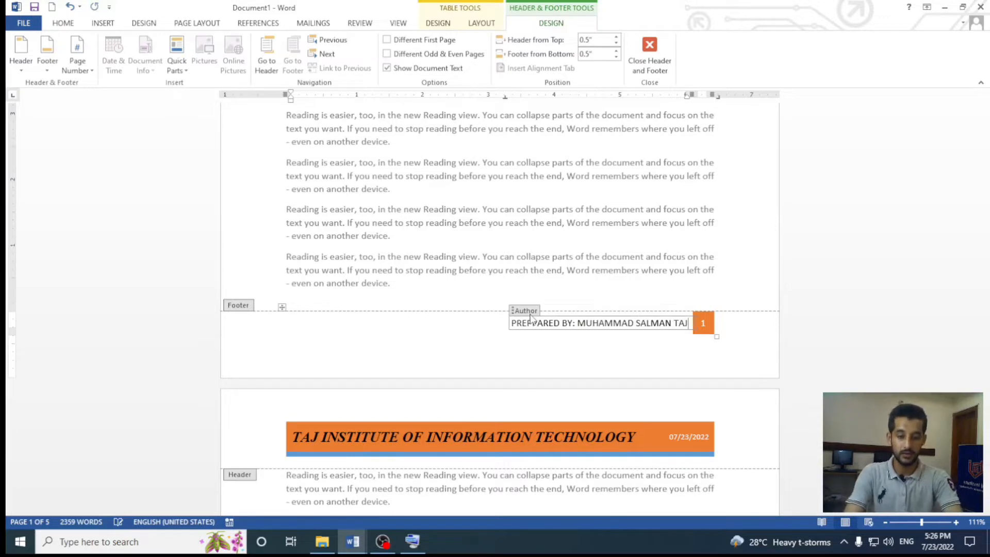
{"action": "key", "text": "ctrl+l"}
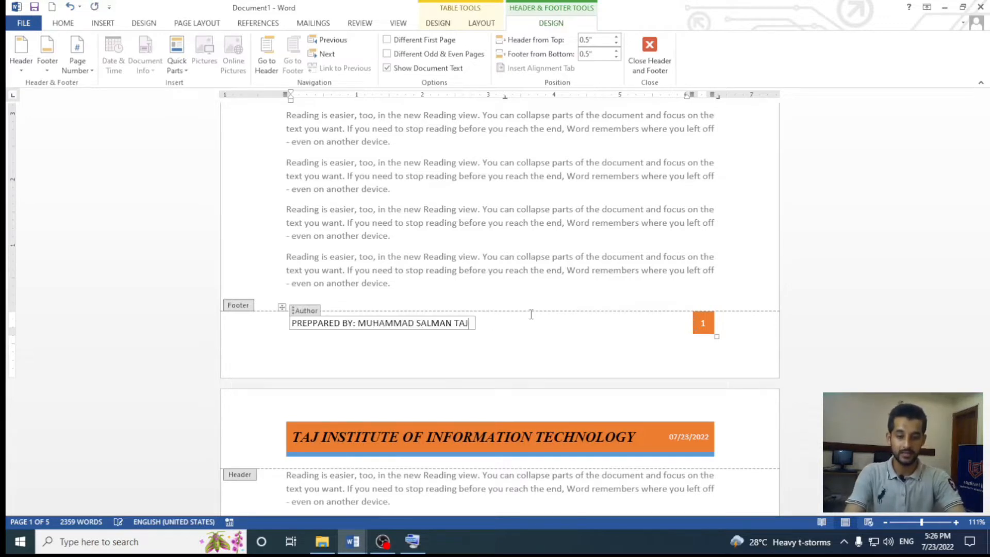
Change the font of the entire "PREPPARED BY:" line in the first page's footer to Times New Roman
{"action": "key", "text": "ctrl+shift+Left"}
{"action": "key", "text": "ctrl+shift+Left"}
{"action": "key", "text": "ctrl+shift+Left"}
{"action": "key", "text": "ctrl+shift+Left"}
{"action": "key", "text": "ctrl+shift+Left"}
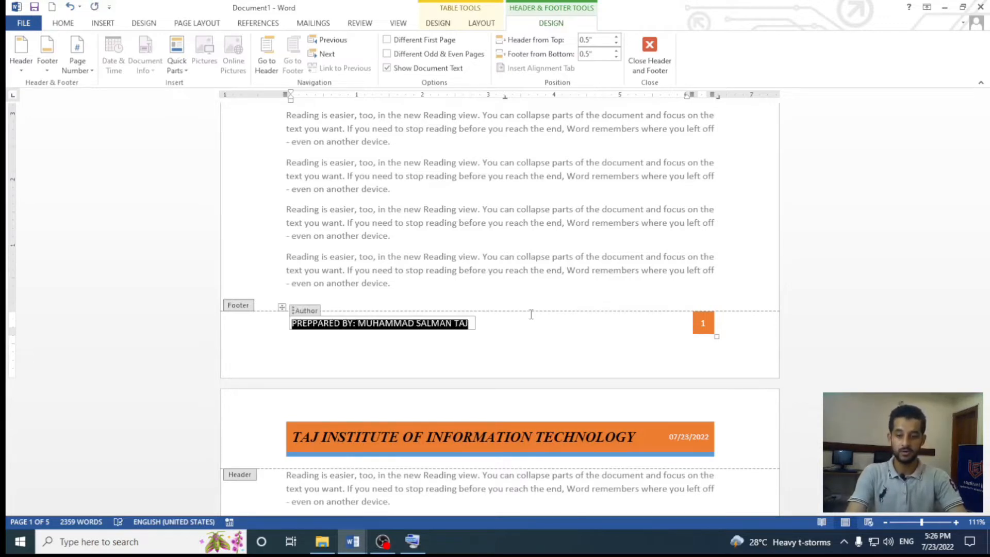
{"action": "left_click", "coordinate": [72, 25]}
{"action": "left_click", "coordinate": [158, 44]}
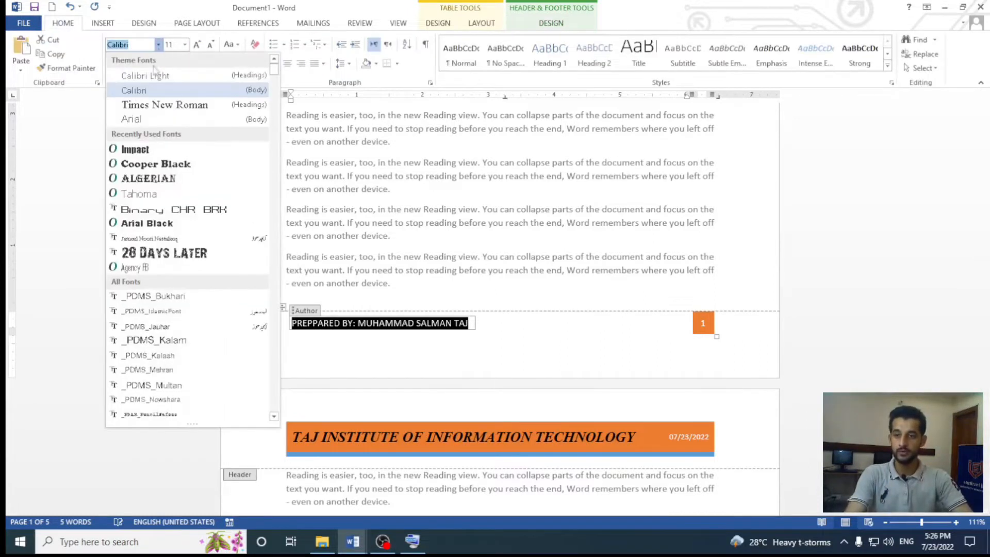
{"action": "left_click", "coordinate": [161, 105]}
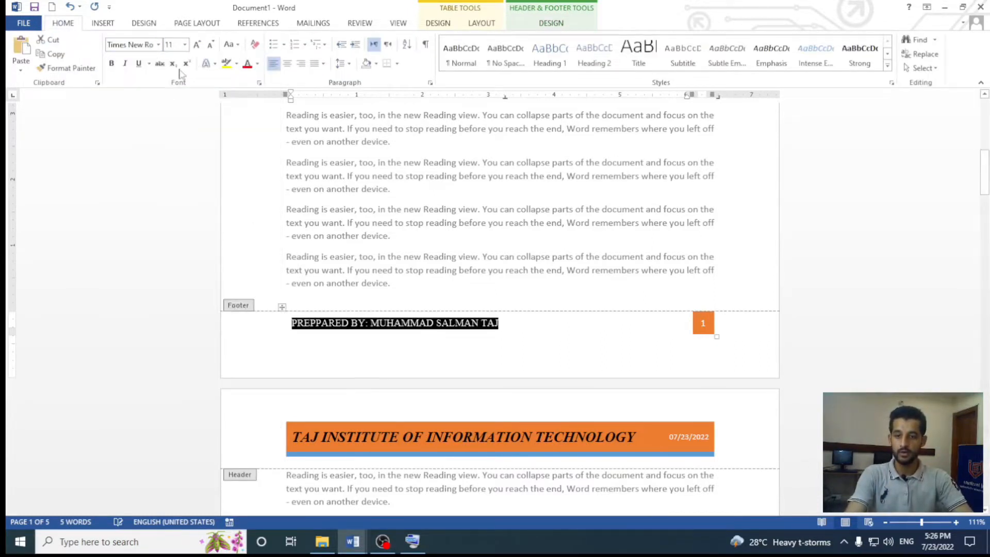
Make the footer's "PREPPARED BY:" line bold and italic at 12 pt
{"action": "left_click", "coordinate": [111, 64]}
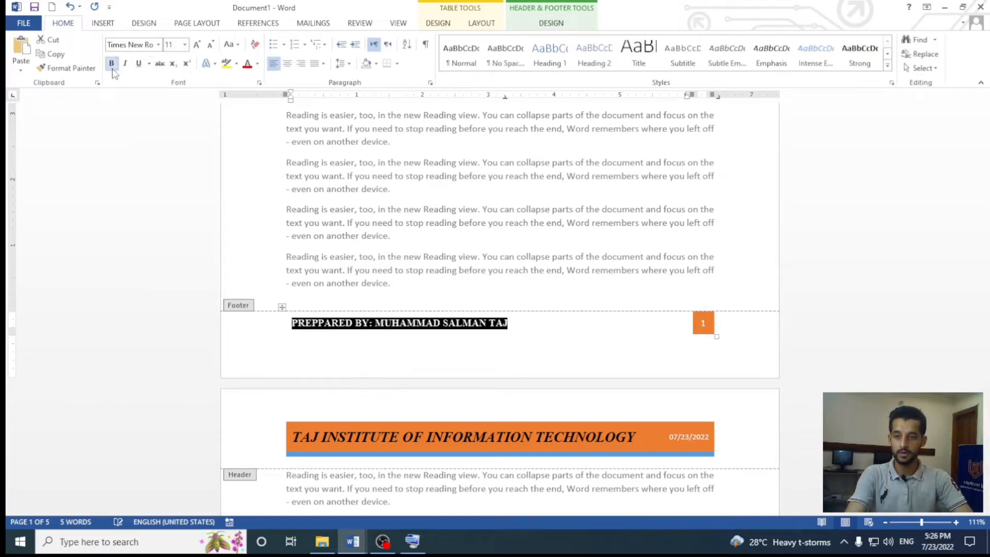
{"action": "left_click", "coordinate": [196, 46]}
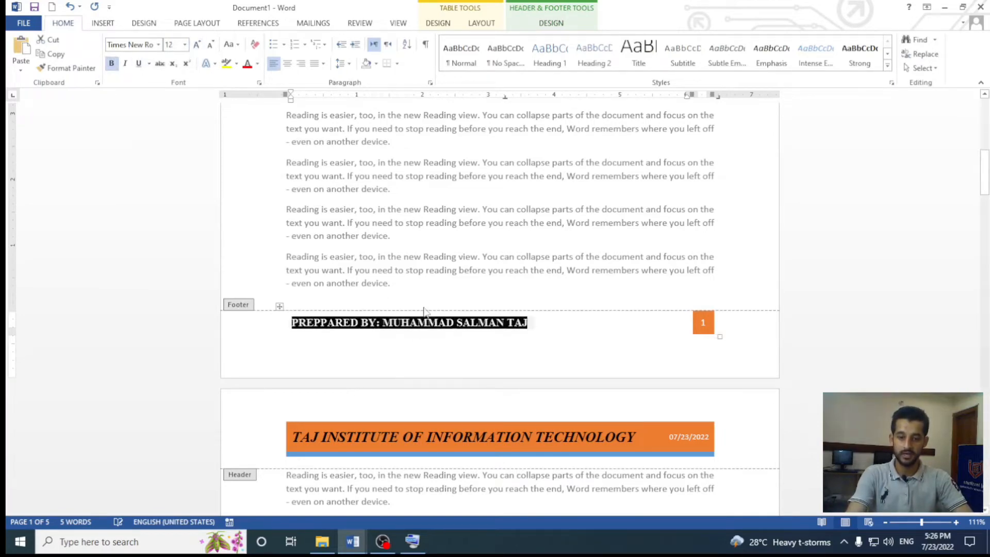
{"action": "left_click", "coordinate": [125, 64]}
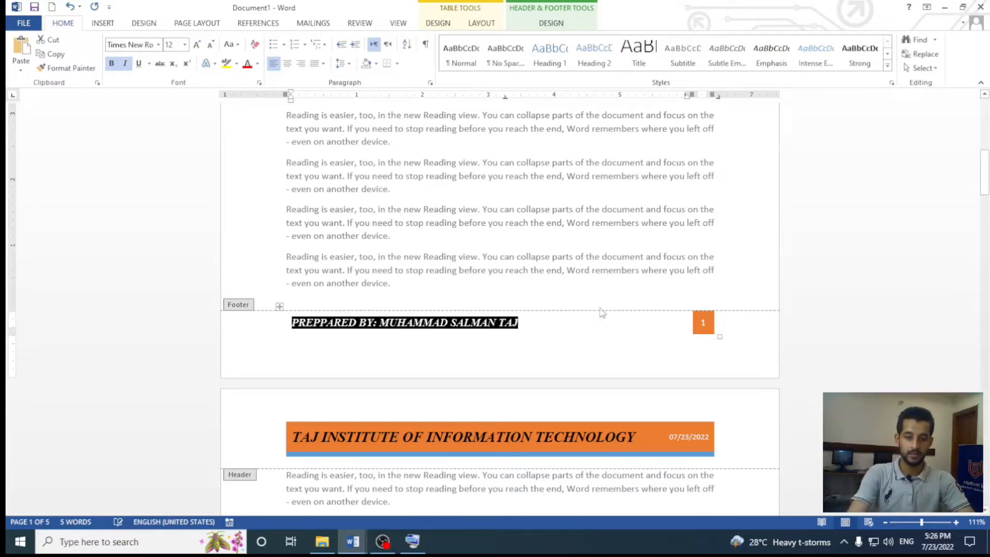
{"action": "left_click", "coordinate": [505, 320]}
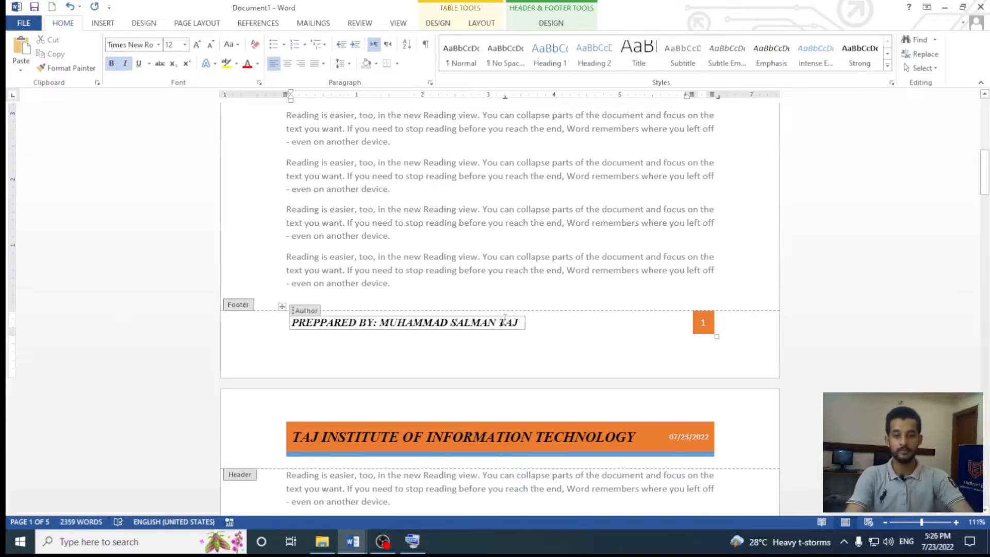
Zoom out to look over the footer on all pages, and return to editing the letter's body text
{"action": "scroll", "coordinate": [621, 256], "scroll_direction": "down", "scroll_amount": 4}
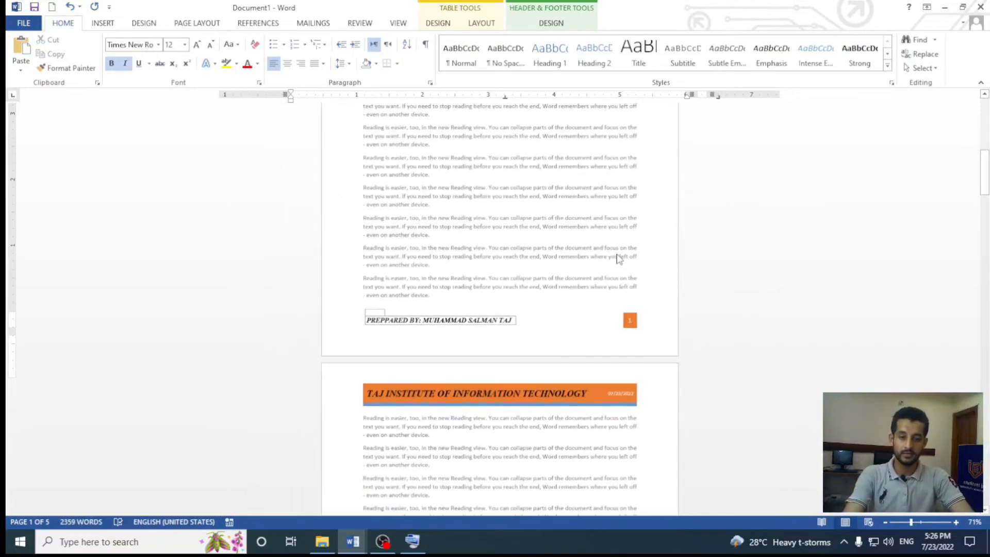
{"action": "scroll", "coordinate": [620, 256], "scroll_direction": "down", "scroll_amount": 2}
{"action": "scroll", "coordinate": [629, 311], "scroll_direction": "down", "scroll_amount": 1}
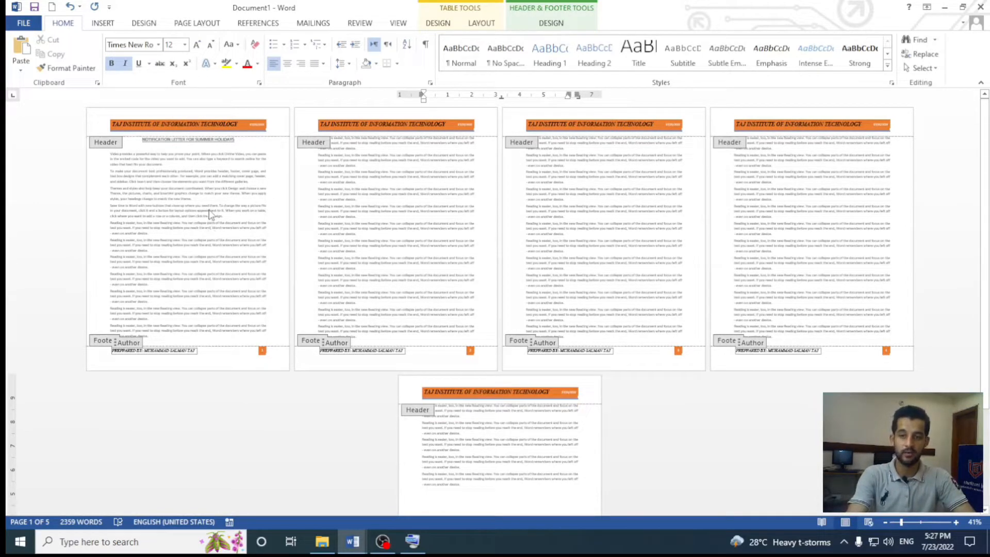
{"action": "double_click", "coordinate": [209, 211]}
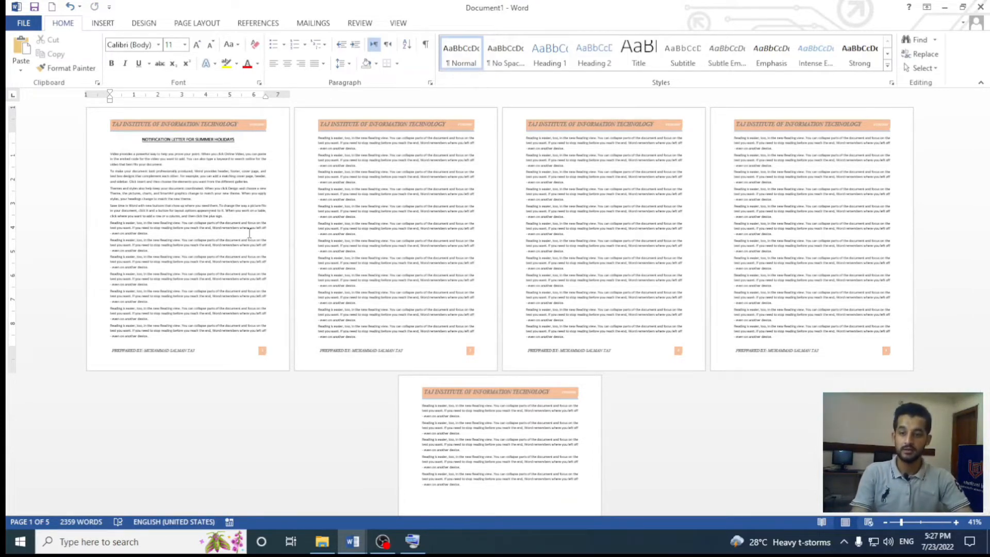
Check the header and footer in the print preview, and return to the document
{"action": "scroll", "coordinate": [249, 233], "scroll_direction": "up", "scroll_amount": 3}
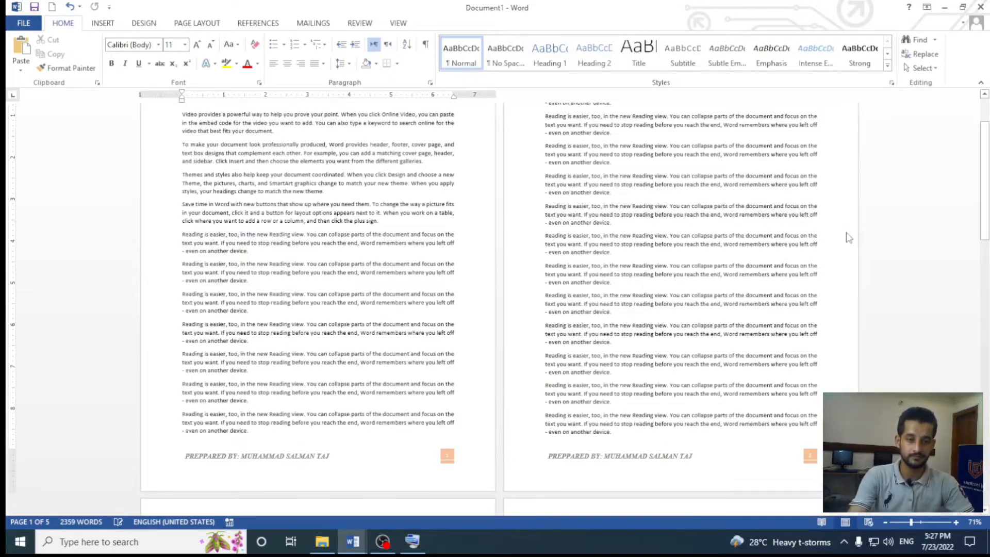
{"action": "key", "text": "ctrl+p"}
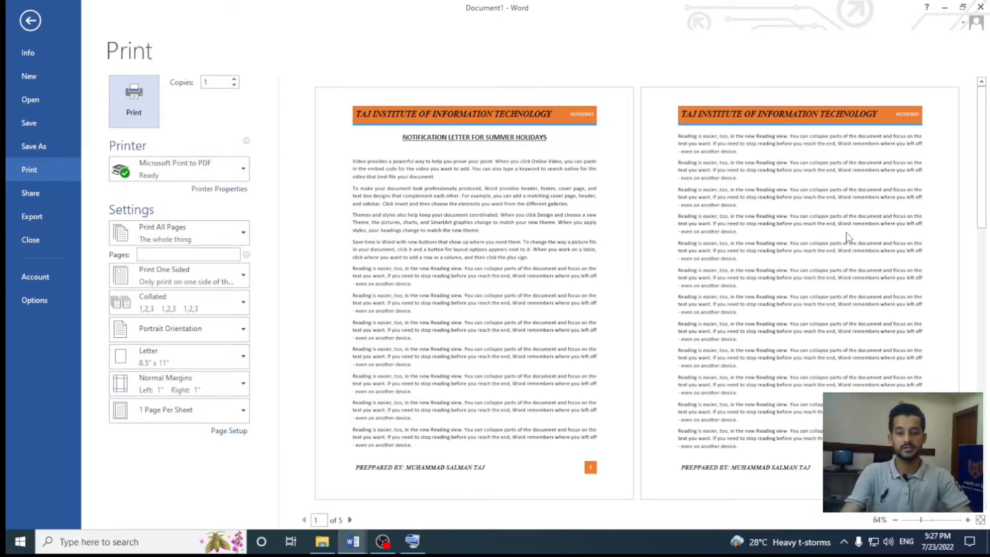
{"action": "key", "text": "Escape"}
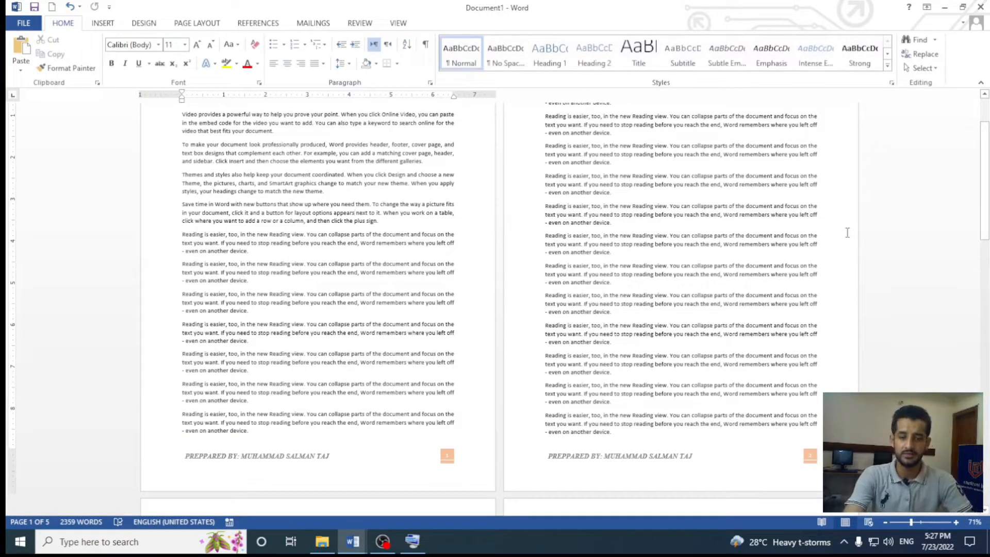
Open the first page's header for editing with the Edit Header command
{"action": "scroll", "coordinate": [766, 243], "scroll_direction": "up", "scroll_amount": 3}
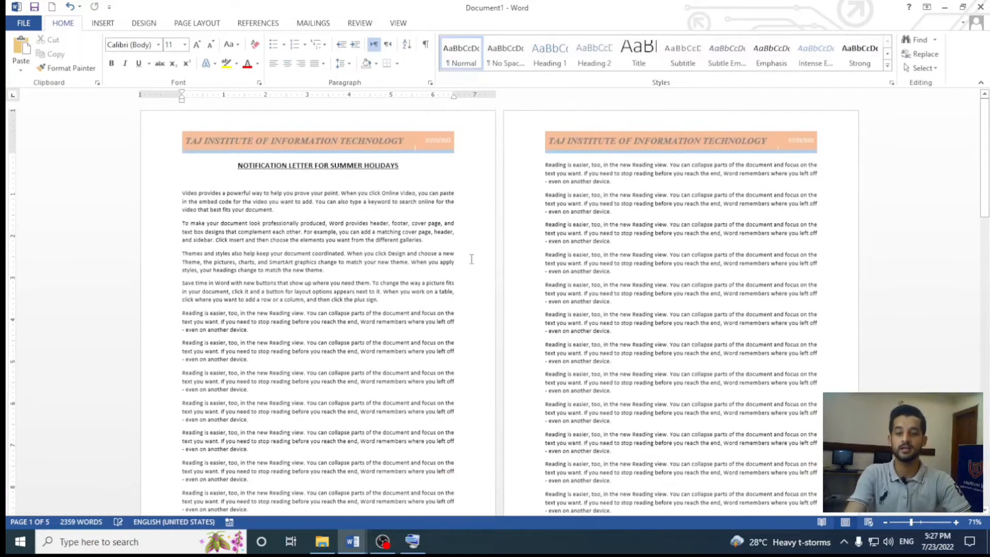
{"action": "scroll", "coordinate": [472, 258], "scroll_direction": "up", "scroll_amount": 3}
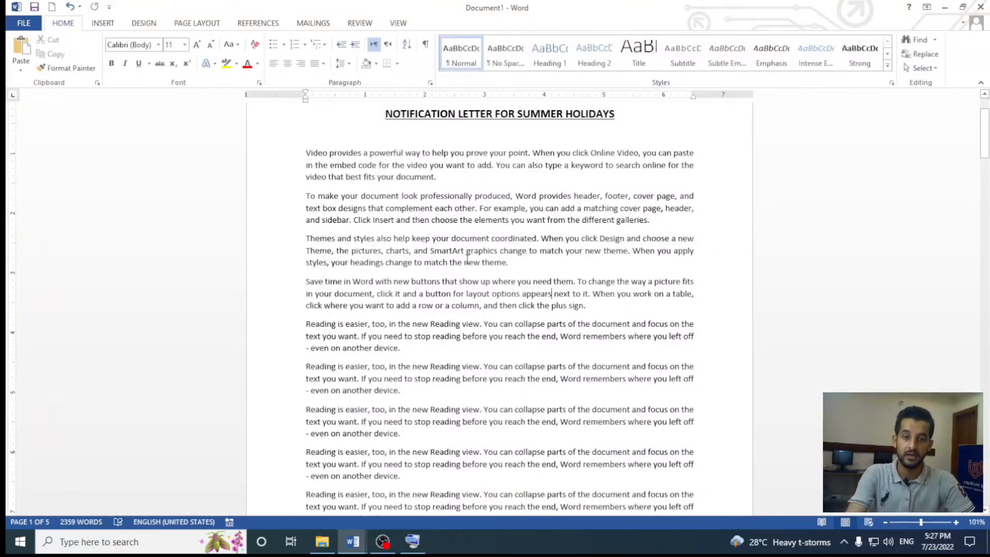
{"action": "scroll", "coordinate": [467, 259], "scroll_direction": "up", "scroll_amount": 2}
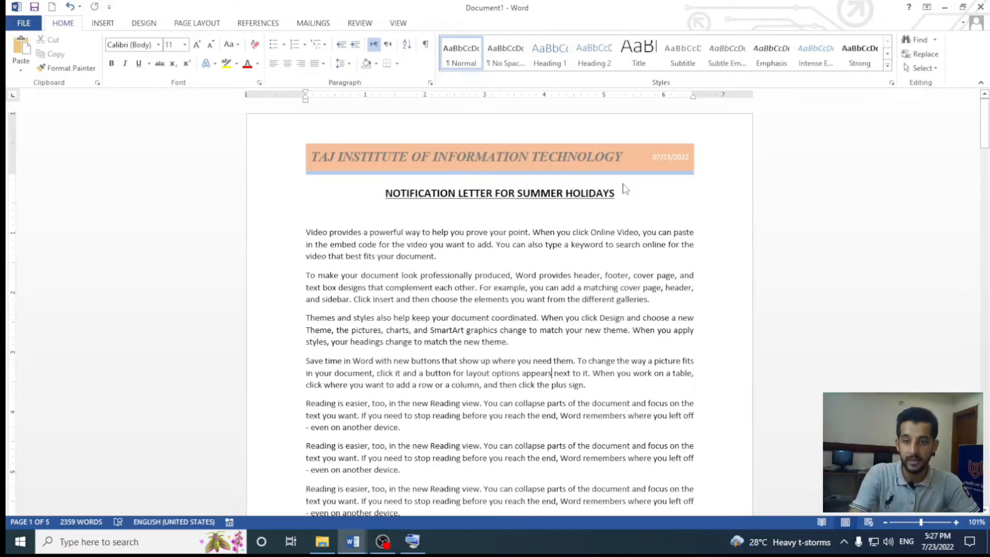
{"action": "double_click", "coordinate": [425, 155]}
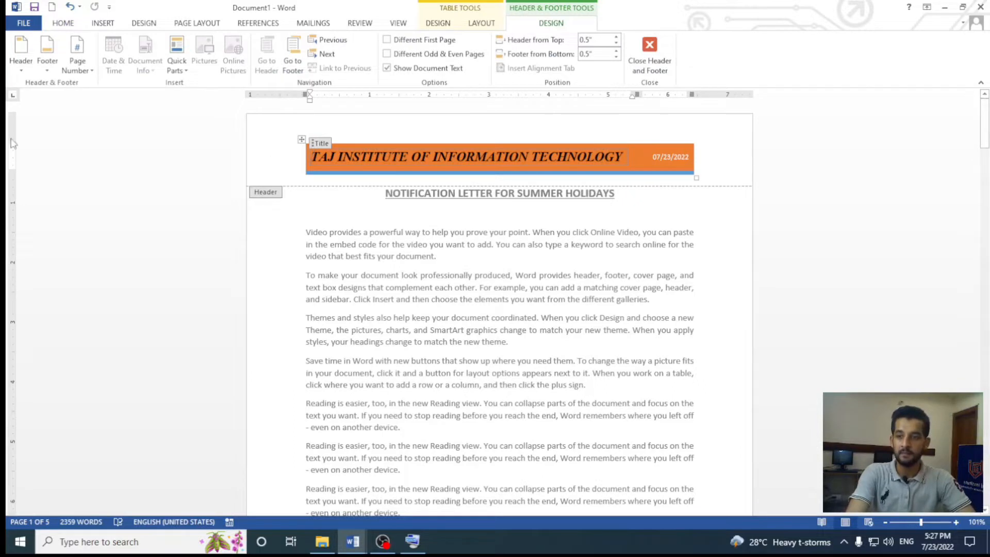
{"action": "left_click", "coordinate": [22, 75]}
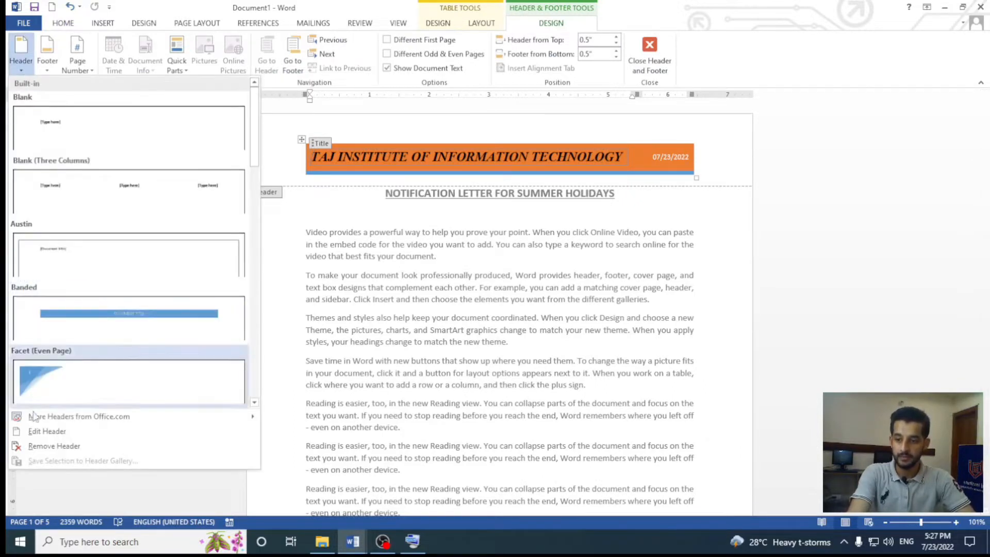
{"action": "left_click", "coordinate": [59, 436]}
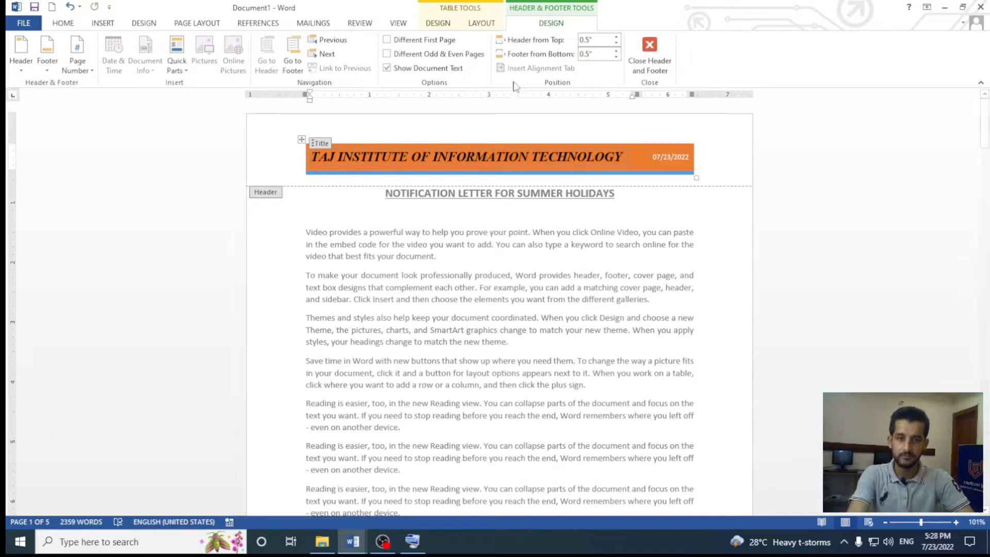
{"action": "left_click", "coordinate": [488, 15]}
{"action": "left_click", "coordinate": [484, 25]}
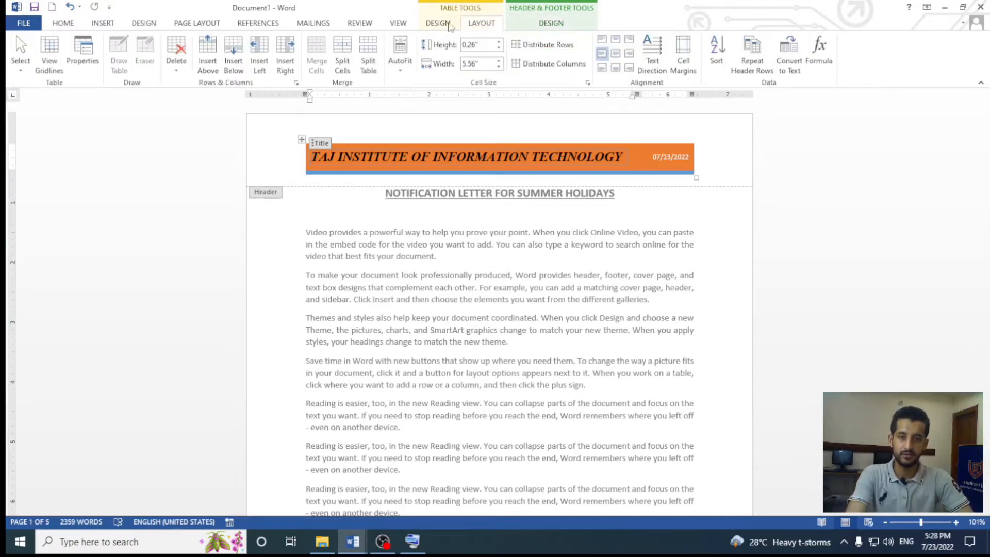
{"action": "left_click", "coordinate": [438, 22]}
{"action": "left_click", "coordinate": [468, 25]}
{"action": "left_click", "coordinate": [453, 25]}
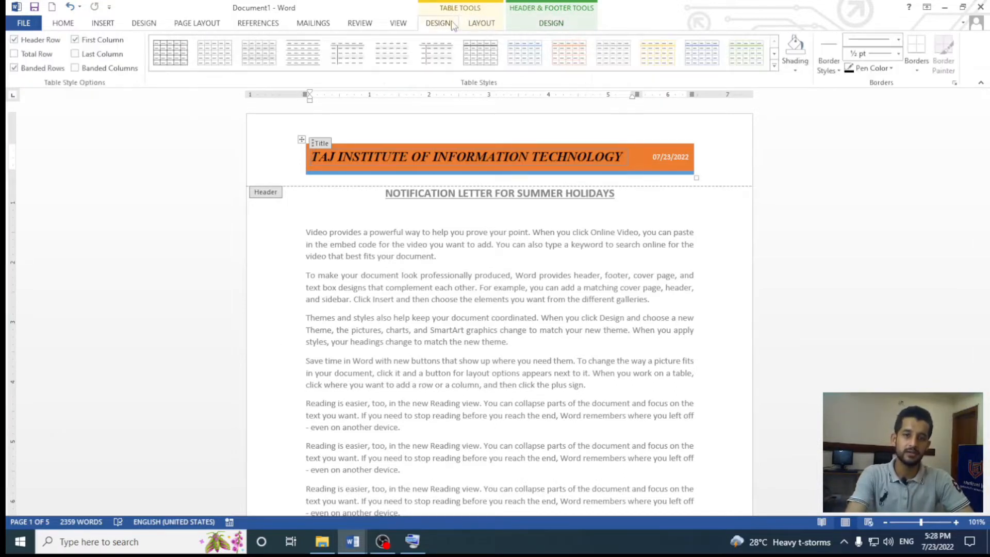
{"action": "left_click", "coordinate": [466, 26]}
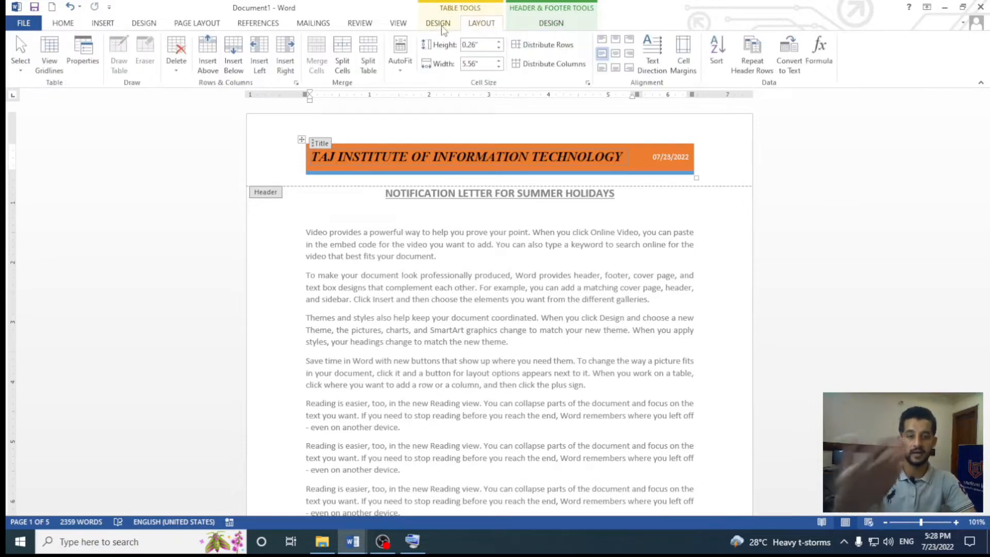
Increase the header's distance from the top of the page to 2.7 inches
{"action": "left_click", "coordinate": [528, 28]}
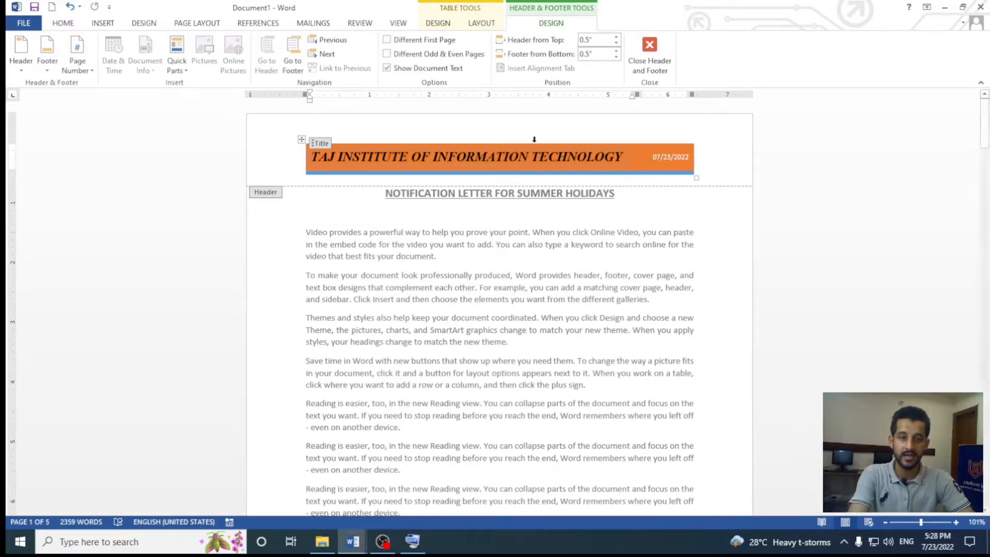
{"action": "left_click", "coordinate": [616, 38]}
{"action": "left_click", "coordinate": [615, 38]}
{"action": "left_click", "coordinate": [616, 38]}
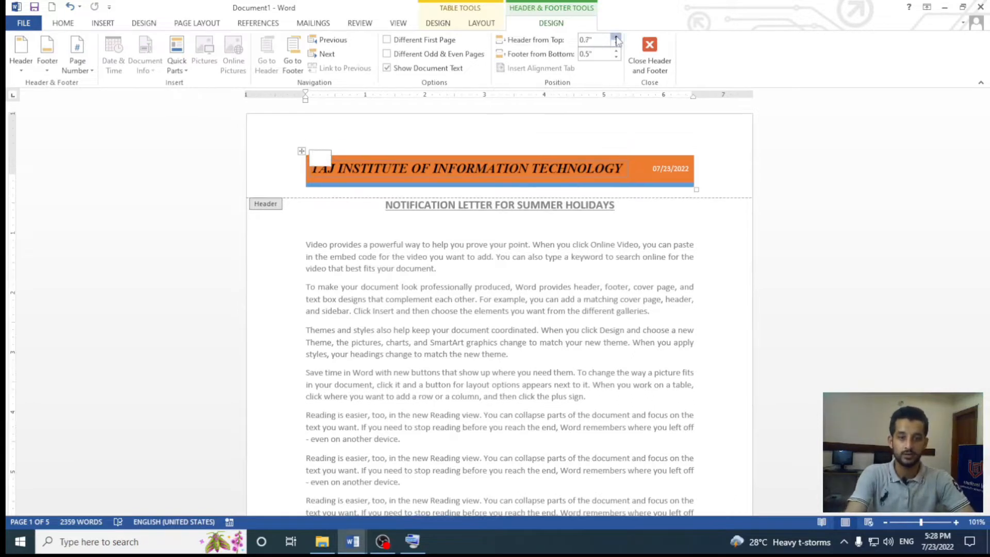
{"action": "left_click", "coordinate": [616, 38]}
{"action": "left_click", "coordinate": [616, 38]}
{"action": "left_click", "coordinate": [616, 38]}
{"action": "left_click", "coordinate": [616, 38]}
{"action": "left_click", "coordinate": [616, 38]}
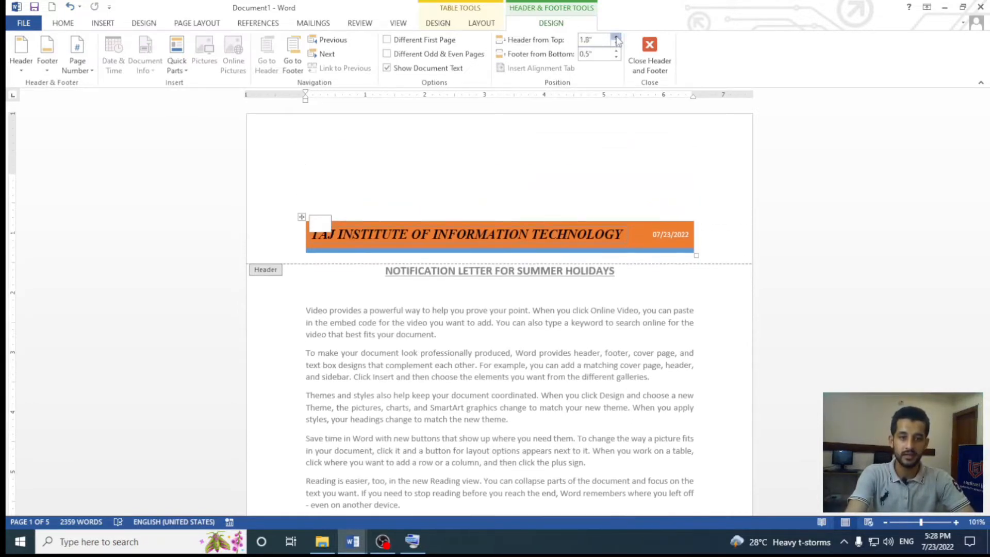
{"action": "left_click", "coordinate": [616, 38]}
{"action": "left_click", "coordinate": [616, 38]}
{"action": "left_click", "coordinate": [616, 38]}
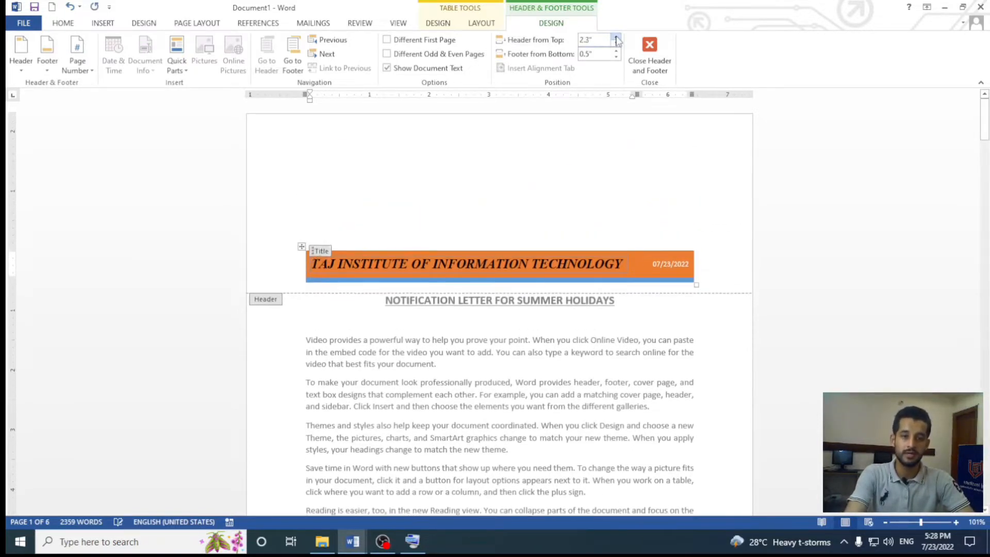
{"action": "left_click", "coordinate": [616, 38]}
{"action": "left_click", "coordinate": [616, 38]}
{"action": "left_click", "coordinate": [616, 38]}
{"action": "left_click", "coordinate": [616, 38]}
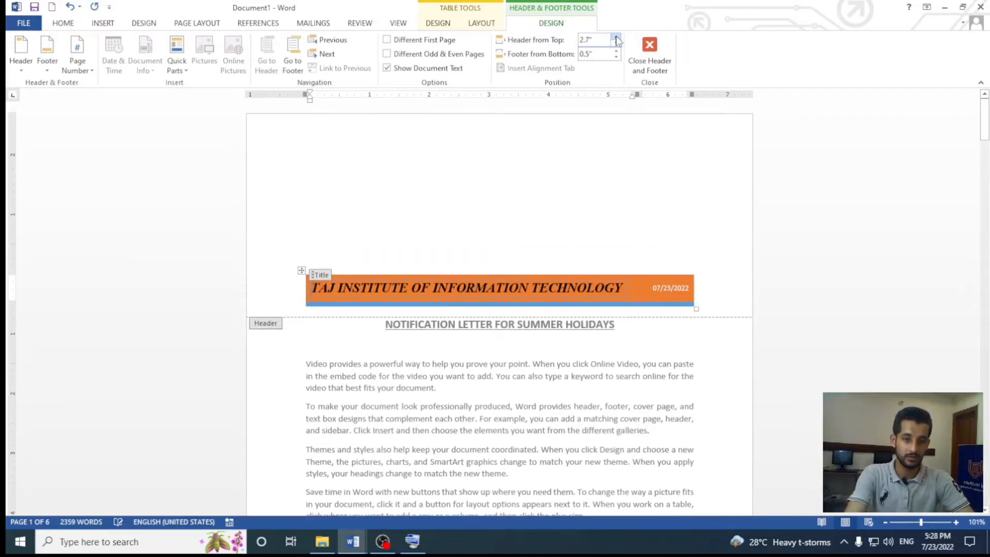
Reduce the header's distance from the top of the page to 0.5 inches
{"action": "scroll", "coordinate": [621, 283], "scroll_direction": "down", "scroll_amount": 7}
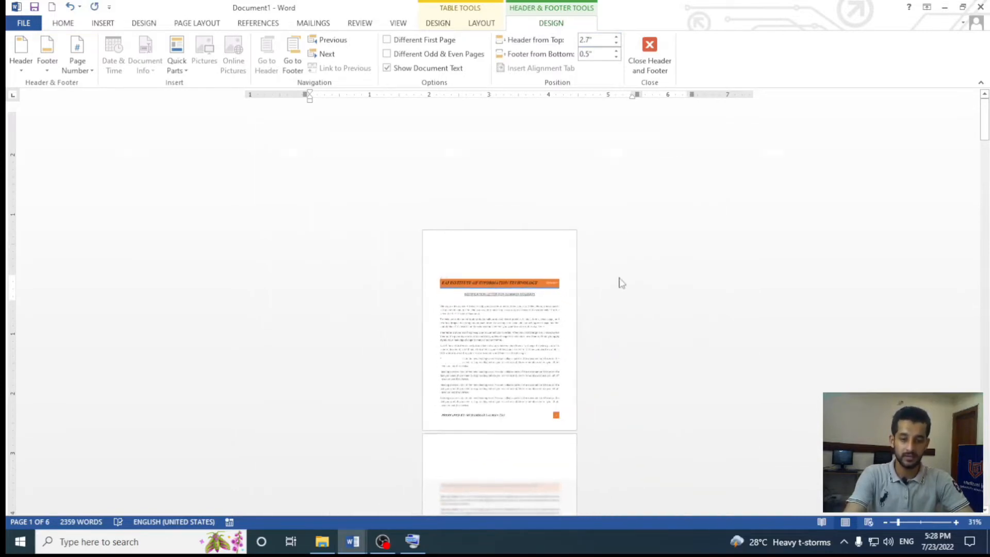
{"action": "left_click", "coordinate": [616, 45]}
{"action": "left_click", "coordinate": [617, 45]}
{"action": "left_click", "coordinate": [617, 46]}
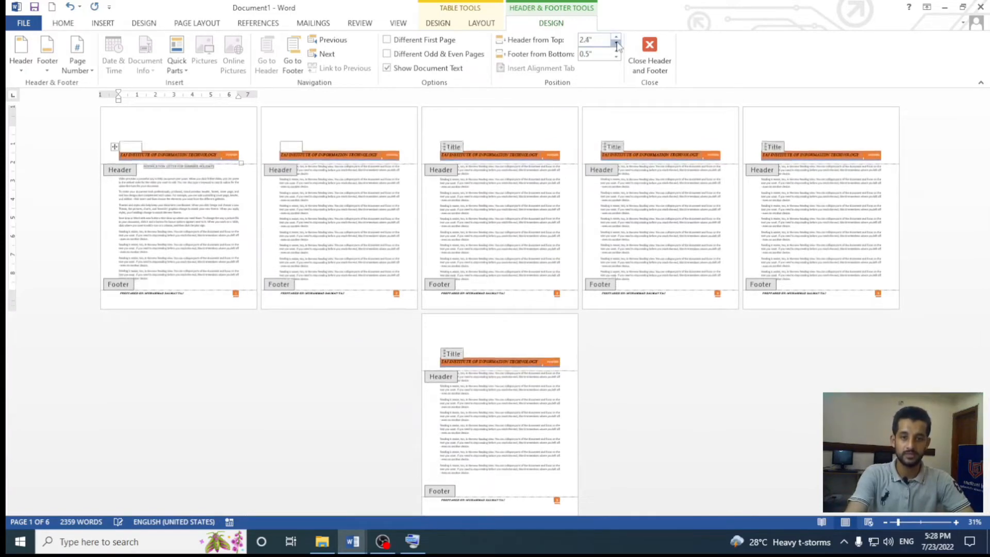
{"action": "left_click", "coordinate": [617, 45]}
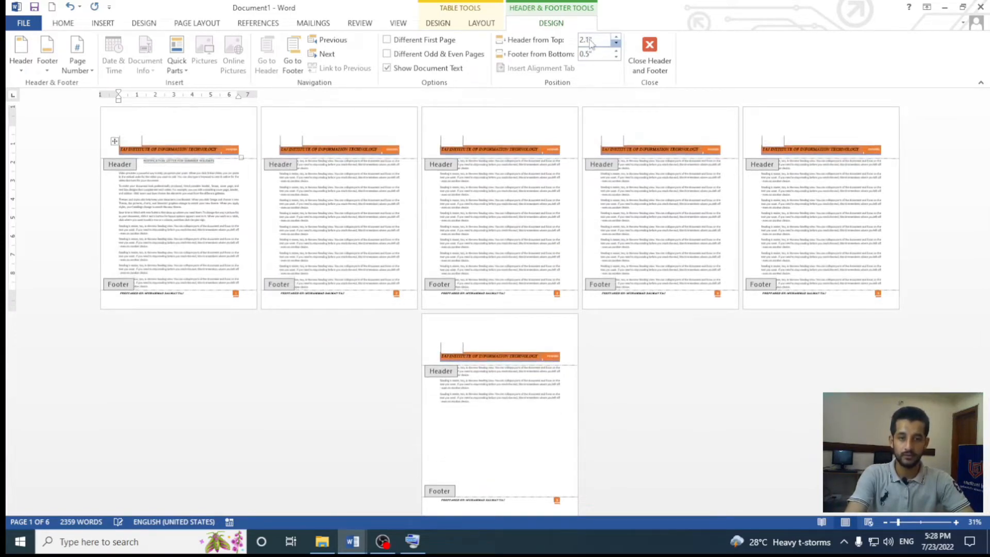
{"action": "left_click", "coordinate": [616, 43]}
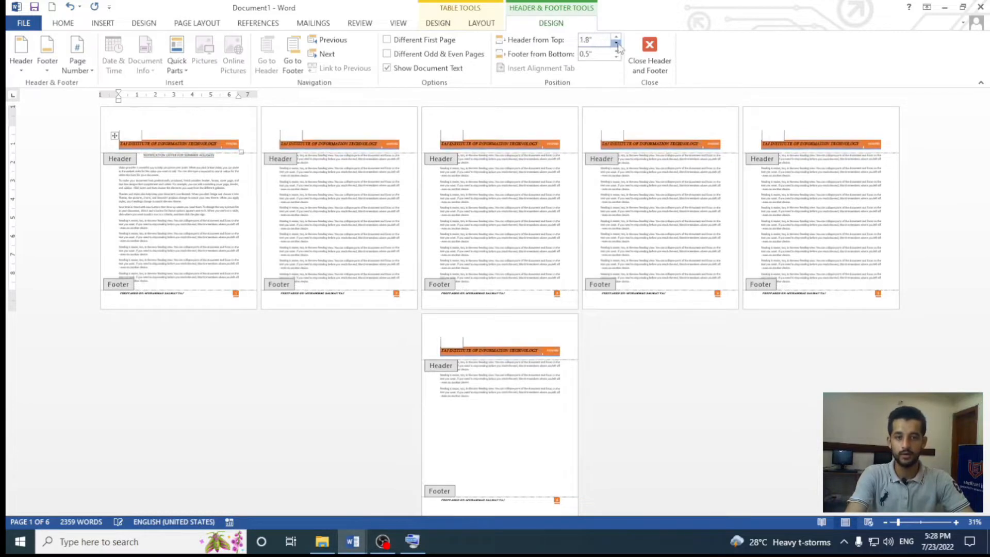
{"action": "left_click", "coordinate": [617, 43]}
{"action": "left_click", "coordinate": [617, 43]}
{"action": "left_click", "coordinate": [616, 43]}
{"action": "left_click", "coordinate": [616, 43]}
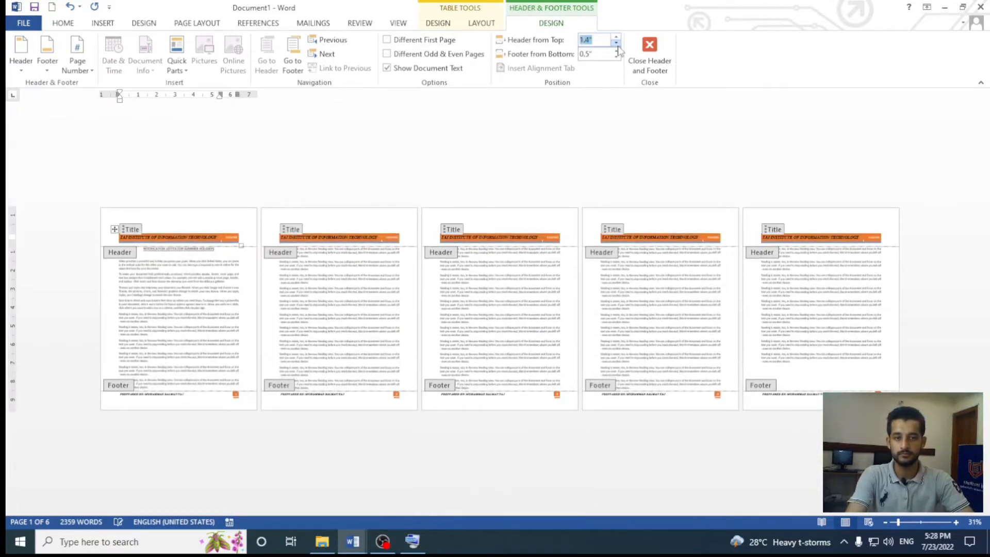
{"action": "type", "text": "1"}
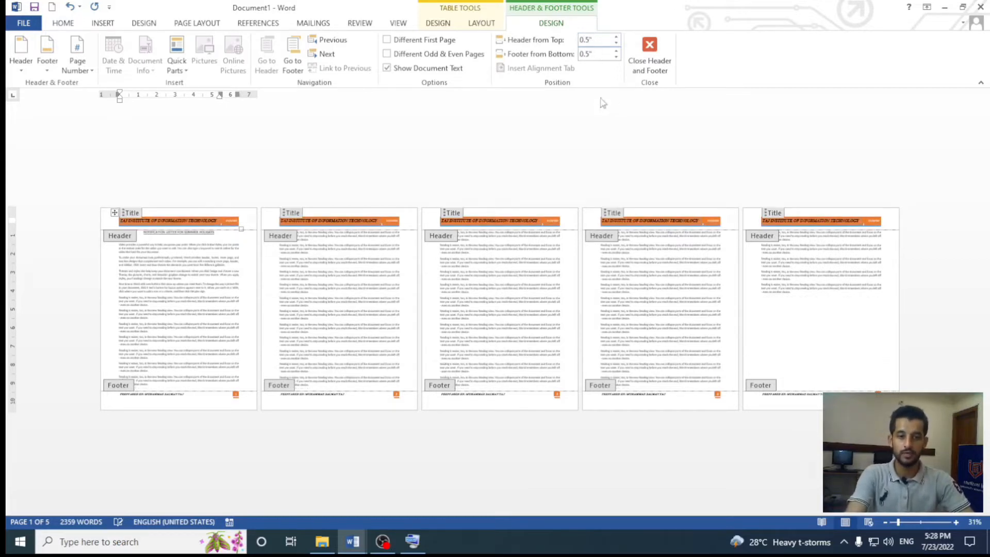
Set the footer's distance from the bottom of the page to 1 inch
{"action": "left_click", "coordinate": [616, 51]}
{"action": "left_click", "coordinate": [616, 50]}
{"action": "left_click", "coordinate": [616, 50]}
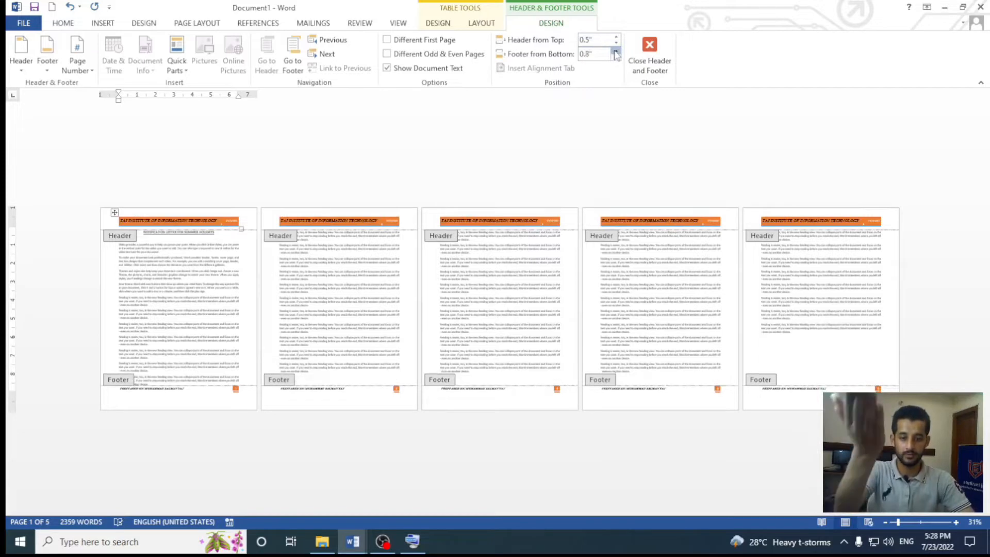
{"action": "left_click", "coordinate": [616, 50]}
{"action": "left_click", "coordinate": [616, 51]}
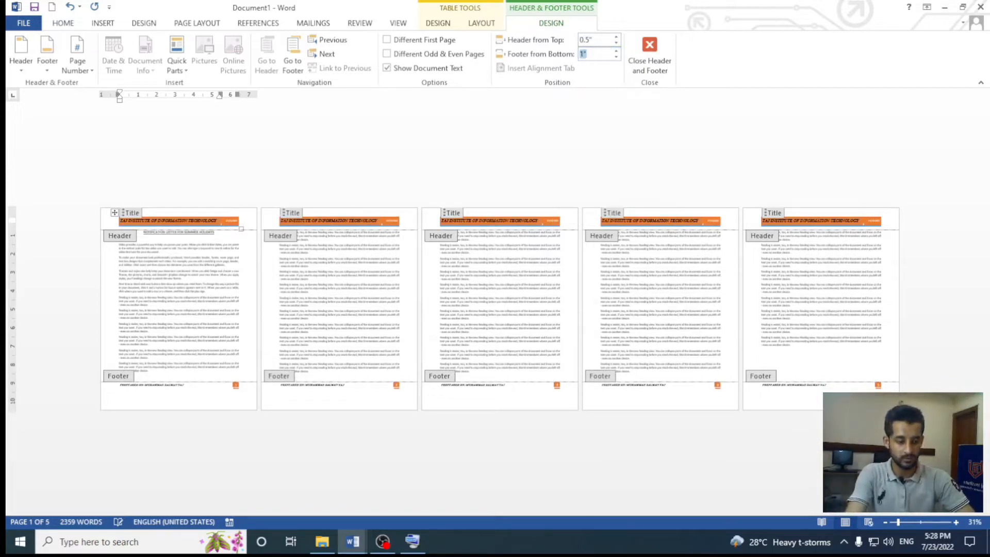
Set the footer's distance from the bottom of the page to 0.5 inches
{"action": "type", "text": "0.5"}
{"action": "key", "text": "Return"}
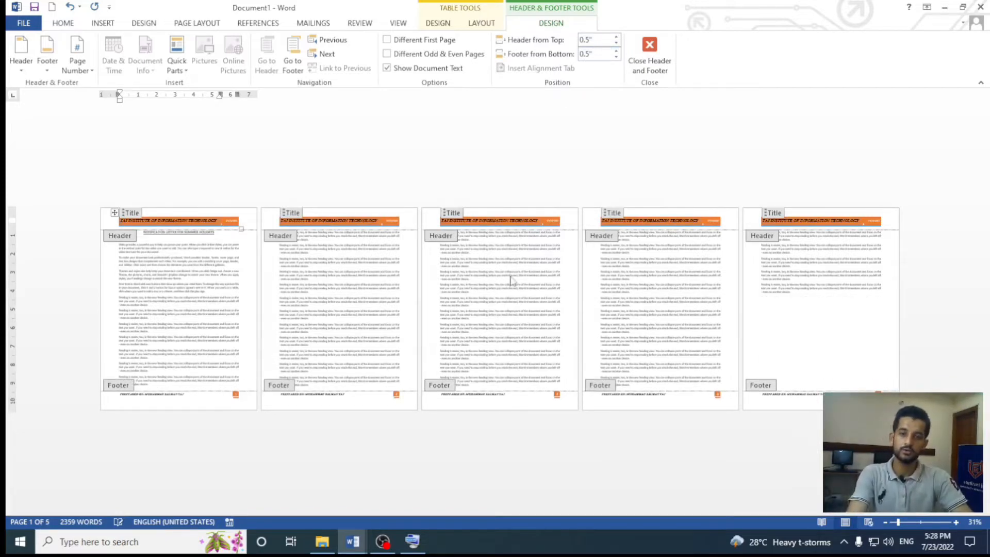
Jump back and forth between the first page's header and footer with the Go to Footer and Go to Header commands
{"action": "scroll", "coordinate": [507, 307], "scroll_direction": "up", "scroll_amount": 3, "text": "ctrl"}
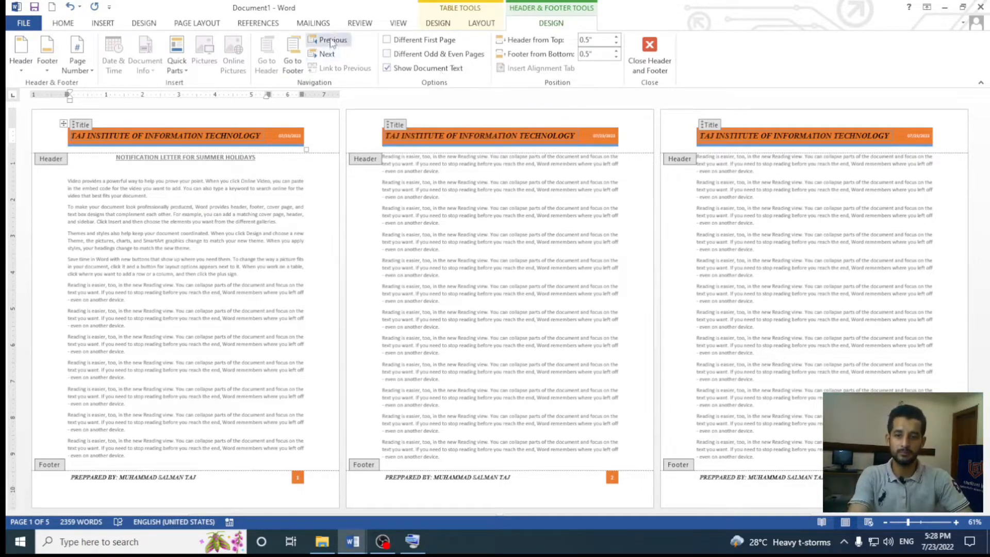
{"action": "left_click", "coordinate": [298, 74]}
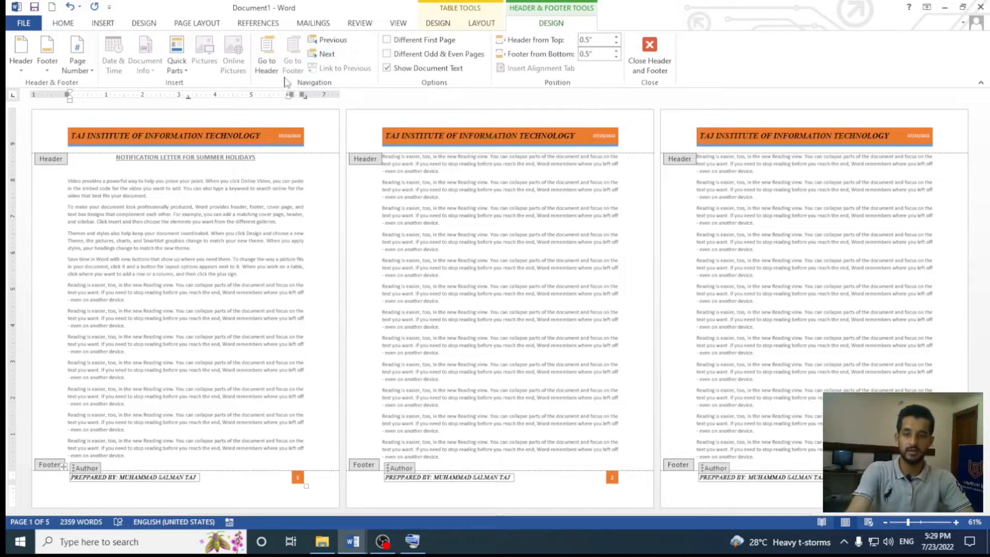
{"action": "left_click", "coordinate": [266, 59]}
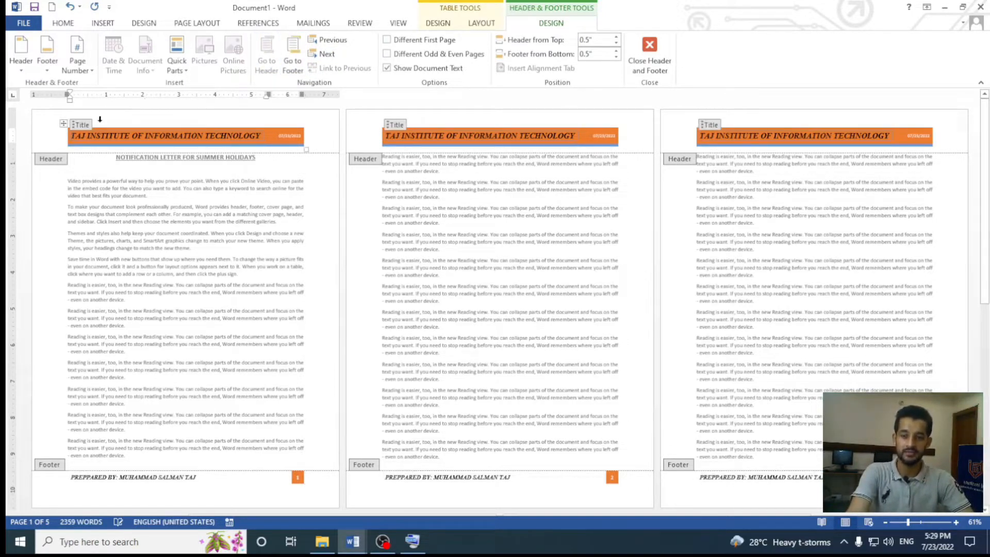
{"action": "left_click", "coordinate": [292, 61]}
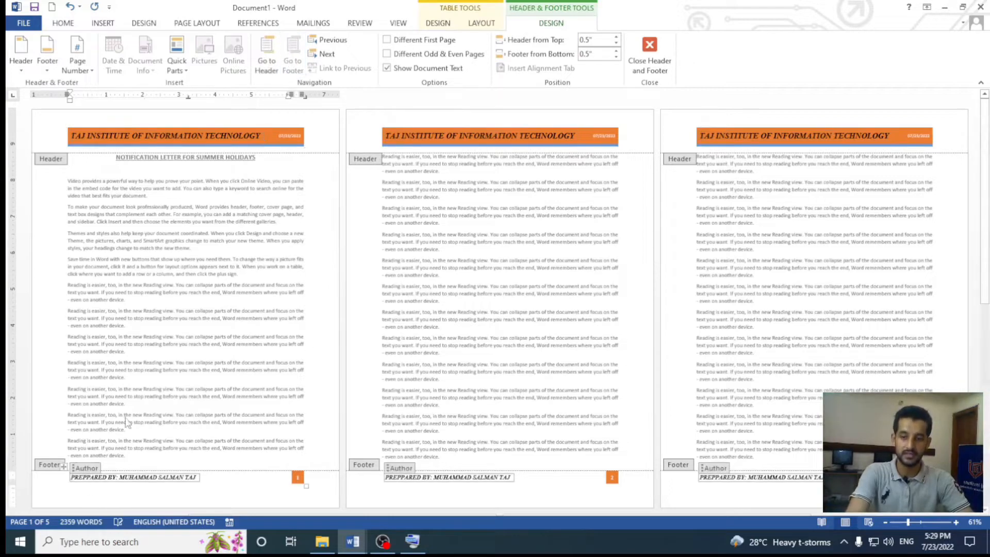
{"action": "scroll", "coordinate": [205, 298], "scroll_direction": "up", "scroll_amount": 4}
{"action": "scroll", "coordinate": [276, 171], "scroll_direction": "up", "scroll_amount": 5}
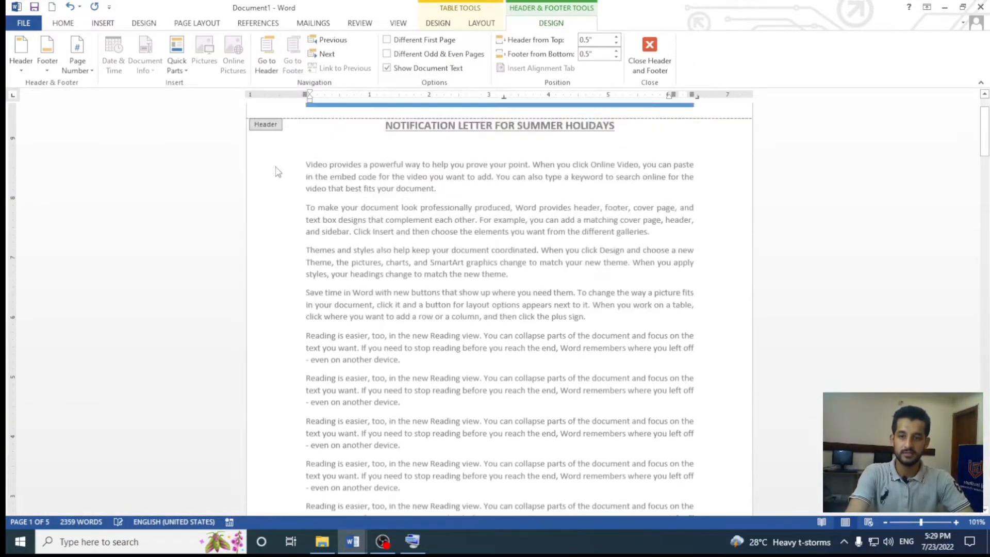
{"action": "left_click", "coordinate": [274, 170]}
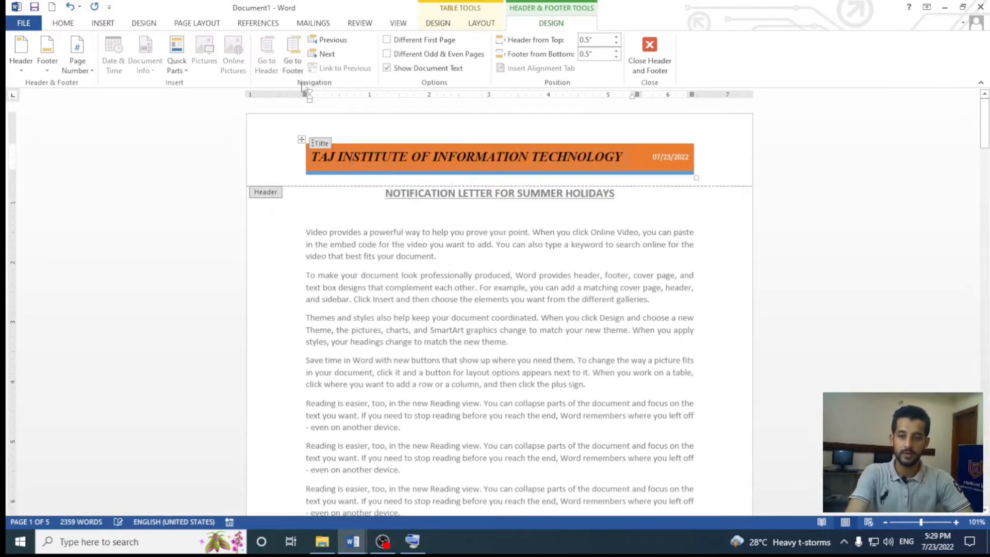
{"action": "left_click", "coordinate": [292, 60]}
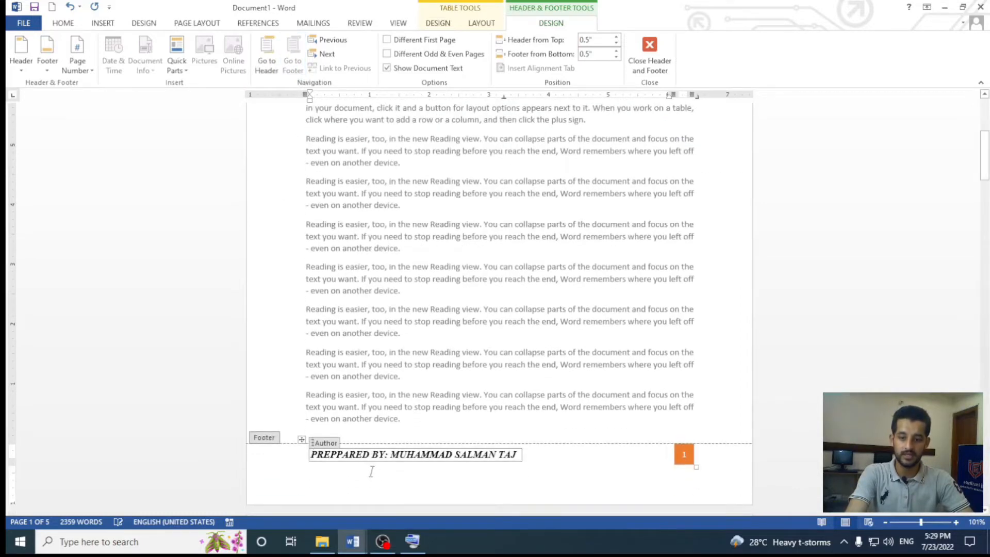
{"action": "left_click", "coordinate": [267, 61]}
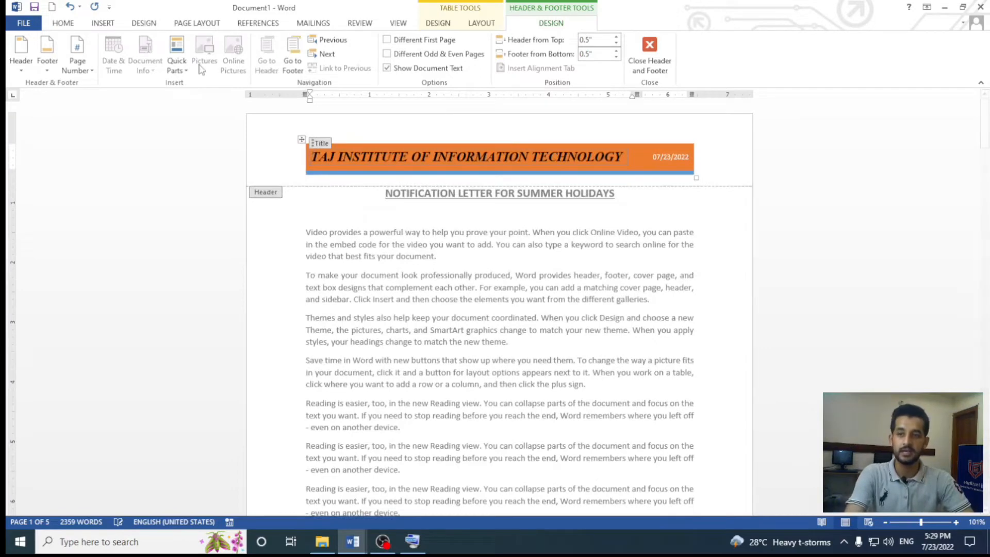
Look over the Quick Parts options and the built-in header and footer galleries, including their edit and remove commands
{"action": "left_click", "coordinate": [179, 76]}
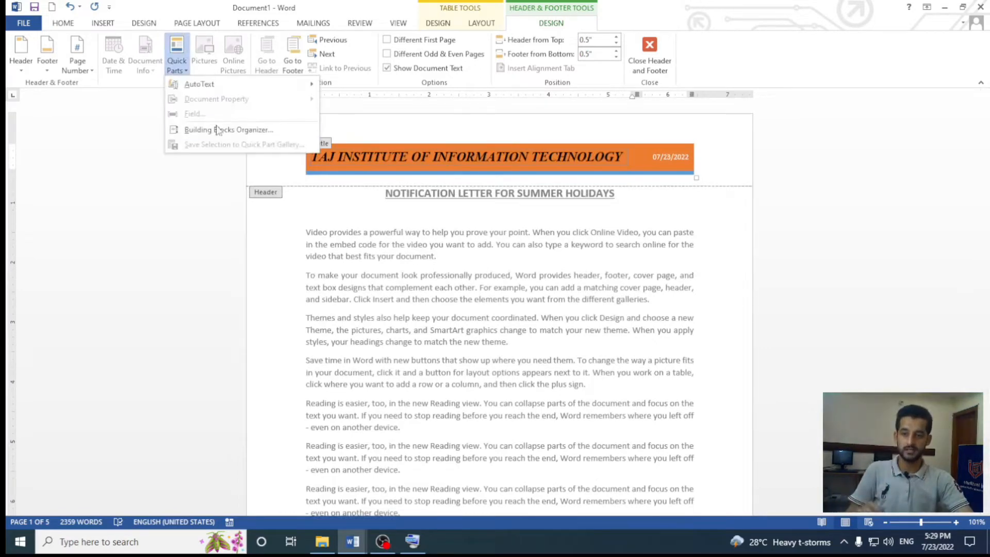
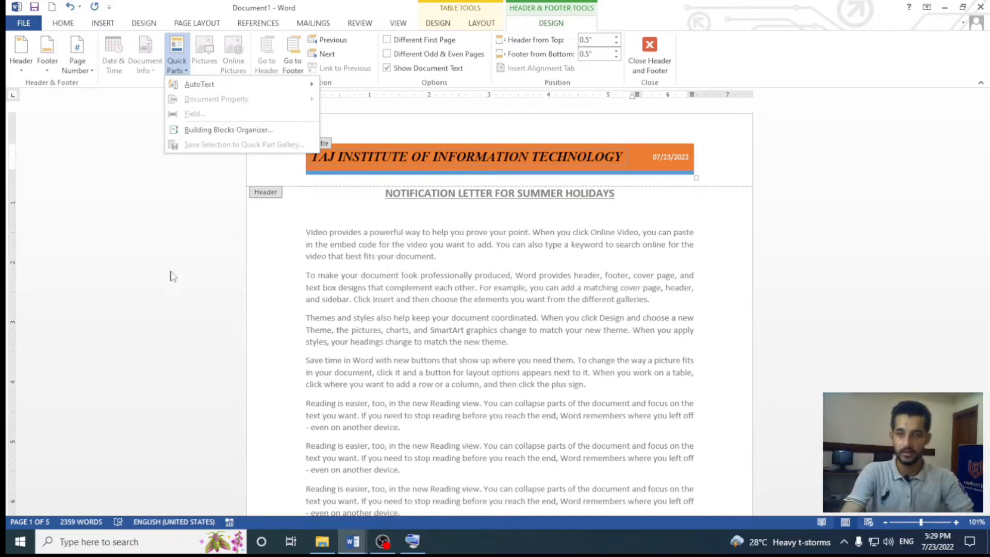
{"action": "left_click", "coordinate": [406, 268]}
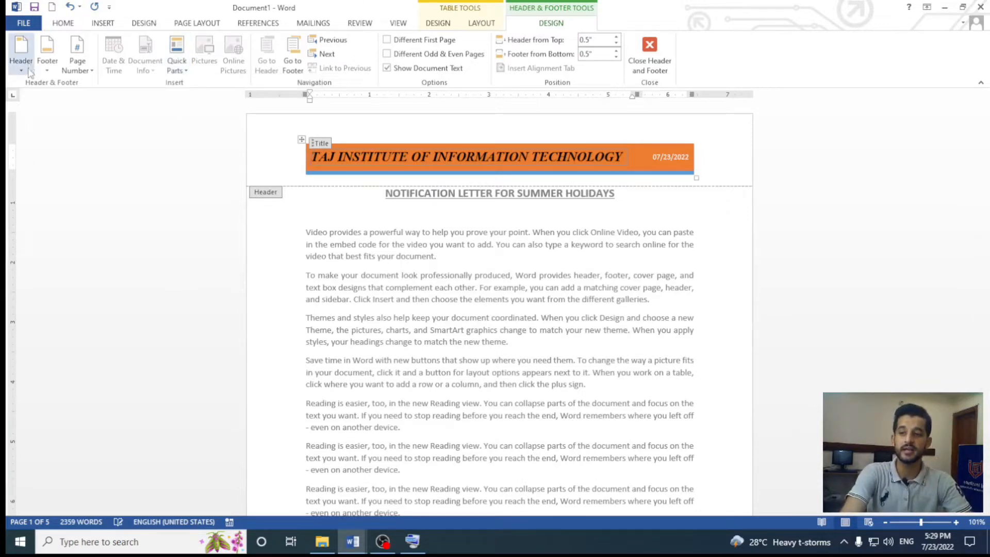
{"action": "left_click", "coordinate": [301, 171]}
{"action": "key", "text": "ctrl+z"}
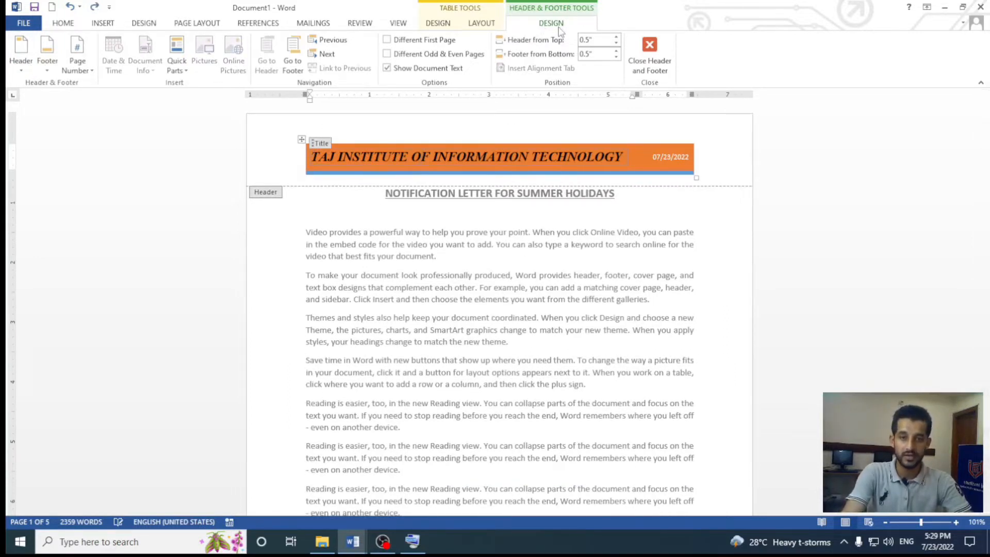
{"action": "left_click", "coordinate": [22, 62]}
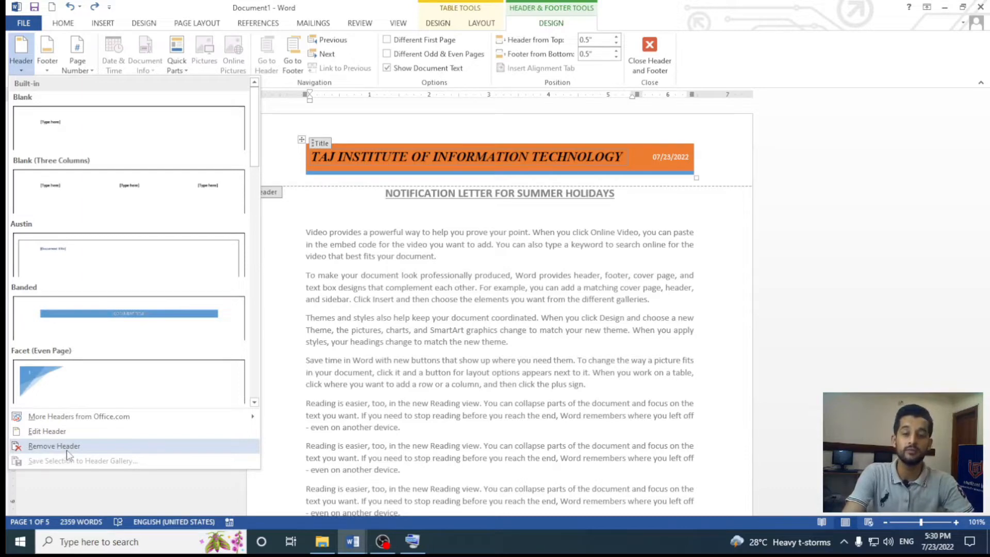
{"action": "left_click", "coordinate": [47, 56]}
{"action": "left_click", "coordinate": [47, 56]}
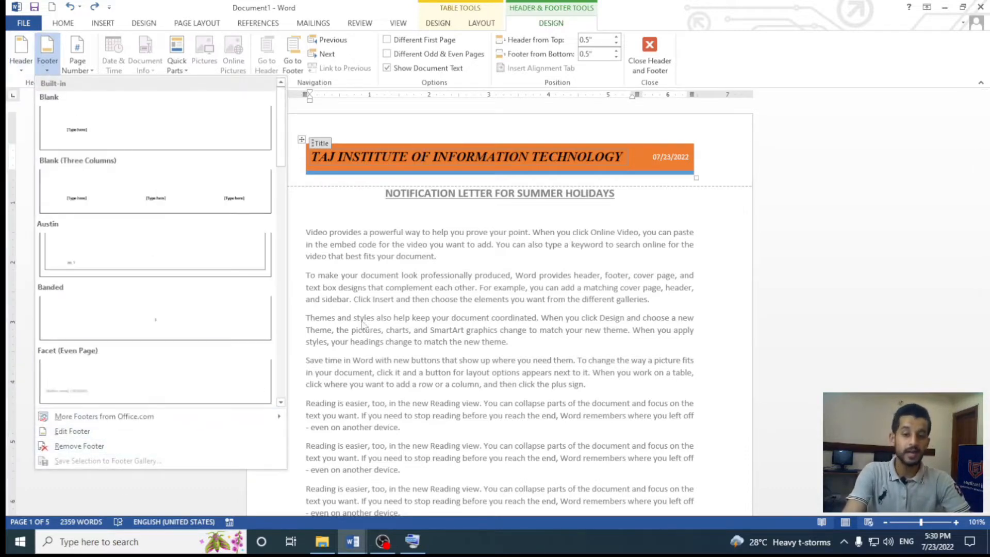
Leave header editing to return to the body text and bring the On-Screen Keyboard into view over the page
{"action": "left_click", "coordinate": [390, 288]}
{"action": "double_click", "coordinate": [389, 253]}
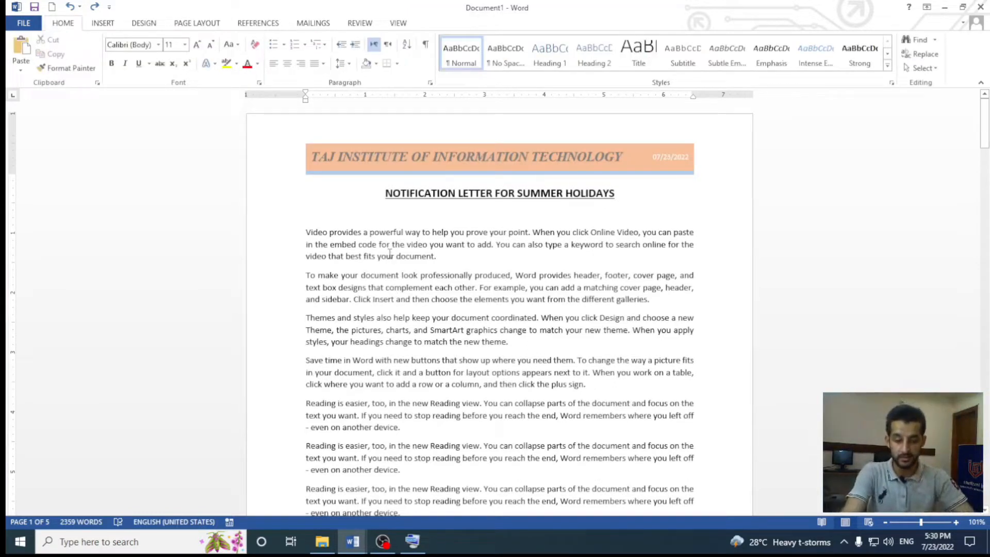
{"action": "left_click", "coordinate": [410, 549]}
{"action": "left_click_drag", "start_coordinate": [435, 132], "coordinate": [573, 237]}
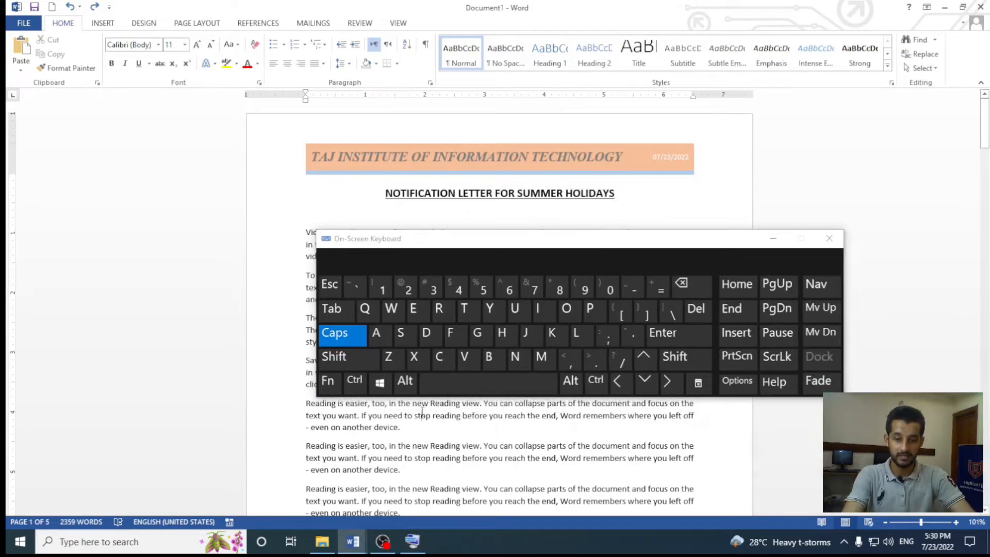
Place the cursor in the letter's title and call up the Header gallery with access keys on the On-Screen Keyboard
{"action": "left_click", "coordinate": [418, 194]}
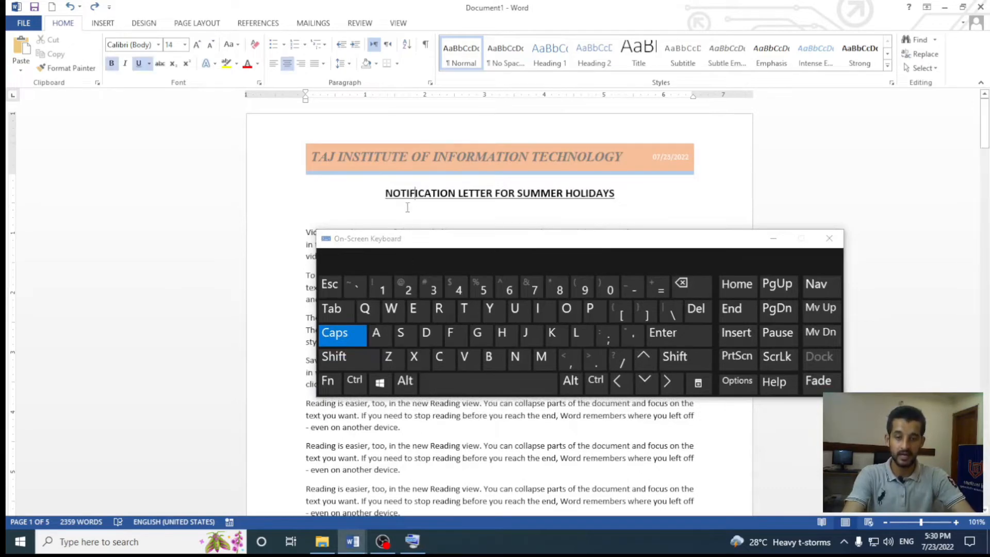
{"action": "left_click", "coordinate": [407, 381]}
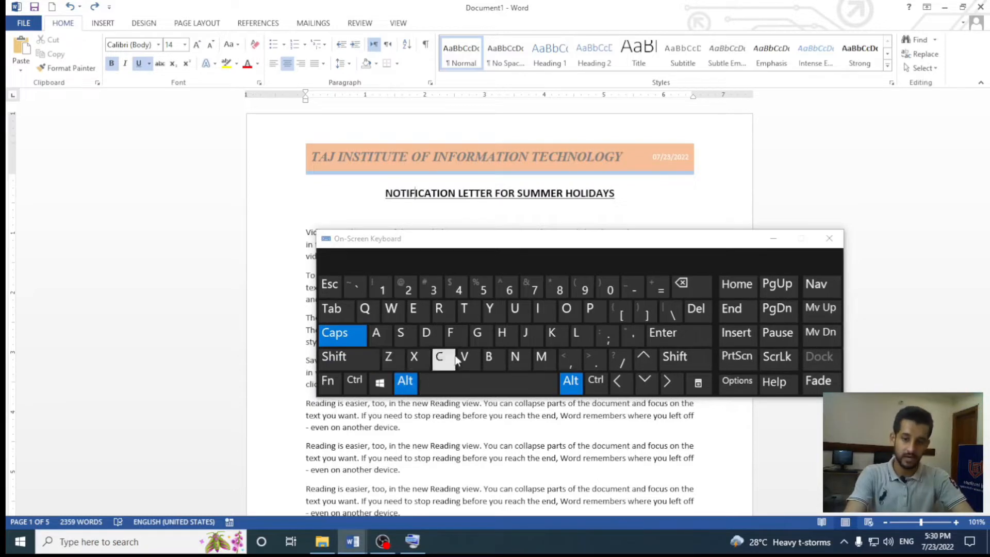
{"action": "left_click", "coordinate": [517, 366]}
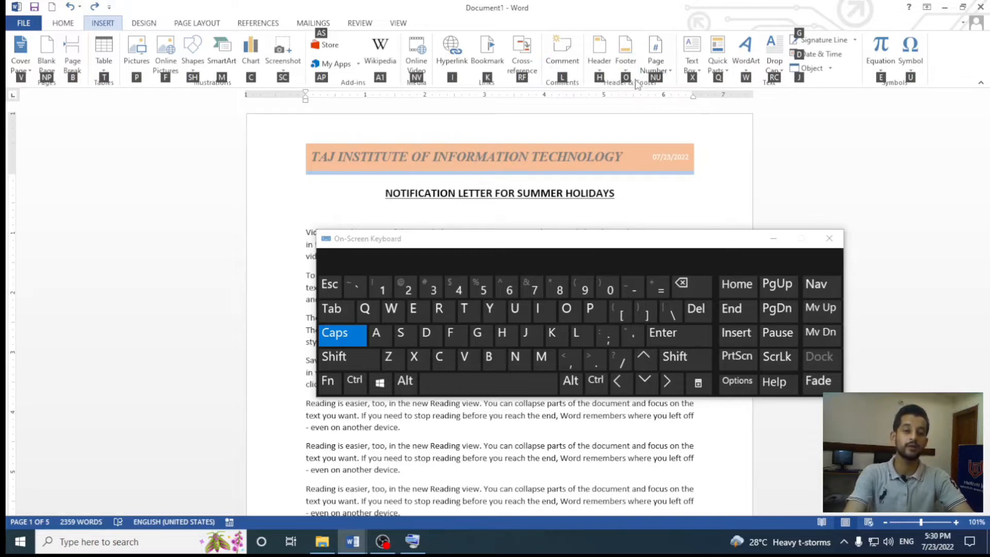
{"action": "left_click", "coordinate": [505, 334]}
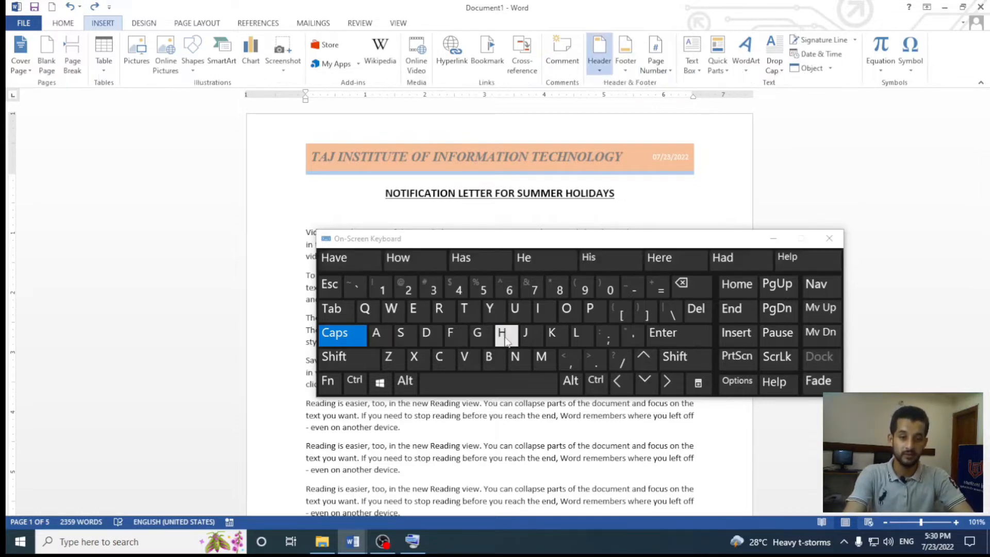
Move the On-Screen Keyboard clear of the header options and use it to open the built-in header gallery from the body text
{"action": "left_click_drag", "start_coordinate": [617, 245], "coordinate": [410, 194]}
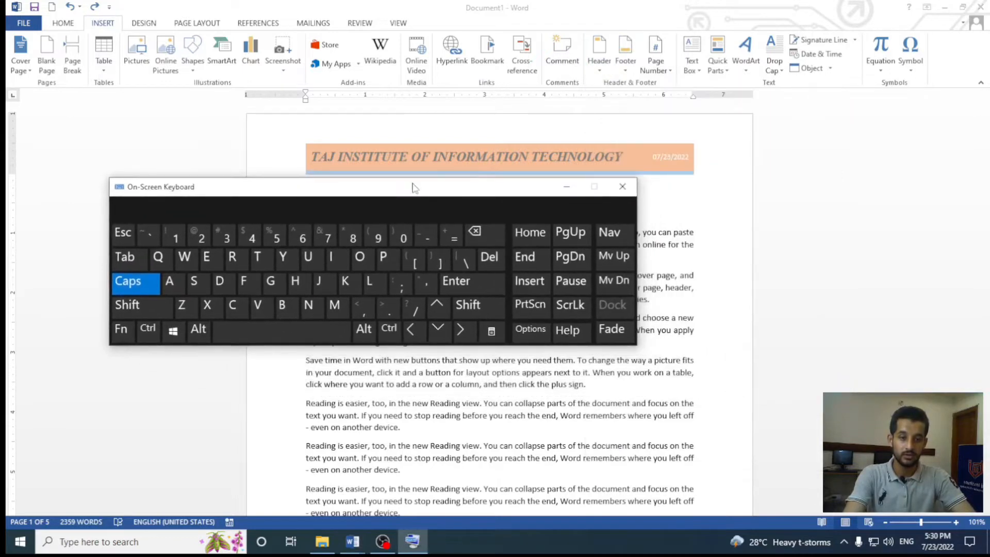
{"action": "left_click", "coordinate": [203, 335]}
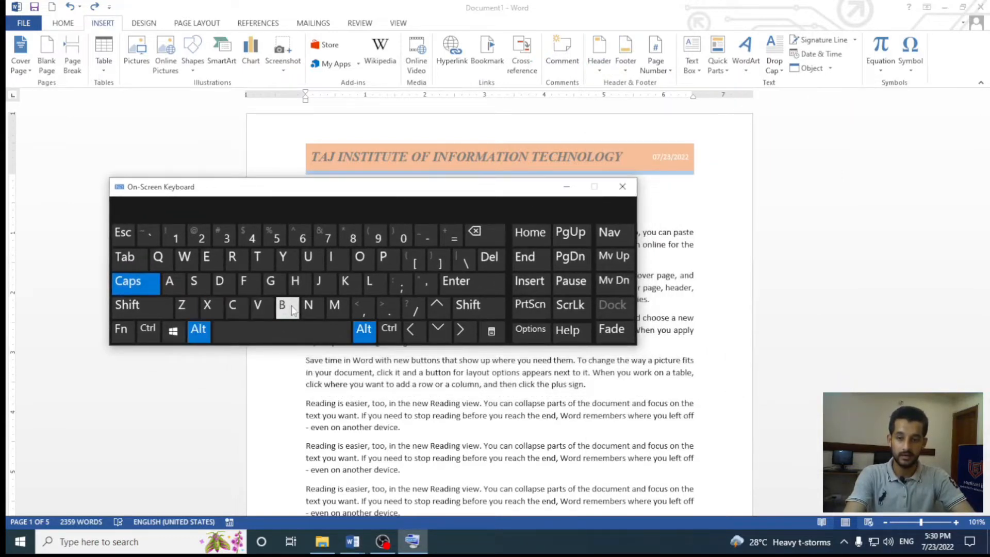
{"action": "left_click", "coordinate": [309, 307]}
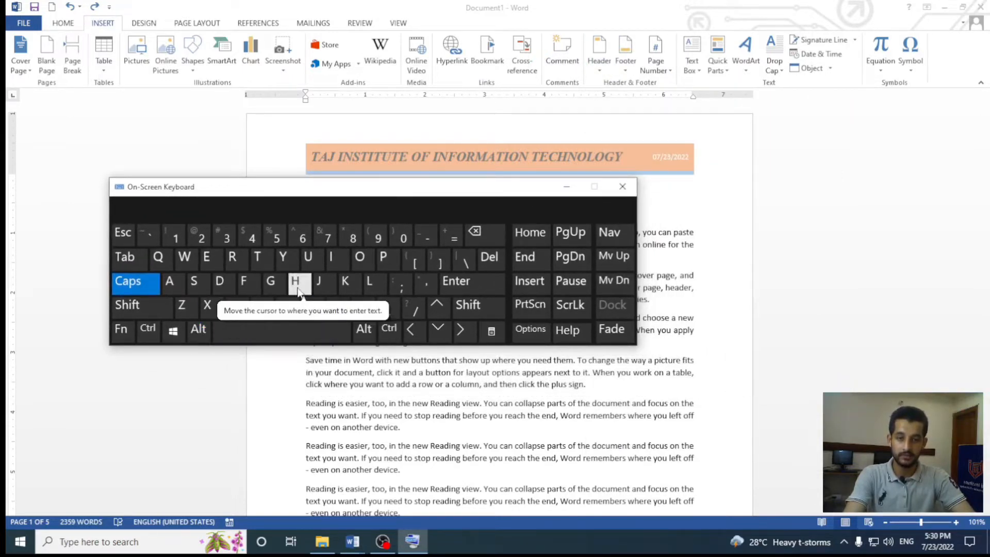
{"action": "left_click", "coordinate": [585, 384]}
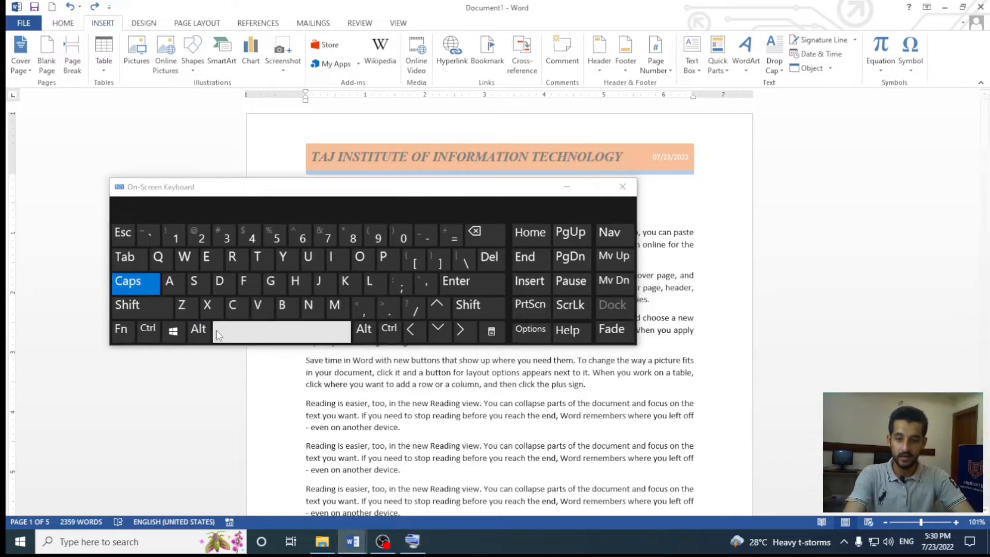
{"action": "left_click", "coordinate": [200, 331]}
{"action": "left_click", "coordinate": [308, 305]}
{"action": "left_click", "coordinate": [295, 281]}
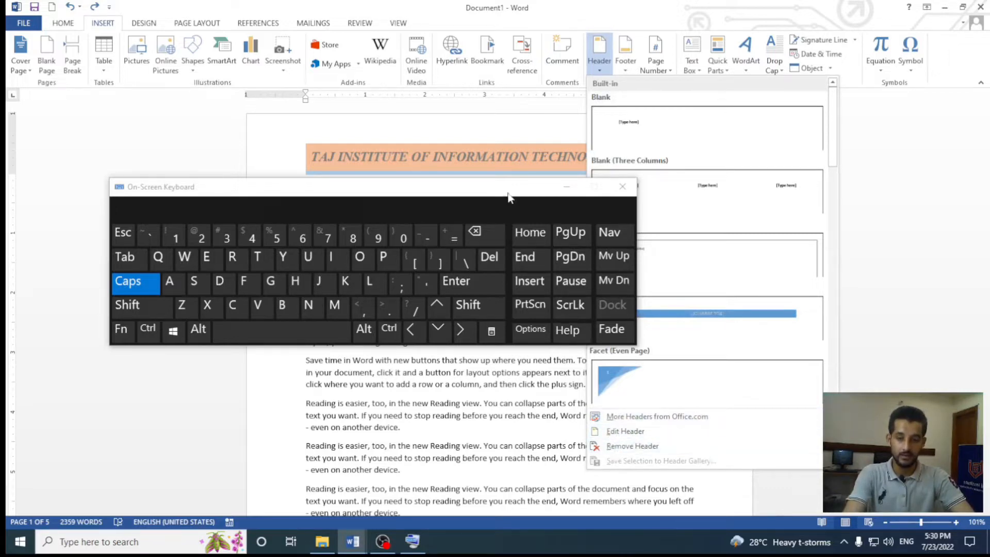
Minimize the On-Screen Keyboard and open the Header gallery with the physical keyboard's access keys to view its command shortcuts
{"action": "left_click", "coordinate": [566, 187]}
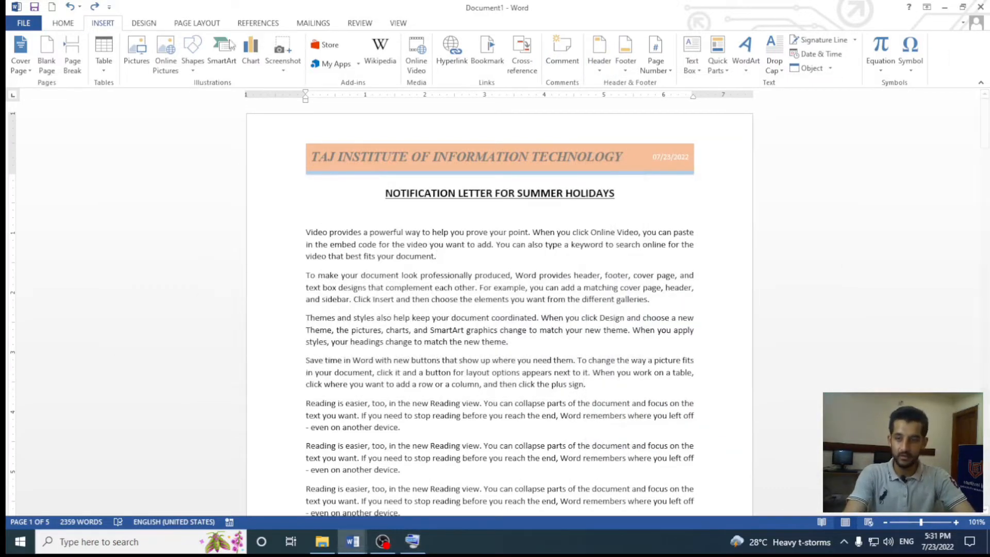
{"action": "key", "text": "alt"}
{"action": "key", "text": "n"}
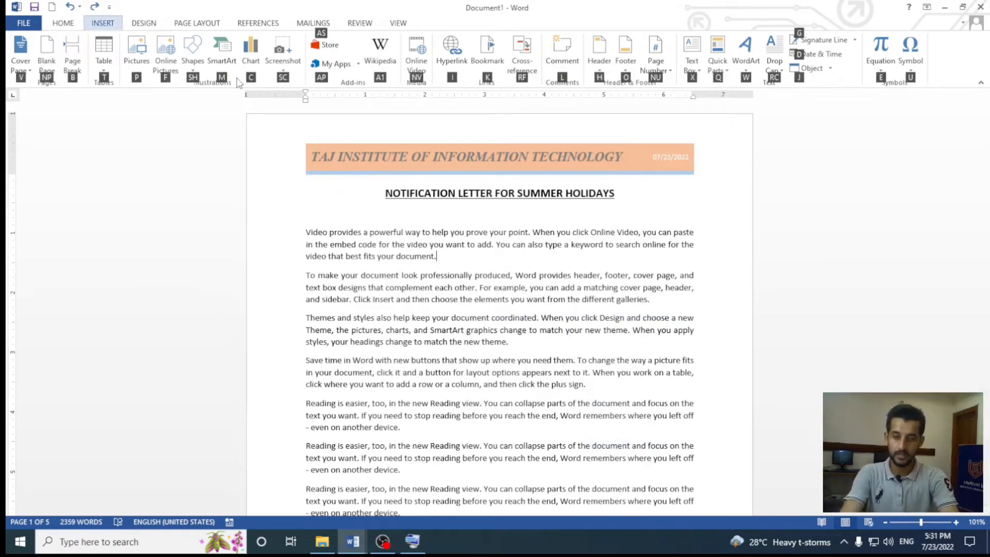
{"action": "key", "text": "h"}
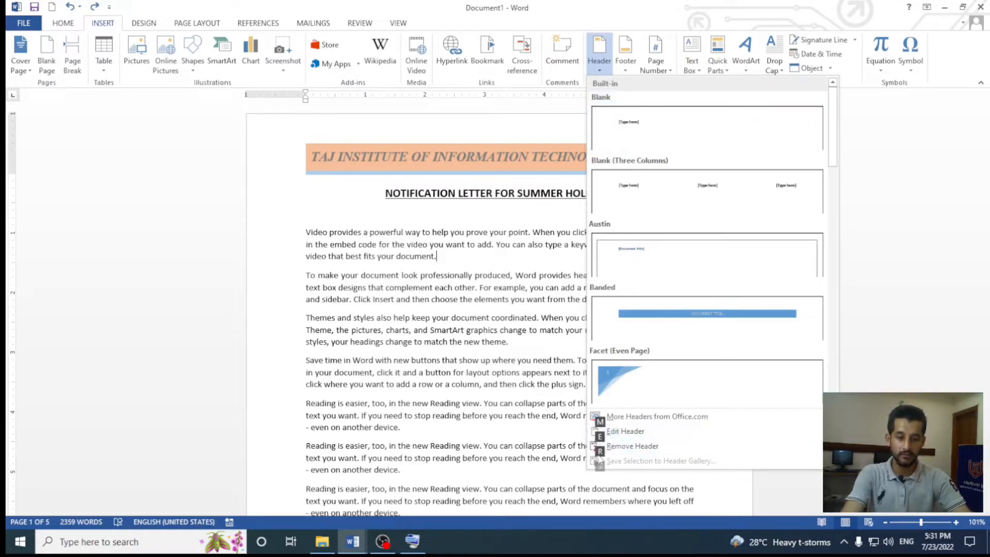
Restore the On-Screen Keyboard and try to remove the header with its access keys, with the cursor in the first paragraph
{"action": "left_click", "coordinate": [412, 543]}
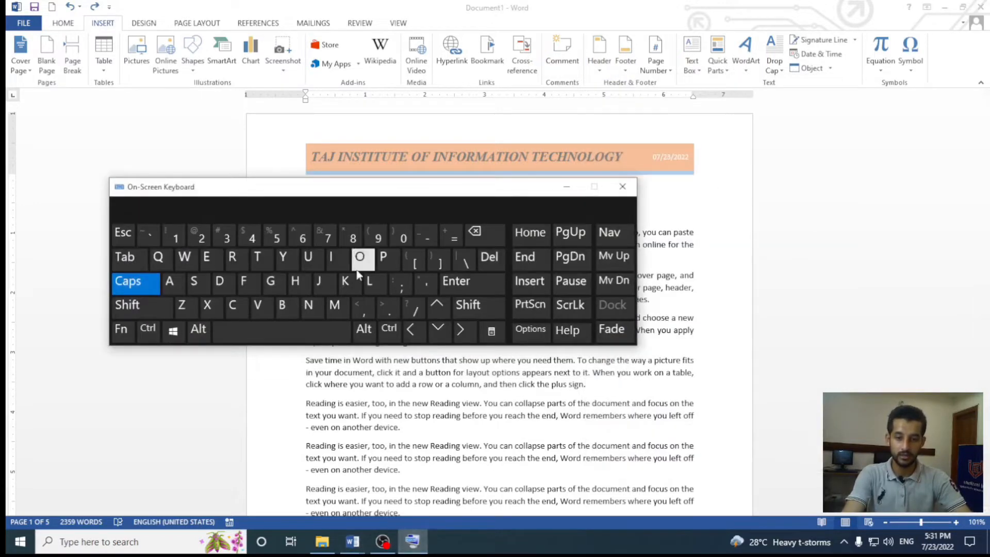
{"action": "left_click", "coordinate": [665, 233]}
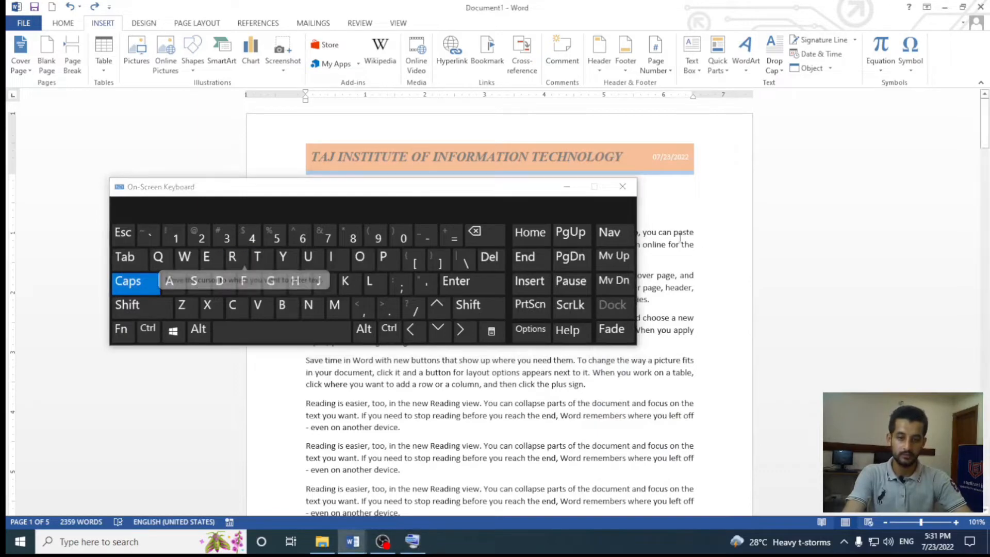
{"action": "left_click", "coordinate": [199, 328]}
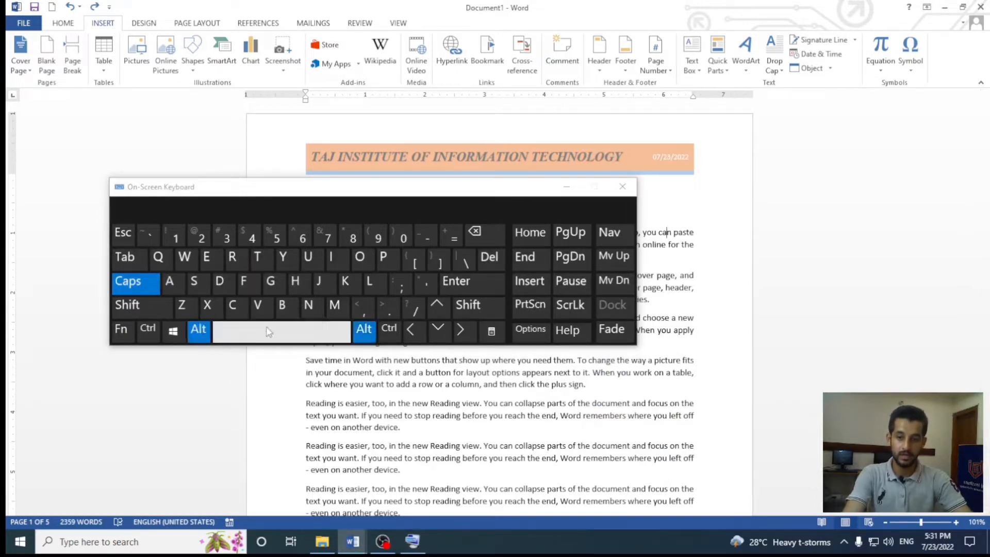
{"action": "left_click", "coordinate": [308, 305]}
{"action": "left_click", "coordinate": [298, 283]}
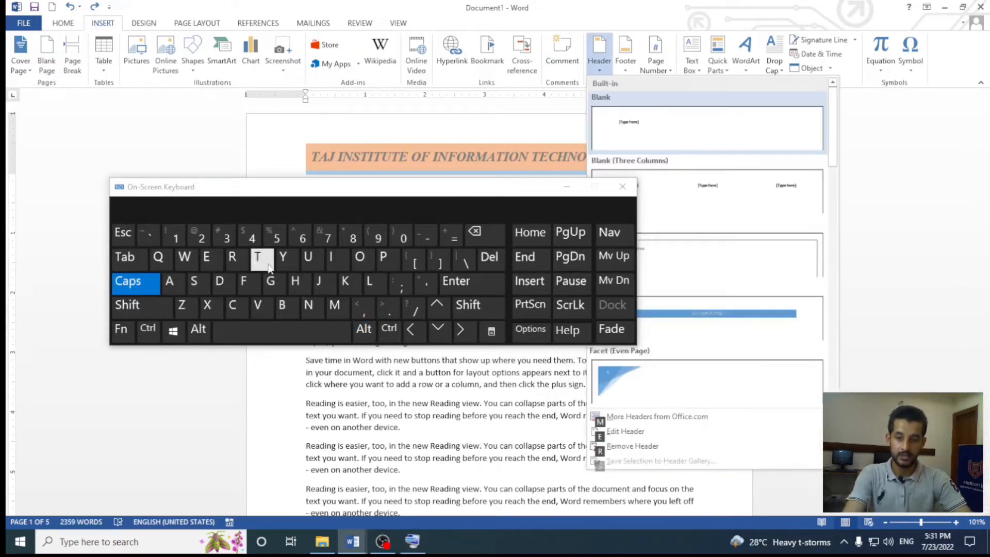
{"action": "left_click", "coordinate": [236, 257]}
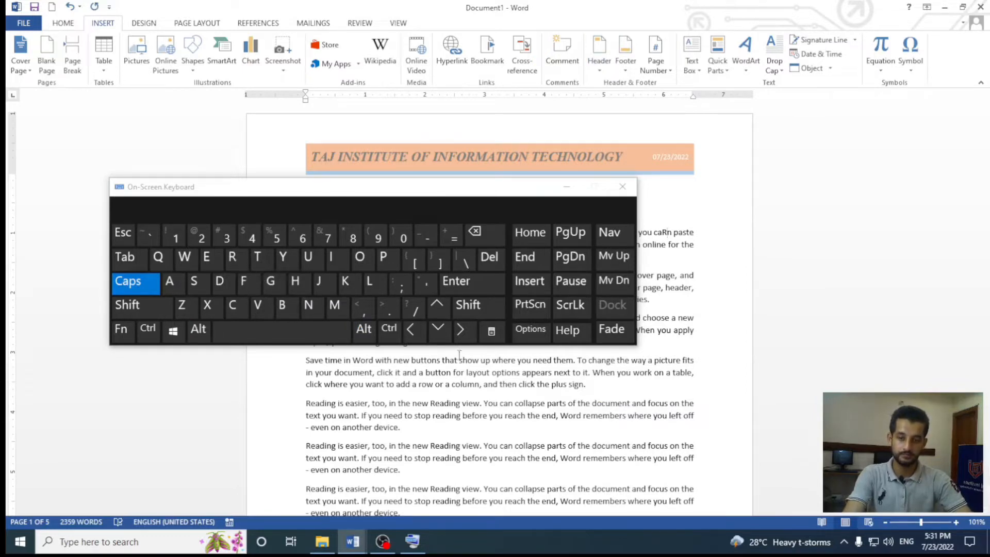
Remove the header using its access keys with the cursor in the fourth paragraph, and minimize the On-Screen Keyboard
{"action": "left_click", "coordinate": [517, 384]}
{"action": "key", "text": "alt"}
{"action": "key", "text": "n"}
{"action": "key", "text": "h"}
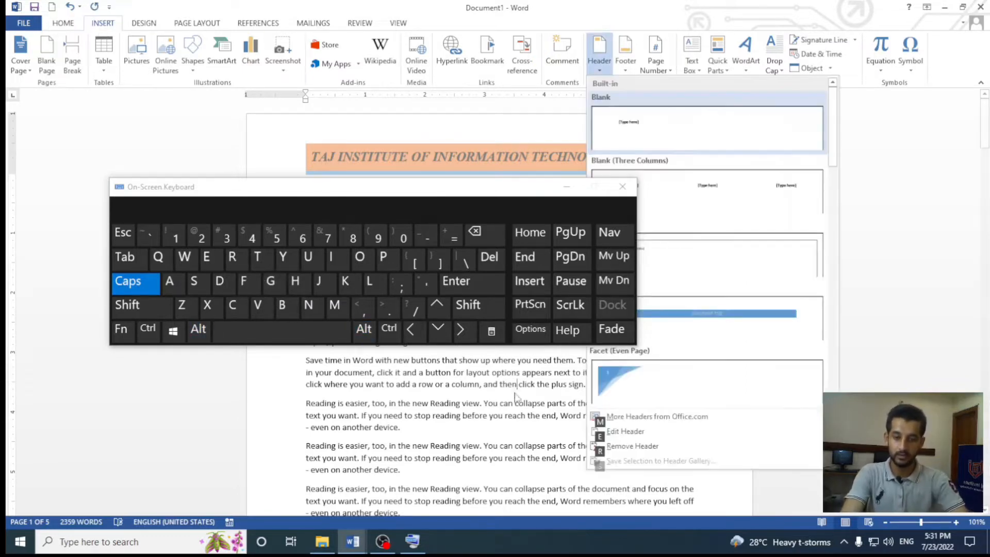
{"action": "key", "text": "r"}
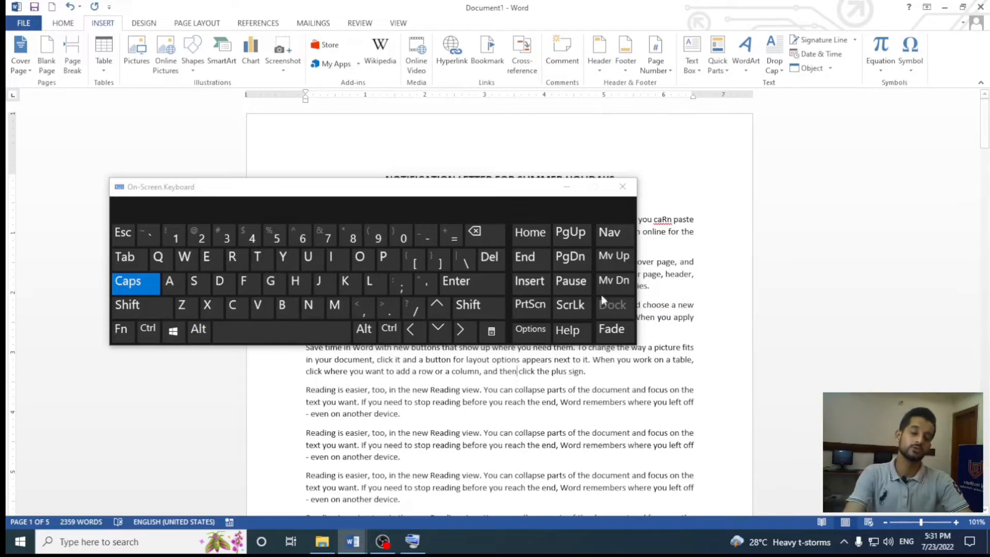
{"action": "left_click", "coordinate": [566, 187]}
{"action": "scroll", "coordinate": [568, 189], "scroll_direction": "down", "scroll_amount": 1}
{"action": "scroll", "coordinate": [567, 189], "scroll_direction": "down", "scroll_amount": 10}
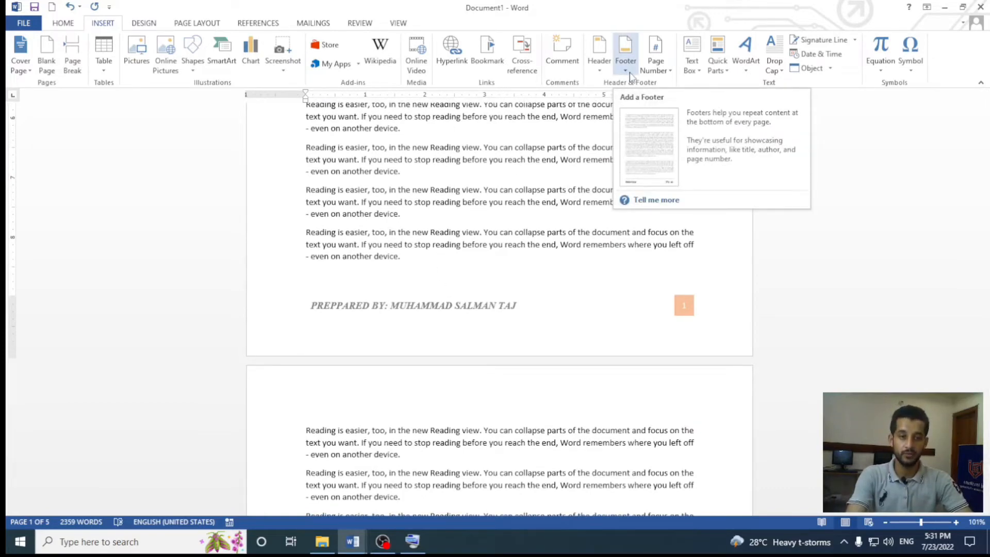
{"action": "key", "text": "alt"}
{"action": "key", "text": "n"}
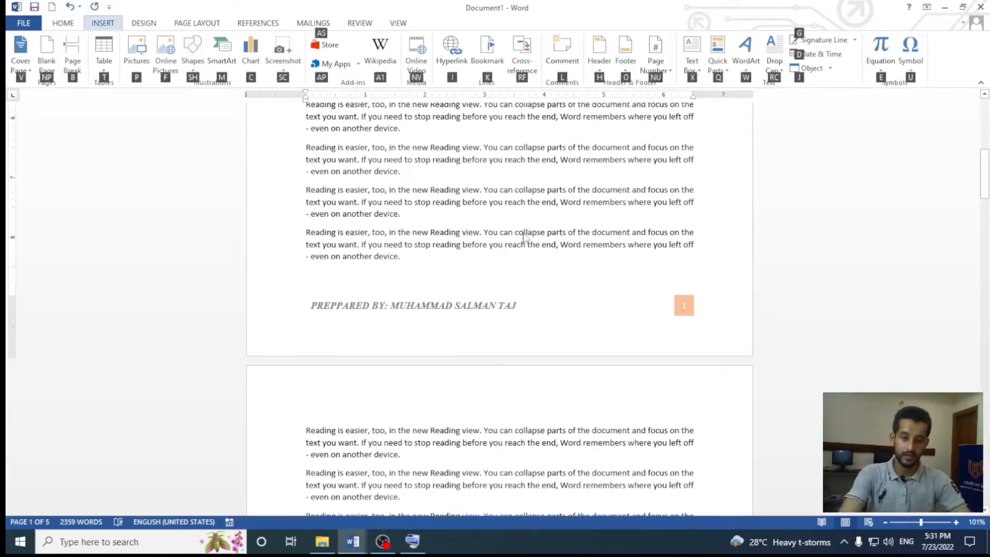
{"action": "key", "text": "h"}
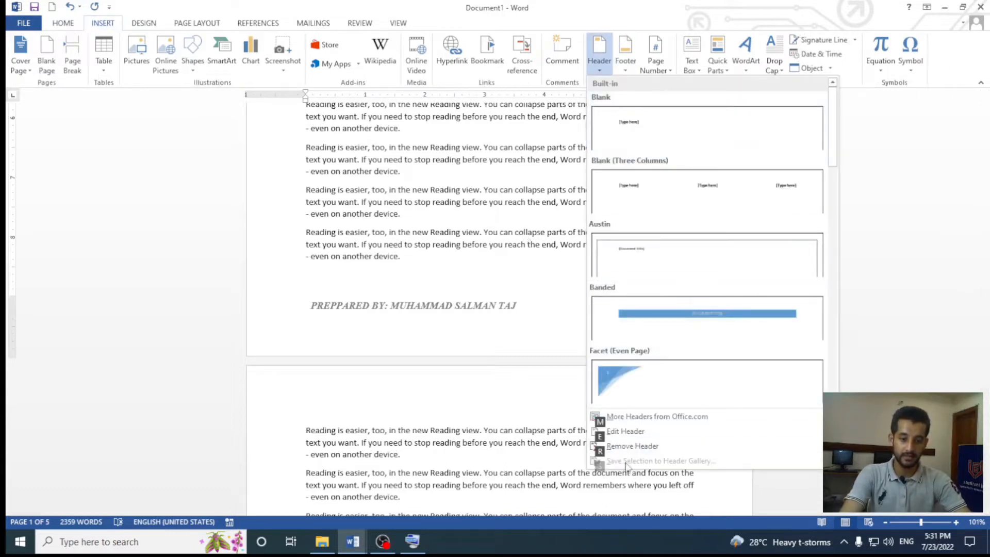
{"action": "left_click", "coordinate": [633, 446]}
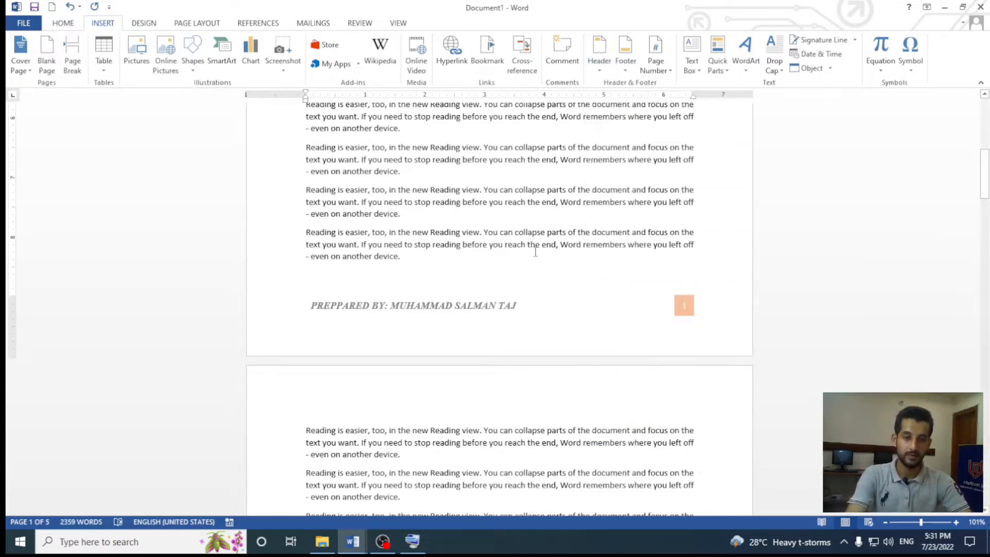
{"action": "key", "text": "alt"}
{"action": "key", "text": "n"}
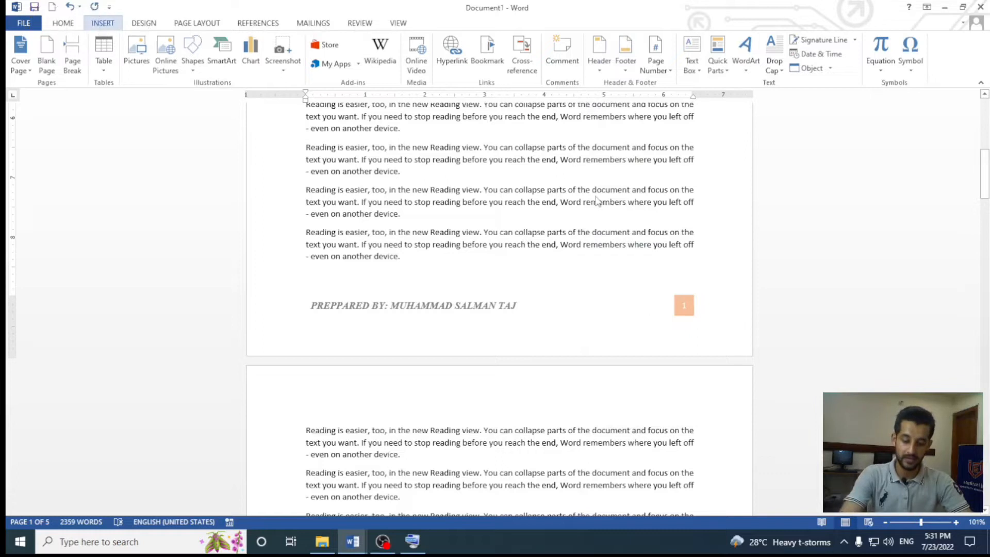
{"action": "key", "text": "h"}
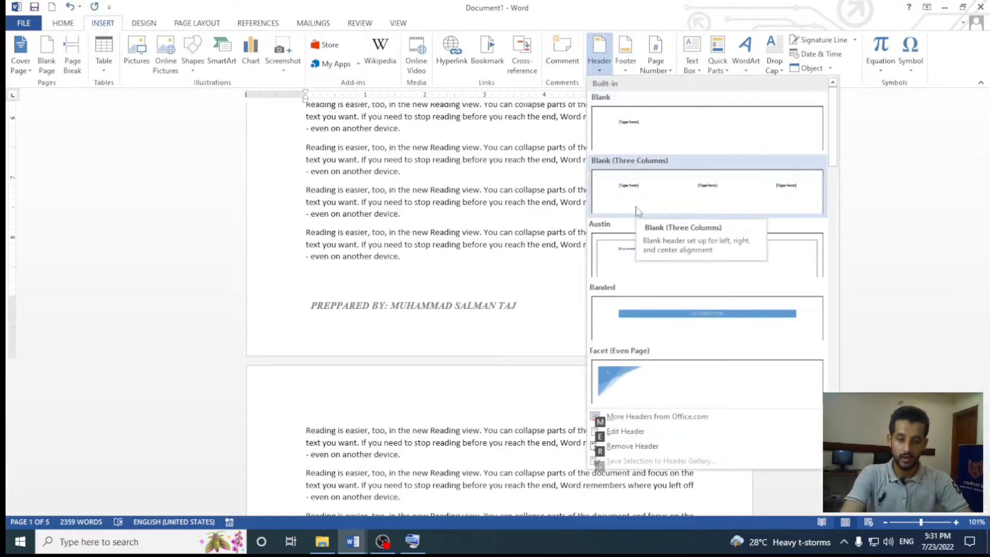
{"action": "key", "text": "Escape"}
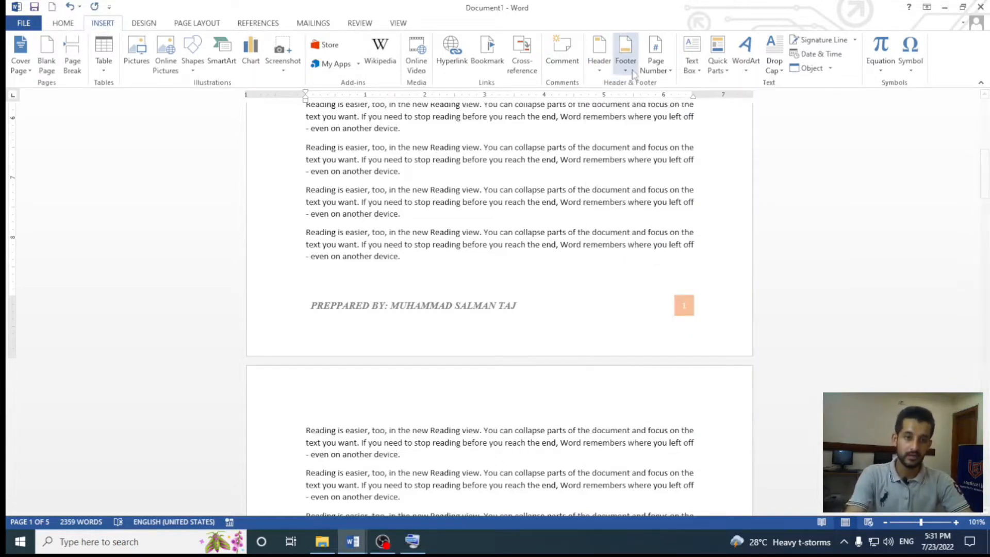
Remove the footer from the letter's pages using the Footer command's access keys
{"action": "left_click", "coordinate": [630, 66]}
{"action": "key", "text": "Escape"}
{"action": "key", "text": "alt"}
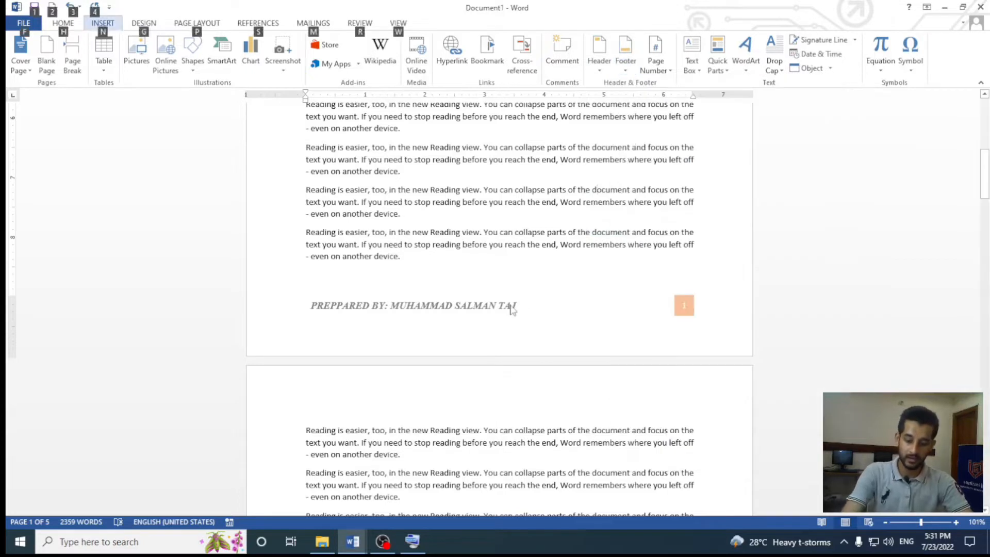
{"action": "key", "text": "n"}
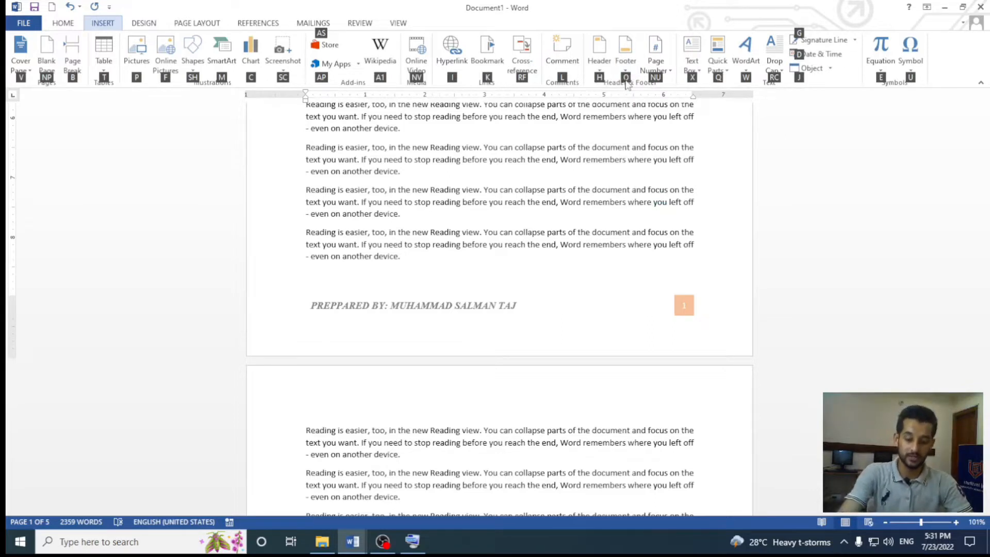
{"action": "key", "text": "o"}
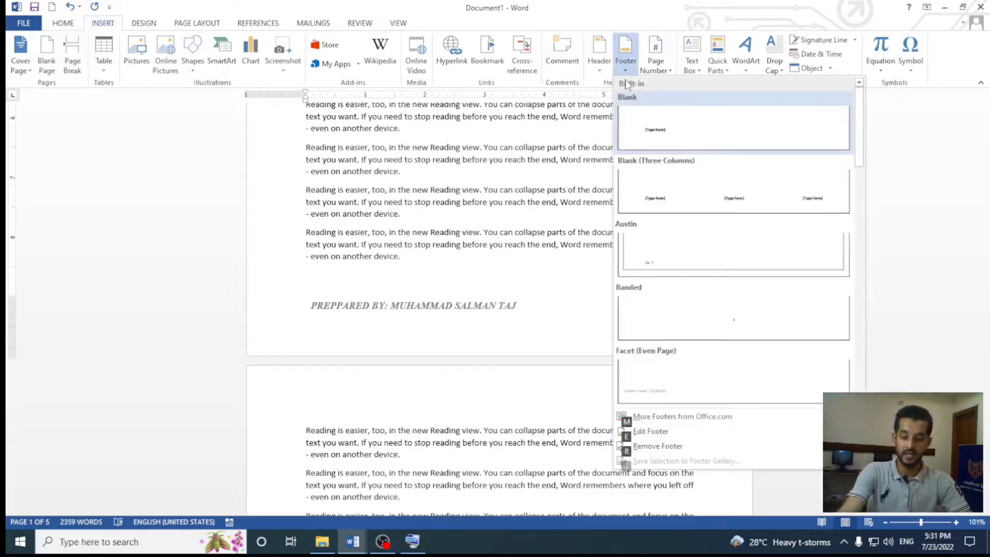
{"action": "key", "text": "r"}
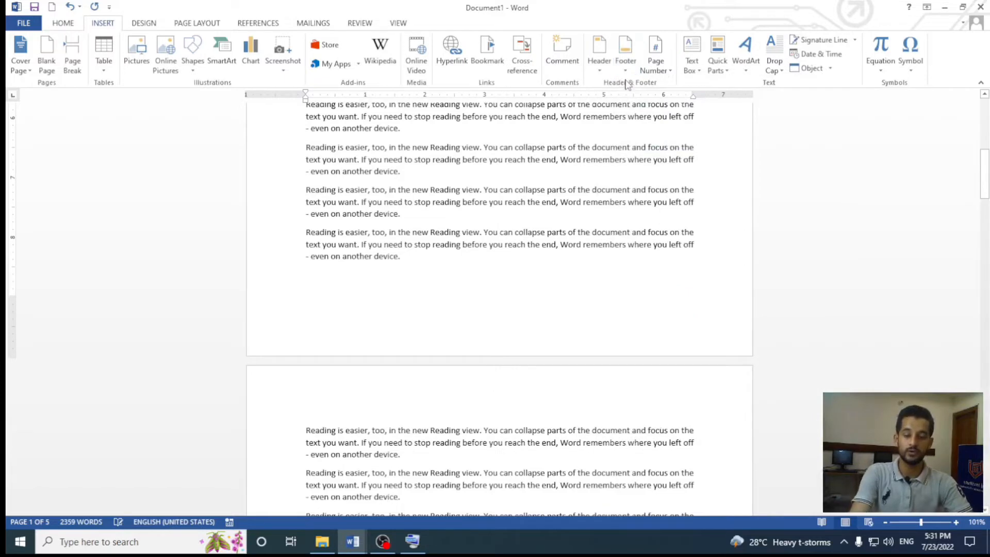
Undo the header and footer removal and check both across all five pages
{"action": "scroll", "coordinate": [527, 245], "scroll_direction": "up", "scroll_amount": 10}
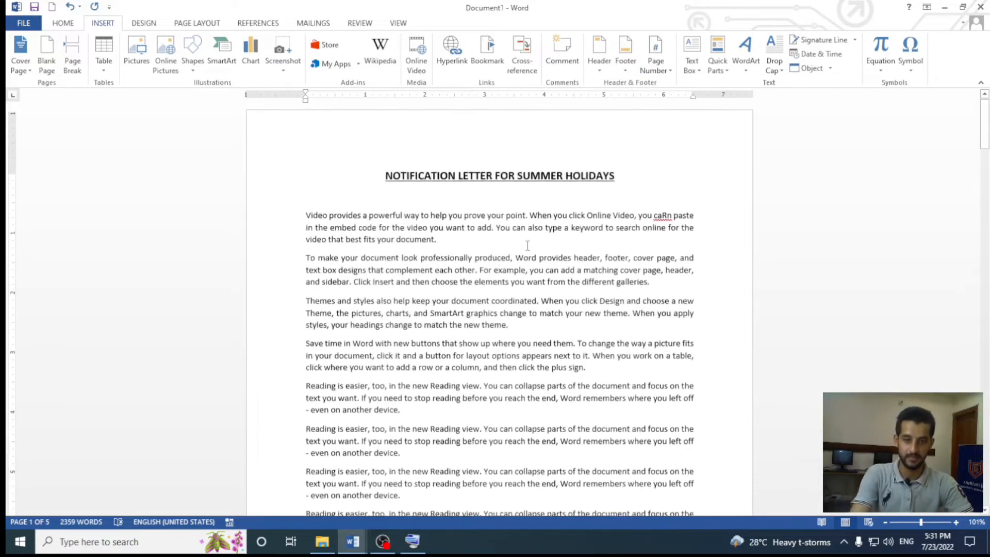
{"action": "scroll", "coordinate": [527, 245], "scroll_direction": "down", "scroll_amount": 3, "text": "ctrl"}
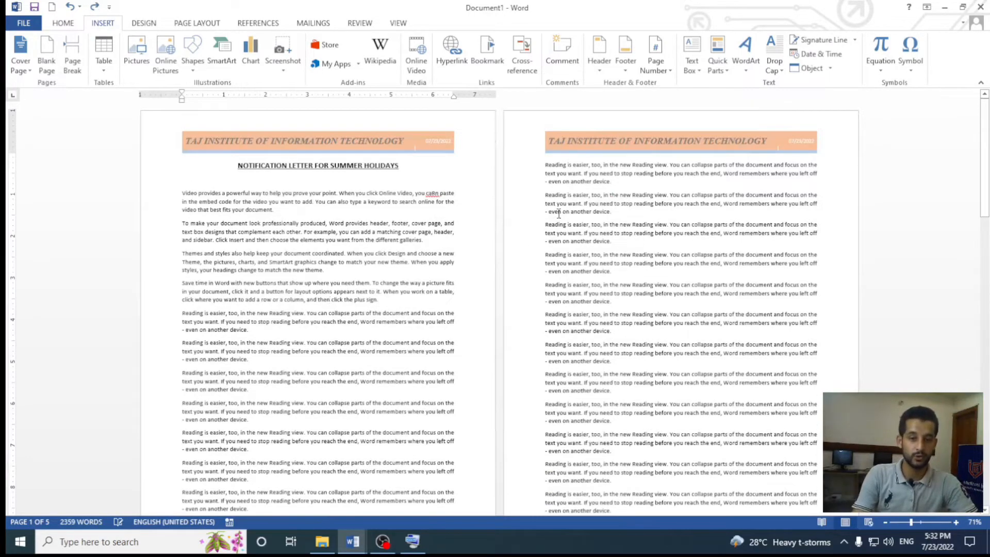
{"action": "scroll", "coordinate": [571, 247], "scroll_direction": "down", "scroll_amount": 3, "text": "ctrl"}
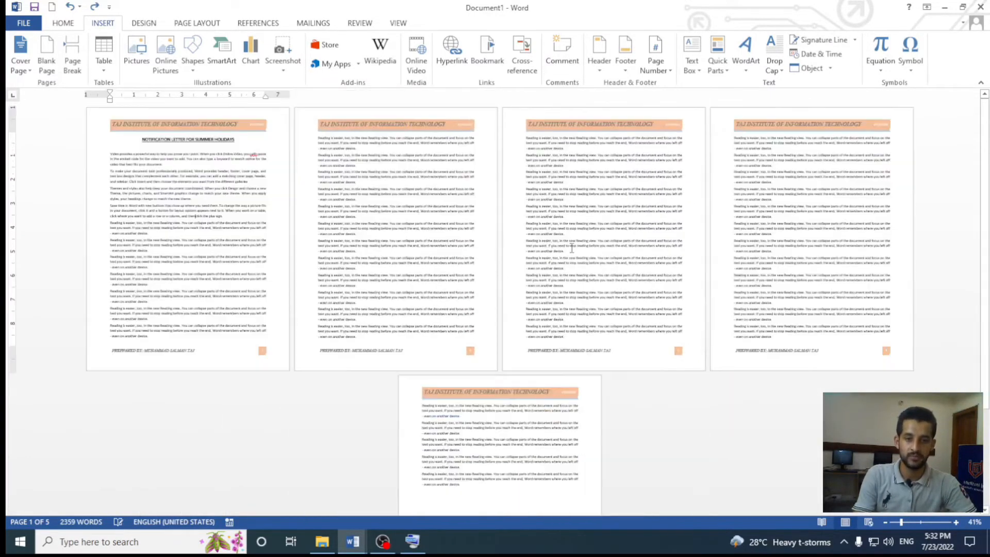
{"action": "scroll", "coordinate": [571, 248], "scroll_direction": "up", "scroll_amount": 4, "text": "ctrl"}
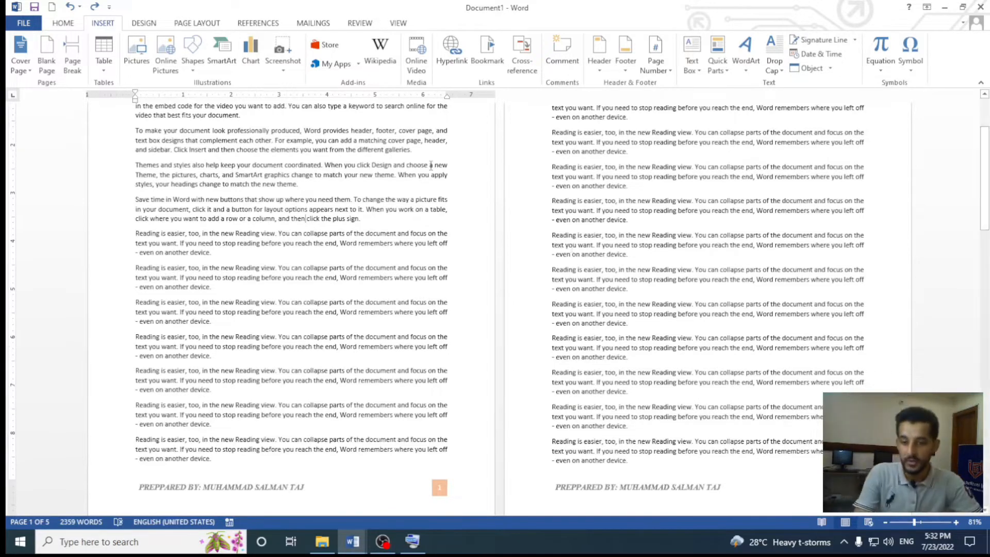
{"action": "scroll", "coordinate": [368, 214], "scroll_direction": "up", "scroll_amount": 3}
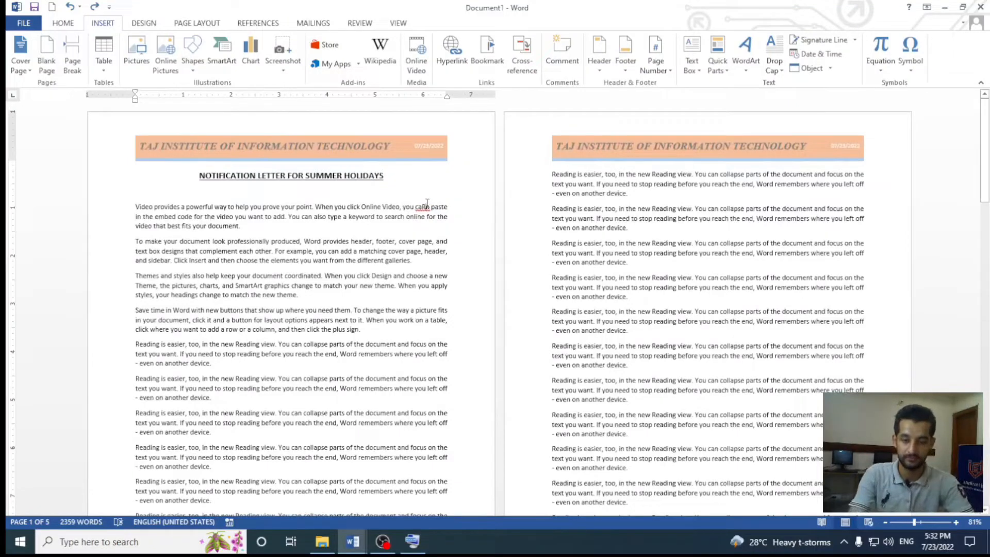
Correct "caRn" to "can" in the first paragraph, and open the Save As options and leave them without saving
{"action": "key", "text": "BackSpace"}
{"action": "key", "text": "ctrl+s"}
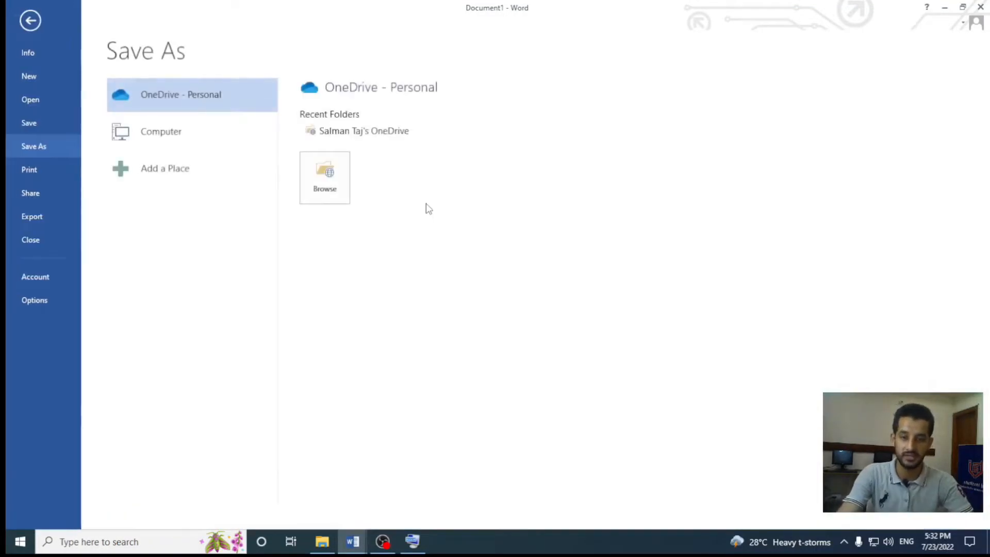
{"action": "key", "text": "Escape"}
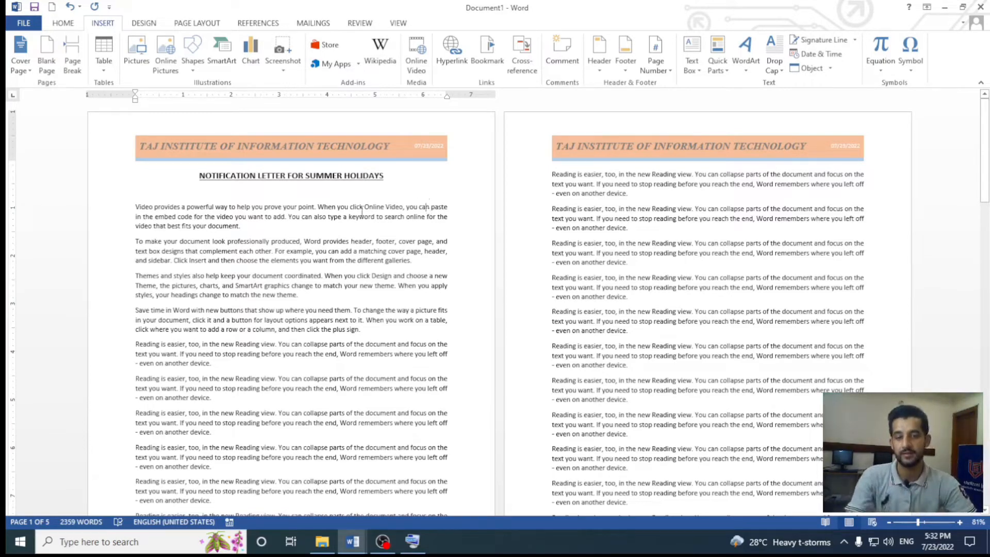
{"action": "scroll", "coordinate": [301, 202], "scroll_direction": "up", "scroll_amount": 4, "text": "ctrl"}
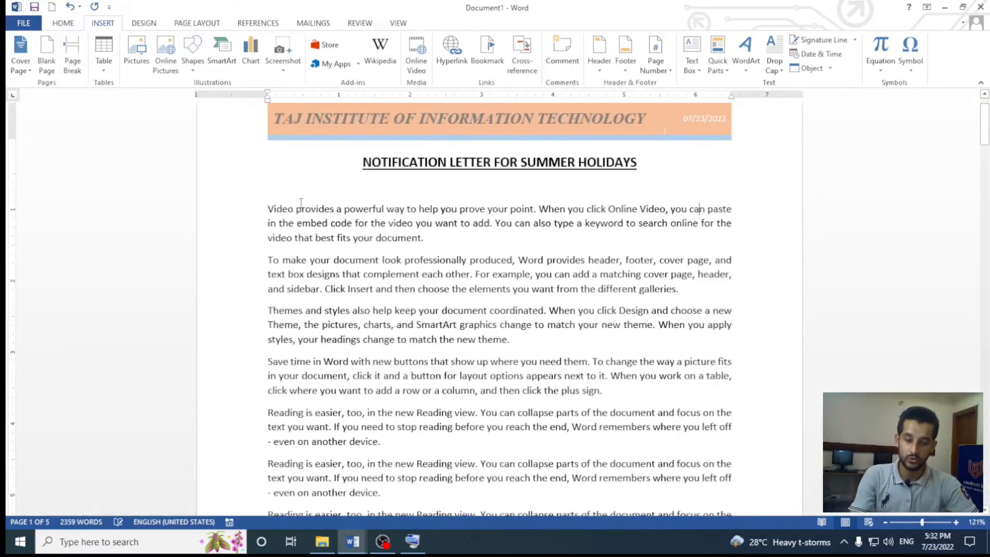
Switch to Ms Word Lesson 12.docx and highlight the Alt I X shortcut in the Text Box row to review it
{"action": "key", "text": "alt+Tab"}
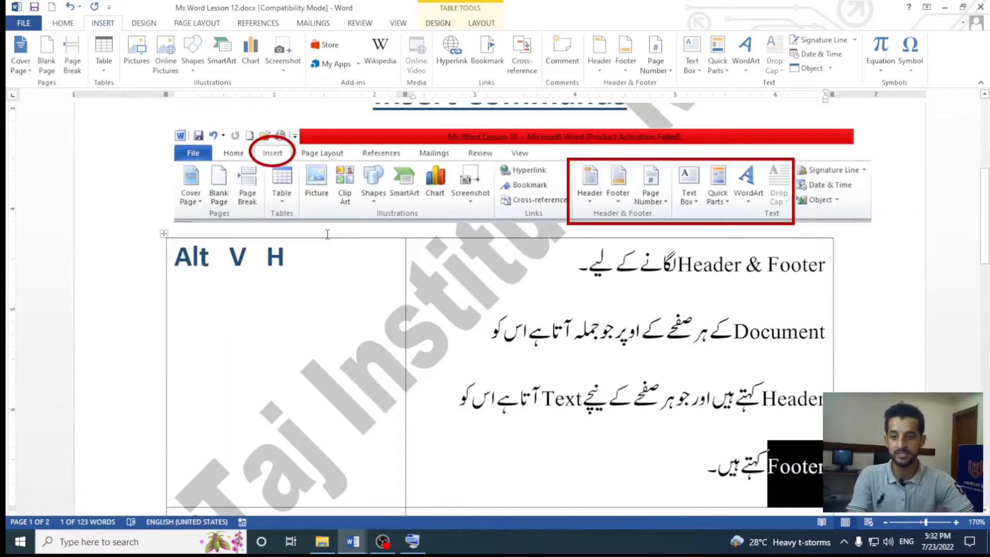
{"action": "scroll", "coordinate": [327, 234], "scroll_direction": "down", "scroll_amount": 10}
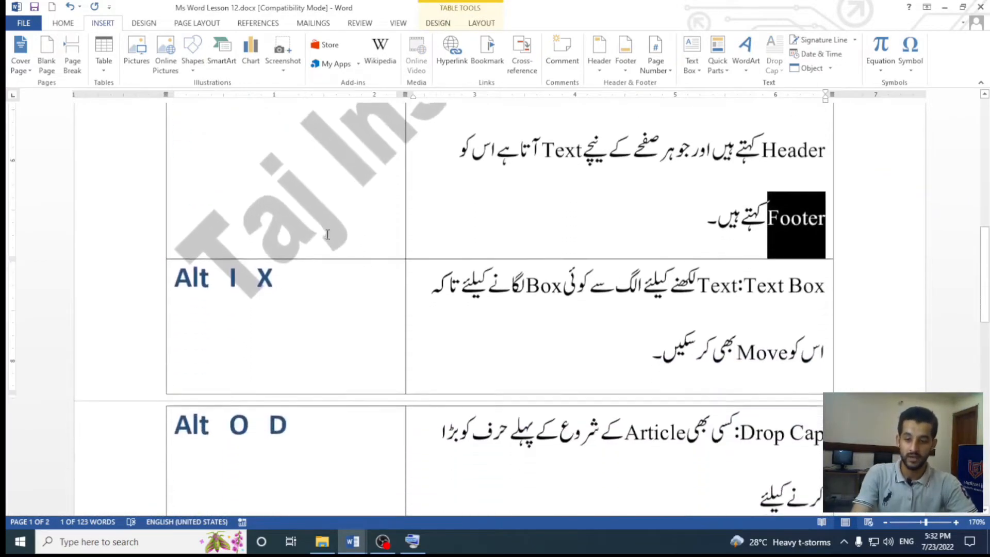
{"action": "scroll", "coordinate": [299, 173], "scroll_direction": "up", "scroll_amount": 2}
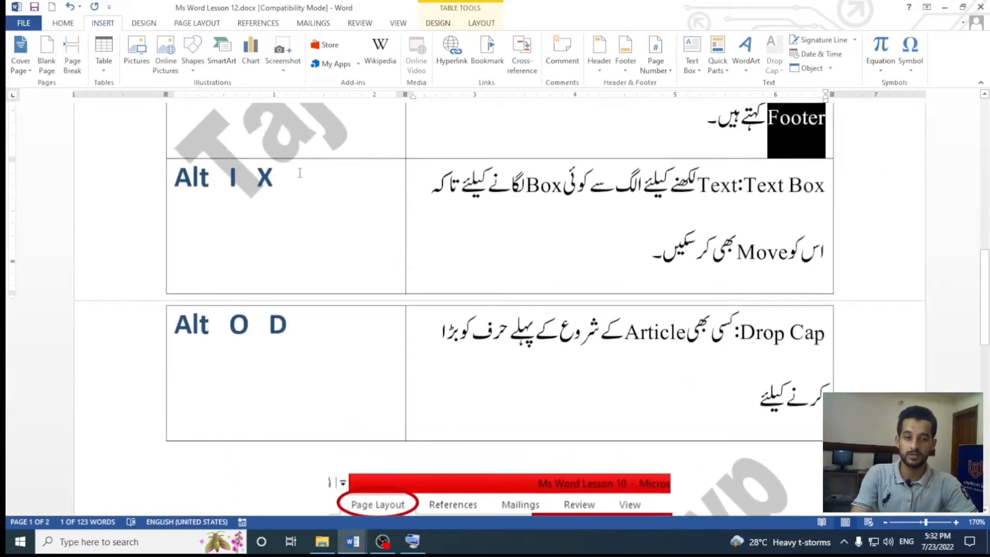
{"action": "left_click", "coordinate": [299, 173]}
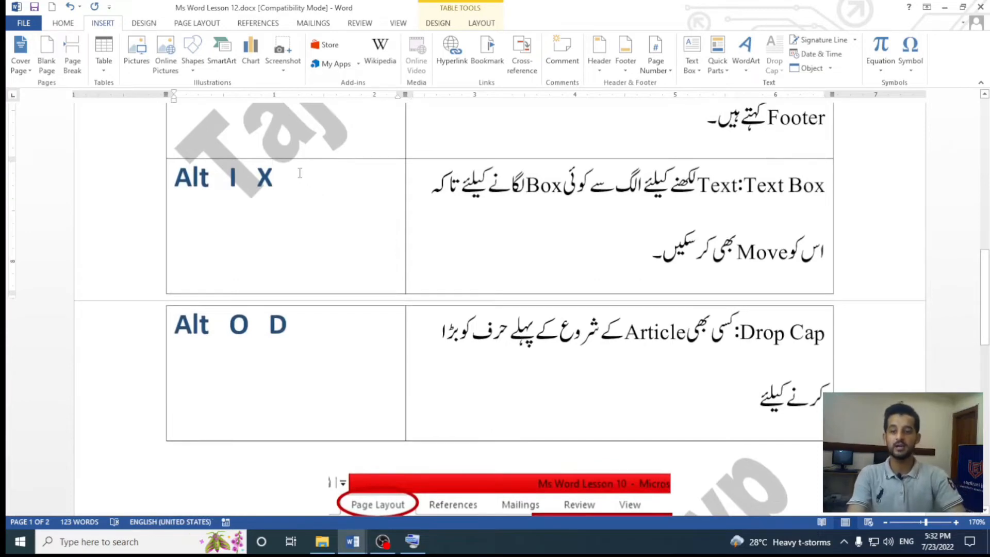
{"action": "key", "text": "ctrl+shift+Left"}
{"action": "key", "text": "ctrl+shift+Left"}
{"action": "key", "text": "ctrl+shift+Left"}
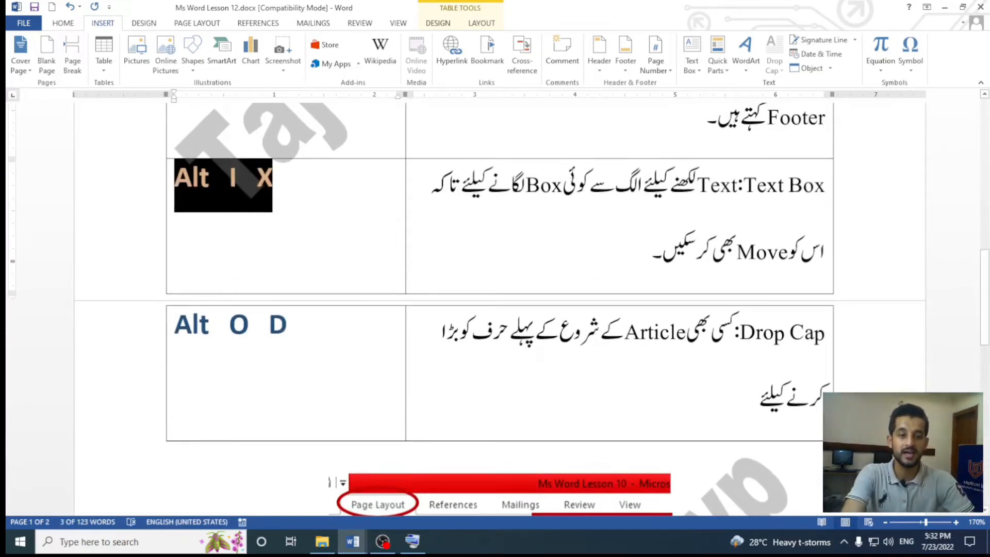
{"action": "left_click_drag", "start_coordinate": [741, 189], "coordinate": [497, 275]}
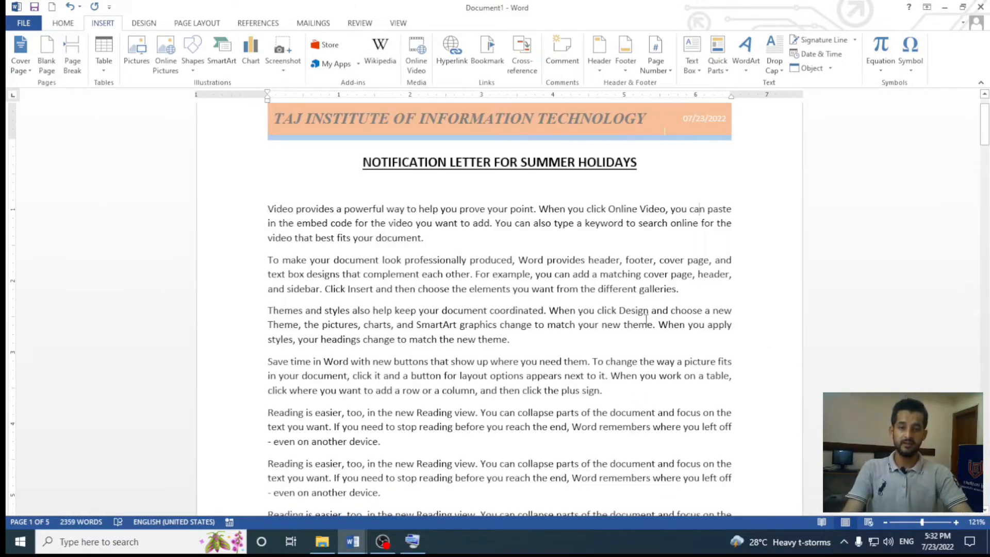
Insert three blank lines between the letter's title and its first body paragraph
{"action": "scroll", "coordinate": [646, 318], "scroll_direction": "up", "scroll_amount": 4}
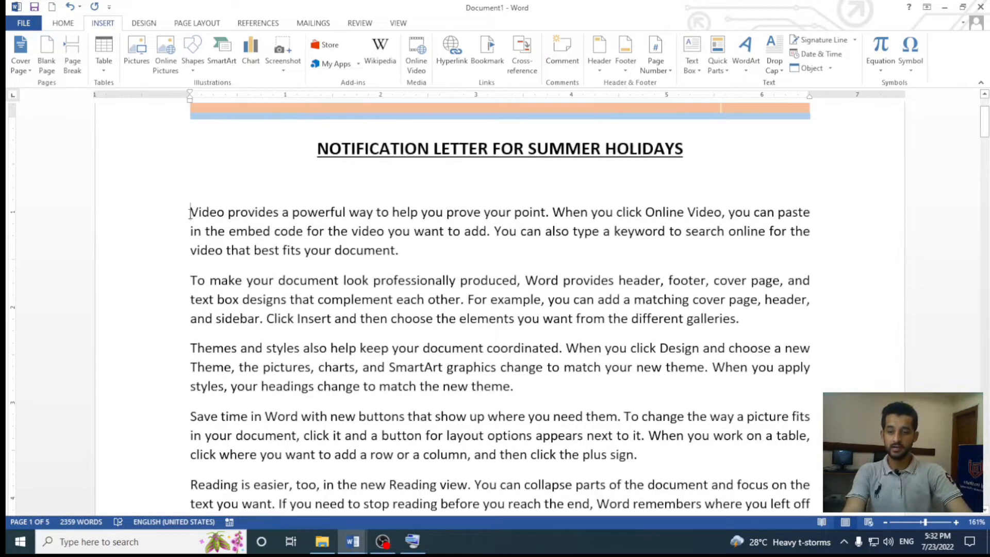
{"action": "left_click", "coordinate": [190, 213]}
{"action": "key", "text": "Return"}
{"action": "key", "text": "Return"}
{"action": "key", "text": "Return"}
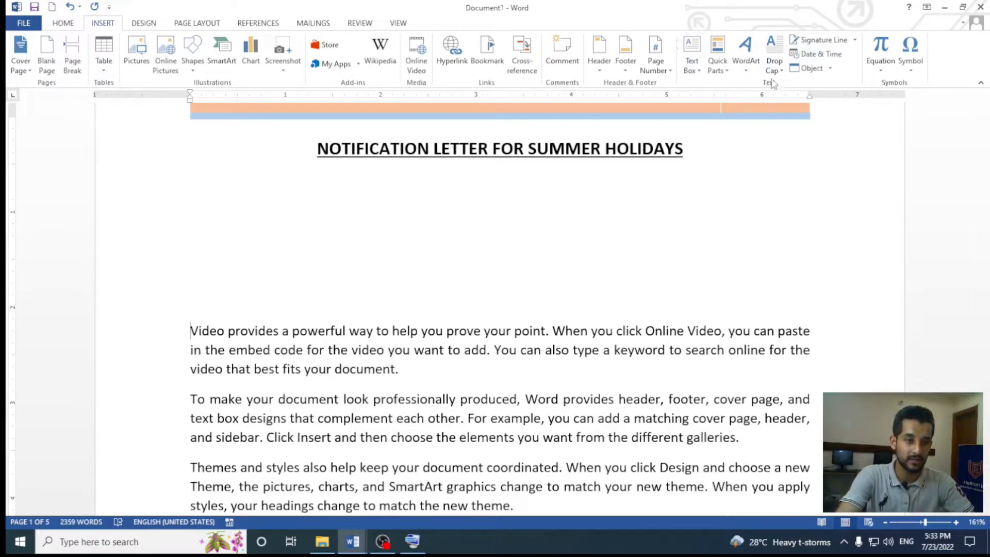
Insert the built-in Austin Sidebar text box on the letter's first page and view the whole page layout
{"action": "left_click", "coordinate": [700, 74]}
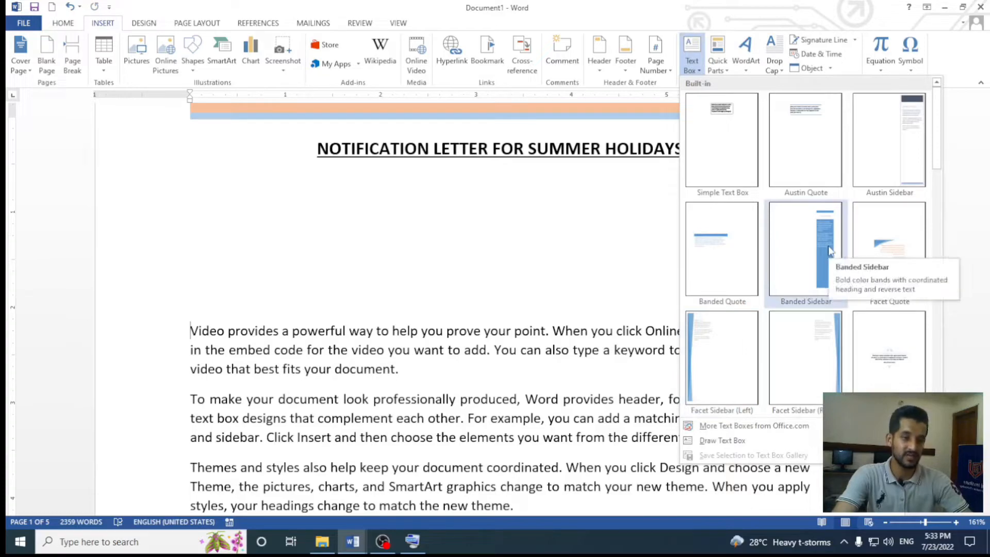
{"action": "left_click", "coordinate": [894, 134]}
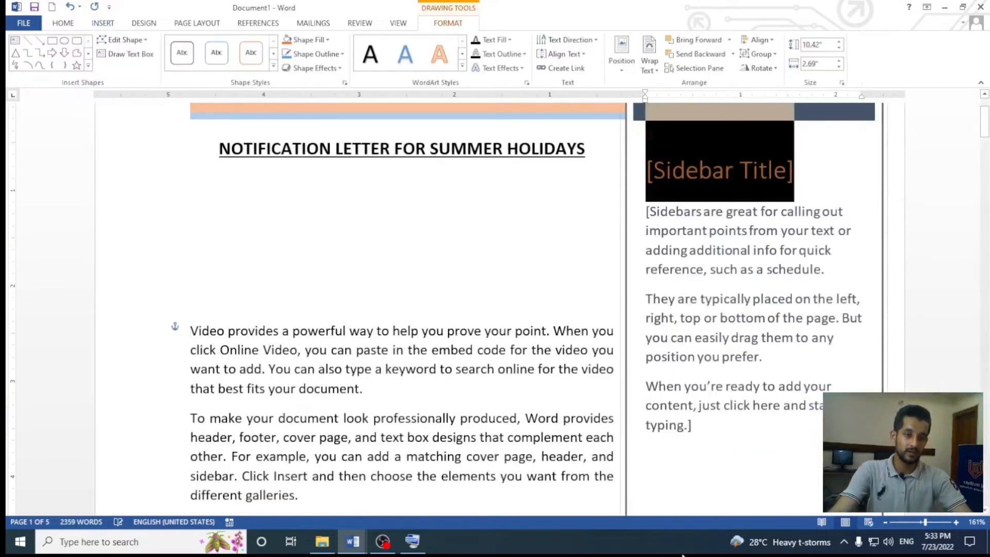
{"action": "scroll", "coordinate": [745, 450], "scroll_direction": "down", "scroll_amount": 9}
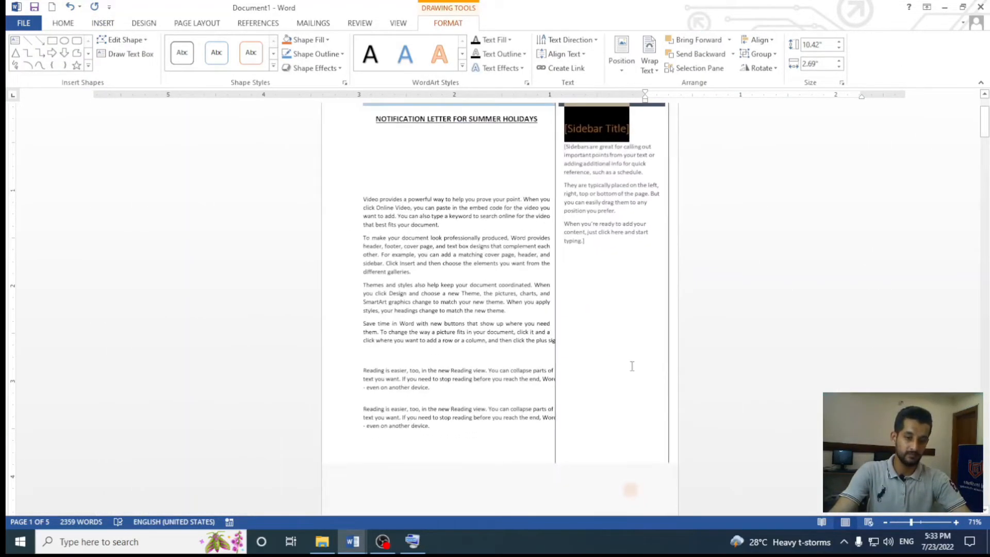
{"action": "scroll", "coordinate": [631, 366], "scroll_direction": "down", "scroll_amount": 3}
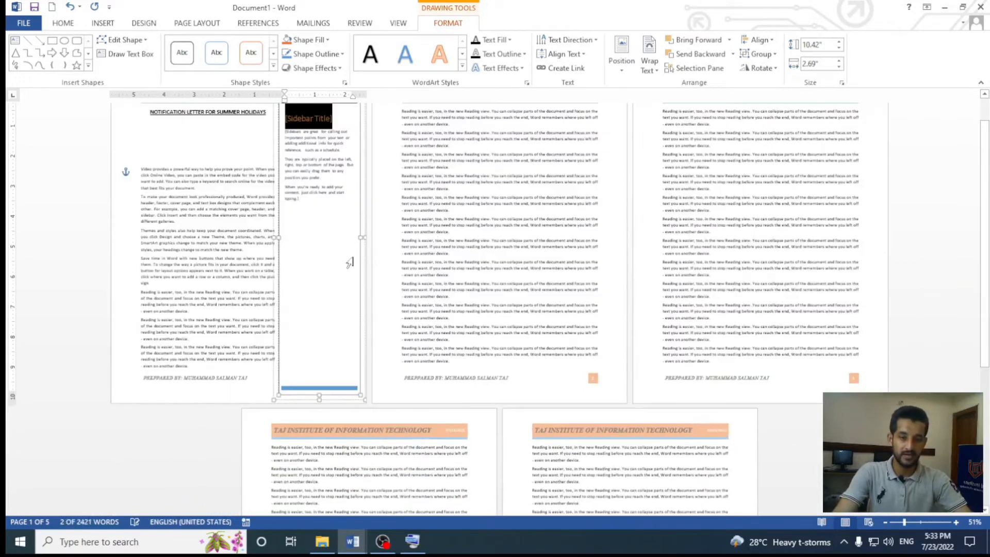
Delete the sidebar's placeholder title and text, and check the letter in the print preview
{"action": "left_click", "coordinate": [327, 202]}
{"action": "left_click_drag", "start_coordinate": [327, 202], "coordinate": [298, 126]}
{"action": "key", "text": "Delete"}
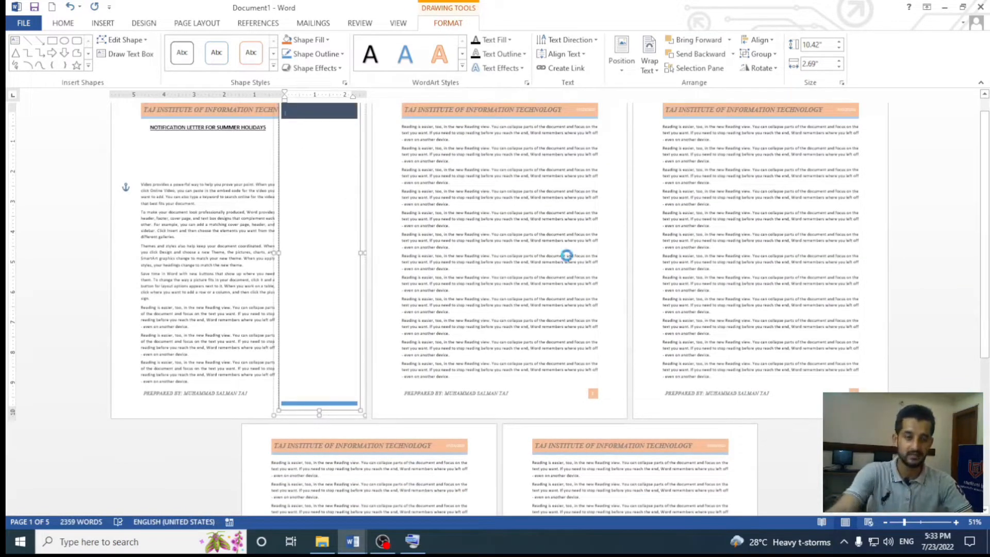
{"action": "key", "text": "ctrl+p"}
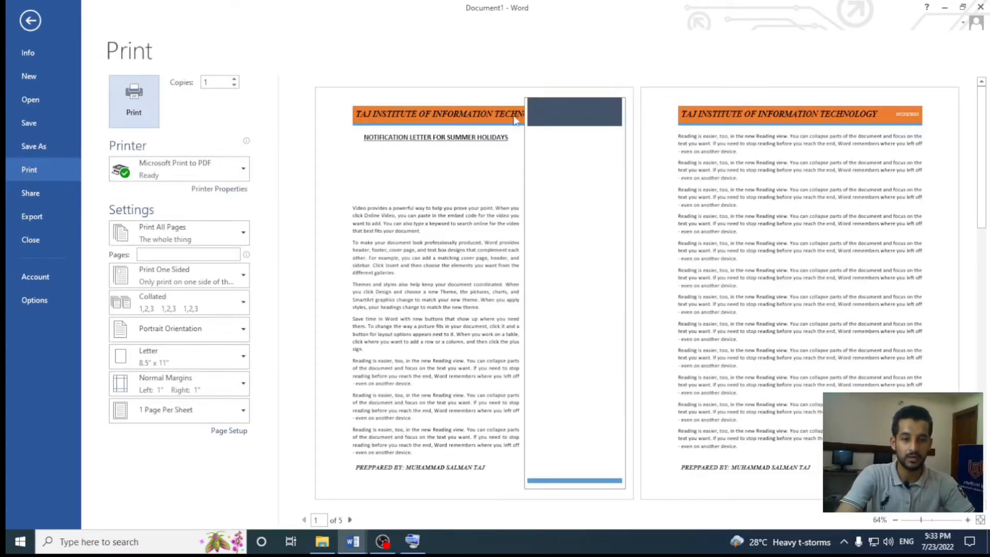
{"action": "key", "text": "Escape"}
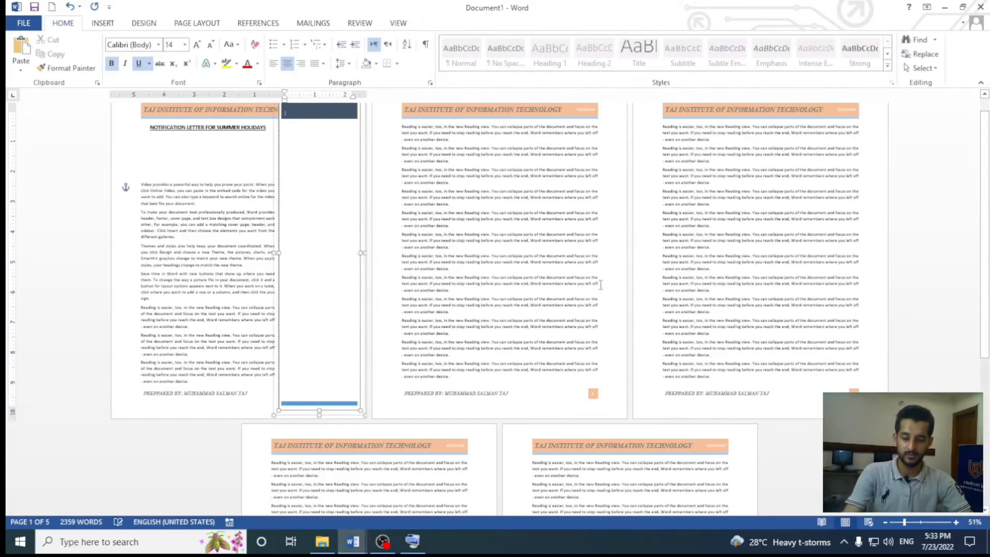
Undo the sidebar text box insertion on the first page so the letter's full-width text layout is restored
{"action": "key", "text": "ctrl+z"}
{"action": "key", "text": "ctrl+z"}
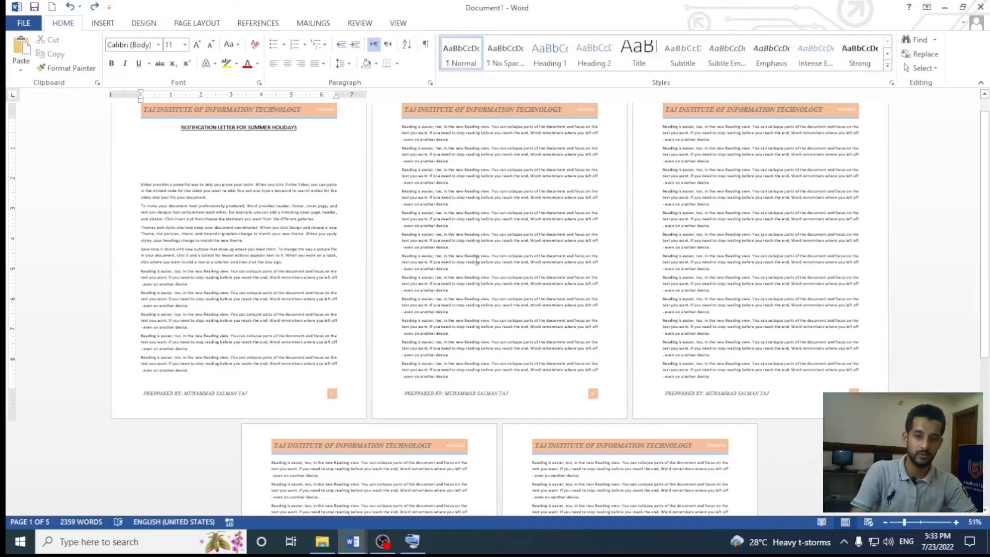
{"action": "scroll", "coordinate": [476, 261], "scroll_direction": "up", "scroll_amount": 4, "text": "ctrl"}
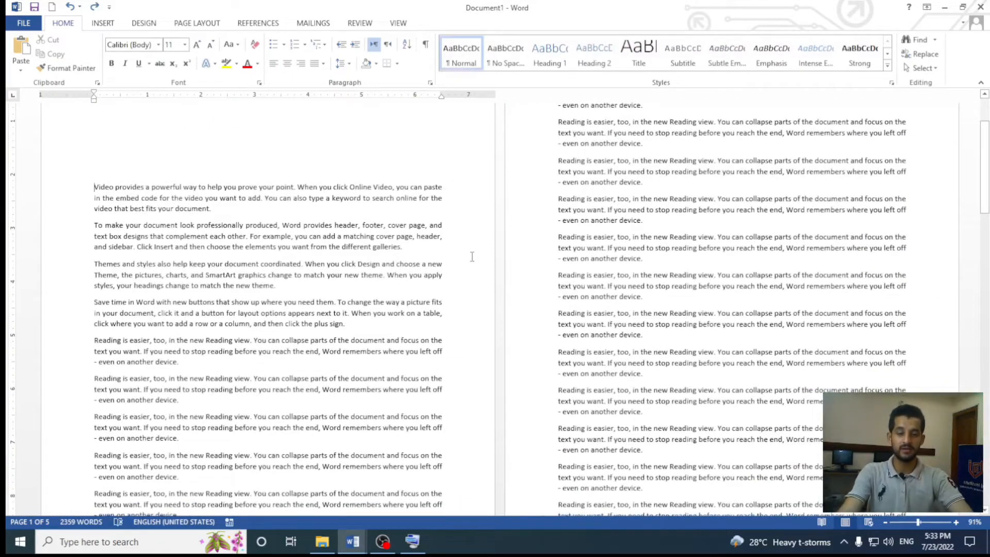
{"action": "scroll", "coordinate": [472, 257], "scroll_direction": "up", "scroll_amount": 3, "text": "ctrl"}
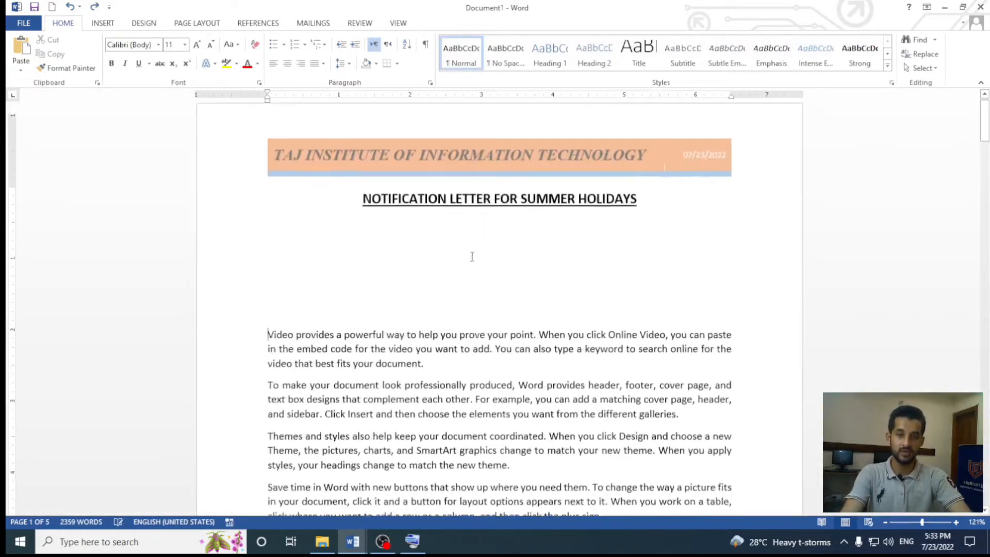
{"action": "left_click", "coordinate": [102, 24]}
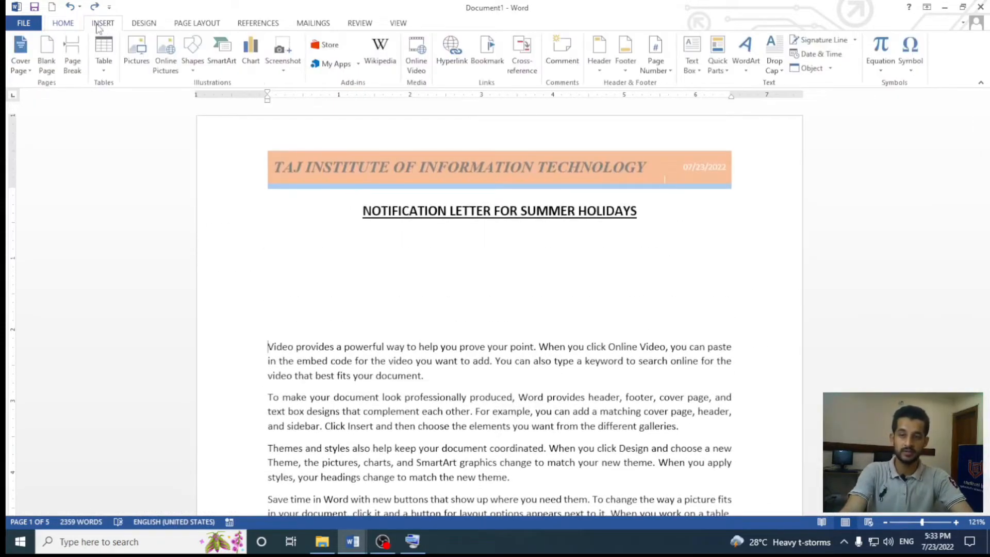
{"action": "left_click", "coordinate": [692, 51]}
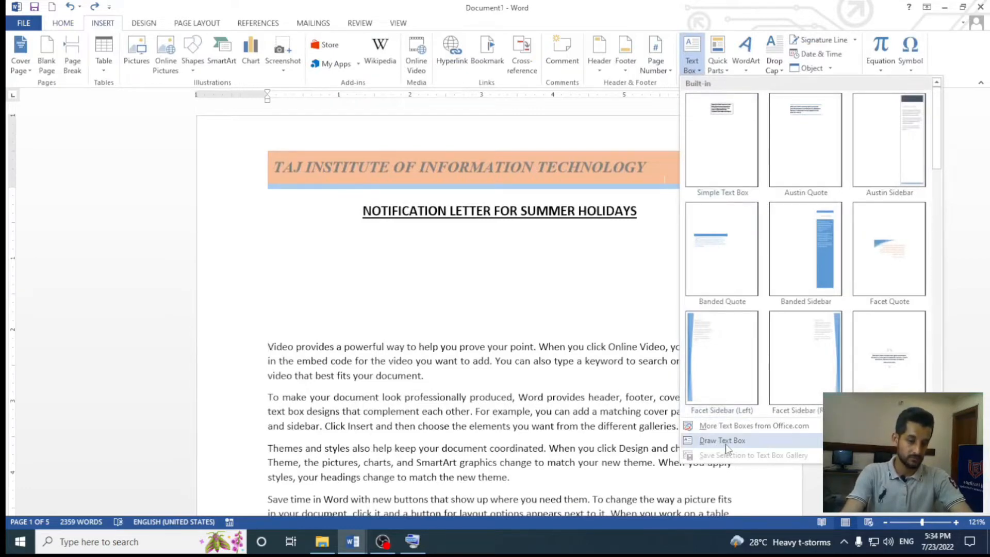
{"action": "mouse_move", "coordinate": [776, 430]}
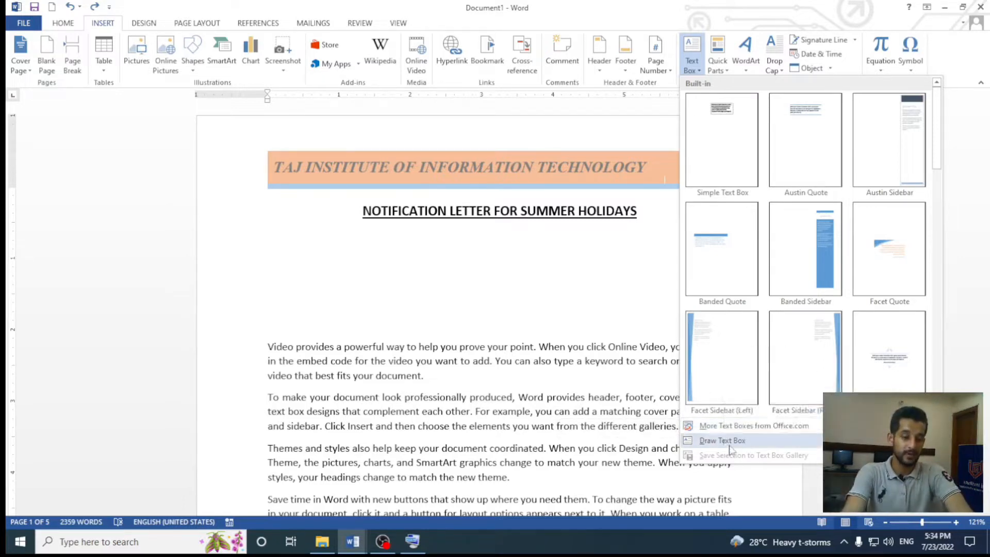
{"action": "left_click", "coordinate": [736, 441]}
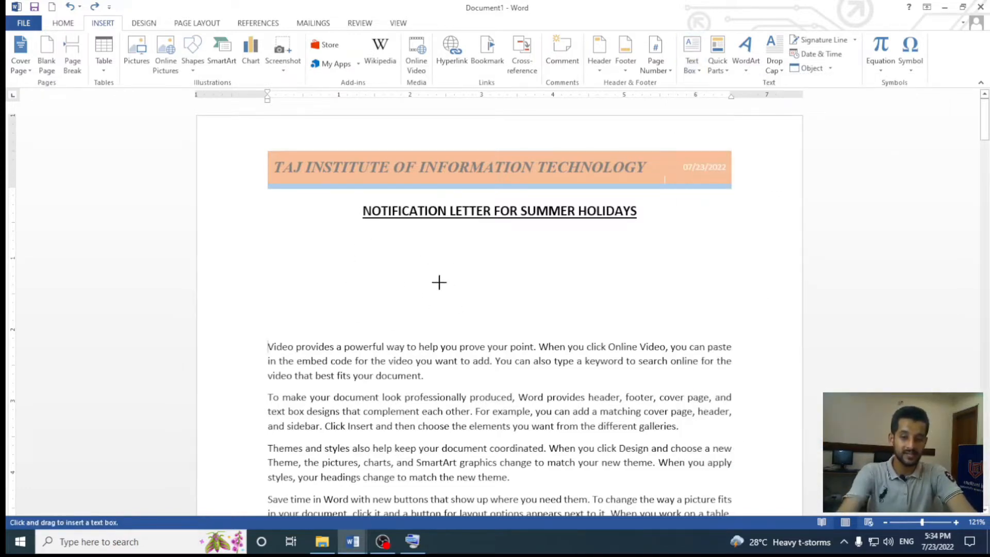
{"action": "key", "text": "Escape"}
Place the cursor below the letter heading and bring up the on-screen keyboard beside that blank area
{"action": "left_click", "coordinate": [450, 270]}
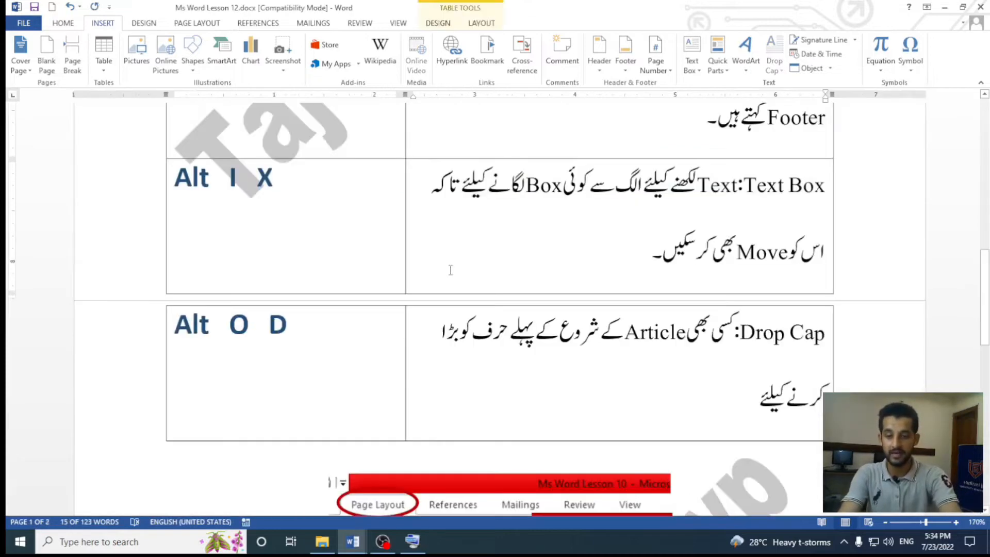
{"action": "left_click", "coordinate": [450, 270], "text": "shift"}
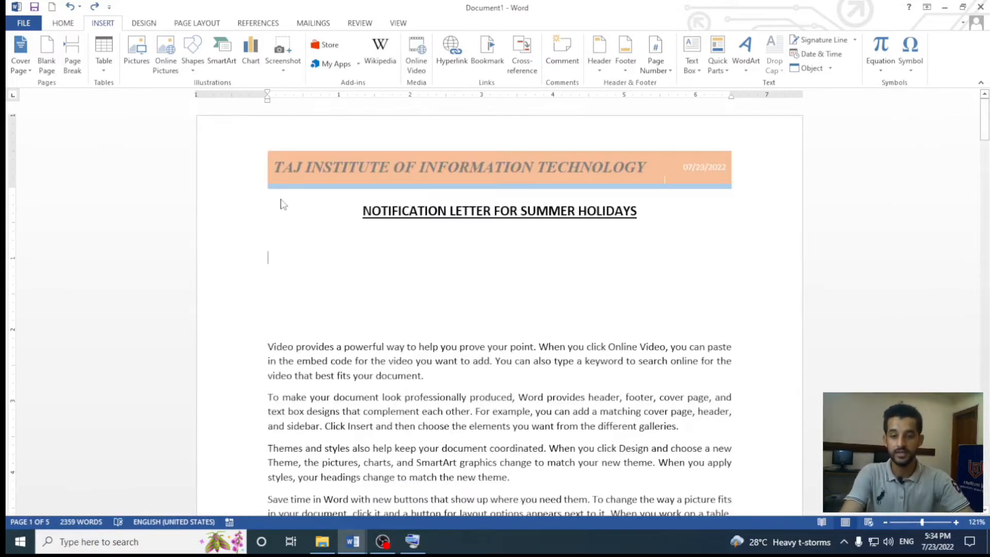
{"action": "left_click", "coordinate": [411, 539]}
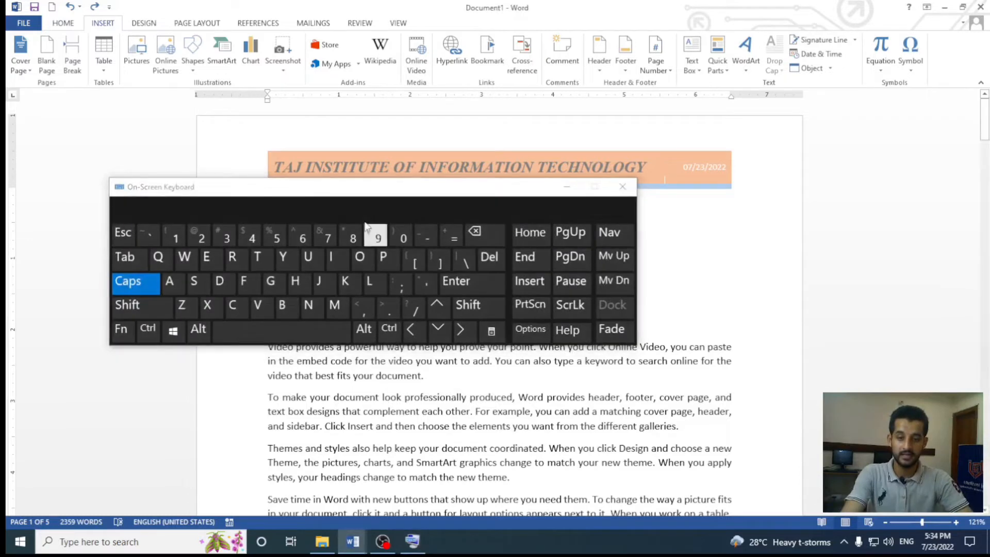
{"action": "left_click_drag", "start_coordinate": [274, 209], "coordinate": [759, 221]}
{"action": "left_click", "coordinate": [404, 261]}
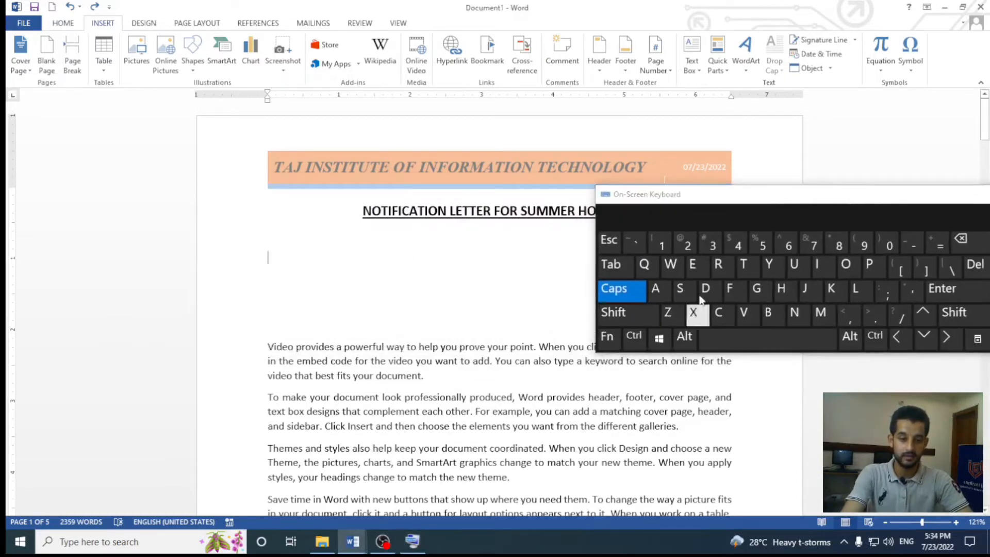
{"action": "left_click_drag", "start_coordinate": [711, 200], "coordinate": [658, 201]}
Start Draw Text Box from the on-screen keyboard, close it, and draw a box about 1.44" high and 1.16" wide below the heading's right end
{"action": "left_click", "coordinate": [631, 337]}
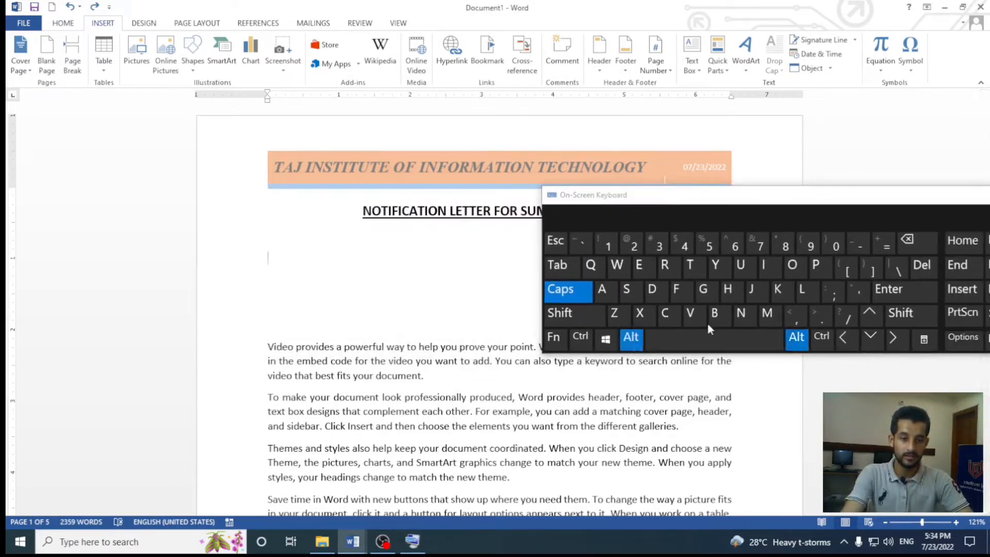
{"action": "left_click", "coordinate": [766, 267]}
{"action": "left_click", "coordinate": [640, 313]}
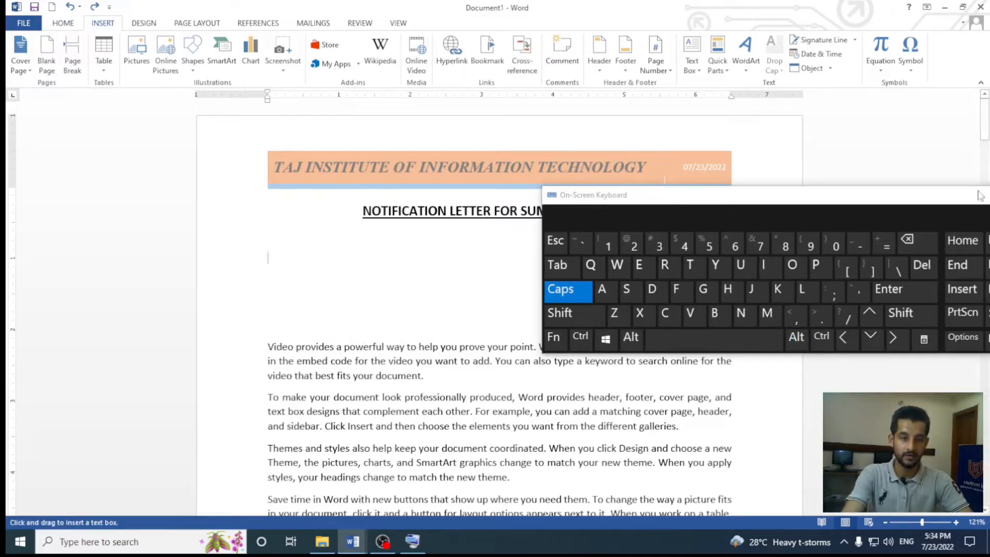
{"action": "left_click", "coordinate": [909, 204]}
{"action": "left_click_drag", "start_coordinate": [908, 200], "coordinate": [704, 225]}
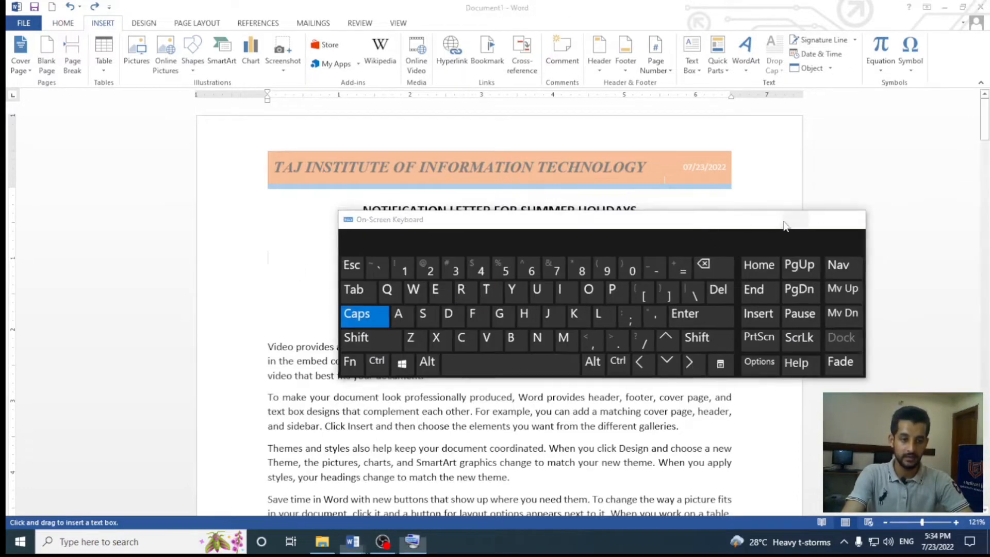
{"action": "left_click", "coordinate": [790, 222]}
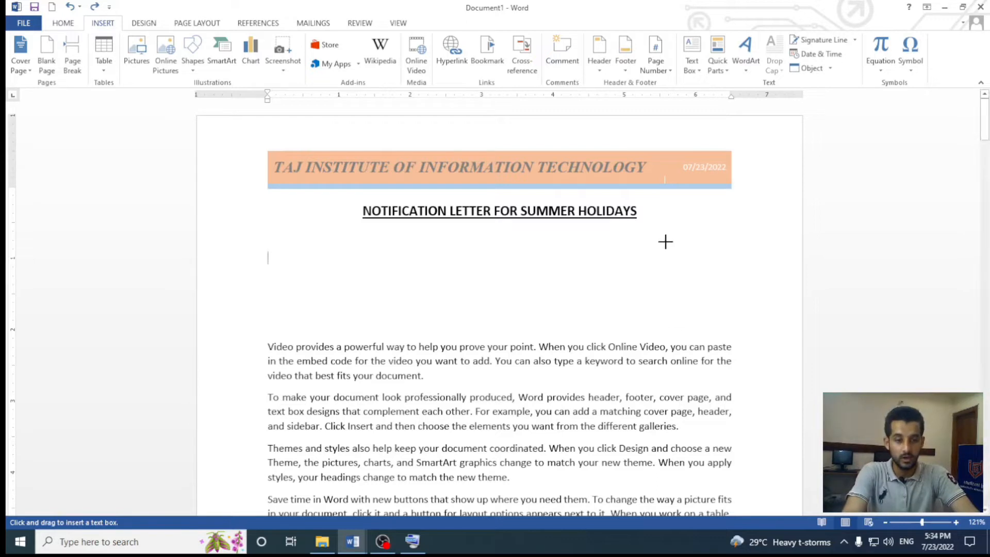
{"action": "left_click_drag", "start_coordinate": [660, 220], "coordinate": [744, 323]}
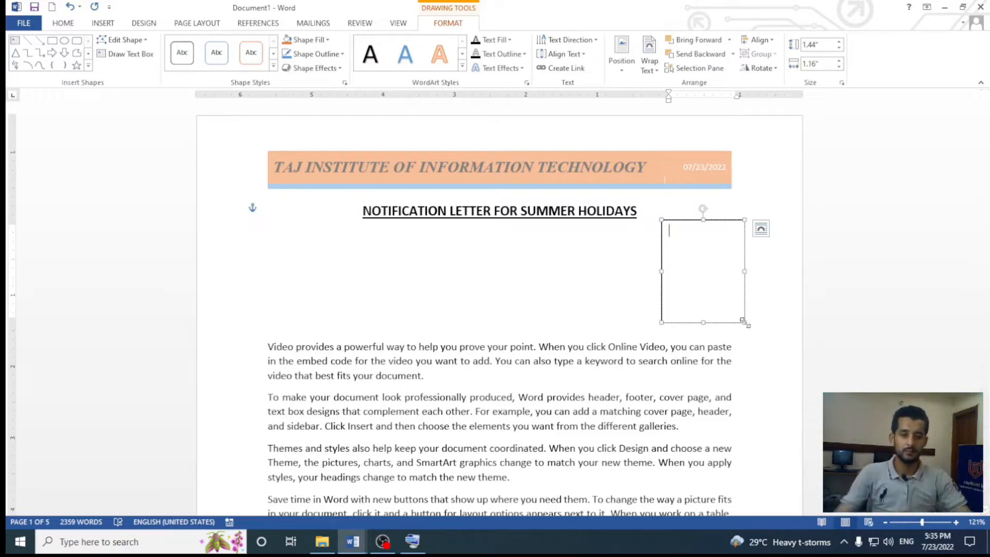
Check how the new text box looks in the print preview and return to the document
{"action": "left_click", "coordinate": [719, 378]}
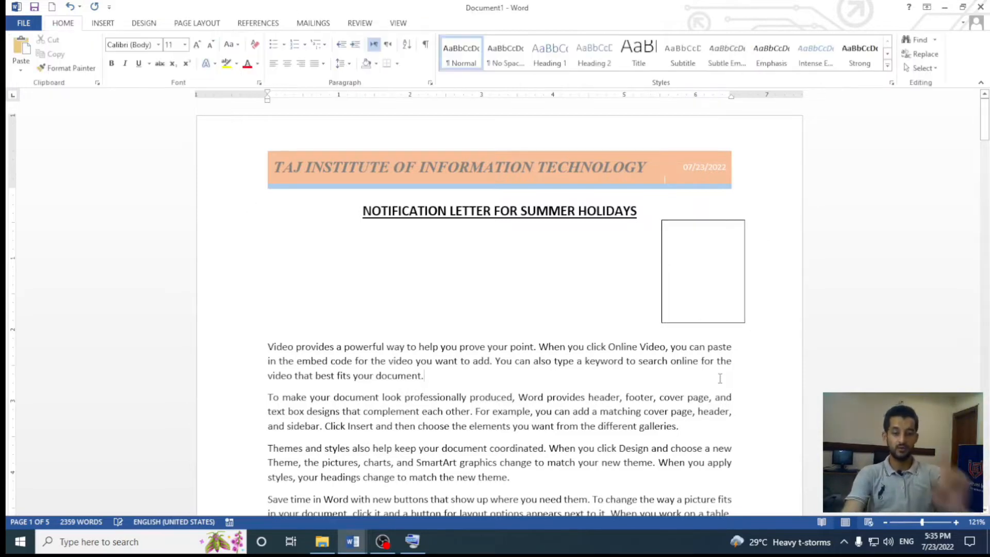
{"action": "key", "text": "ctrl+p"}
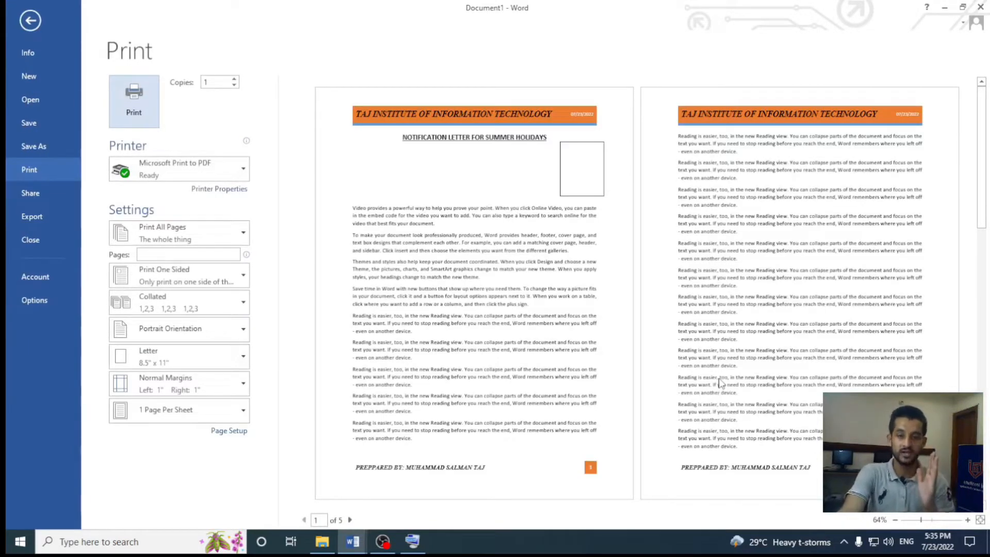
{"action": "key", "text": "Escape"}
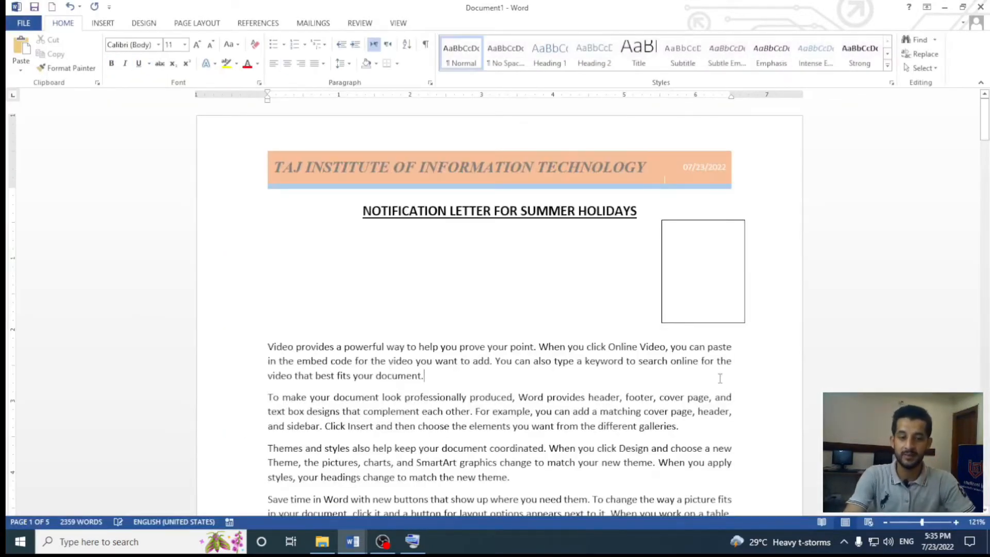
Shift the empty text box slightly left so its outer edge lines up with the page's right margin
{"action": "left_click", "coordinate": [735, 222]}
{"action": "left_click_drag", "start_coordinate": [735, 222], "coordinate": [720, 222]}
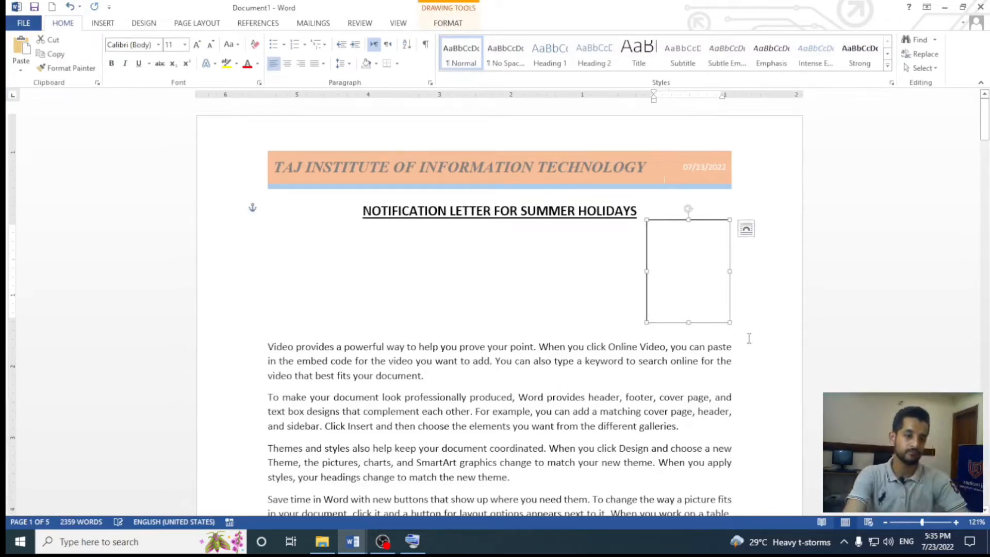
{"action": "scroll", "coordinate": [766, 353], "scroll_direction": "up", "scroll_amount": 7}
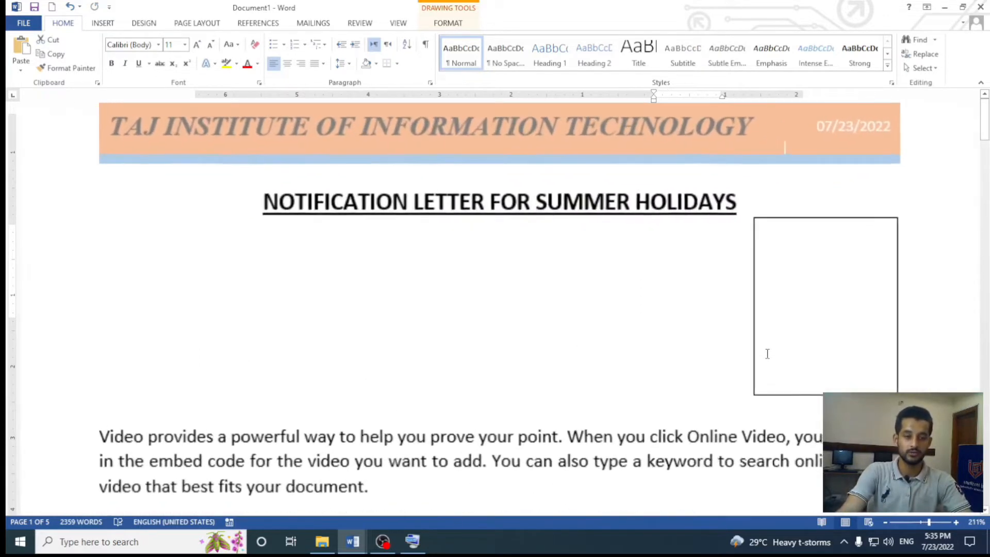
{"action": "left_click", "coordinate": [711, 373]}
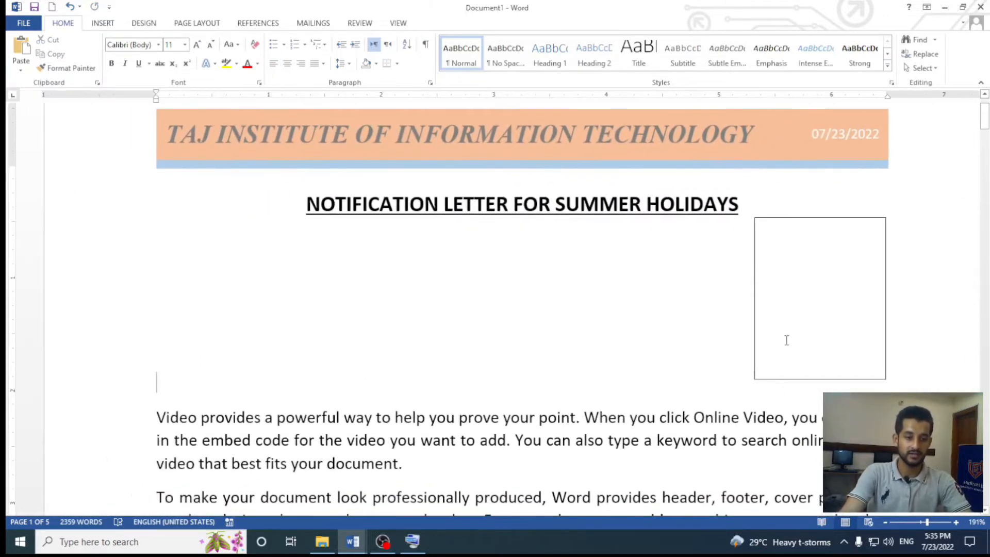
Enter "Paste your passport size photo here." in the text box below the heading
{"action": "left_click", "coordinate": [792, 219]}
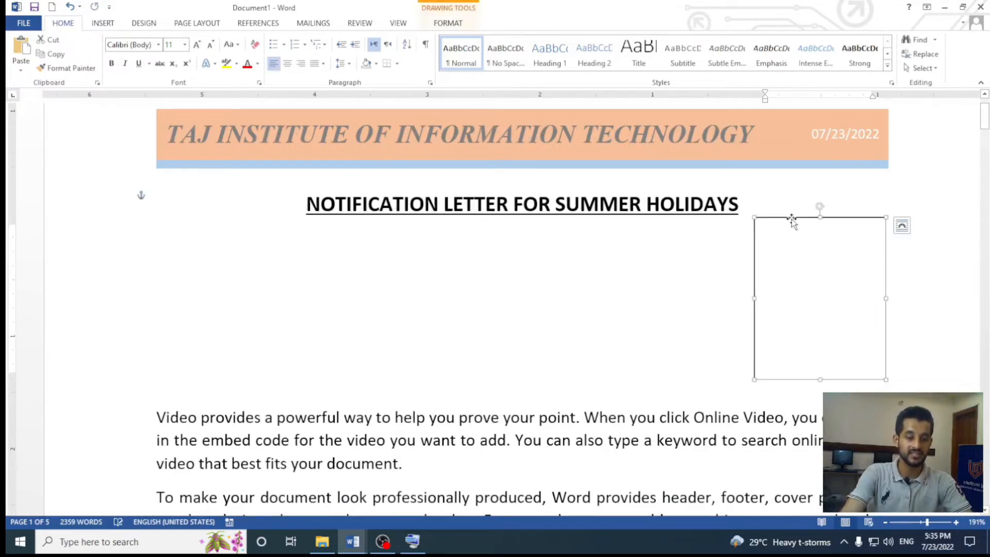
{"action": "left_click", "coordinate": [801, 251]}
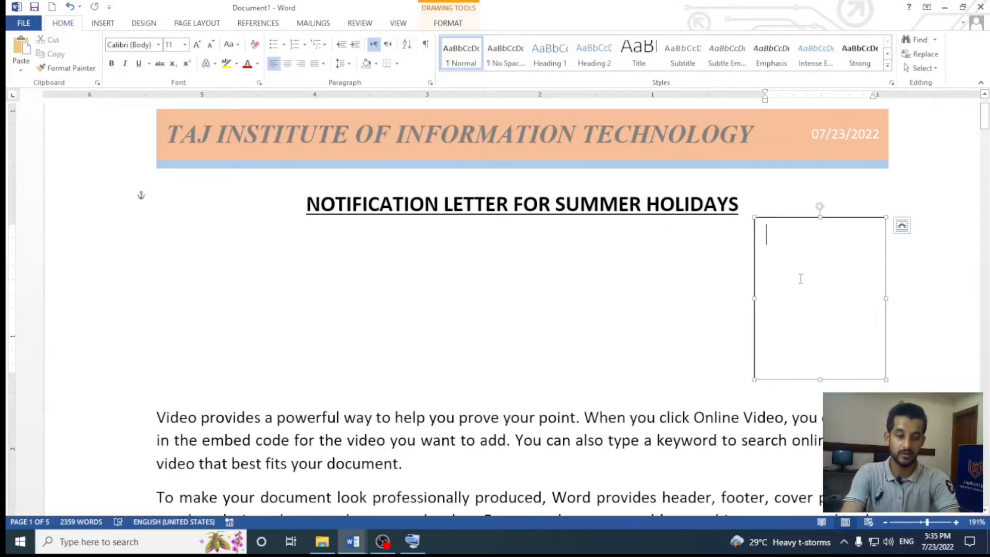
{"action": "type", "text": "PAST"}
{"action": "key", "text": "BackSpace"}
{"action": "key", "text": "BackSpace"}
{"action": "key", "text": "BackSpace"}
{"action": "type", "text": "a"}
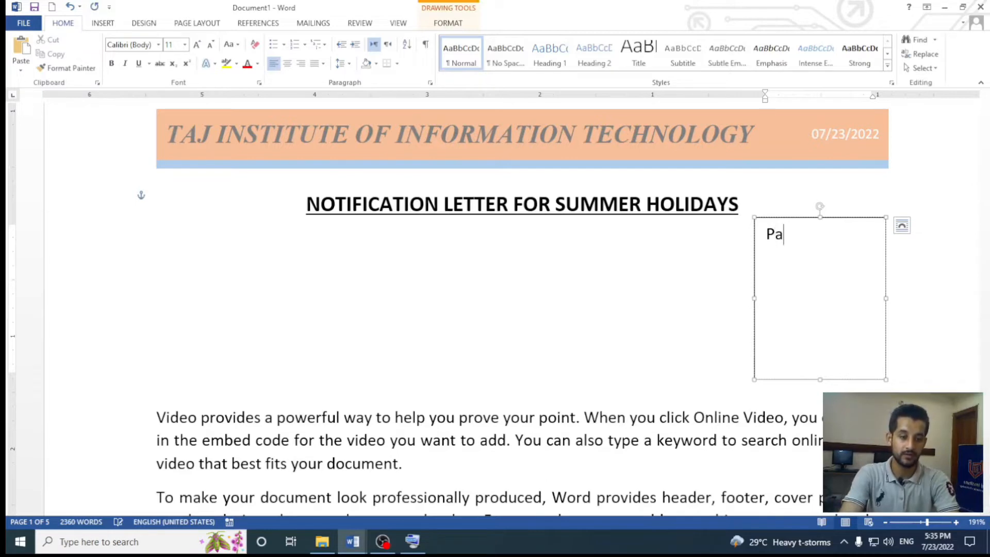
{"action": "type", "text": "ster"}
{"action": "key", "text": "BackSpace"}
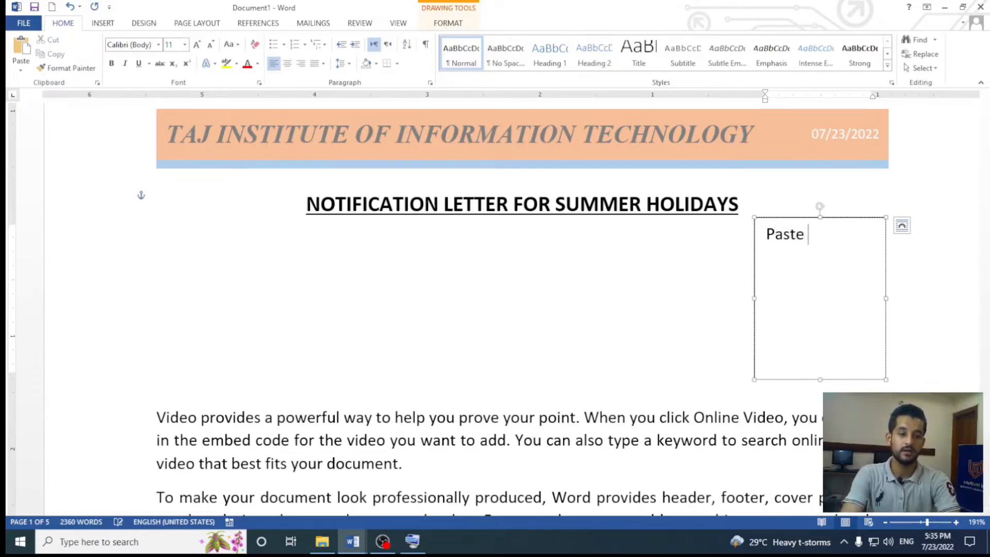
{"action": "type", "text": "your passp"}
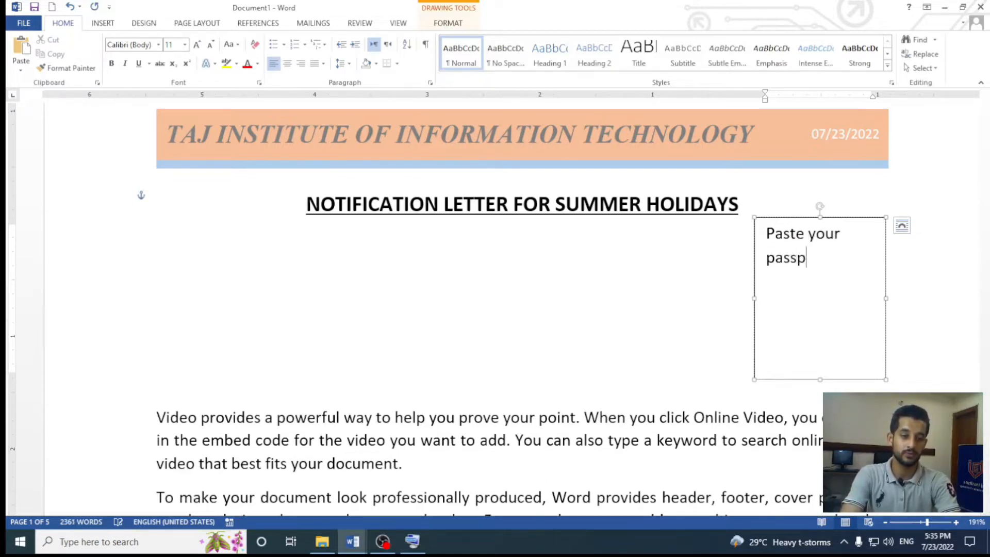
{"action": "type", "text": "ort size "}
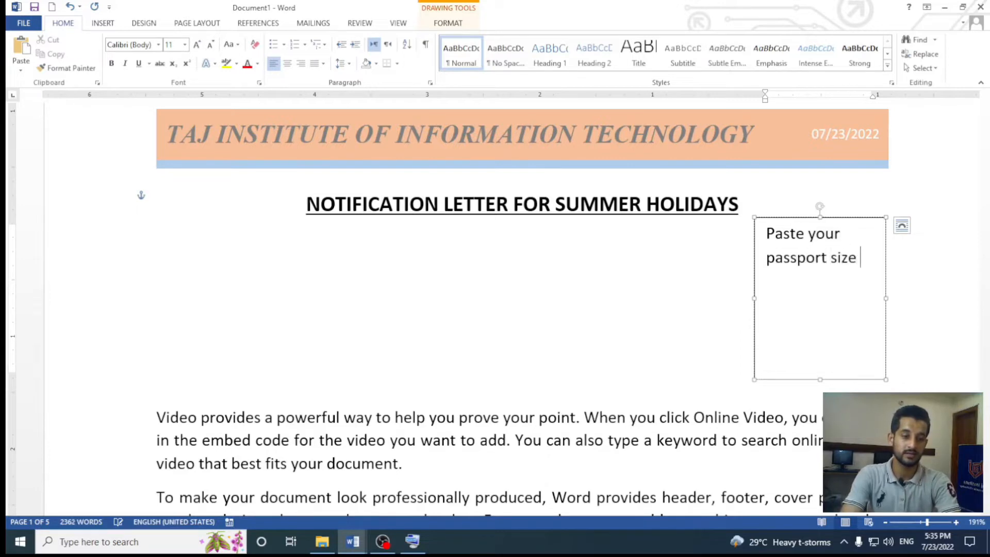
{"action": "type", "text": "photo here"}
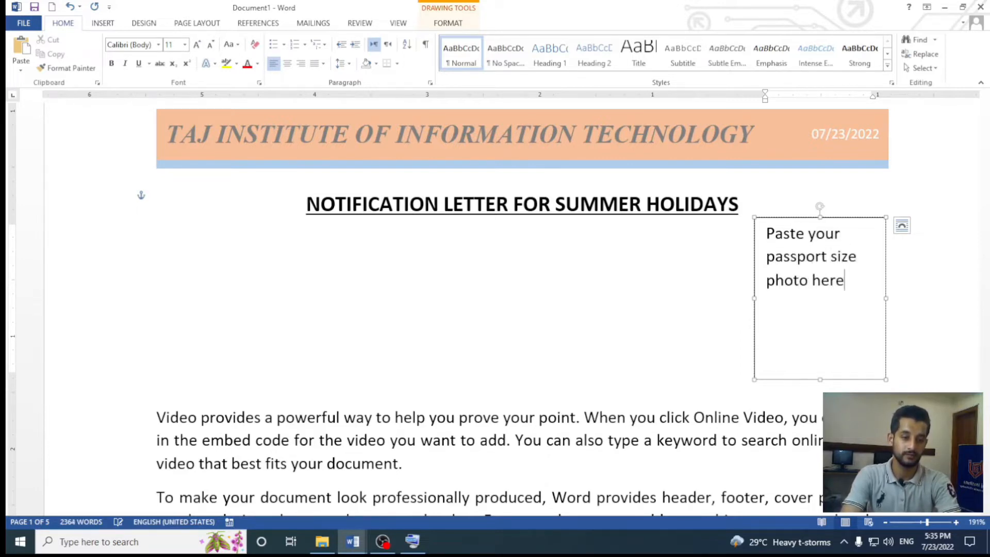
{"action": "key", "text": "BackSpace"}
{"action": "type", "text": "e."}
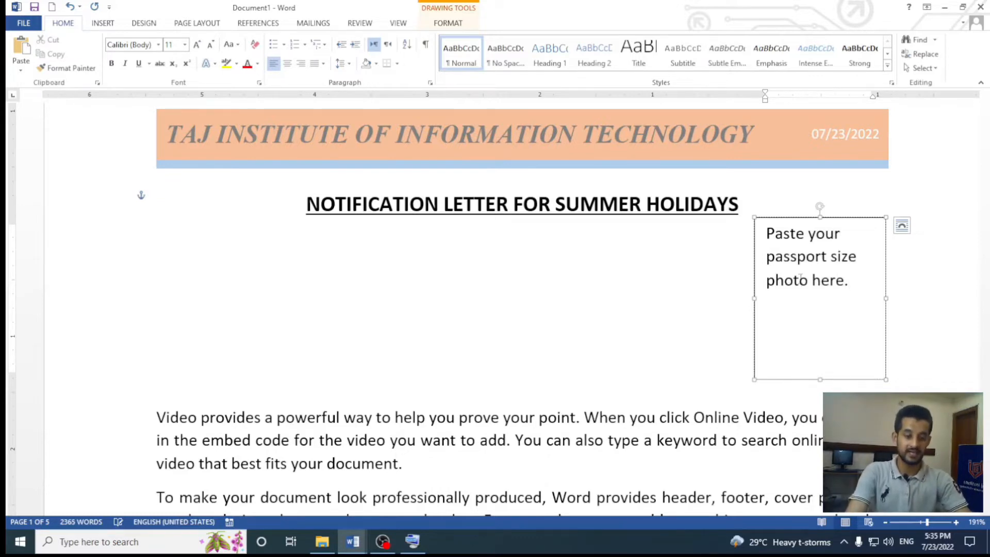
Try rotating the passport photo text box about a quarter turn counterclockwise, then undo the rotation
{"action": "key", "text": "ctrl+a"}
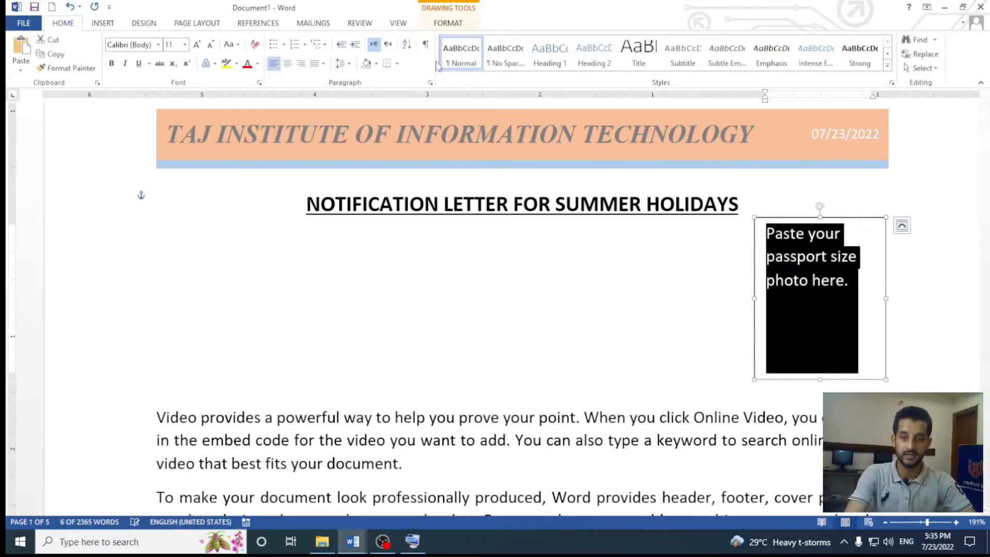
{"action": "left_click", "coordinate": [723, 281]}
{"action": "left_click", "coordinate": [778, 217]}
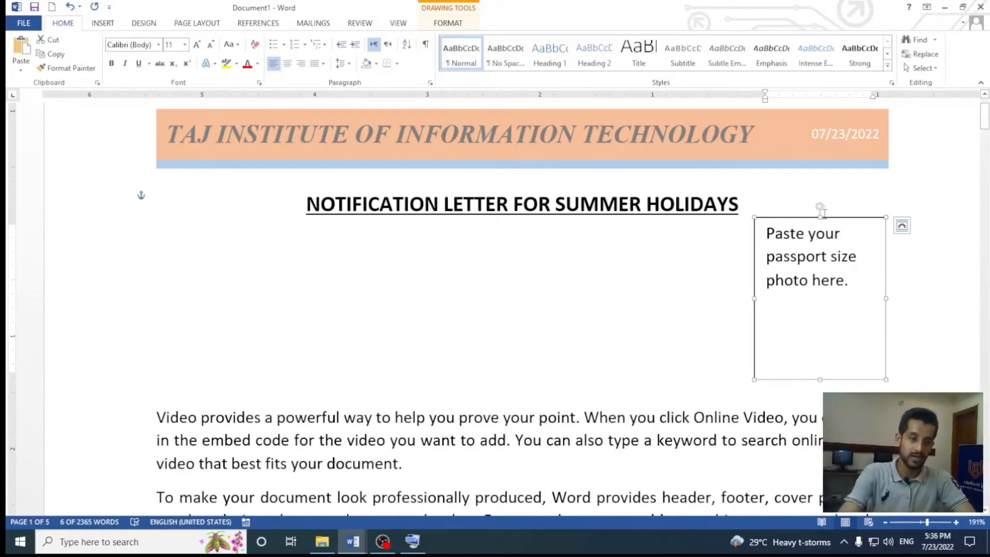
{"action": "left_click_drag", "start_coordinate": [820, 207], "coordinate": [727, 293]}
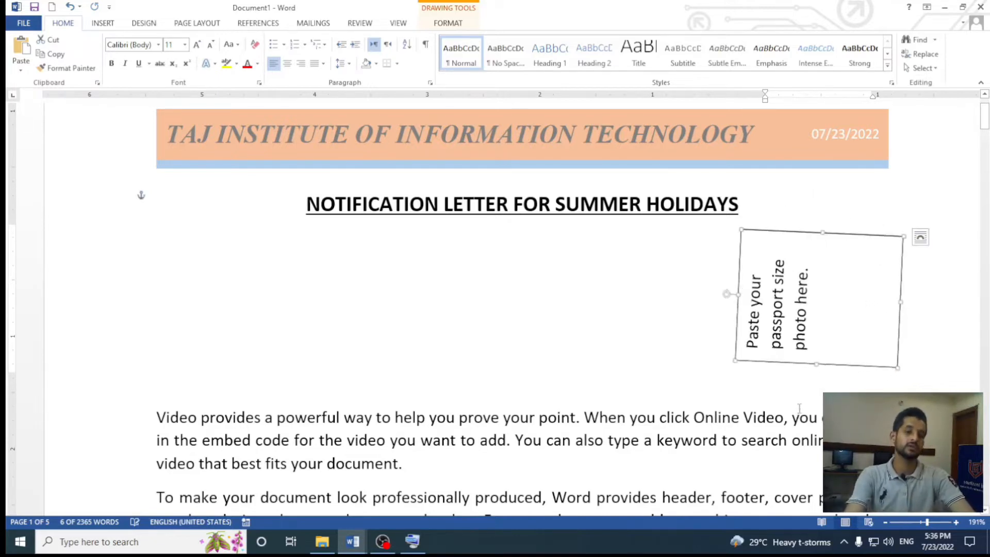
{"action": "left_click", "coordinate": [799, 388]}
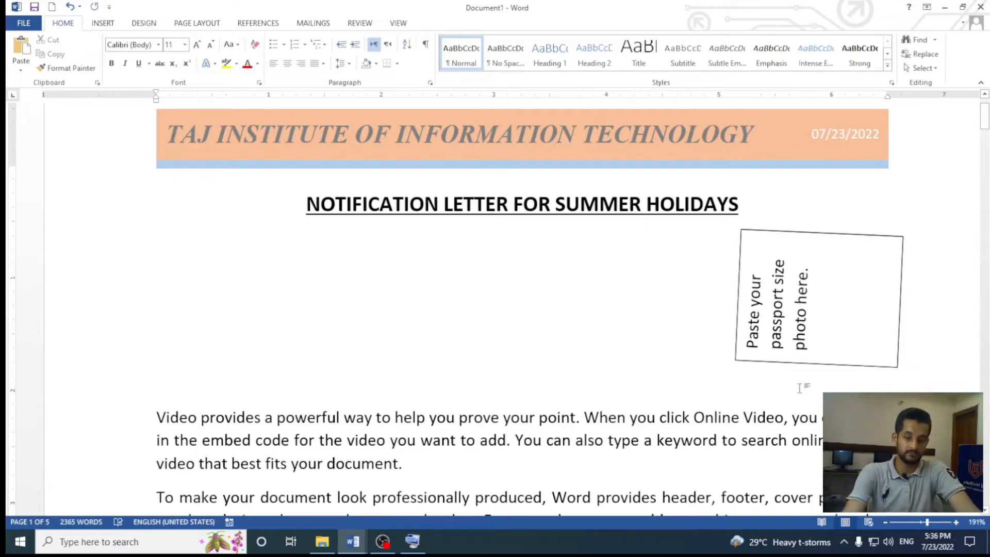
{"action": "left_click", "coordinate": [844, 276]}
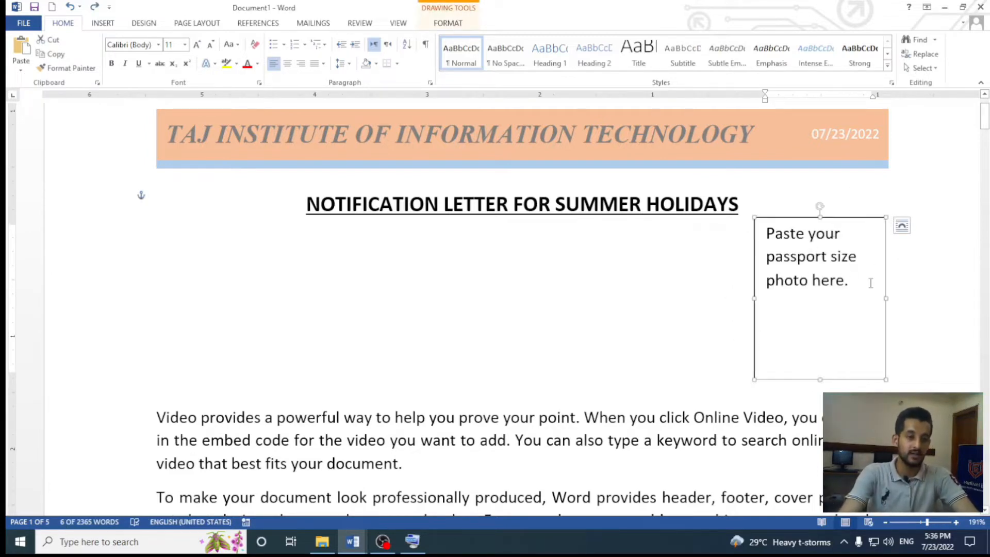
Try narrowing the passport photo text box and reducing its height from the upper edge, undoing each resize
{"action": "left_click_drag", "start_coordinate": [884, 298], "coordinate": [827, 298]}
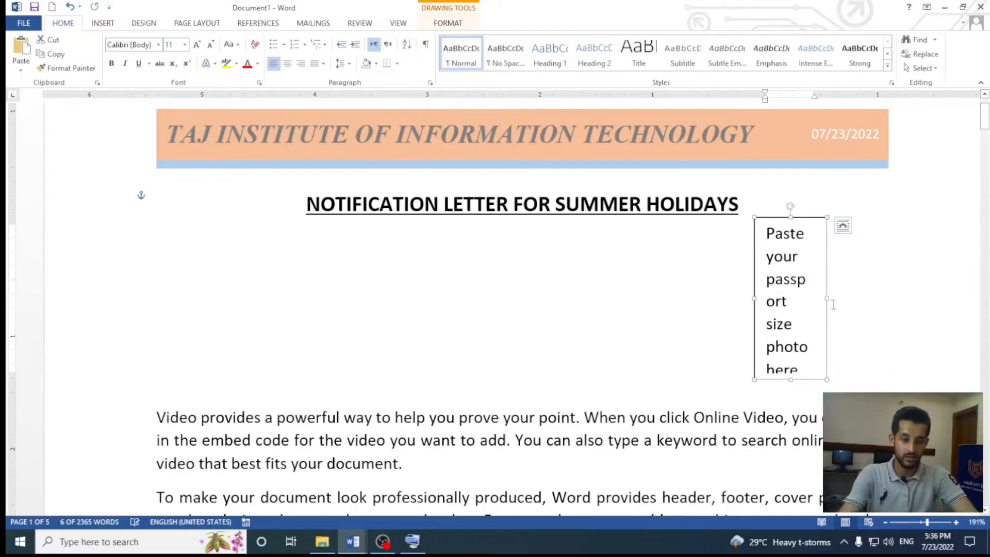
{"action": "key", "text": "ctrl+z"}
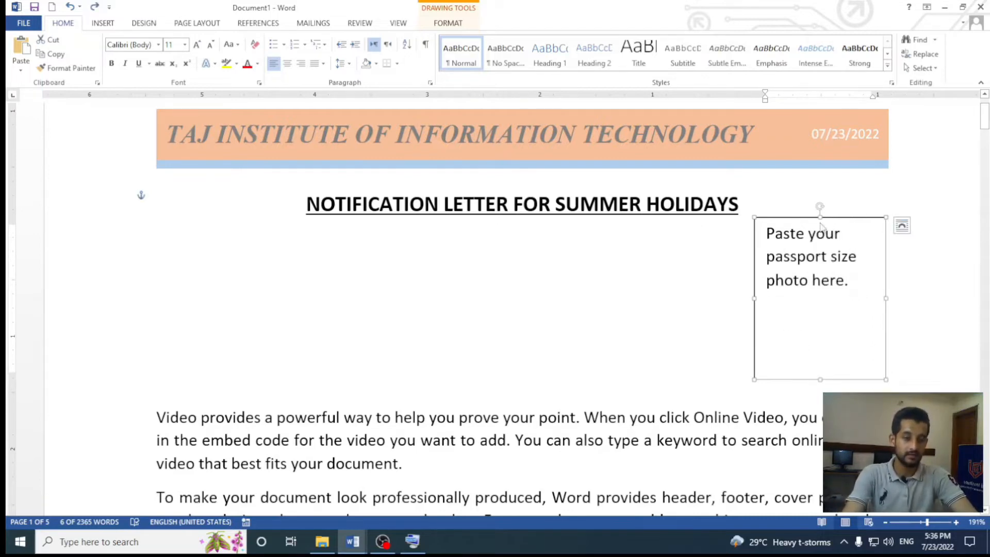
{"action": "left_click_drag", "start_coordinate": [819, 221], "coordinate": [820, 309]}
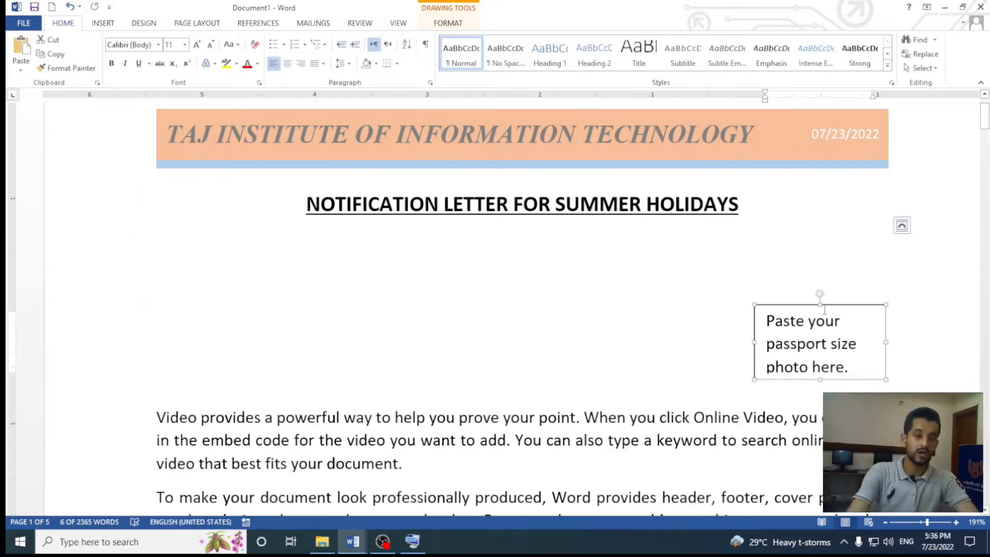
{"action": "key", "text": "ctrl+z"}
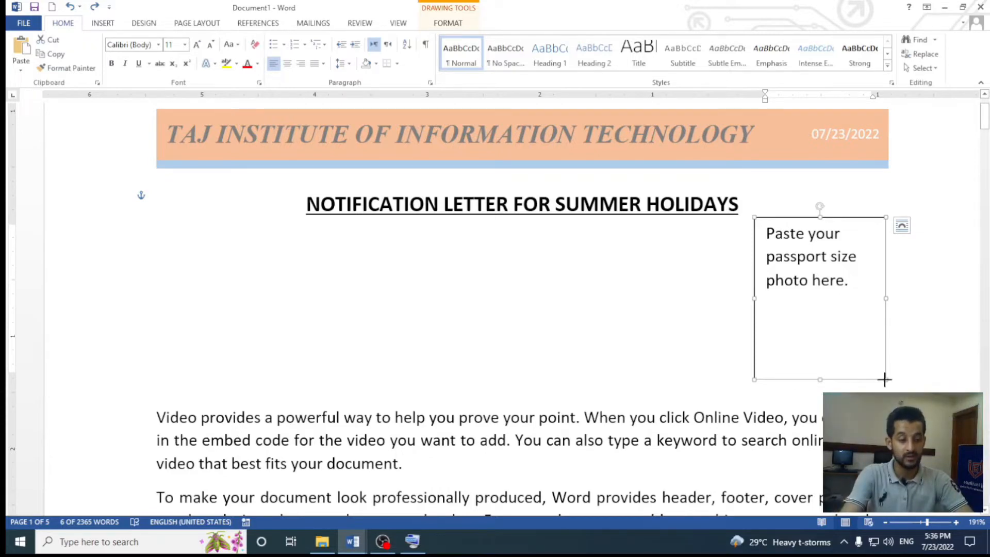
Shrink the passport photo text box to about 1.12" high by 0.92" wide and move it slightly toward the right margin and down
{"action": "left_click_drag", "start_coordinate": [884, 380], "coordinate": [857, 342]}
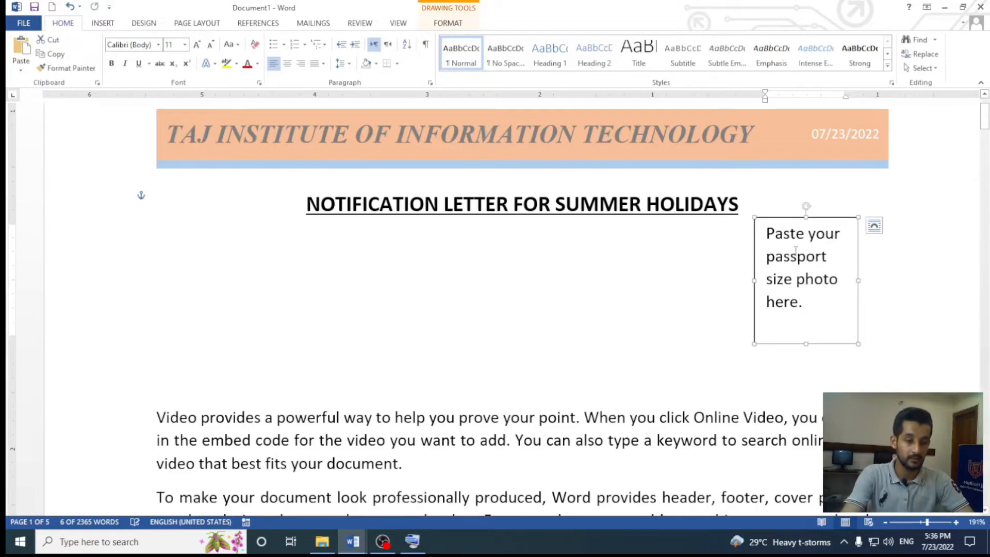
{"action": "left_click_drag", "start_coordinate": [779, 219], "coordinate": [802, 238]}
{"action": "left_click_drag", "start_coordinate": [828, 338], "coordinate": [738, 291]}
{"action": "left_click", "coordinate": [739, 286]}
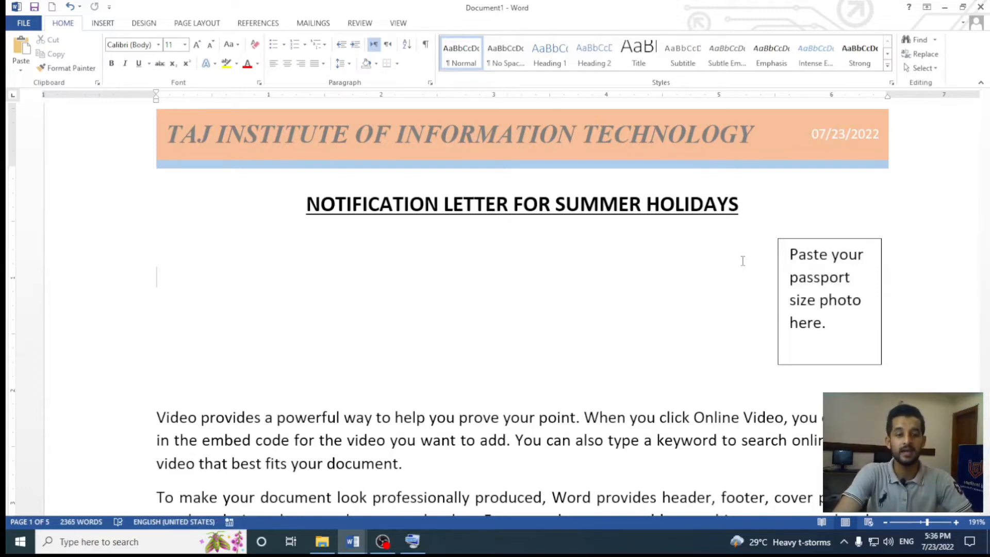
Try the solid orange fill shape style from the third row of presets on the passport photo text box
{"action": "left_click", "coordinate": [802, 245]}
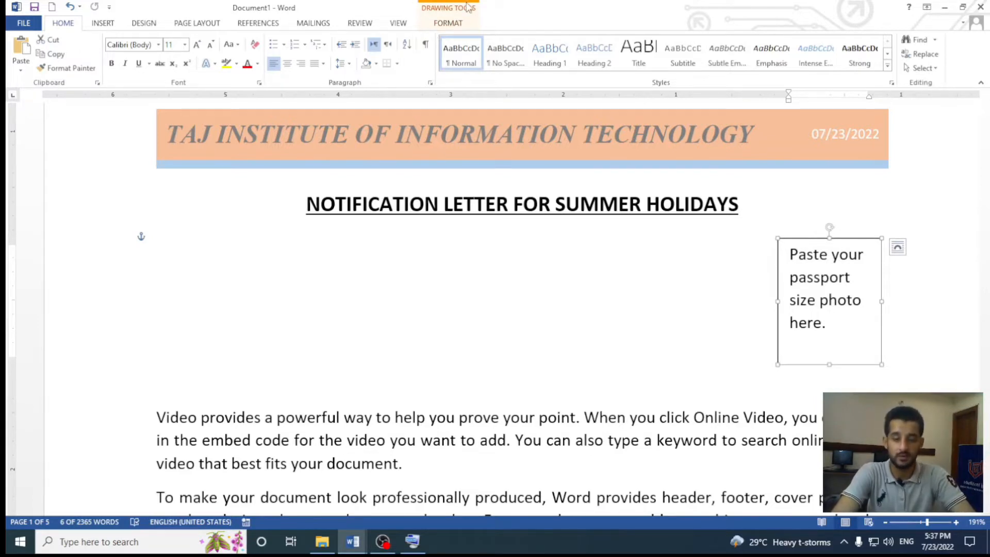
{"action": "left_click", "coordinate": [455, 27]}
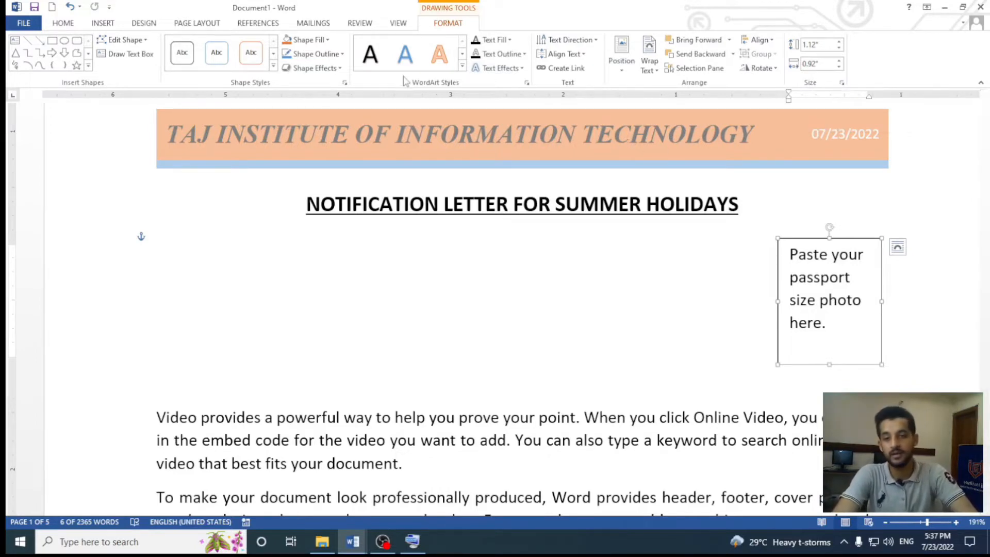
{"action": "left_click", "coordinate": [274, 70]}
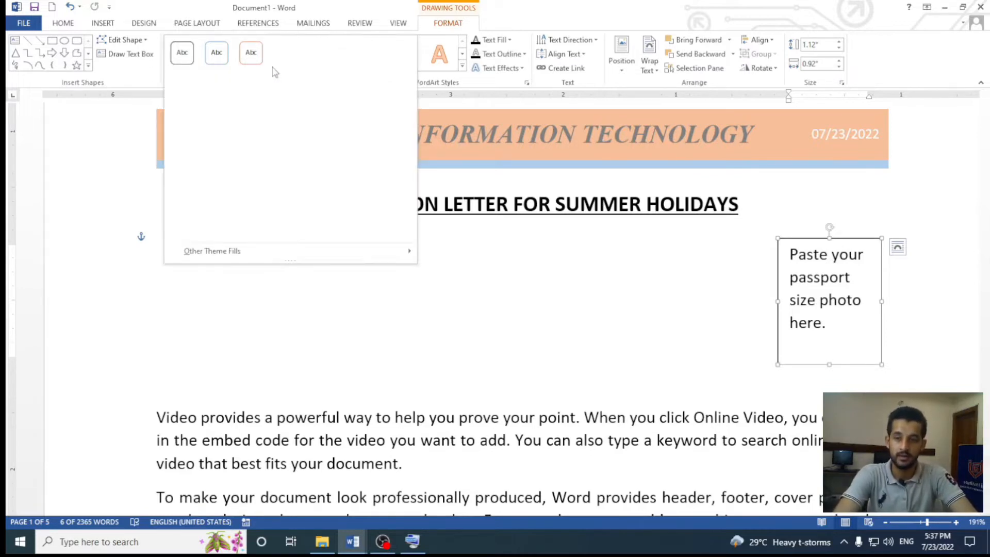
{"action": "left_click", "coordinate": [53, 219]}
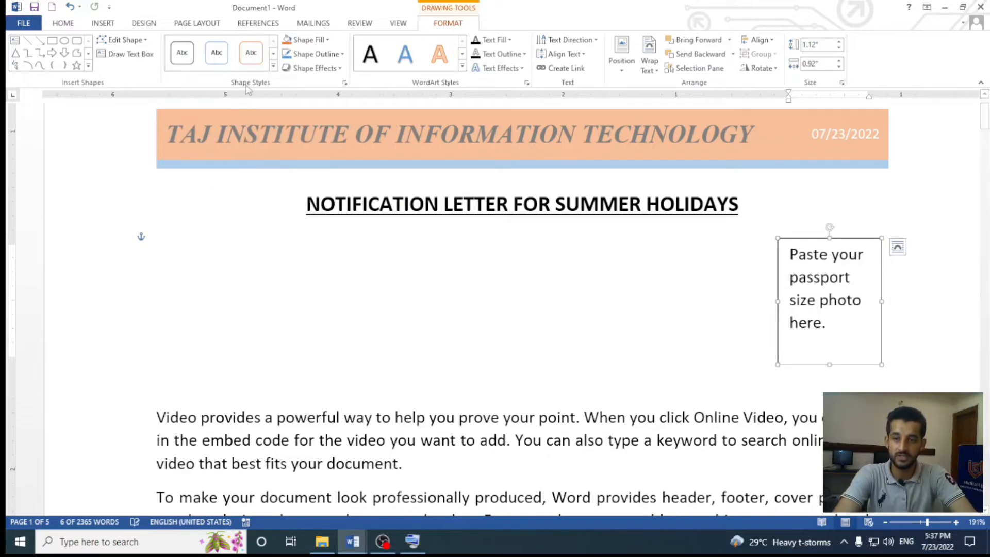
{"action": "left_click", "coordinate": [273, 71]}
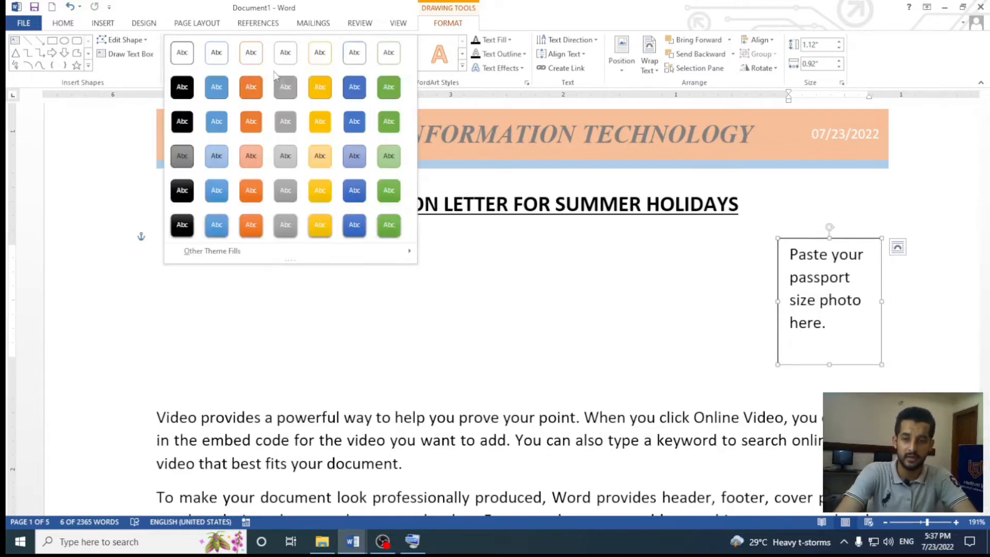
{"action": "left_click", "coordinate": [251, 124]}
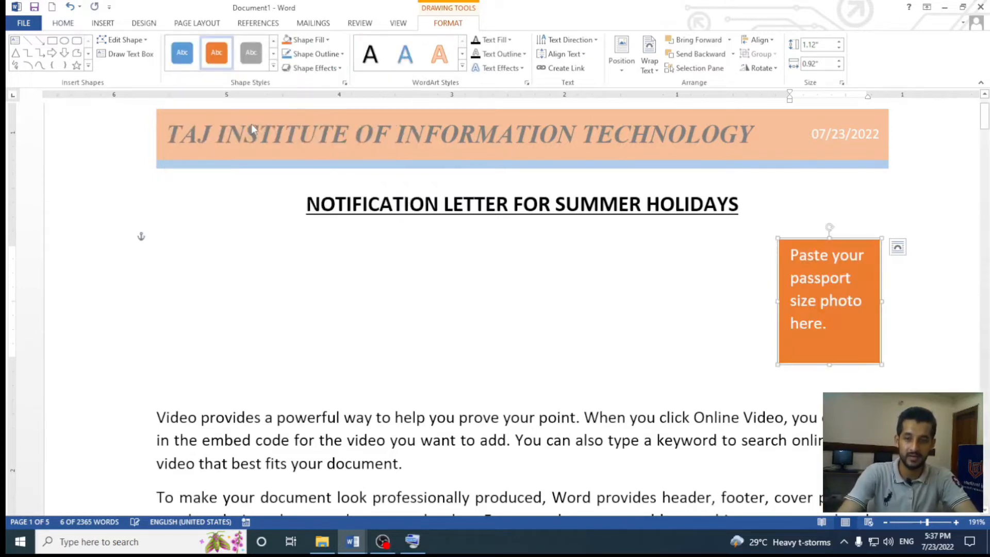
Check how the orange text box looks in the print preview, return to the document and restore the collapsed ribbon
{"action": "key", "text": "ctrl+p"}
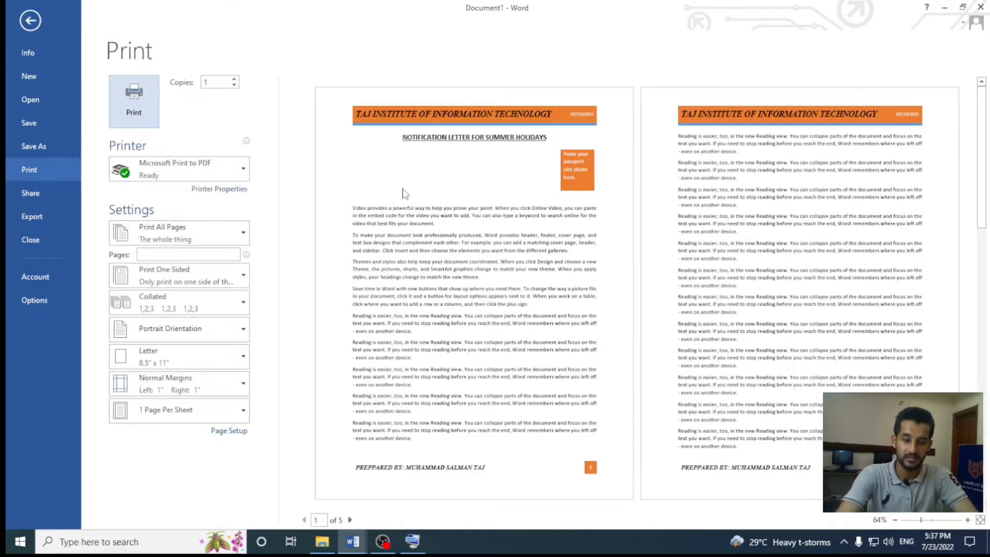
{"action": "key", "text": "Escape"}
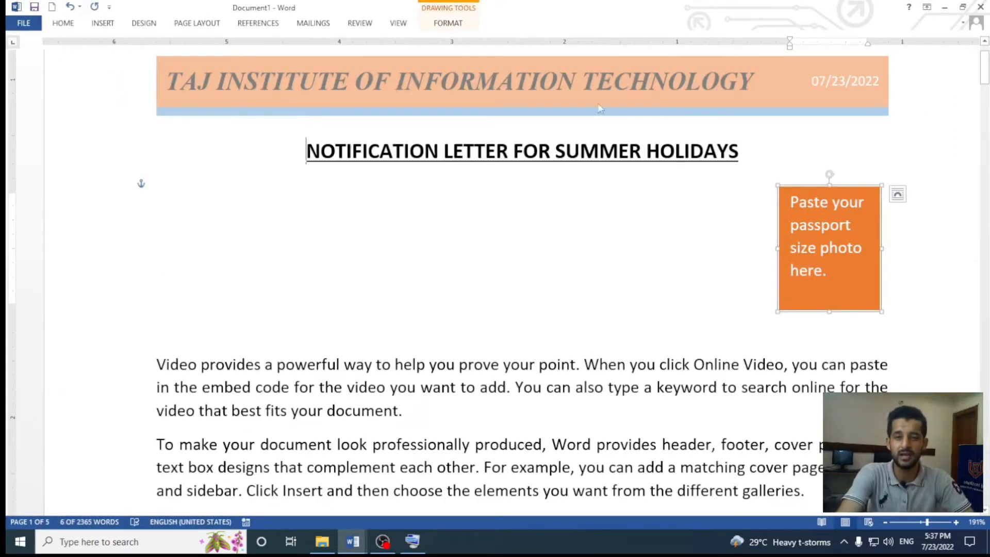
{"action": "right_click", "coordinate": [392, 24]}
{"action": "left_click", "coordinate": [418, 78]}
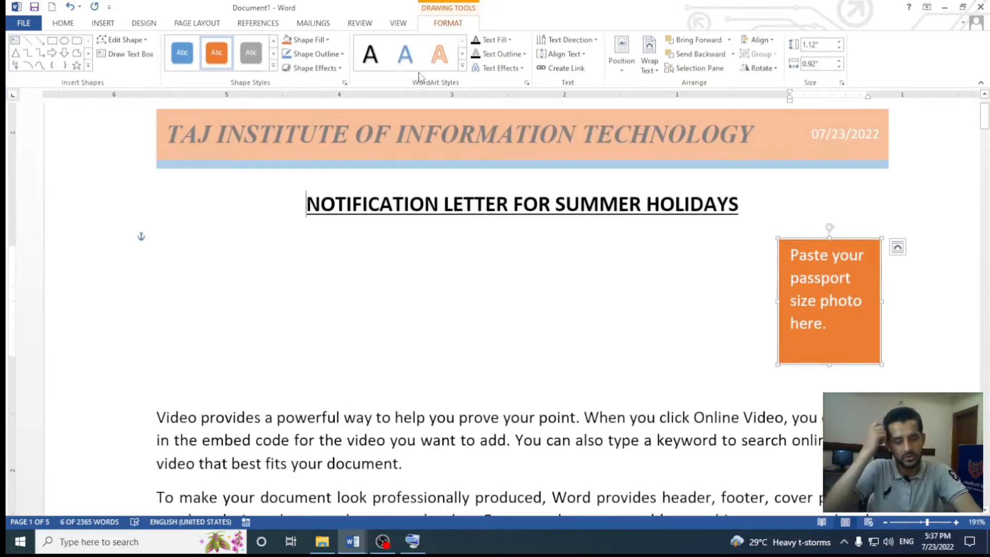
Undo the orange shape style on the text box and preview other preset styles without applying one
{"action": "left_click", "coordinate": [273, 65]}
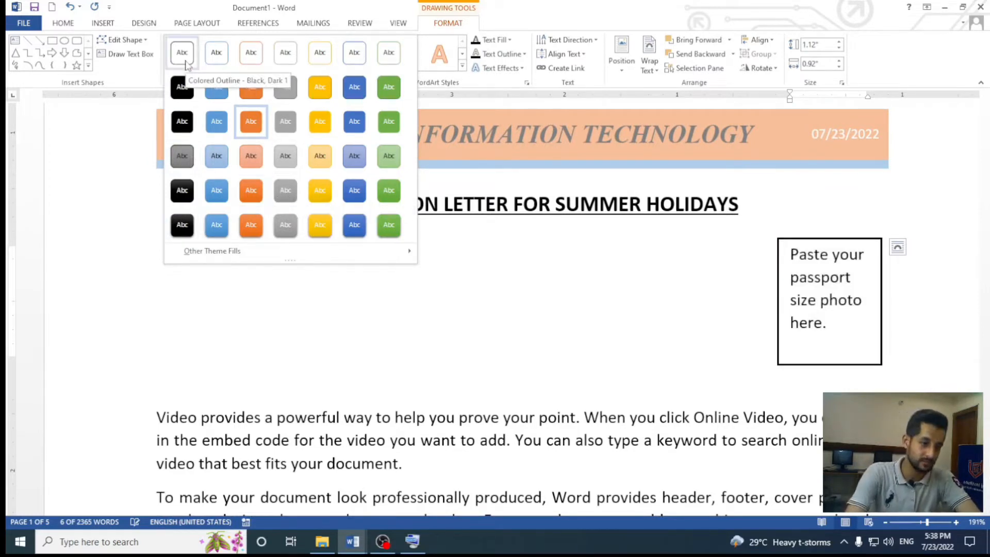
{"action": "left_click", "coordinate": [485, 274]}
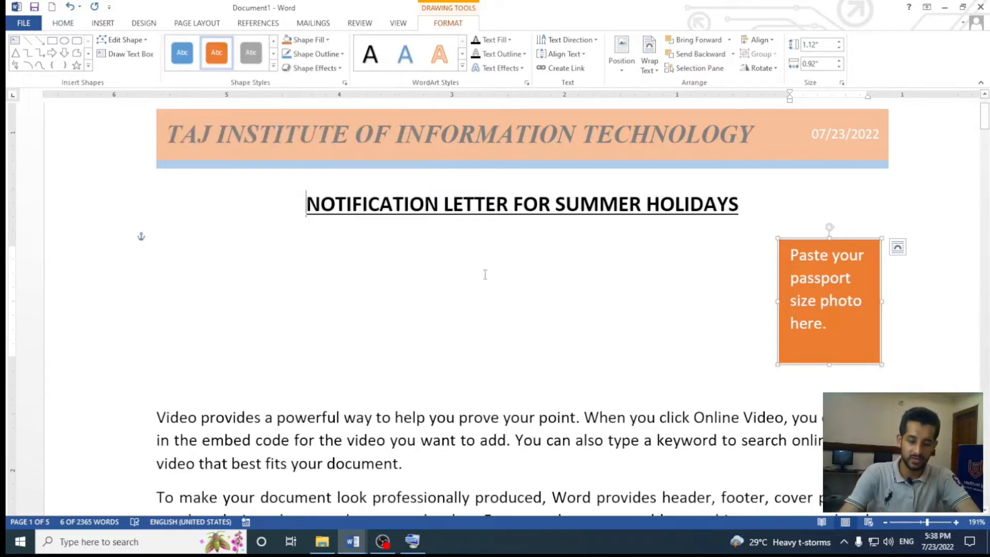
{"action": "key", "text": "ctrl+z"}
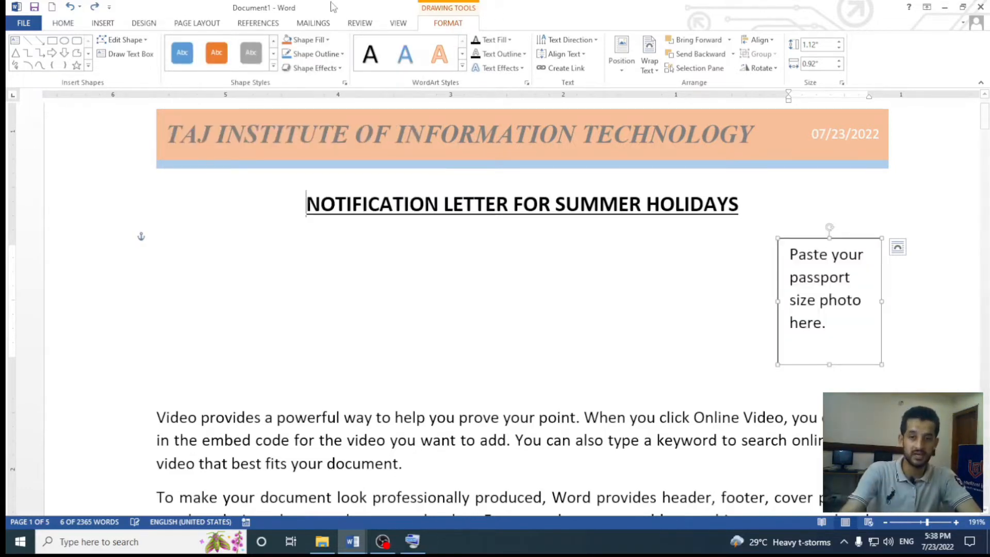
{"action": "left_click", "coordinate": [273, 66]}
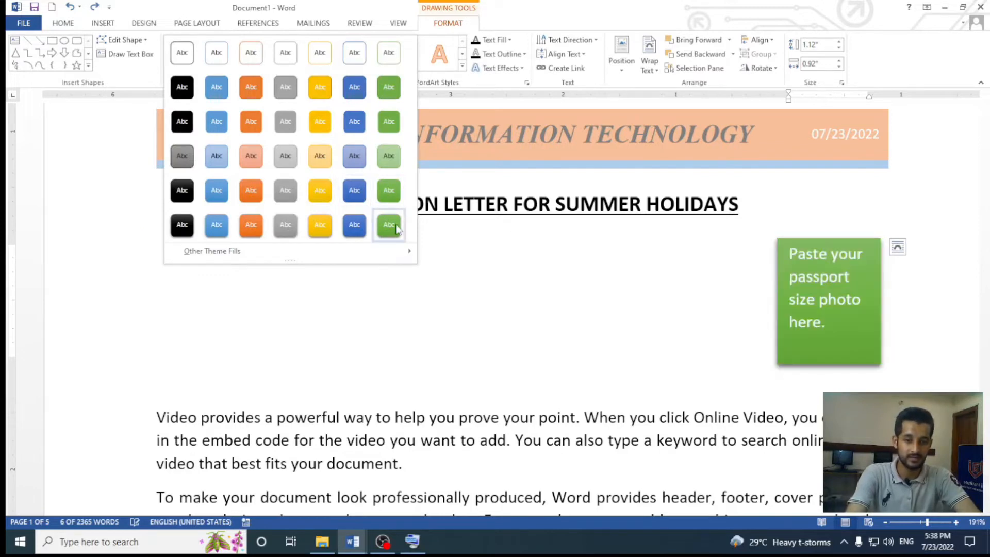
{"action": "left_click", "coordinate": [419, 264]}
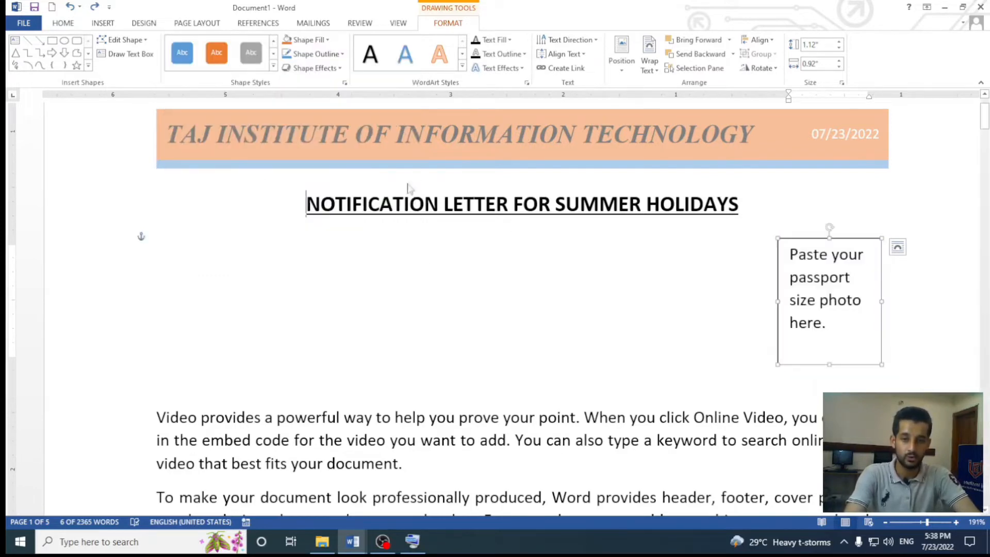
Try a light blue theme color as the text box fill, and undo it
{"action": "left_click", "coordinate": [327, 40]}
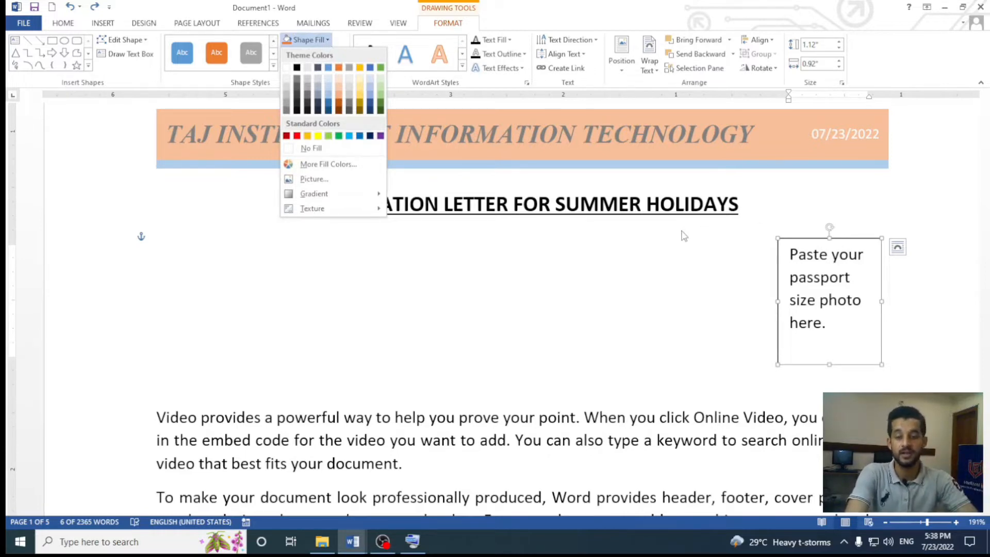
{"action": "left_click", "coordinate": [329, 91]}
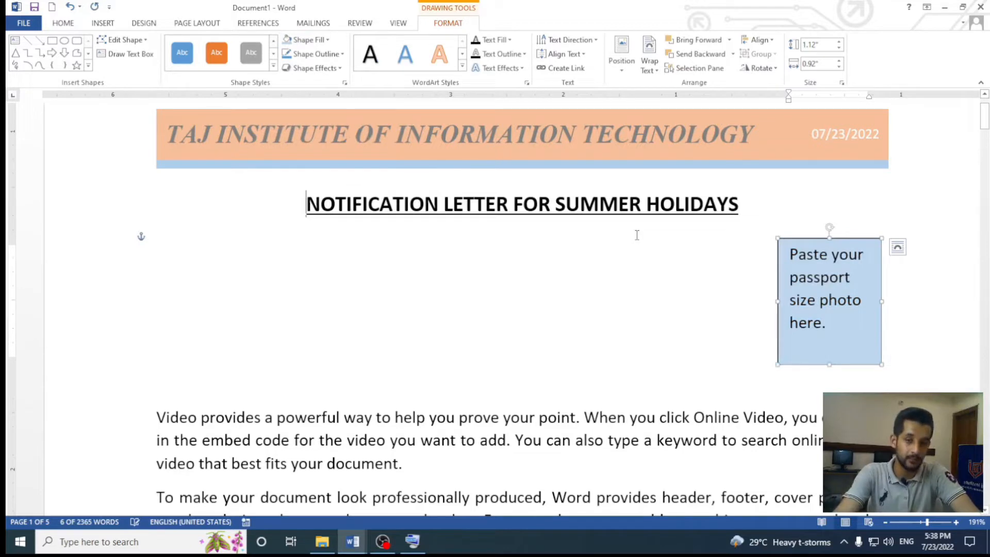
{"action": "key", "text": "ctrl+z"}
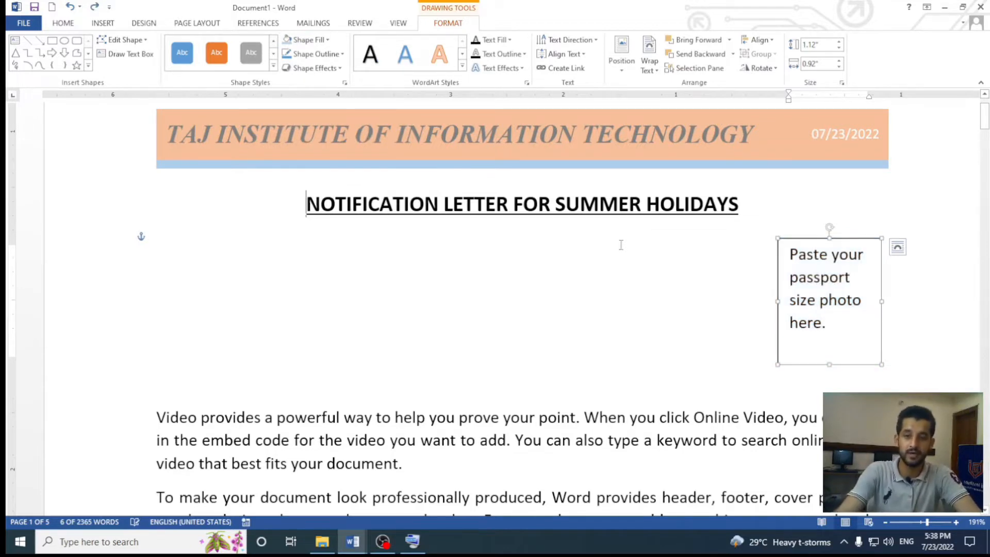
Fill the passport photo text box with a custom bright cyan color, using the RGB color model and a darkened luminance
{"action": "left_click", "coordinate": [328, 40]}
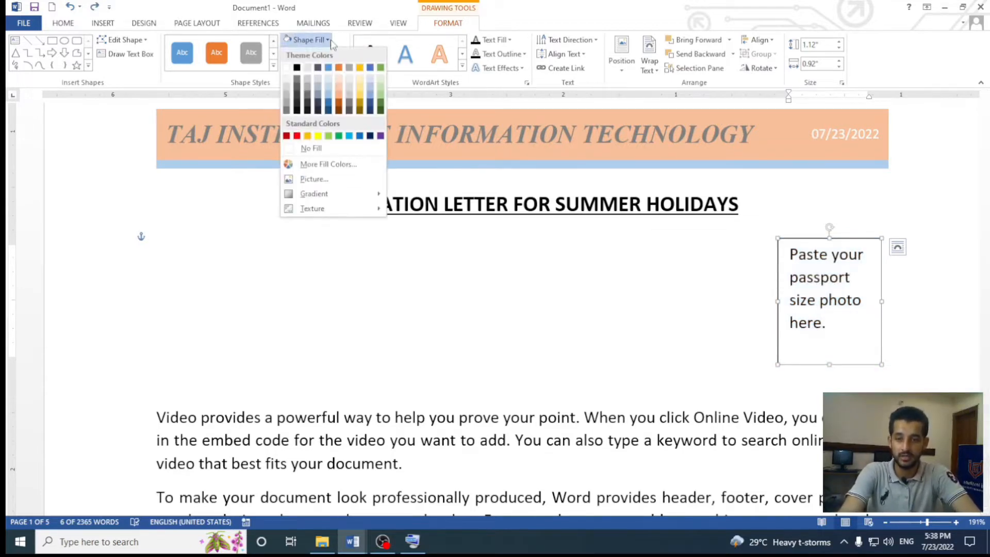
{"action": "left_click", "coordinate": [325, 165]}
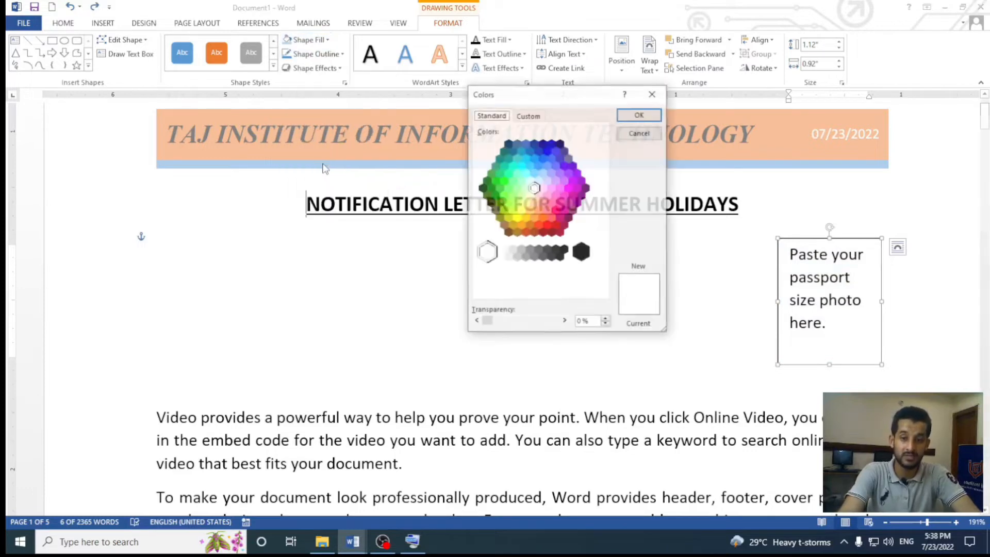
{"action": "left_click", "coordinate": [524, 117]}
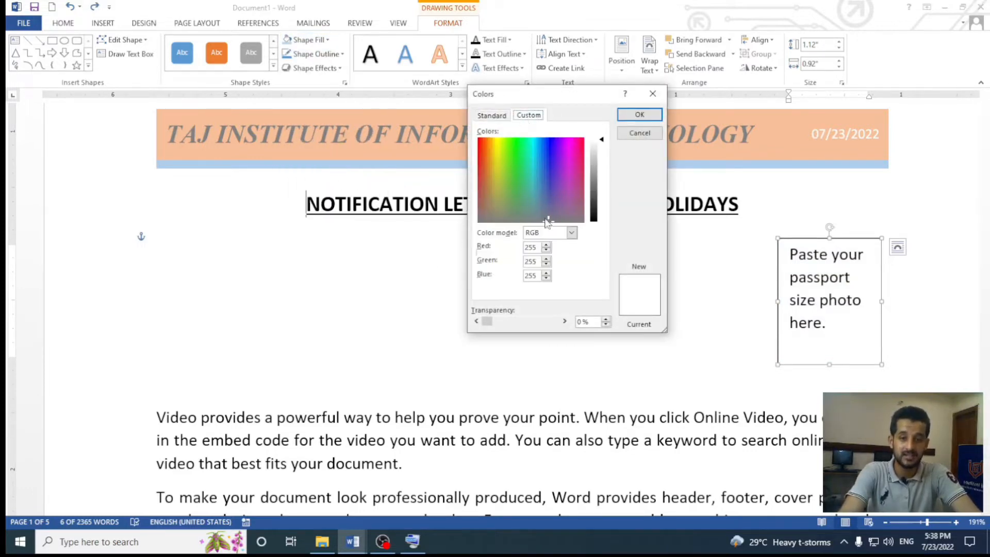
{"action": "left_click", "coordinate": [539, 193]}
{"action": "left_click", "coordinate": [571, 233]}
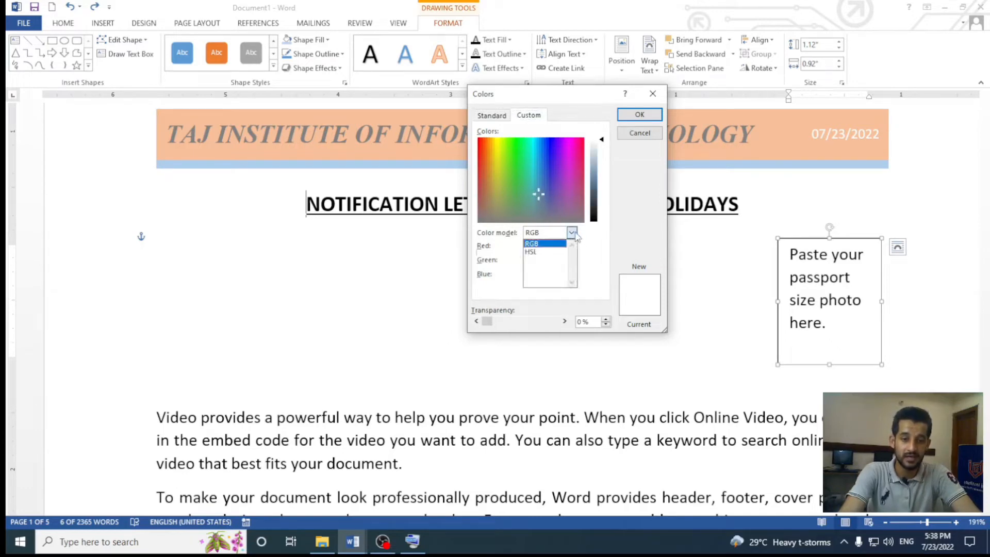
{"action": "left_click", "coordinate": [547, 244]}
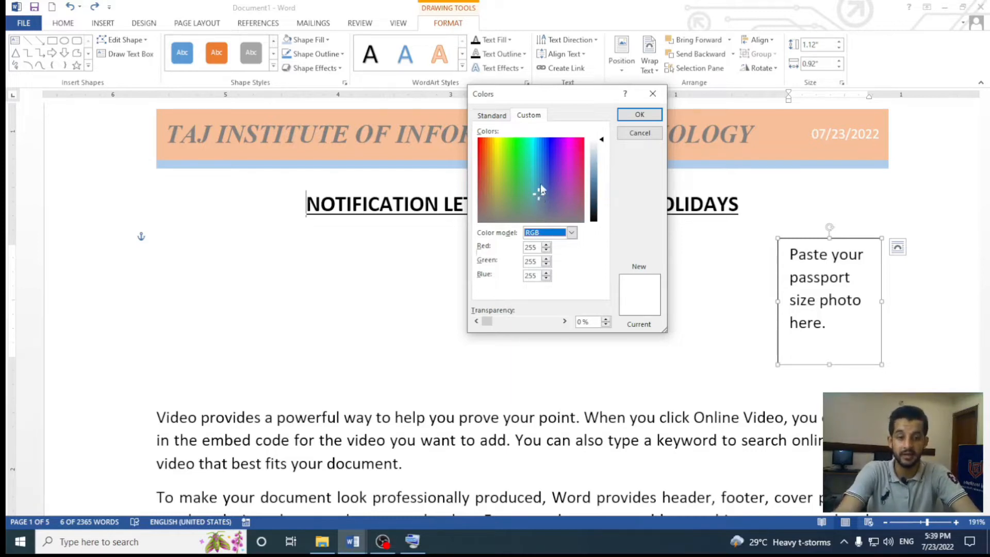
{"action": "left_click_drag", "start_coordinate": [539, 197], "coordinate": [534, 154]}
{"action": "left_click_drag", "start_coordinate": [602, 141], "coordinate": [606, 175]}
{"action": "left_click", "coordinate": [631, 117]}
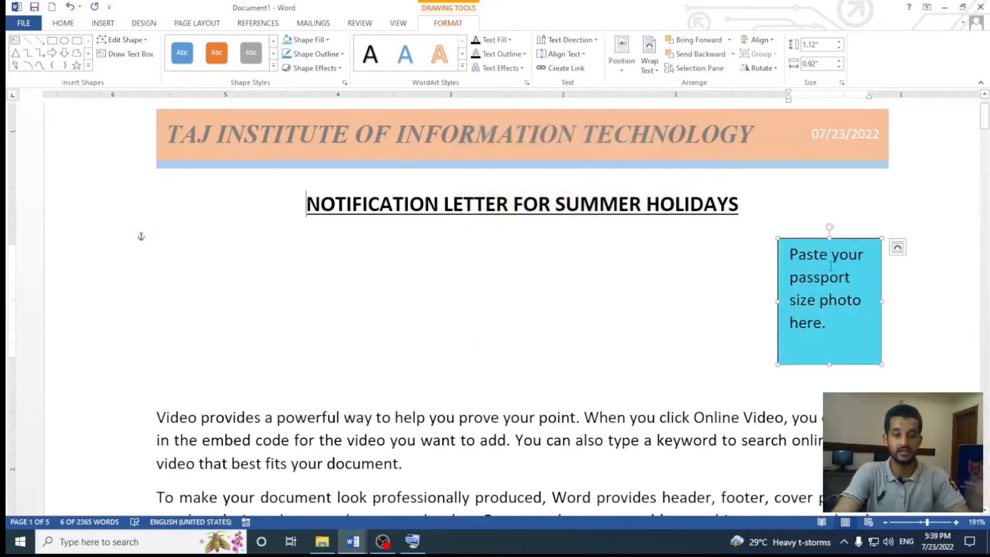
Fill the passport photo text box with the picture WhatsApp Image 2022-07-15 at 10.14.12 PM.jpeg from the Downloads folder
{"action": "left_click", "coordinate": [327, 40]}
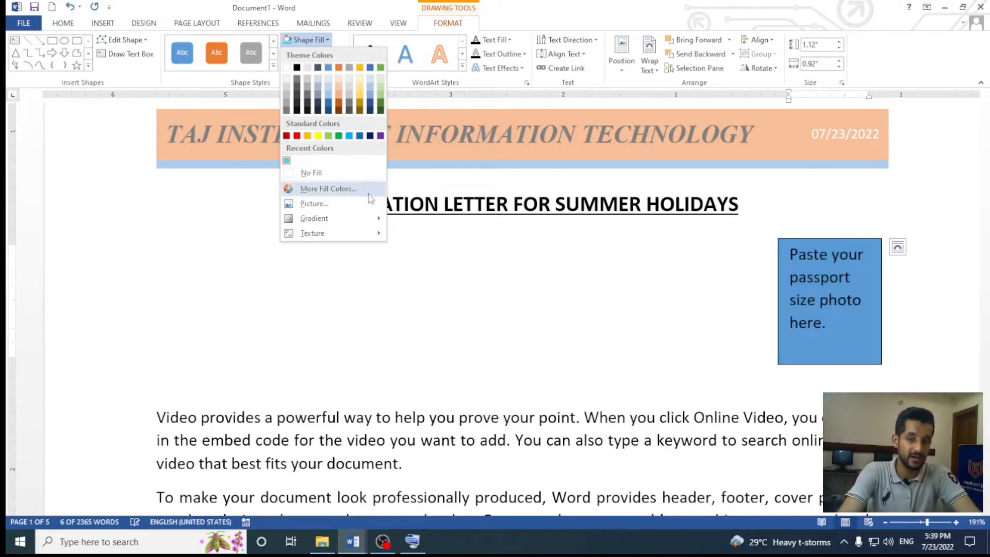
{"action": "left_click", "coordinate": [314, 204]}
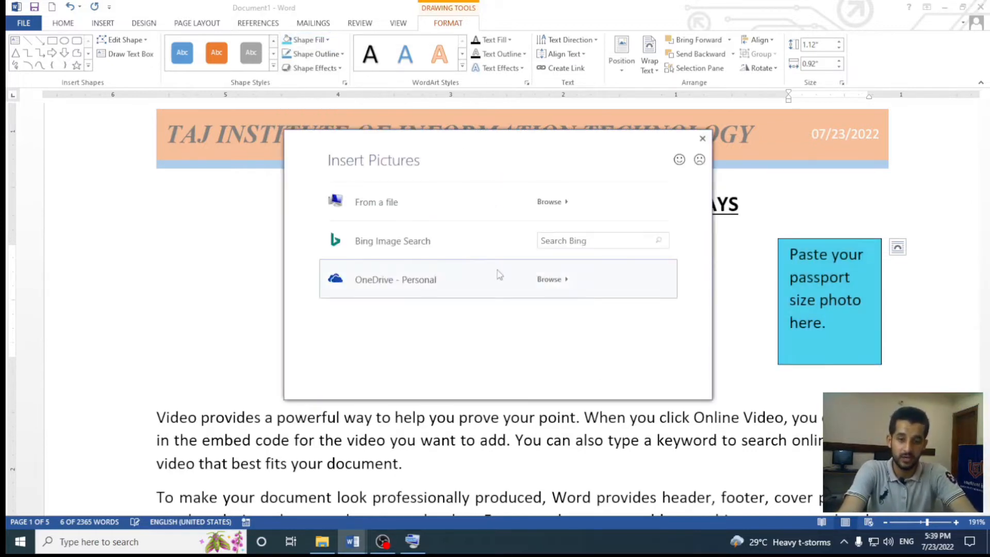
{"action": "left_click", "coordinate": [401, 206]}
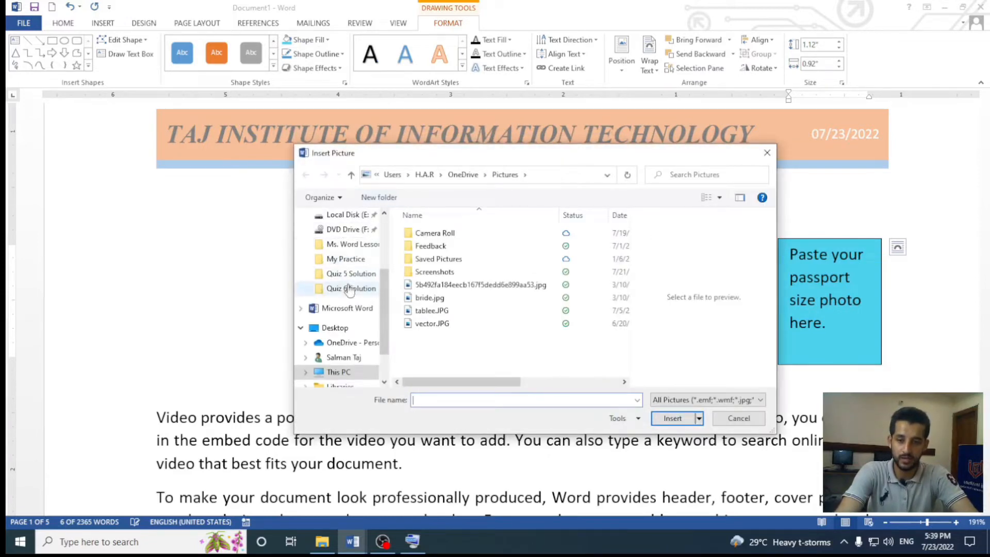
{"action": "scroll", "coordinate": [355, 270], "scroll_direction": "up", "scroll_amount": 2}
{"action": "scroll", "coordinate": [359, 273], "scroll_direction": "up", "scroll_amount": 3}
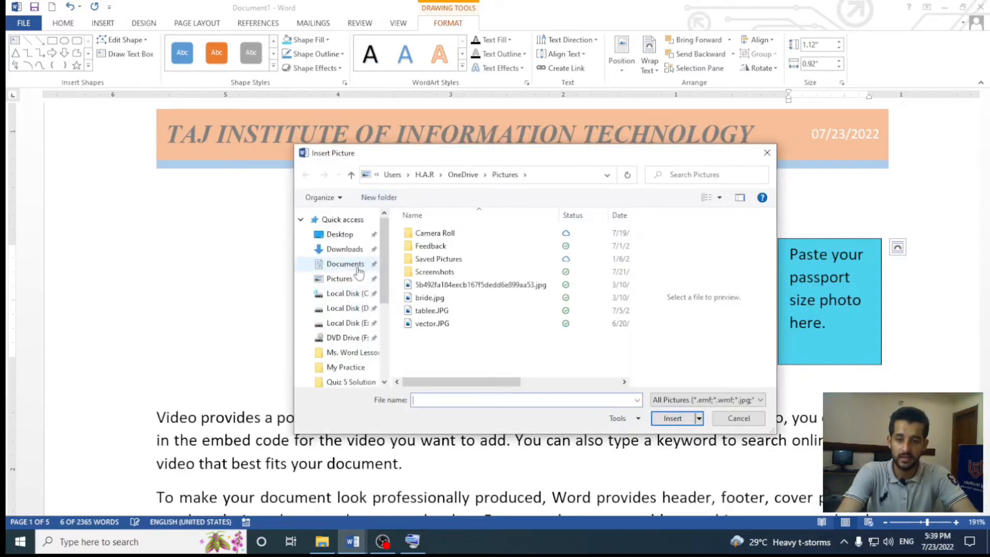
{"action": "left_click", "coordinate": [344, 249]}
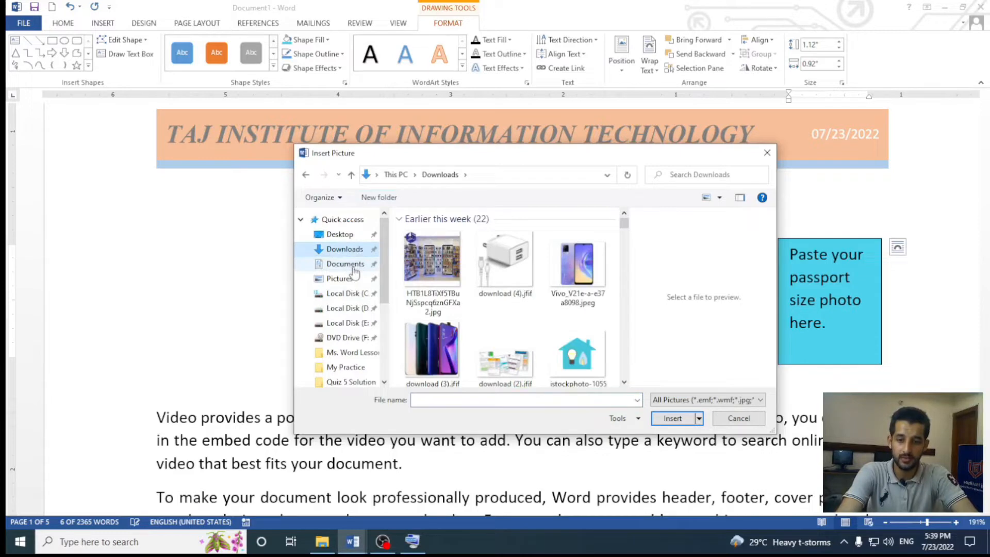
{"action": "scroll", "coordinate": [533, 319], "scroll_direction": "down", "scroll_amount": 8}
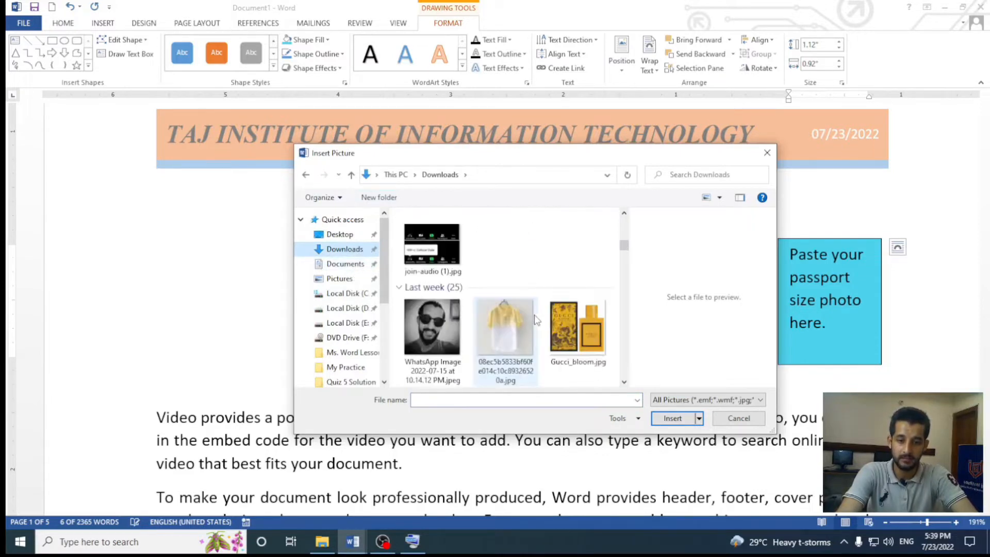
{"action": "left_click", "coordinate": [463, 307]}
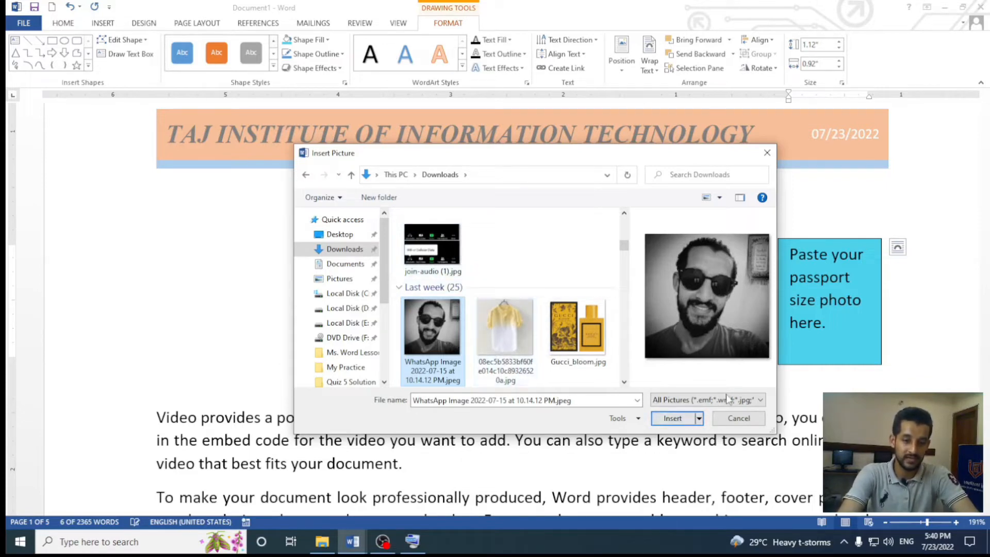
{"action": "left_click", "coordinate": [676, 418]}
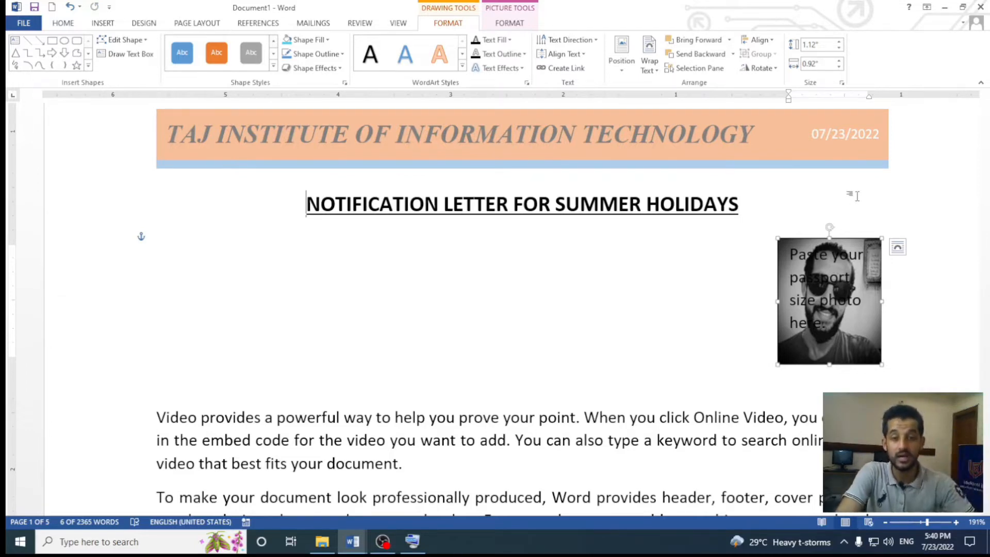
Replace the text box's picture fill with the default light blue gradient from the detailed fill settings, and close the settings
{"action": "left_click", "coordinate": [505, 25]}
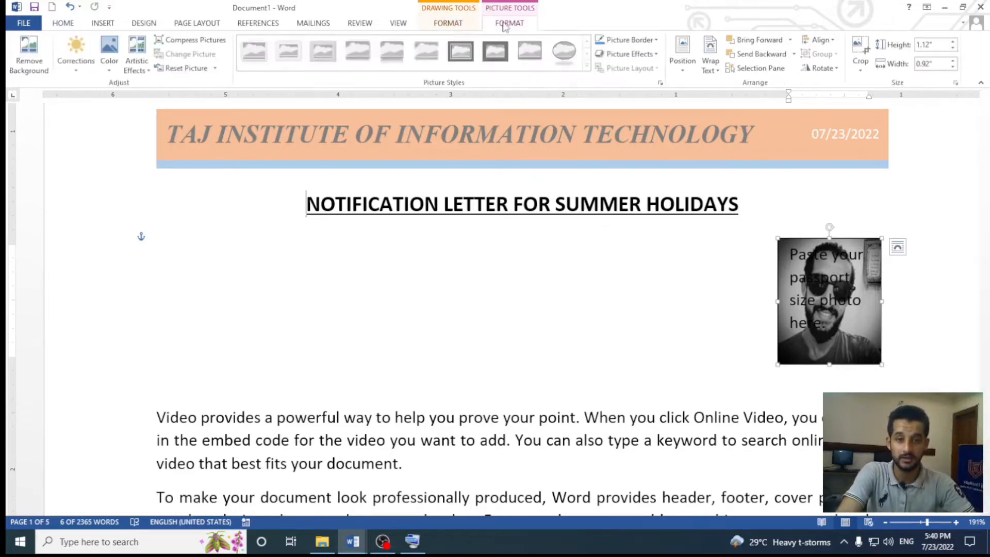
{"action": "left_click", "coordinate": [456, 29]}
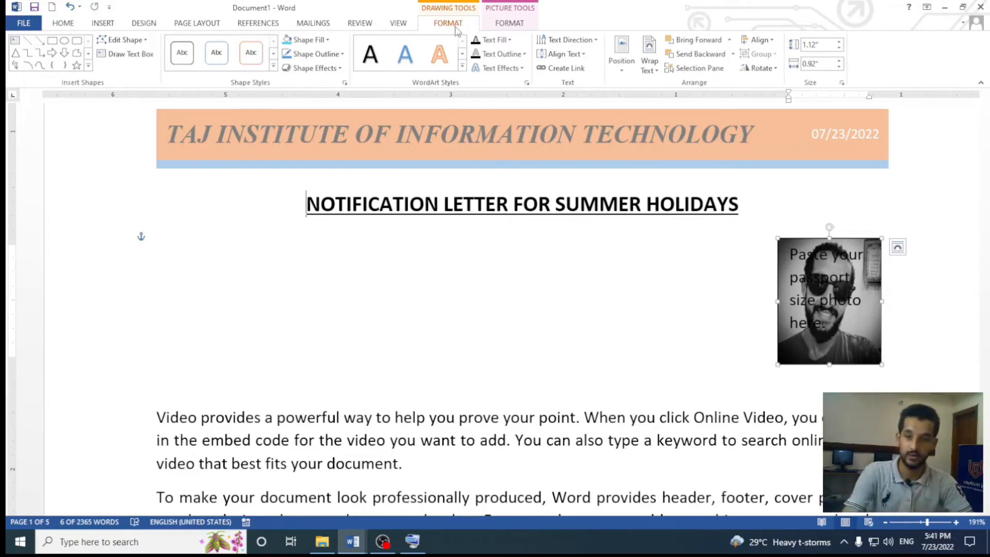
{"action": "left_click", "coordinate": [308, 39]}
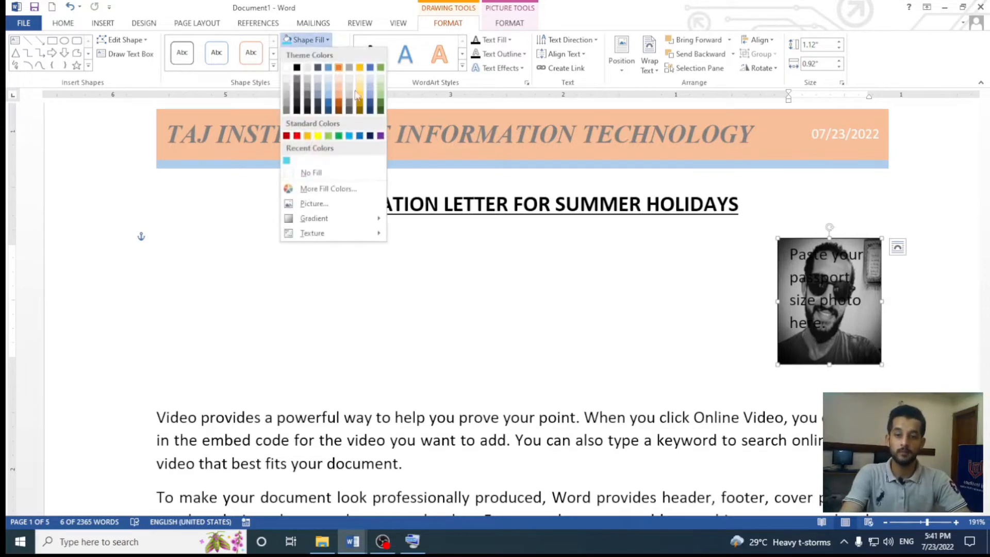
{"action": "mouse_move", "coordinate": [326, 219]}
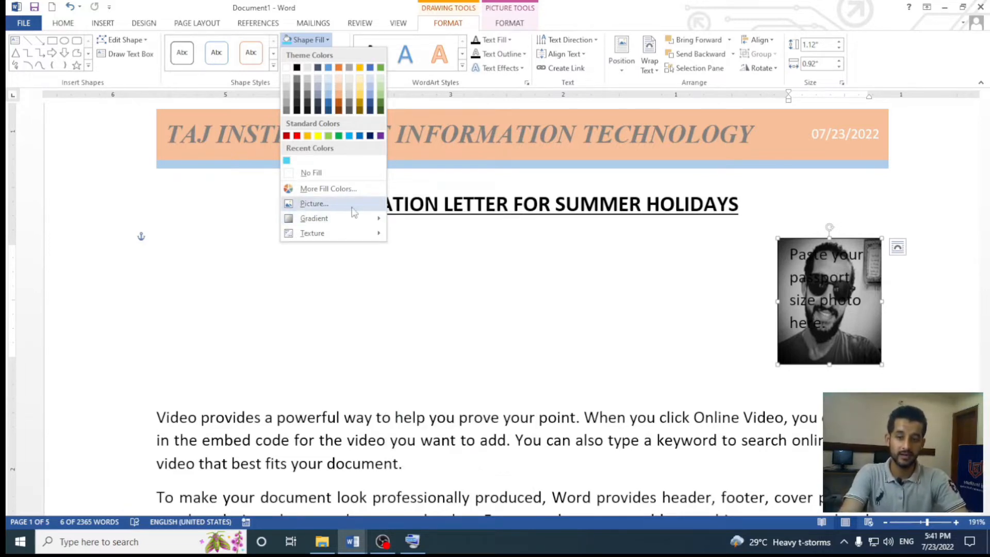
{"action": "mouse_move", "coordinate": [372, 219]}
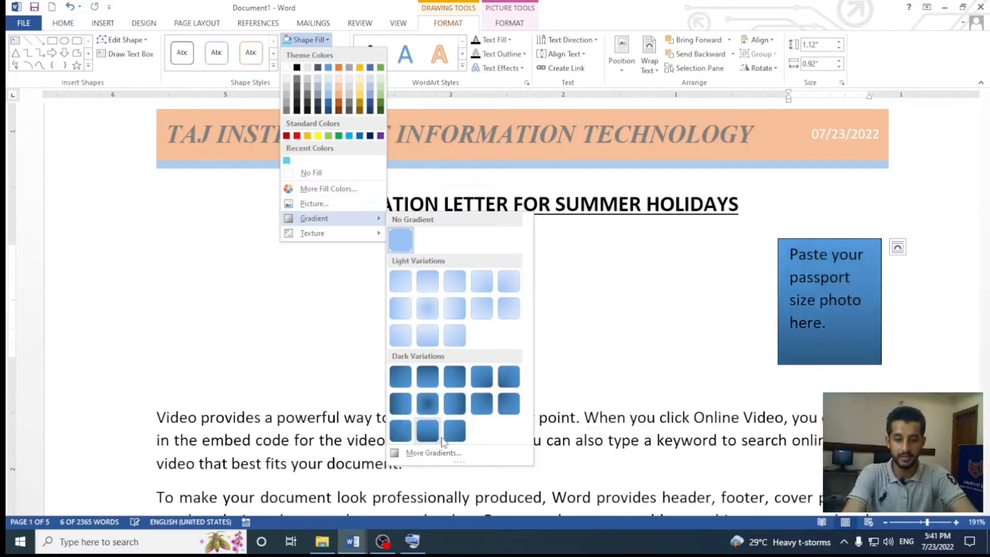
{"action": "left_click", "coordinate": [445, 456]}
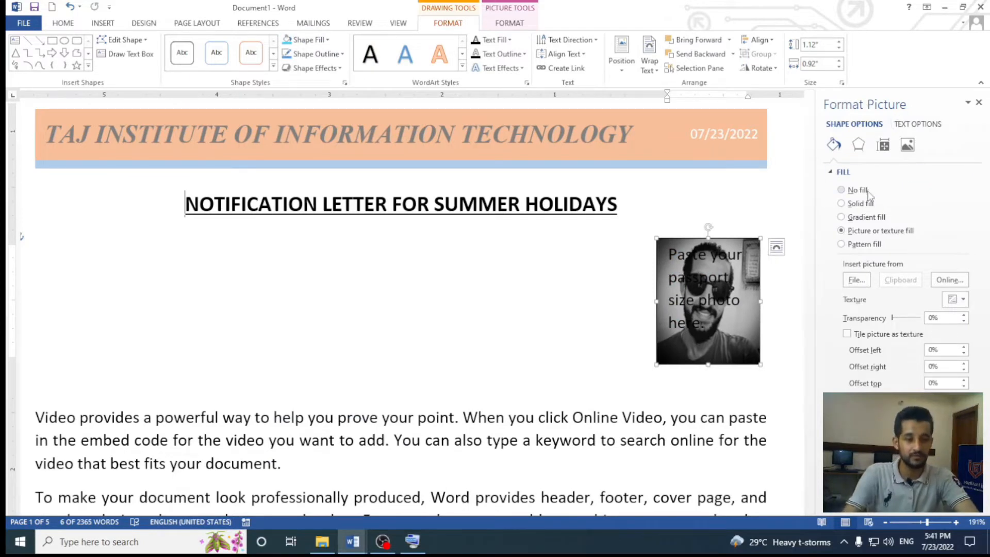
{"action": "left_click", "coordinate": [861, 219]}
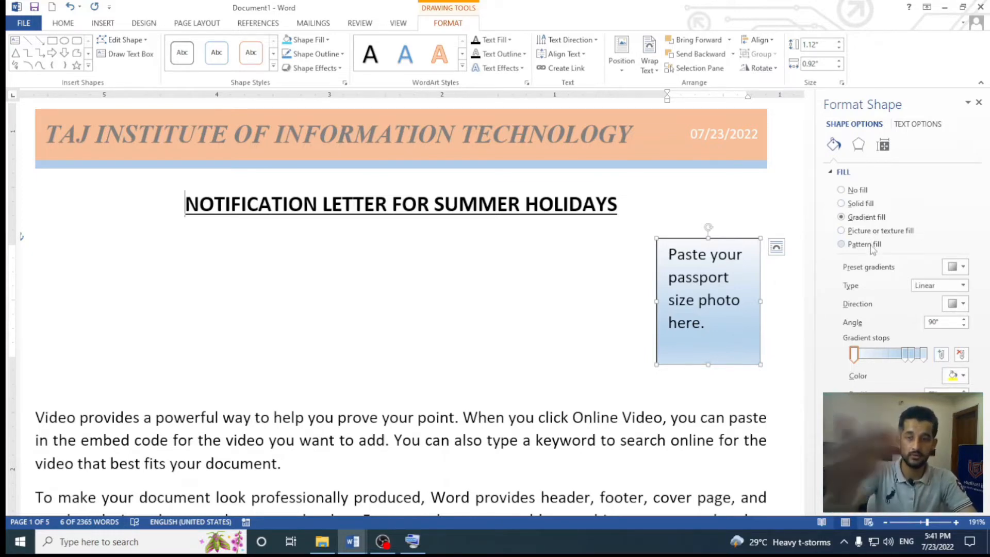
{"action": "left_click", "coordinate": [978, 102]}
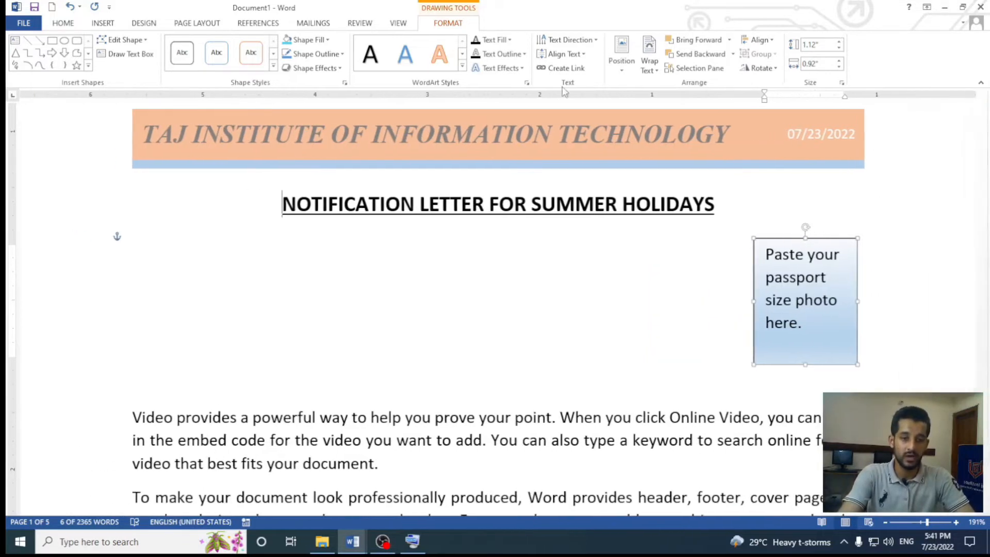
Apply the light gray speckled paper texture as the passport photo text box fill
{"action": "left_click", "coordinate": [327, 40]}
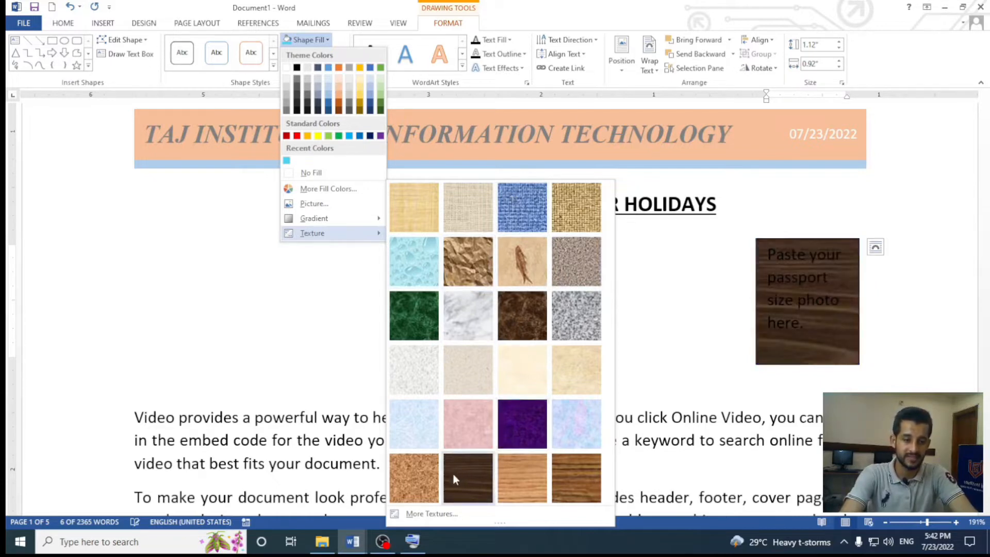
{"action": "left_click", "coordinate": [405, 368]}
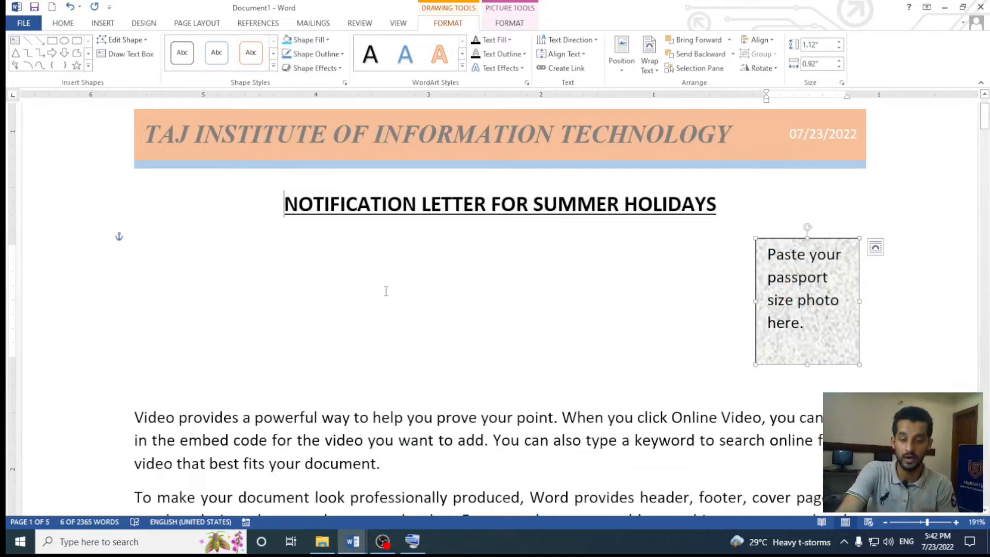
{"action": "left_click", "coordinate": [325, 41]}
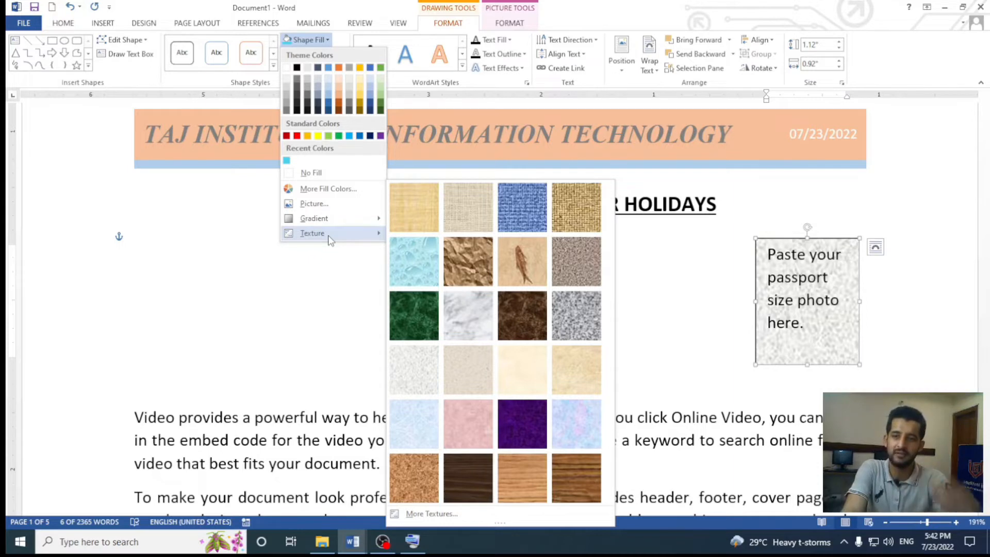
{"action": "left_click", "coordinate": [359, 257]}
Review the available shapes, the picture formatting tools and the detailed texture fill settings for the text box without changing anything
{"action": "left_click", "coordinate": [102, 22]}
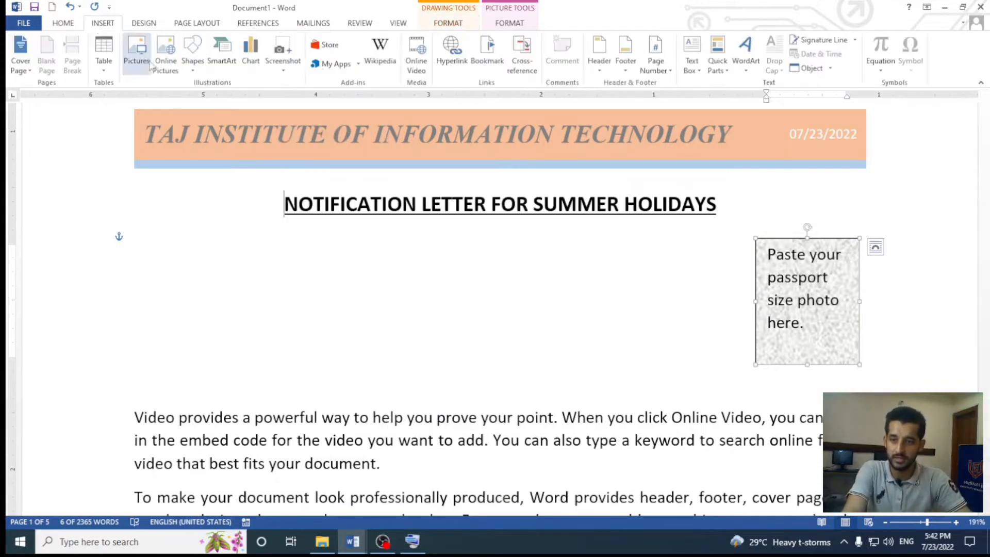
{"action": "left_click", "coordinate": [193, 74]}
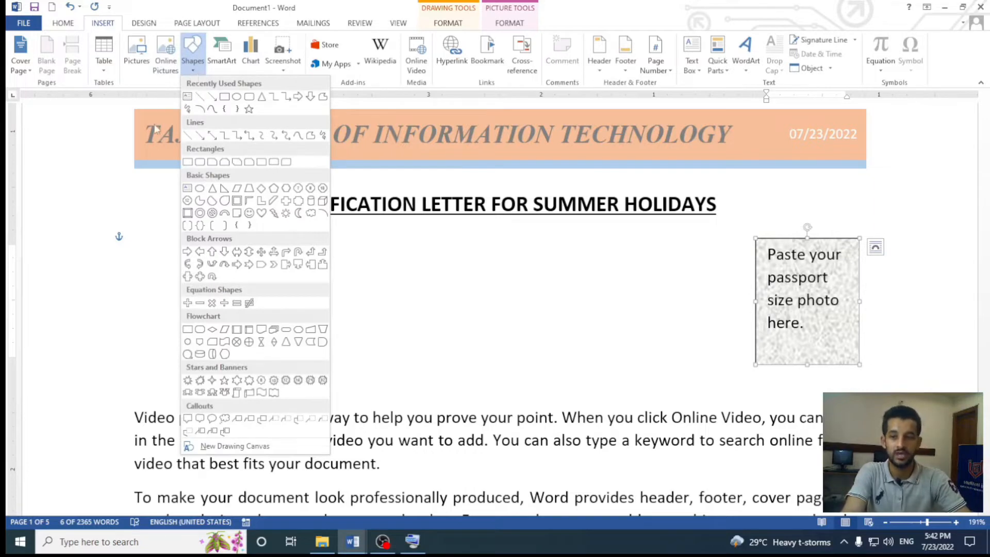
{"action": "left_click", "coordinate": [153, 219]}
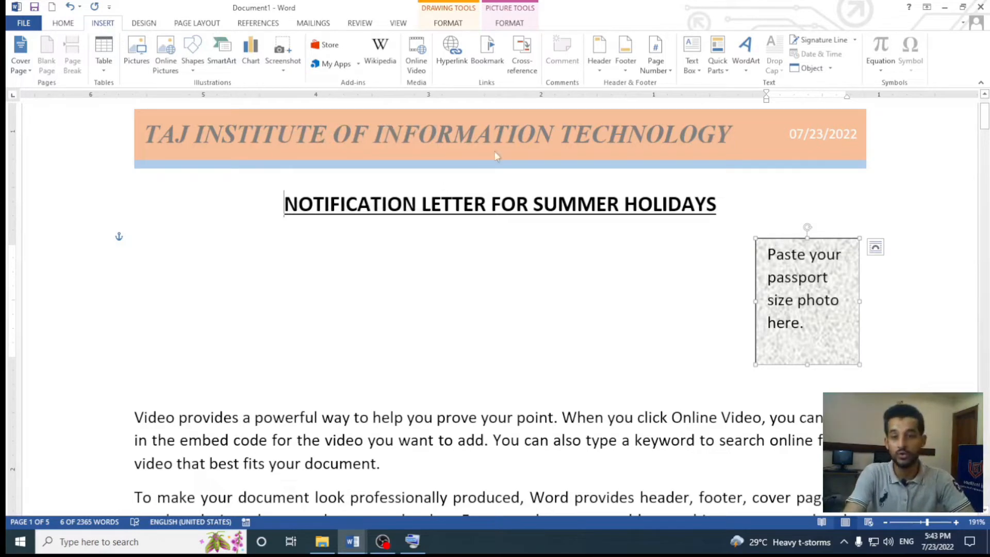
{"action": "left_click", "coordinate": [509, 23]}
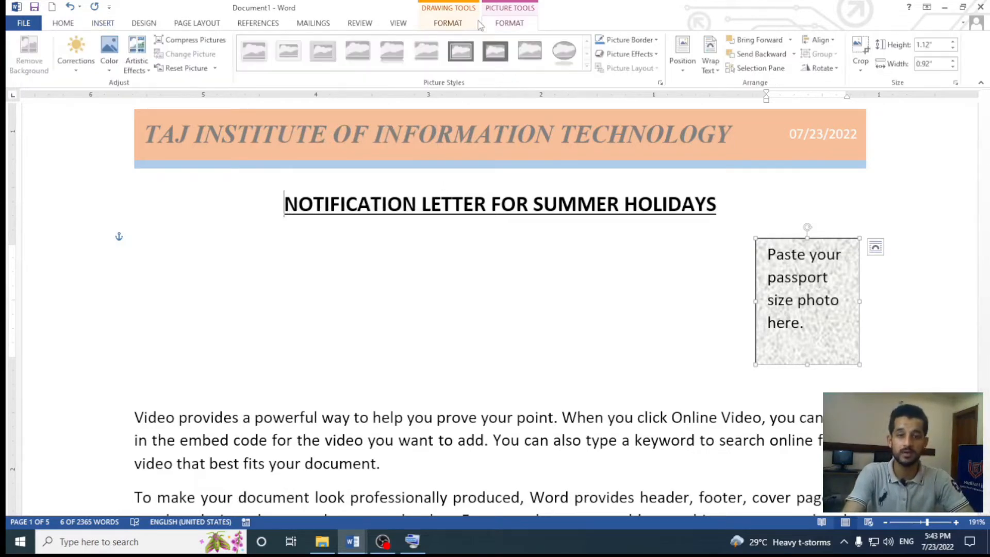
{"action": "left_click", "coordinate": [440, 24]}
{"action": "left_click", "coordinate": [310, 39]}
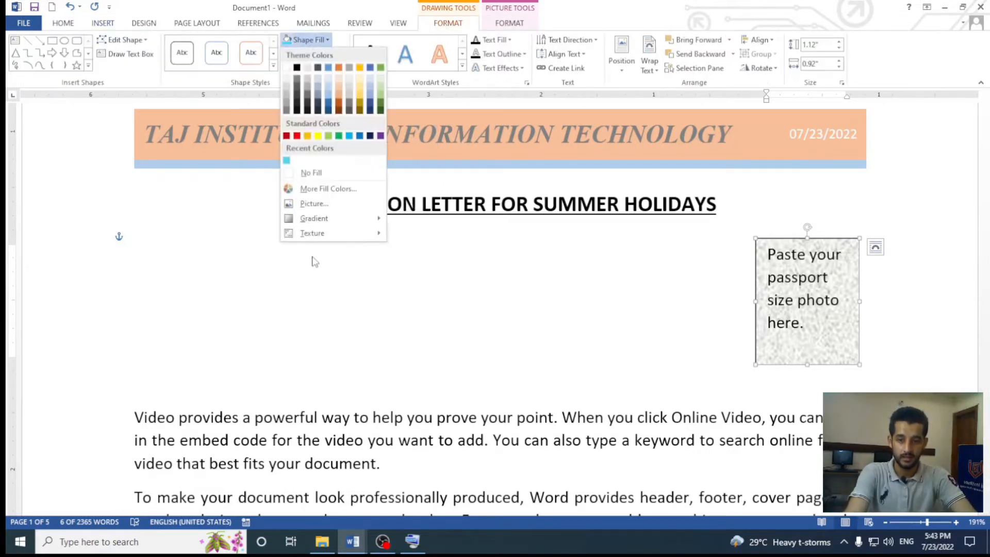
{"action": "mouse_move", "coordinate": [316, 232]}
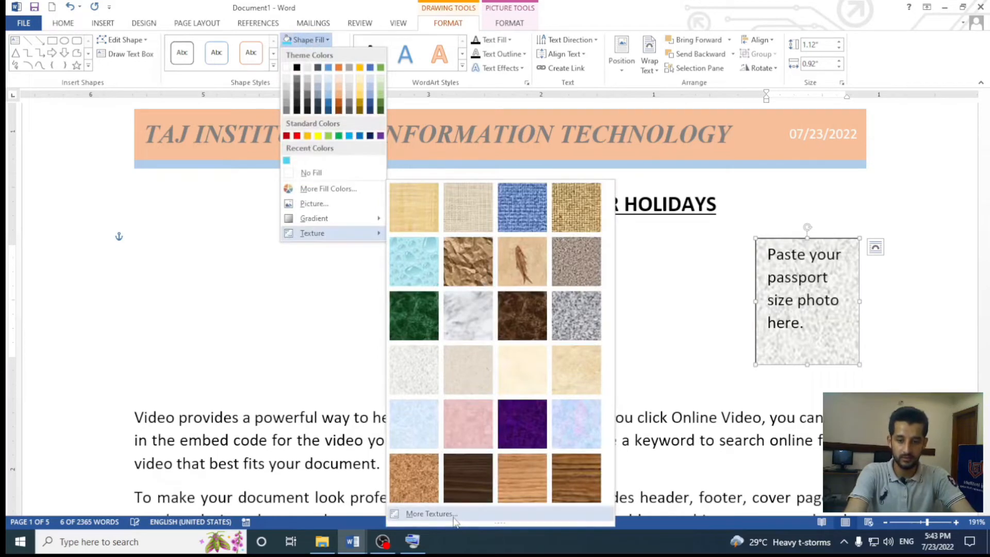
{"action": "left_click", "coordinate": [455, 514]}
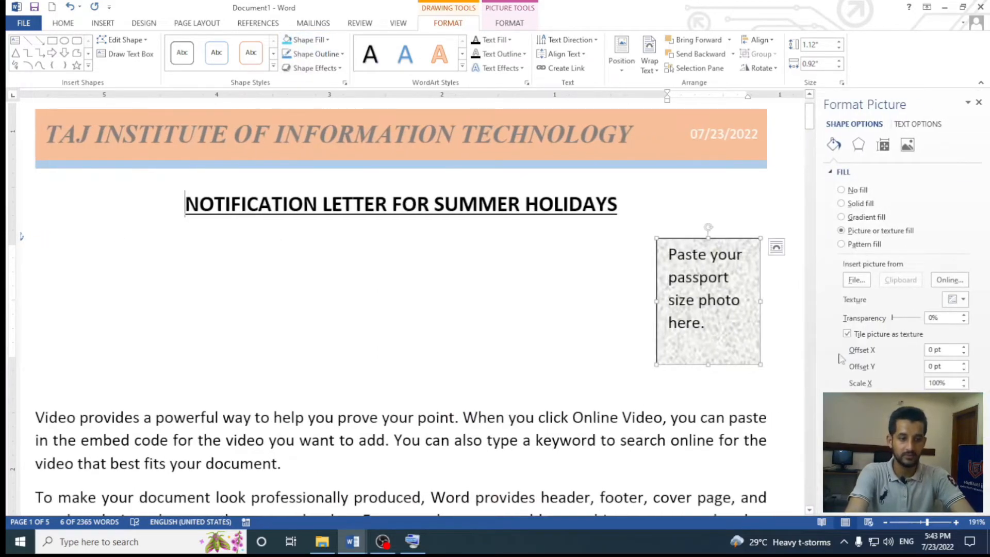
{"action": "left_click", "coordinate": [979, 104]}
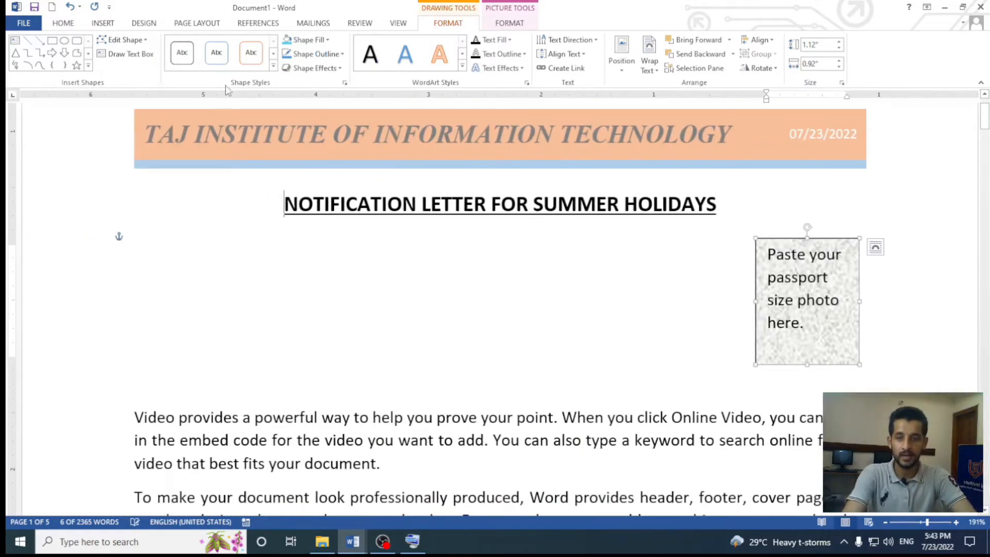
Remove the fill from the passport photo text box and deselect it
{"action": "left_click", "coordinate": [327, 40]}
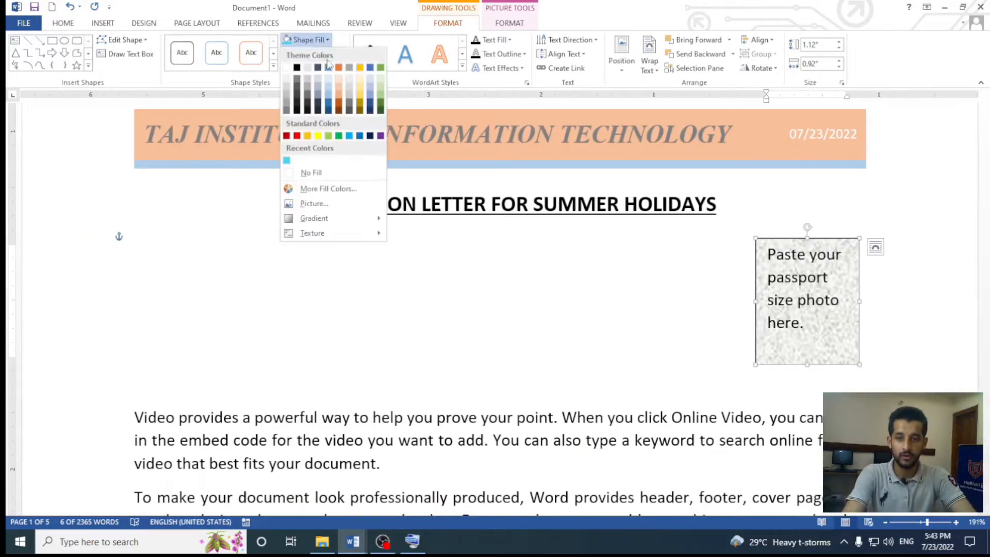
{"action": "left_click", "coordinate": [336, 172]}
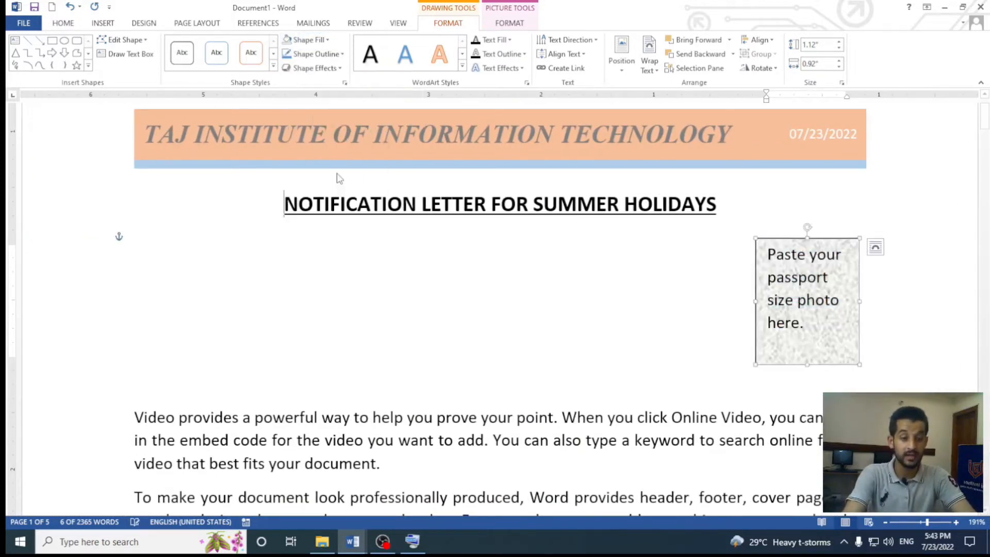
{"action": "left_click", "coordinate": [729, 324]}
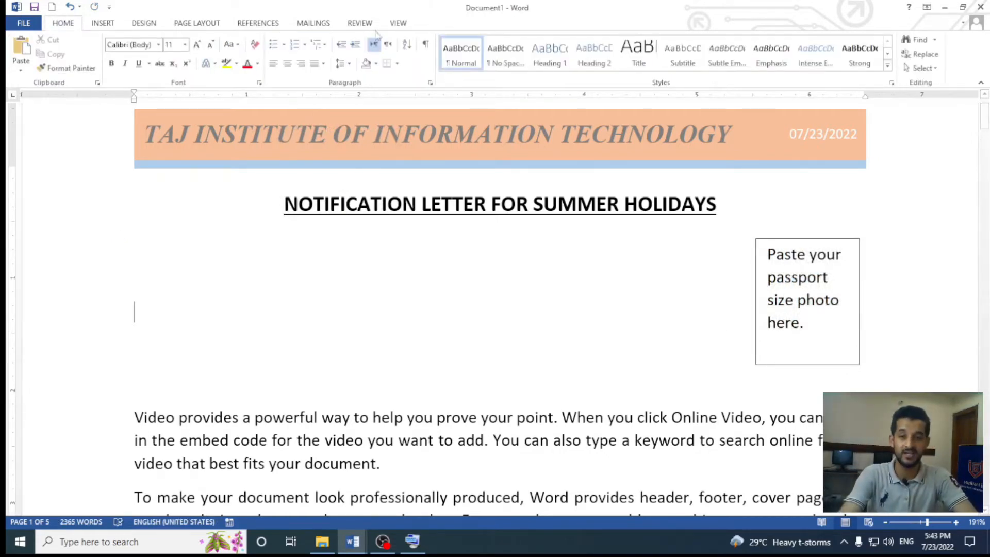
Give the passport photo text box a black outline with a weight of 1 pt
{"action": "left_click", "coordinate": [808, 237]}
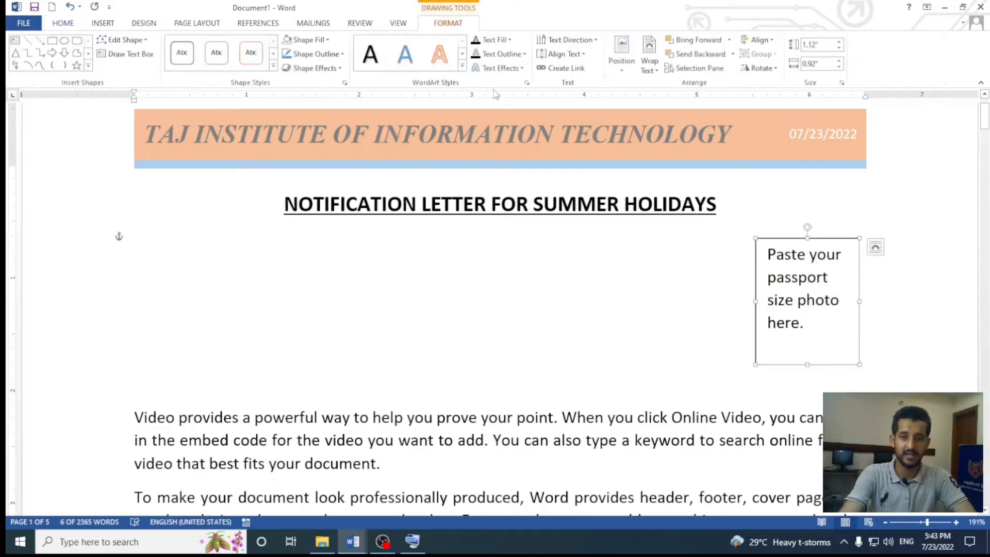
{"action": "left_click", "coordinate": [328, 54]}
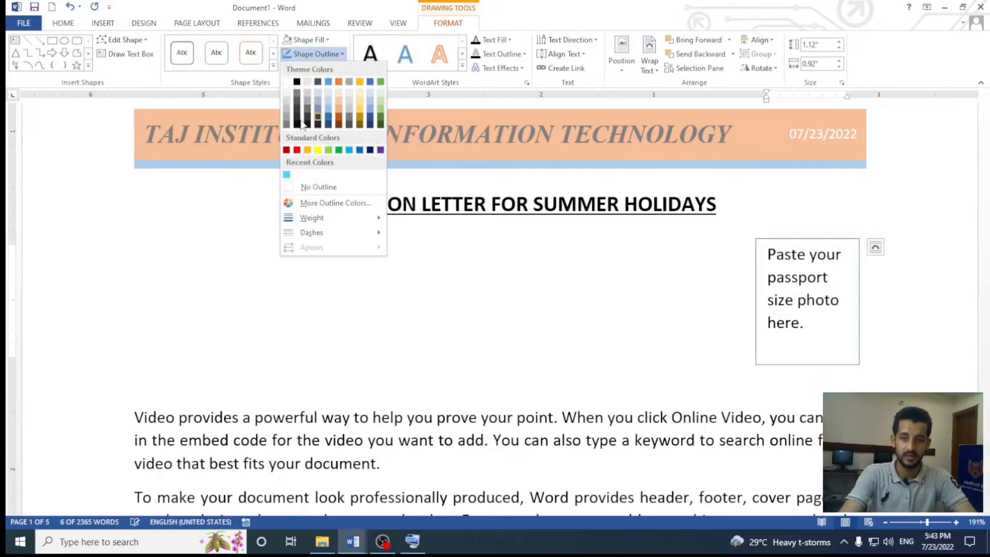
{"action": "left_click", "coordinate": [296, 82]}
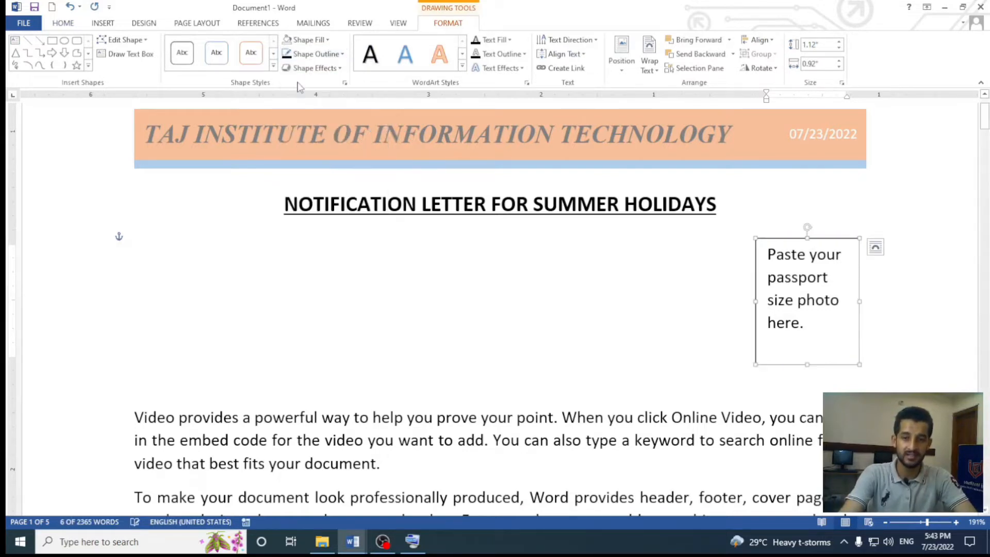
{"action": "left_click", "coordinate": [316, 53]}
{"action": "mouse_move", "coordinate": [339, 219]}
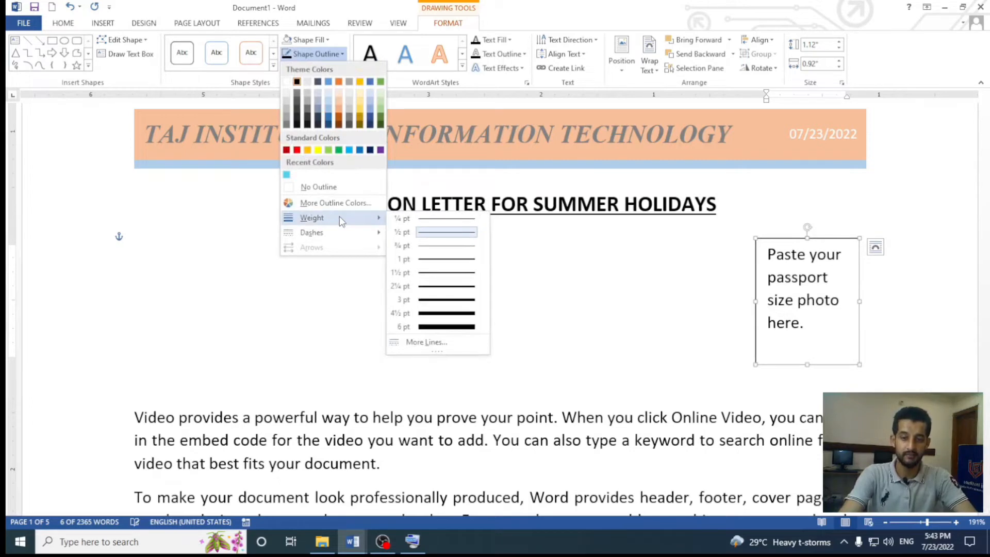
{"action": "left_click", "coordinate": [452, 264]}
Examine the available outline dash styles and the detailed line settings for the passport photo text box without changing anything
{"action": "left_click", "coordinate": [315, 53]}
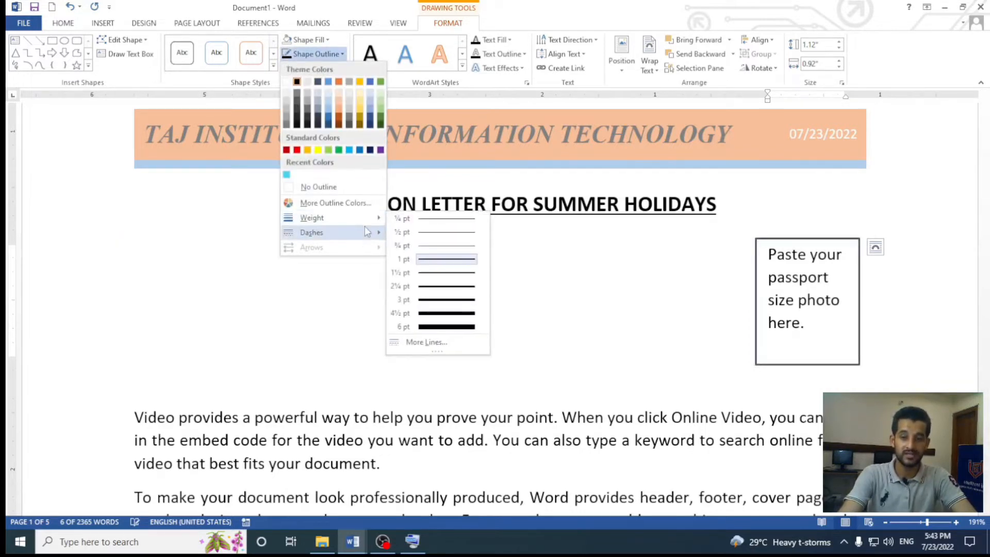
{"action": "mouse_move", "coordinate": [364, 227]}
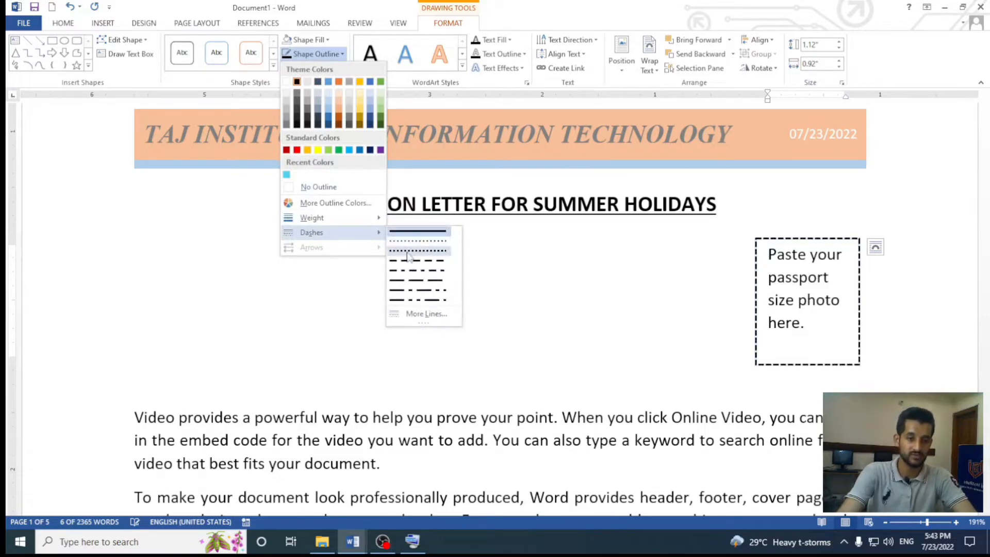
{"action": "left_click", "coordinate": [426, 313]}
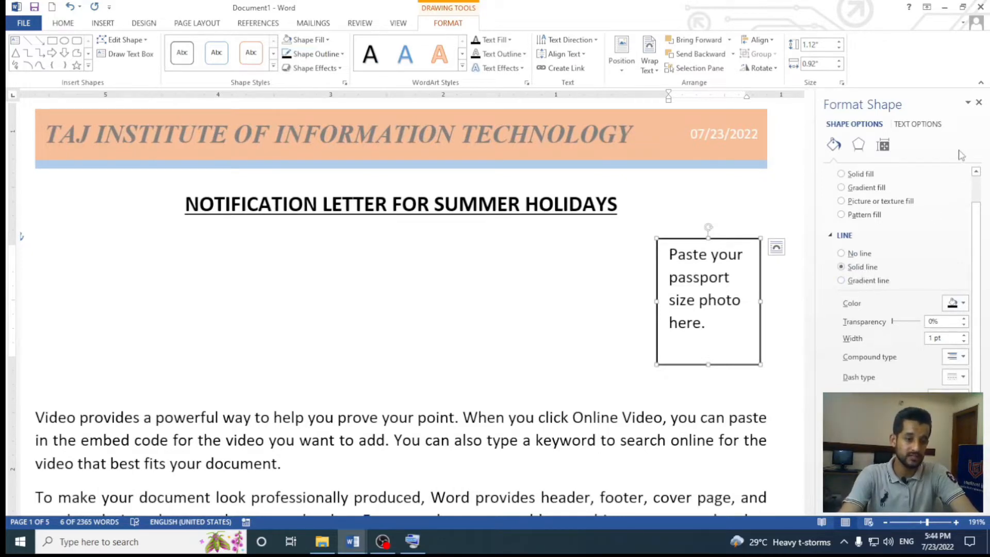
{"action": "left_click", "coordinate": [979, 102]}
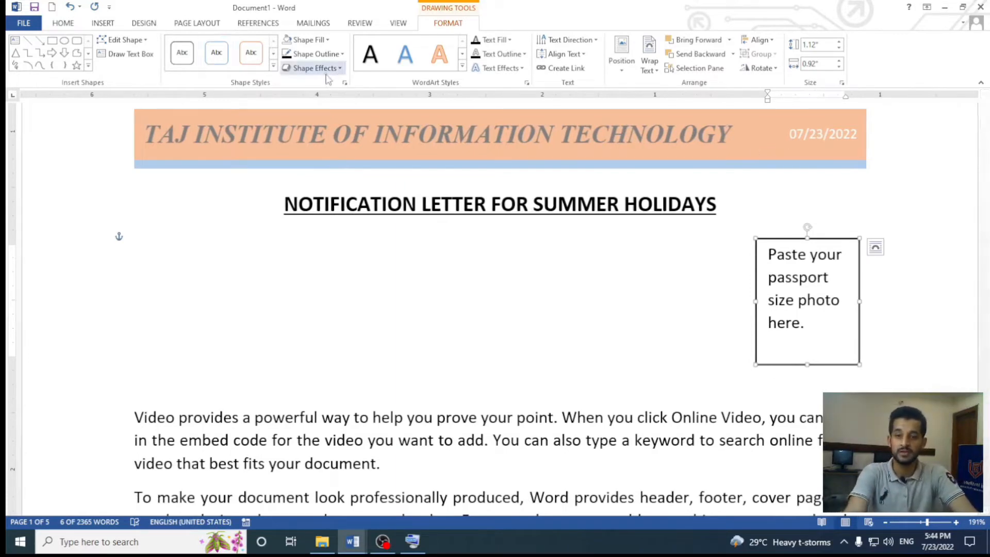
Review the outline colors, fill choices and preset shape effects available for the text box without applying any
{"action": "left_click", "coordinate": [342, 55]}
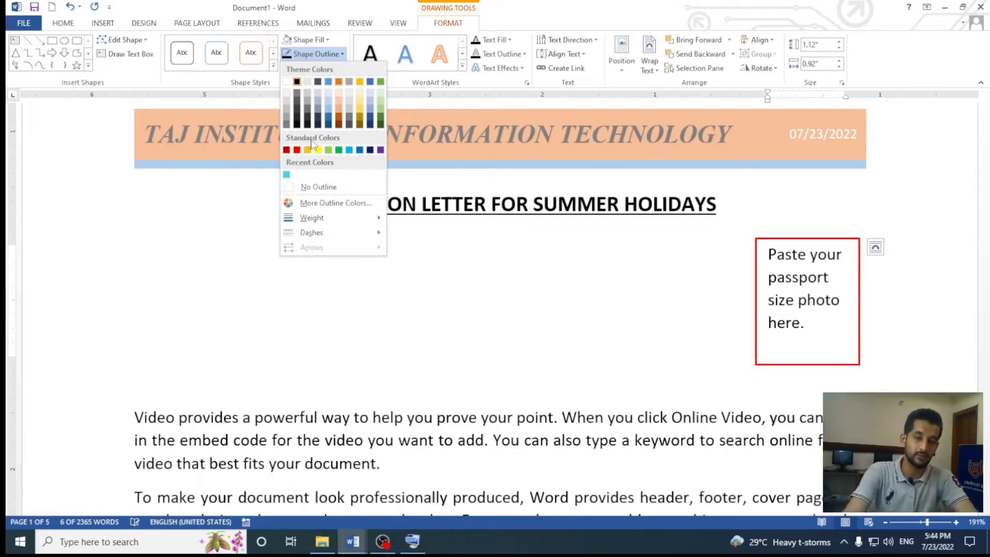
{"action": "left_click", "coordinate": [459, 238]}
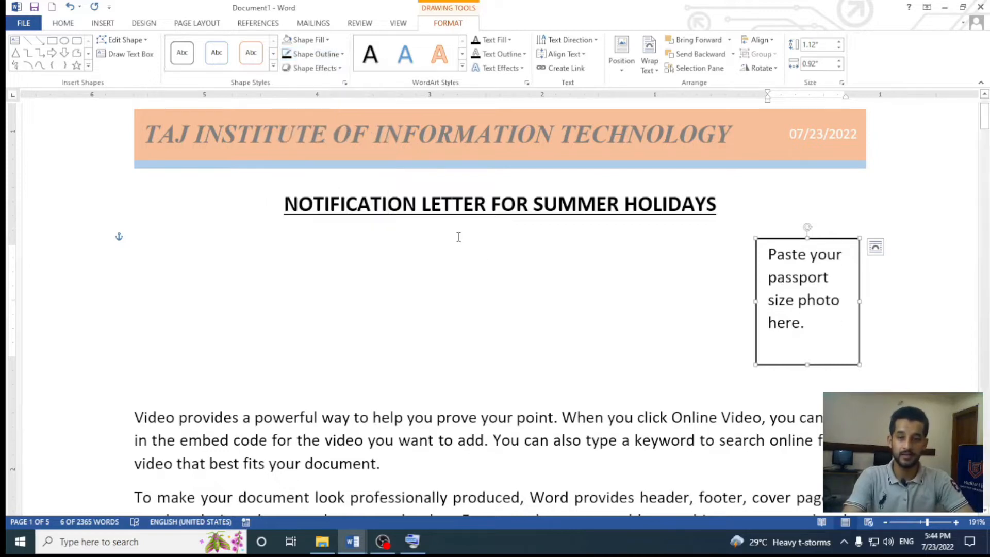
{"action": "left_click", "coordinate": [339, 69]}
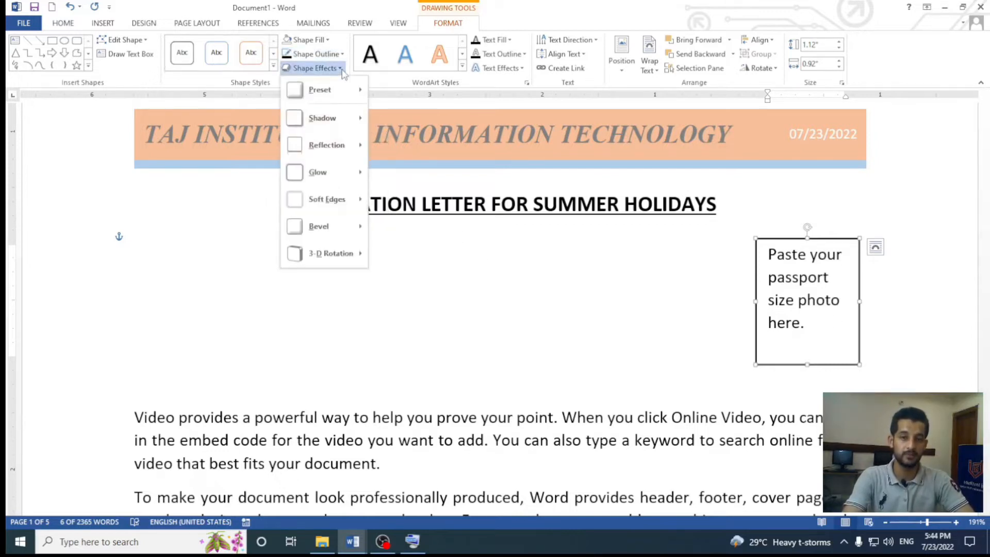
{"action": "left_click", "coordinate": [329, 44]}
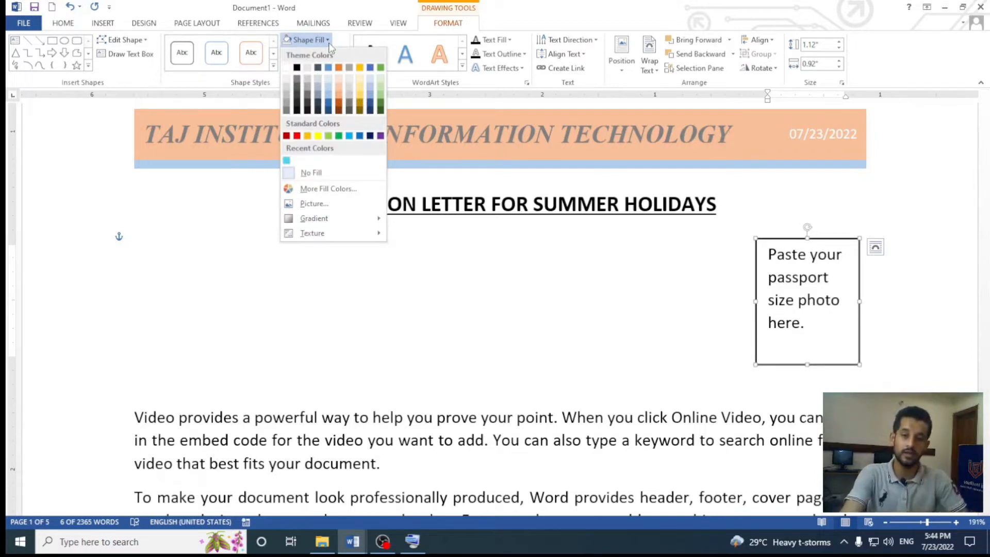
{"action": "left_click", "coordinate": [329, 44]}
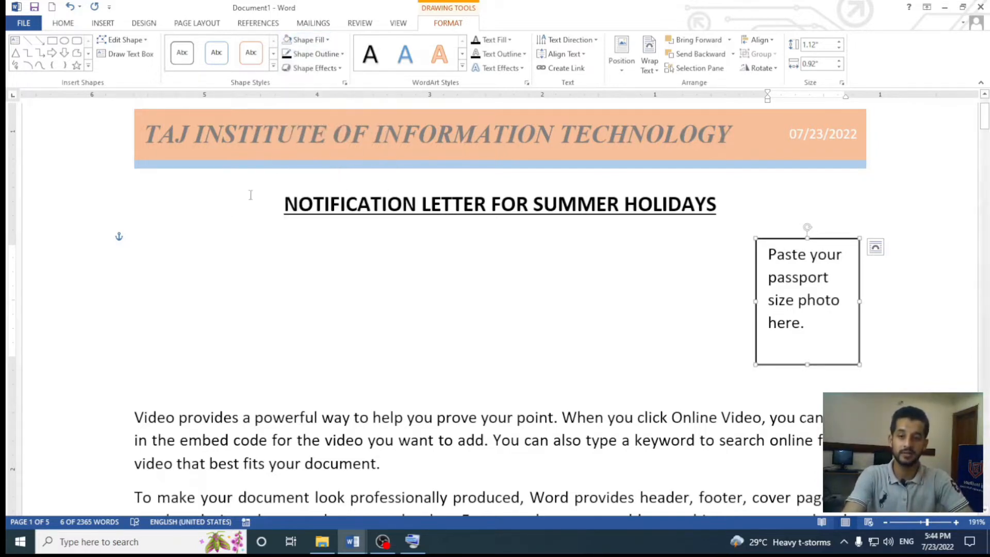
{"action": "left_click", "coordinate": [324, 55]}
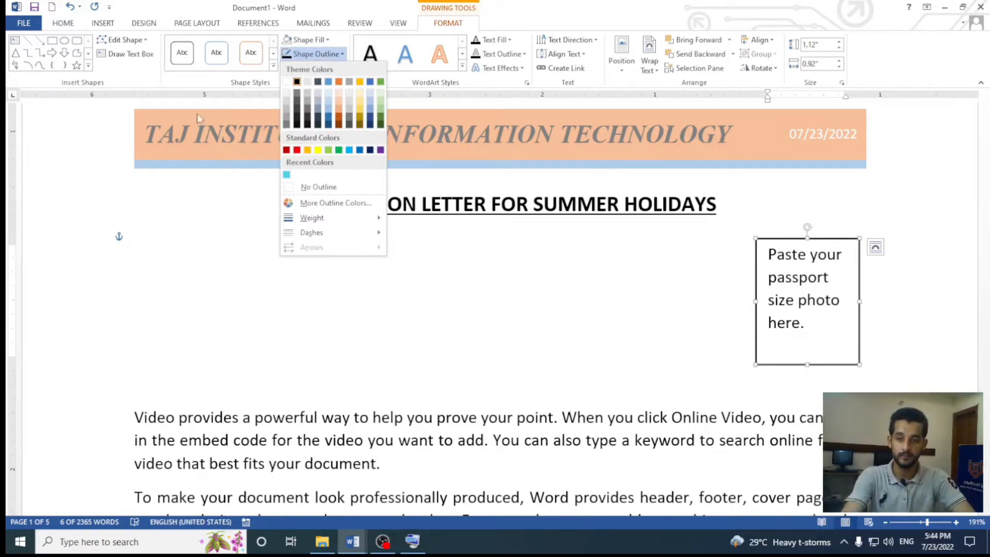
{"action": "left_click", "coordinate": [271, 173]}
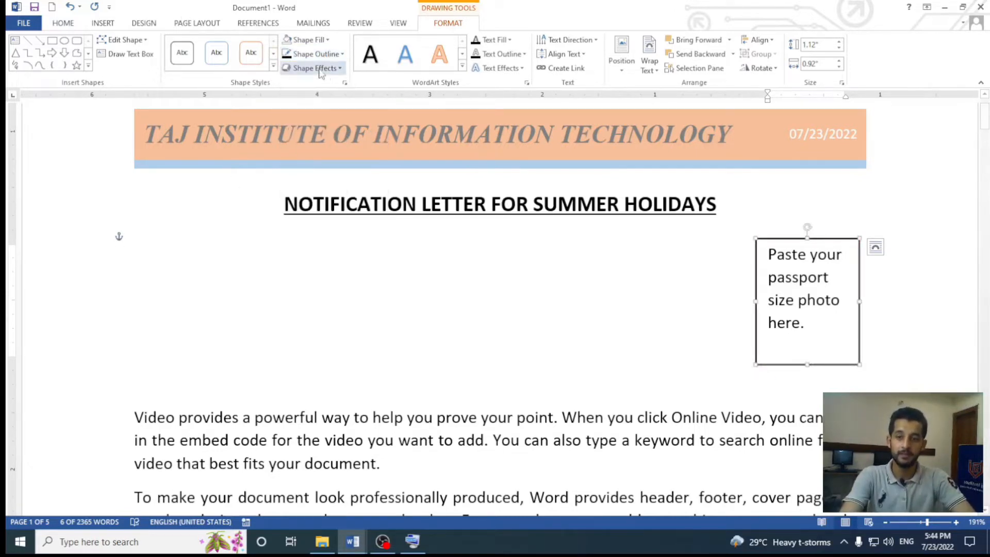
{"action": "left_click", "coordinate": [324, 68]}
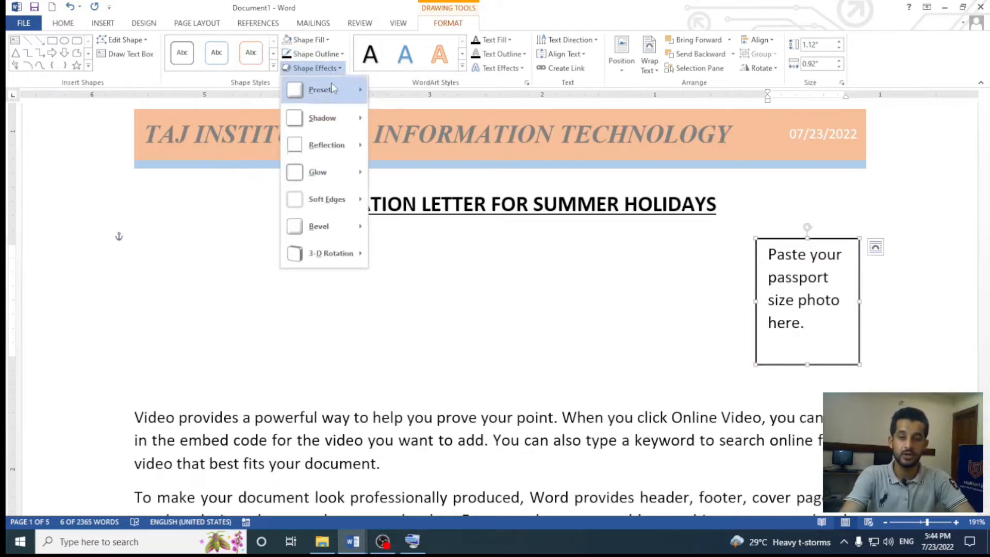
{"action": "mouse_move", "coordinate": [330, 86]}
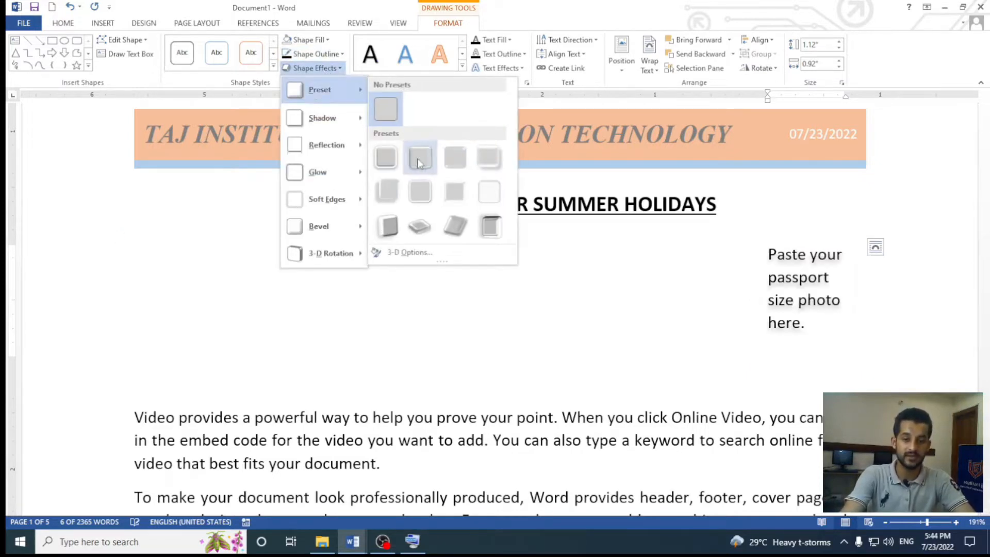
{"action": "left_click", "coordinate": [570, 353]}
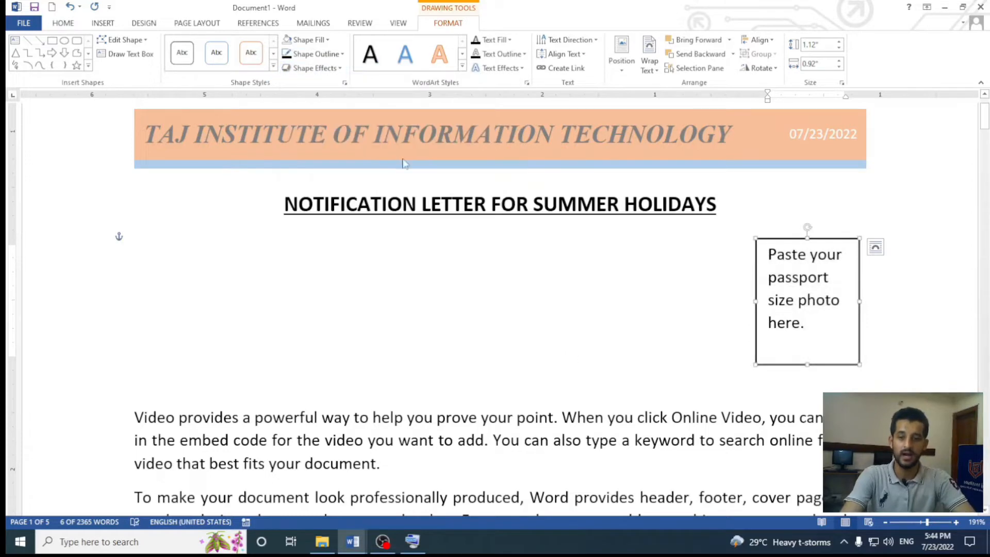
Fill the passport photo text box with a darker shade of the blue theme color
{"action": "left_click", "coordinate": [325, 40]}
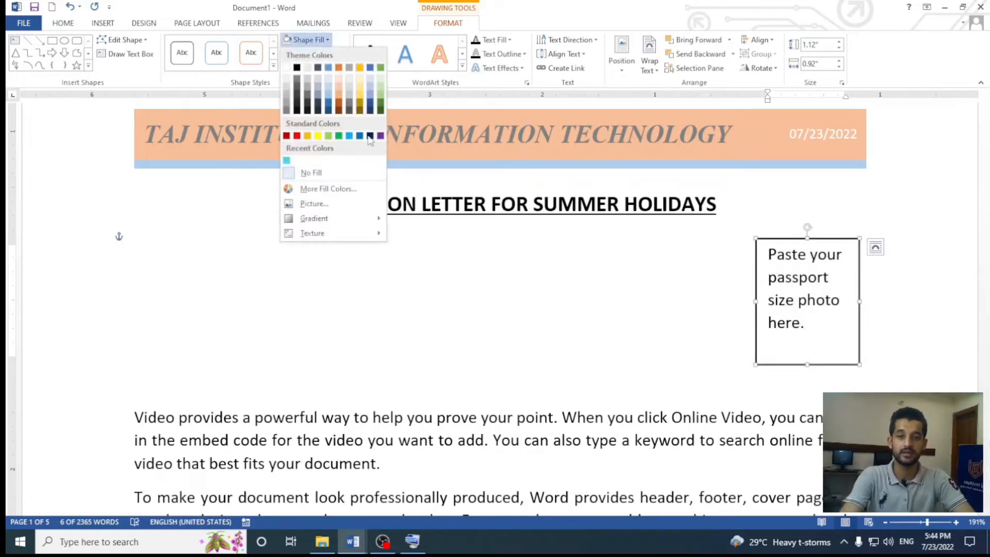
{"action": "left_click", "coordinate": [329, 105]}
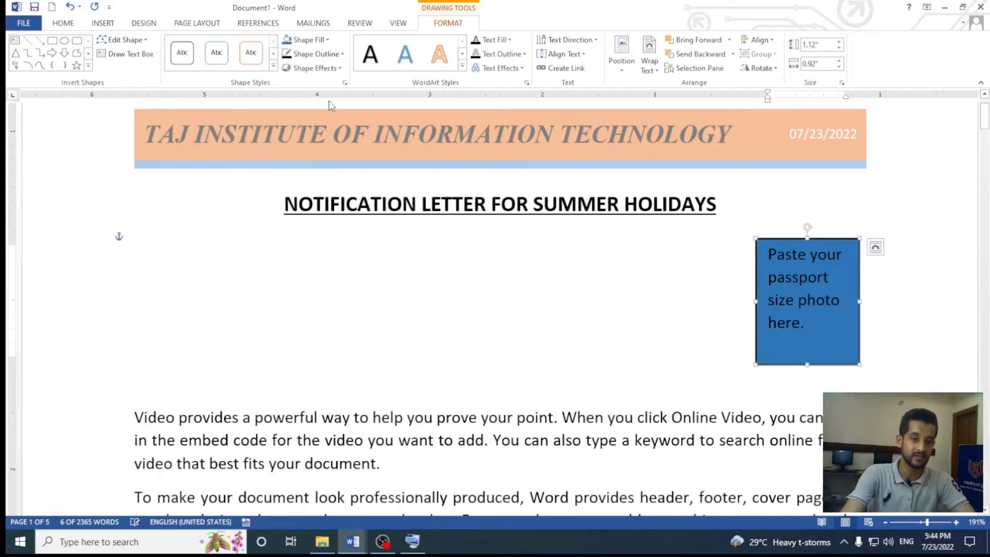
{"action": "left_click", "coordinate": [317, 55]}
{"action": "left_click", "coordinate": [231, 206]}
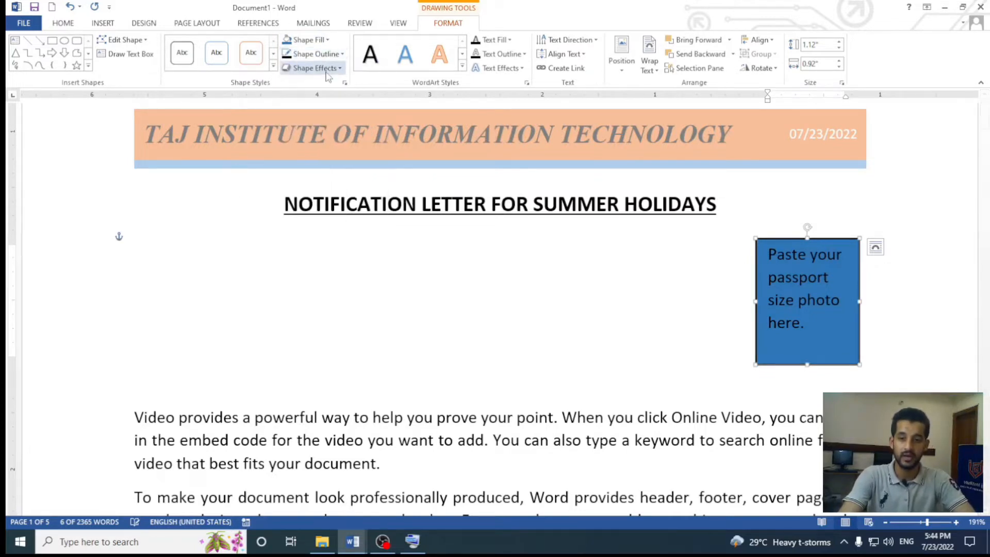
Apply the second preset shape effect in the first row, a beveled look with a soft shadow, and deselect the text box
{"action": "left_click", "coordinate": [314, 68]}
{"action": "mouse_move", "coordinate": [329, 91]}
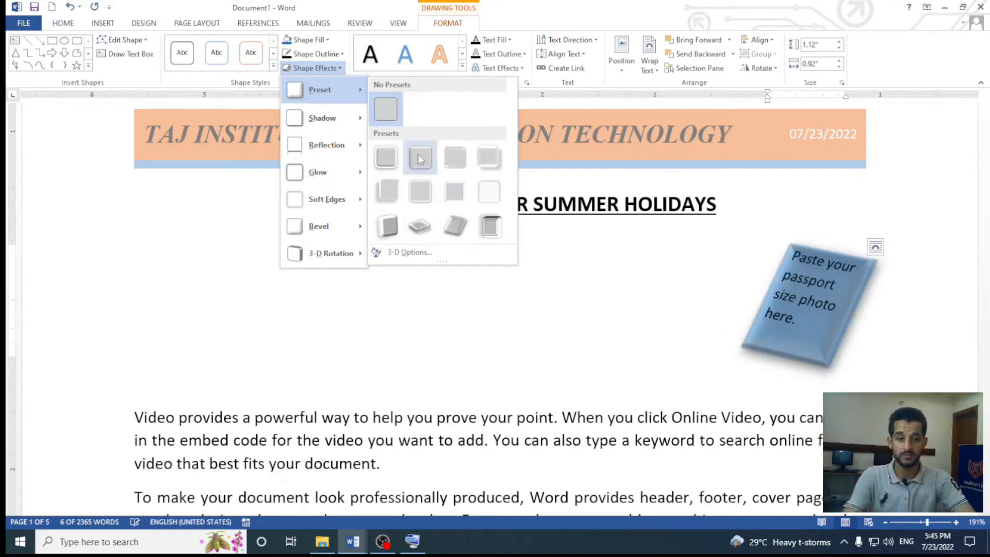
{"action": "key", "text": "Escape"}
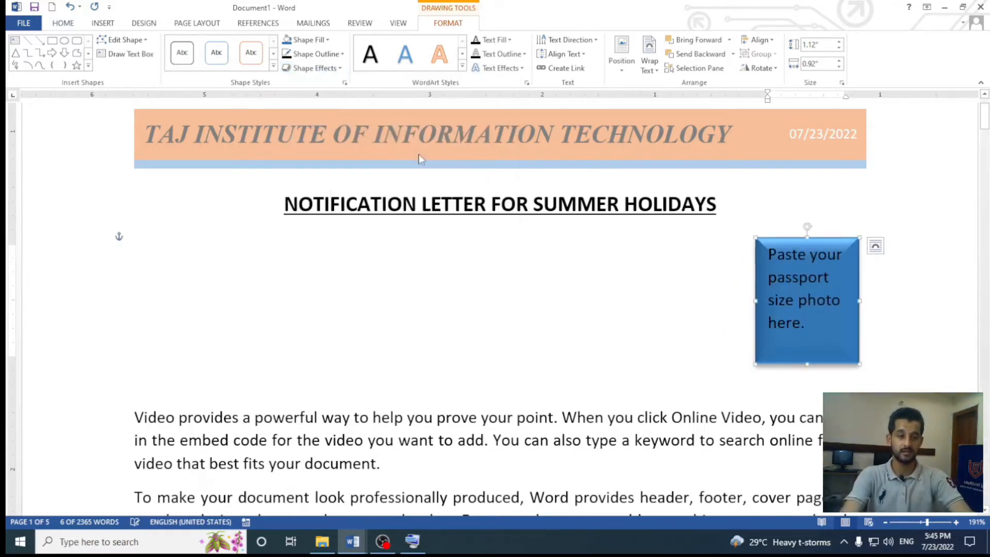
{"action": "left_click", "coordinate": [636, 294]}
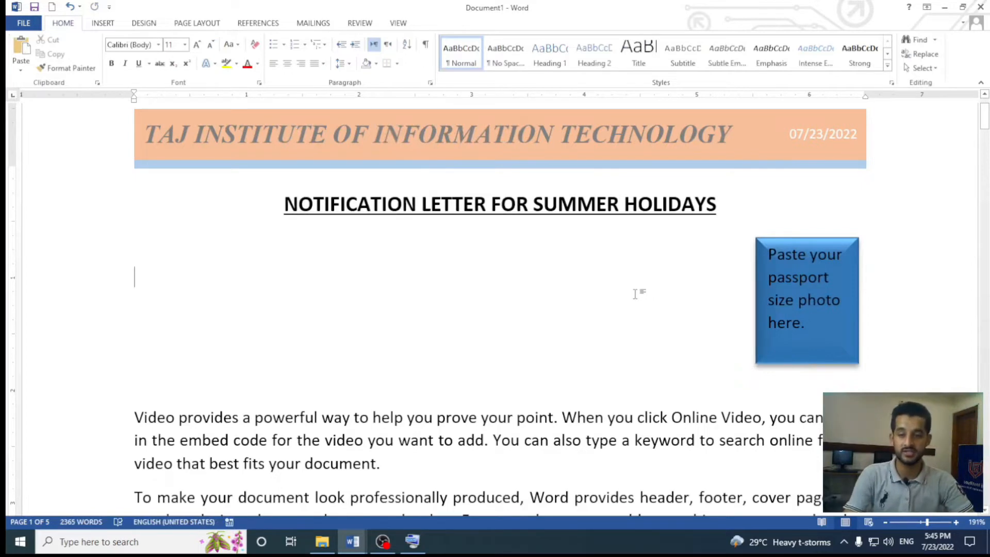
Give the passport photo text box the perspective shadow that falls below it to the lower right
{"action": "left_click", "coordinate": [812, 265]}
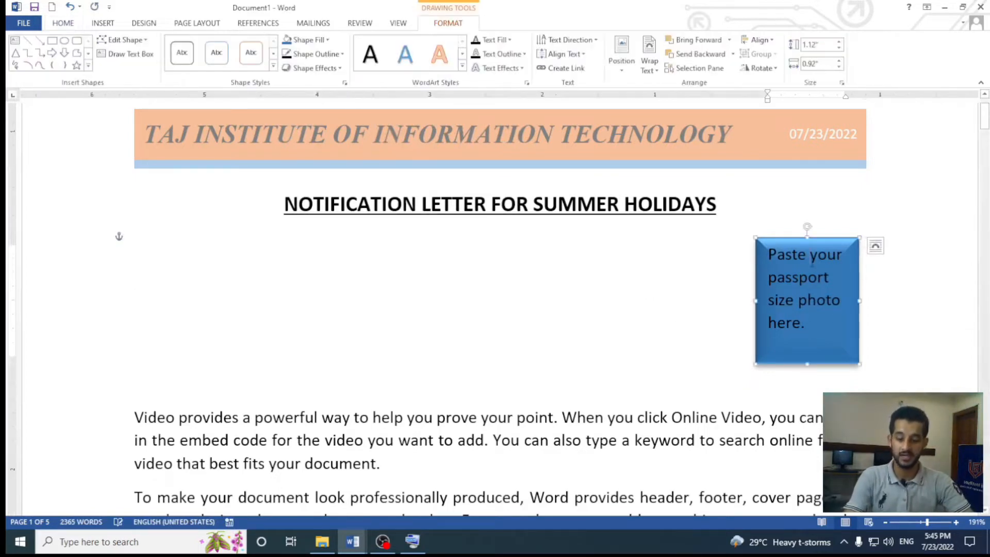
{"action": "left_click", "coordinate": [875, 246]}
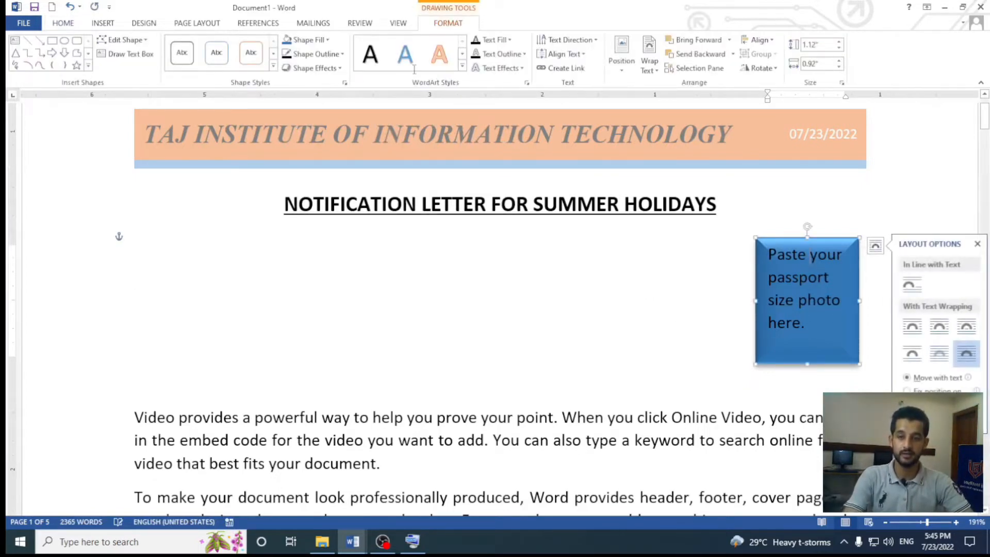
{"action": "left_click", "coordinate": [313, 68]}
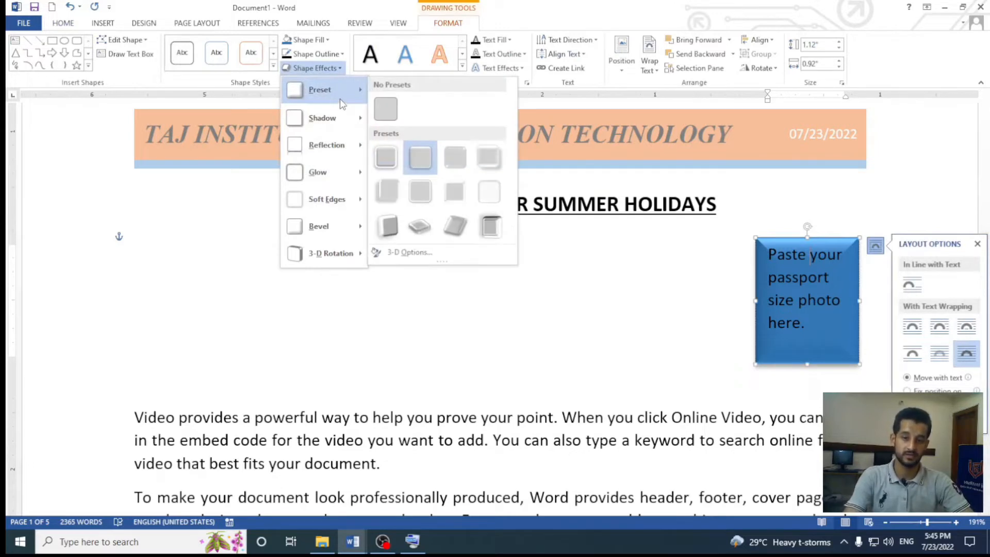
{"action": "left_click", "coordinate": [313, 416]}
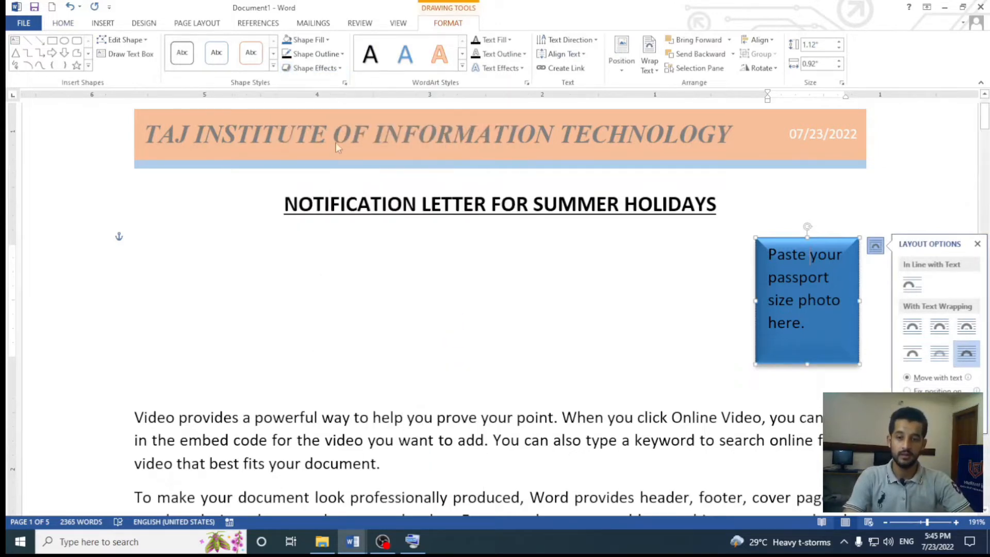
{"action": "left_click", "coordinate": [343, 68]}
{"action": "mouse_move", "coordinate": [333, 117]}
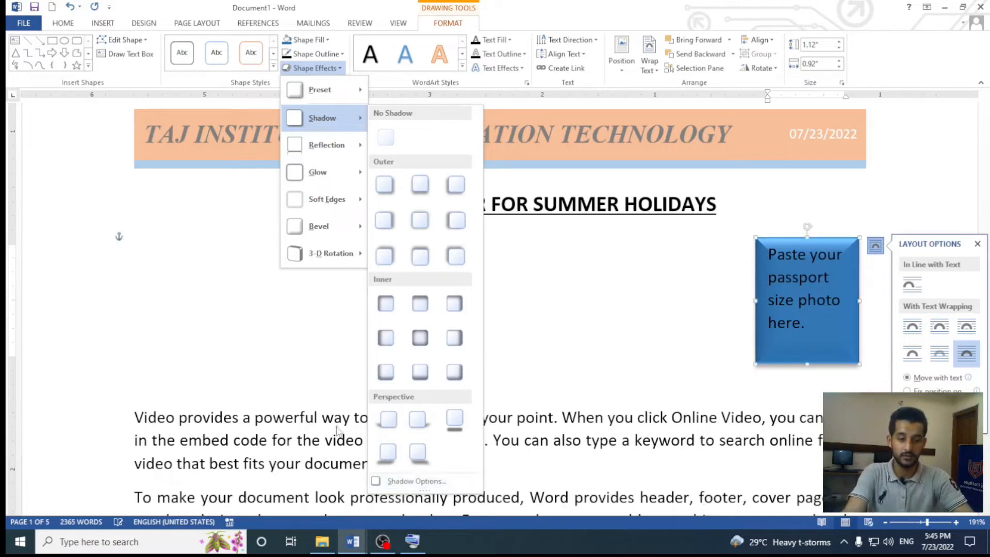
{"action": "left_click", "coordinate": [416, 454]}
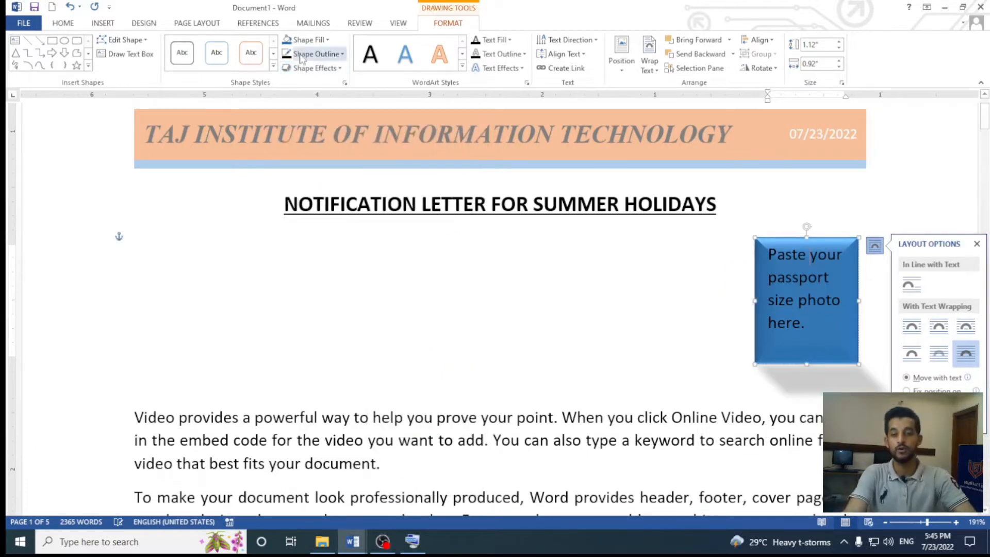
Remove the text box's shadow and apply the last reflection variation, a full reflection with the widest gap, deselecting the box
{"action": "left_click", "coordinate": [335, 69]}
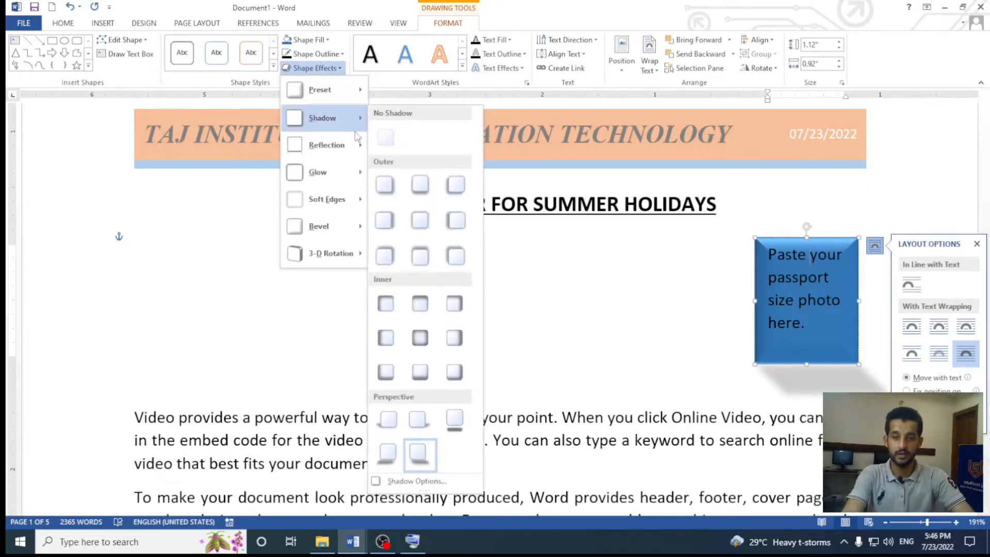
{"action": "left_click", "coordinate": [387, 139]}
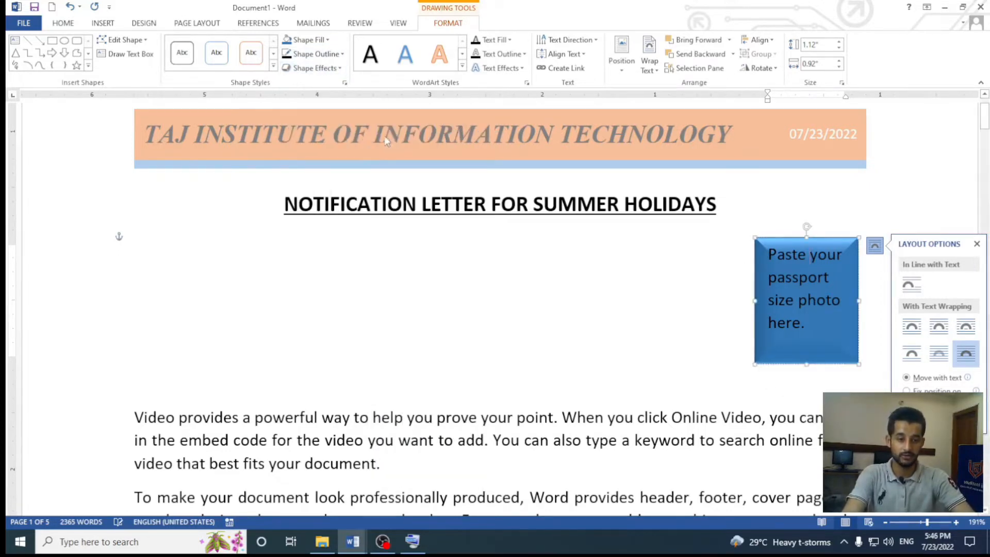
{"action": "left_click", "coordinate": [326, 68]}
{"action": "mouse_move", "coordinate": [333, 155]}
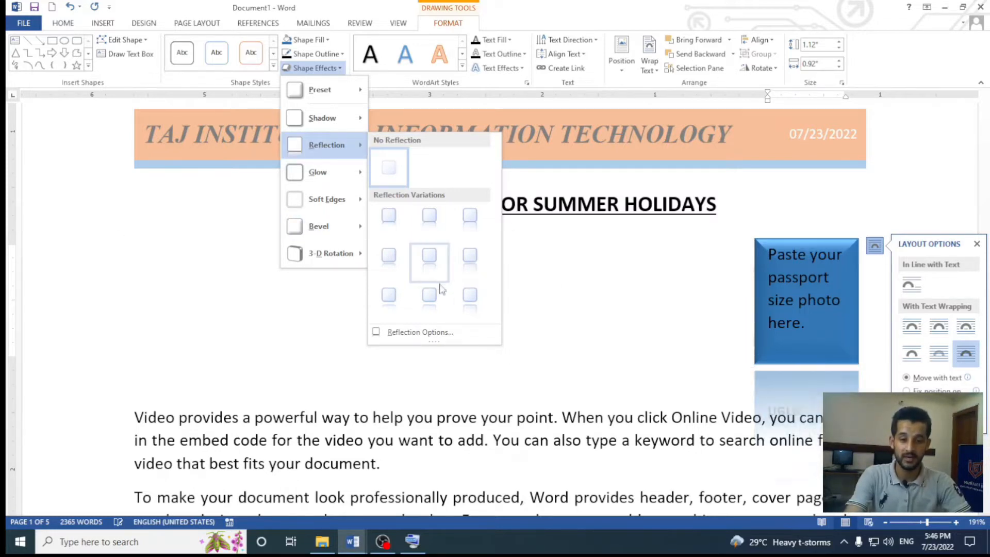
{"action": "left_click", "coordinate": [469, 295]}
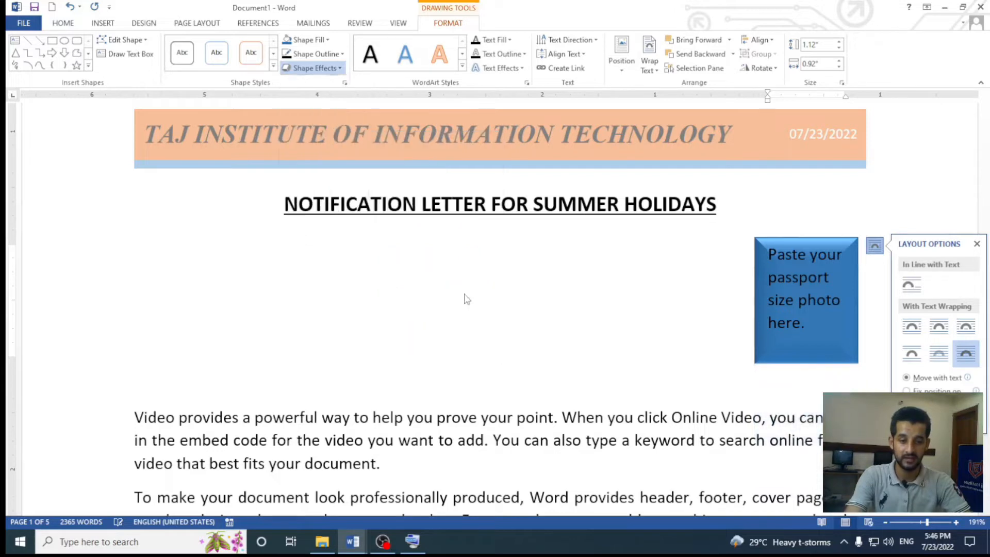
{"action": "scroll", "coordinate": [635, 318], "scroll_direction": "down", "scroll_amount": 4}
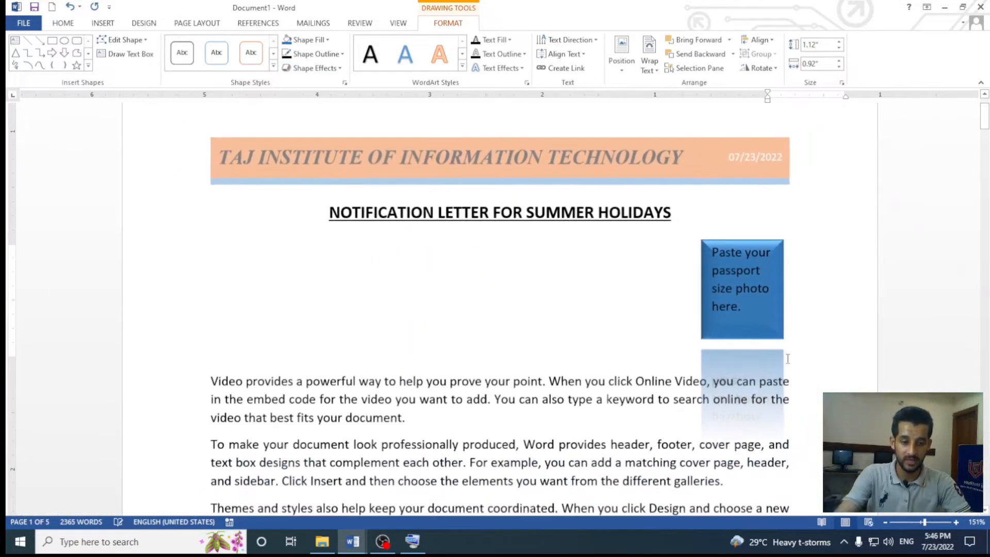
{"action": "left_click", "coordinate": [670, 336]}
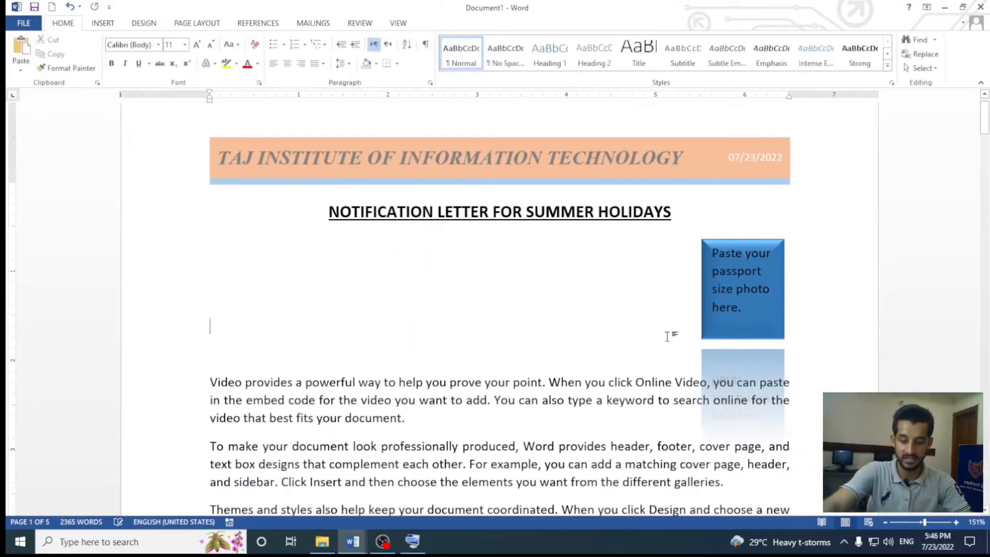
Check the letter in the print preview and reselect the passport photo text box in the document
{"action": "key", "text": "ctrl+p"}
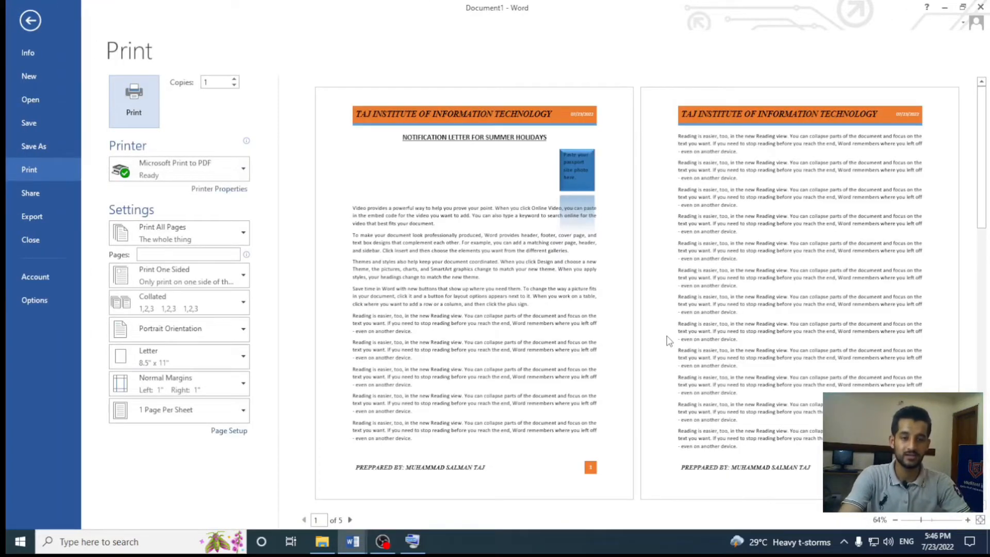
{"action": "key", "text": "Escape"}
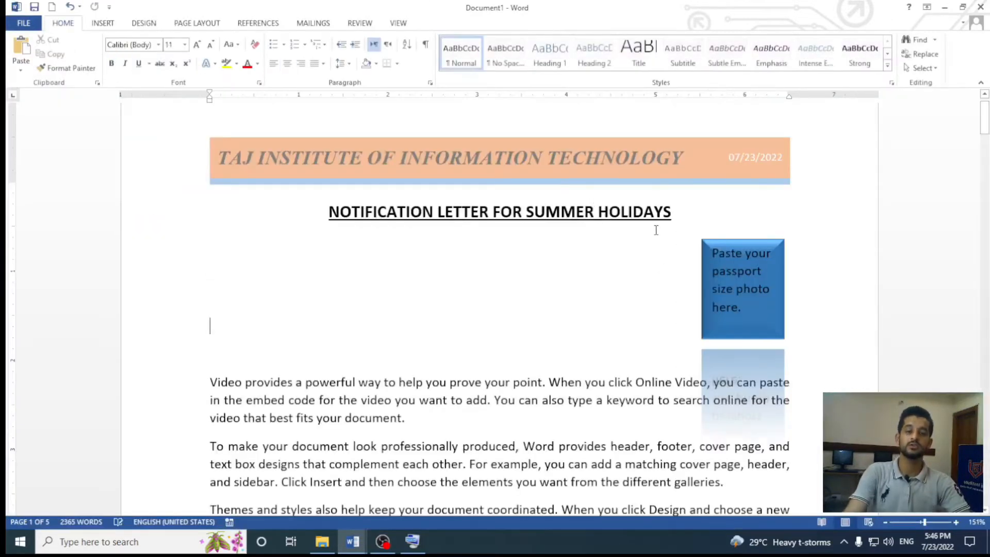
{"action": "left_click", "coordinate": [730, 252]}
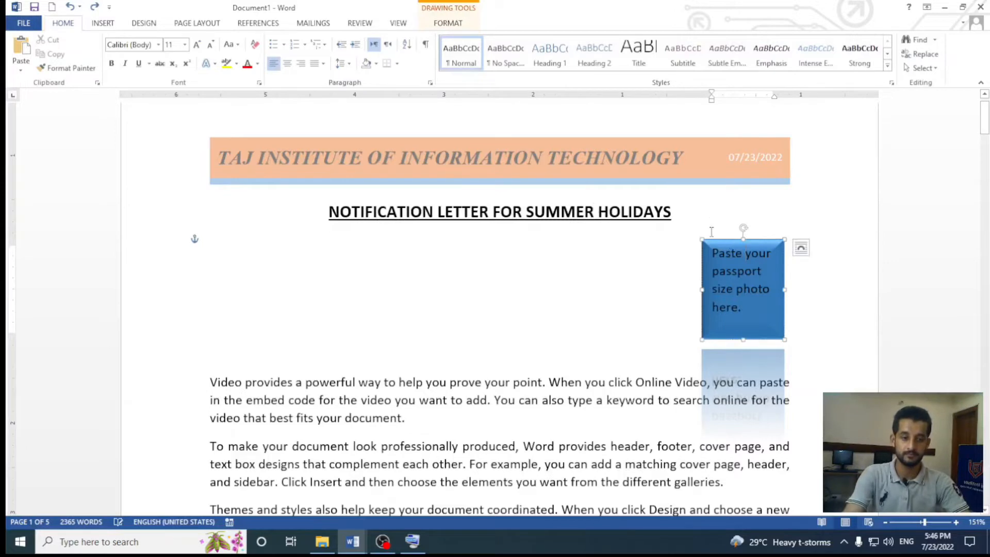
Remove the reflection effect from the passport photo text box
{"action": "left_click", "coordinate": [452, 23]}
{"action": "left_click", "coordinate": [342, 70]}
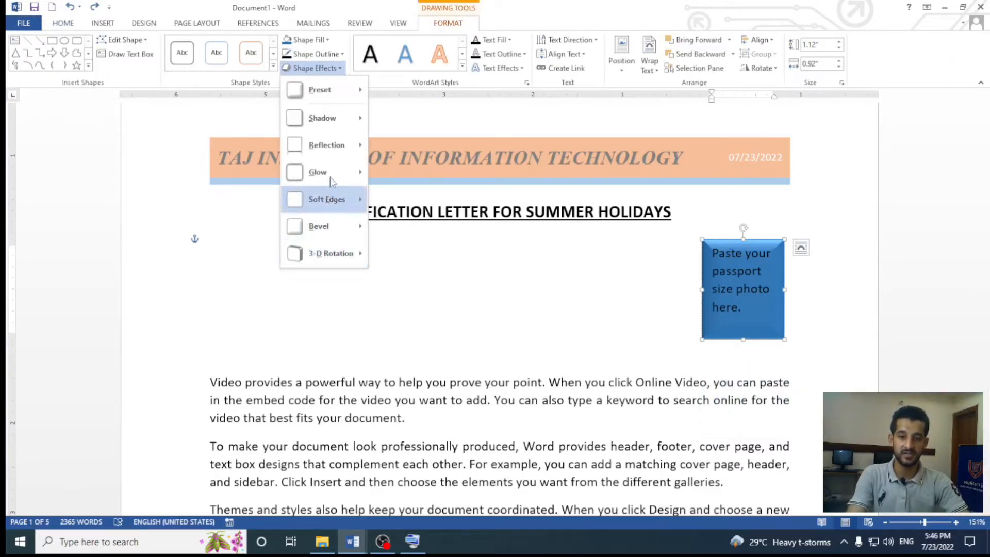
{"action": "mouse_move", "coordinate": [334, 150]}
{"action": "left_click", "coordinate": [402, 171]}
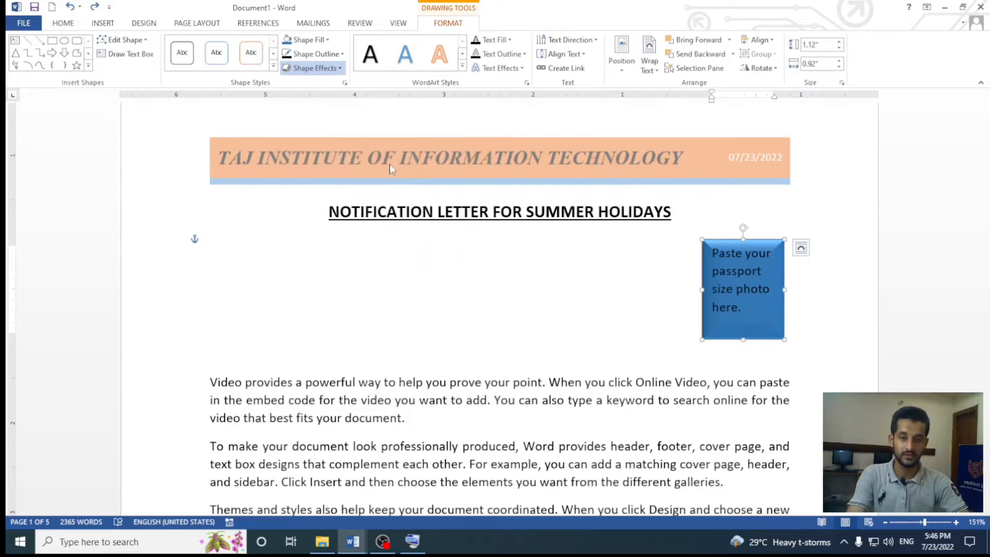
Preview the glow, soft edges and bevel variations on the passport photo text box
{"action": "left_click", "coordinate": [326, 68]}
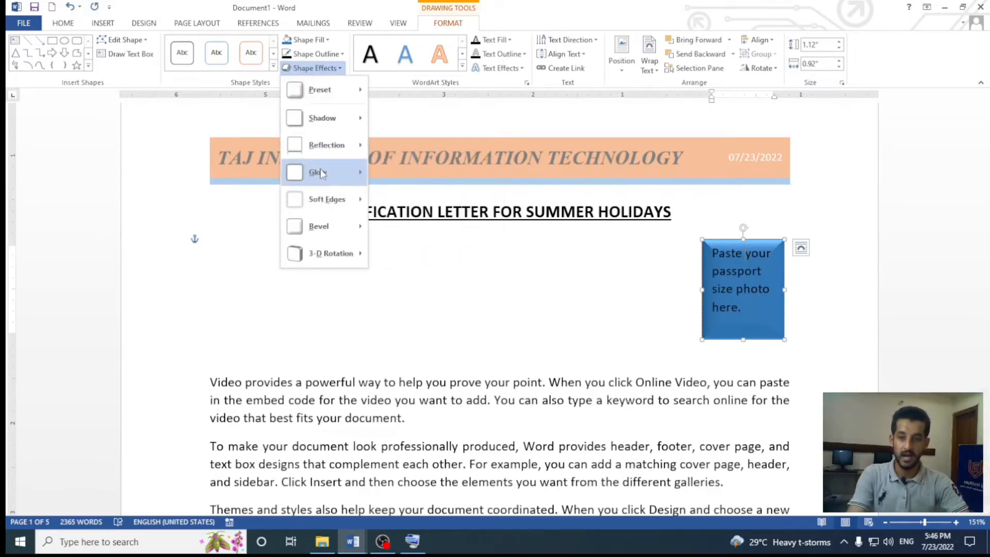
{"action": "mouse_move", "coordinate": [335, 172]}
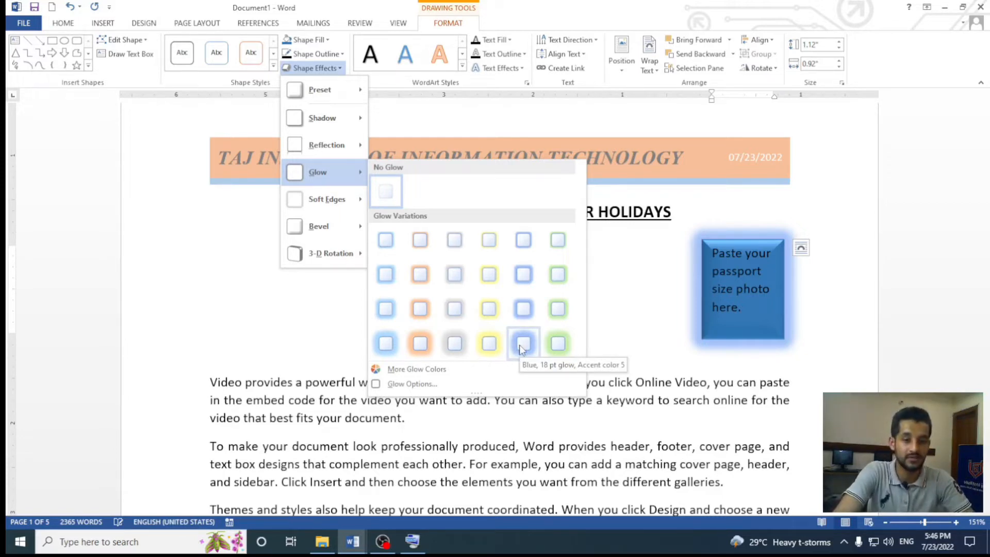
{"action": "mouse_move", "coordinate": [335, 199]}
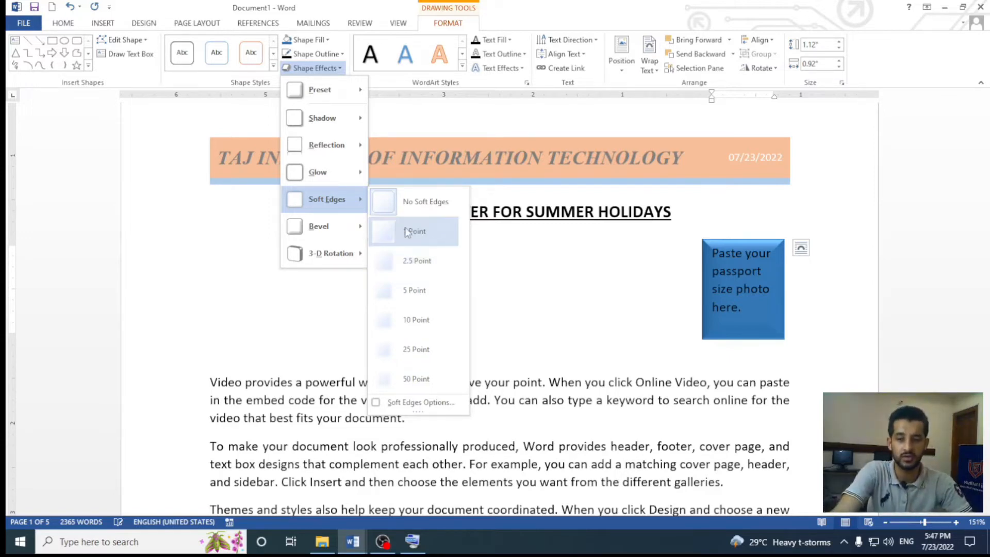
{"action": "mouse_move", "coordinate": [330, 226]}
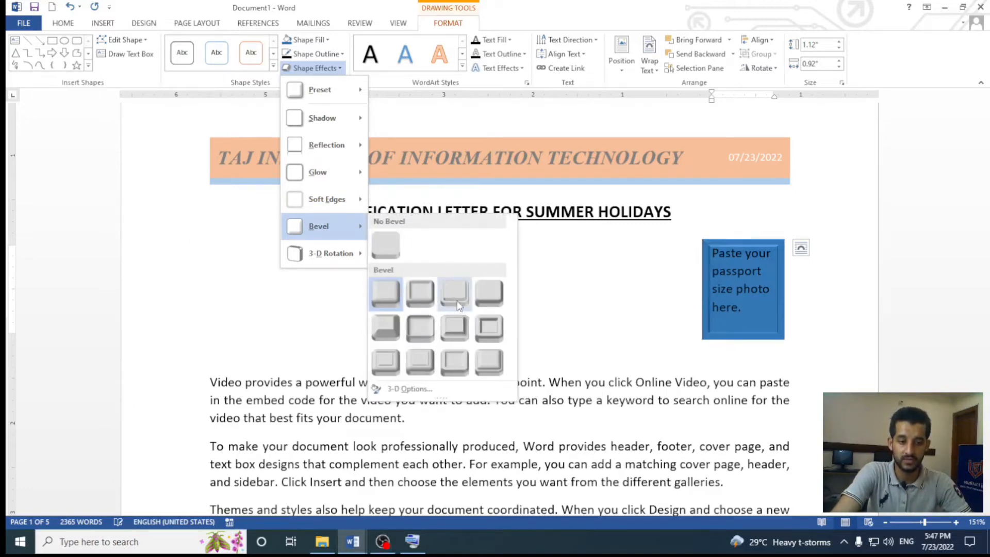
{"action": "scroll", "coordinate": [662, 329], "scroll_direction": "up", "scroll_amount": 6}
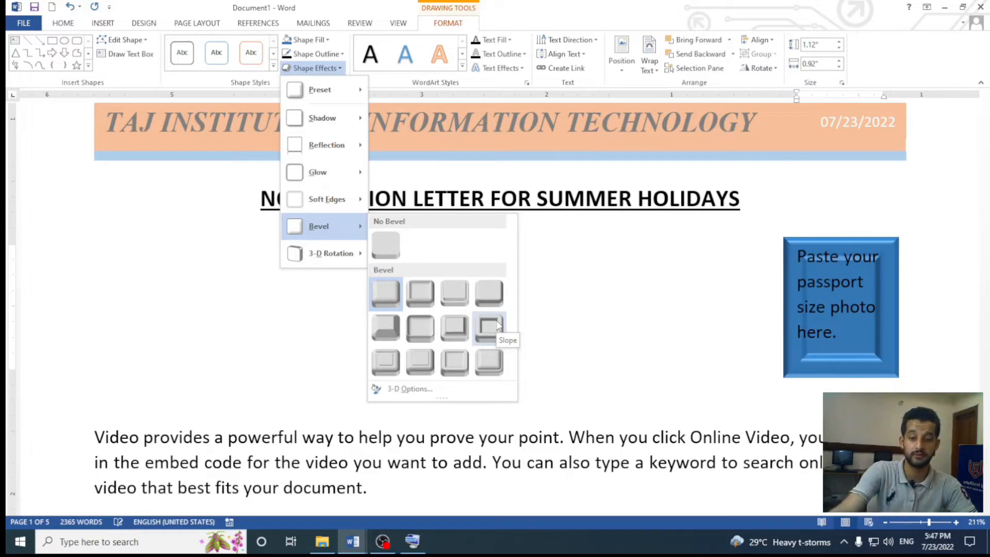
Add a bottom bevel 11 pt wide and 6 pt high in the text box's 3-D format options, and close them
{"action": "left_click", "coordinate": [420, 389]}
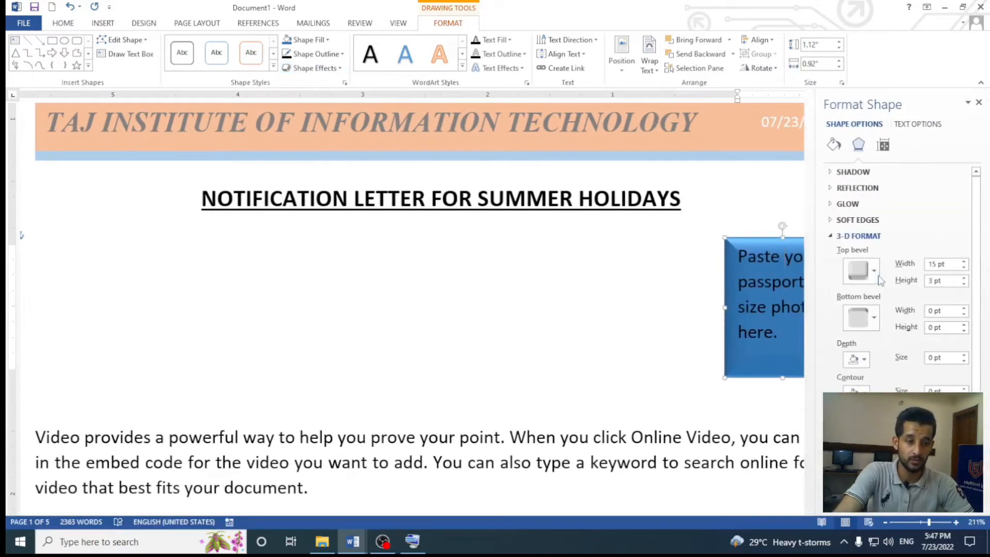
{"action": "left_click", "coordinate": [873, 271]}
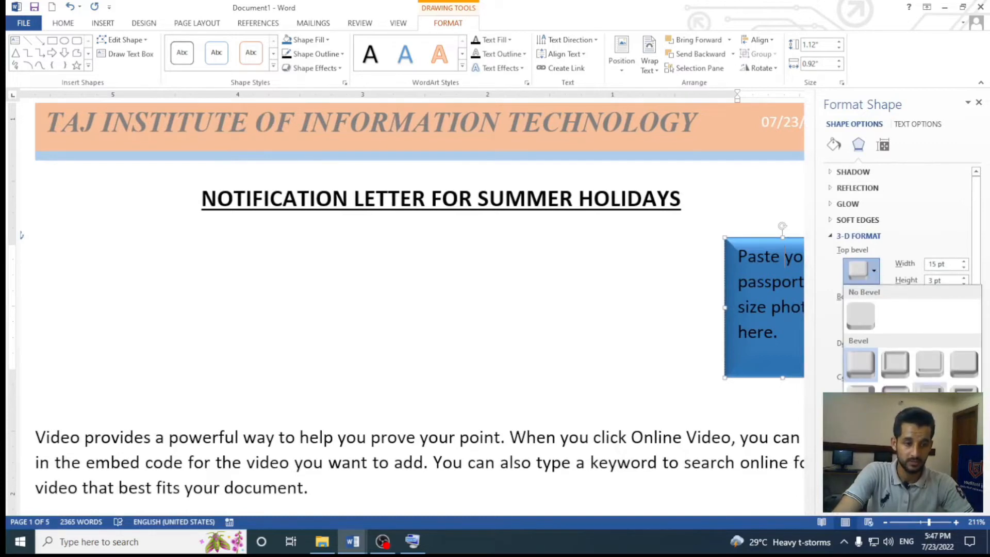
{"action": "left_click", "coordinate": [877, 273]}
{"action": "left_click", "coordinate": [874, 317]}
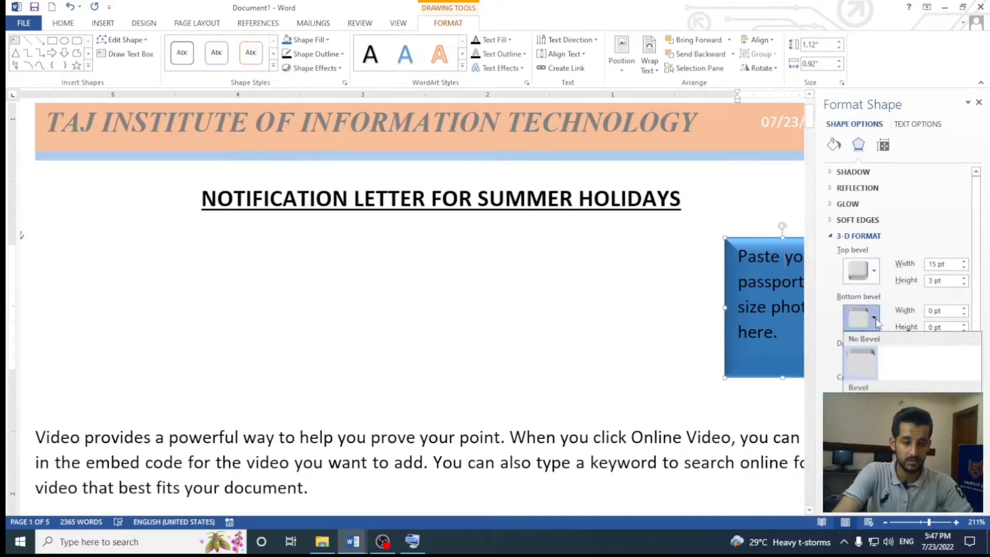
{"action": "left_click", "coordinate": [860, 363]}
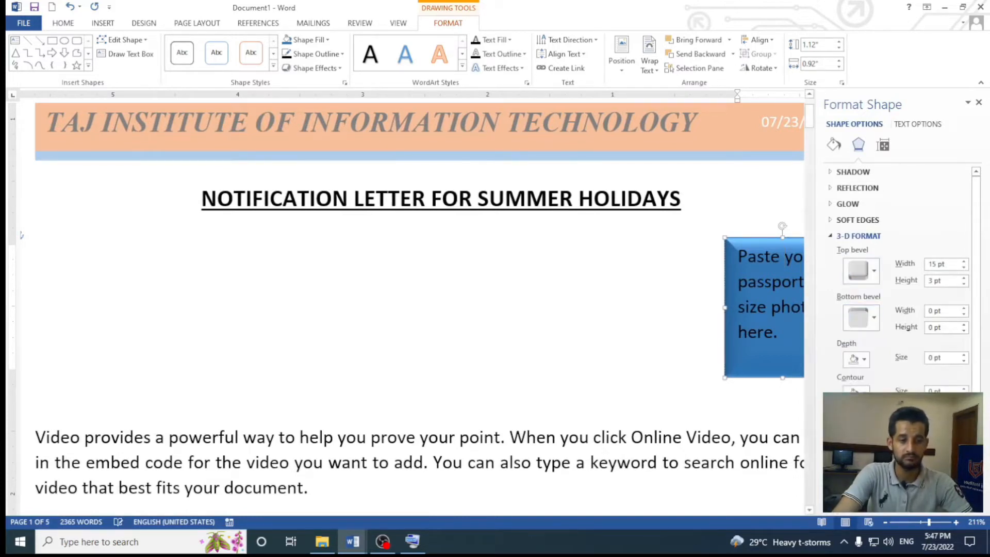
{"action": "scroll", "coordinate": [869, 388], "scroll_direction": "down", "scroll_amount": 1}
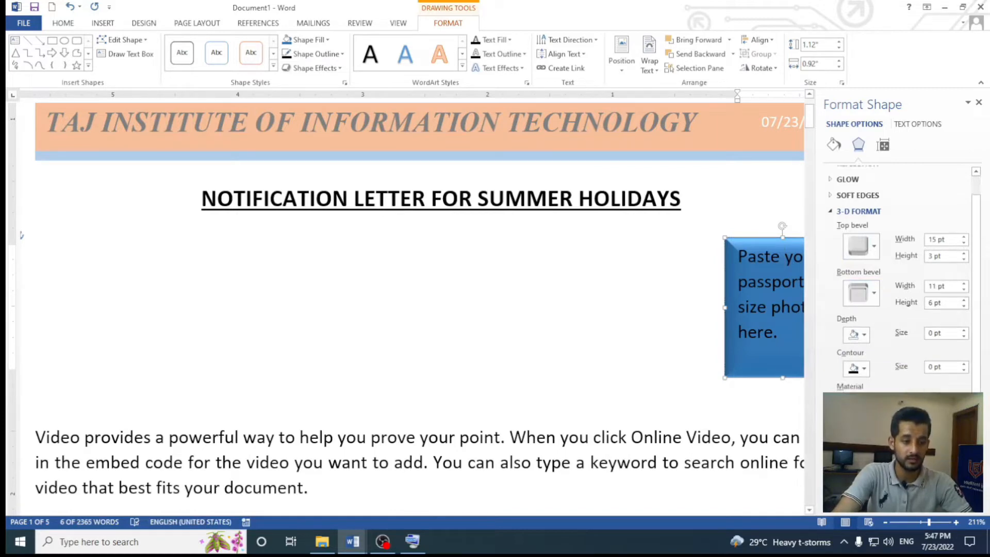
{"action": "left_click", "coordinate": [979, 104]}
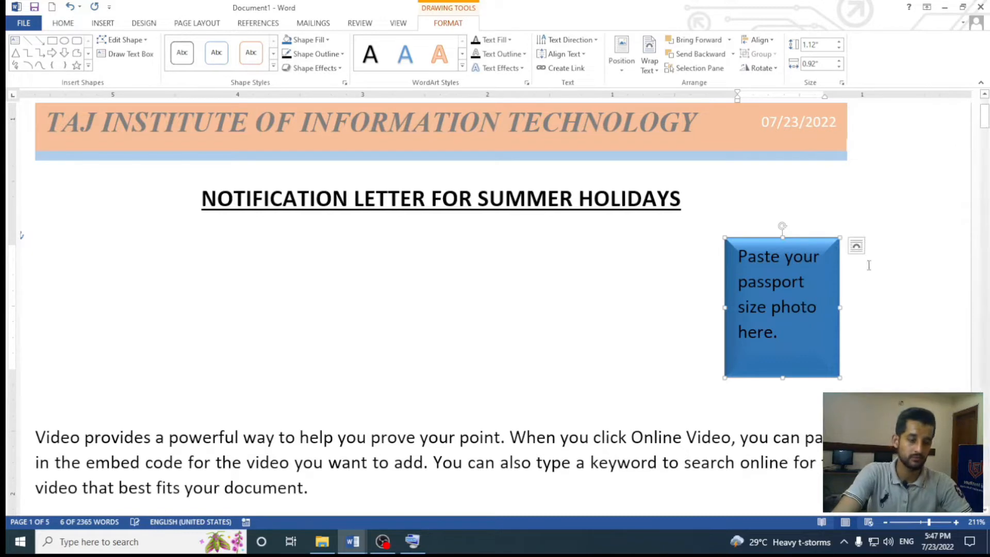
Try the second bevel in the last row on the text box and replace it with No Bevel
{"action": "left_click", "coordinate": [314, 67]}
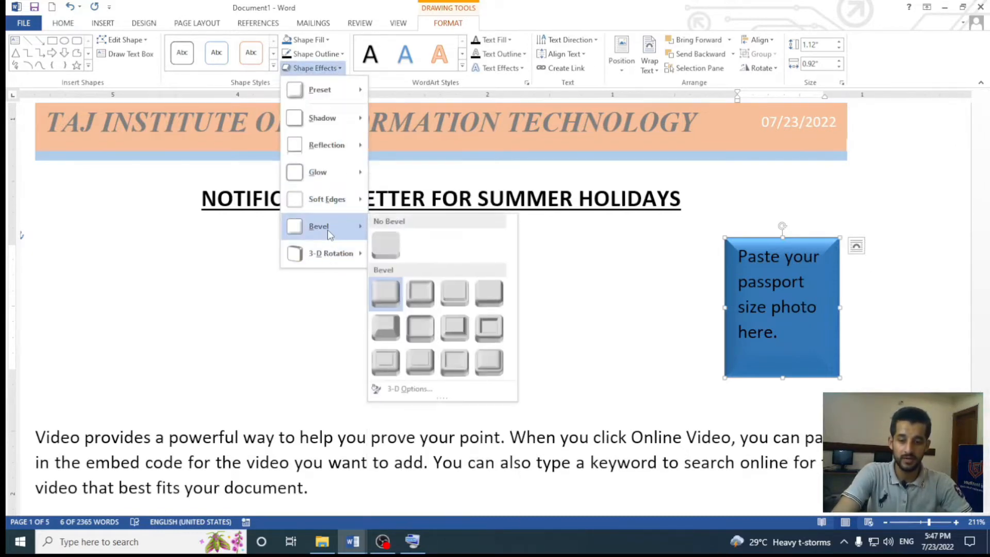
{"action": "left_click", "coordinate": [423, 358]}
{"action": "left_click", "coordinate": [315, 68]}
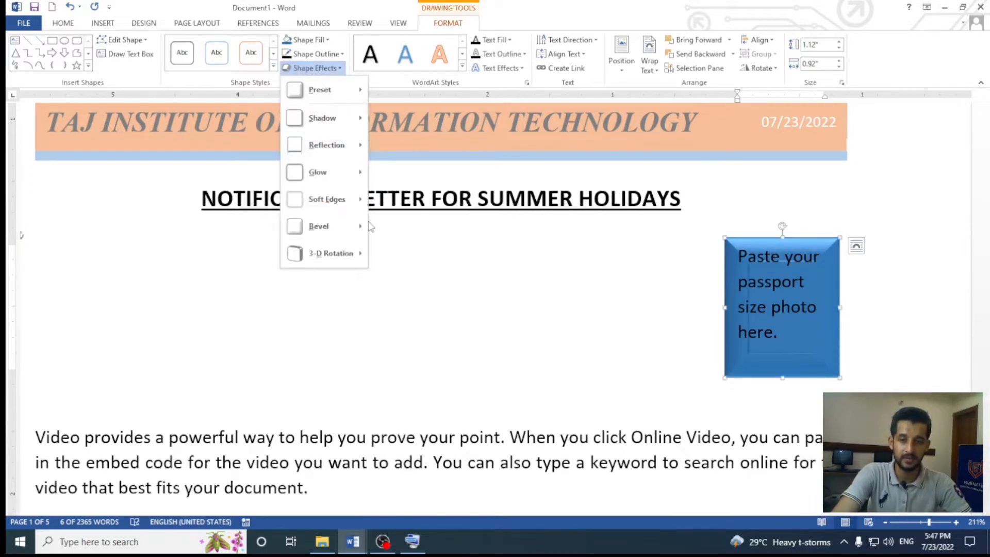
{"action": "mouse_move", "coordinate": [350, 237]}
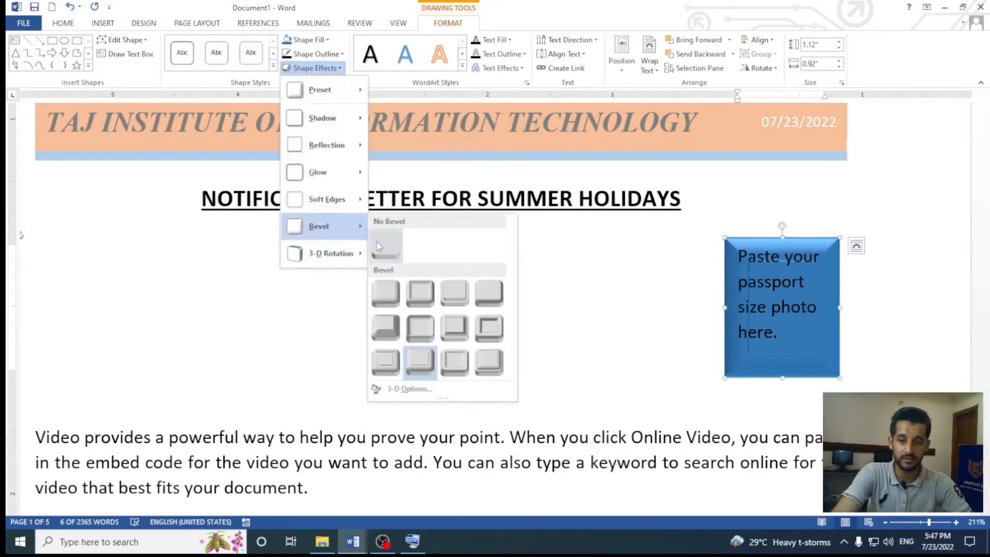
{"action": "left_click", "coordinate": [385, 246]}
Look through the parallel, perspective and oblique 3-D rotation variations for the text box without applying one, and deselect the box
{"action": "left_click", "coordinate": [314, 67]}
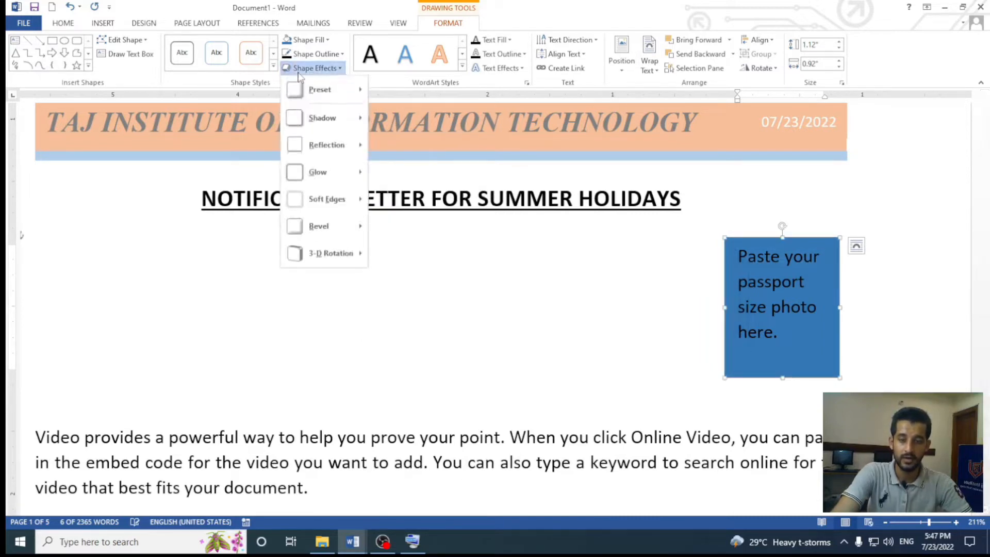
{"action": "mouse_move", "coordinate": [355, 266]}
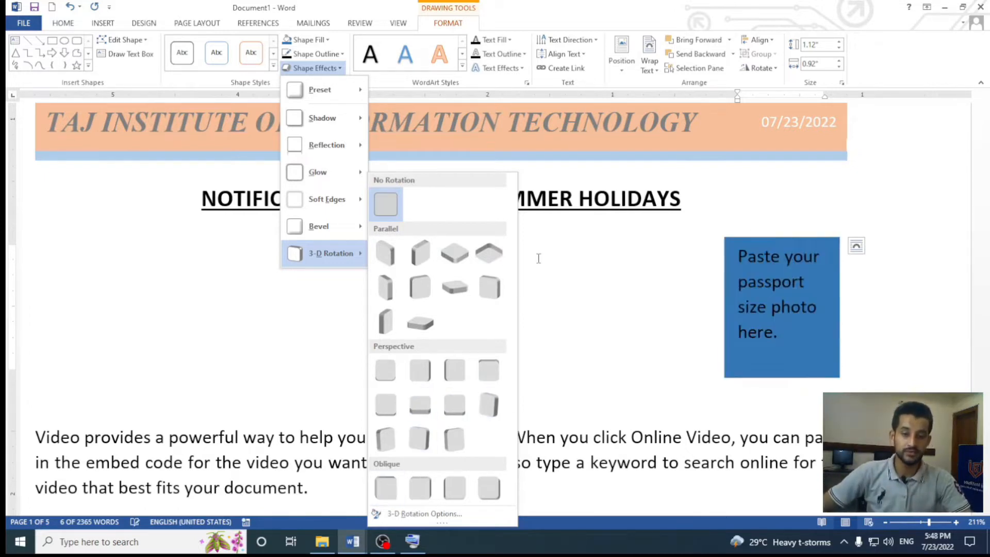
{"action": "key", "text": "Escape"}
{"action": "key", "text": "Escape"}
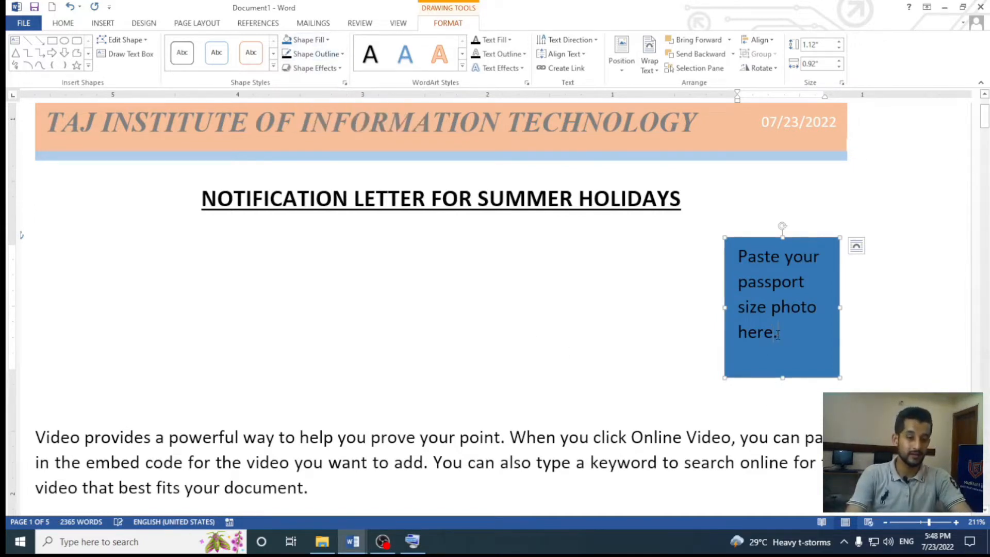
{"action": "left_click_drag", "start_coordinate": [774, 335], "coordinate": [738, 253]}
{"action": "left_click", "coordinate": [570, 283]}
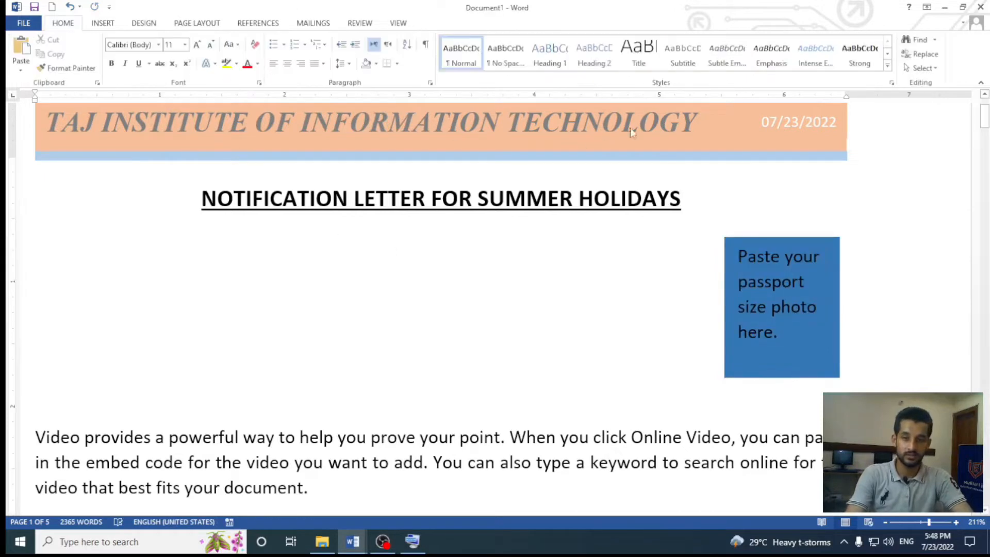
Remove the passport photo text box's fill and give the box a 1 pt outline
{"action": "left_click", "coordinate": [810, 315]}
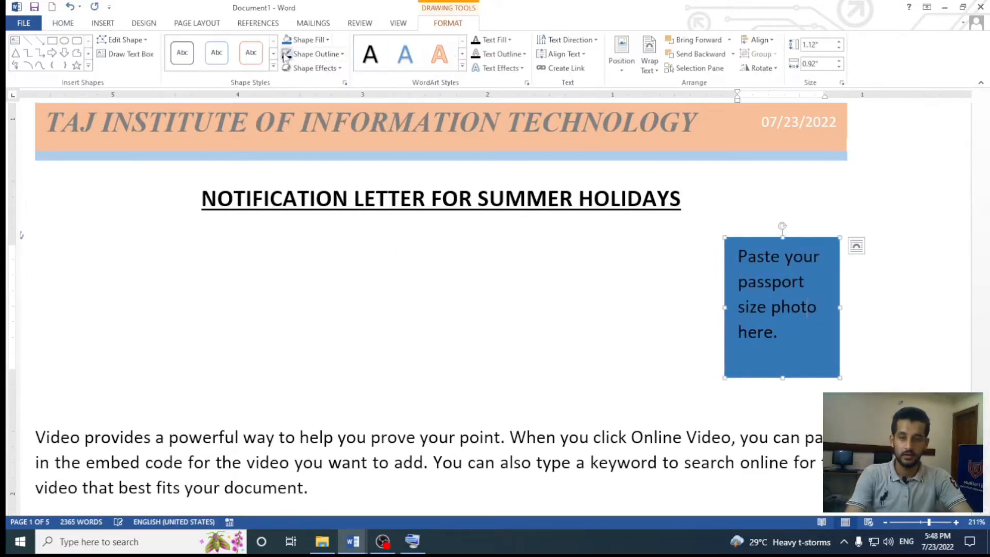
{"action": "left_click", "coordinate": [326, 41]}
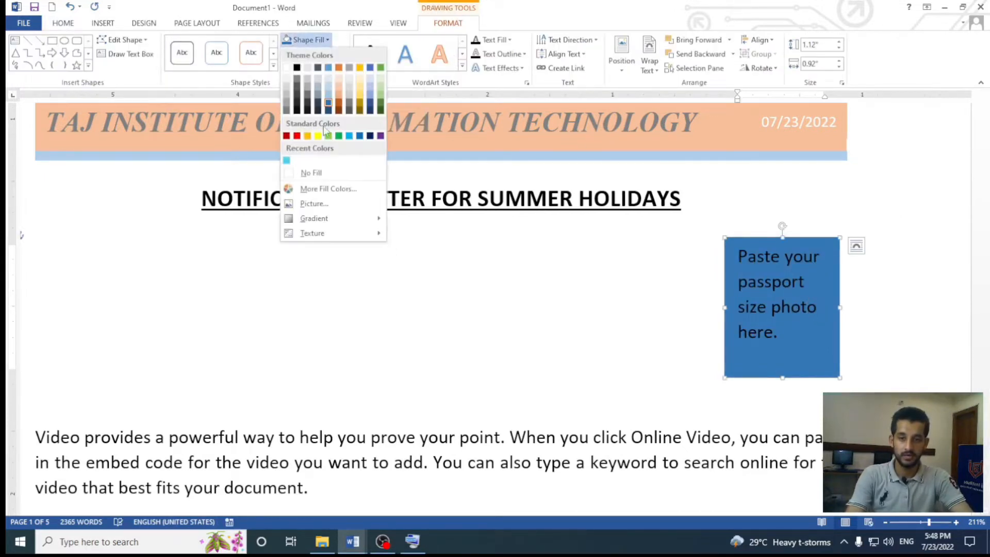
{"action": "left_click", "coordinate": [320, 173]}
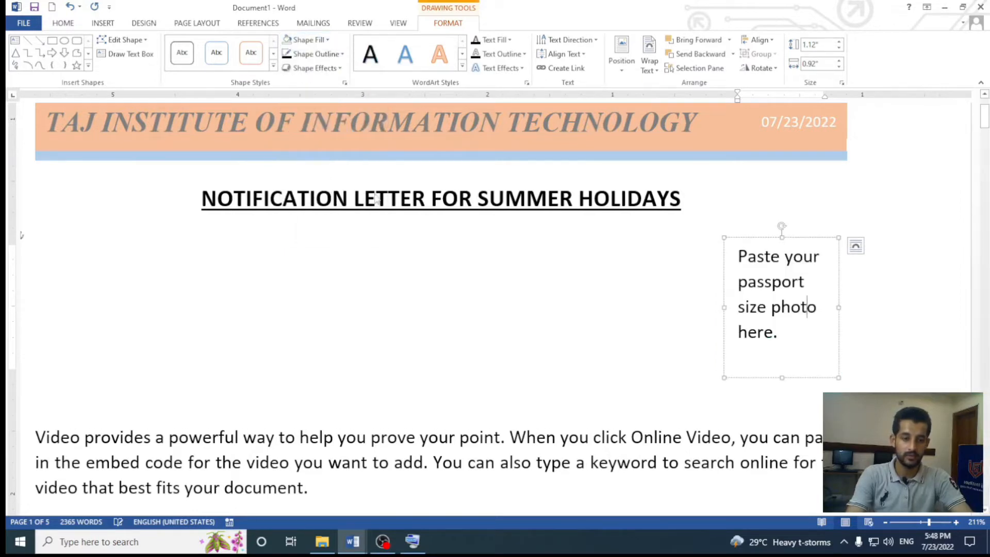
{"action": "left_click", "coordinate": [341, 54]}
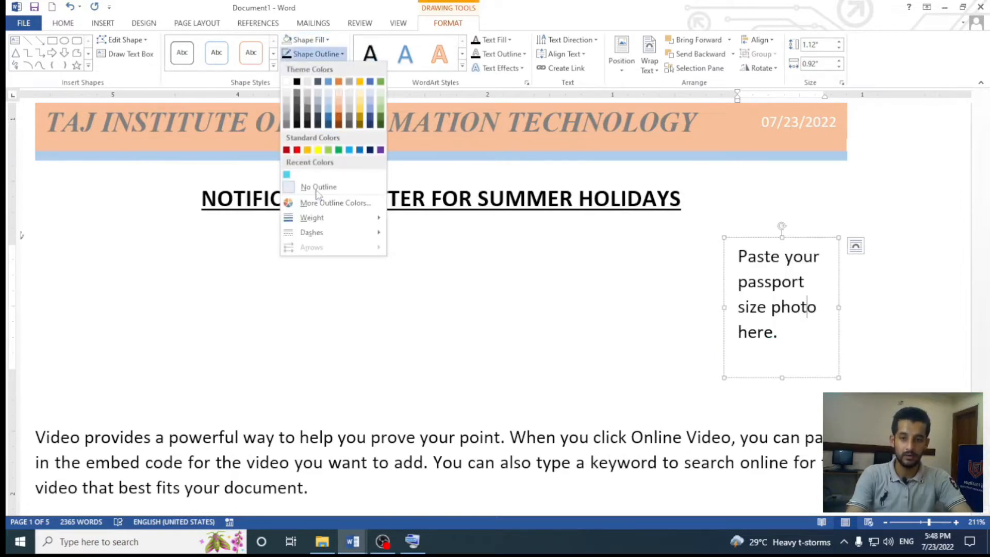
{"action": "mouse_move", "coordinate": [314, 218]}
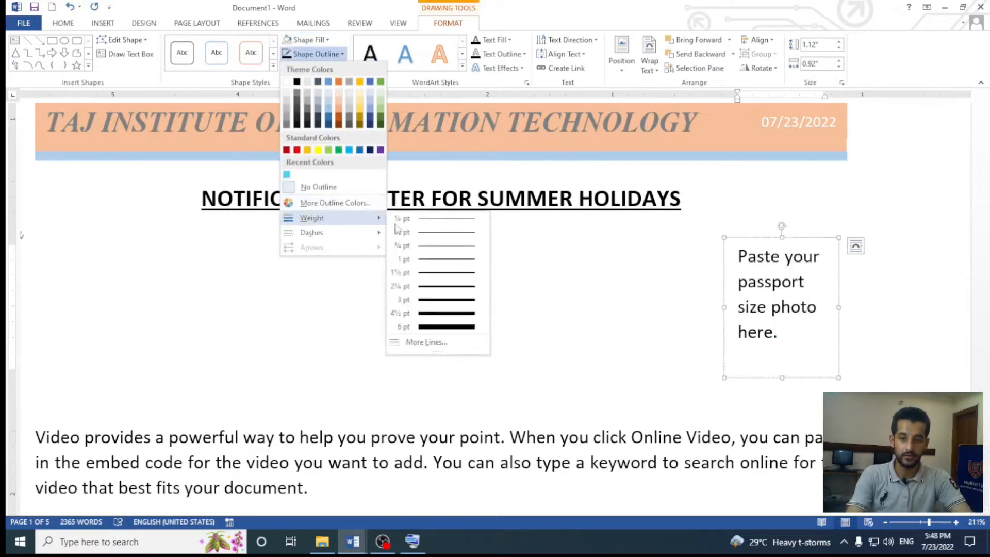
{"action": "left_click", "coordinate": [435, 259]}
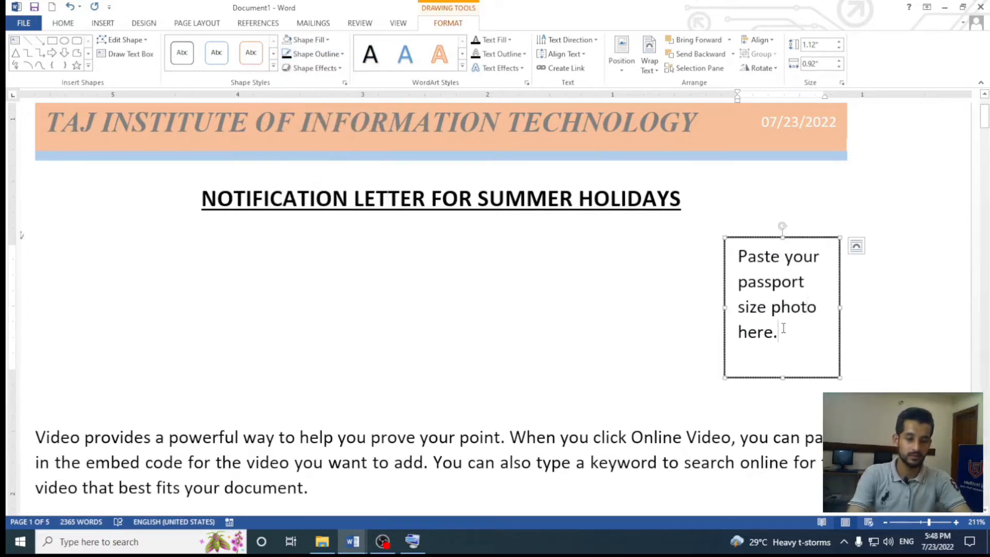
Reduce all the text in the passport photo box by one font size step and center it
{"action": "key", "text": "ctrl+a"}
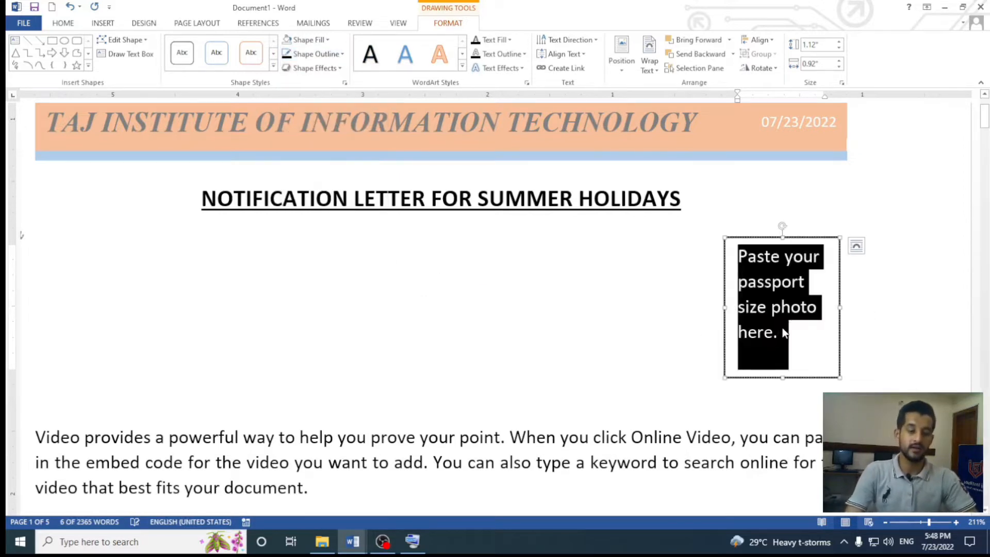
{"action": "key", "text": "ctrl+shift+less"}
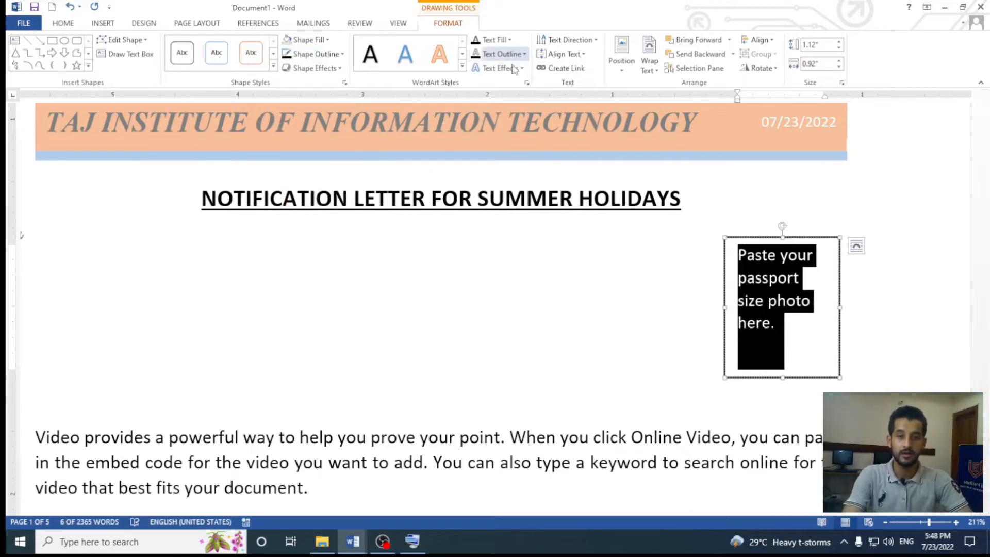
{"action": "key", "text": "ctrl+e"}
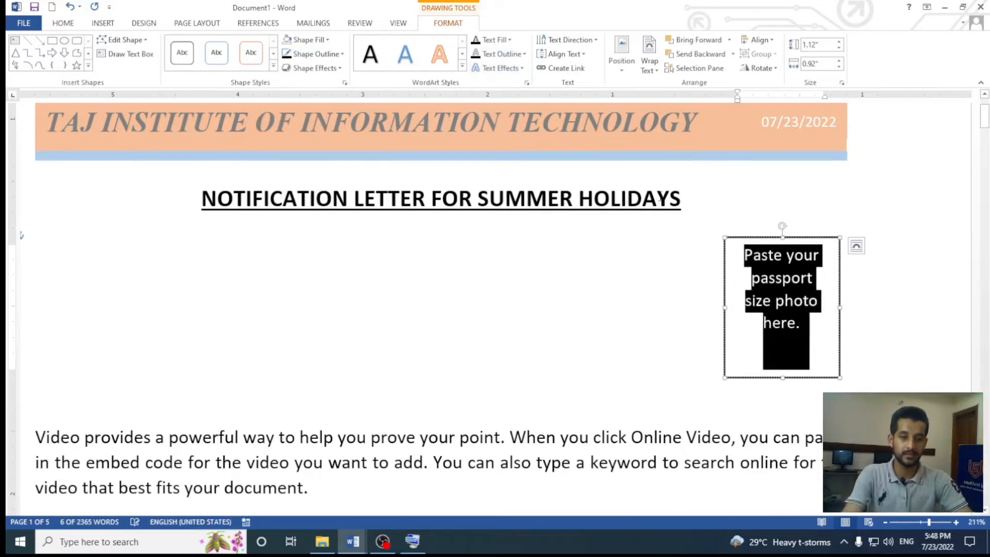
Set the passport photo text's fill to a light grey theme color and deselect the box
{"action": "left_click", "coordinate": [511, 40]}
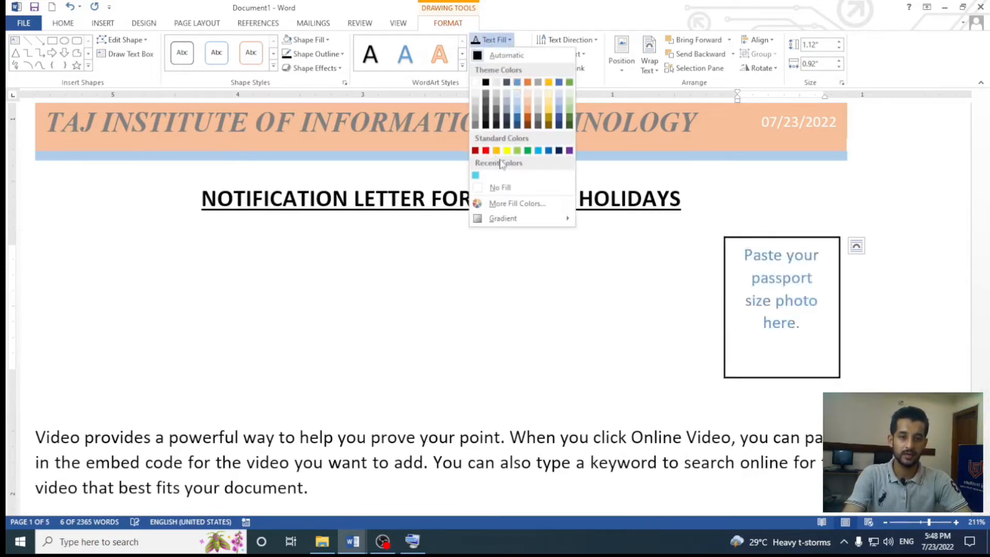
{"action": "left_click", "coordinate": [475, 110]}
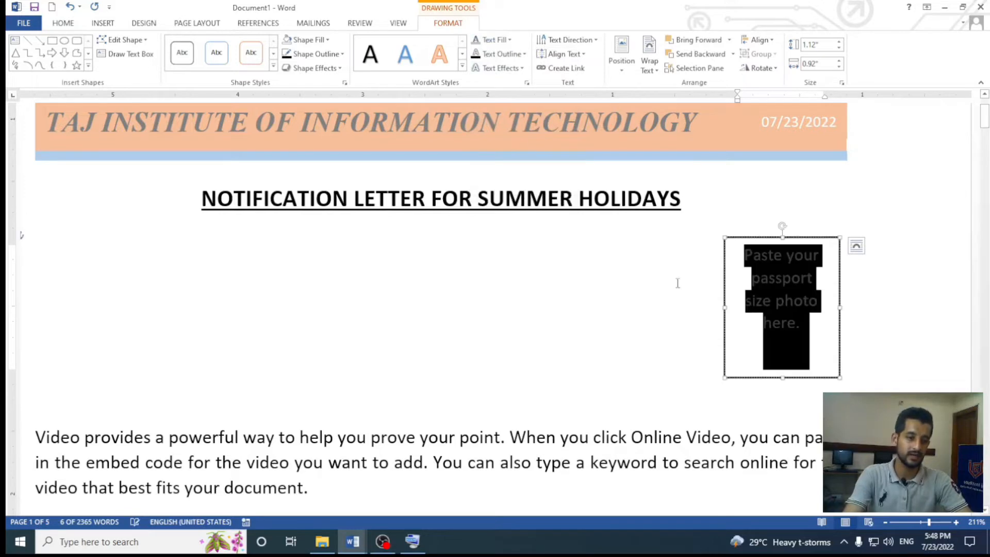
{"action": "left_click", "coordinate": [713, 313]}
Reselect the passport photo text and review its text fill options without changing the color
{"action": "triple_click", "coordinate": [787, 316]}
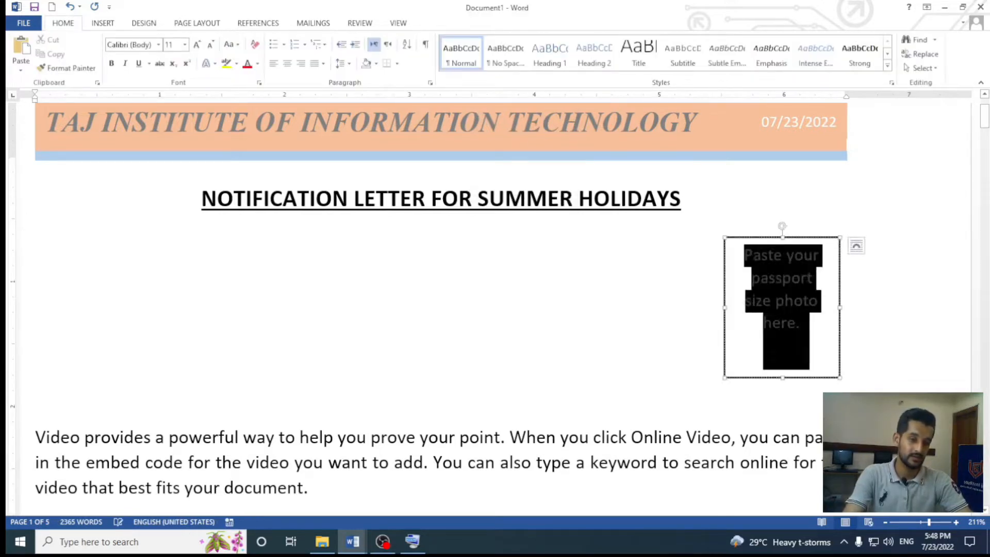
{"action": "left_click", "coordinate": [457, 24]}
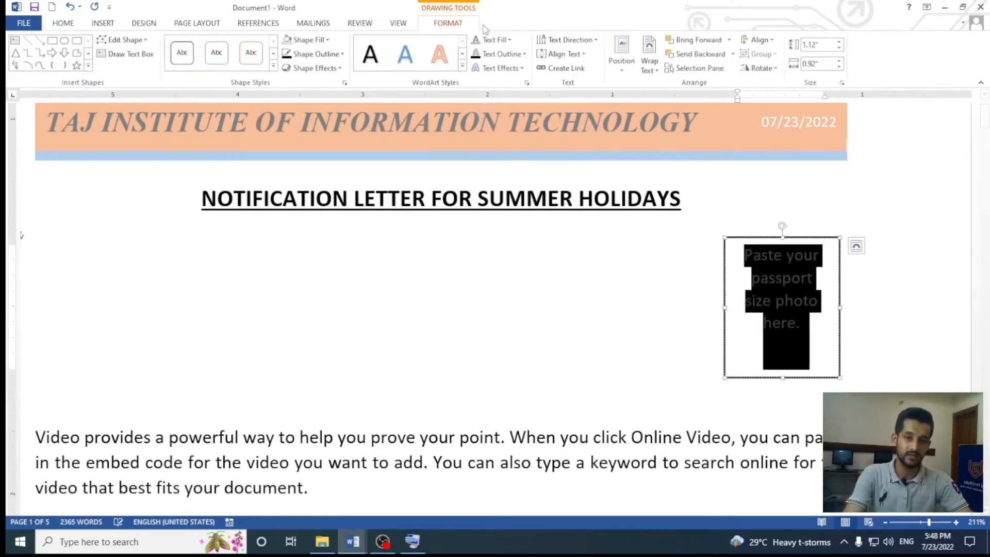
{"action": "left_click", "coordinate": [509, 40]}
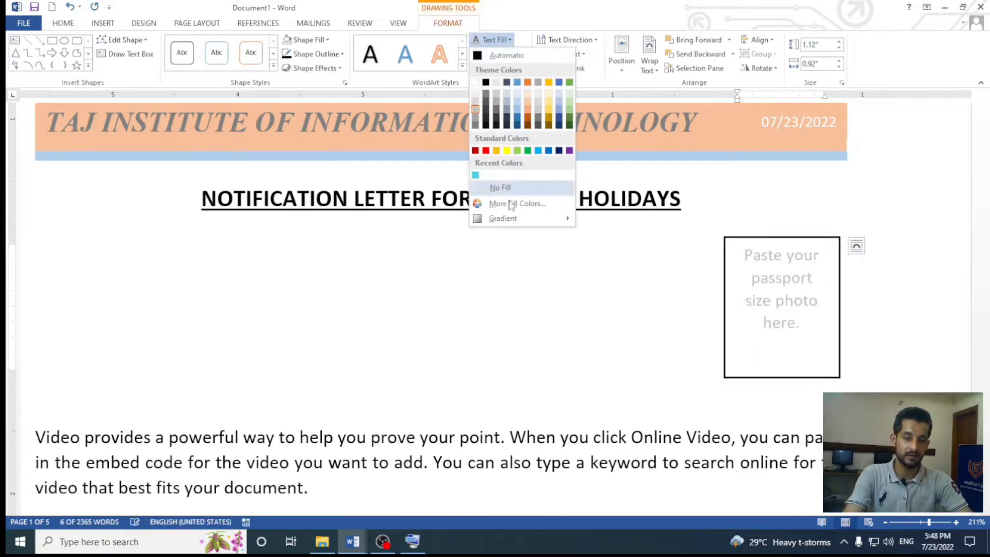
{"action": "left_click", "coordinate": [404, 285]}
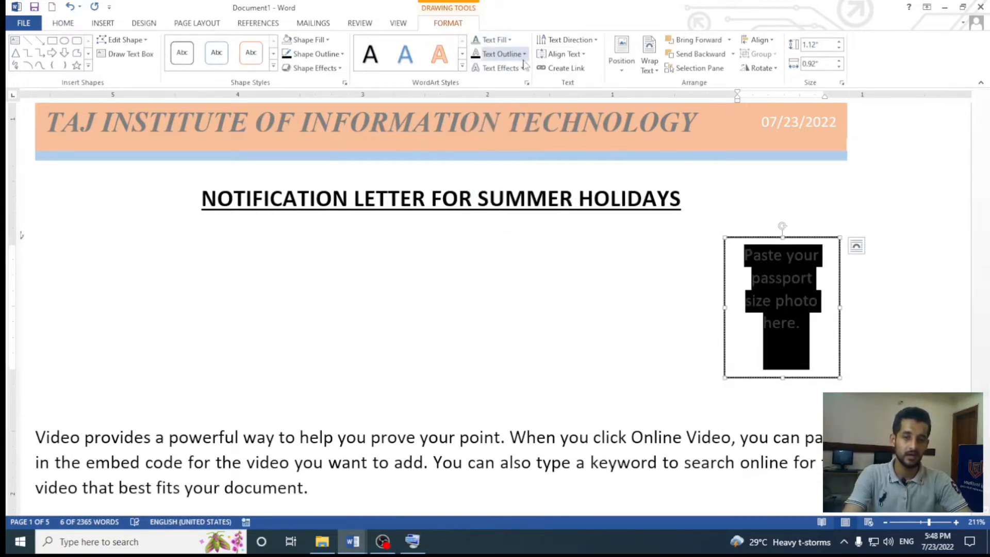
Move the passport photo box toward the page center below the title and give its text a standard Orange outline
{"action": "scroll", "coordinate": [832, 355], "scroll_direction": "up", "scroll_amount": 7, "text": "ctrl"}
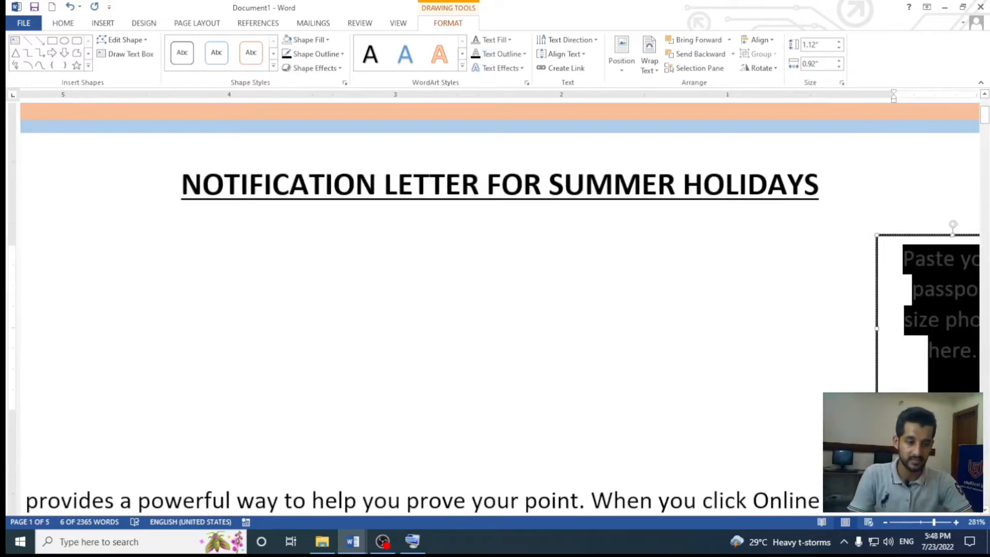
{"action": "scroll", "coordinate": [871, 233], "scroll_direction": "down", "scroll_amount": 1, "text": "ctrl"}
{"action": "left_click", "coordinate": [871, 232]}
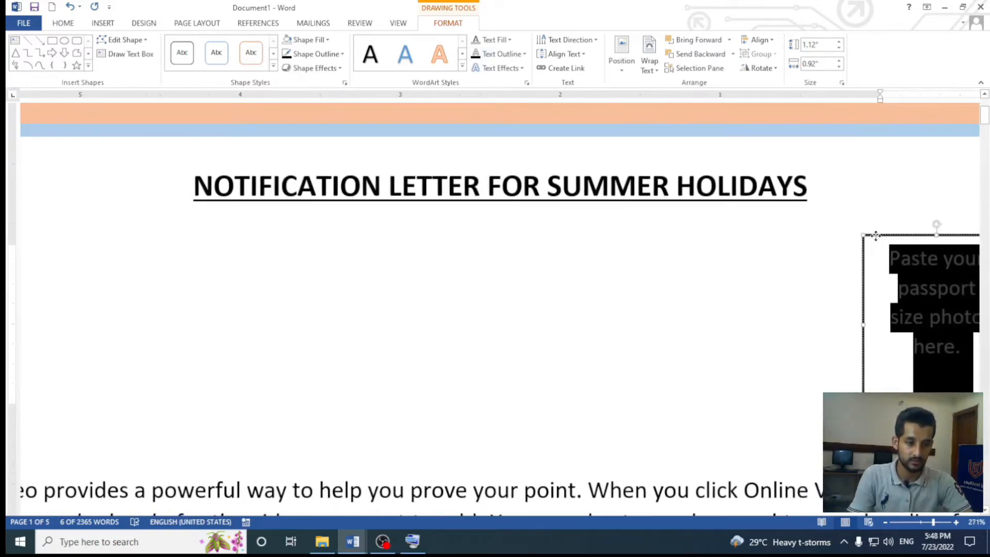
{"action": "left_click_drag", "start_coordinate": [875, 236], "coordinate": [374, 243]}
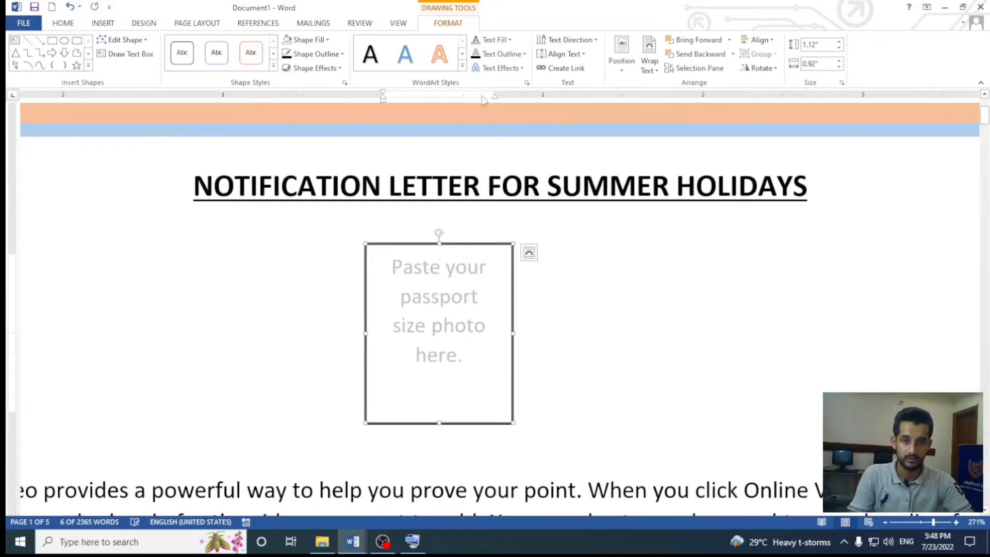
{"action": "left_click", "coordinate": [524, 54]}
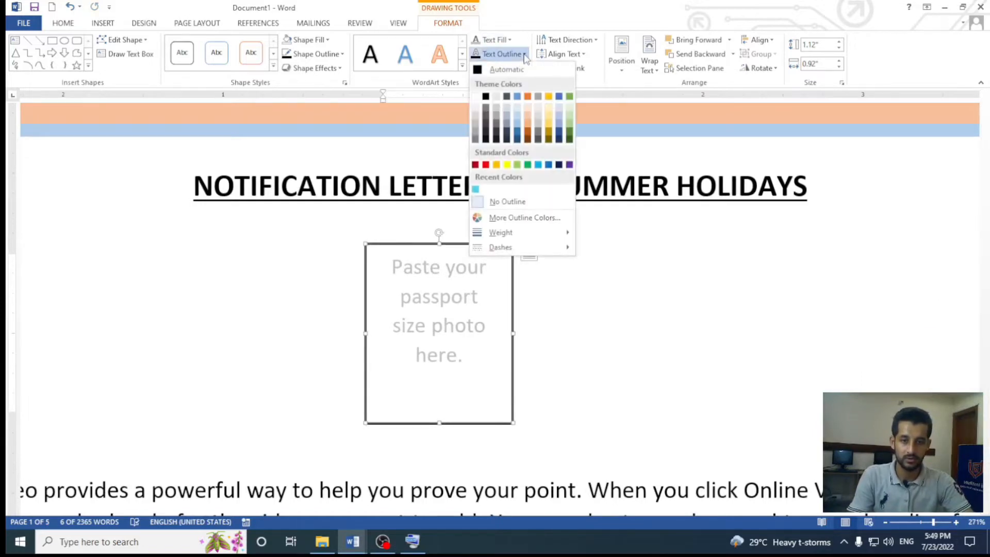
{"action": "left_click", "coordinate": [497, 165]}
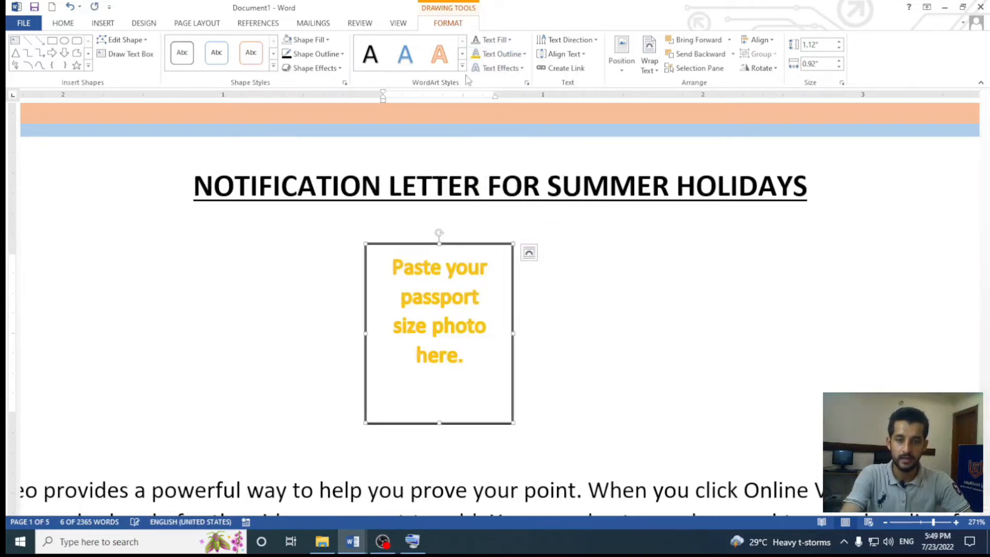
Apply the white WordArt style with orange outline and hard shadow to the passport photo text, and set its outline to a darker orange
{"action": "left_click_drag", "start_coordinate": [473, 407], "coordinate": [417, 161]}
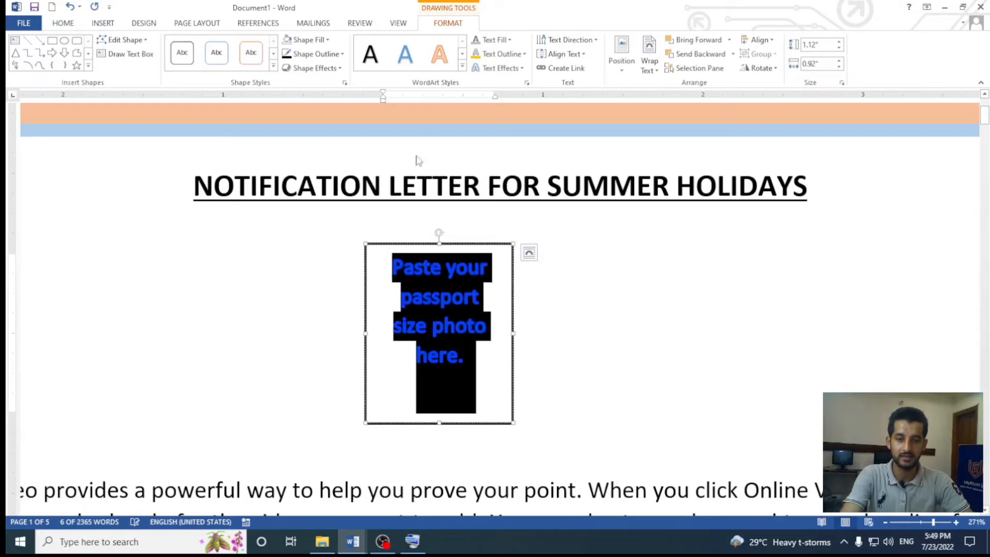
{"action": "left_click", "coordinate": [462, 66]}
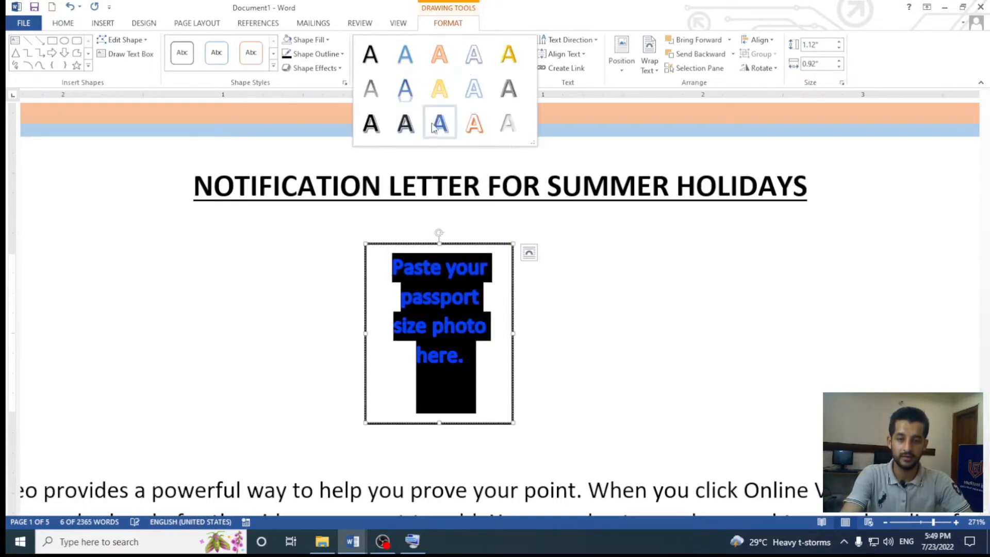
{"action": "left_click", "coordinate": [473, 125]}
{"action": "left_click", "coordinate": [525, 55]}
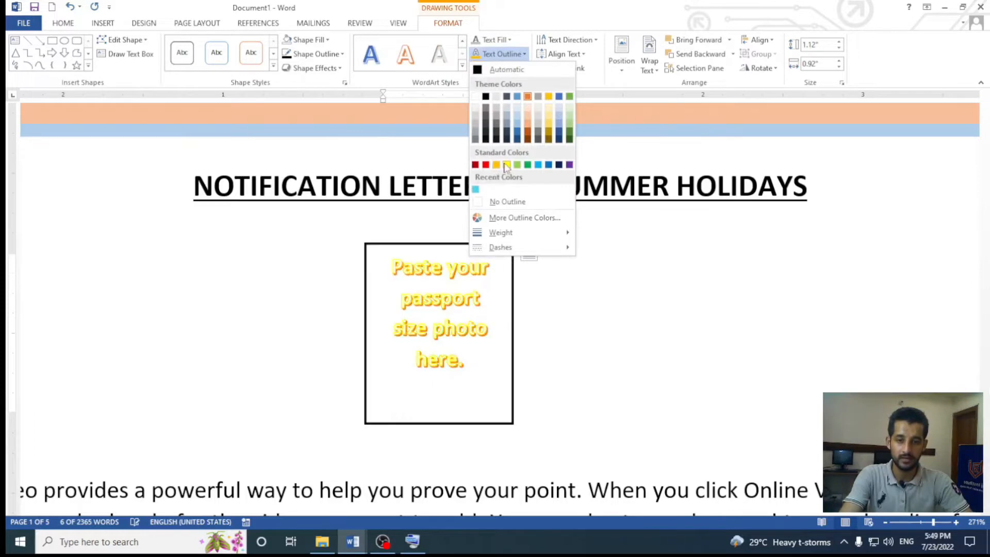
{"action": "left_click", "coordinate": [518, 136]}
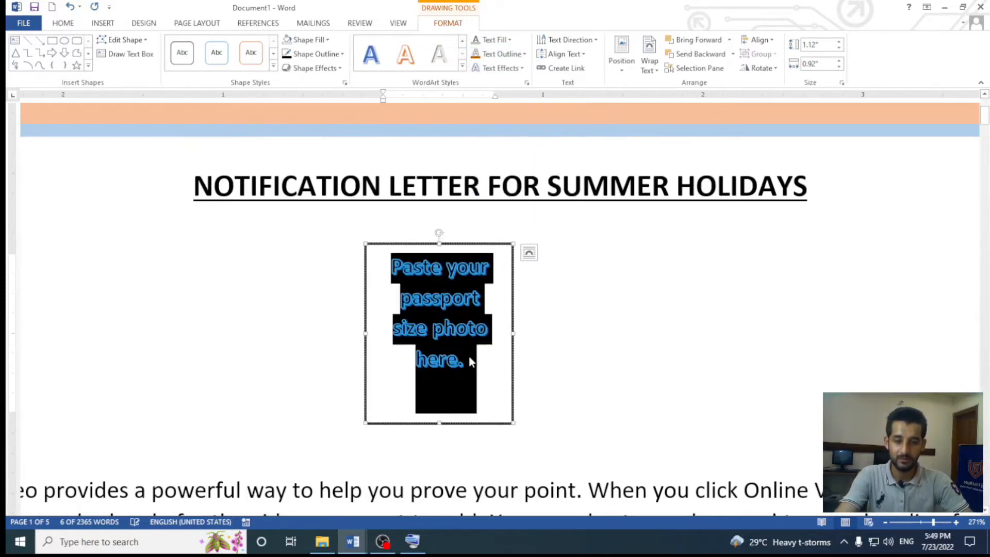
Set the fill of all the passport photo text to standard Orange, keeping its current text outline
{"action": "left_click", "coordinate": [471, 358]}
{"action": "scroll", "coordinate": [471, 357], "scroll_direction": "up", "scroll_amount": 7}
{"action": "scroll", "coordinate": [470, 358], "scroll_direction": "up", "scroll_amount": 8}
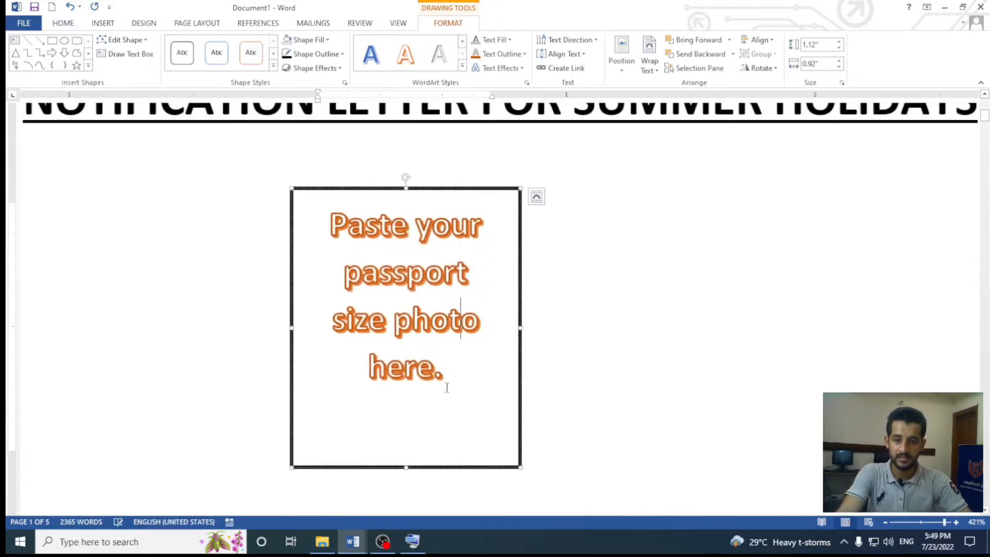
{"action": "left_click_drag", "start_coordinate": [447, 384], "coordinate": [354, 247]}
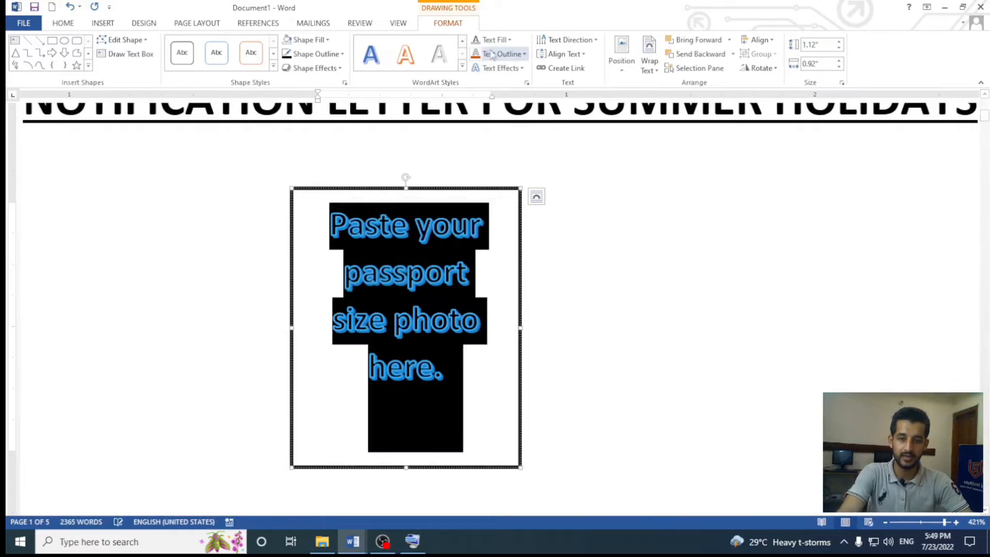
{"action": "left_click", "coordinate": [525, 54]}
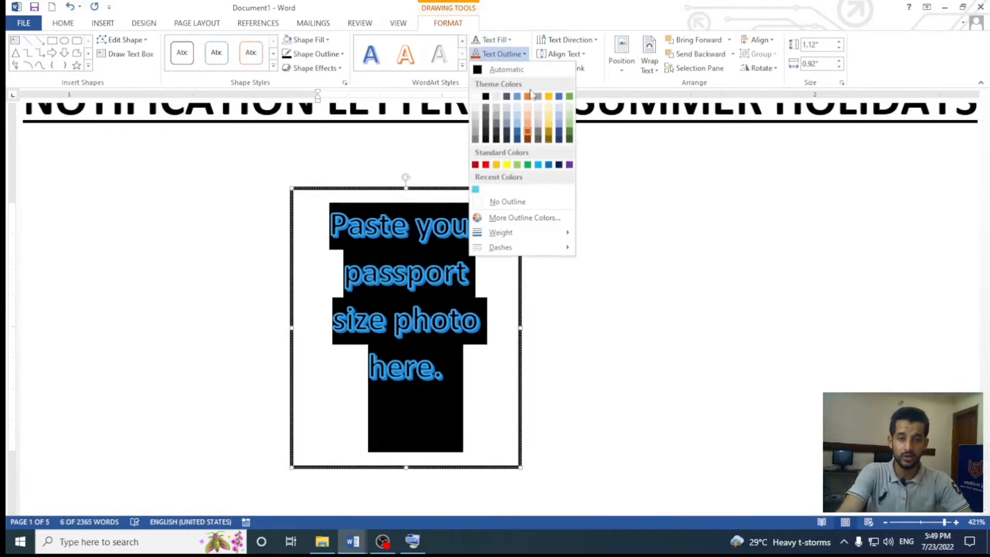
{"action": "left_click", "coordinate": [415, 142]}
{"action": "left_click", "coordinate": [509, 39]}
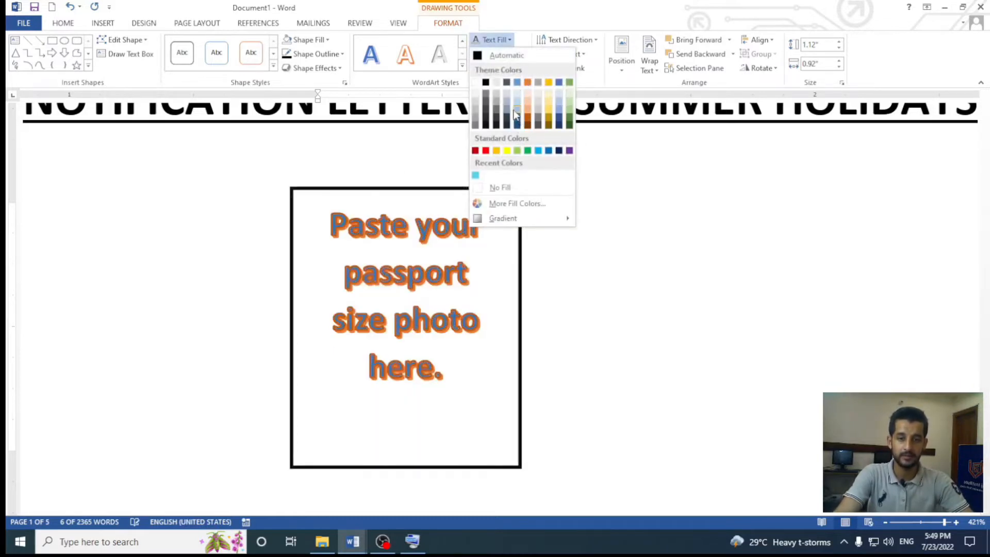
{"action": "left_click", "coordinate": [497, 151]}
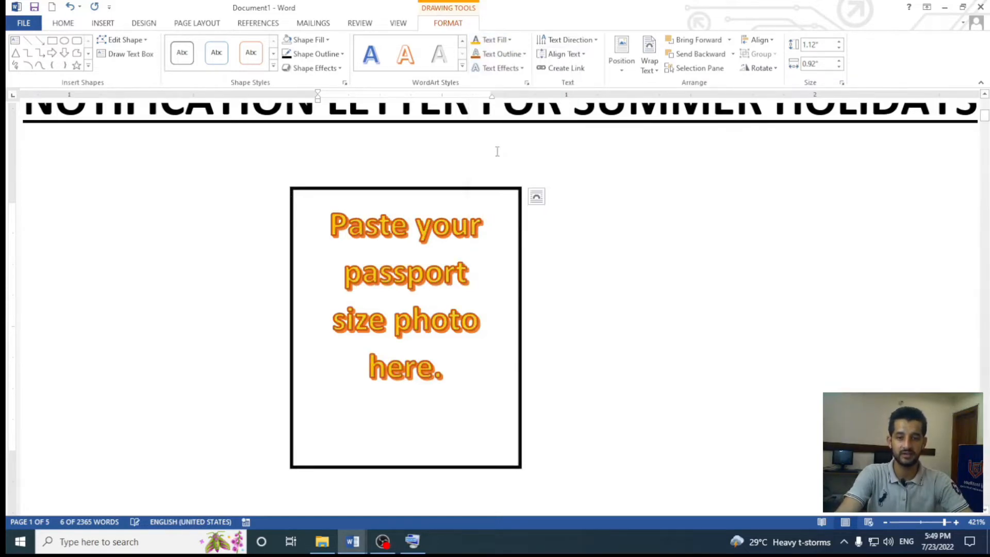
{"action": "left_click", "coordinate": [469, 370]}
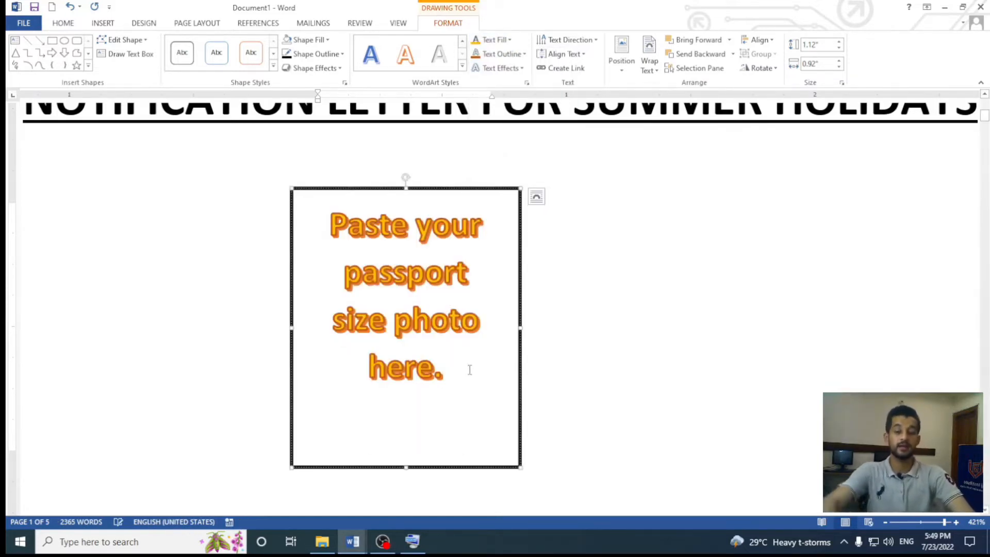
Review the text outline options and the shadow text effects for the passport photo text
{"action": "left_click", "coordinate": [524, 54]}
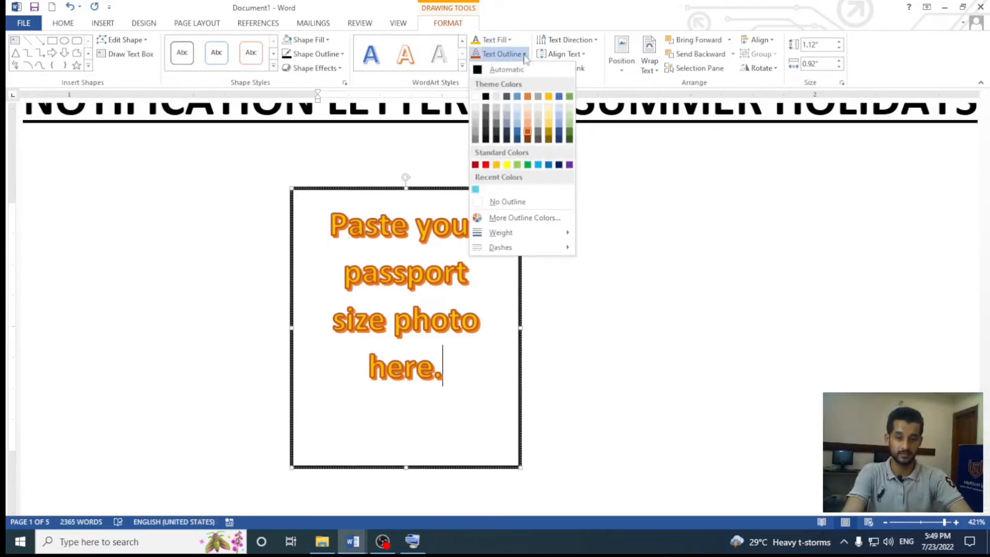
{"action": "left_click", "coordinate": [440, 376]}
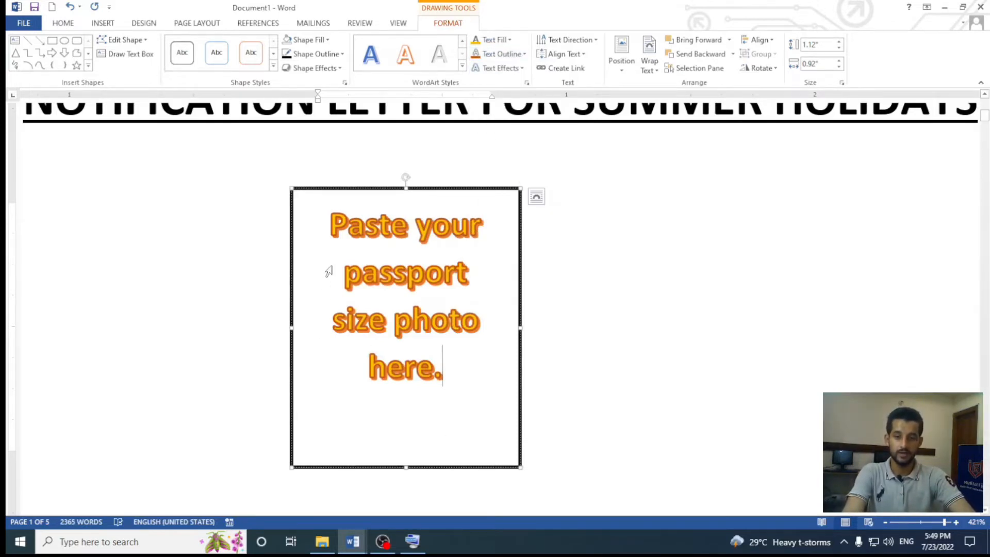
{"action": "key", "text": "ctrl+a"}
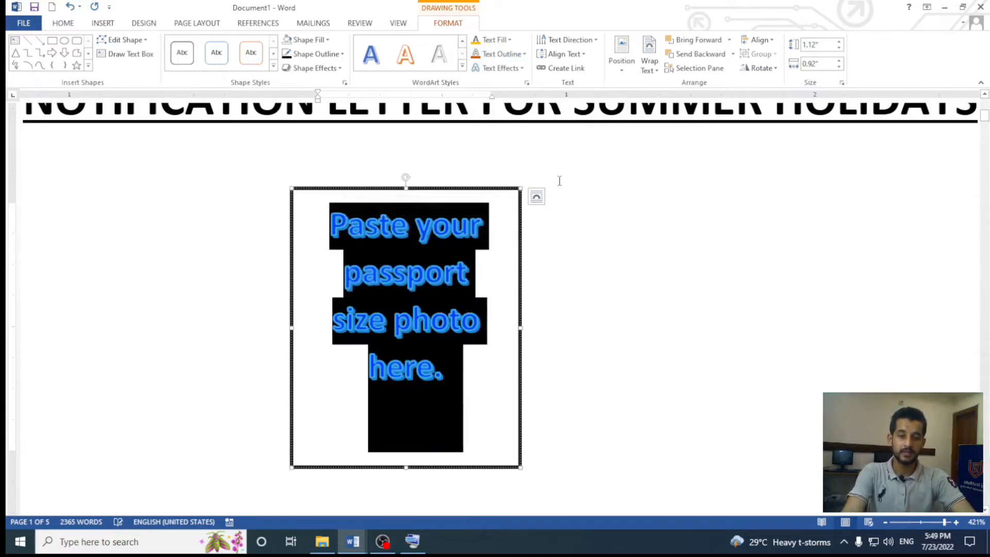
{"action": "left_click", "coordinate": [522, 69]}
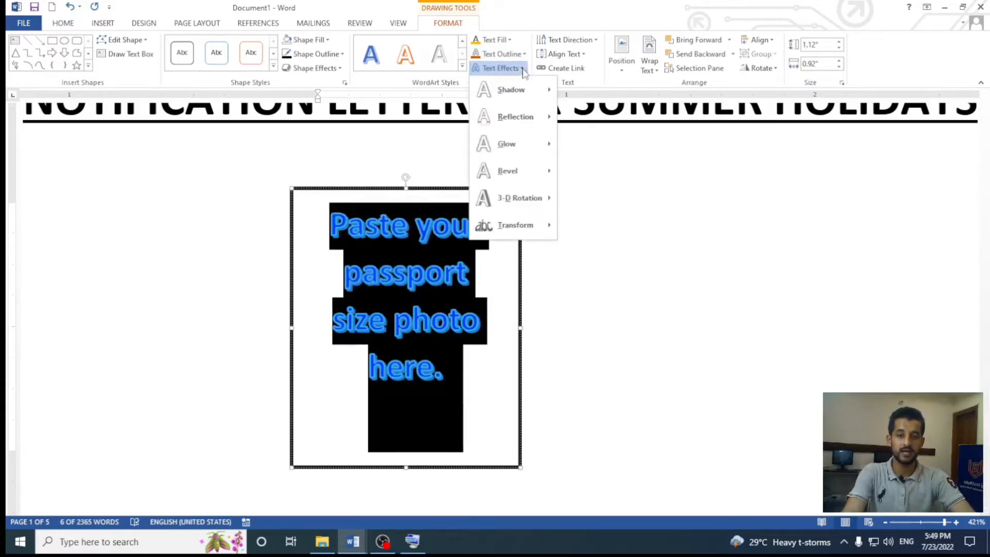
{"action": "mouse_move", "coordinate": [523, 92]}
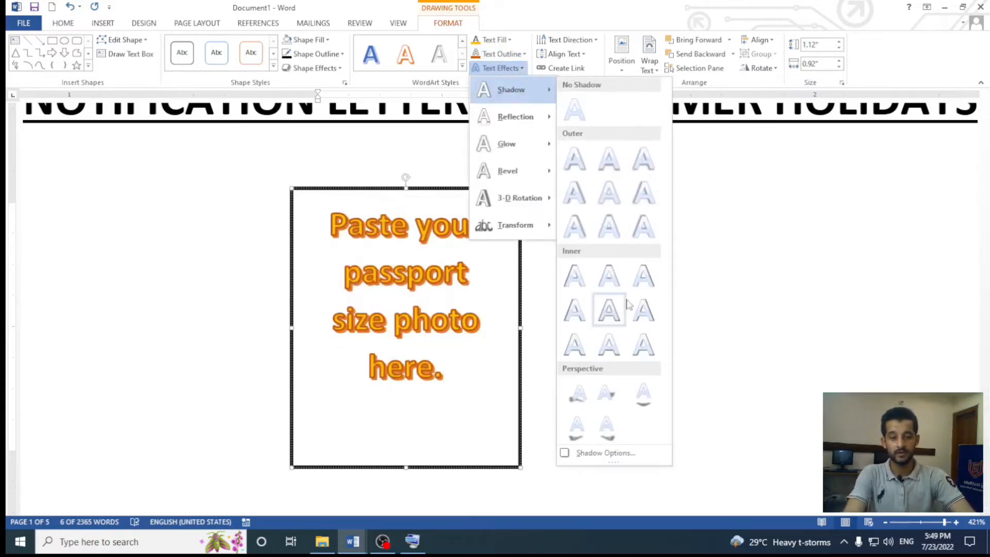
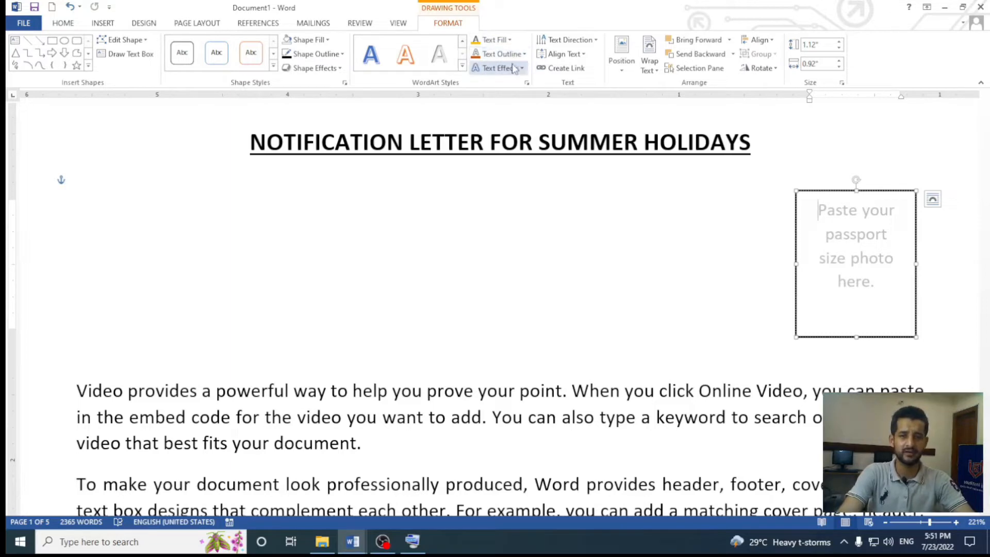
{"action": "left_click", "coordinate": [463, 66]}
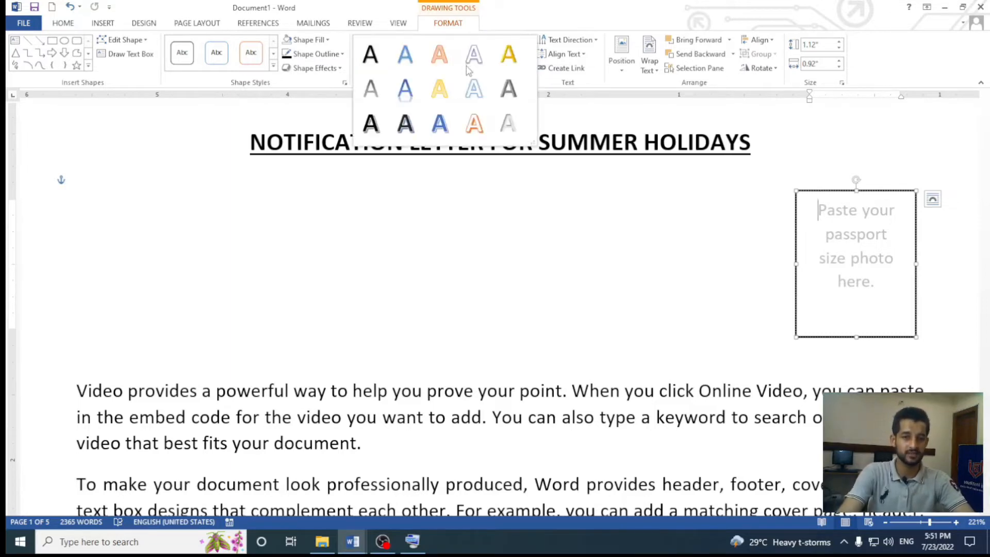
{"action": "left_click", "coordinate": [489, 172]}
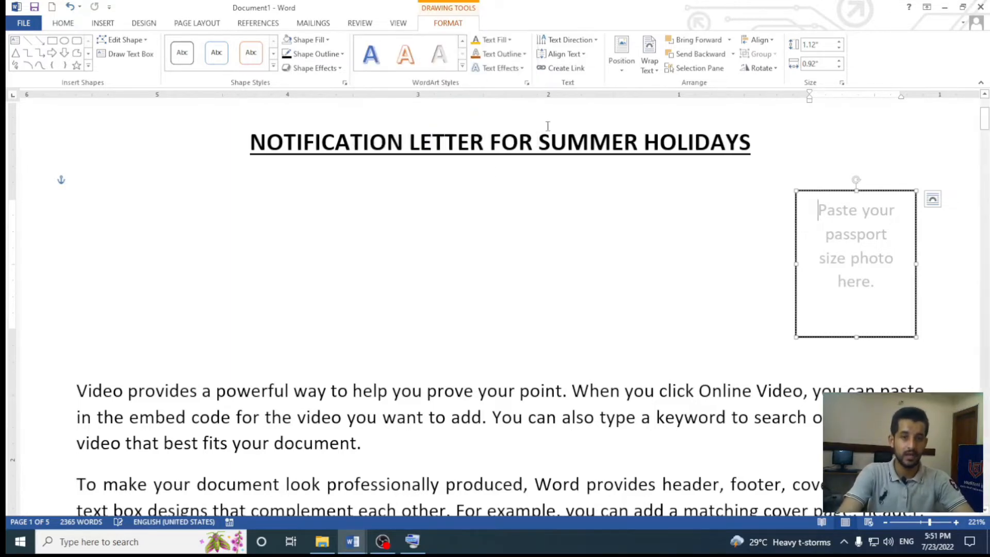
{"action": "left_click", "coordinate": [596, 46]}
{"action": "key", "text": "Escape"}
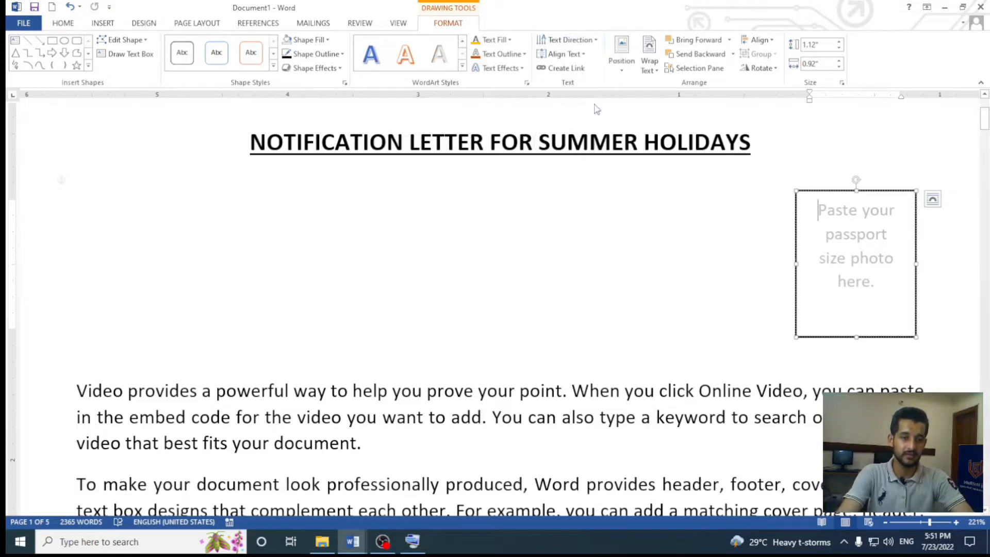
Rotate all the passport photo text 270° and return its direction to horizontal
{"action": "left_click", "coordinate": [567, 39]}
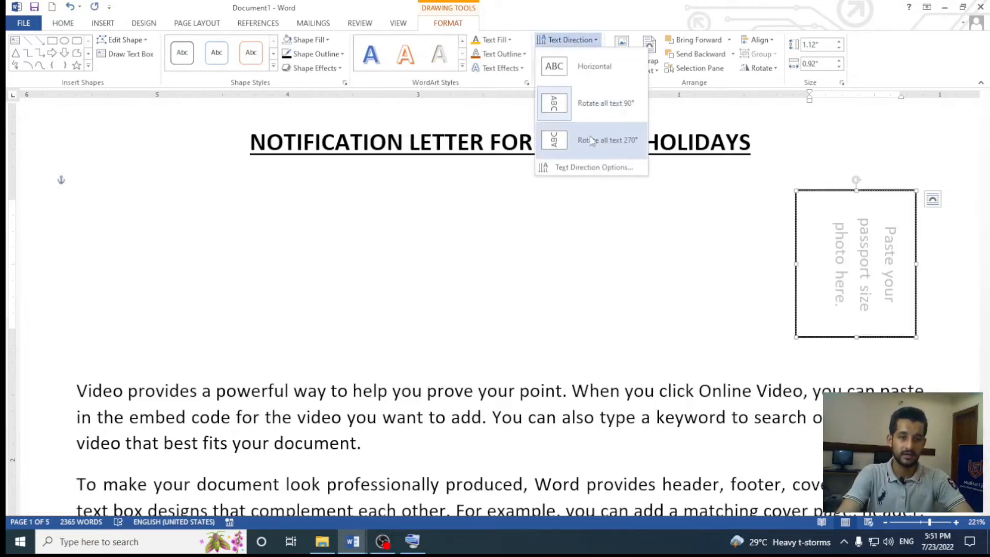
{"action": "left_click", "coordinate": [592, 141]}
{"action": "left_click", "coordinate": [596, 43]}
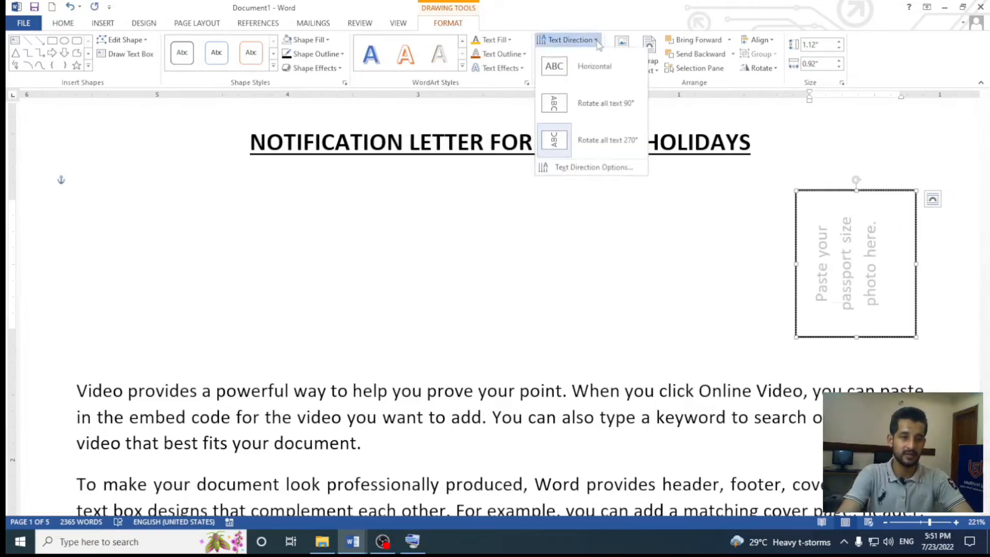
{"action": "left_click", "coordinate": [593, 66]}
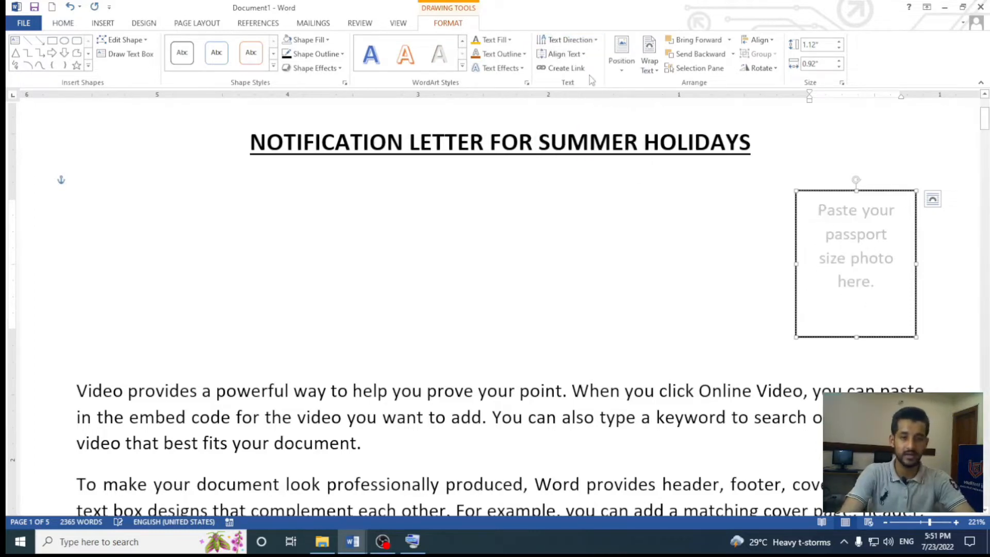
Try bottom alignment for the passport photo text, set its vertical alignment to Middle, and deselect the box
{"action": "left_click", "coordinate": [583, 55]}
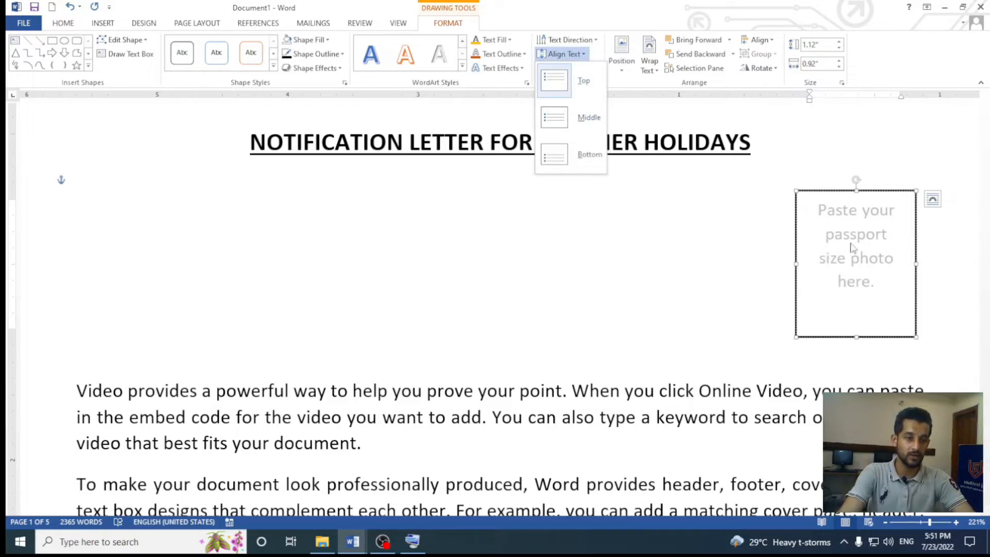
{"action": "left_click", "coordinate": [593, 155]}
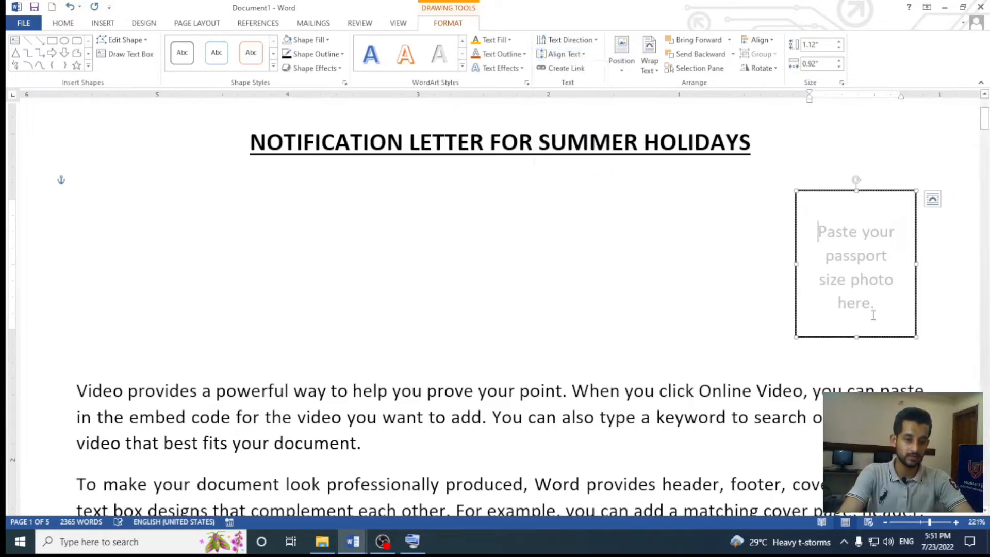
{"action": "left_click", "coordinate": [567, 54]}
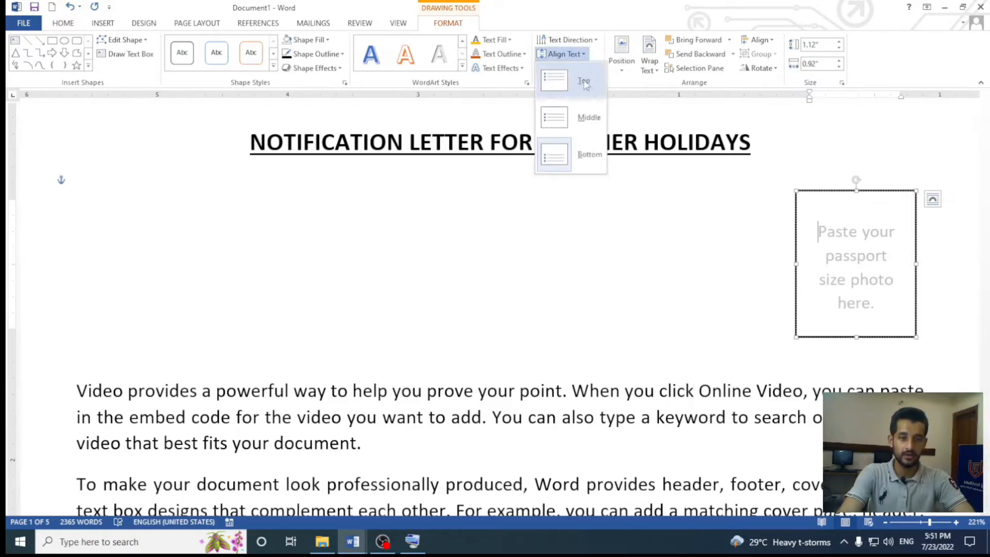
{"action": "left_click", "coordinate": [585, 115]}
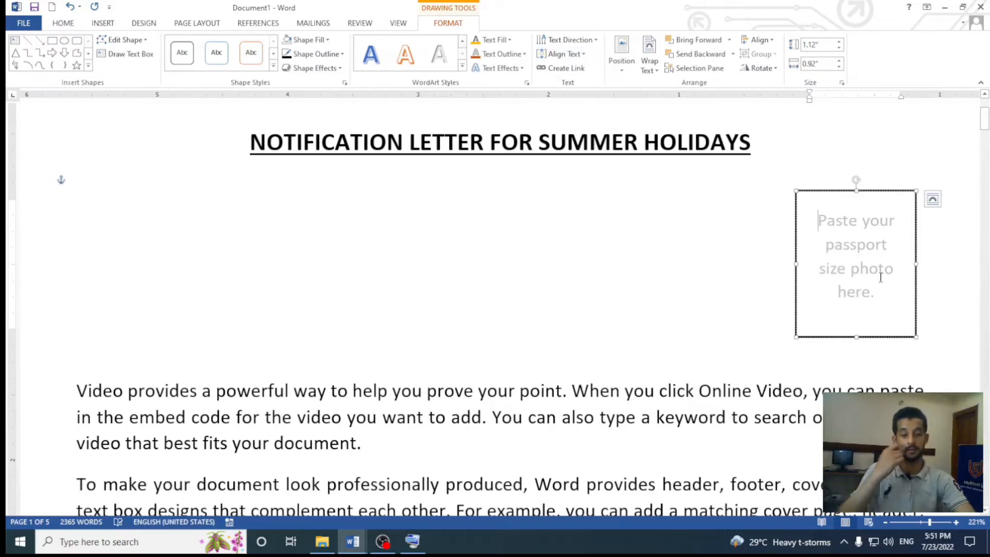
{"action": "left_click_drag", "start_coordinate": [875, 295], "coordinate": [819, 222]}
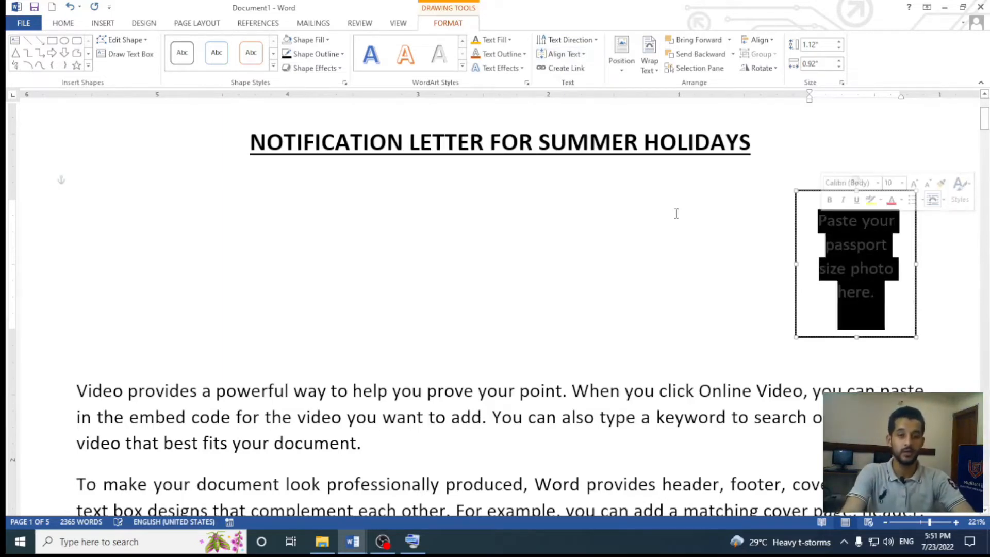
{"action": "left_click", "coordinate": [721, 286]}
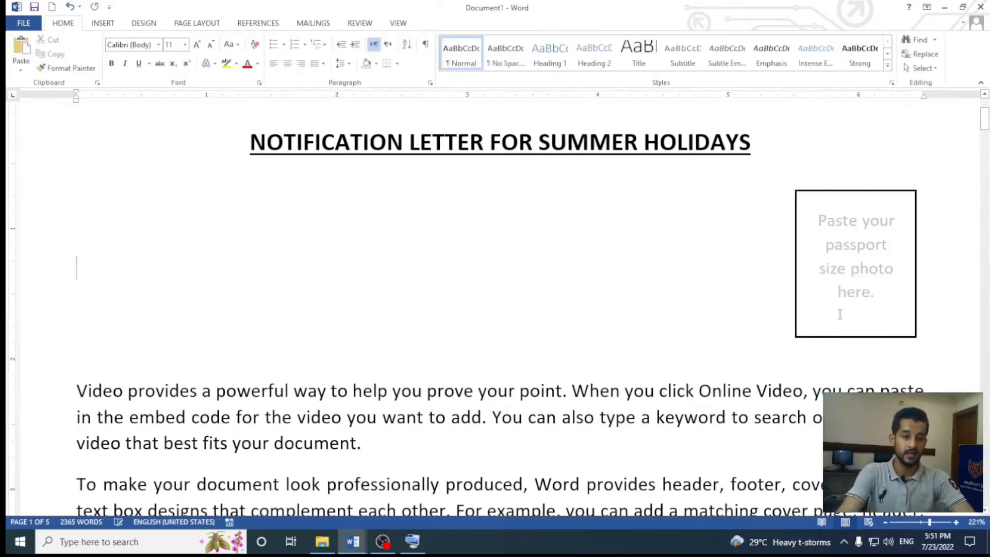
{"action": "scroll", "coordinate": [851, 314], "scroll_direction": "down", "scroll_amount": 4}
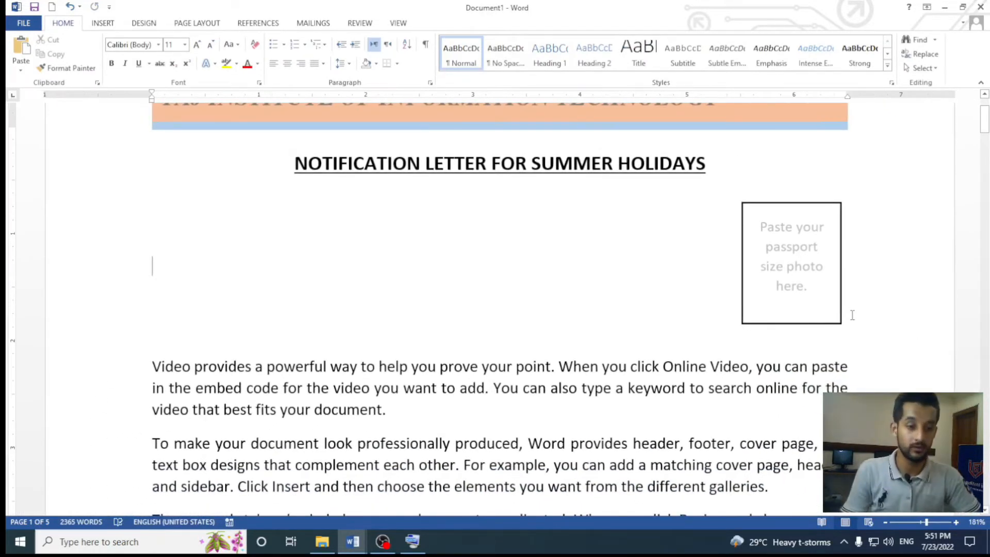
{"action": "scroll", "coordinate": [717, 339], "scroll_direction": "up", "scroll_amount": 5}
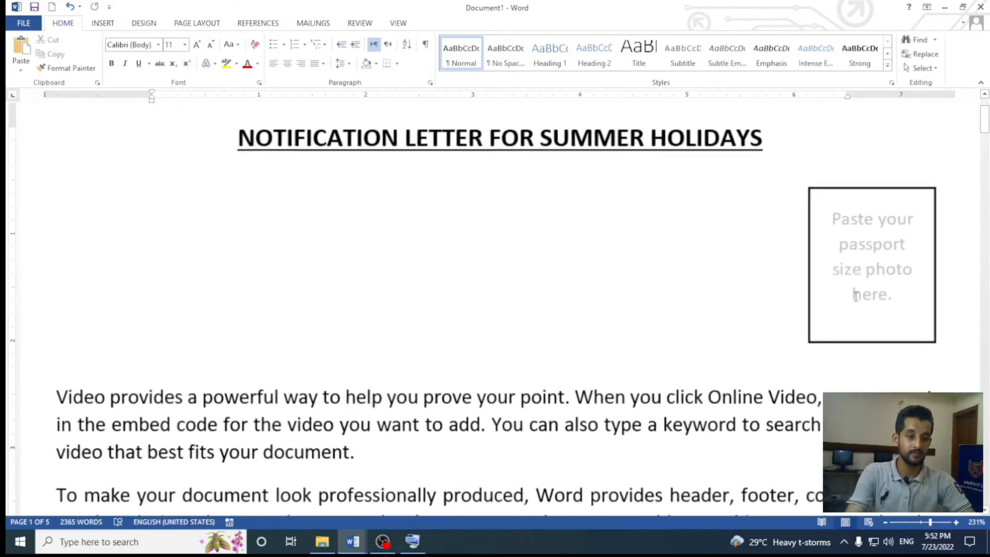
Shift the passport photo box slightly left, try selecting all its text, and select the box itself
{"action": "left_click", "coordinate": [854, 295]}
{"action": "left_click_drag", "start_coordinate": [822, 191], "coordinate": [803, 191]}
{"action": "left_click_drag", "start_coordinate": [871, 330], "coordinate": [821, 225]}
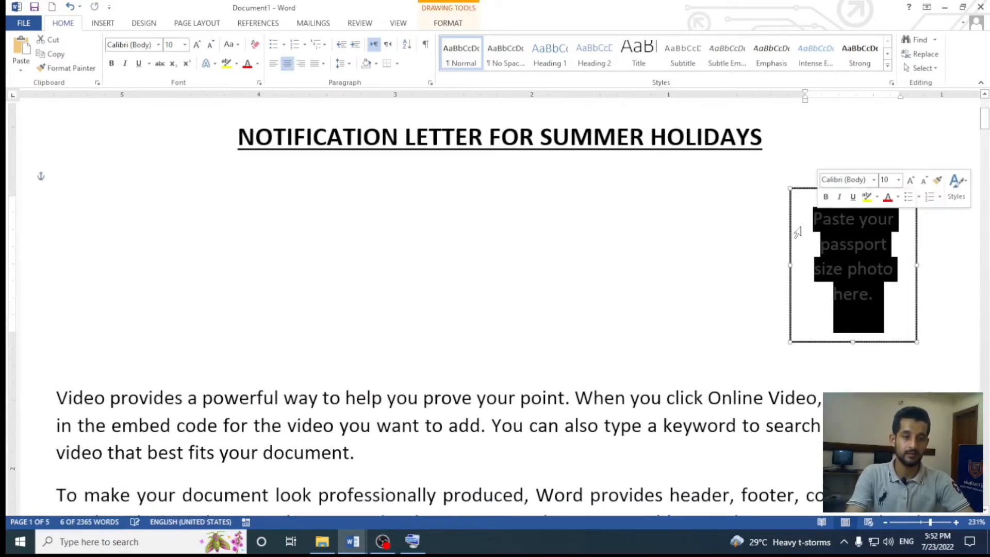
{"action": "left_click", "coordinate": [798, 185]}
{"action": "left_click", "coordinate": [798, 189]}
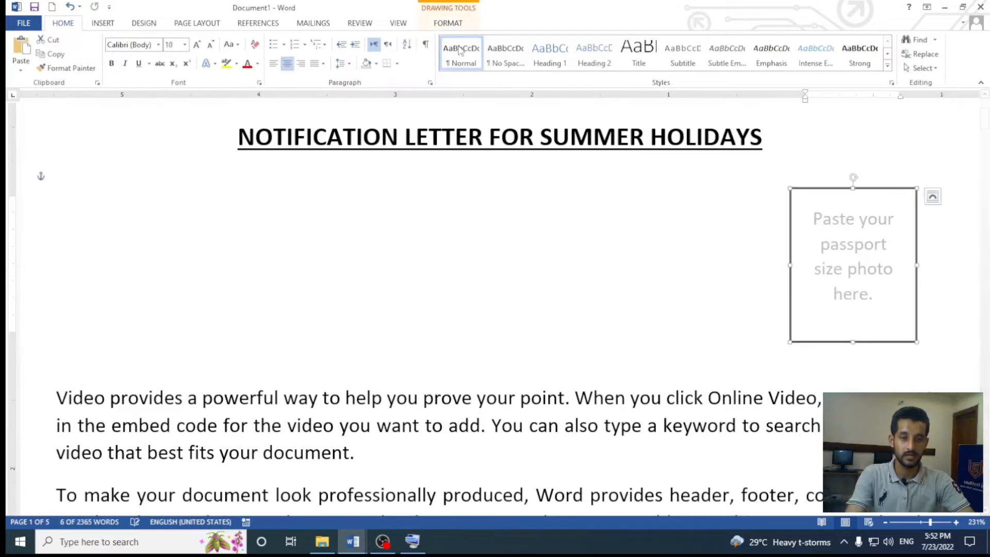
Review the position layouts and text wrapping options for the passport photo box, without applying any
{"action": "left_click", "coordinate": [448, 23]}
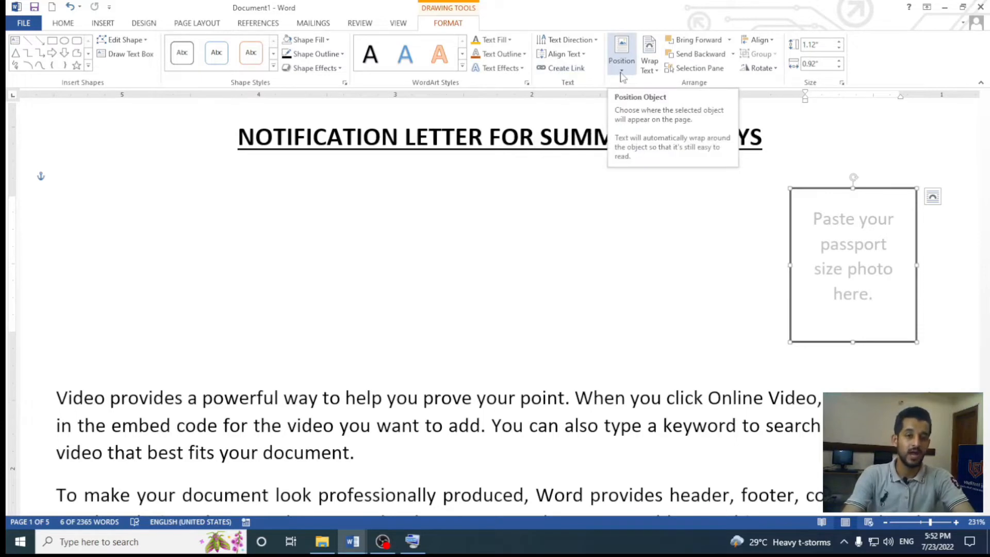
{"action": "scroll", "coordinate": [826, 296], "scroll_direction": "down", "scroll_amount": 10}
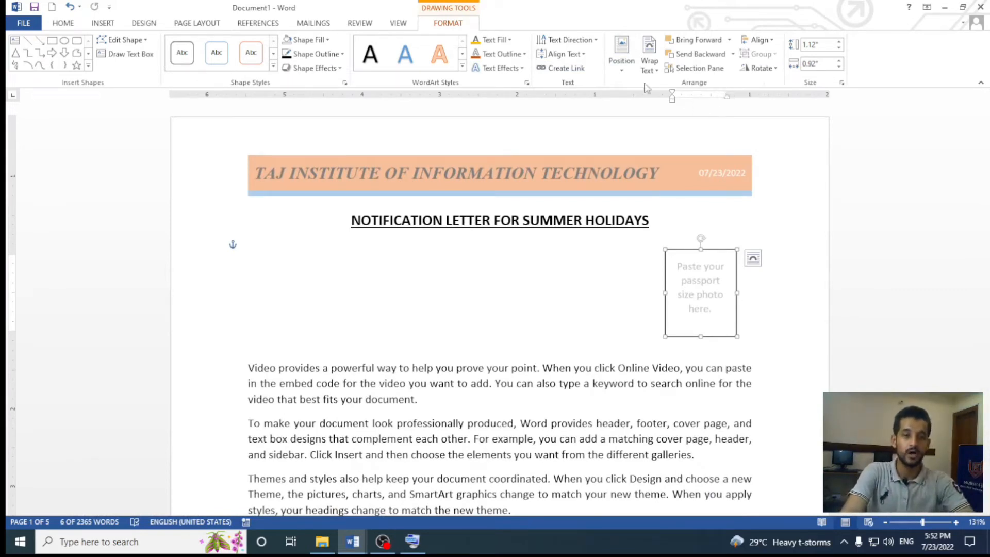
{"action": "left_click", "coordinate": [621, 60]}
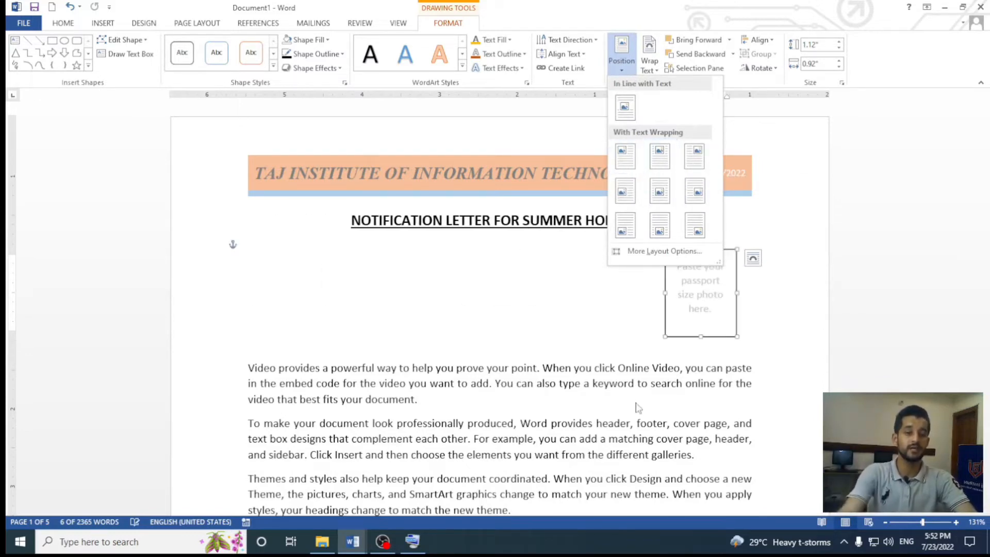
{"action": "left_click", "coordinate": [694, 191]}
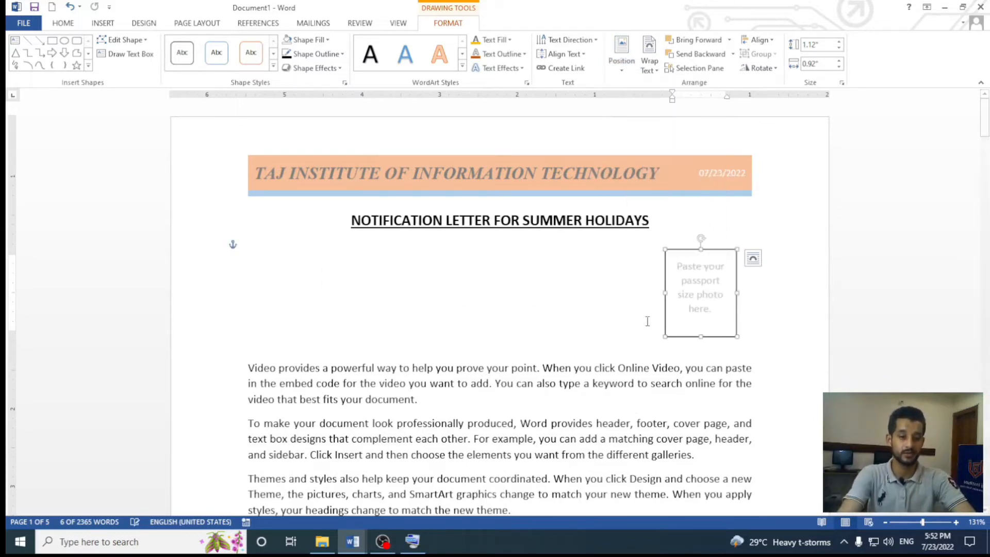
{"action": "left_click", "coordinate": [658, 74]}
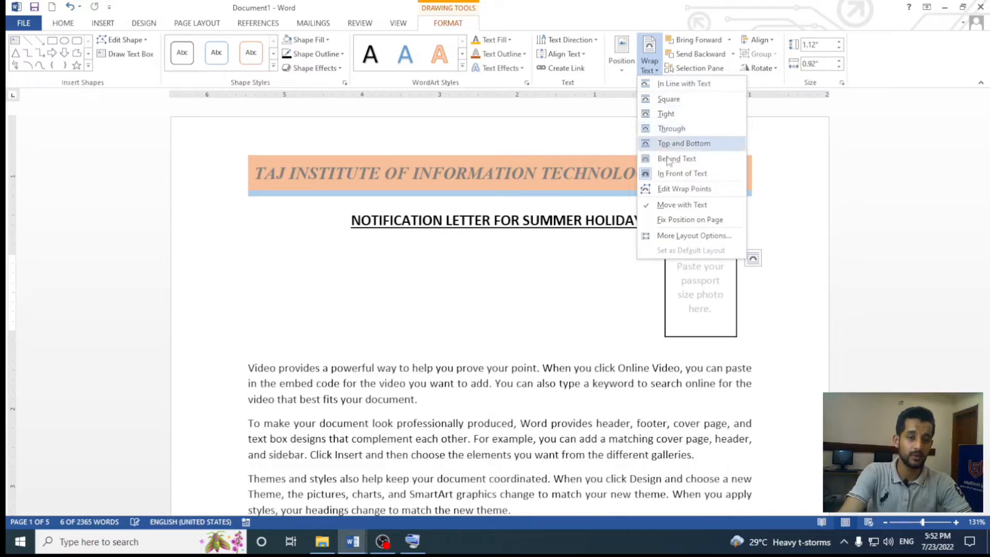
{"action": "left_click", "coordinate": [620, 302]}
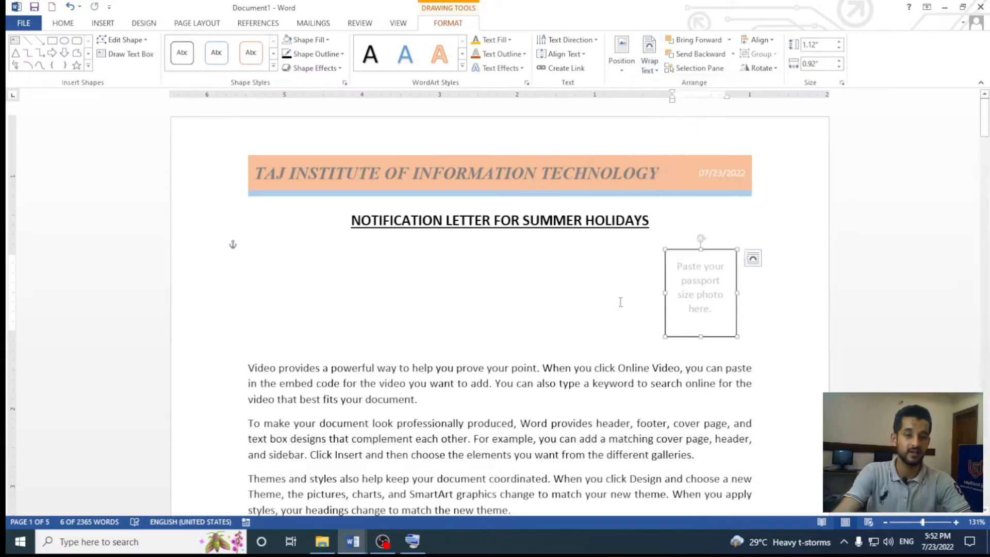
Fill the passport photo box with the lightest blue theme color and deselect it
{"action": "scroll", "coordinate": [699, 308], "scroll_direction": "up", "scroll_amount": 6}
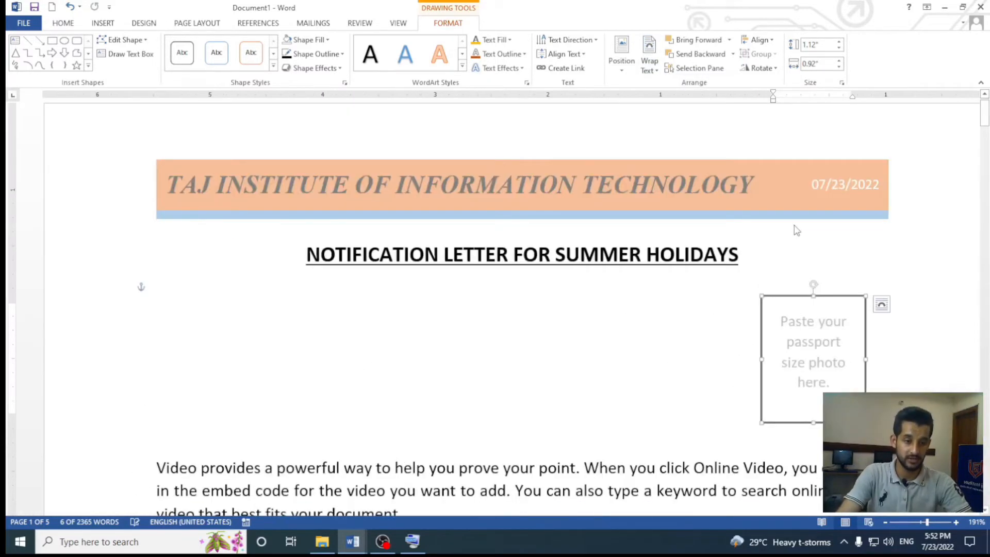
{"action": "scroll", "coordinate": [787, 301], "scroll_direction": "down", "scroll_amount": 3}
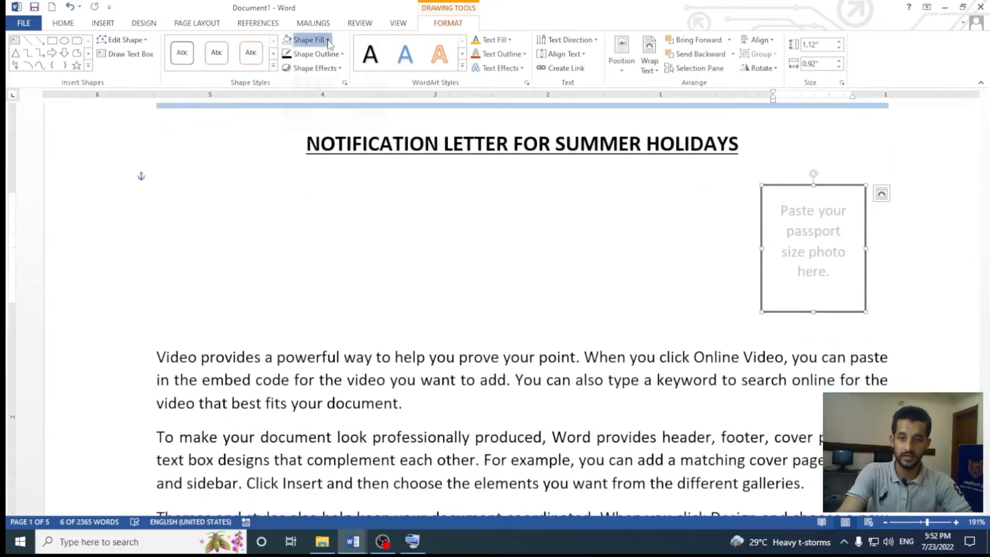
{"action": "left_click", "coordinate": [309, 40]}
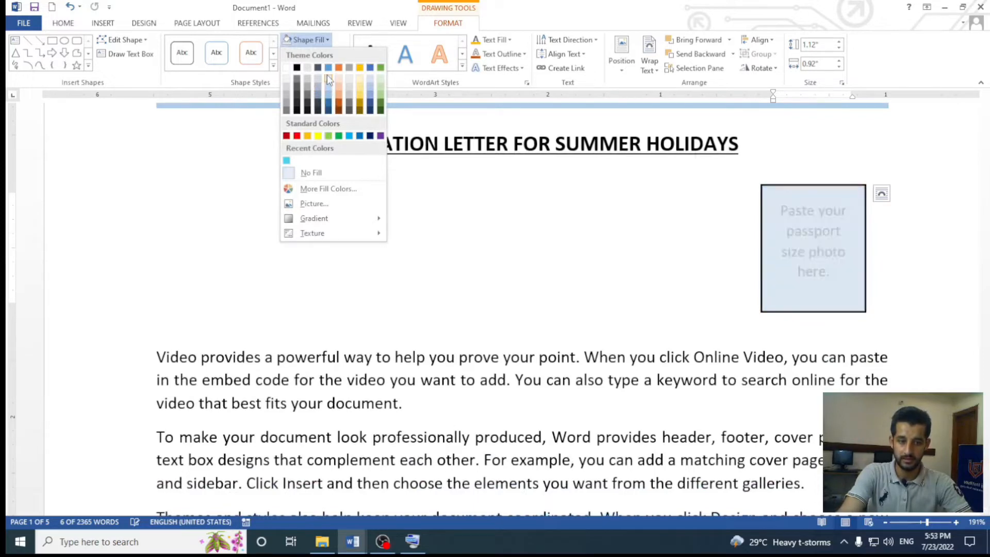
{"action": "left_click", "coordinate": [327, 75]}
{"action": "left_click", "coordinate": [515, 223]}
{"action": "scroll", "coordinate": [797, 131], "scroll_direction": "down", "scroll_amount": 1}
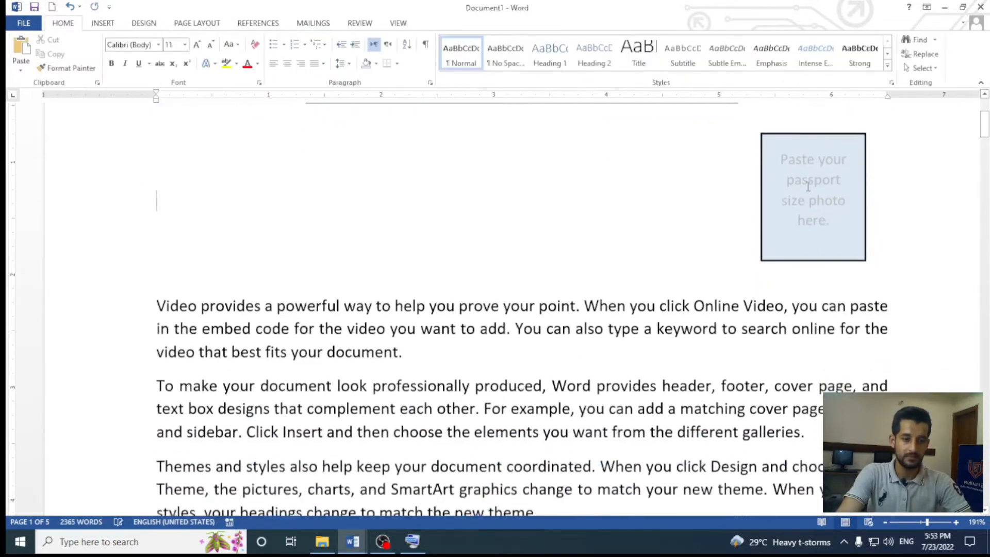
Move the passport photo box onto the middle of the first two body paragraphs and examine how it covers the text
{"action": "left_click_drag", "start_coordinate": [796, 131], "coordinate": [449, 296]}
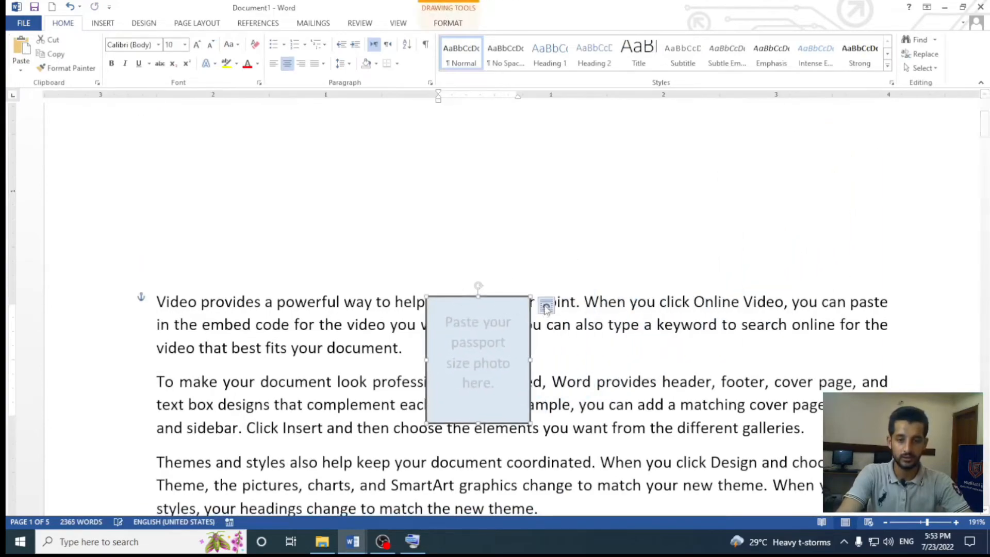
{"action": "scroll", "coordinate": [668, 315], "scroll_direction": "down", "scroll_amount": 1}
{"action": "scroll", "coordinate": [668, 316], "scroll_direction": "down", "scroll_amount": 3}
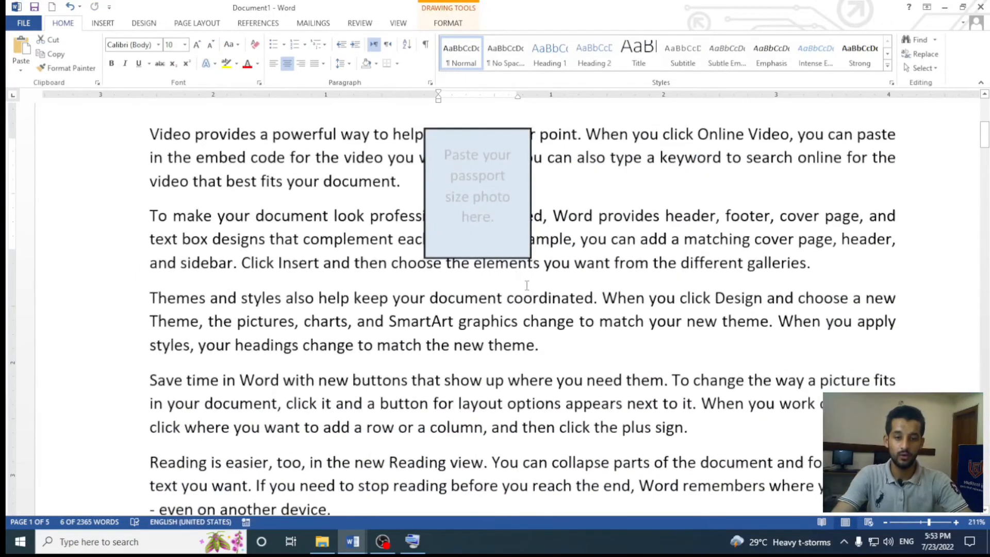
{"action": "scroll", "coordinate": [631, 293], "scroll_direction": "up", "scroll_amount": 3}
{"action": "scroll", "coordinate": [631, 293], "scroll_direction": "up", "scroll_amount": 7}
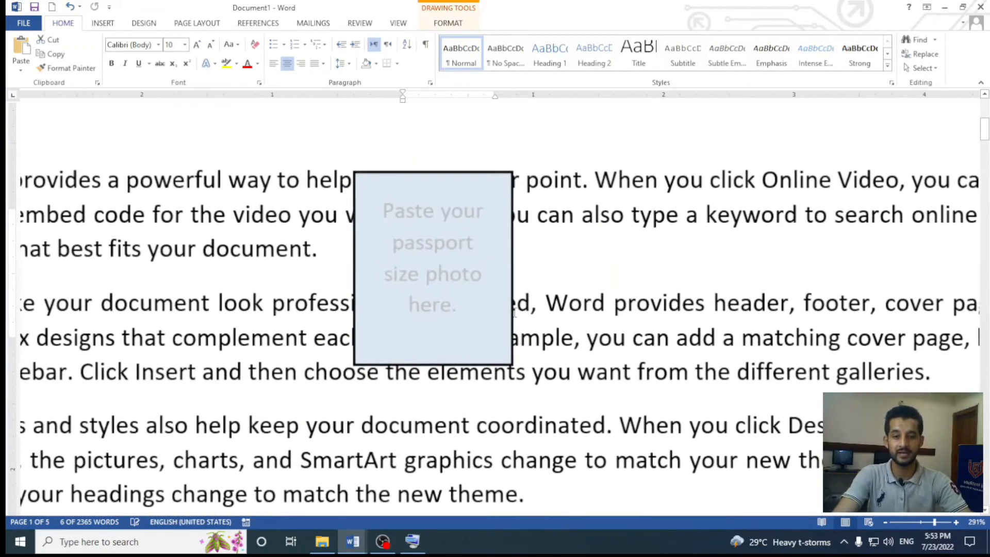
{"action": "scroll", "coordinate": [514, 312], "scroll_direction": "up", "scroll_amount": 2}
{"action": "scroll", "coordinate": [499, 296], "scroll_direction": "down", "scroll_amount": 1}
{"action": "scroll", "coordinate": [500, 296], "scroll_direction": "down", "scroll_amount": 1}
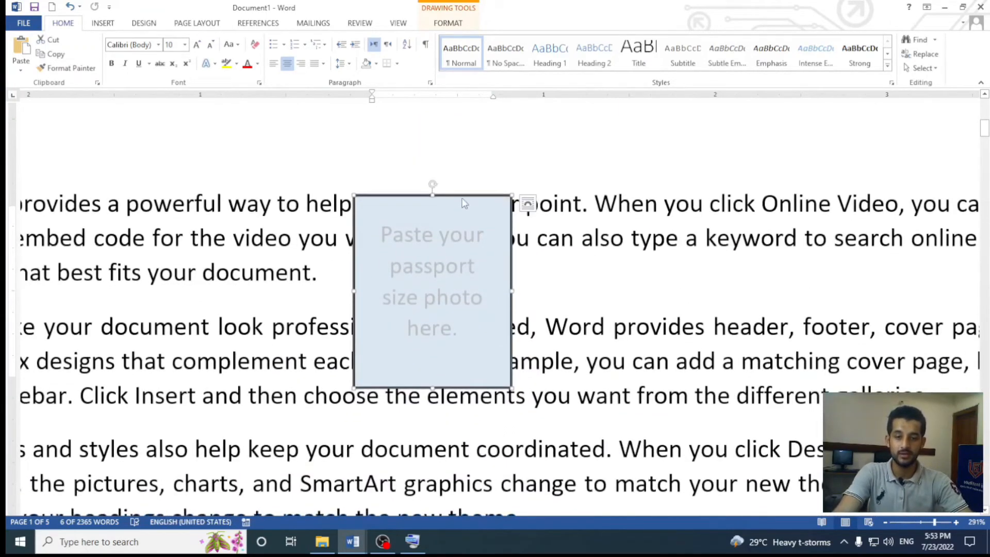
Set the passport photo box's text wrapping to In Line with Text
{"action": "left_click", "coordinate": [450, 27]}
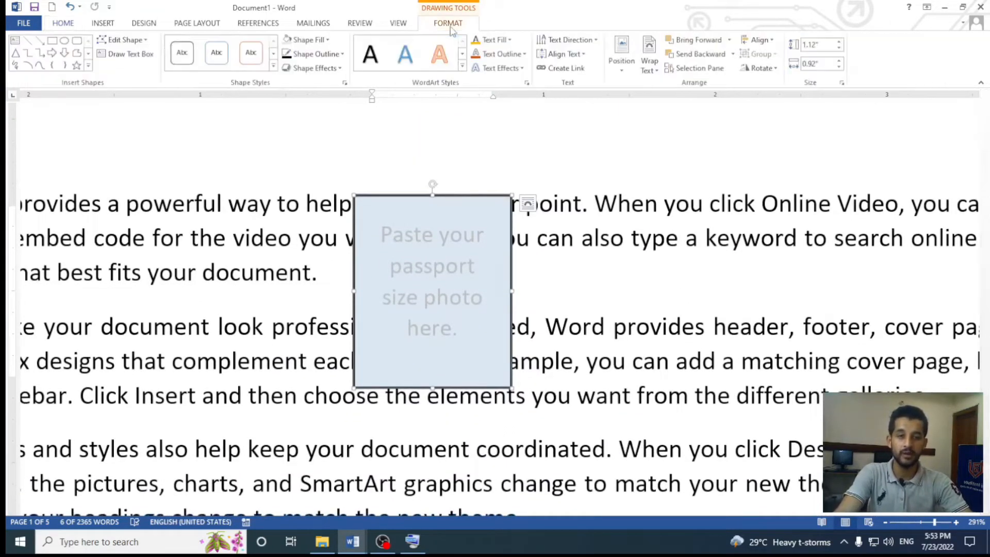
{"action": "left_click", "coordinate": [650, 66]}
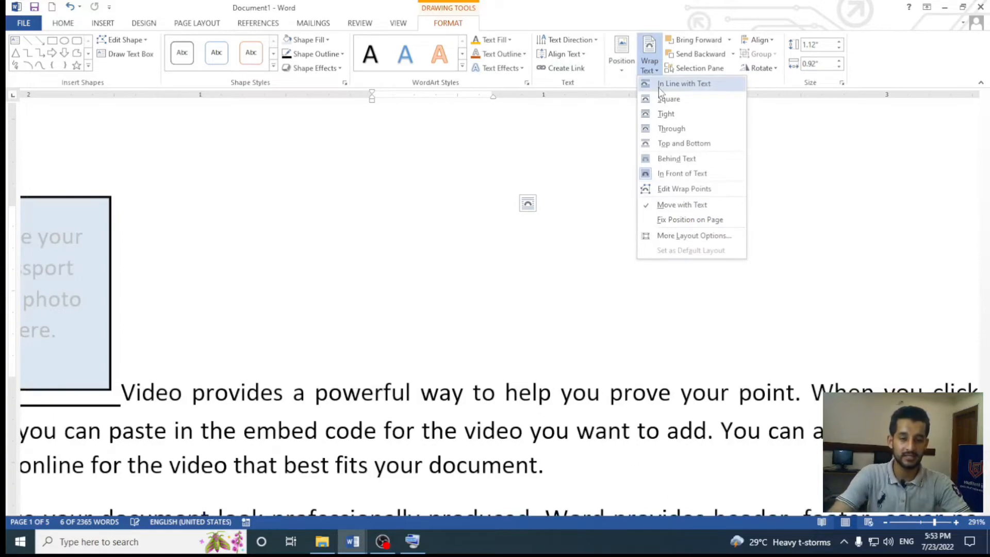
{"action": "left_click", "coordinate": [608, 126]}
{"action": "scroll", "coordinate": [607, 127], "scroll_direction": "down", "scroll_amount": 7}
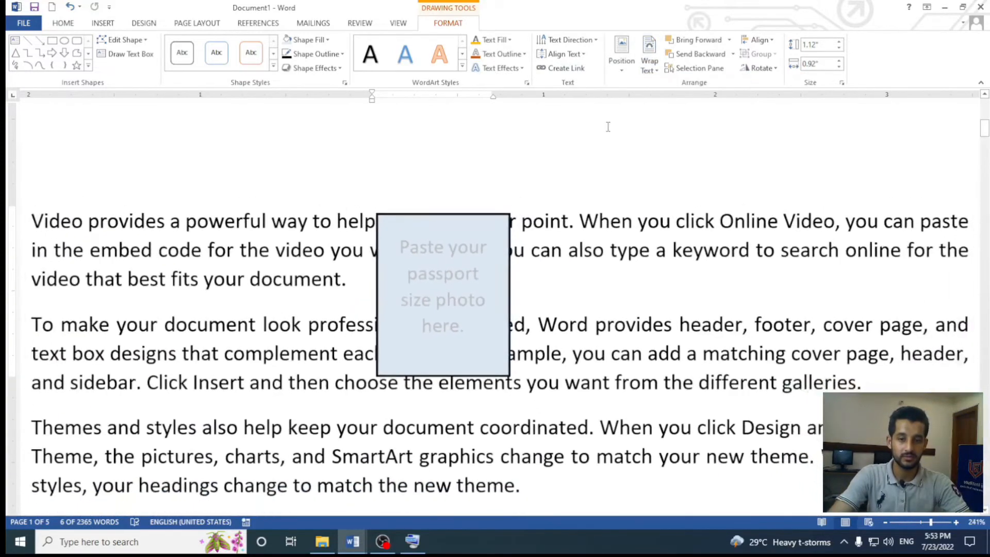
{"action": "left_click", "coordinate": [649, 62]}
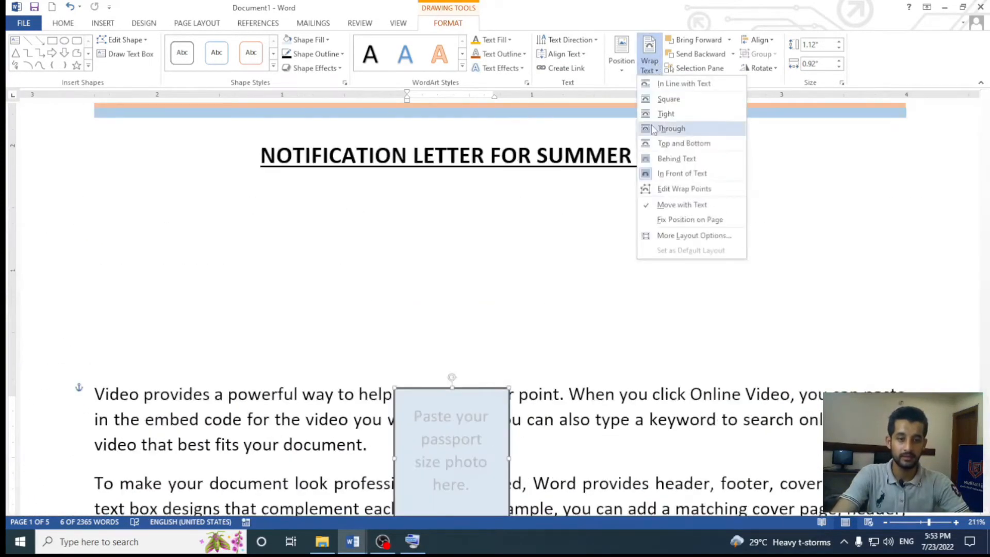
{"action": "left_click", "coordinate": [669, 93]}
{"action": "scroll", "coordinate": [607, 199], "scroll_direction": "down", "scroll_amount": 5}
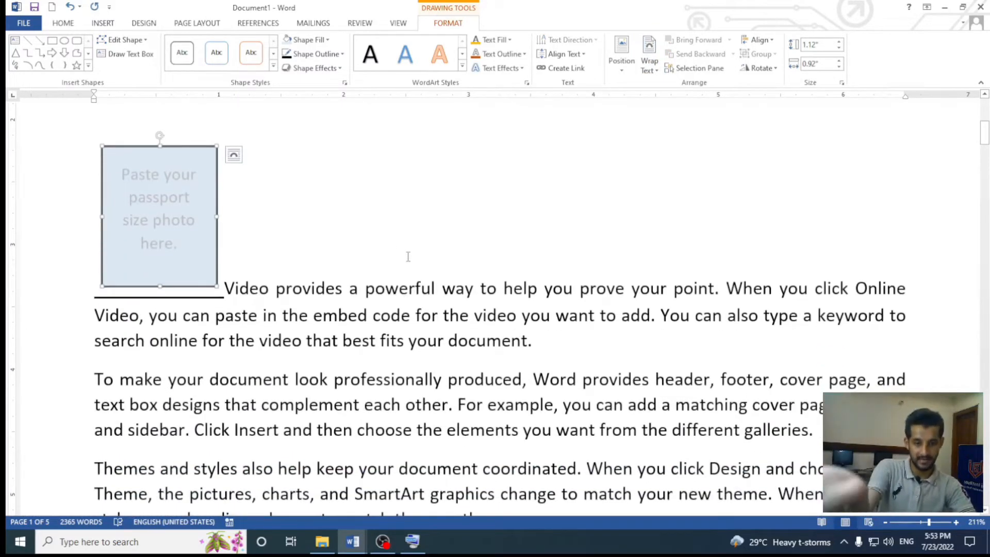
Set the passport photo box's wrapping to Tight and move it inside the first two body paragraphs, left of their middle
{"action": "left_click", "coordinate": [658, 70]}
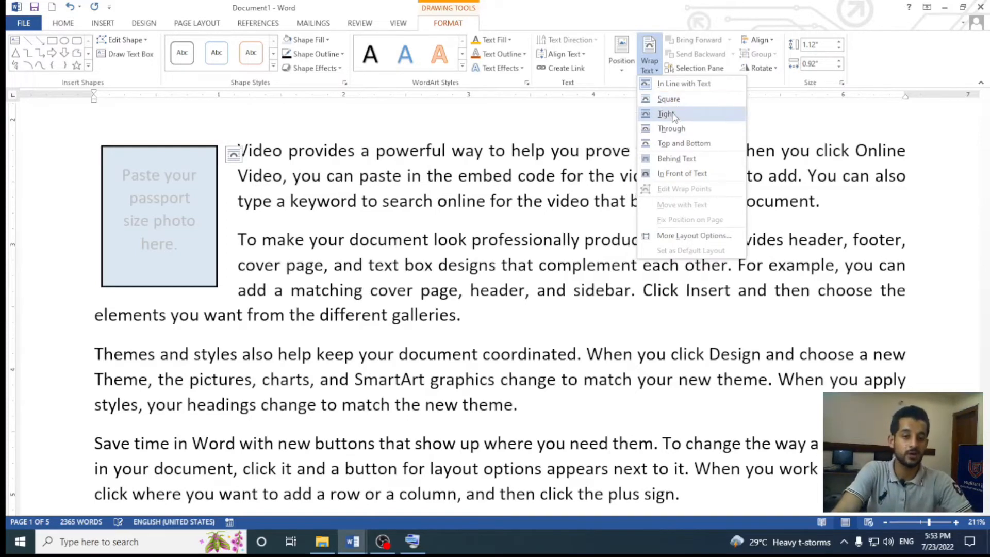
{"action": "left_click", "coordinate": [670, 99]}
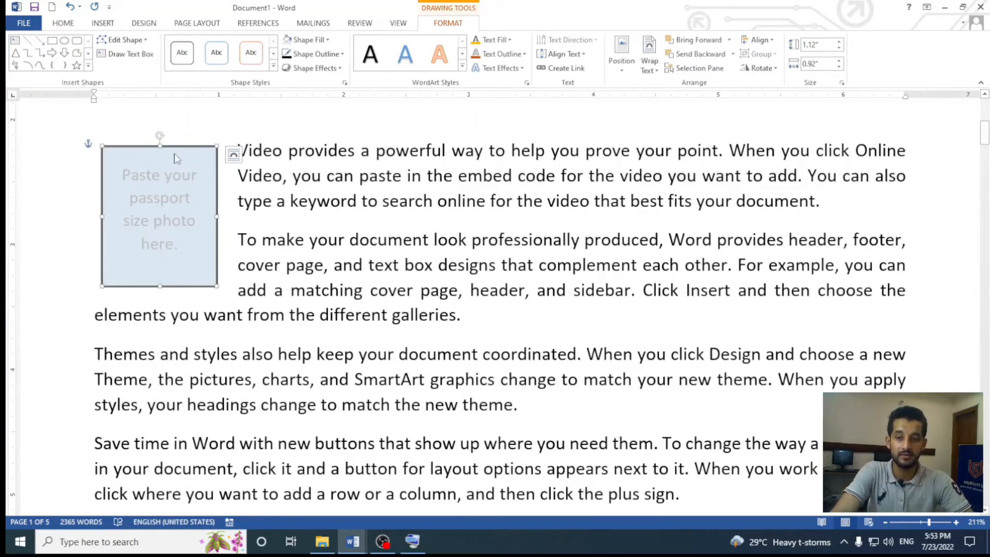
{"action": "left_click_drag", "start_coordinate": [175, 148], "coordinate": [364, 197]}
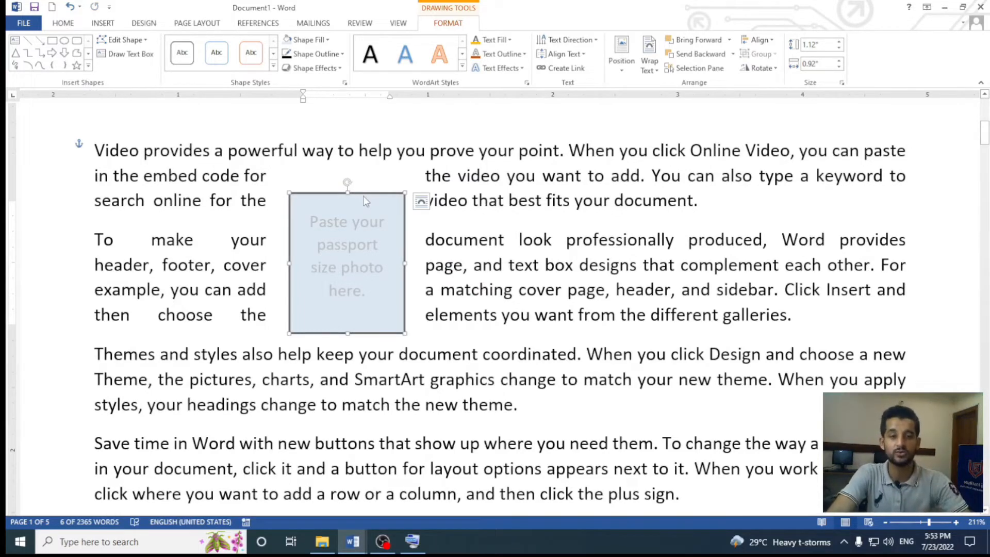
Set the passport photo box's wrapping to Through and move it to the right end of the first two body paragraphs
{"action": "left_click", "coordinate": [657, 74]}
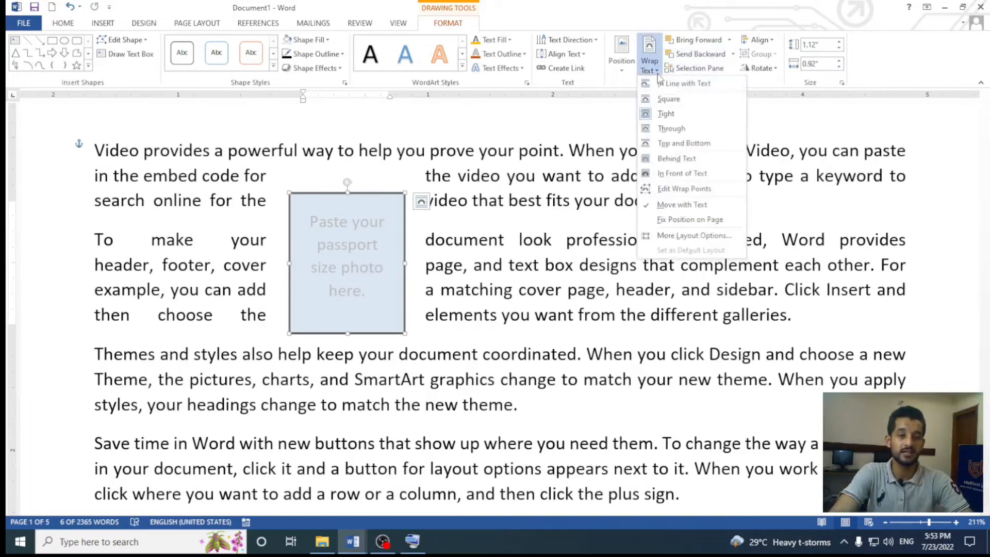
{"action": "left_click", "coordinate": [677, 129]}
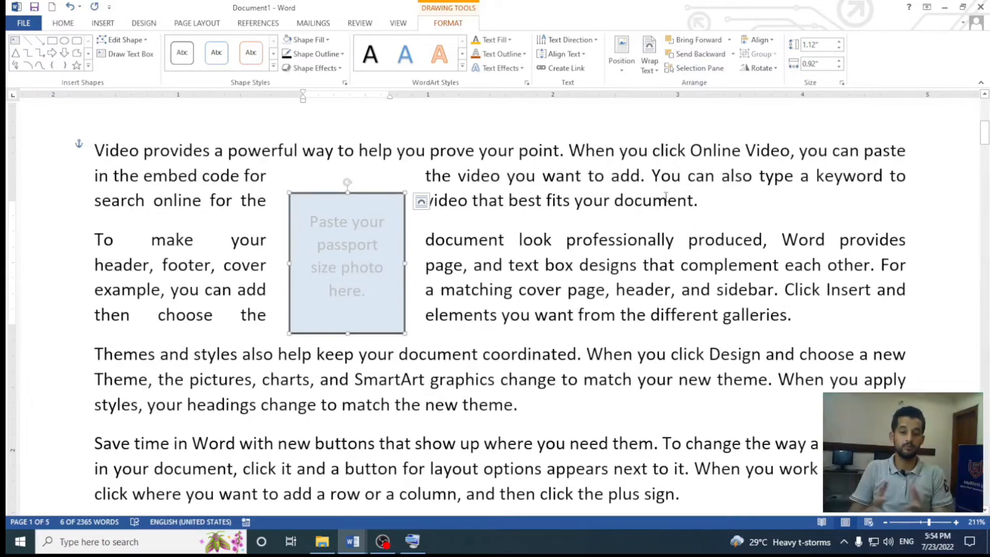
{"action": "left_click", "coordinate": [307, 246]}
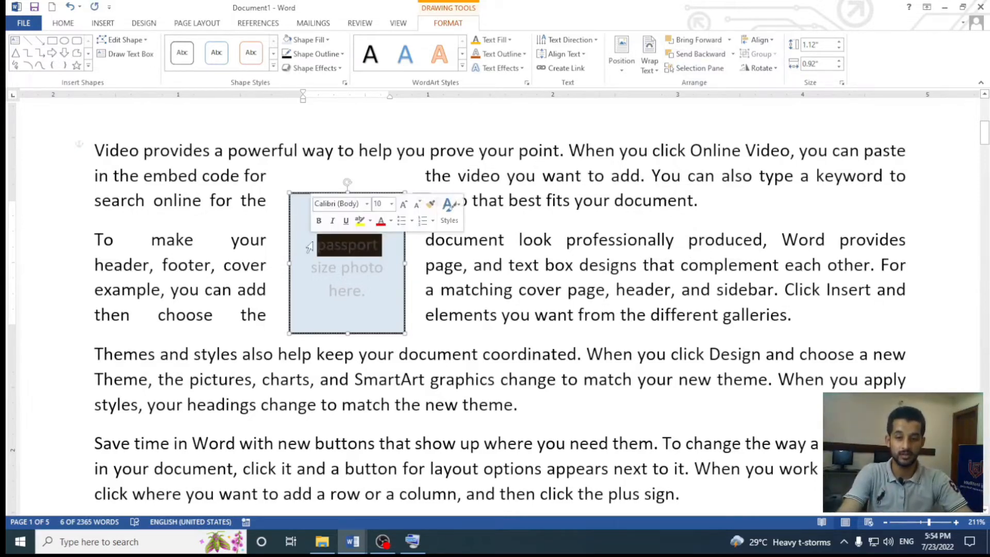
{"action": "left_click_drag", "start_coordinate": [302, 194], "coordinate": [805, 174]}
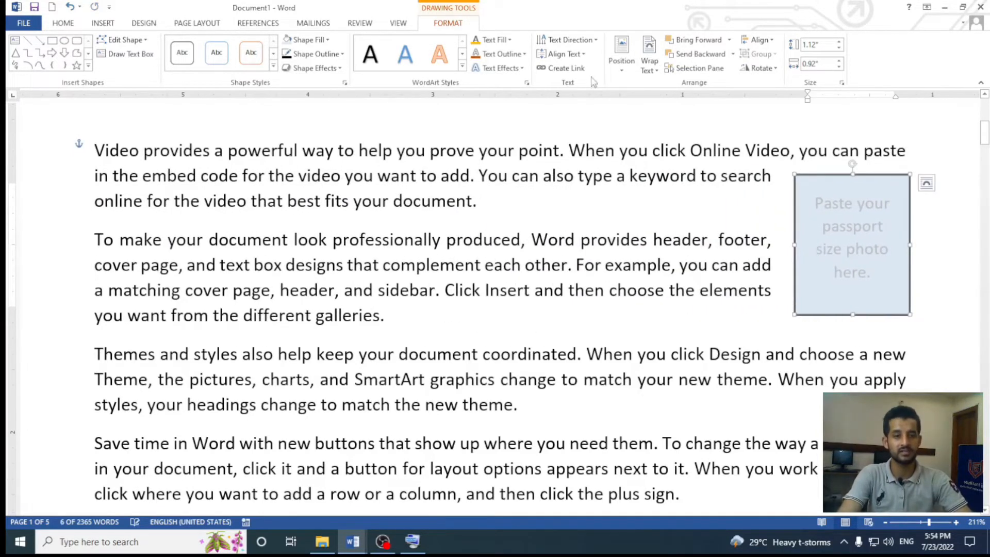
Set the passport photo box's wrapping to Top and Bottom and move it to the middle of the text, slightly lower
{"action": "left_click", "coordinate": [649, 63]}
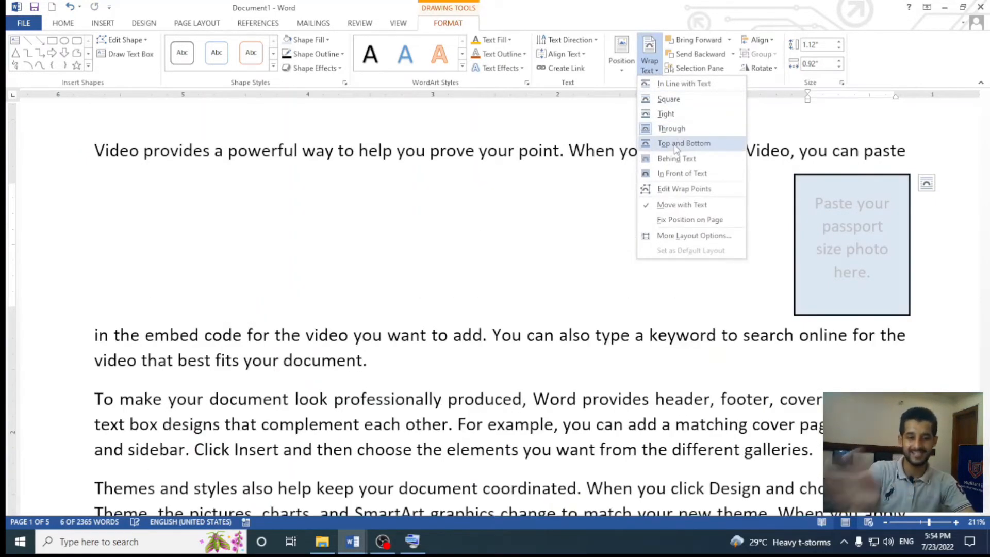
{"action": "left_click", "coordinate": [675, 146]}
{"action": "left_click_drag", "start_coordinate": [822, 179], "coordinate": [497, 249]}
Change the passport photo box's wrapping back to Through and move it to the right end of the second and third paragraphs
{"action": "left_click", "coordinate": [645, 66]}
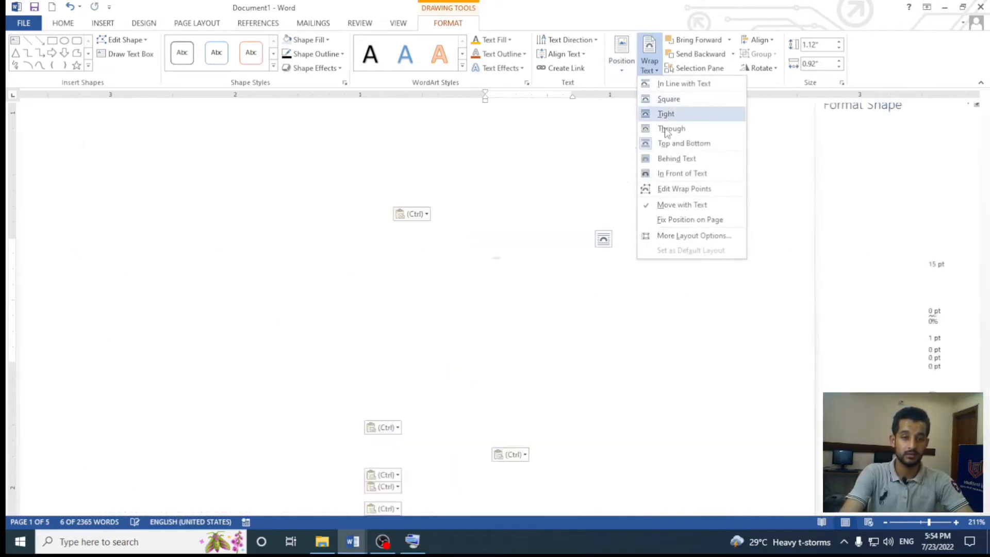
{"action": "left_click", "coordinate": [669, 130]}
{"action": "left_click_drag", "start_coordinate": [545, 238], "coordinate": [851, 237]}
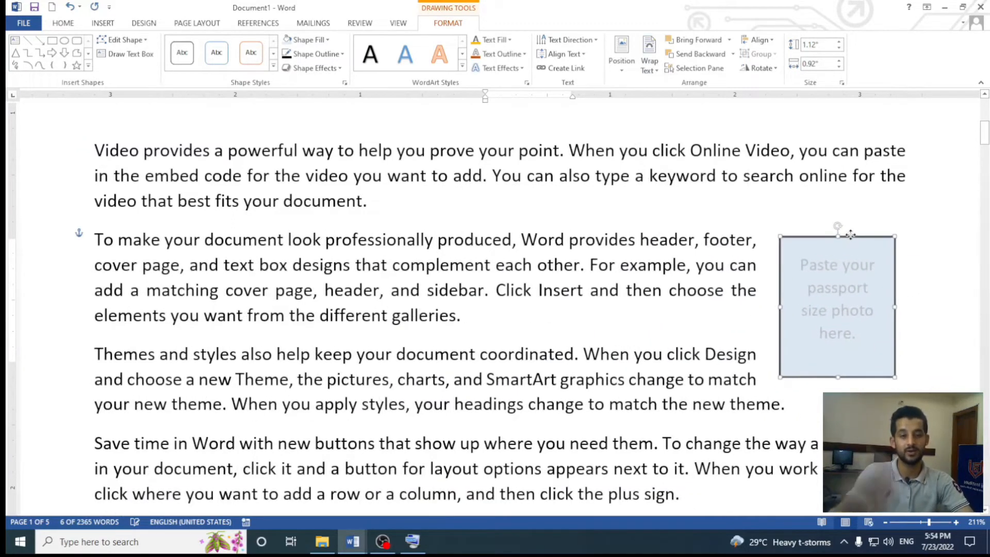
Set the passport photo box's wrapping to Behind Text and move it to the middle of the second and third paragraphs
{"action": "left_click", "coordinate": [658, 71]}
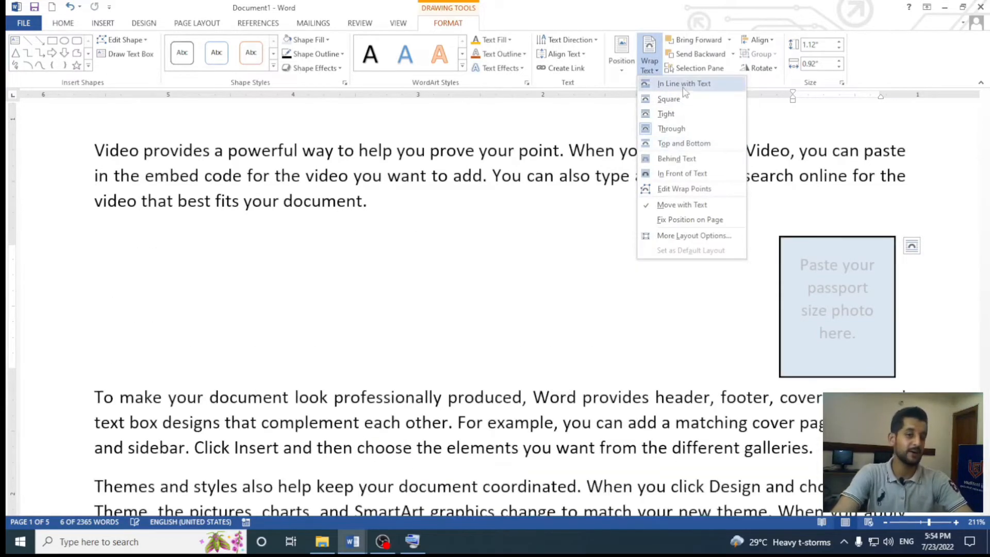
{"action": "left_click", "coordinate": [678, 160]}
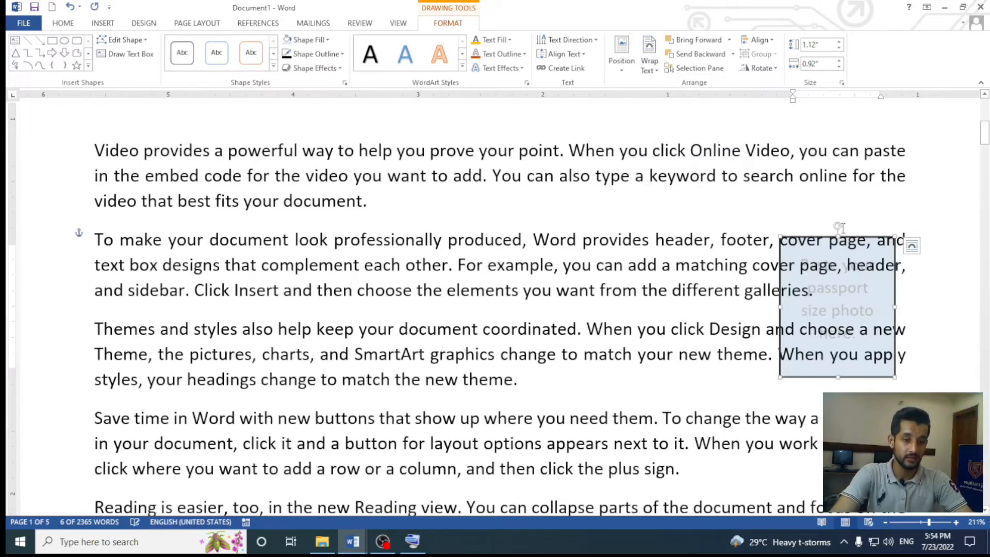
{"action": "left_click_drag", "start_coordinate": [842, 236], "coordinate": [496, 228]}
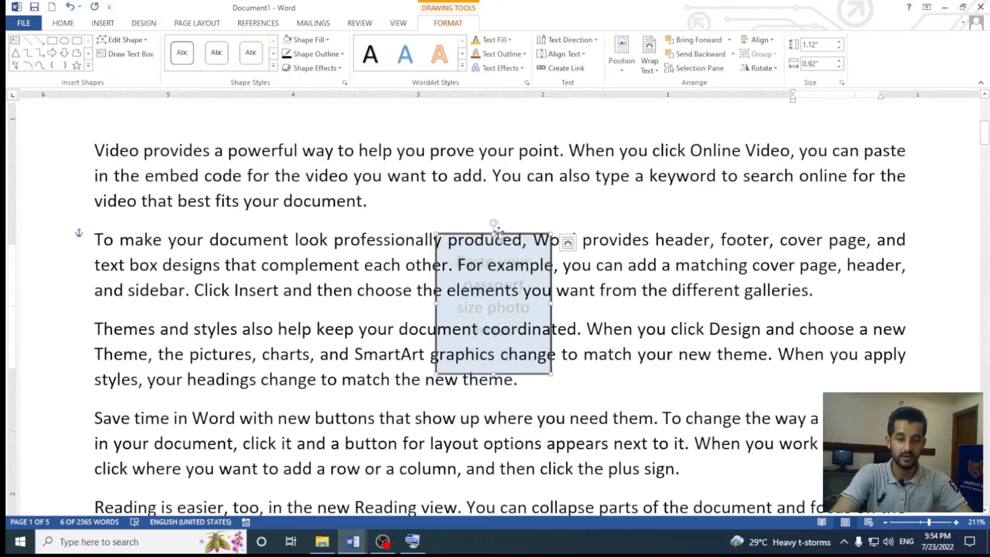
Try In Front of Text wrapping on the passport photo box, and set its wrapping to Tight
{"action": "left_click", "coordinate": [656, 71]}
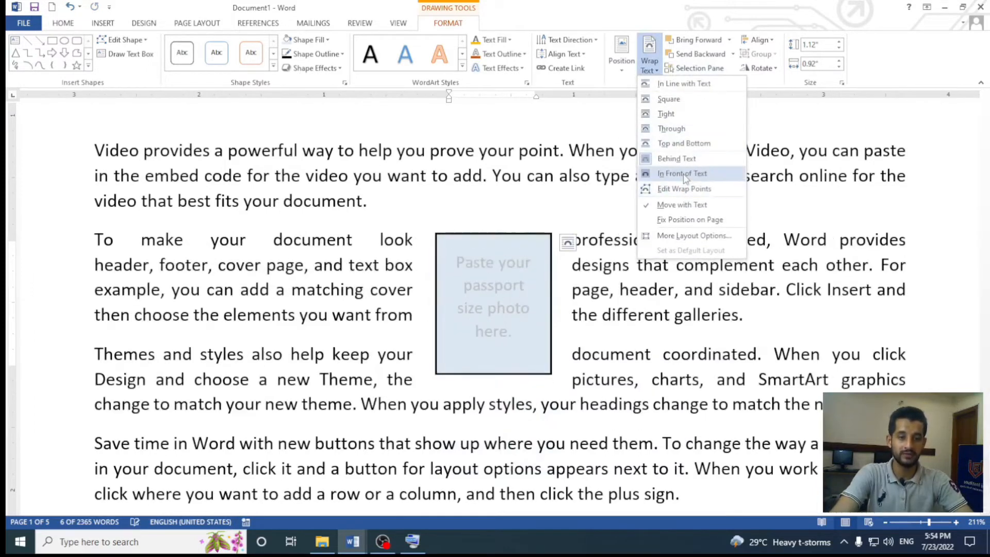
{"action": "left_click", "coordinate": [683, 174]}
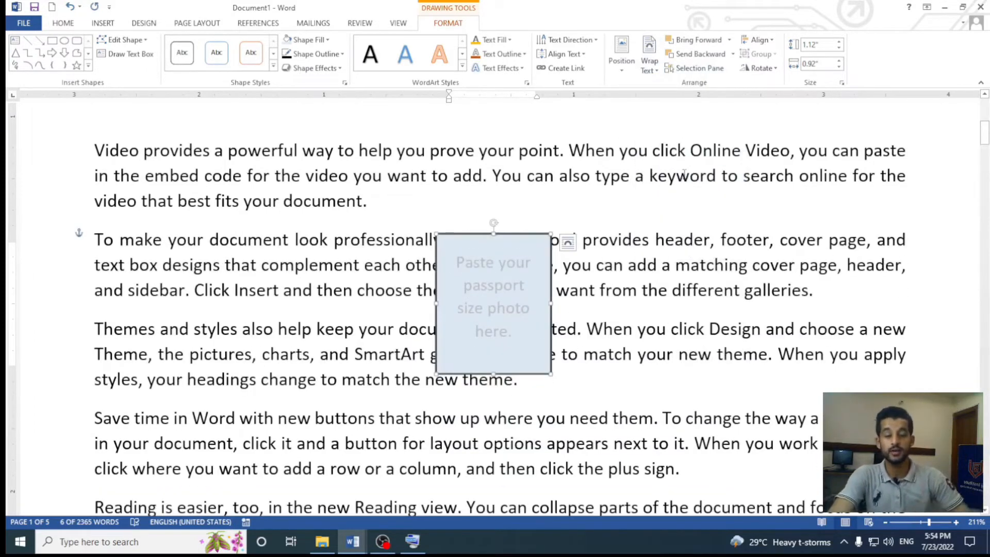
{"action": "left_click", "coordinate": [647, 71]}
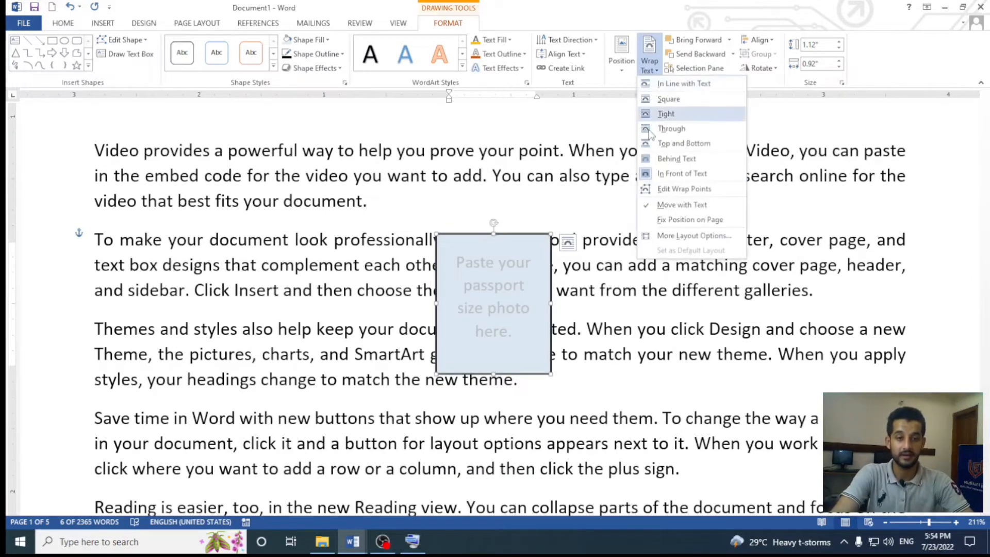
{"action": "left_click", "coordinate": [652, 117]}
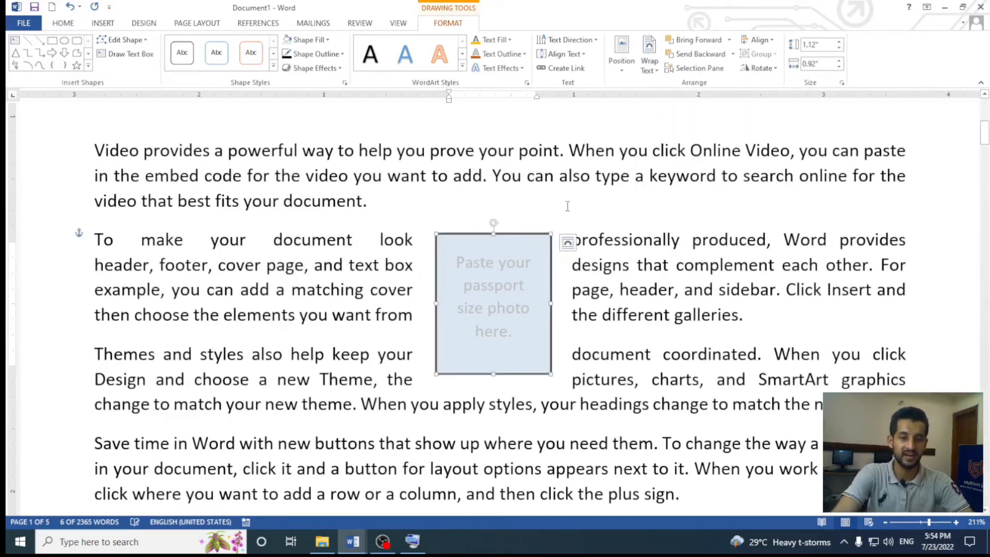
{"action": "left_click", "coordinate": [649, 61]}
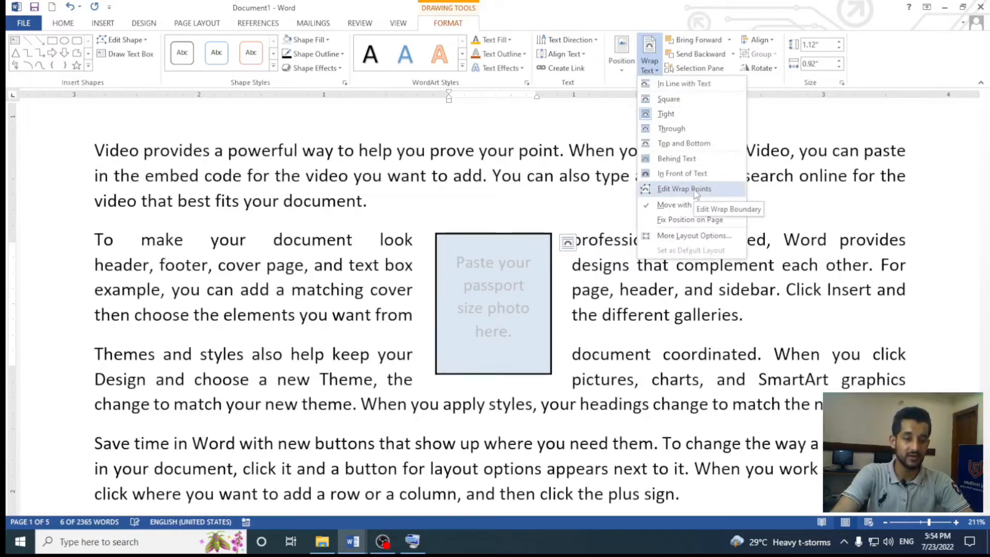
{"action": "left_click", "coordinate": [695, 190]}
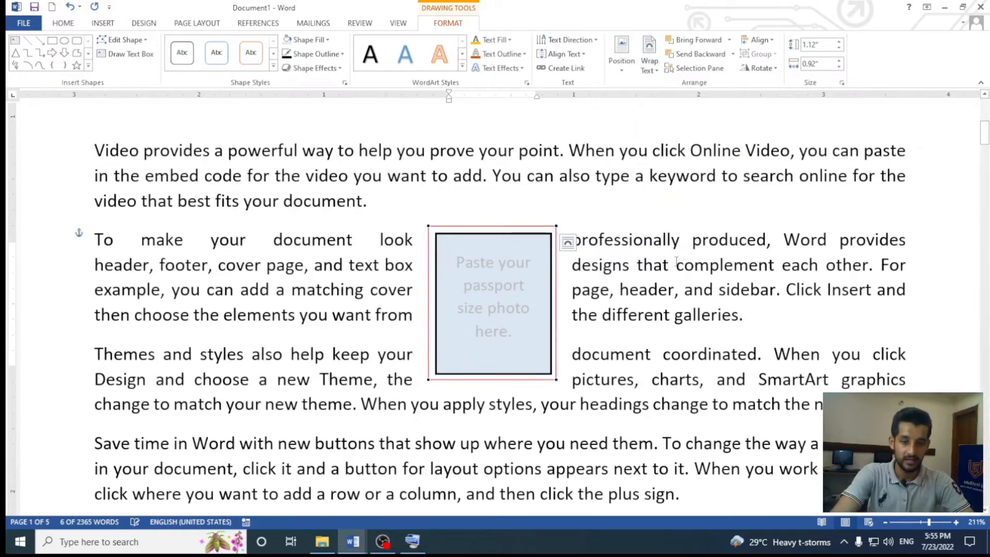
{"action": "scroll", "coordinate": [593, 276], "scroll_direction": "down", "scroll_amount": 4}
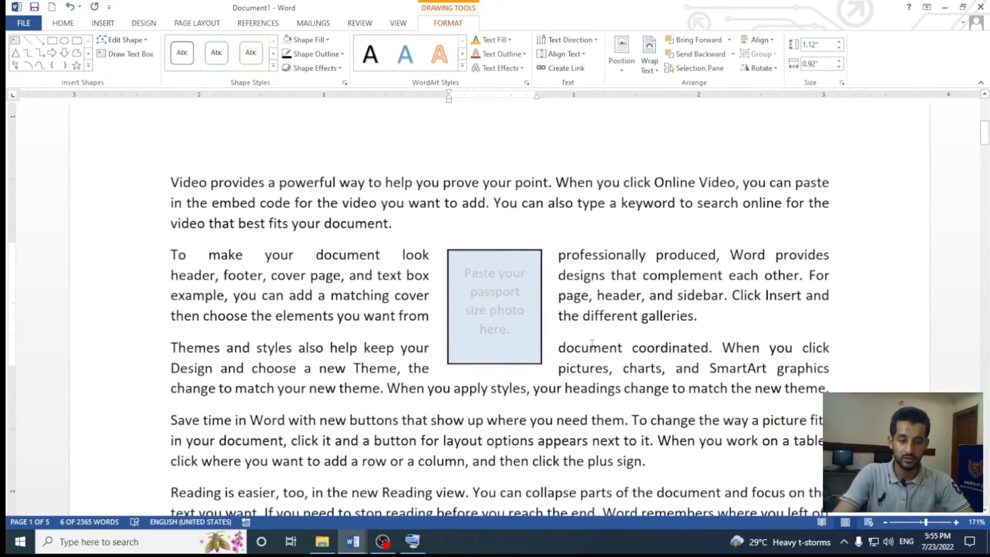
{"action": "scroll", "coordinate": [539, 341], "scroll_direction": "down", "scroll_amount": 5}
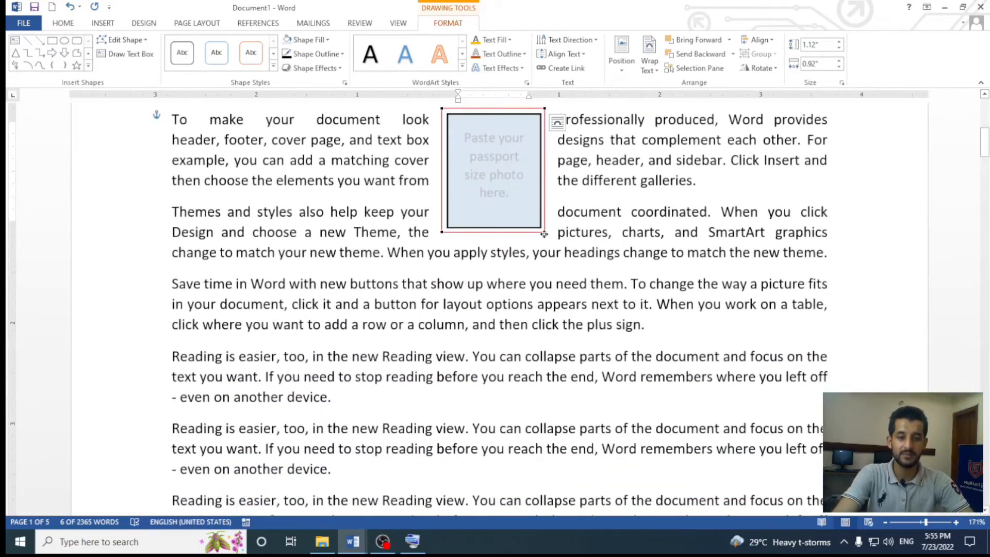
{"action": "left_click", "coordinate": [544, 232]}
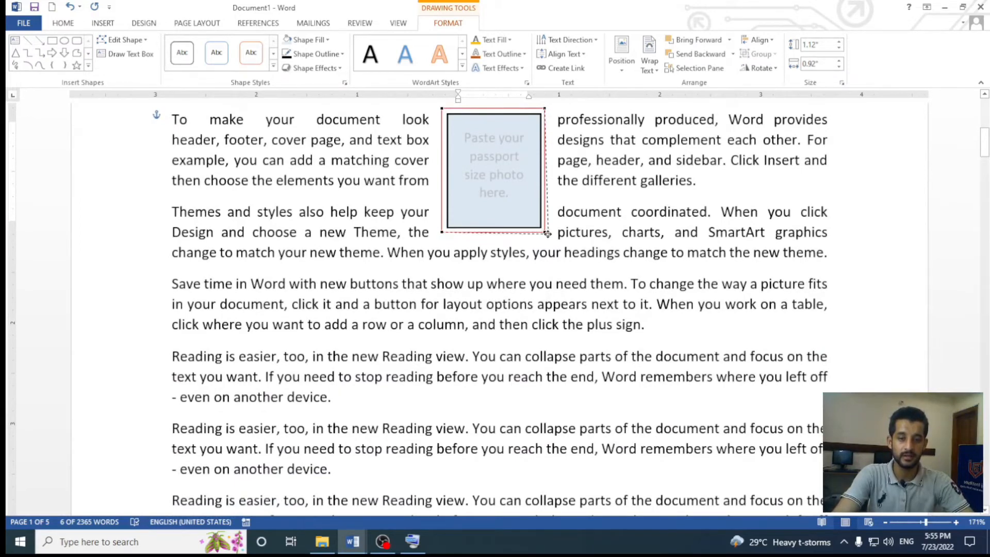
{"action": "left_click", "coordinate": [526, 224]}
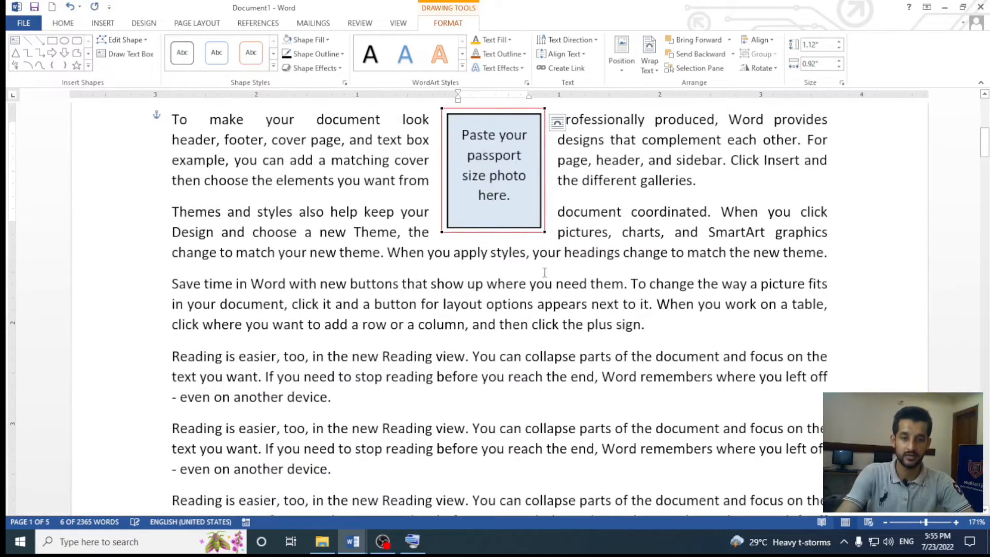
{"action": "scroll", "coordinate": [526, 224], "scroll_direction": "up", "scroll_amount": 2}
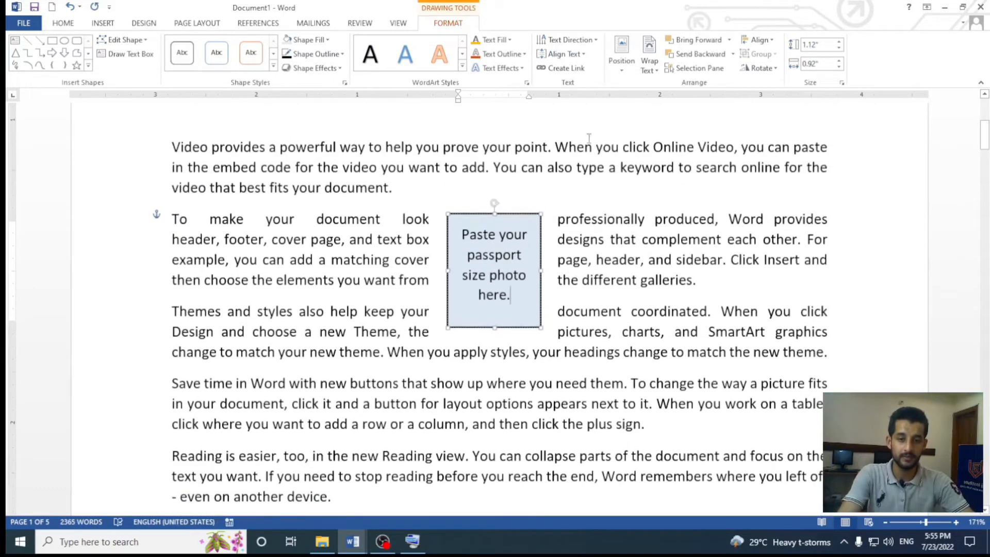
Edit the passport photo box's wrap points, pulling both lower corners far outward into a trapezoid-shaped wrap boundary
{"action": "left_click", "coordinate": [649, 61]}
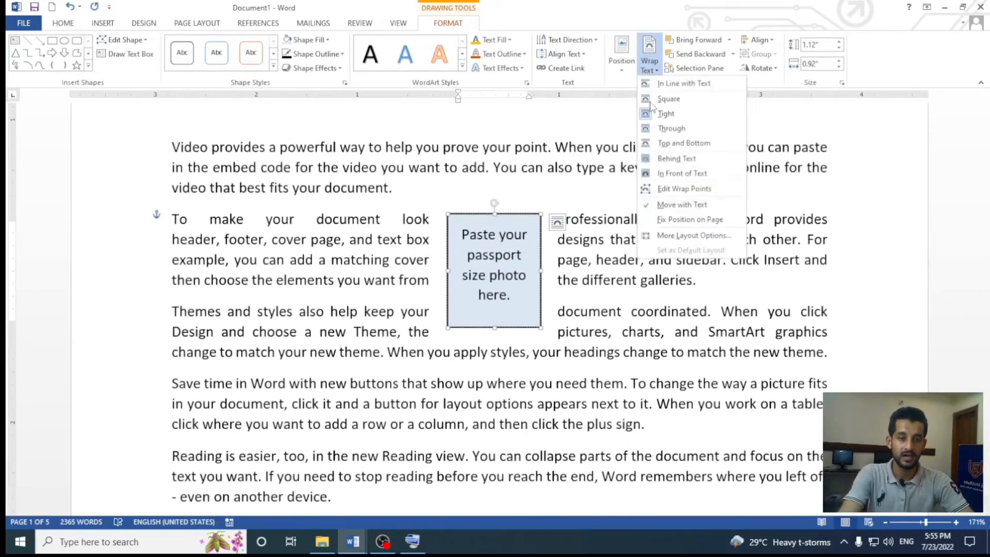
{"action": "left_click", "coordinate": [668, 190]}
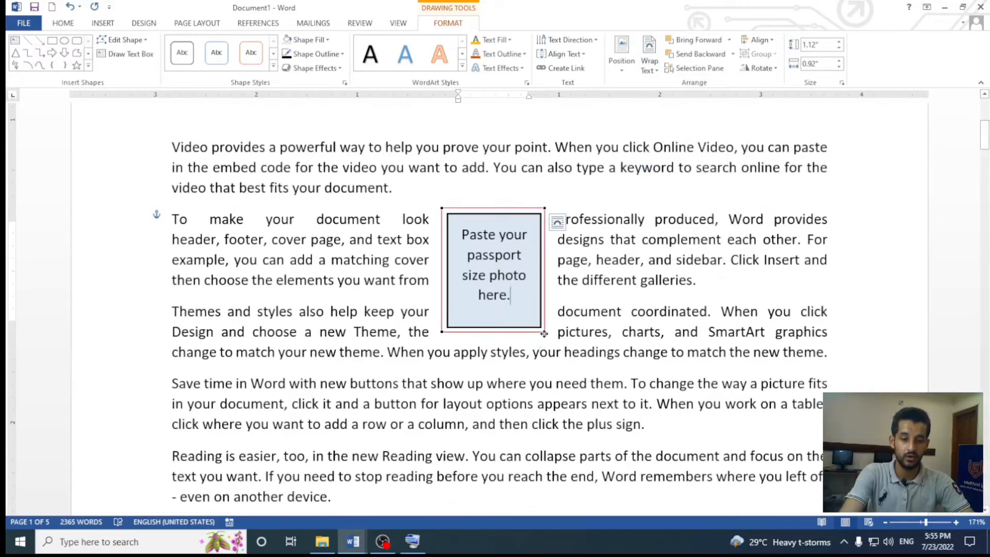
{"action": "left_click_drag", "start_coordinate": [544, 333], "coordinate": [694, 333]}
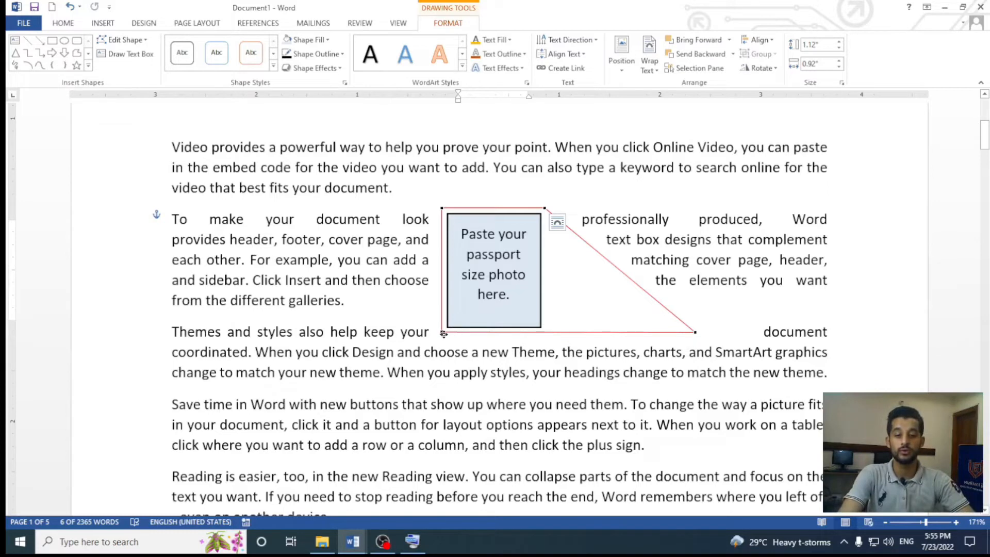
{"action": "left_click_drag", "start_coordinate": [442, 333], "coordinate": [292, 333]}
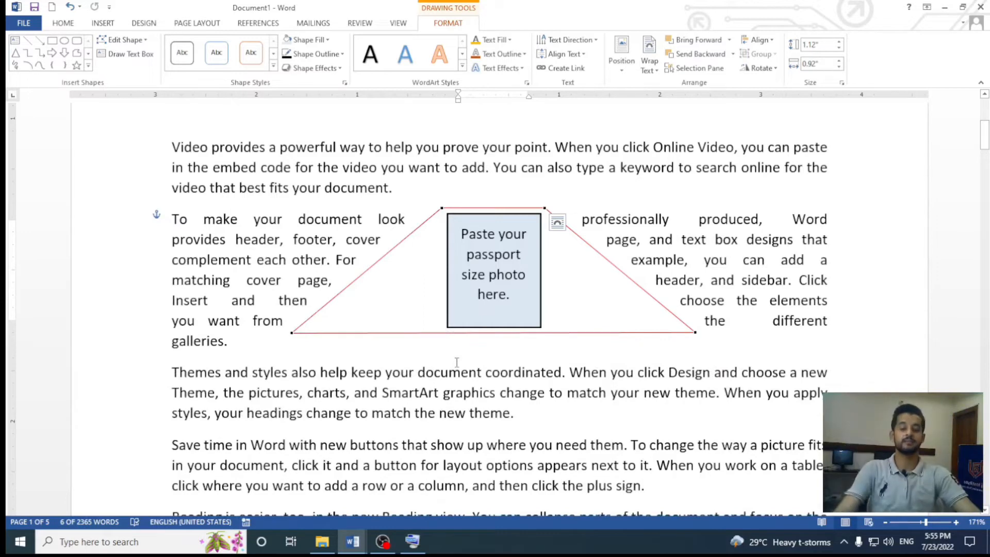
{"action": "left_click", "coordinate": [525, 412]}
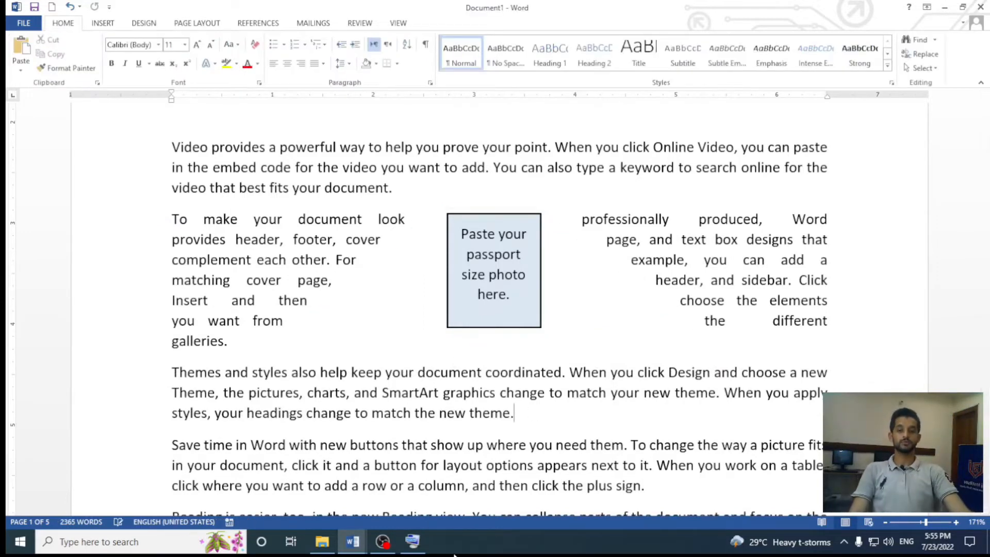
{"action": "scroll", "coordinate": [476, 398], "scroll_direction": "down", "scroll_amount": 1}
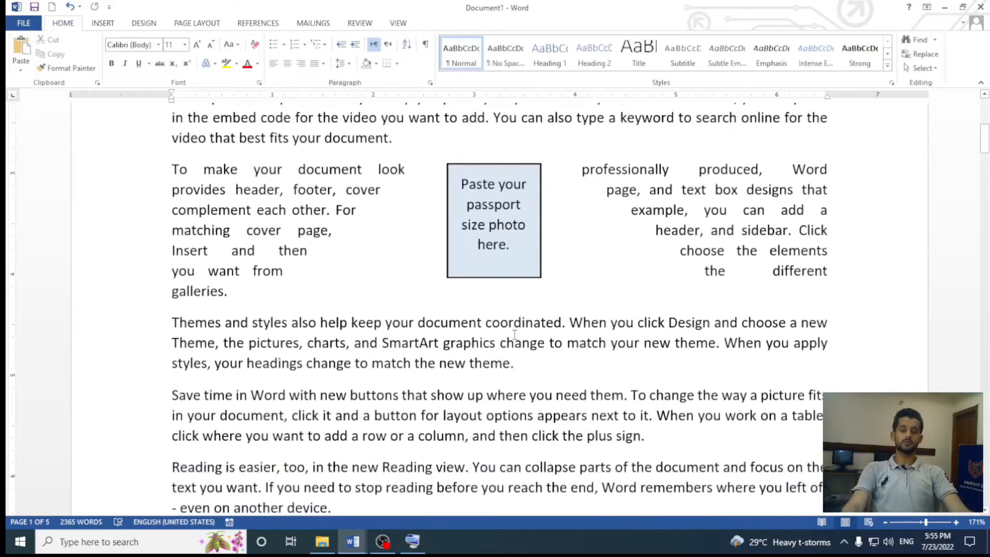
{"action": "scroll", "coordinate": [514, 335], "scroll_direction": "down", "scroll_amount": 2}
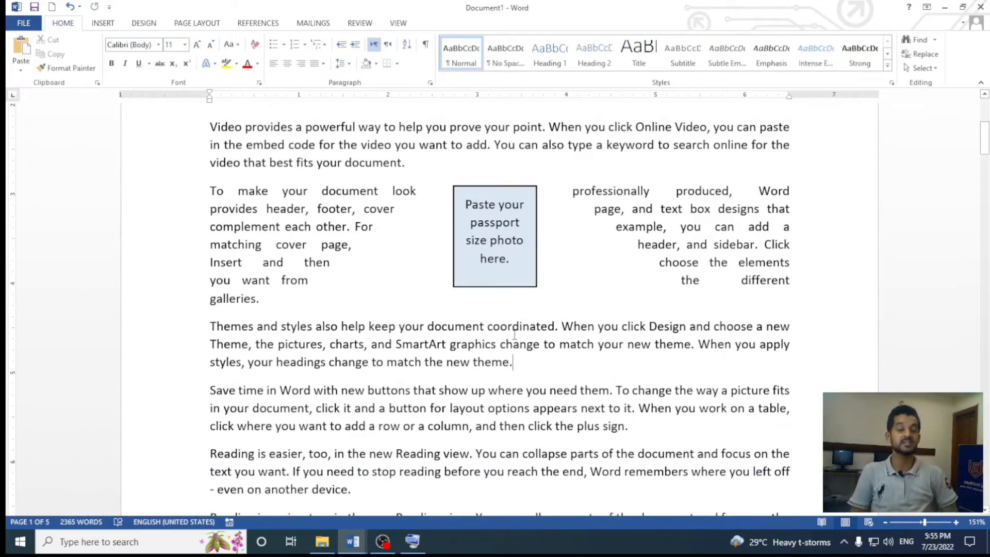
Edit the passport photo box's wrap points again, bringing the lower right point back in close to the box
{"action": "left_click", "coordinate": [529, 241]}
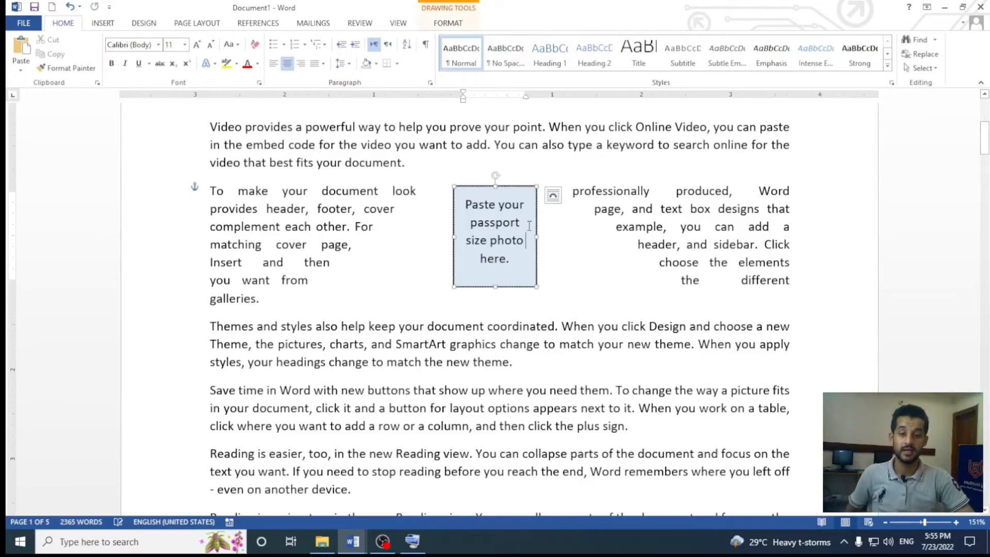
{"action": "left_click", "coordinate": [519, 186]}
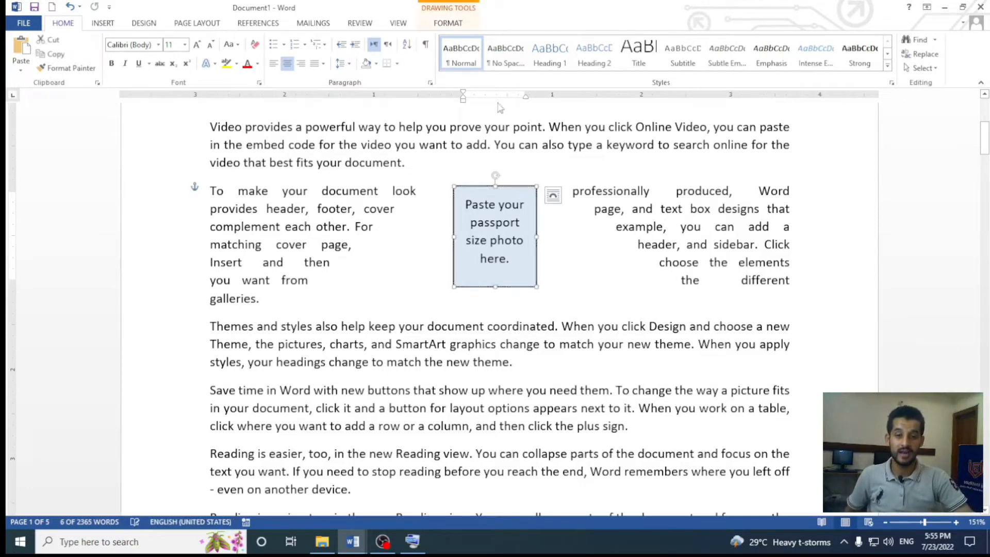
{"action": "left_click", "coordinate": [448, 23]}
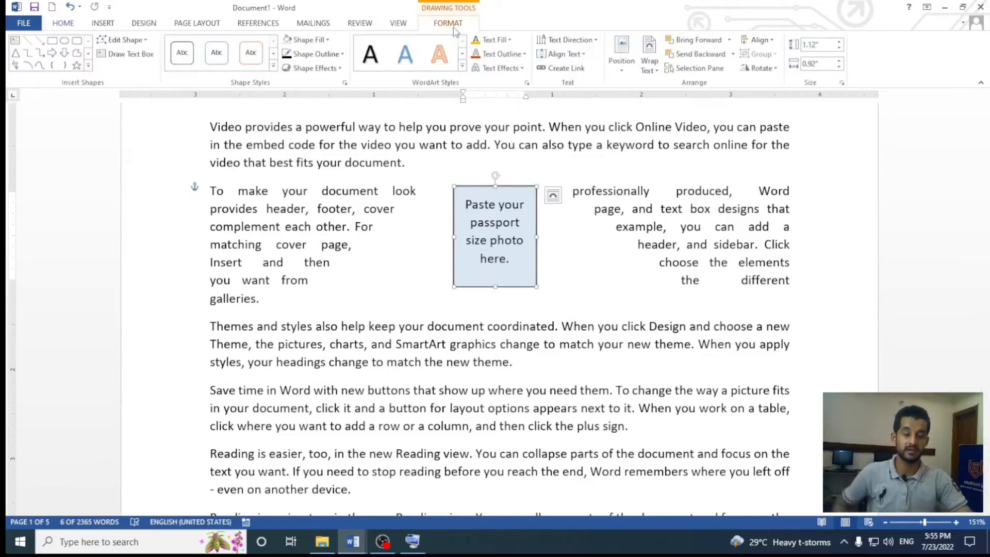
{"action": "left_click", "coordinate": [649, 54]}
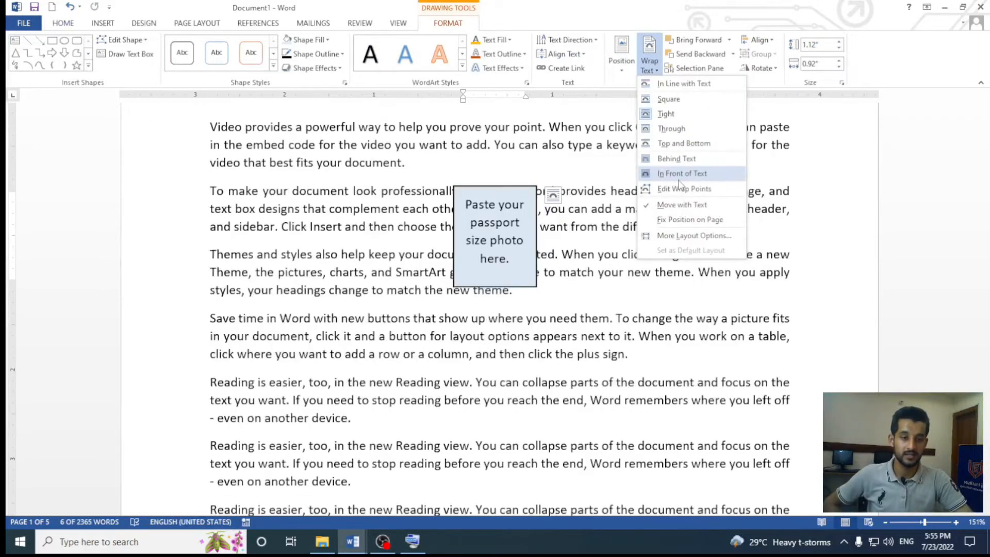
{"action": "left_click", "coordinate": [679, 189]}
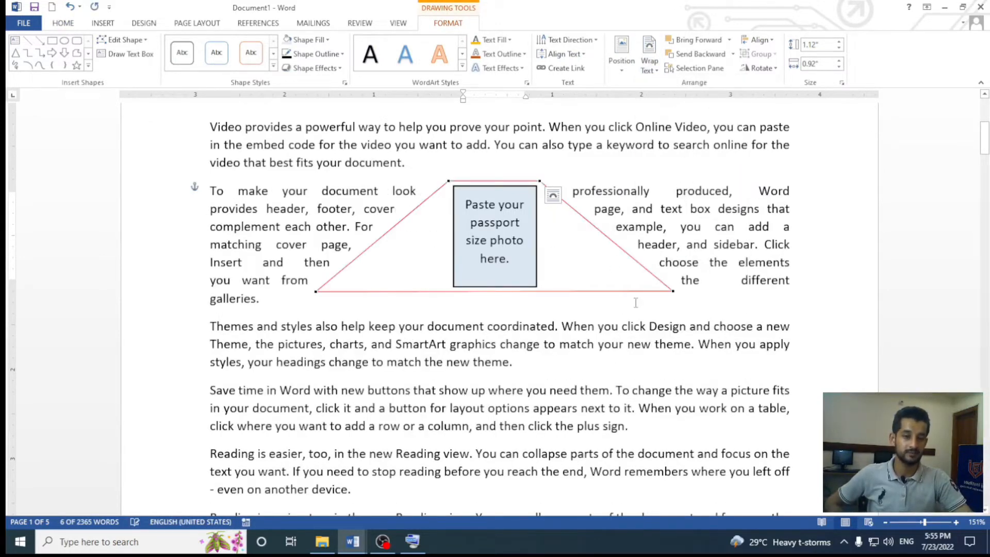
{"action": "left_click_drag", "start_coordinate": [672, 292], "coordinate": [557, 292]}
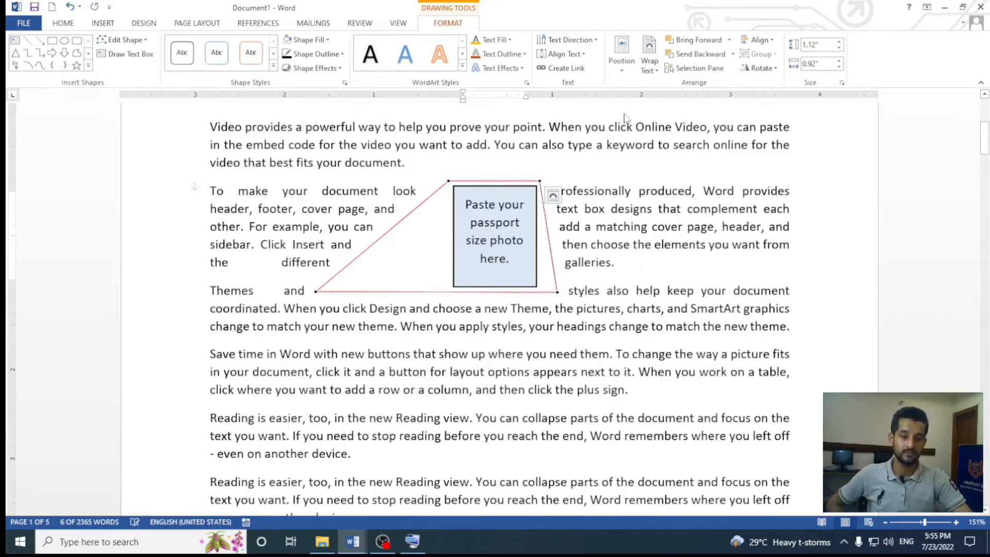
Set the passport photo box to Fix Position on Page and move it slightly right and down within the text
{"action": "left_click", "coordinate": [653, 71]}
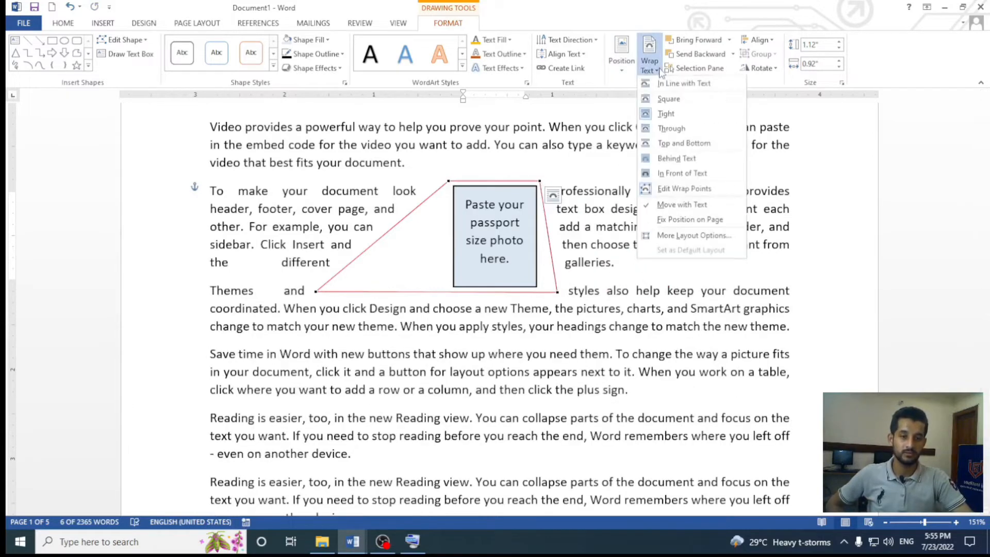
{"action": "left_click", "coordinate": [700, 208]}
{"action": "left_click", "coordinate": [514, 293]}
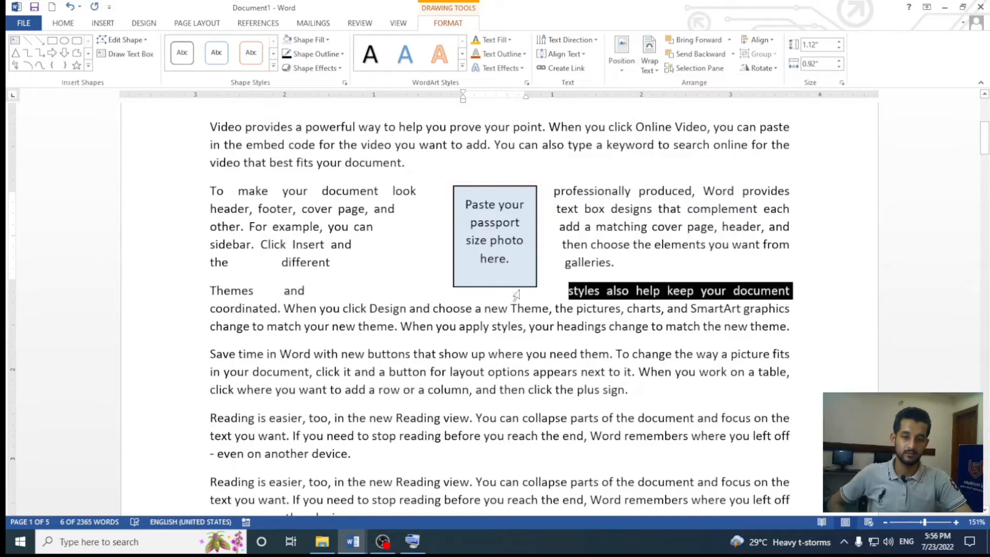
{"action": "left_click", "coordinate": [512, 186]}
{"action": "left_click_drag", "start_coordinate": [511, 186], "coordinate": [487, 199]}
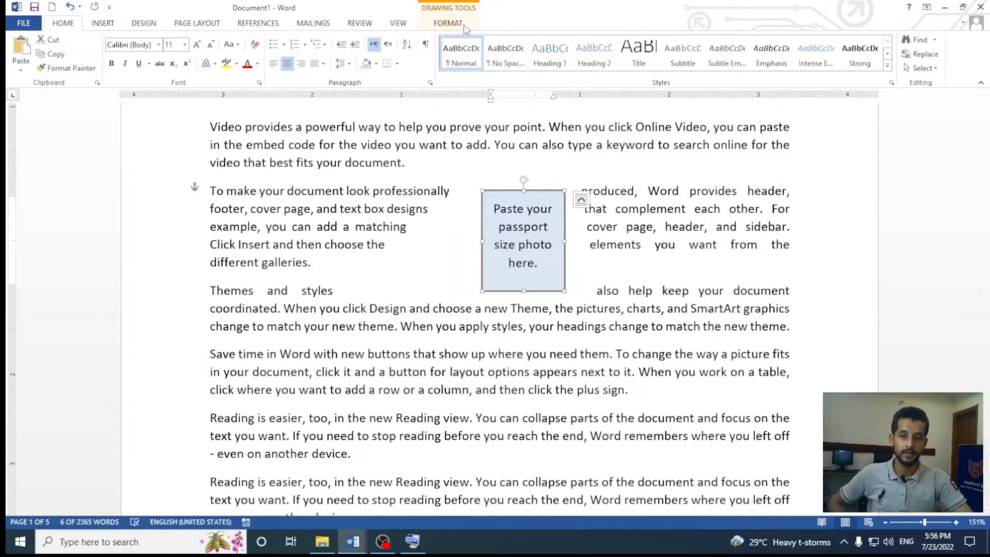
Set the passport photo box to Move with Text, and undo the recent position and wrap point changes
{"action": "left_click", "coordinate": [448, 23]}
{"action": "left_click", "coordinate": [649, 57]}
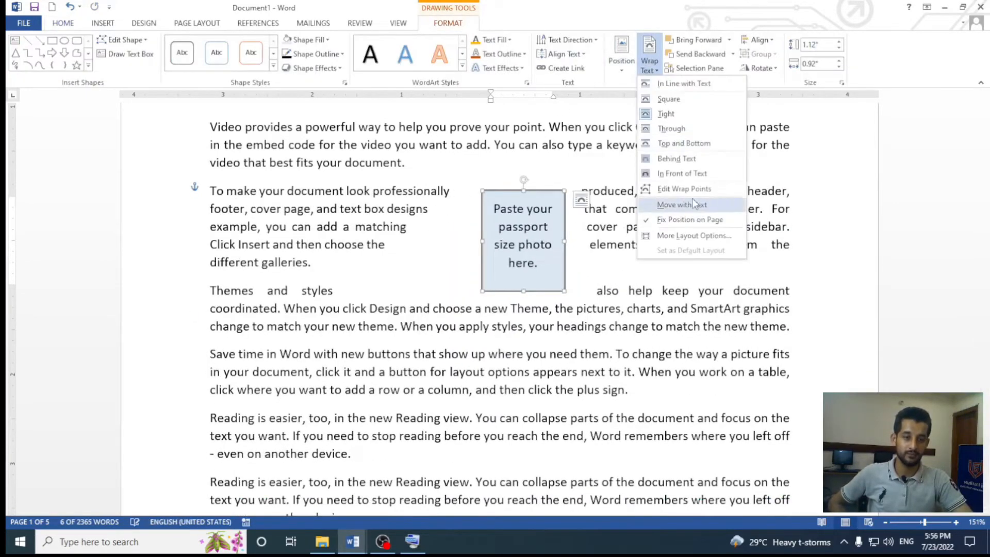
{"action": "left_click", "coordinate": [692, 205]}
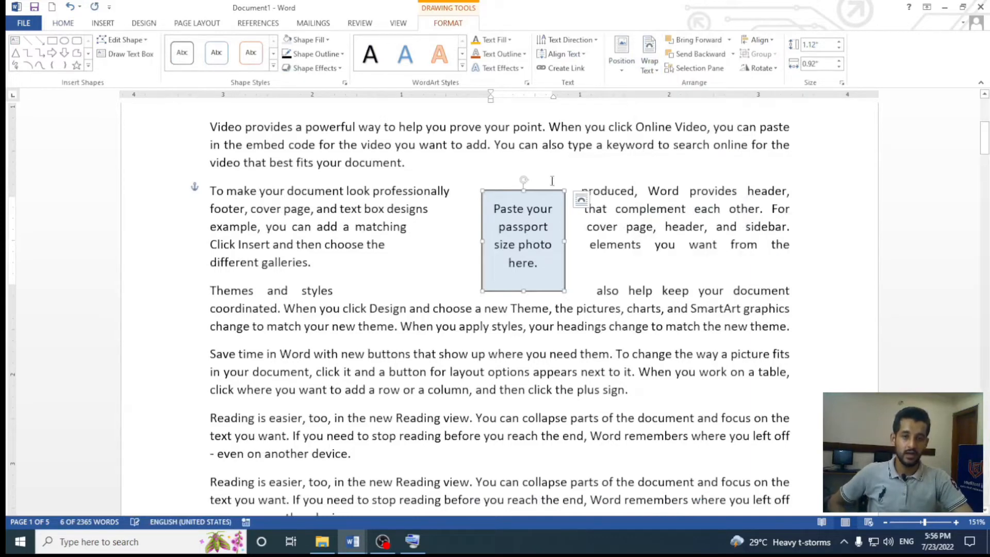
{"action": "key", "text": "ctrl+z"}
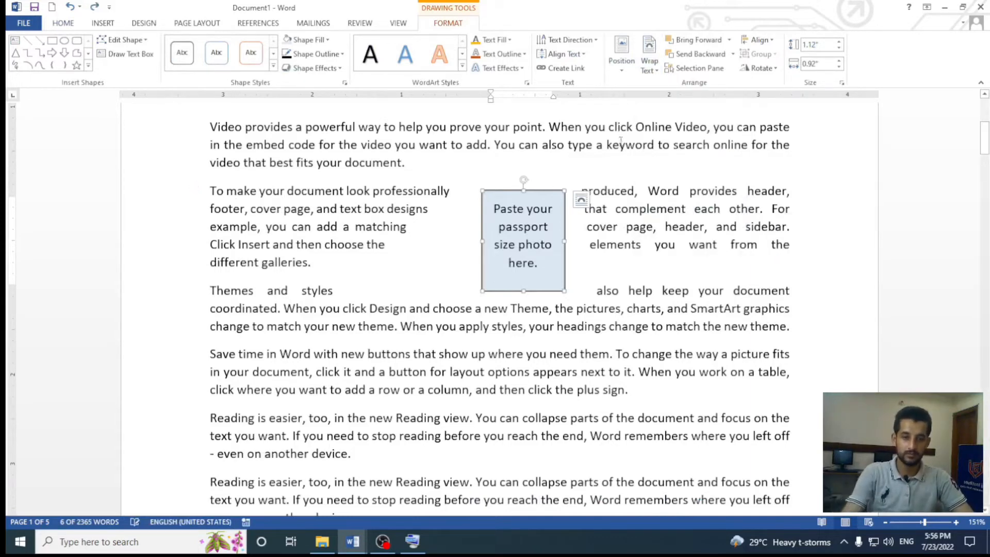
{"action": "key", "text": "ctrl+z"}
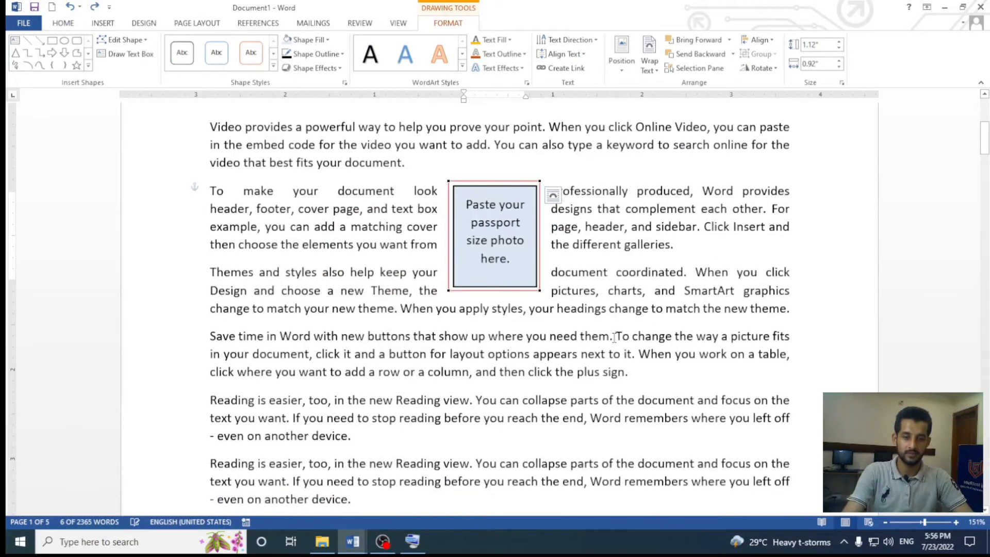
Move the passport photo box out of the body text to the blank area above the first paragraph, at the right margin
{"action": "left_click", "coordinate": [651, 70]}
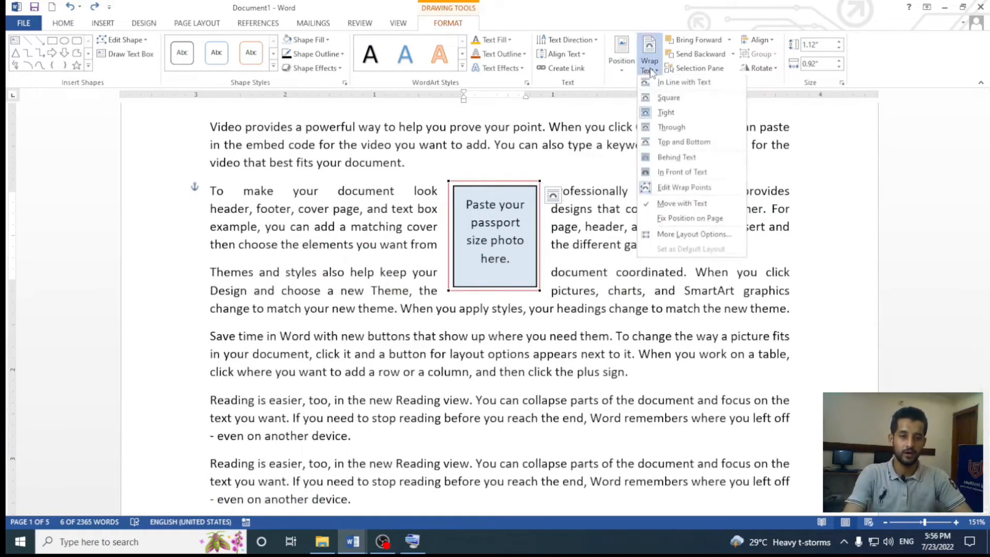
{"action": "left_click", "coordinate": [681, 222]}
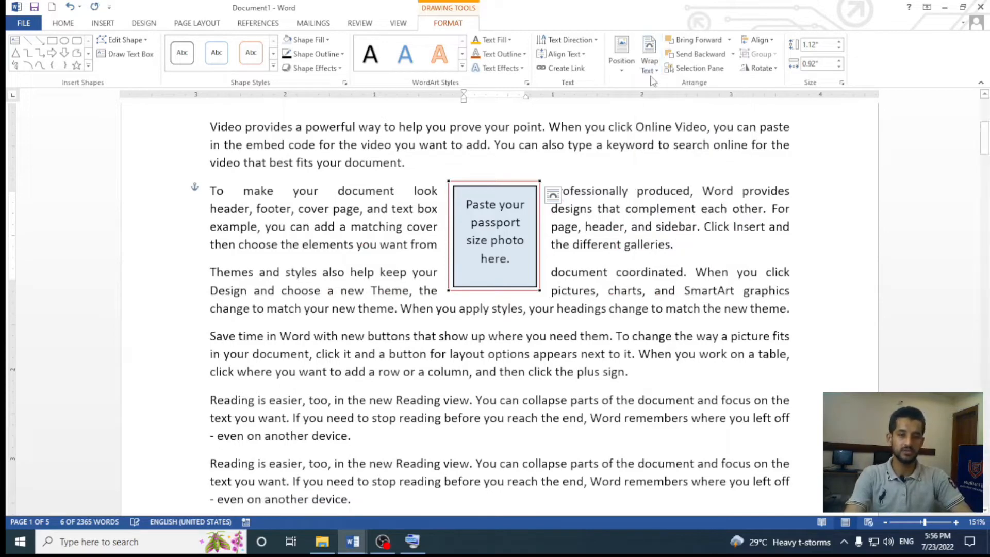
{"action": "left_click", "coordinate": [596, 273]}
{"action": "scroll", "coordinate": [476, 349], "scroll_direction": "up", "scroll_amount": 3}
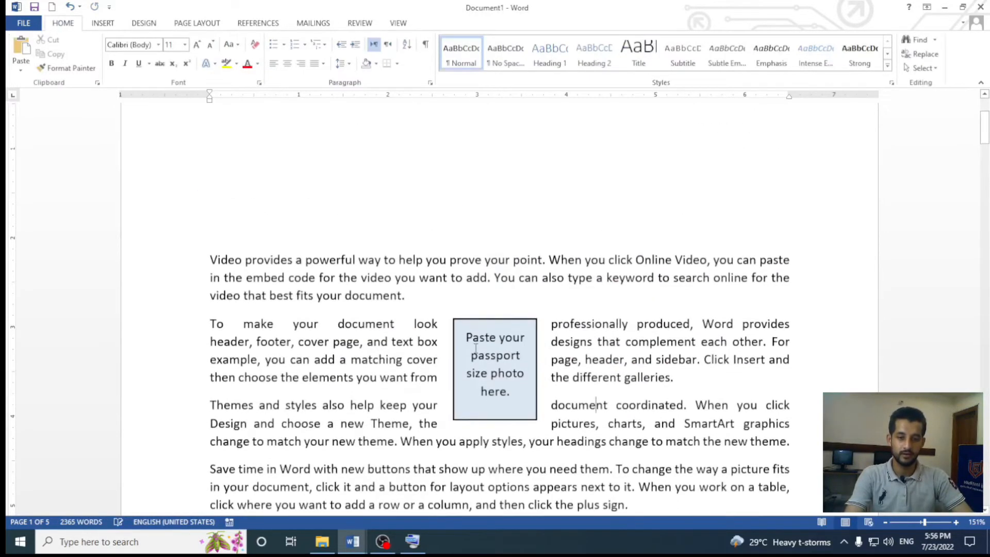
{"action": "left_click", "coordinate": [475, 348]}
{"action": "left_click_drag", "start_coordinate": [484, 322], "coordinate": [741, 138]}
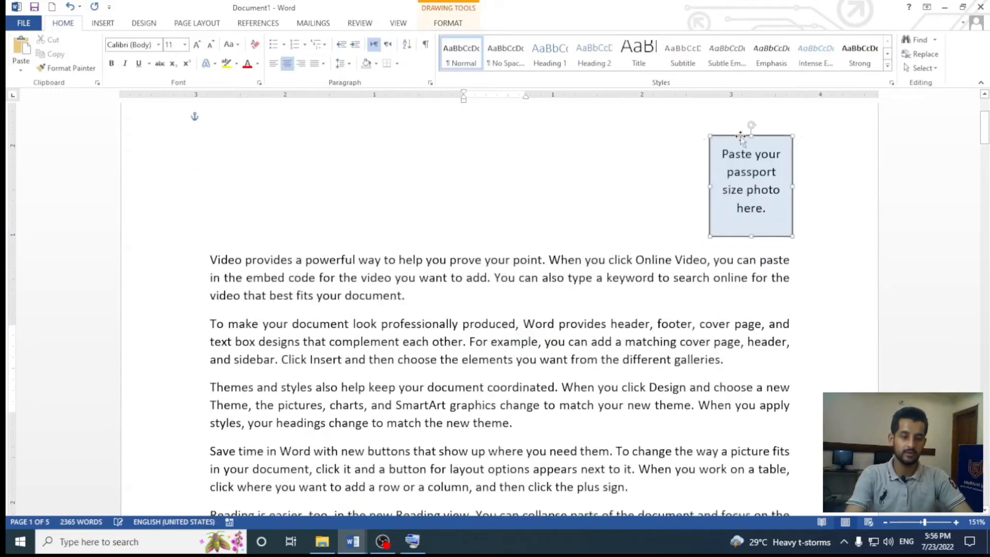
Move the passport photo box left into the blank area below the heading, slightly left of the page centre
{"action": "left_click", "coordinate": [459, 26]}
{"action": "left_click", "coordinate": [649, 55]}
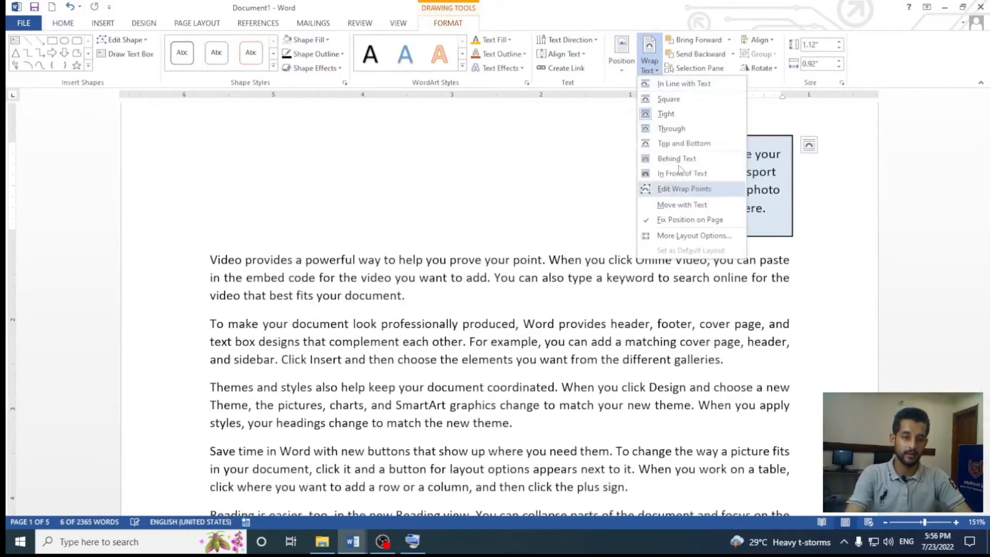
{"action": "left_click", "coordinate": [615, 148]}
{"action": "left_click_drag", "start_coordinate": [730, 136], "coordinate": [416, 180]}
{"action": "scroll", "coordinate": [590, 300], "scroll_direction": "up", "scroll_amount": 2}
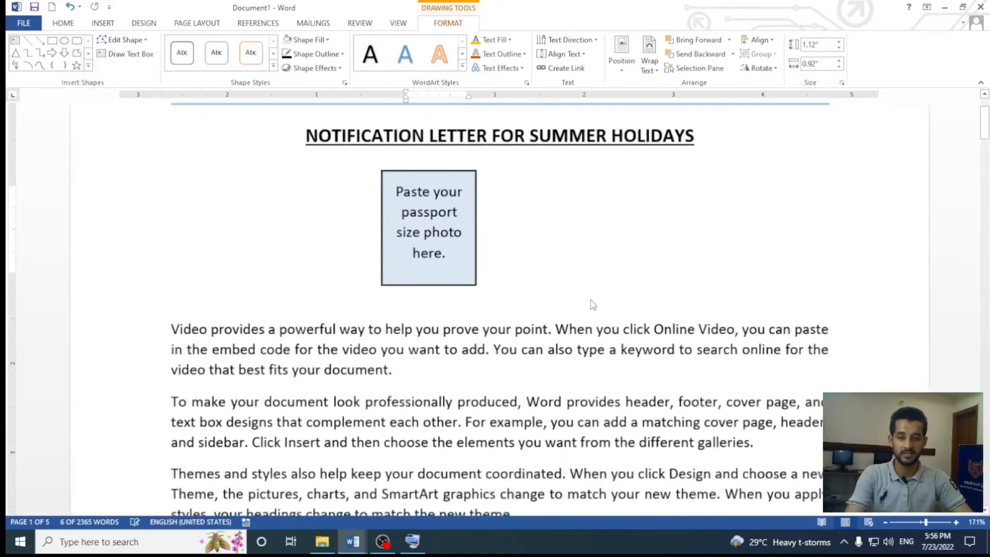
{"action": "scroll", "coordinate": [587, 301], "scroll_direction": "up", "scroll_amount": 5}
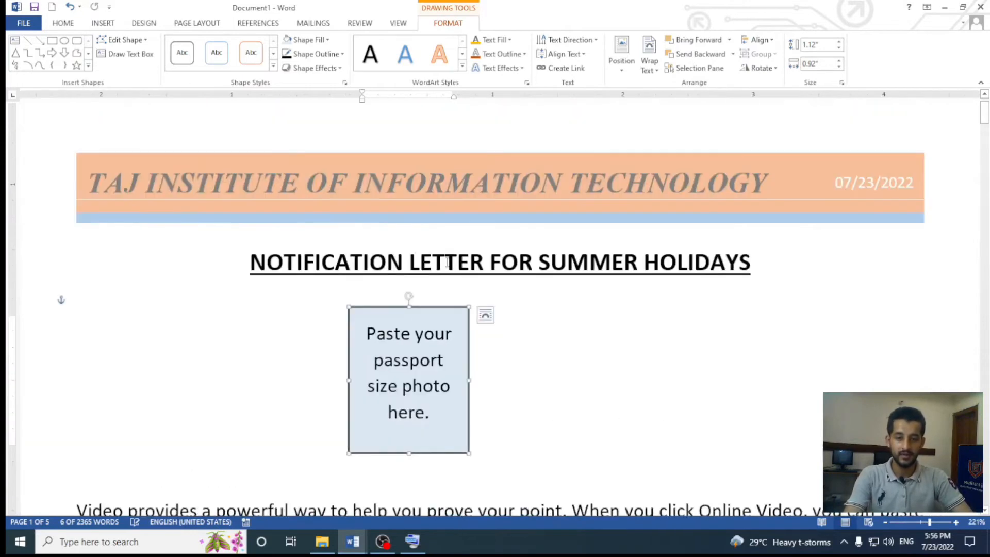
{"action": "scroll", "coordinate": [447, 263], "scroll_direction": "down", "scroll_amount": 3}
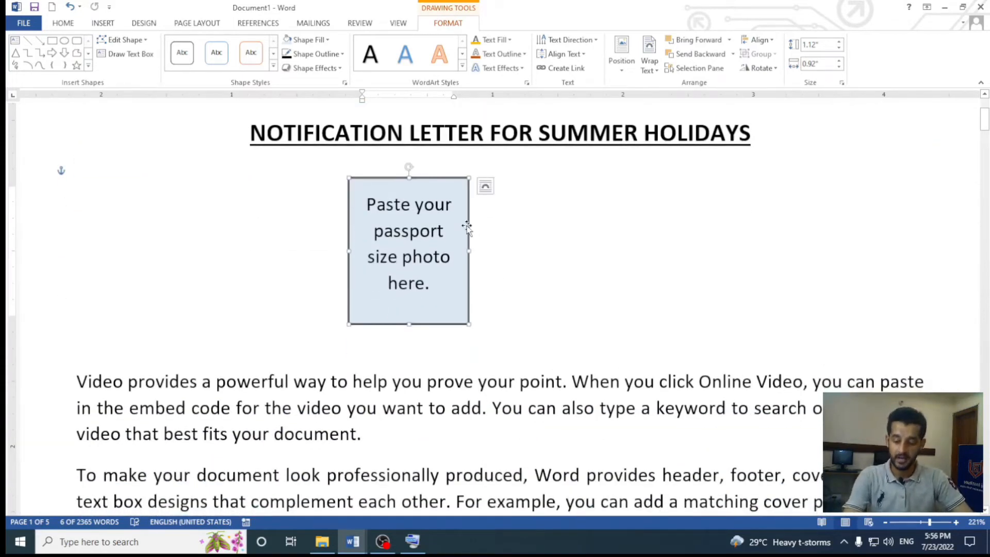
Duplicate the passport photo box so the copy overlaps its lower right part, and fill the copy with dark orange
{"action": "left_click", "coordinate": [482, 215]}
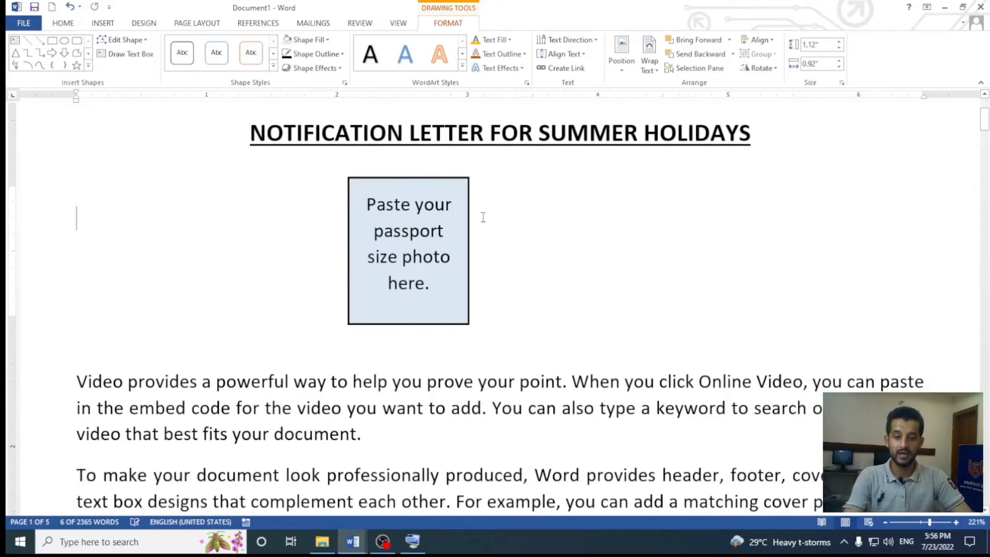
{"action": "left_click", "coordinate": [462, 181]}
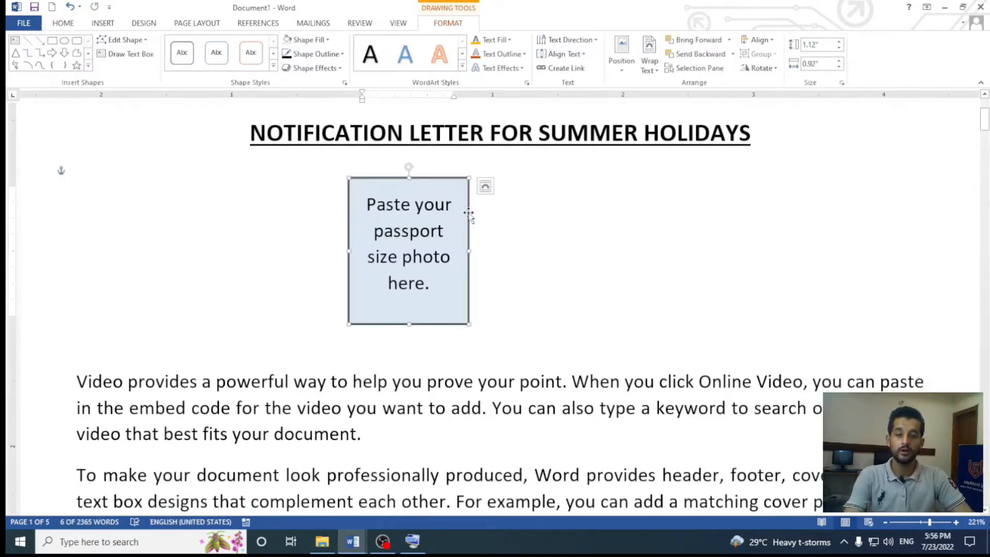
{"action": "left_click_drag", "start_coordinate": [471, 216], "coordinate": [530, 208]}
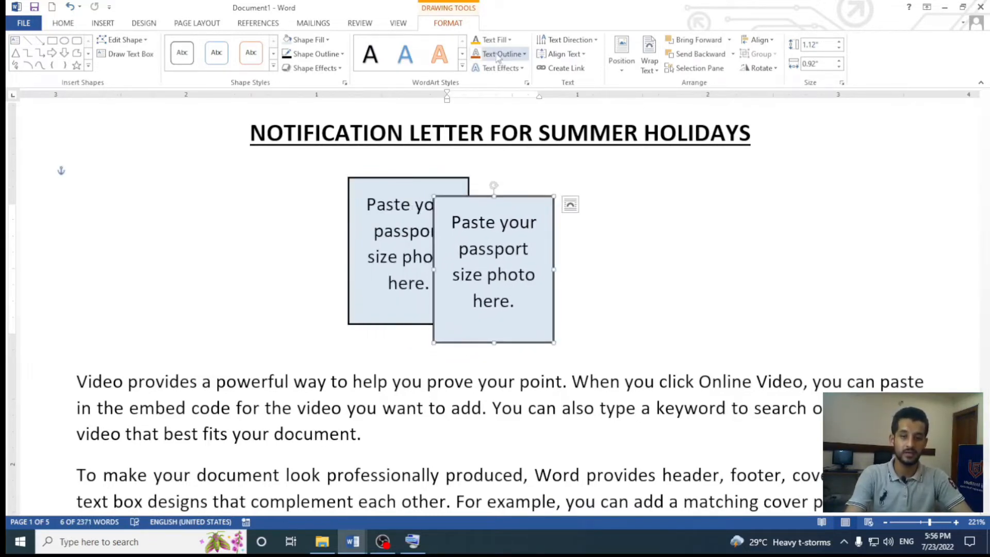
{"action": "left_click", "coordinate": [309, 39]}
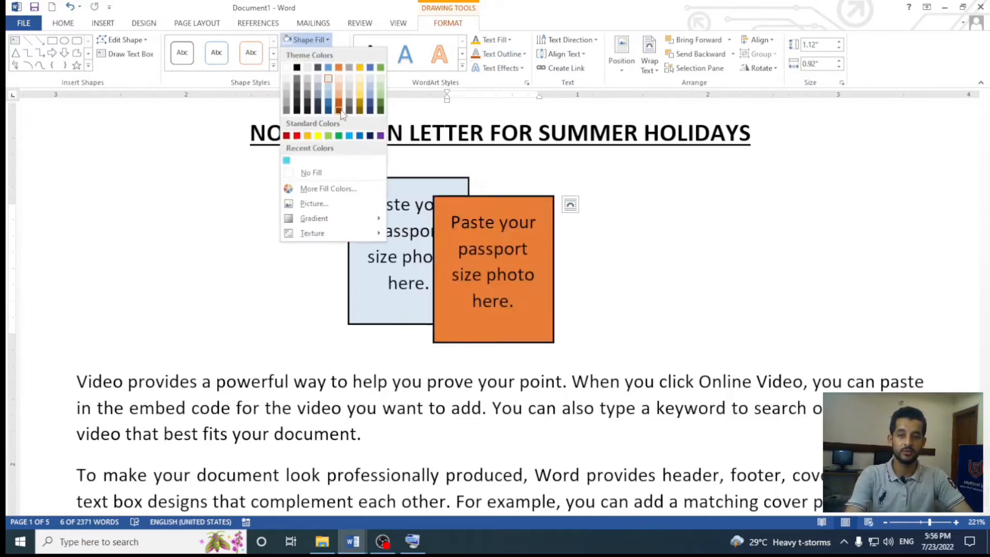
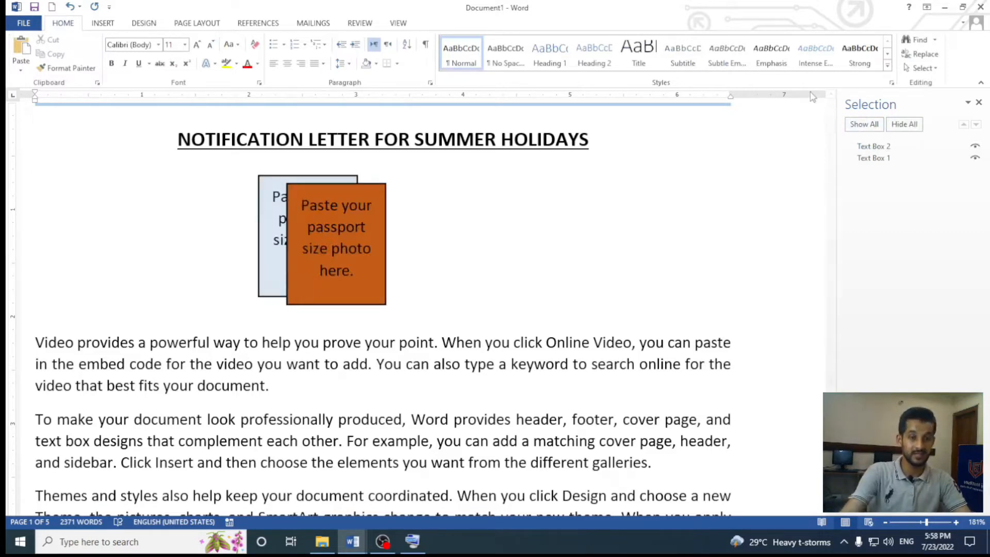
Select Text Box 1 and Text Box 2 in turn from the Selection pane, and hide both boxes
{"action": "left_click", "coordinate": [890, 159]}
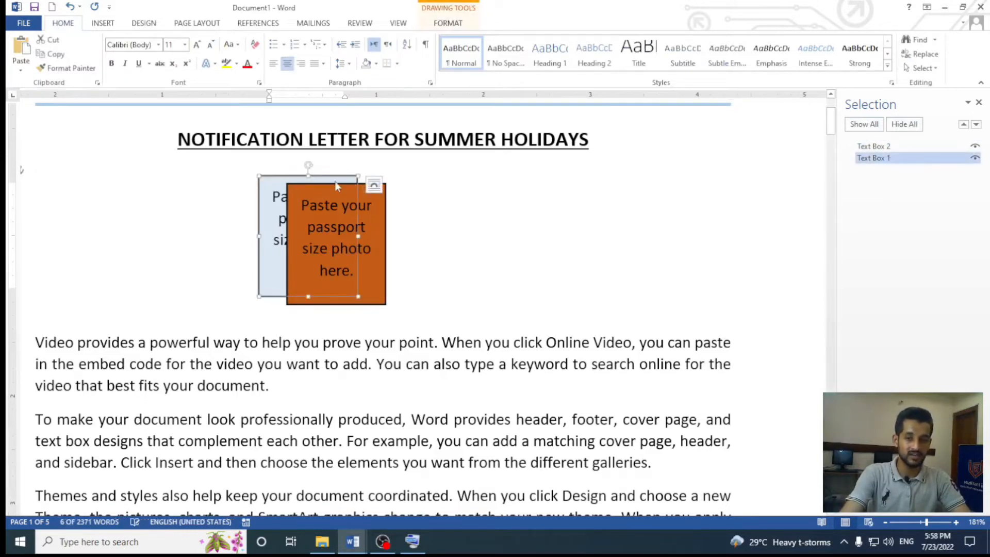
{"action": "left_click", "coordinate": [869, 147]}
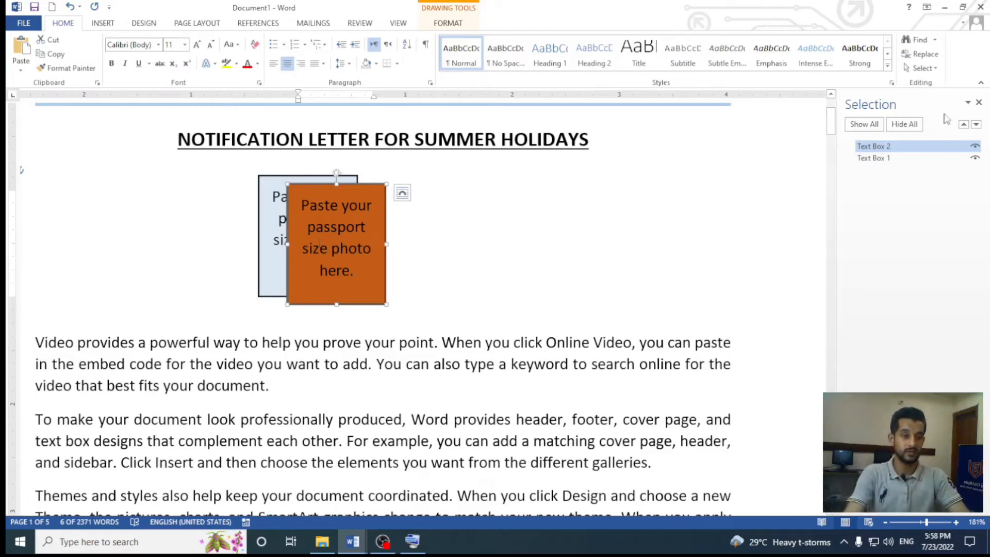
{"action": "left_click", "coordinate": [904, 125]}
{"action": "scroll", "coordinate": [620, 240], "scroll_direction": "down", "scroll_amount": 3}
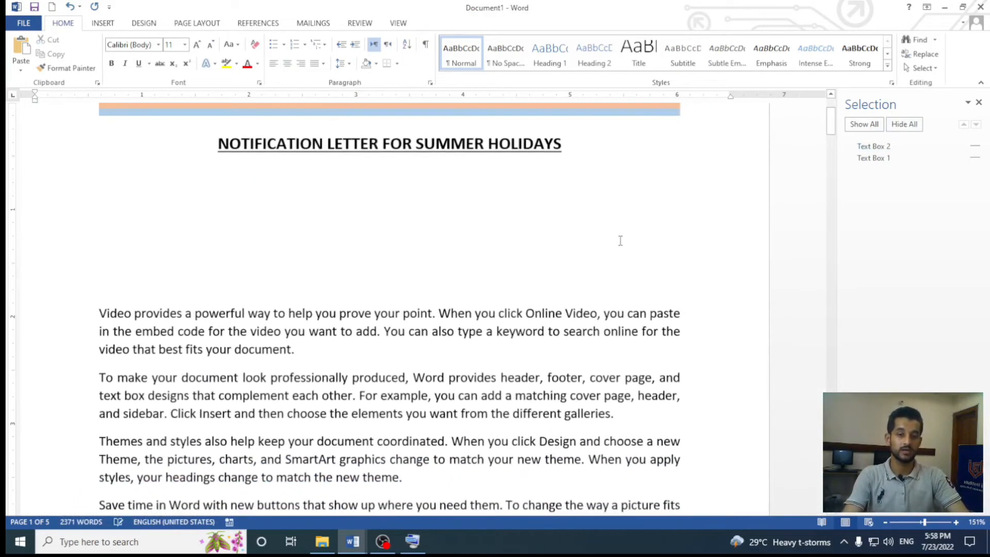
{"action": "left_click", "coordinate": [978, 102]}
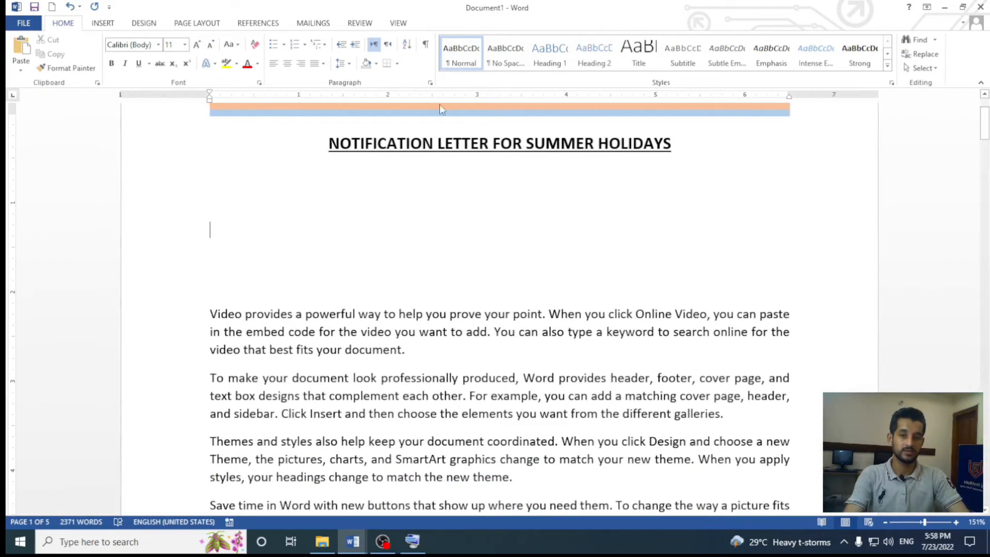
Undo the hiding of both passport photo boxes
{"action": "left_click", "coordinate": [434, 144]}
{"action": "left_click", "coordinate": [426, 174]}
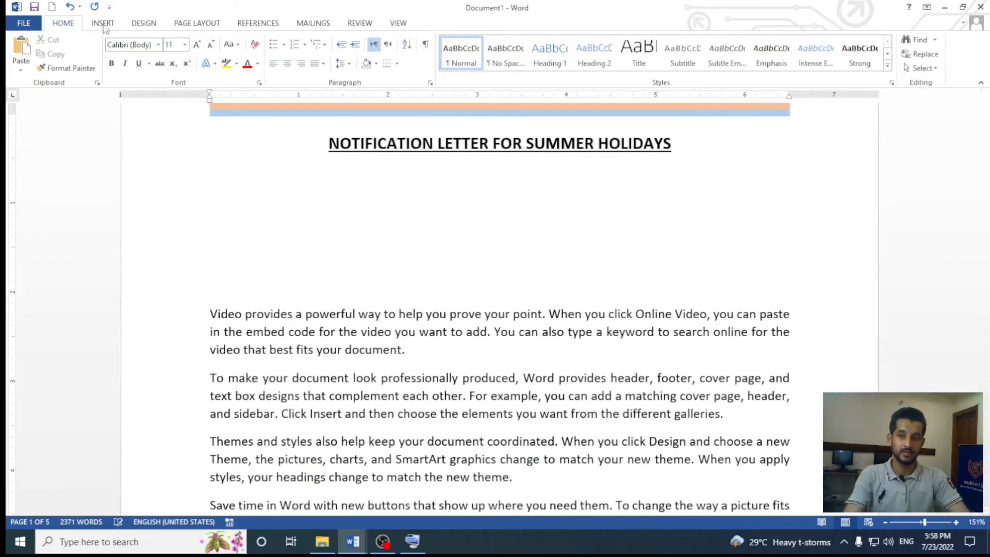
{"action": "key", "text": "ctrl+z"}
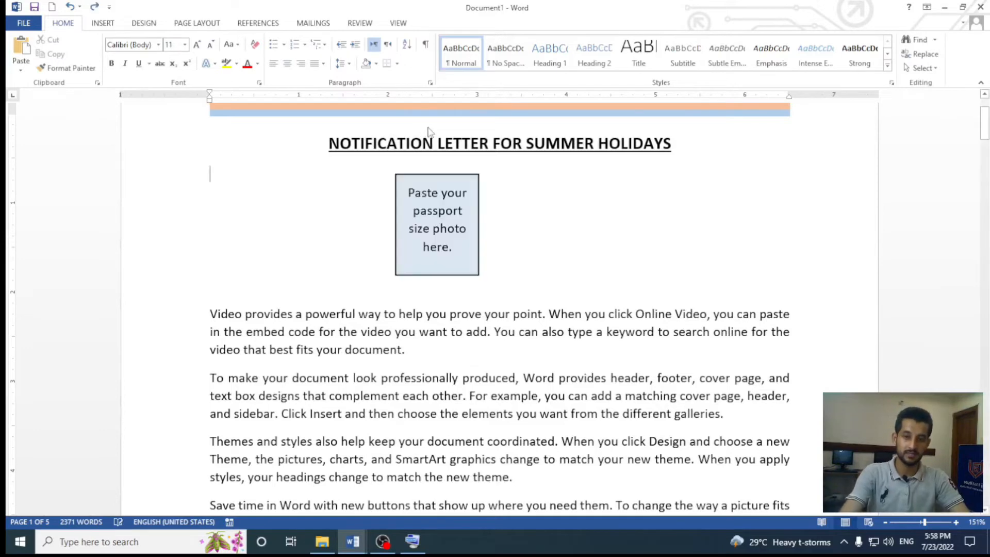
{"action": "key", "text": "ctrl+z"}
Show the Selection pane again with the orange box selected, and close it
{"action": "left_click", "coordinate": [483, 235]}
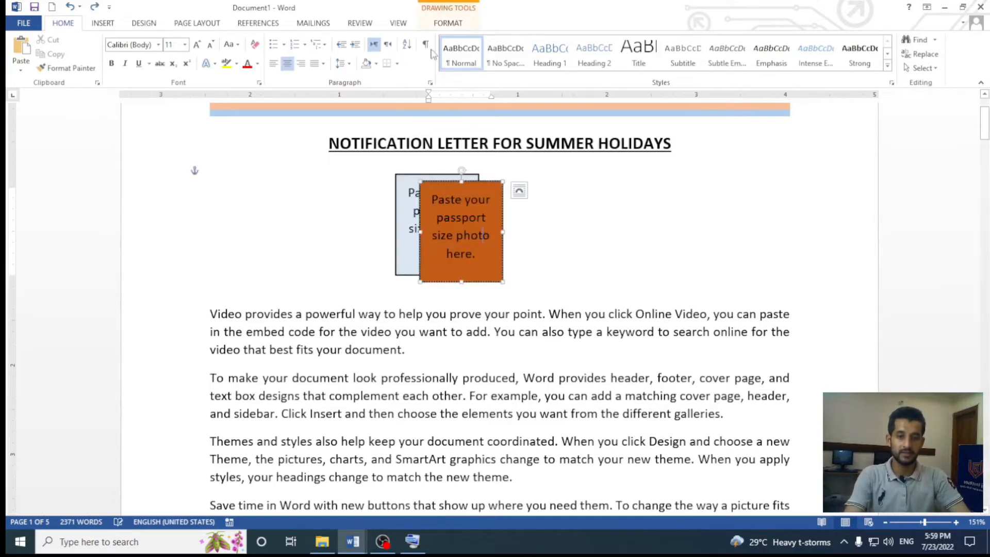
{"action": "left_click", "coordinate": [448, 24]}
{"action": "left_click", "coordinate": [695, 68]}
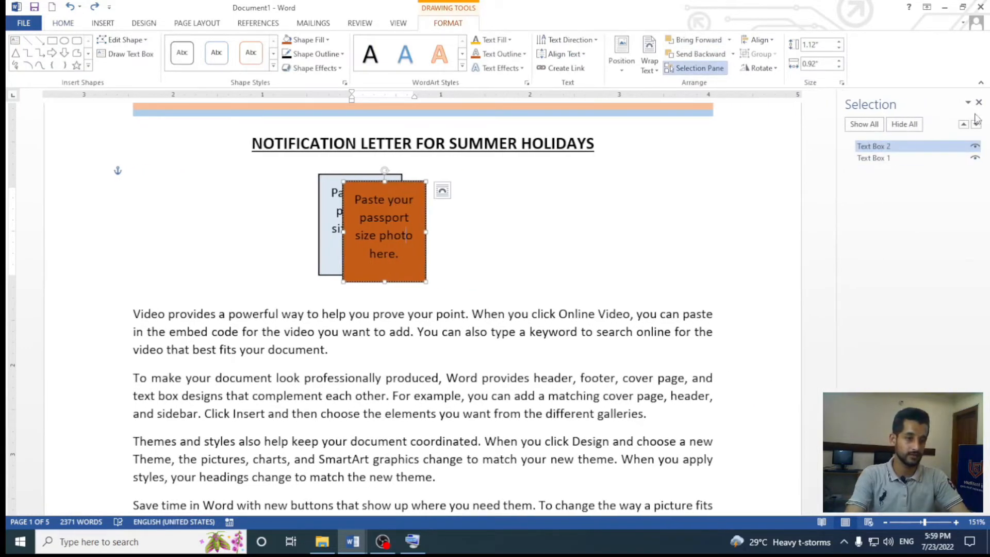
{"action": "left_click", "coordinate": [979, 102]}
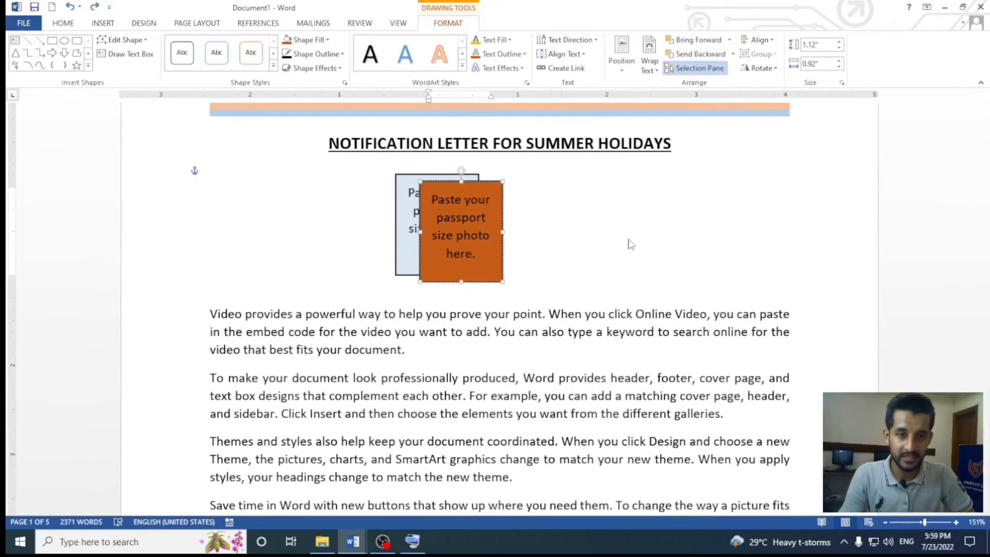
Delete the orange copy of the passport photo box
{"action": "left_click", "coordinate": [771, 42]}
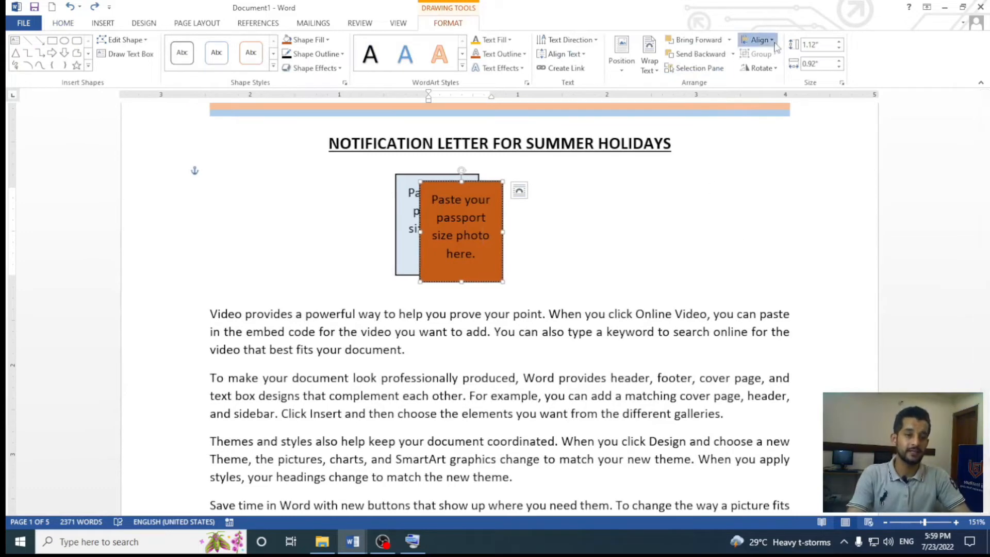
{"action": "left_click", "coordinate": [595, 262]}
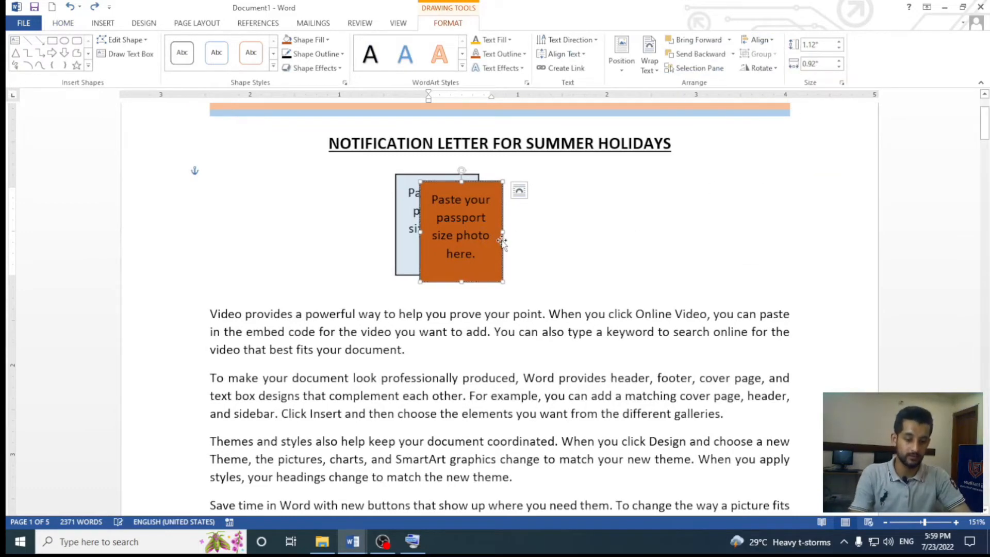
{"action": "key", "text": "Delete"}
Apply Align Left and Align Center to the blue passport photo box, and finish with Align Right
{"action": "left_click", "coordinate": [474, 258]}
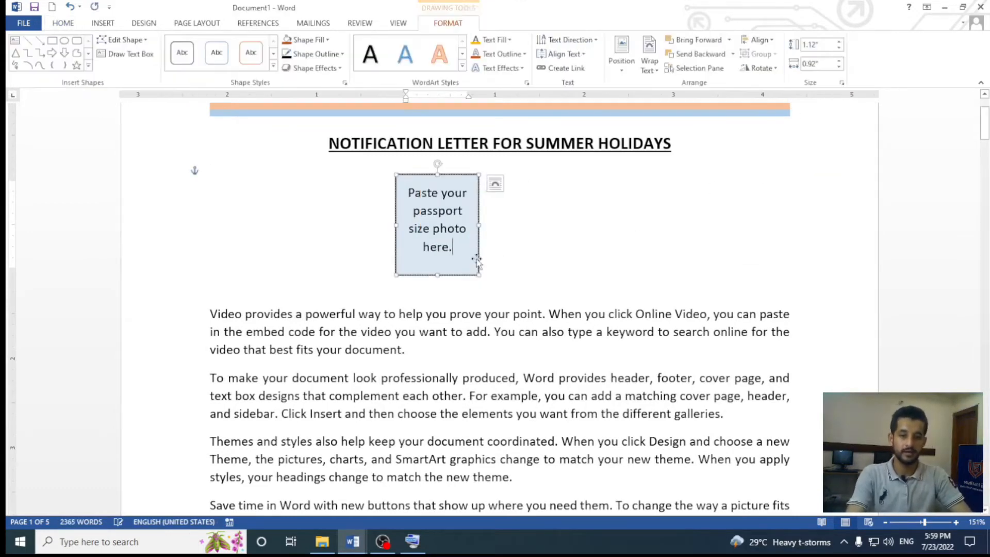
{"action": "left_click", "coordinate": [771, 42]}
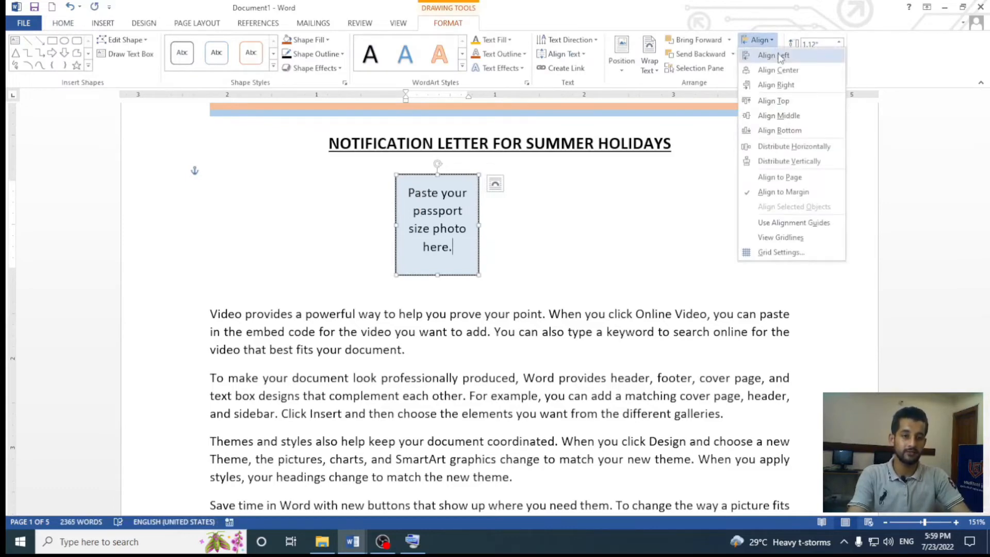
{"action": "left_click", "coordinate": [778, 55]}
{"action": "left_click", "coordinate": [760, 40]}
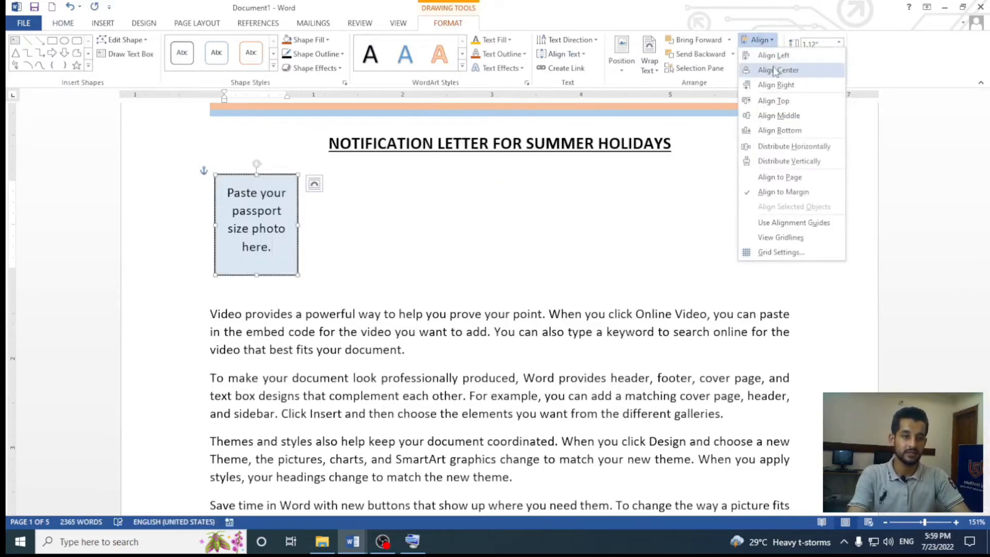
{"action": "left_click", "coordinate": [773, 71]}
{"action": "left_click", "coordinate": [760, 39]}
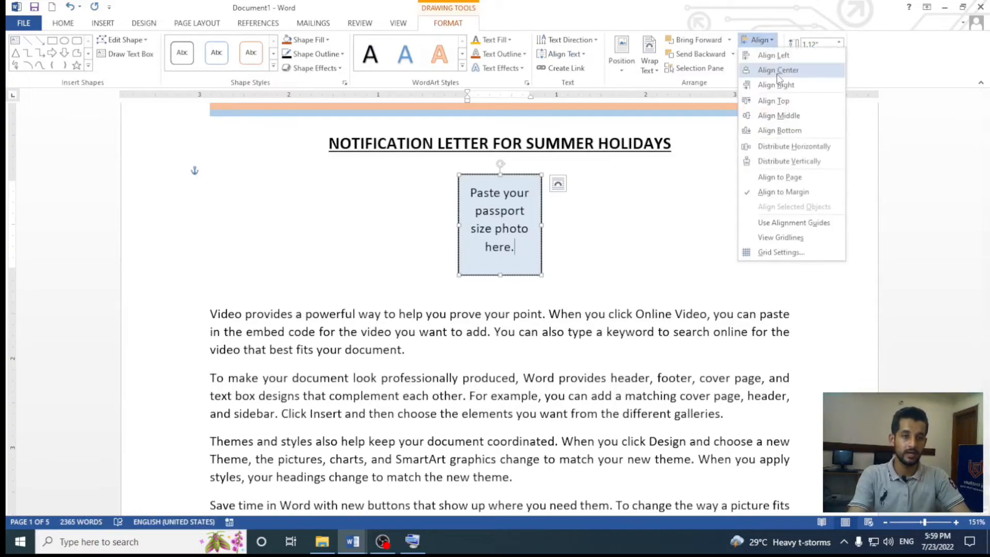
{"action": "left_click", "coordinate": [779, 84]}
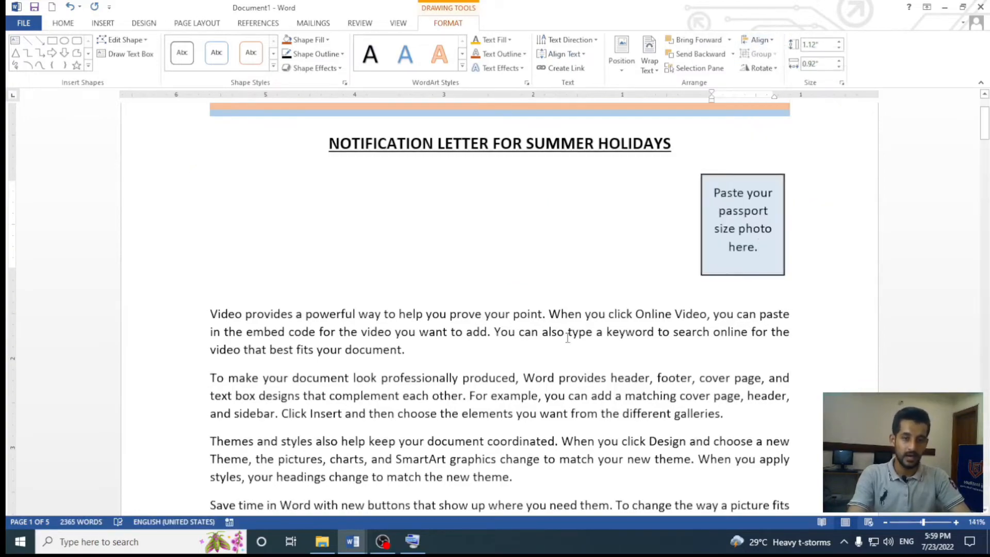
{"action": "scroll", "coordinate": [567, 337], "scroll_direction": "down", "scroll_amount": 9}
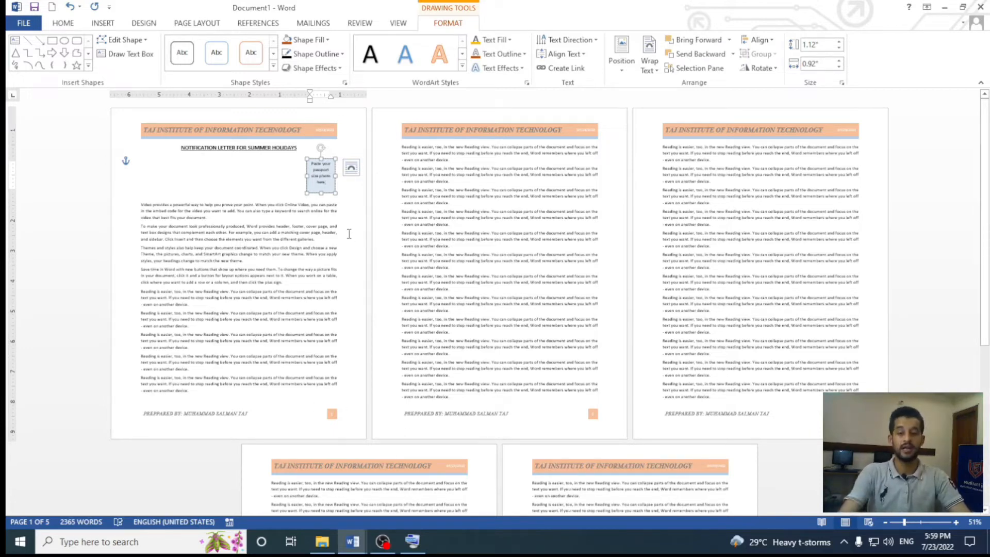
{"action": "scroll", "coordinate": [296, 287], "scroll_direction": "up", "scroll_amount": 5}
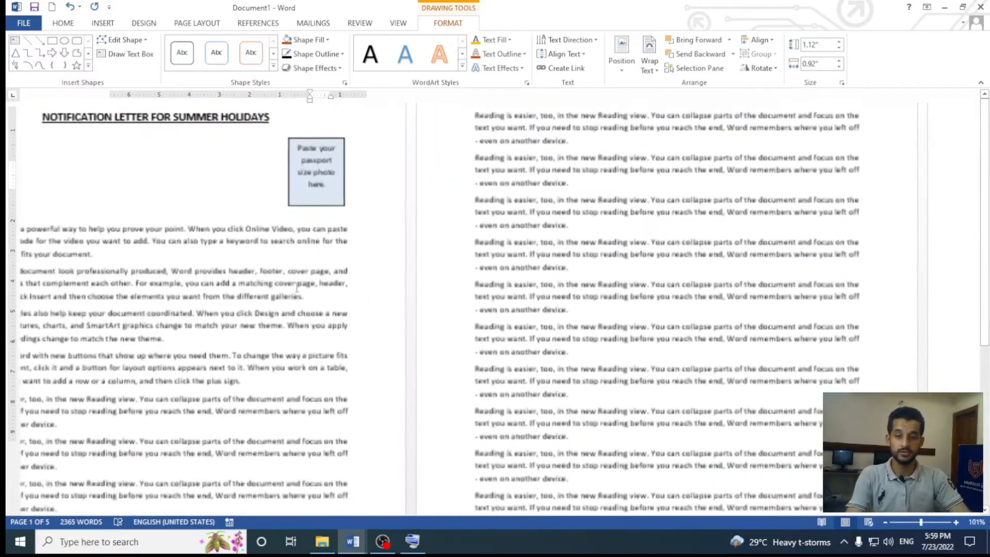
{"action": "left_click", "coordinate": [417, 248]}
{"action": "scroll", "coordinate": [417, 251], "scroll_direction": "up", "scroll_amount": 3}
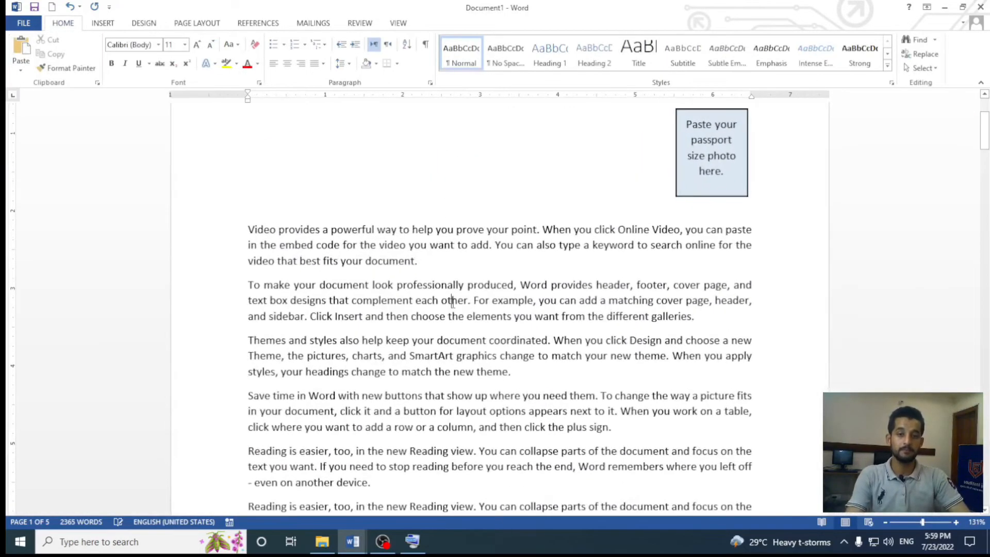
{"action": "scroll", "coordinate": [441, 287], "scroll_direction": "up", "scroll_amount": 3}
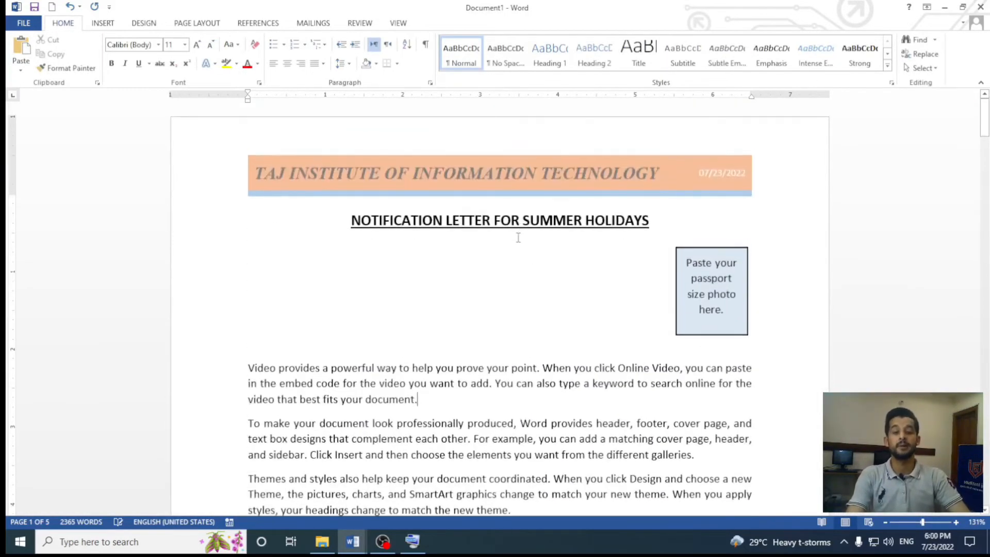
{"action": "left_click", "coordinate": [541, 278]}
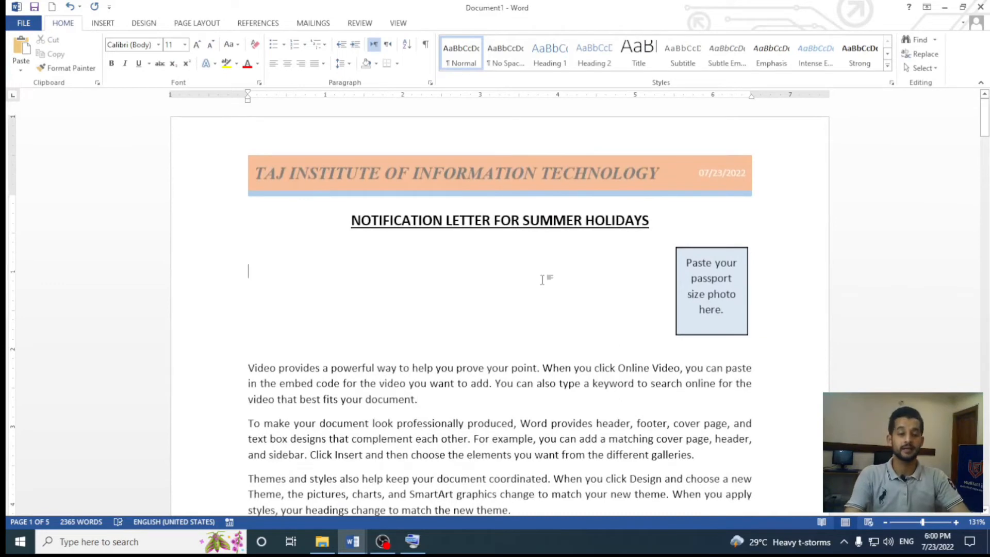
Apply Align Top to the passport photo box, and change its vertical alignment to Align Middle
{"action": "left_click", "coordinate": [690, 247]}
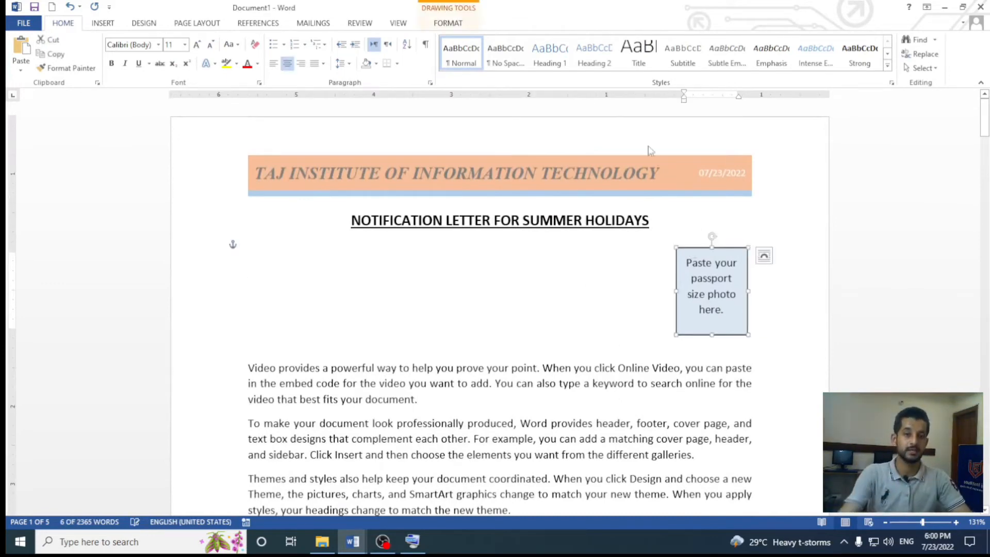
{"action": "left_click", "coordinate": [447, 22]}
{"action": "left_click", "coordinate": [758, 40]}
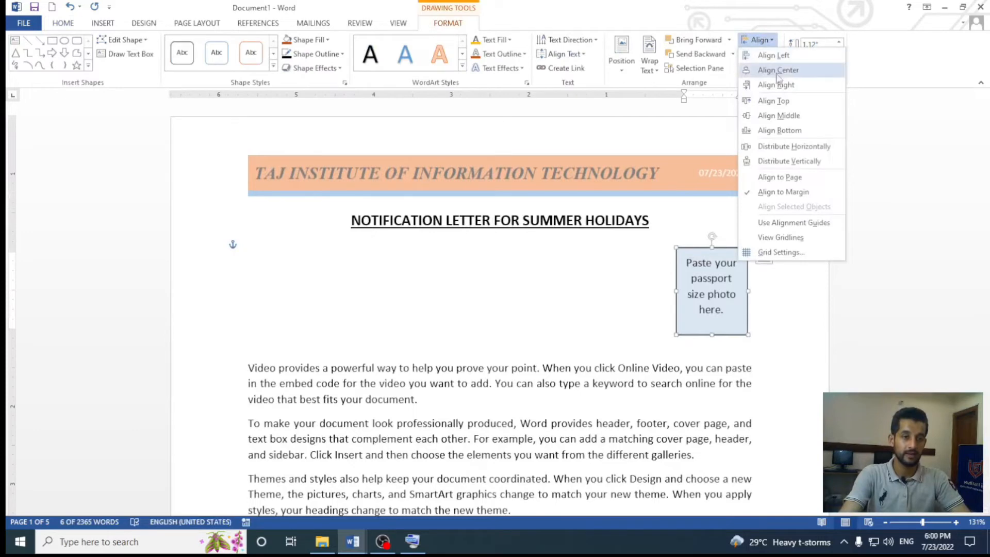
{"action": "left_click", "coordinate": [773, 101]}
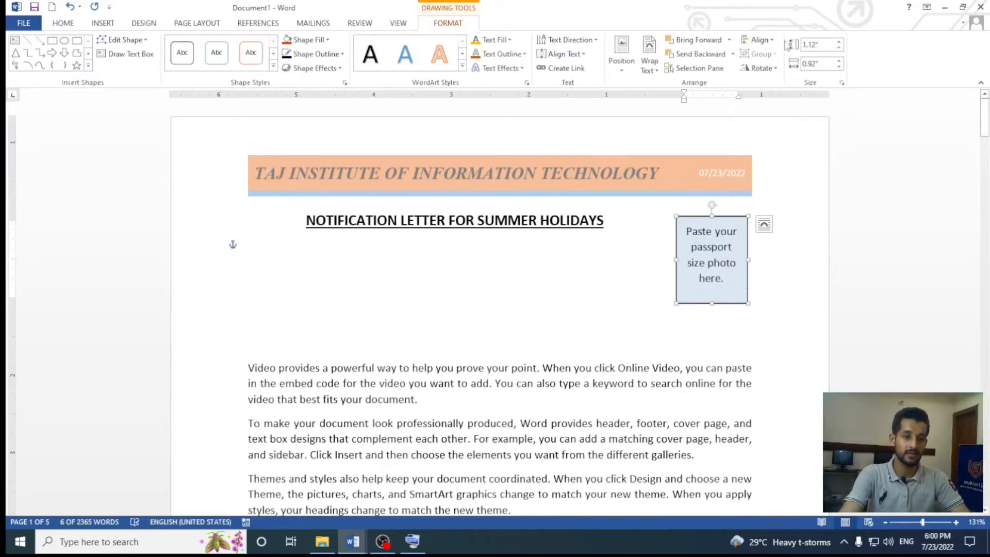
{"action": "left_click", "coordinate": [758, 39]}
{"action": "left_click", "coordinate": [775, 130]}
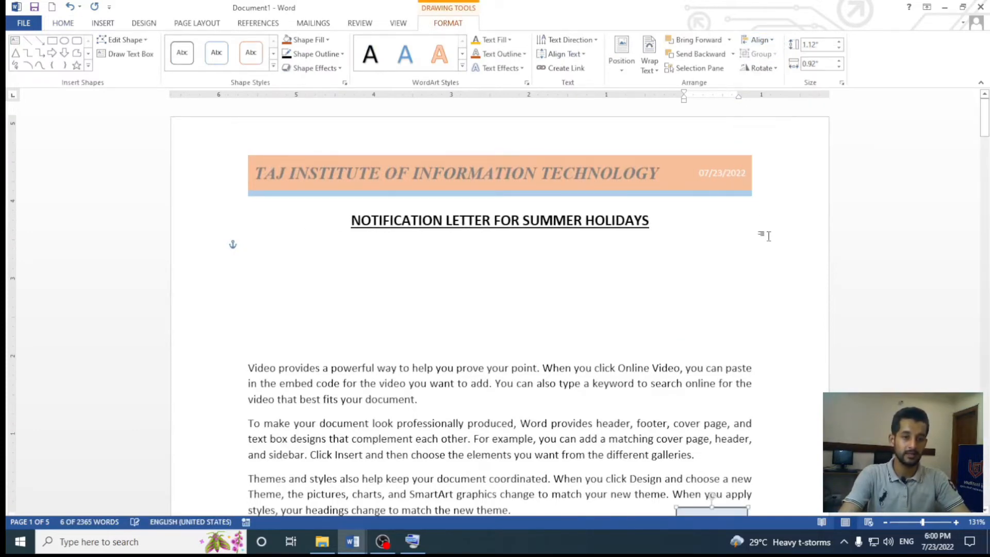
{"action": "scroll", "coordinate": [768, 235], "scroll_direction": "down", "scroll_amount": 7}
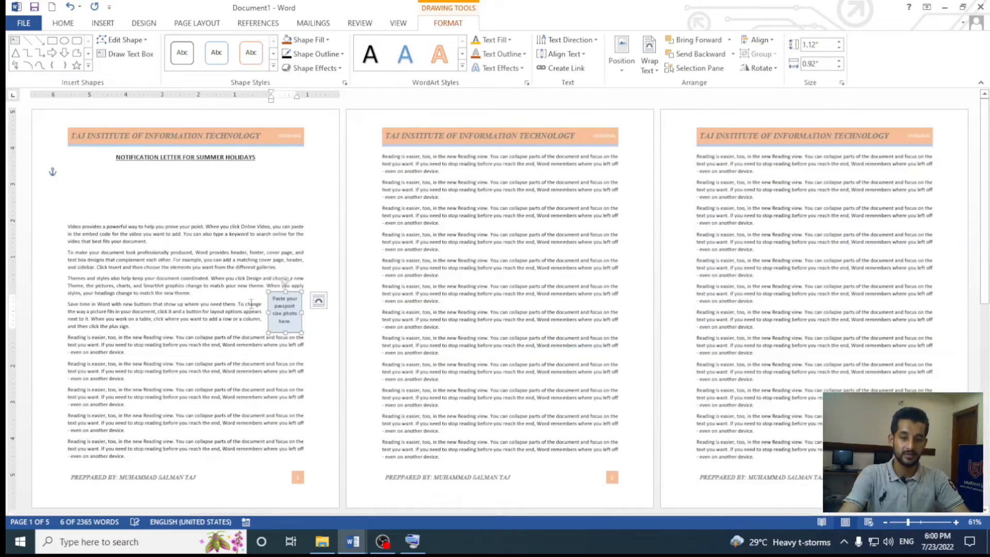
Apply Align Bottom to the passport photo box, with Align to Margin as the alignment reference
{"action": "left_click", "coordinate": [757, 39]}
{"action": "left_click", "coordinate": [770, 130]}
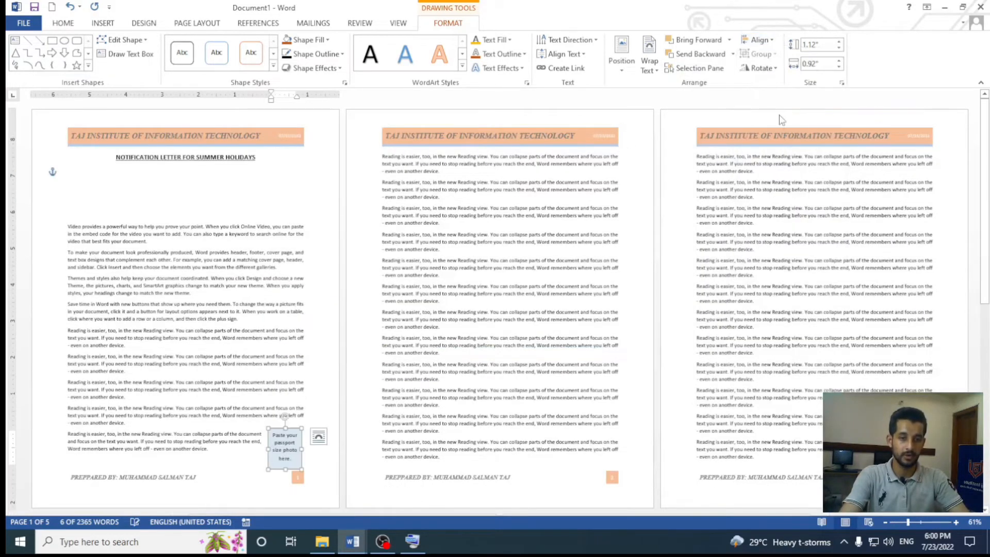
{"action": "left_click", "coordinate": [757, 39]}
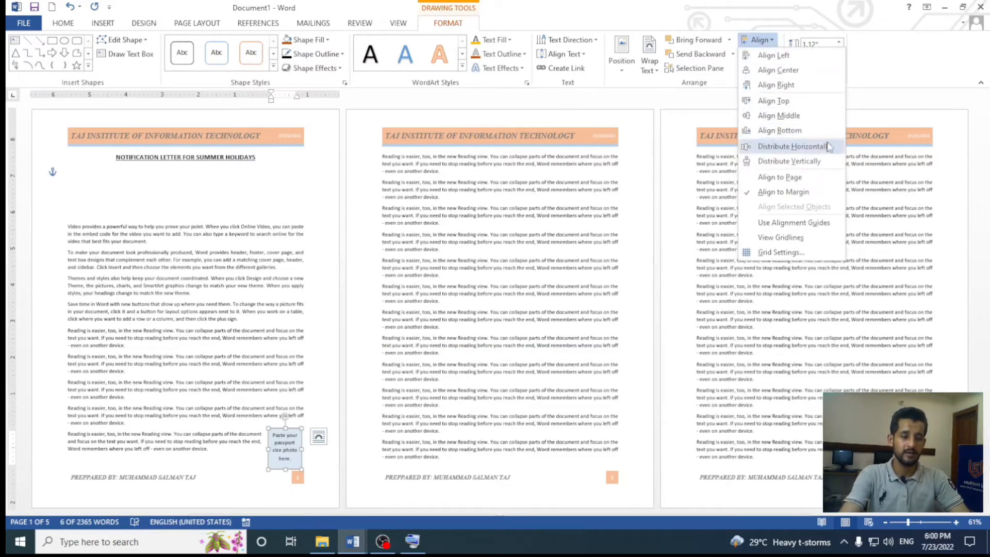
{"action": "left_click", "coordinate": [805, 194]}
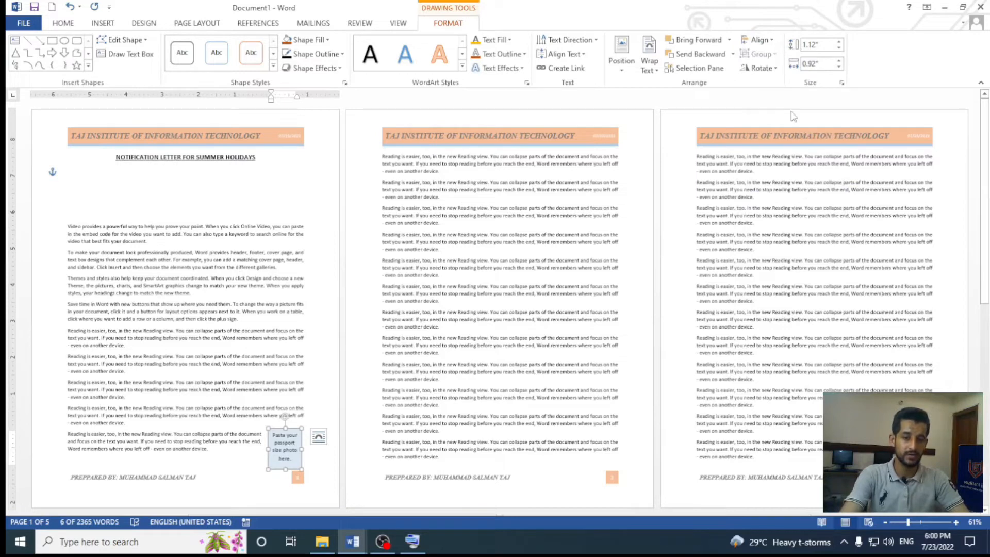
Show the document gridlines, check their setting among the view options, and hide them again
{"action": "left_click", "coordinate": [759, 40]}
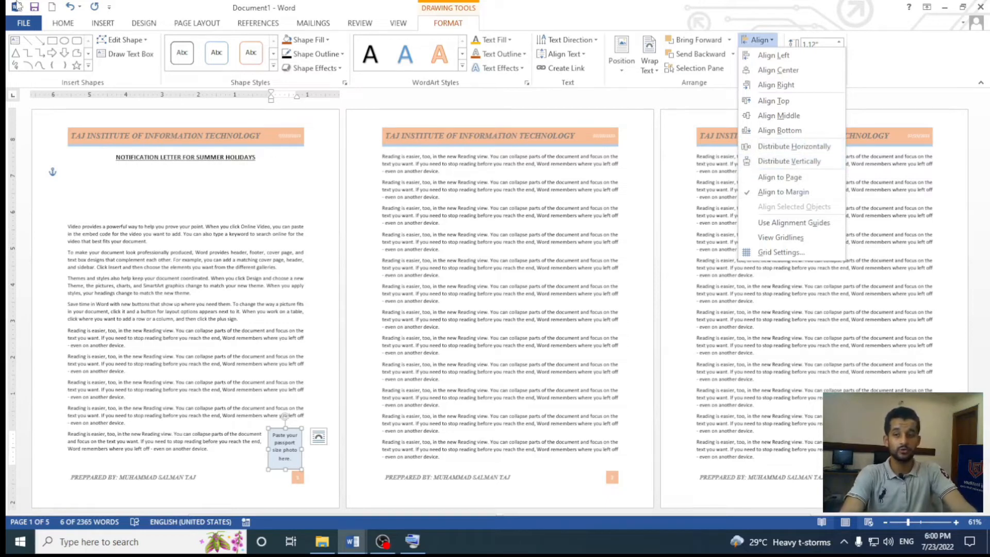
{"action": "left_click", "coordinate": [777, 239]}
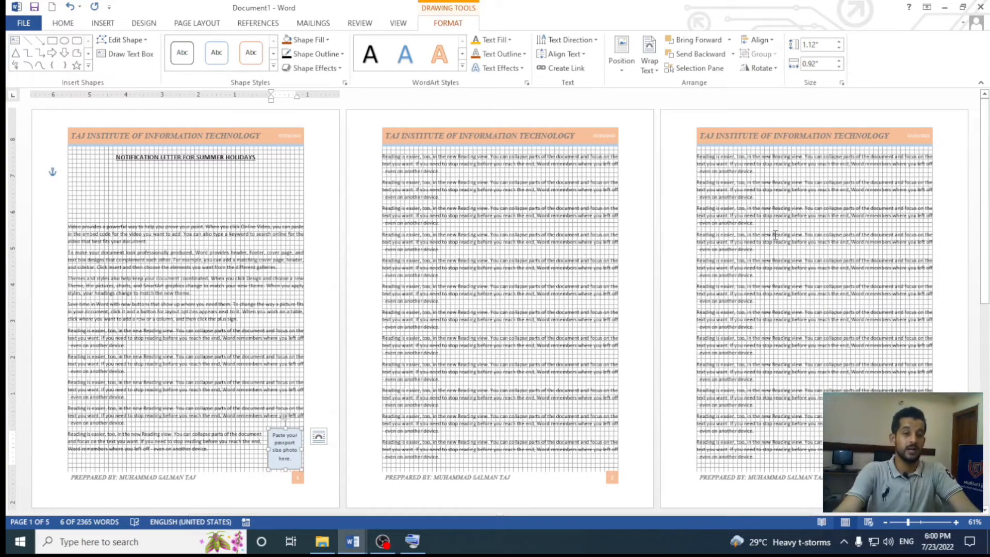
{"action": "left_click", "coordinate": [202, 24]}
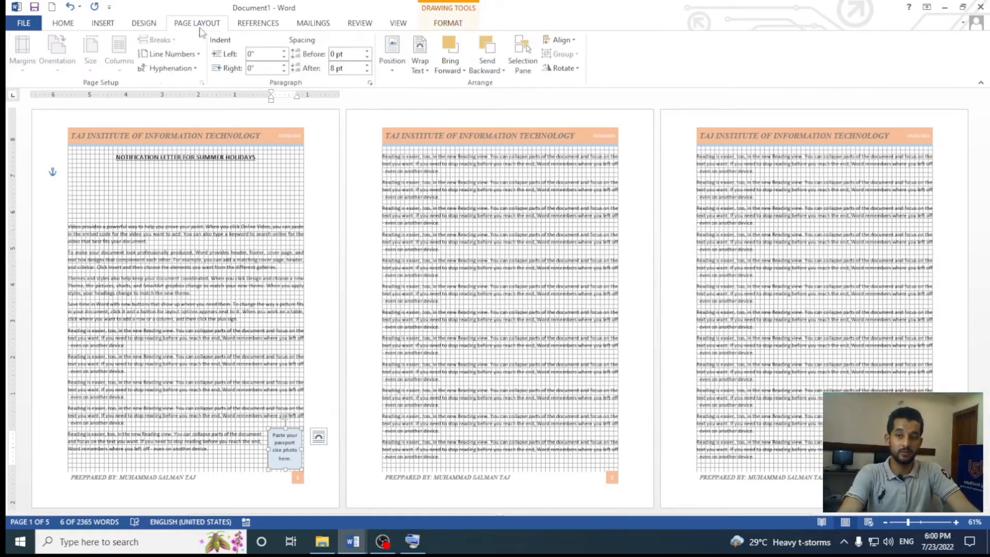
{"action": "left_click", "coordinate": [397, 24]}
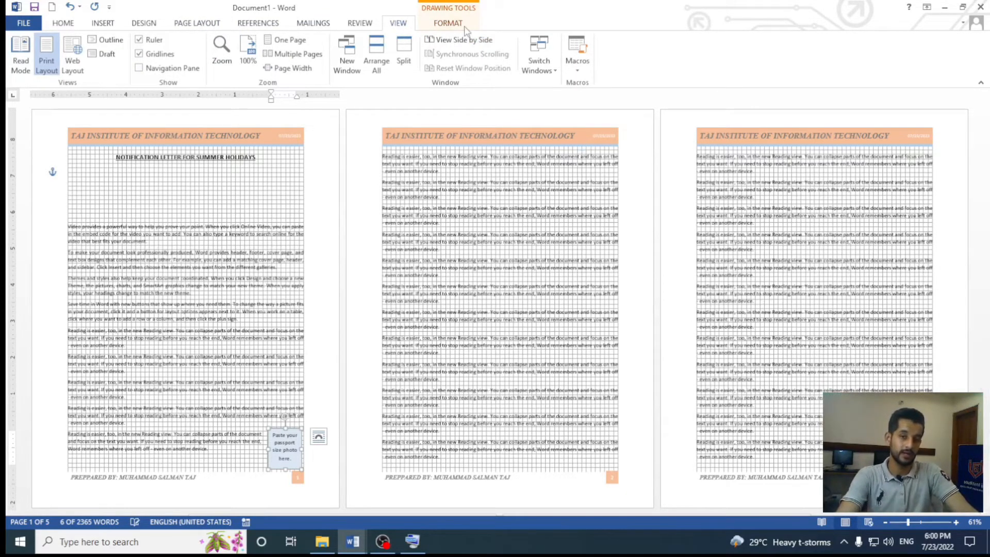
{"action": "left_click", "coordinate": [448, 23]}
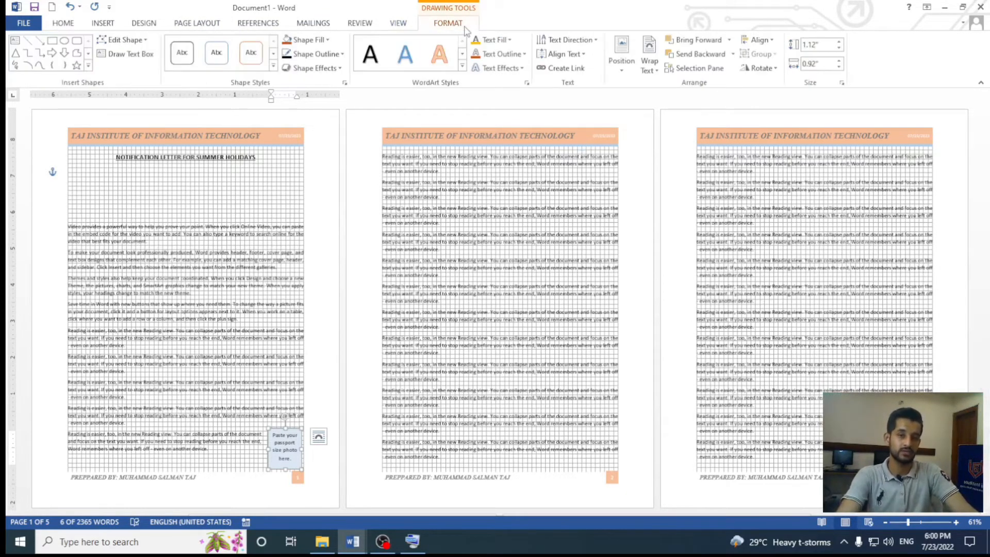
{"action": "left_click", "coordinate": [760, 39]}
{"action": "left_click", "coordinate": [784, 237]}
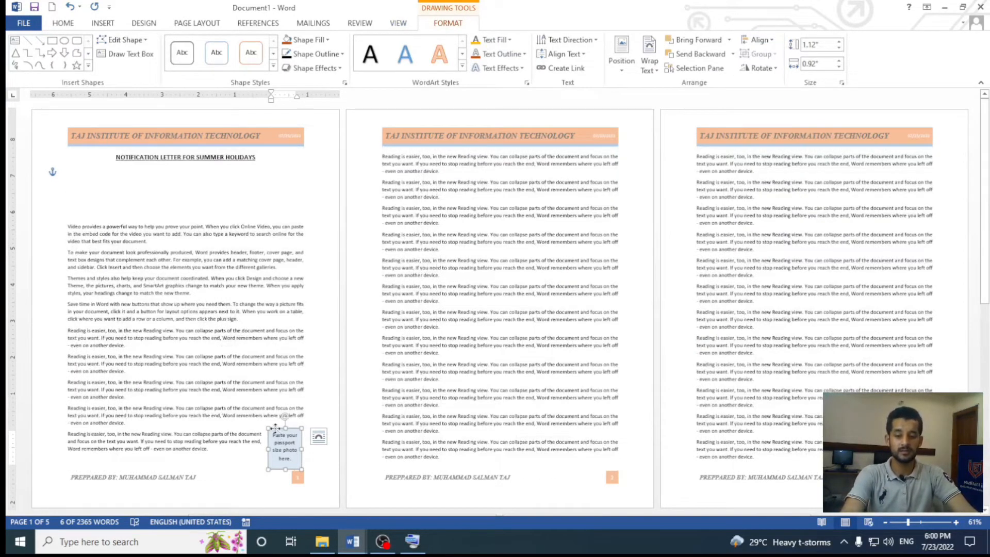
Move the passport photo box back up under the letter's heading at the right margin
{"action": "left_click_drag", "start_coordinate": [275, 426], "coordinate": [271, 171]}
{"action": "left_click", "coordinate": [246, 284]}
{"action": "scroll", "coordinate": [246, 284], "scroll_direction": "up", "scroll_amount": 3}
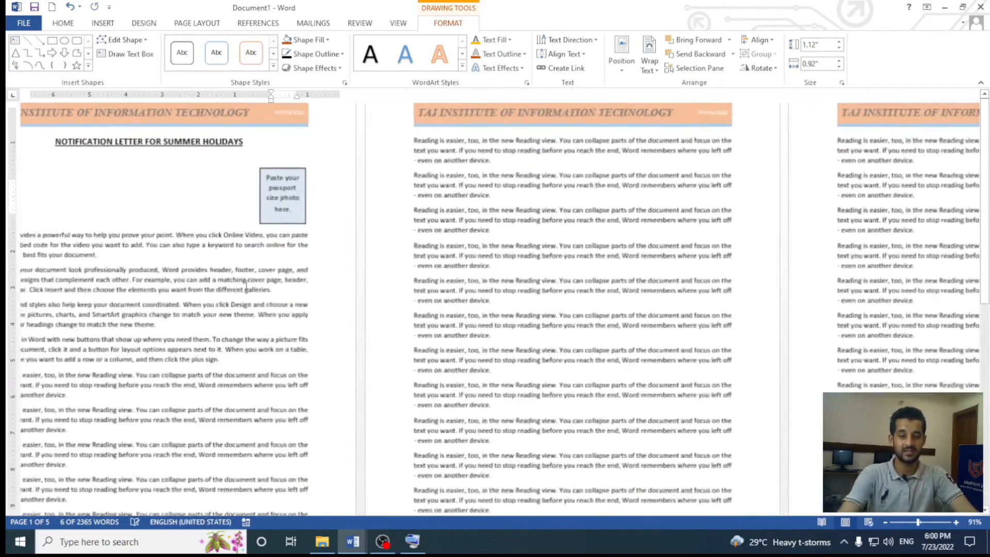
{"action": "scroll", "coordinate": [246, 284], "scroll_direction": "up", "scroll_amount": 4}
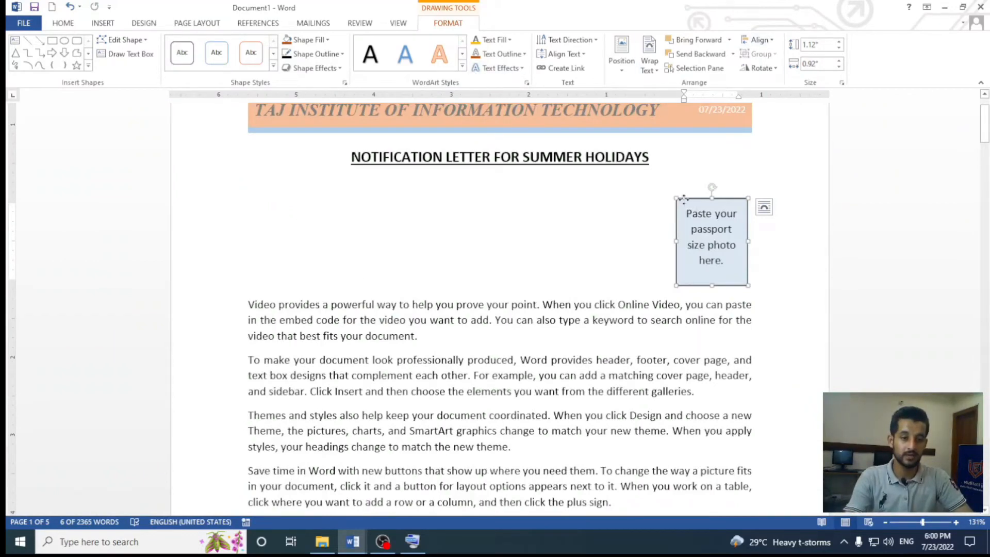
Duplicate the passport photo box and place the copy level with the original at the page's left margin
{"action": "left_click_drag", "start_coordinate": [683, 199], "coordinate": [612, 200]}
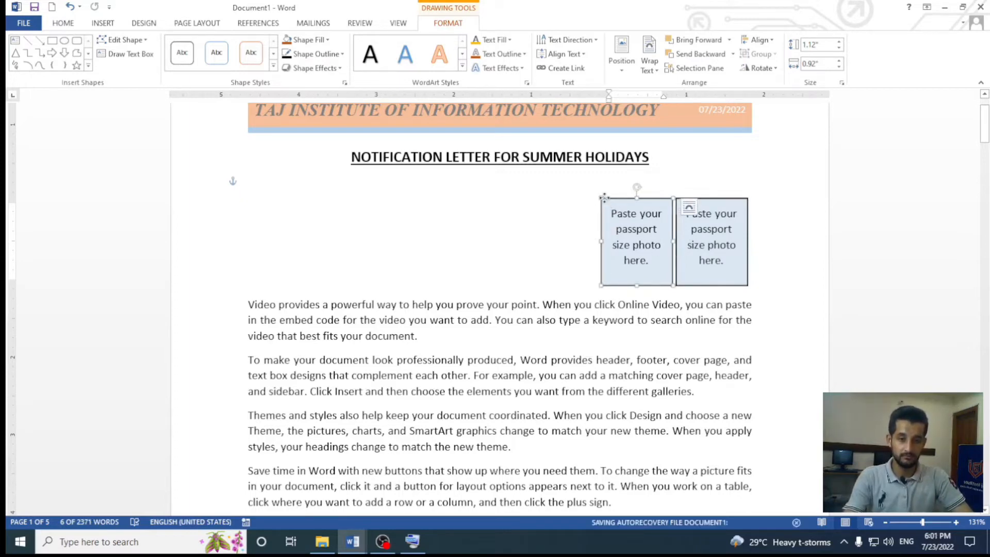
{"action": "left_click_drag", "start_coordinate": [605, 205], "coordinate": [239, 196]}
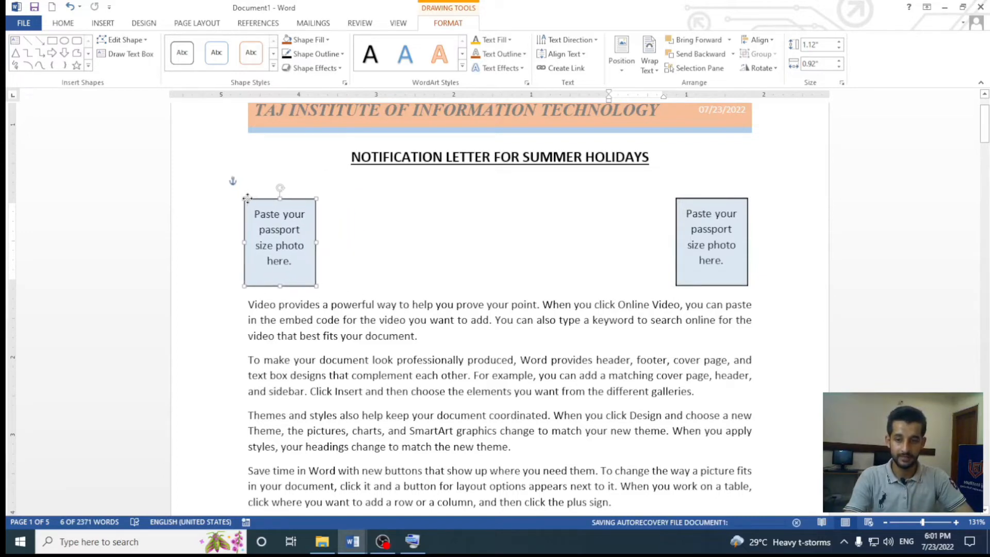
{"action": "left_click", "coordinate": [679, 205]}
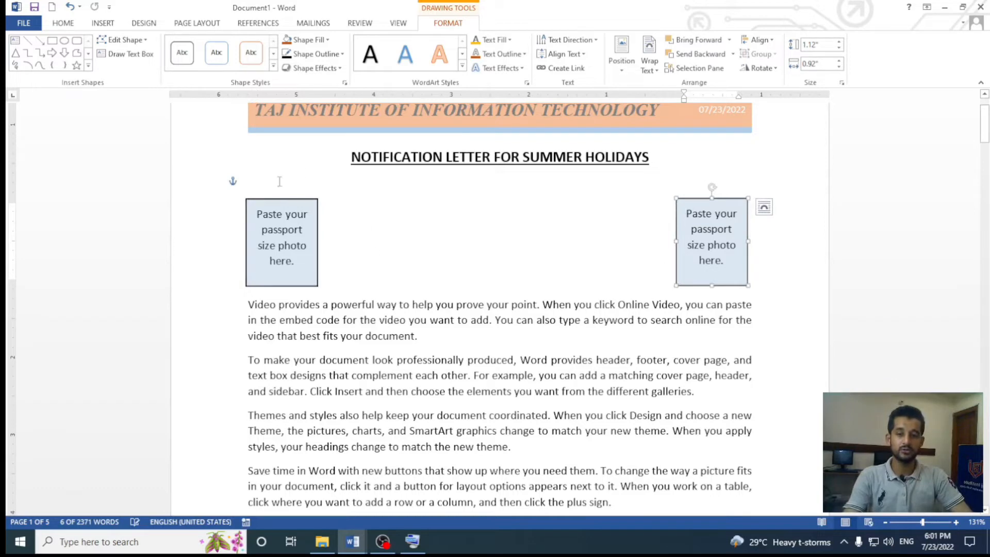
Move the left box up beside the heading and the right box toward the page's centre, and undo both moves
{"action": "left_click_drag", "start_coordinate": [308, 204], "coordinate": [308, 160]}
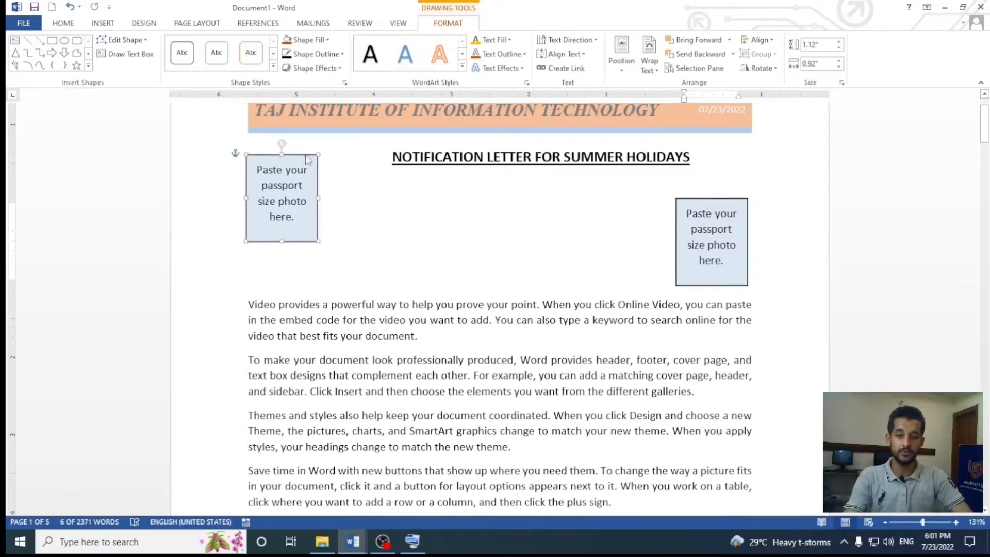
{"action": "left_click_drag", "start_coordinate": [678, 204], "coordinate": [539, 218]}
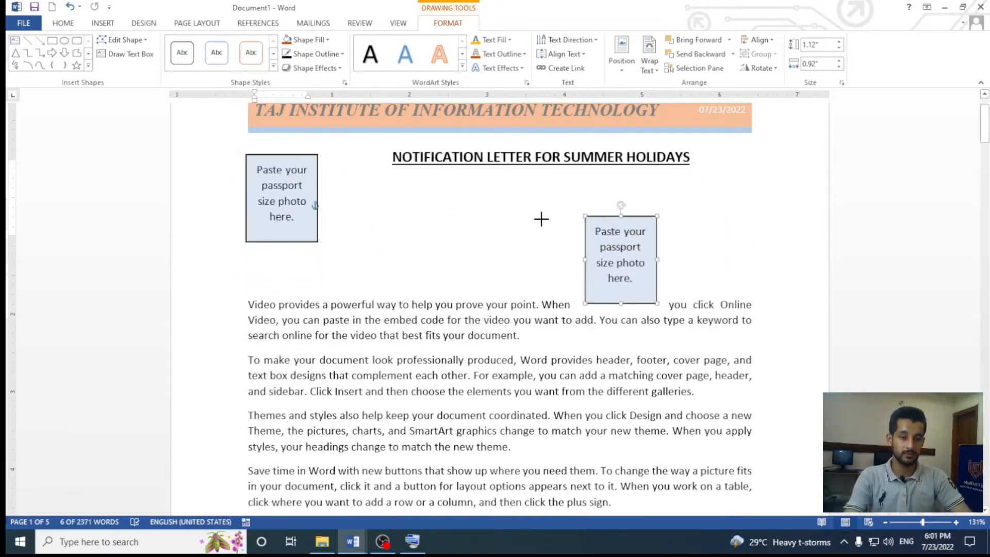
{"action": "key", "text": "ctrl+z"}
{"action": "key", "text": "ctrl+z"}
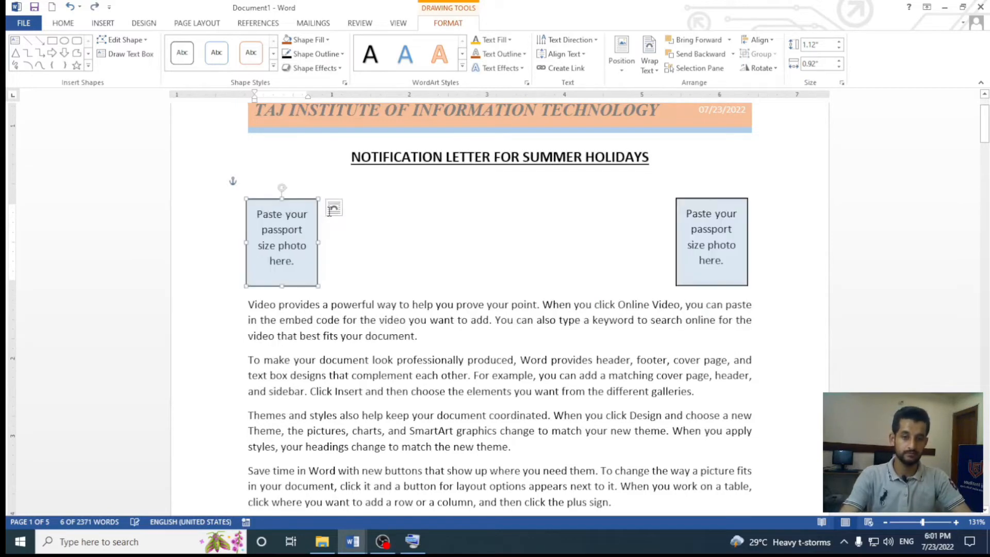
Select both passport photo boxes and group them into a single object
{"action": "left_click", "coordinate": [581, 222]}
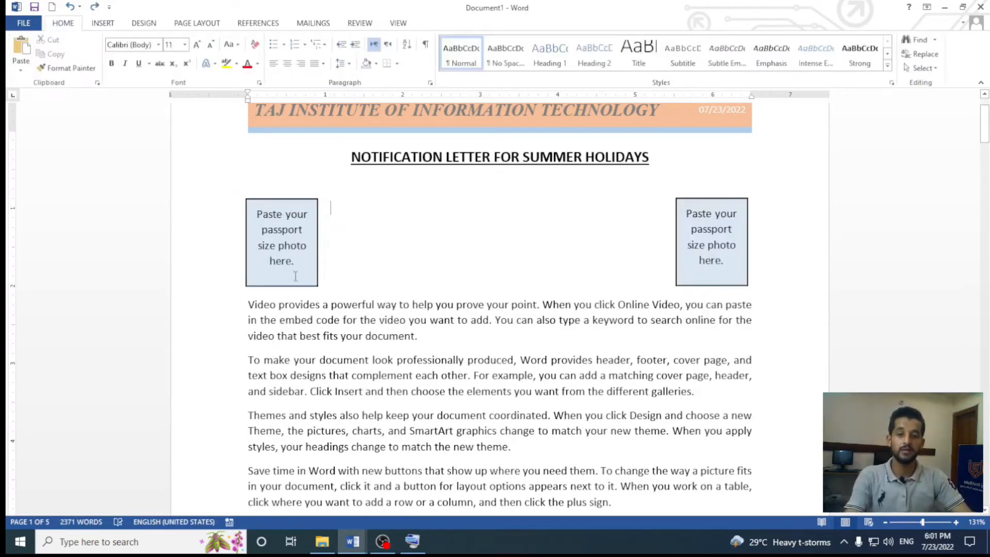
{"action": "left_click", "coordinate": [317, 239]}
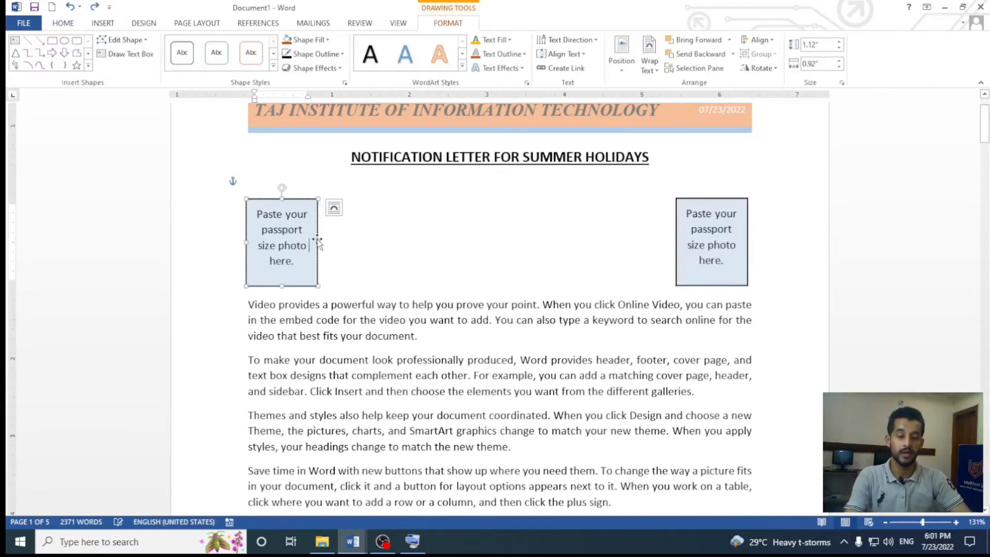
{"action": "left_click", "coordinate": [334, 212]}
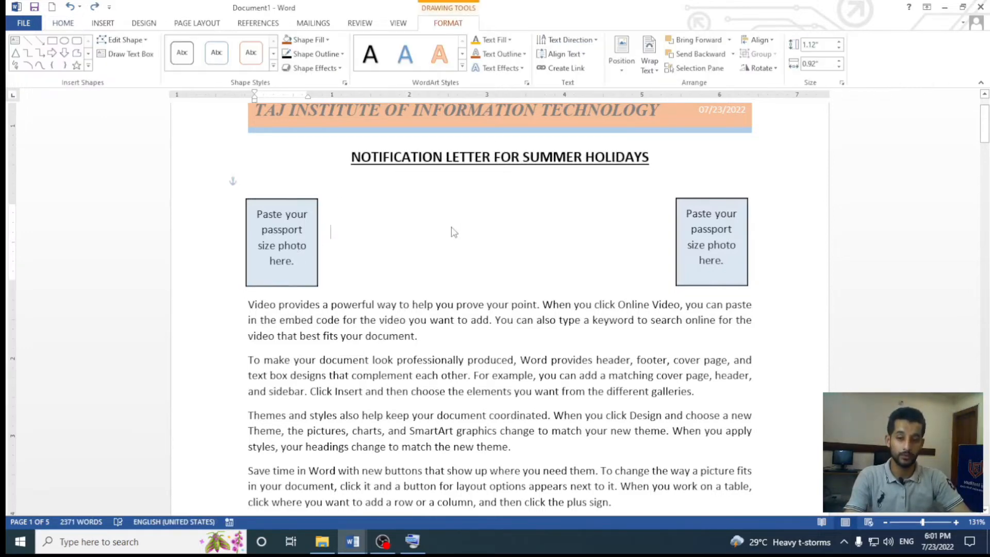
{"action": "left_click", "coordinate": [318, 206]}
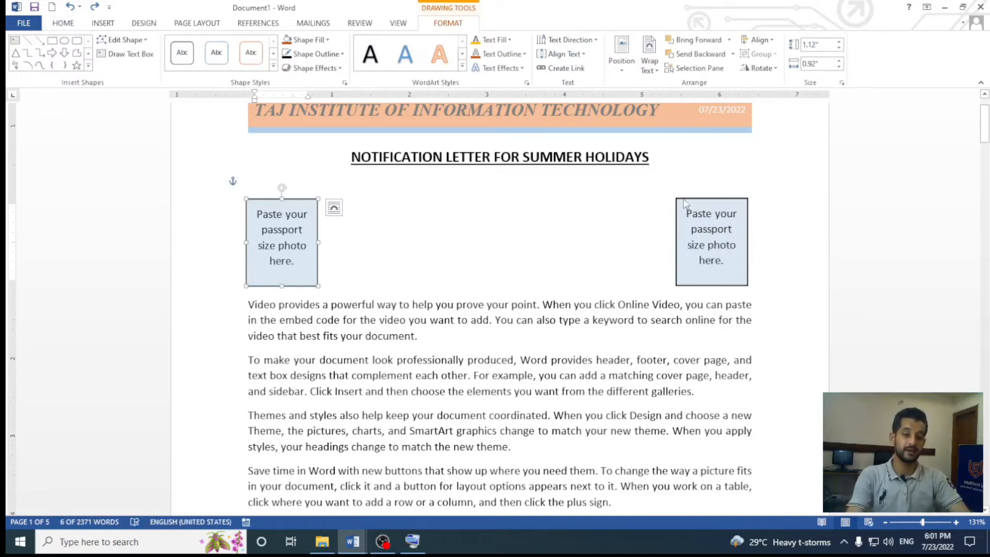
{"action": "left_click", "coordinate": [683, 201], "text": "shift"}
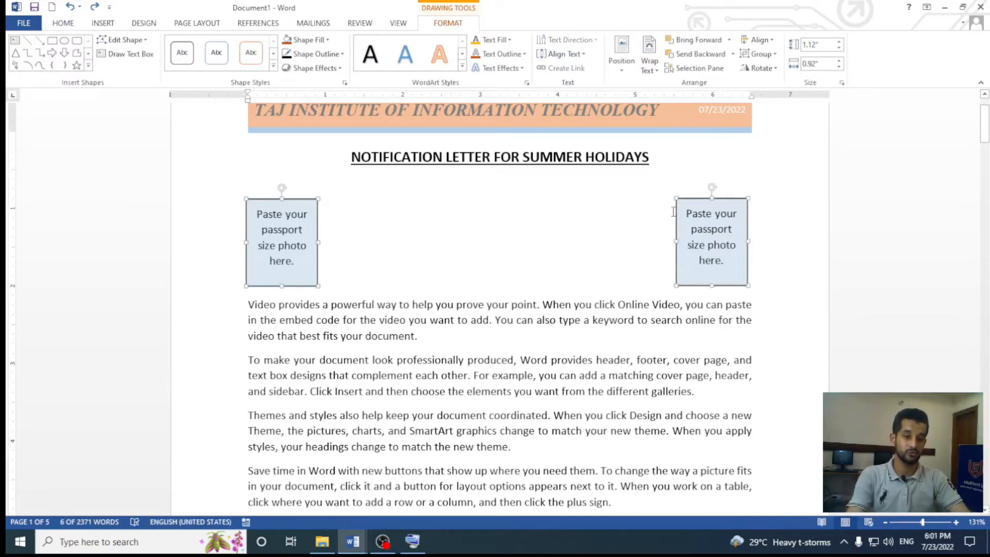
{"action": "left_click", "coordinate": [774, 54]}
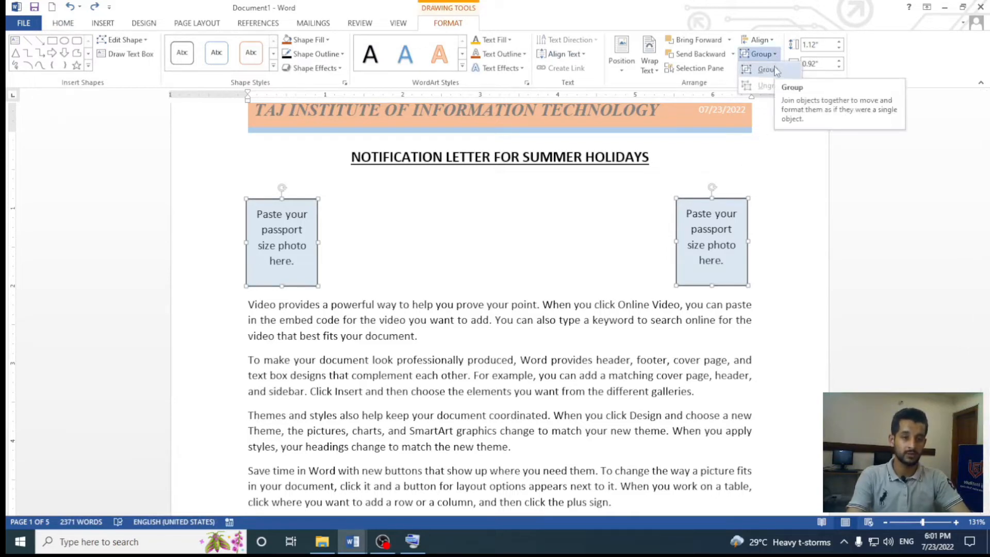
{"action": "left_click", "coordinate": [768, 70]}
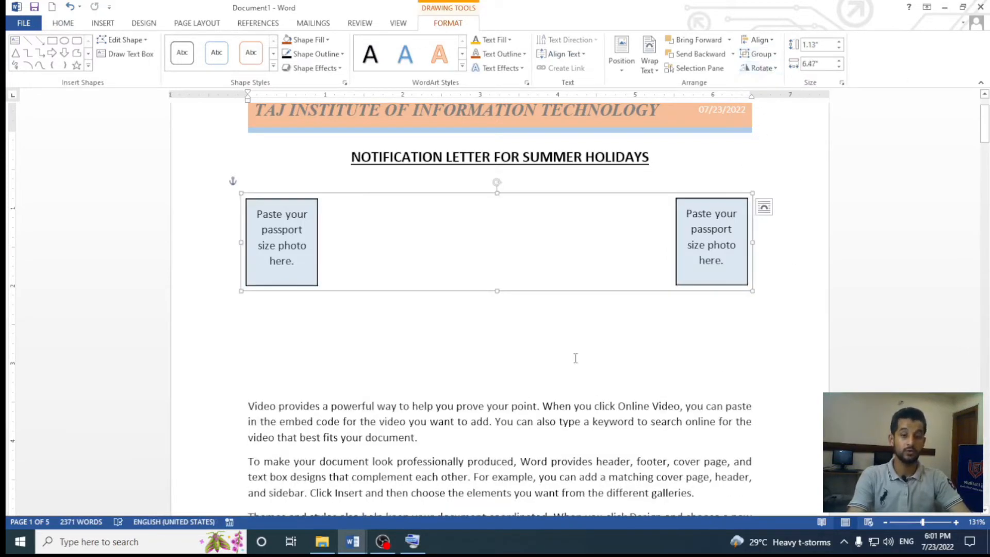
Move the grouped photo boxes slightly up and to the left, and ungroup them
{"action": "mouse_move", "coordinate": [515, 292]}
{"action": "left_mouse_down"}
{"action": "mouse_move", "coordinate": [505, 386]}
{"action": "mouse_move", "coordinate": [506, 287]}
{"action": "left_mouse_up"}
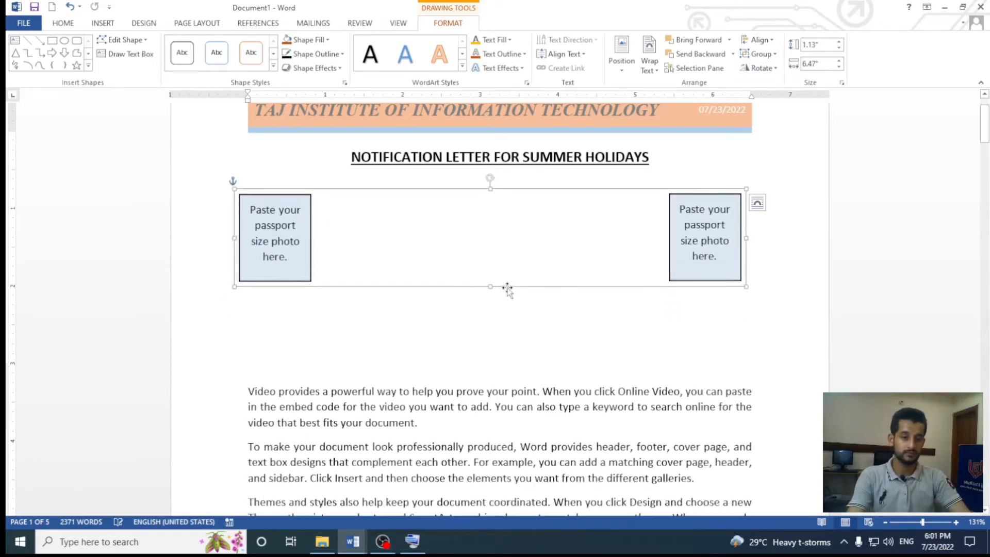
{"action": "left_click", "coordinate": [761, 54]}
{"action": "left_click", "coordinate": [756, 89]}
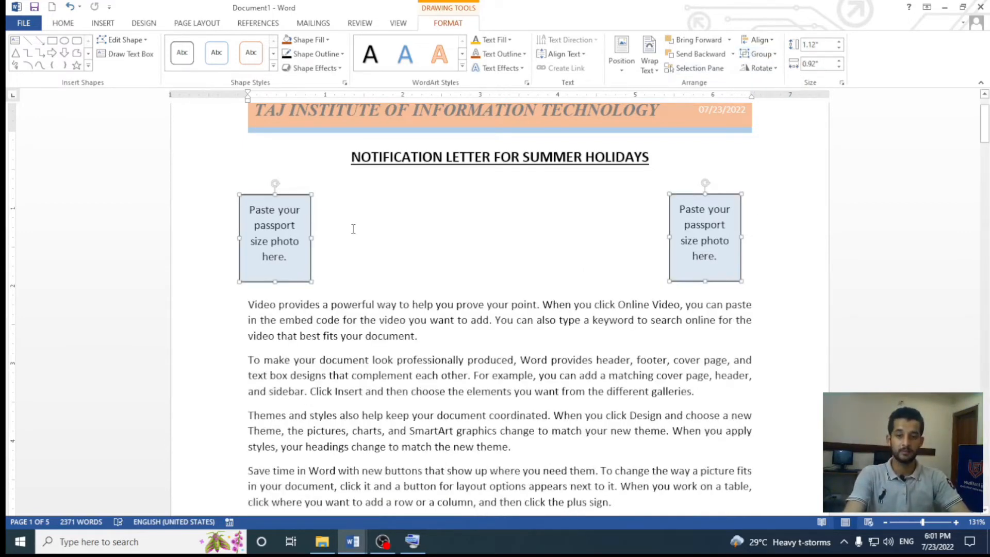
Delete the left passport photo box and select the remaining one at the right margin
{"action": "left_click", "coordinate": [353, 229]}
{"action": "left_click", "coordinate": [298, 195]}
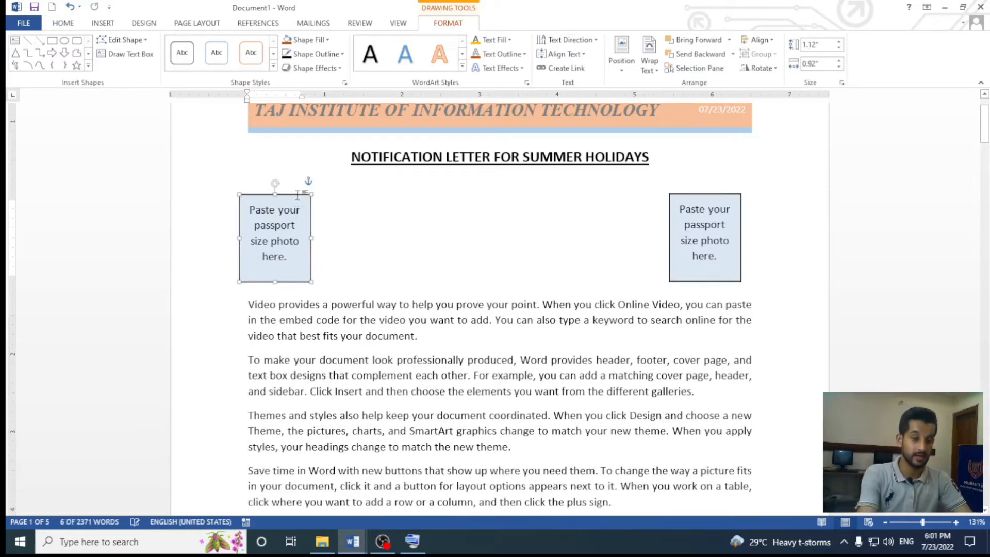
{"action": "key", "text": "Delete"}
{"action": "double_click", "coordinate": [696, 201]}
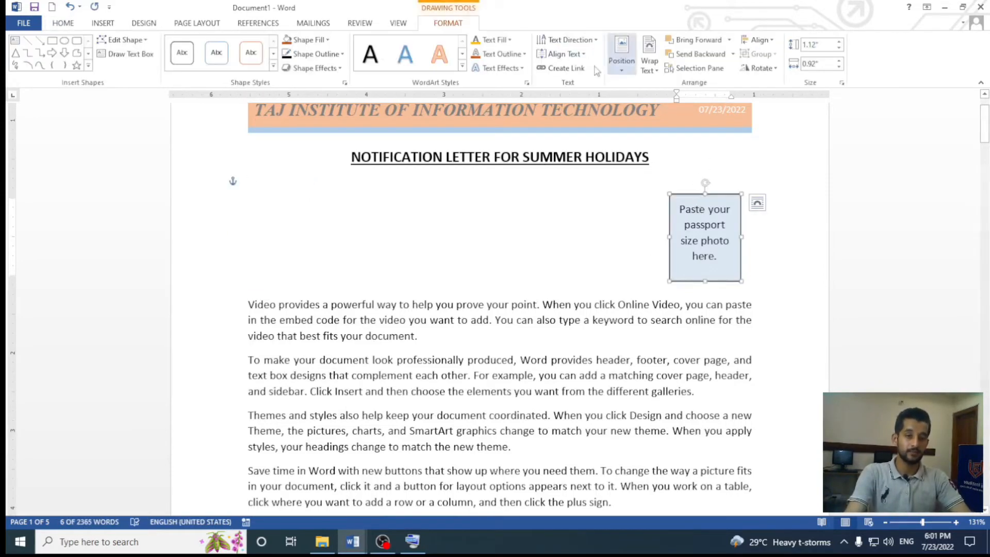
Apply Flip Vertical and Flip Horizontal to the passport photo box, and flip it vertically once more
{"action": "left_click", "coordinate": [773, 72]}
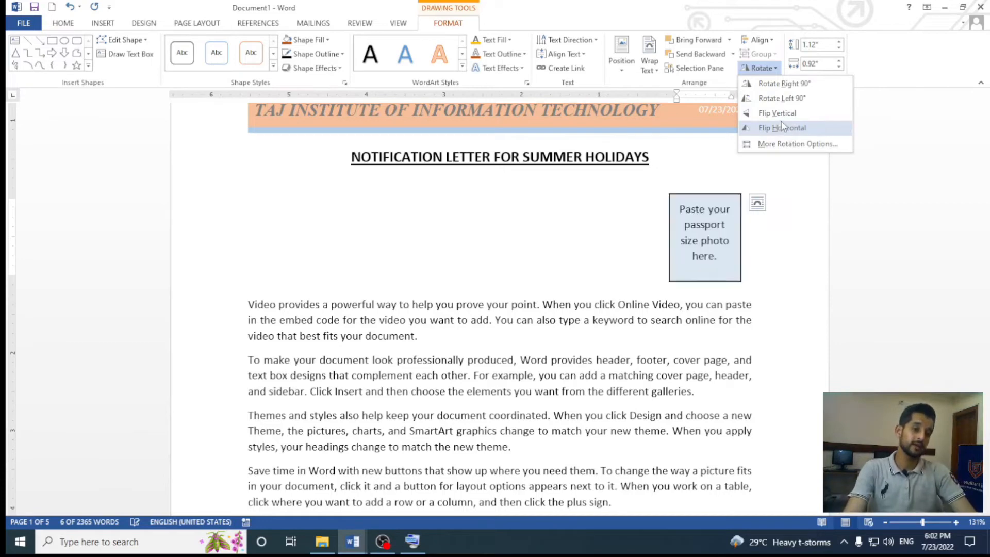
{"action": "left_click", "coordinate": [777, 113]}
{"action": "left_click", "coordinate": [761, 67]}
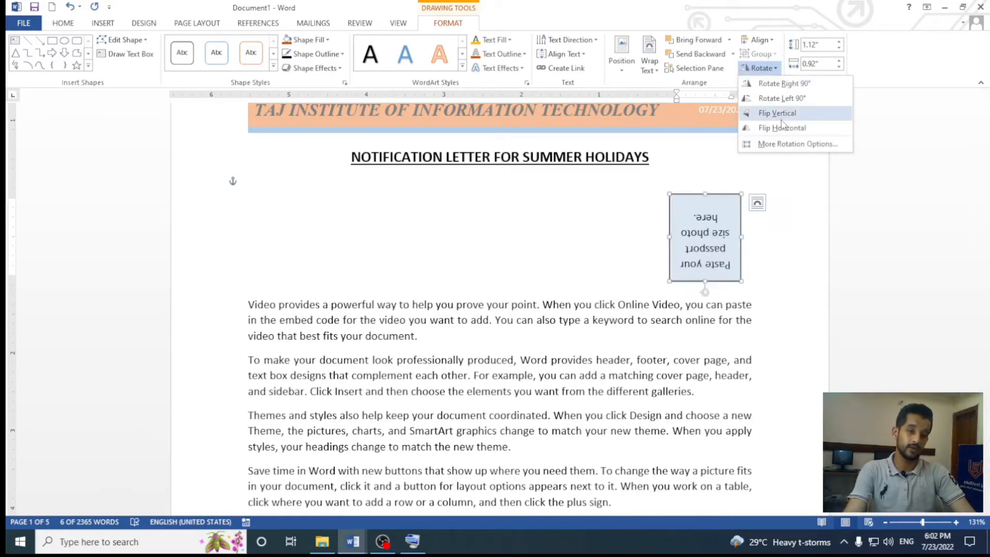
{"action": "left_click", "coordinate": [783, 129]}
{"action": "left_click", "coordinate": [757, 68]}
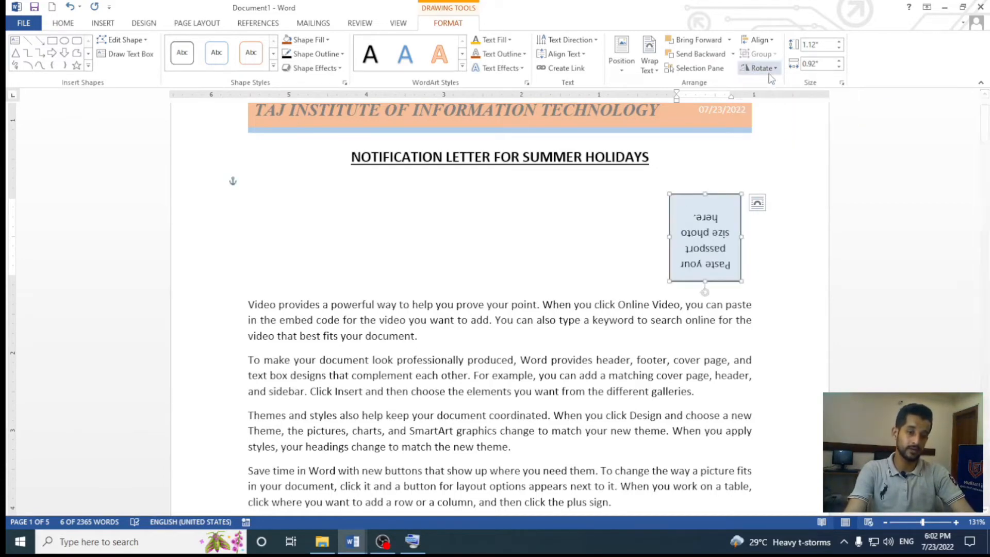
{"action": "left_click", "coordinate": [776, 117]}
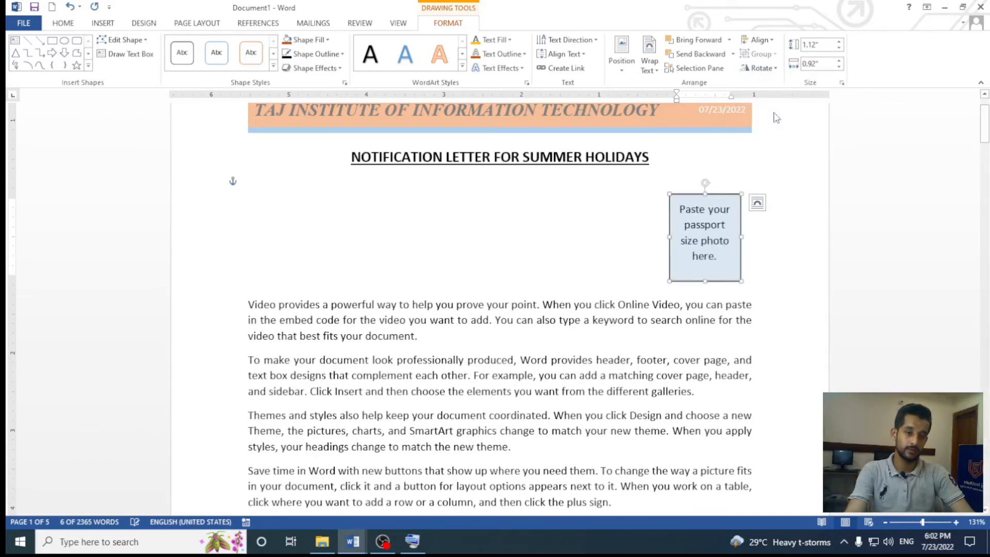
Preview the Rotate Right 90° option on the passport photo box
{"action": "left_click", "coordinate": [766, 69]}
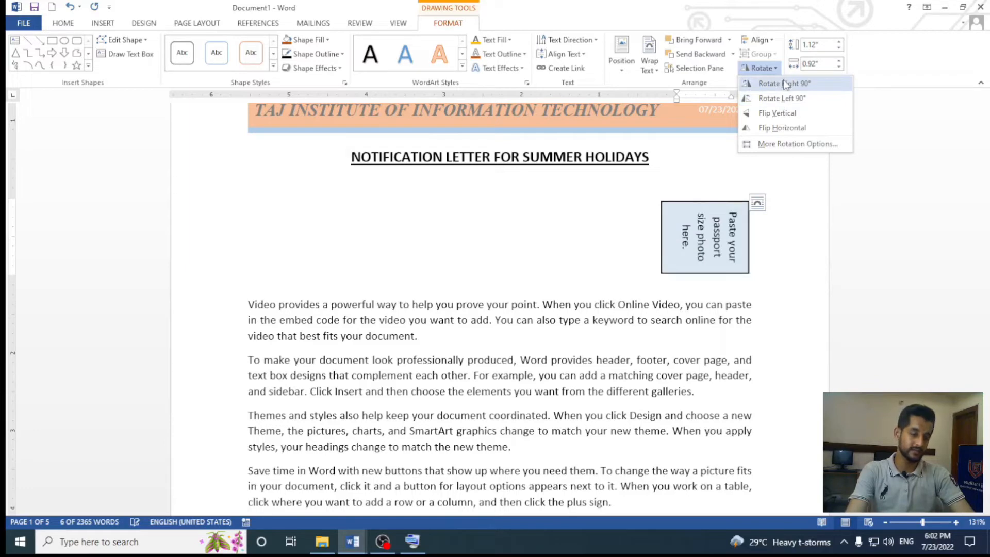
Try rotating the passport photo text box freely by about 80 degrees clockwise, and undo the rotation
{"action": "left_click", "coordinate": [706, 183]}
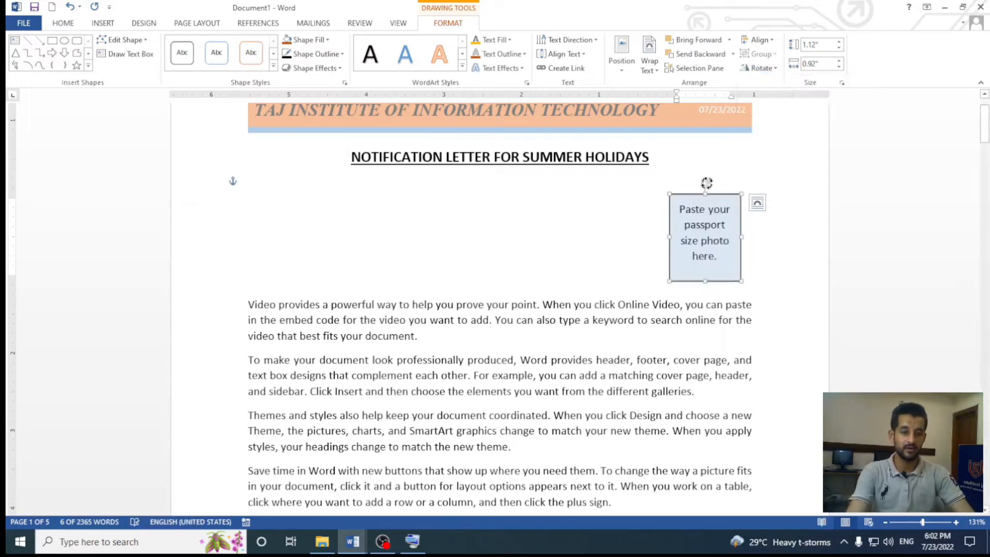
{"action": "left_click_drag", "start_coordinate": [706, 183], "coordinate": [745, 233]}
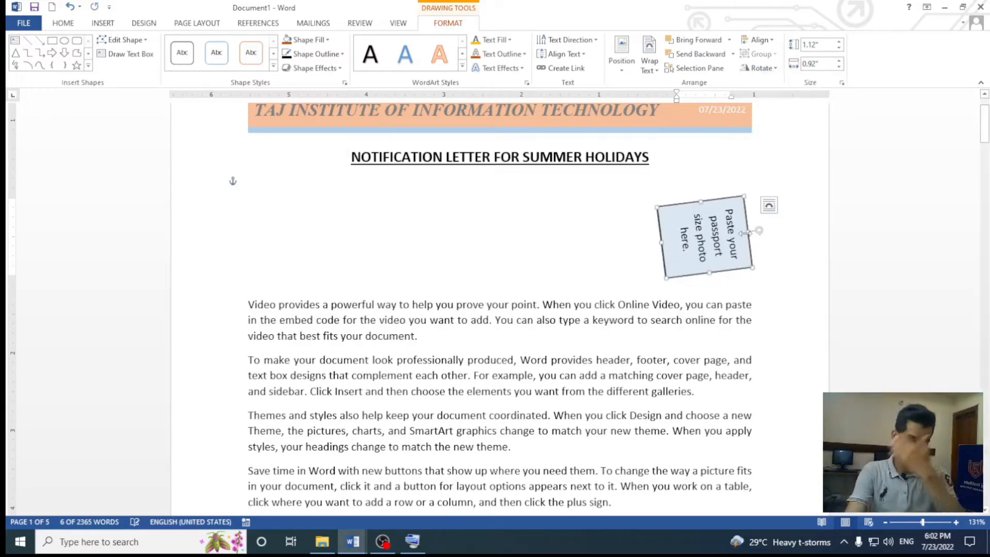
{"action": "key", "text": "ctrl+z"}
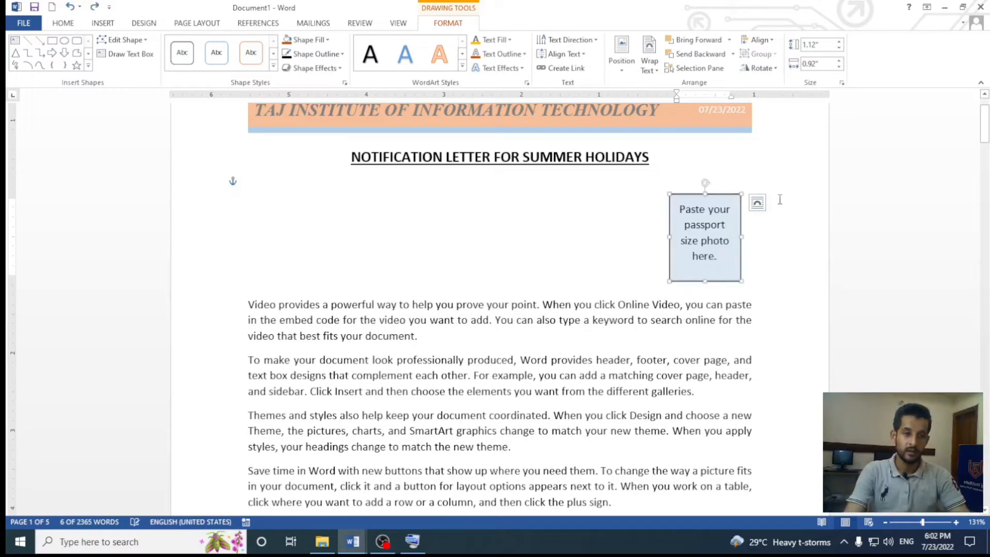
Set the passport photo text box's height to 1.5 inches and its width to 1.4 inches
{"action": "left_click", "coordinate": [840, 41]}
{"action": "left_click", "coordinate": [840, 42]}
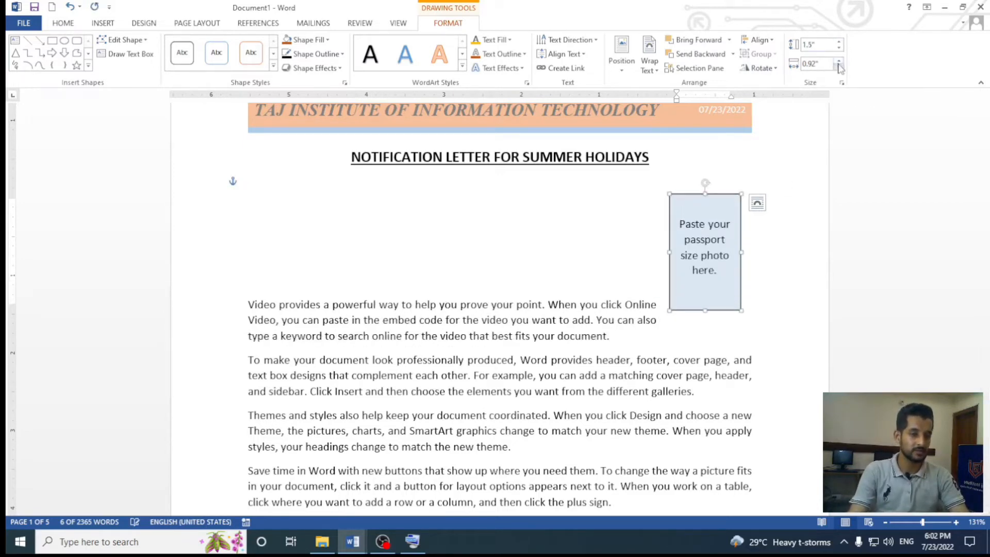
{"action": "left_click", "coordinate": [839, 61]}
{"action": "left_click", "coordinate": [839, 60]}
{"action": "left_click", "coordinate": [839, 61]}
{"action": "left_click", "coordinate": [839, 60]}
{"action": "left_click", "coordinate": [839, 61]}
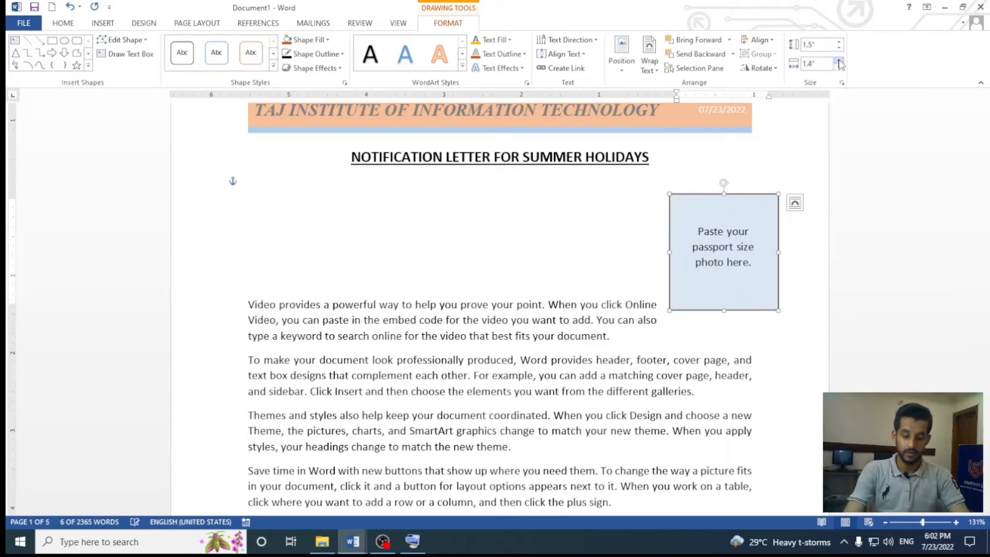
Undo the latest height and width changes of the passport photo text box
{"action": "key", "text": "ctrl+z"}
{"action": "key", "text": "ctrl+z"}
{"action": "key", "text": "ctrl+z"}
Increase the passport photo text box's height to 1.7 inches and its width to 1.6 inches
{"action": "left_click", "coordinate": [838, 42]}
{"action": "left_click", "coordinate": [838, 42]}
{"action": "left_click", "coordinate": [838, 42]}
{"action": "left_click", "coordinate": [839, 42]}
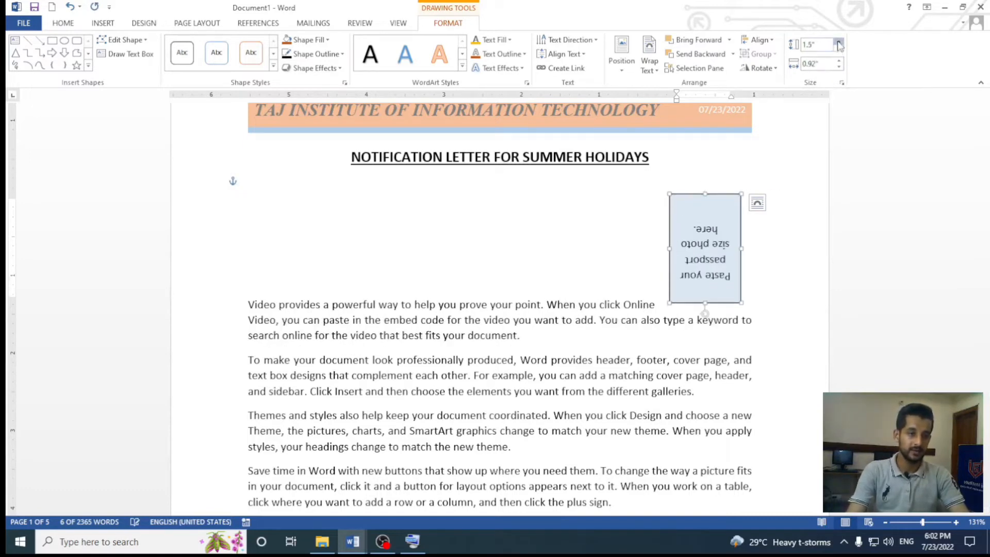
{"action": "left_click", "coordinate": [838, 43]}
{"action": "left_click", "coordinate": [838, 42]}
{"action": "left_click", "coordinate": [839, 61]}
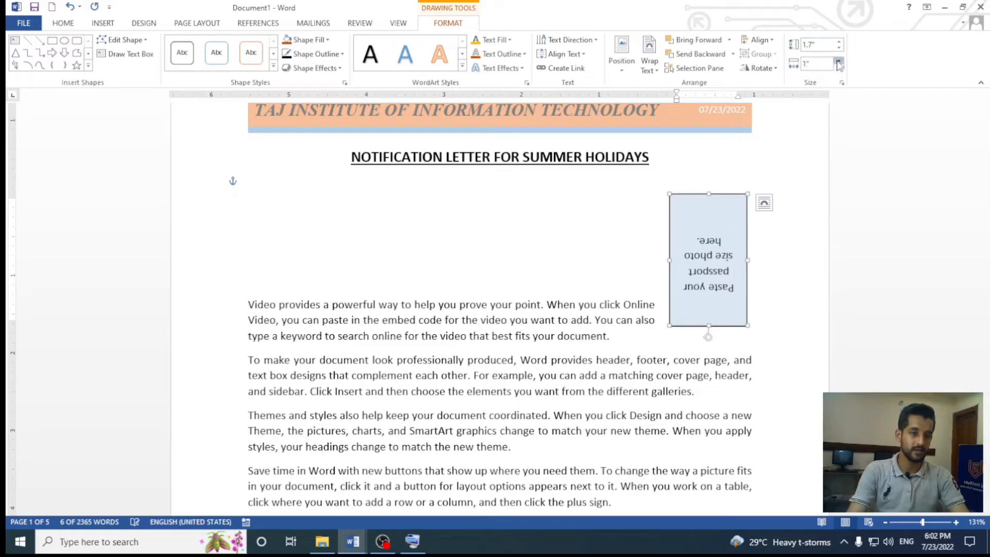
{"action": "left_click", "coordinate": [838, 61]}
{"action": "left_click", "coordinate": [839, 61]}
{"action": "left_click", "coordinate": [839, 60]}
{"action": "left_click", "coordinate": [838, 60]}
{"action": "left_click", "coordinate": [839, 61]}
{"action": "left_click", "coordinate": [839, 61]}
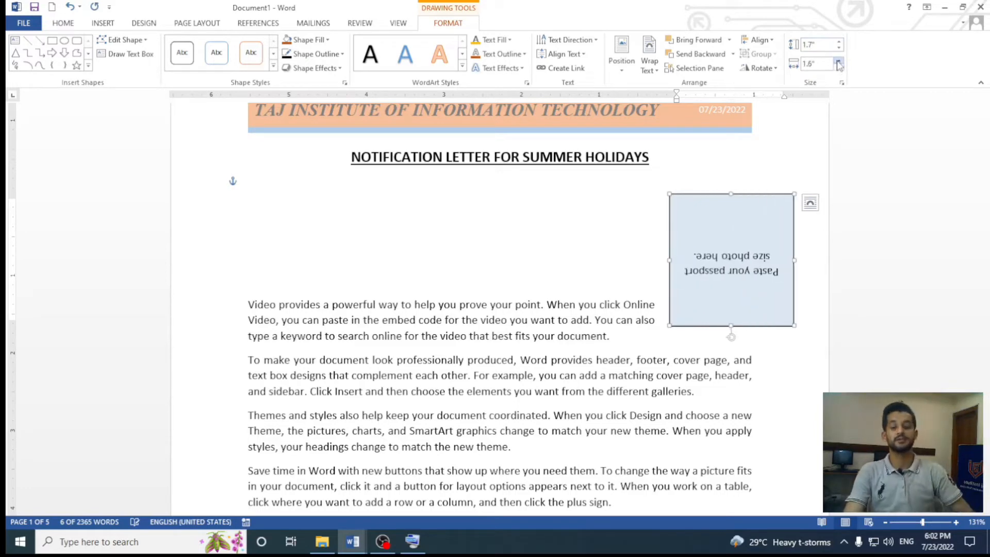
Undo the resizing and flipping of the passport photo text box, and deselect it
{"action": "key", "text": "ctrl+z"}
{"action": "key", "text": "ctrl+z"}
{"action": "key", "text": "ctrl+z"}
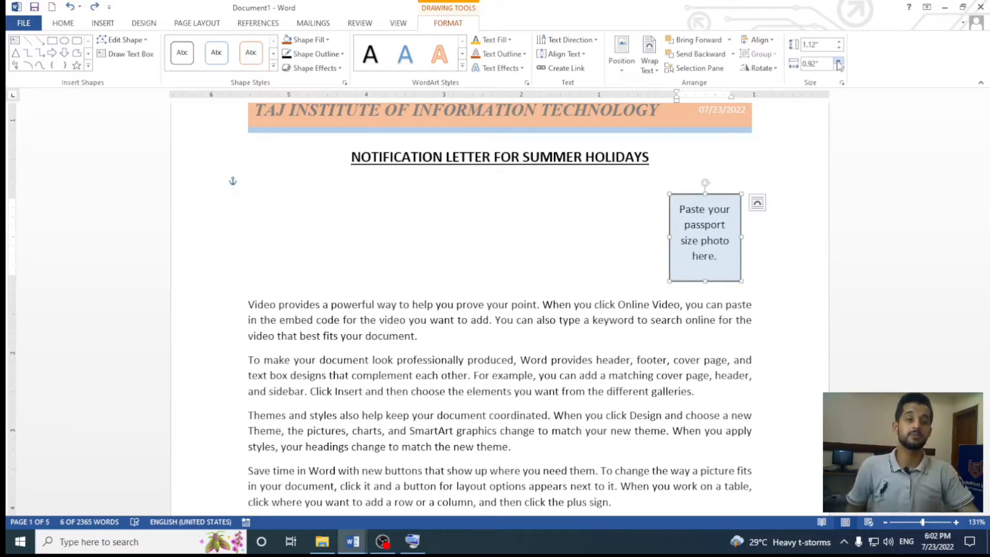
{"action": "left_click_drag", "start_coordinate": [801, 46], "coordinate": [825, 57]}
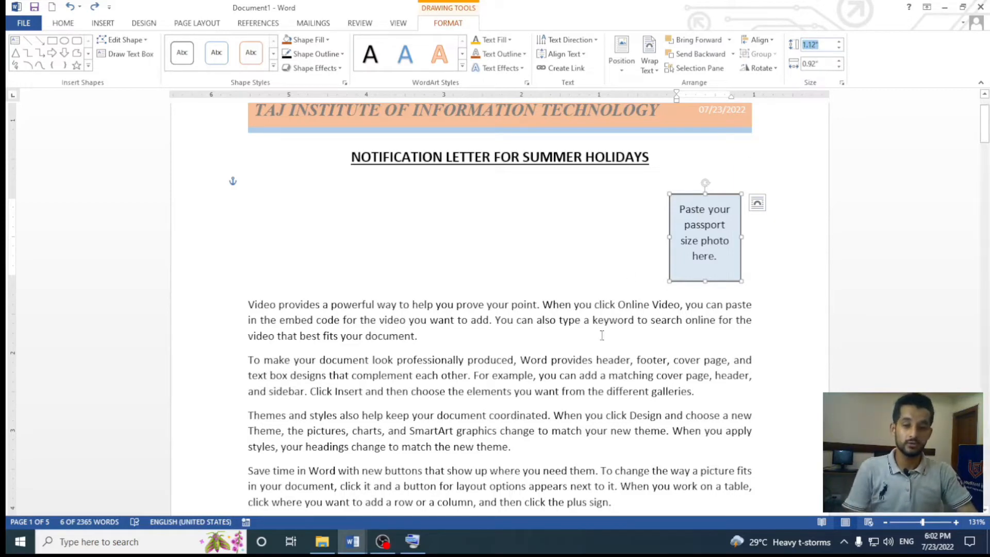
{"action": "left_click", "coordinate": [585, 184]}
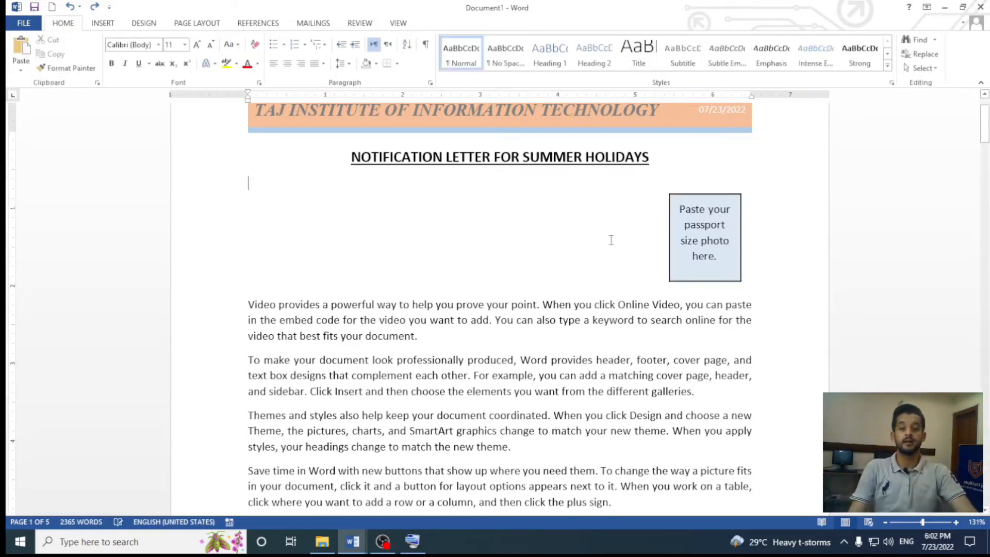
Change the shape of the passport photo text box from a rectangle to a plaque
{"action": "left_click", "coordinate": [694, 199]}
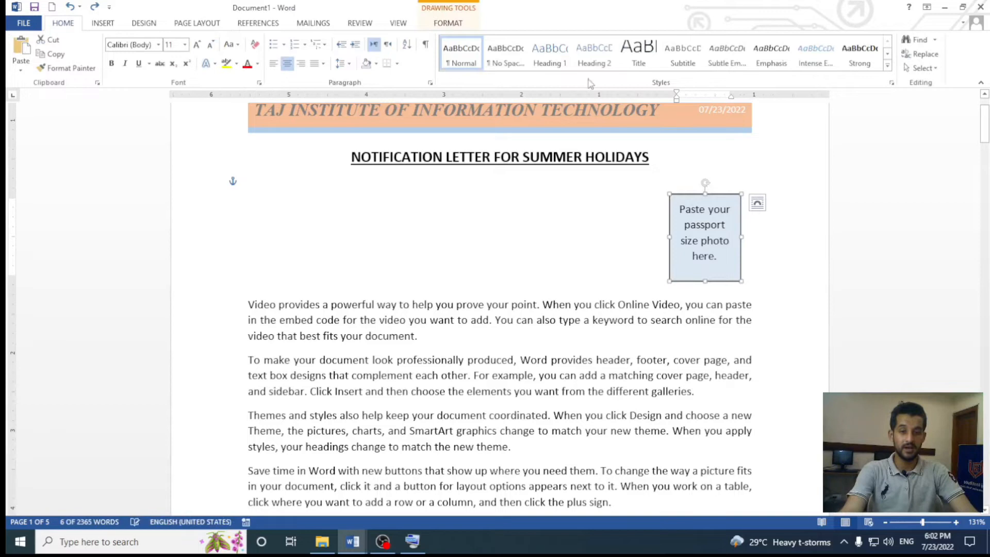
{"action": "left_click", "coordinate": [448, 23]}
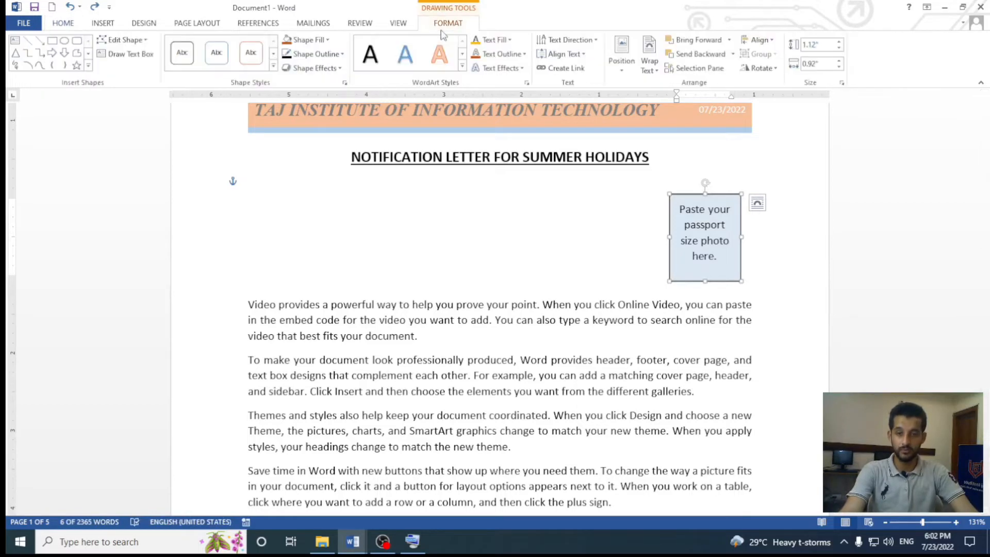
{"action": "left_click", "coordinate": [146, 41]}
{"action": "mouse_move", "coordinate": [147, 55]}
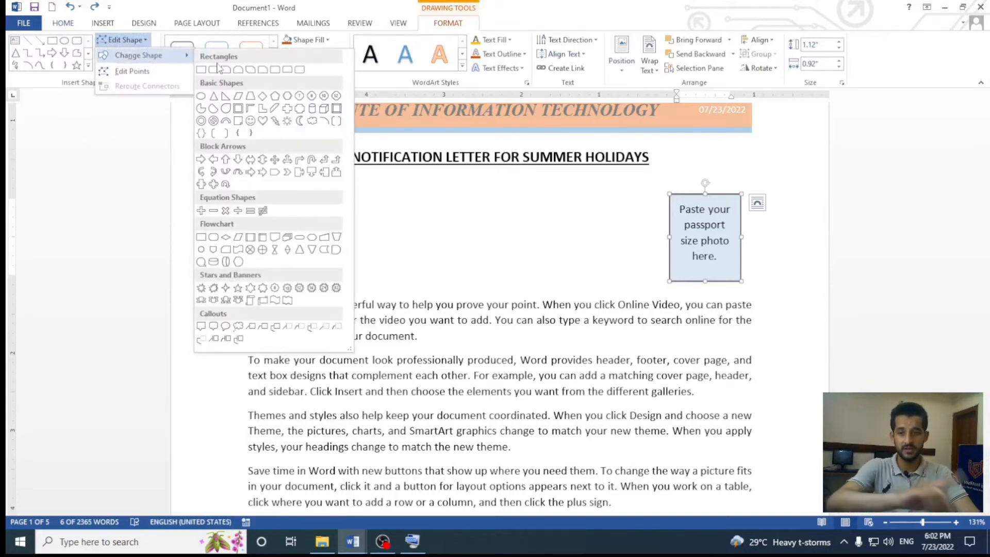
{"action": "left_click", "coordinate": [302, 110]}
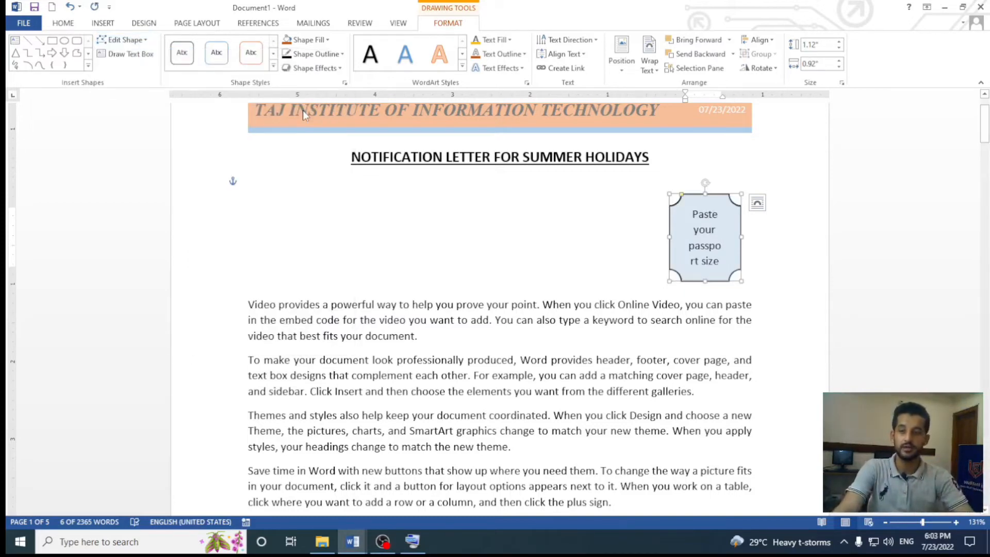
Try the smiley face shape on the passport photo text box, and undo both shape changes
{"action": "left_click", "coordinate": [123, 40]}
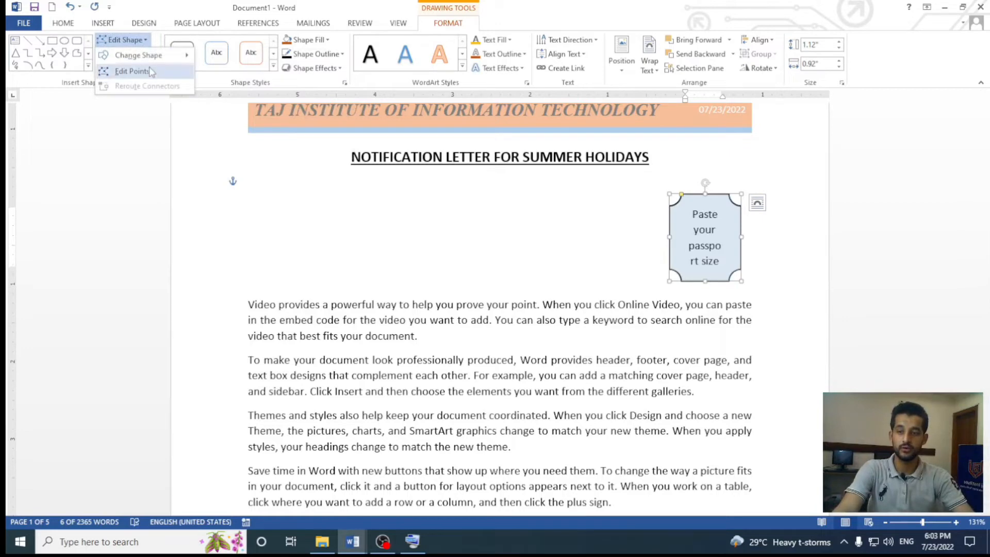
{"action": "mouse_move", "coordinate": [151, 57]}
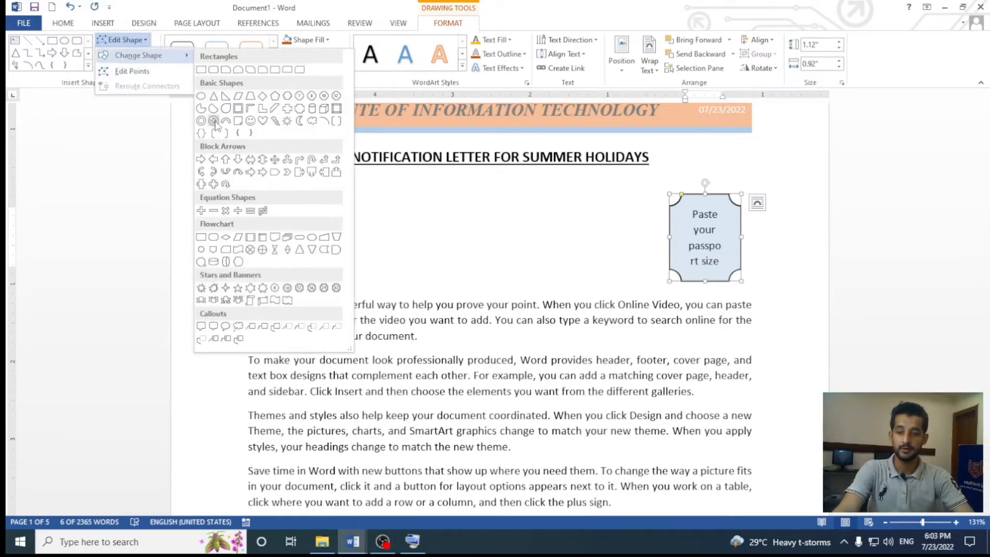
{"action": "left_click", "coordinate": [246, 126]}
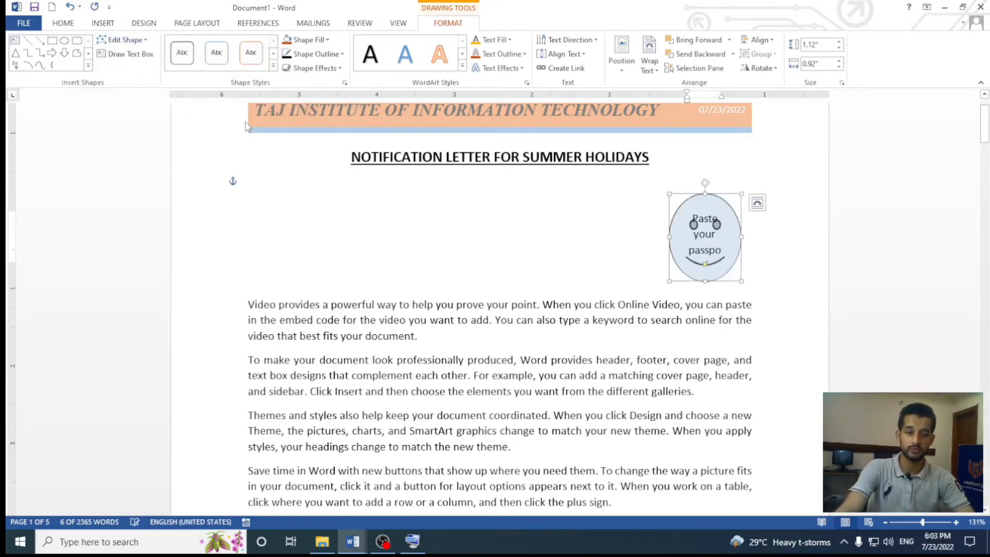
{"action": "key", "text": "ctrl+z"}
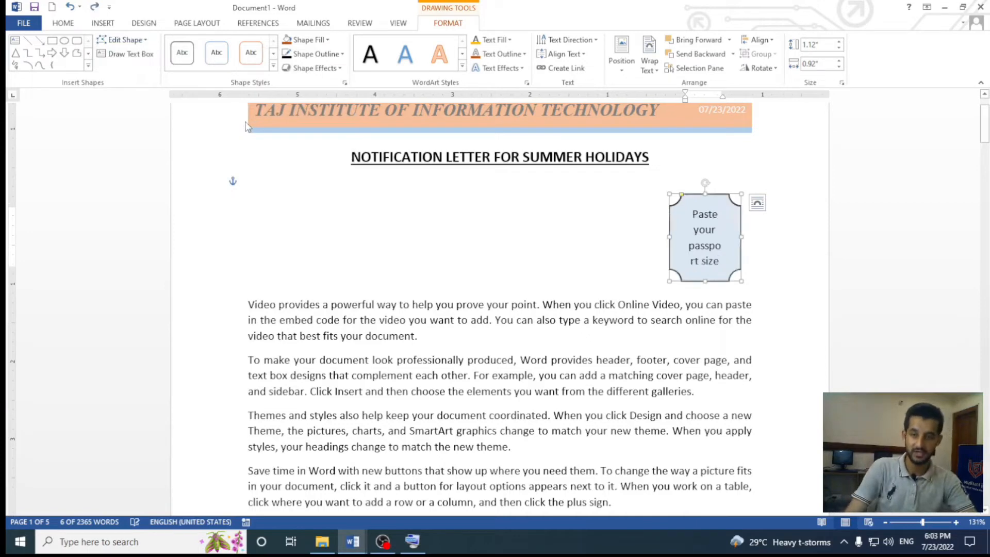
{"action": "key", "text": "ctrl+z"}
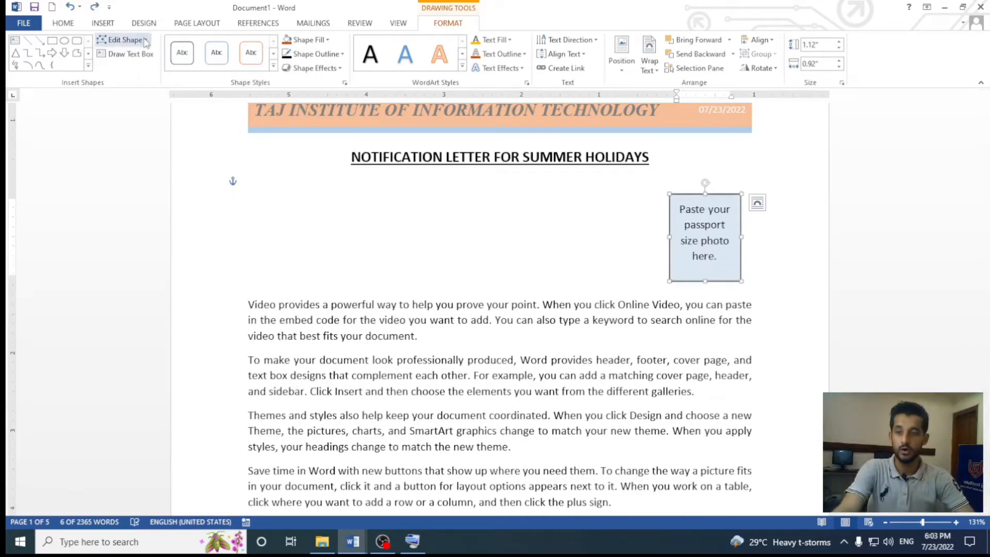
Edit the text box's points, pulling its lower-left corner outward and bending the two adjoining edges into curves
{"action": "left_click", "coordinate": [122, 40]}
{"action": "left_click", "coordinate": [142, 73]}
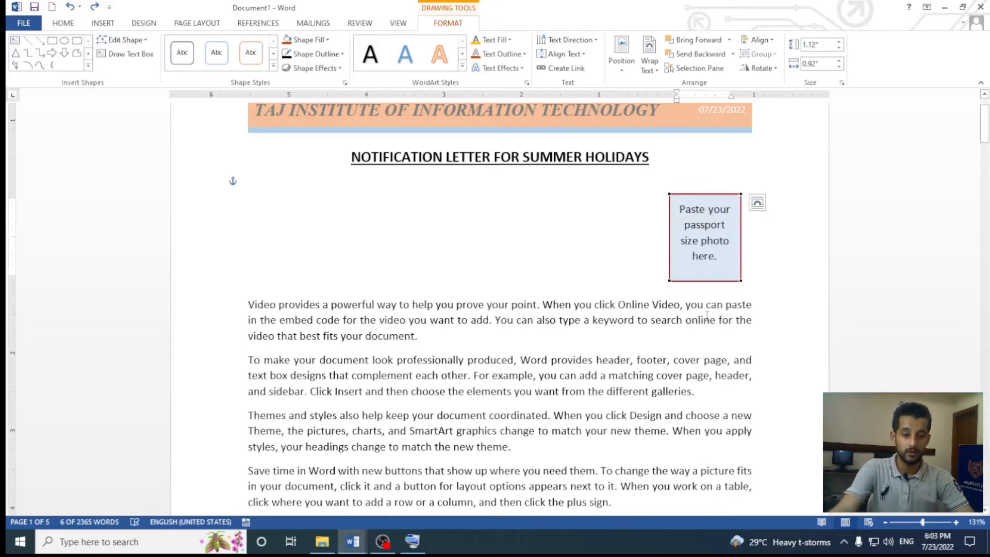
{"action": "scroll", "coordinate": [733, 322], "scroll_direction": "up", "scroll_amount": 7, "text": "ctrl"}
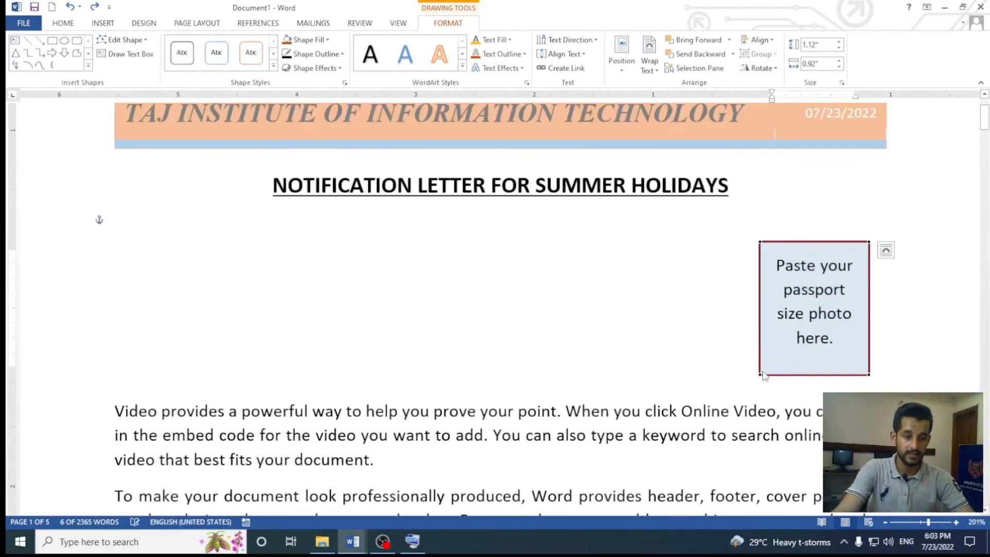
{"action": "left_click_drag", "start_coordinate": [759, 375], "coordinate": [640, 375]}
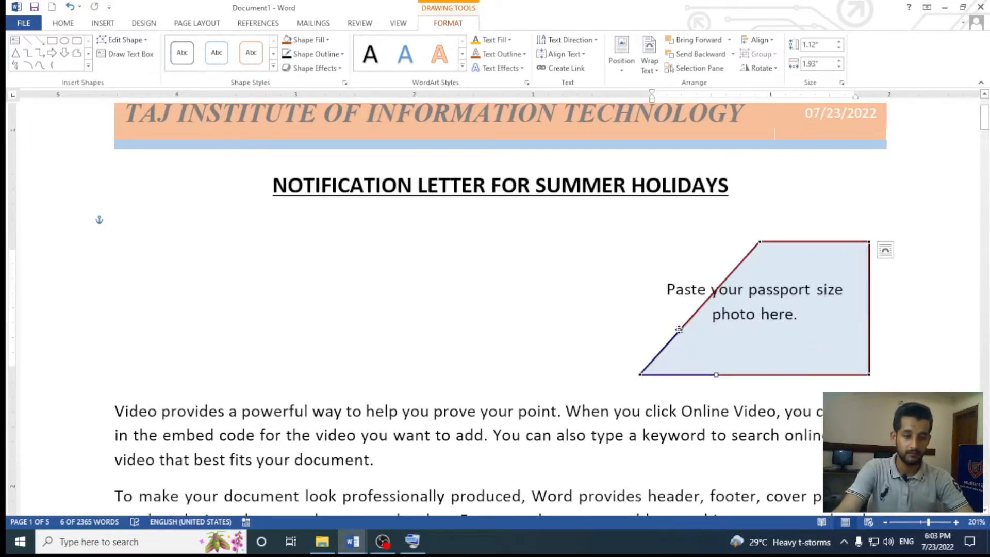
{"action": "left_click_drag", "start_coordinate": [679, 328], "coordinate": [555, 278]}
{"action": "left_click_drag", "start_coordinate": [714, 376], "coordinate": [739, 279]}
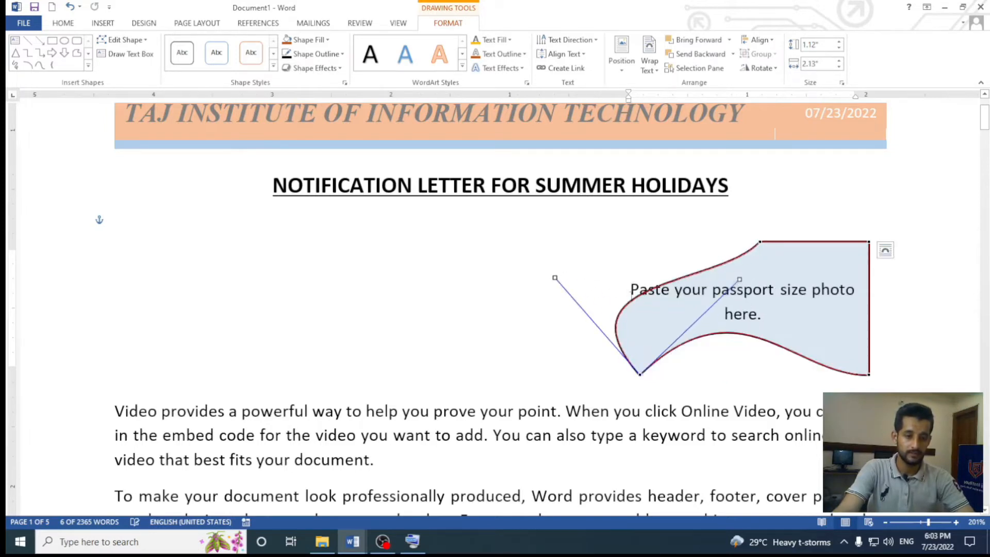
Move the text box's upper-left corner up and outward, and bulge the adjoining left edge into a wider curve
{"action": "left_click_drag", "start_coordinate": [759, 243], "coordinate": [692, 219]}
{"action": "left_click_drag", "start_coordinate": [653, 263], "coordinate": [589, 224]}
{"action": "left_click", "coordinate": [896, 348]}
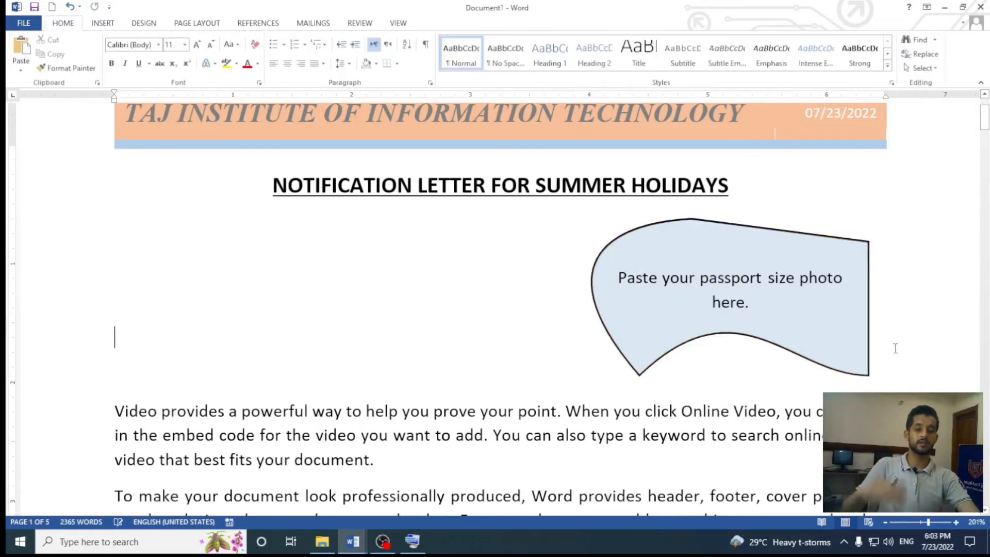
Undo all point edits on the passport photo text box back to the plain rectangle
{"action": "key", "text": "ctrl+z"}
{"action": "key", "text": "ctrl+z"}
{"action": "key", "text": "ctrl+z"}
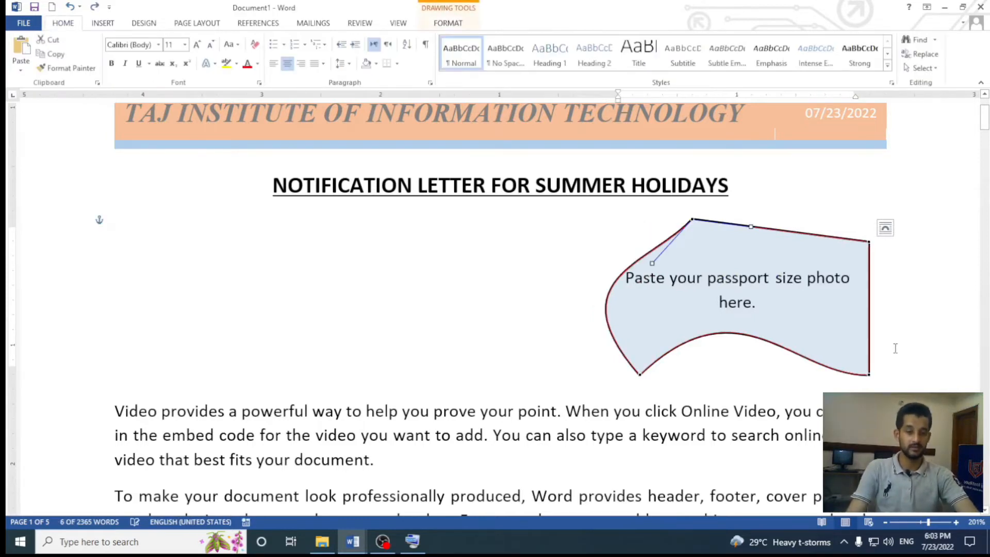
{"action": "key", "text": "ctrl+z"}
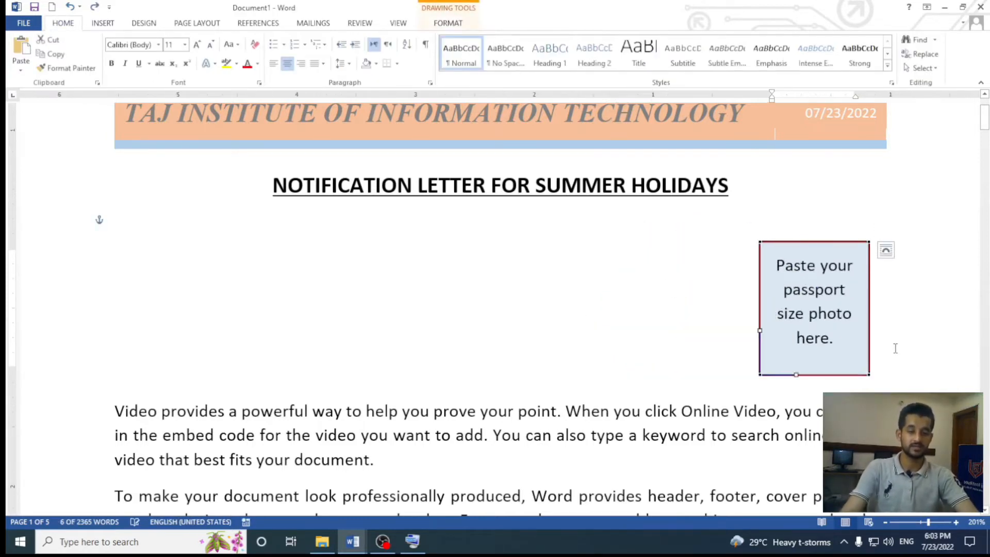
{"action": "left_click", "coordinate": [714, 292]}
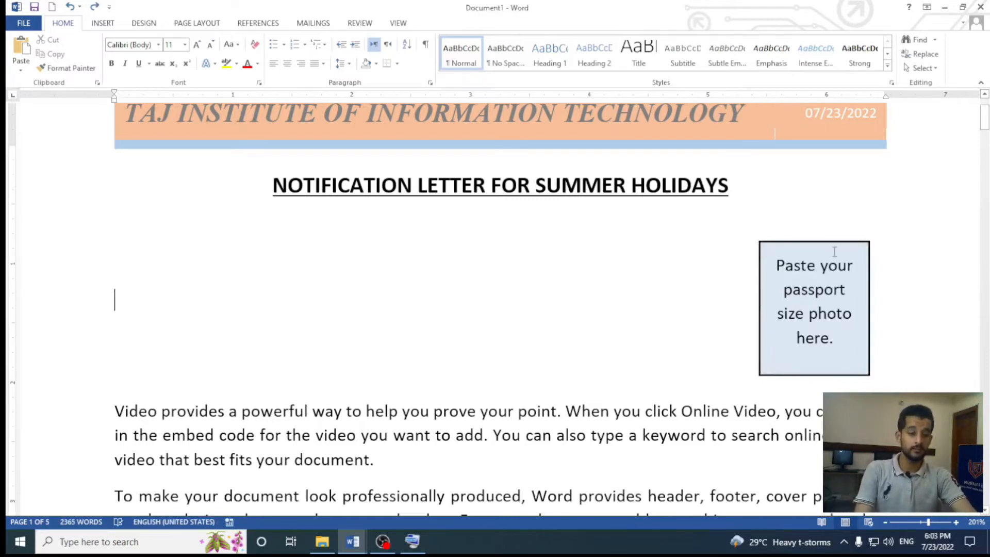
{"action": "left_click", "coordinate": [823, 242]}
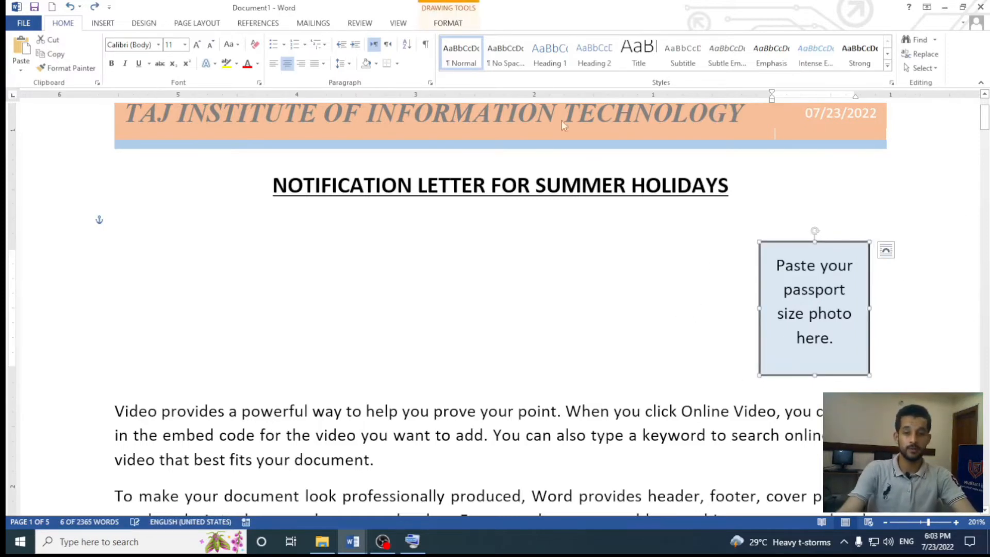
{"action": "left_click", "coordinate": [448, 25]}
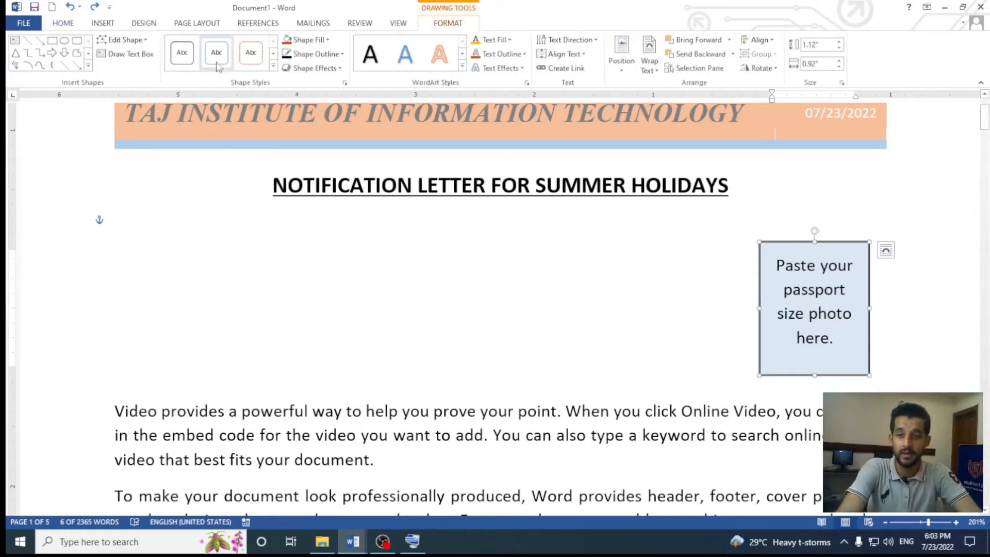
{"action": "left_click", "coordinate": [273, 65]}
{"action": "left_click", "coordinate": [367, 323]}
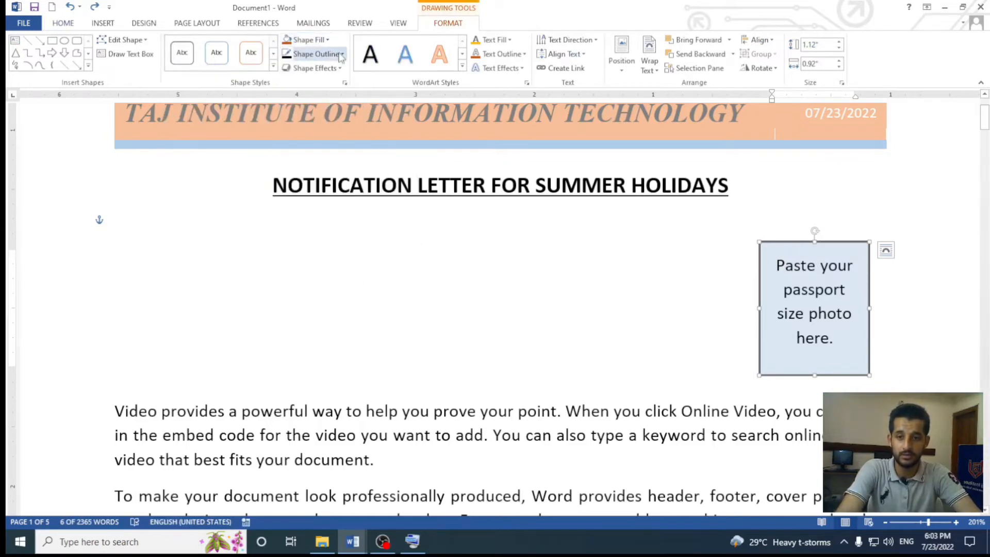
{"action": "left_click", "coordinate": [329, 69]}
{"action": "left_click", "coordinate": [330, 69]}
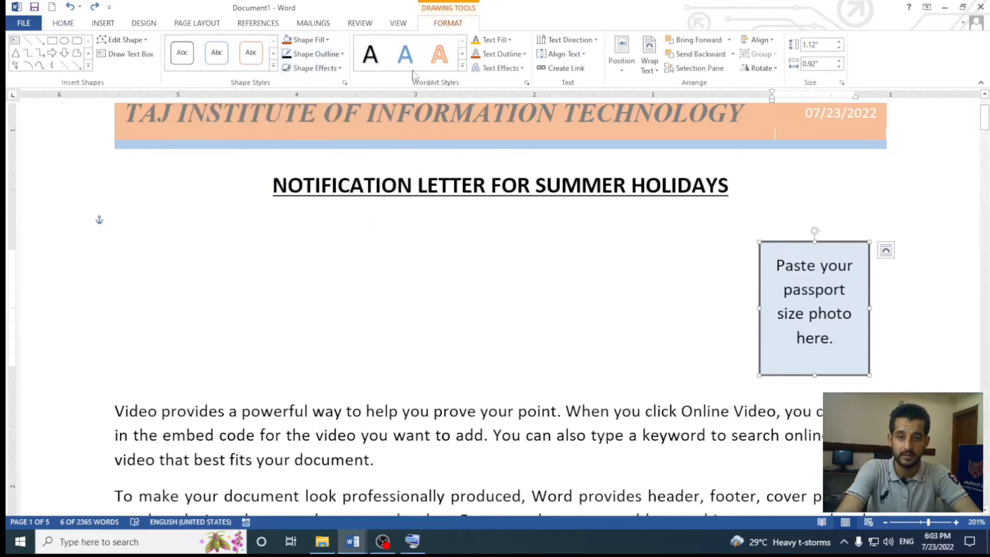
{"action": "left_click", "coordinate": [510, 40]}
{"action": "left_click", "coordinate": [511, 40]}
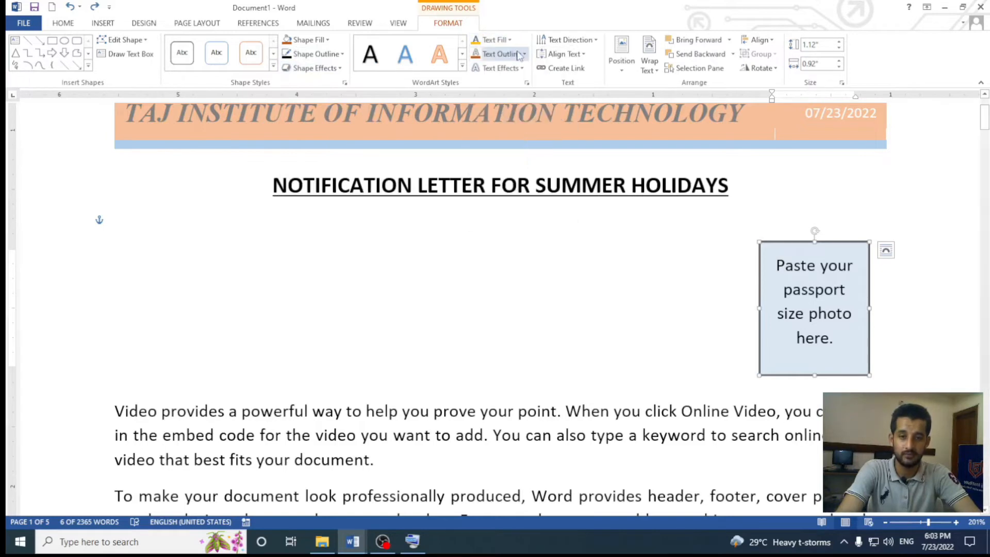
{"action": "left_click", "coordinate": [524, 53]}
{"action": "left_click", "coordinate": [524, 53]}
{"action": "left_click", "coordinate": [522, 68]}
{"action": "left_click", "coordinate": [523, 68]}
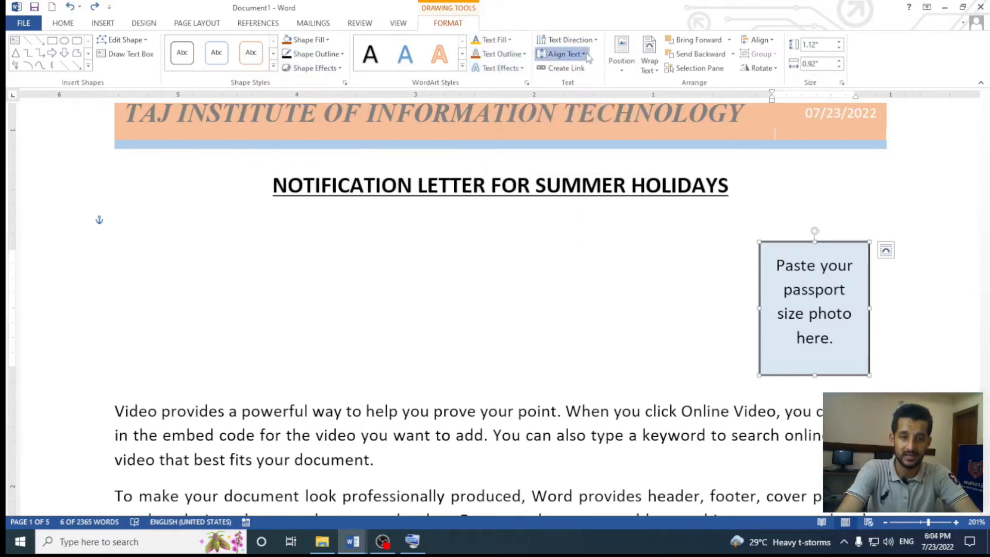
{"action": "left_click", "coordinate": [621, 65]}
{"action": "left_click", "coordinate": [621, 64]}
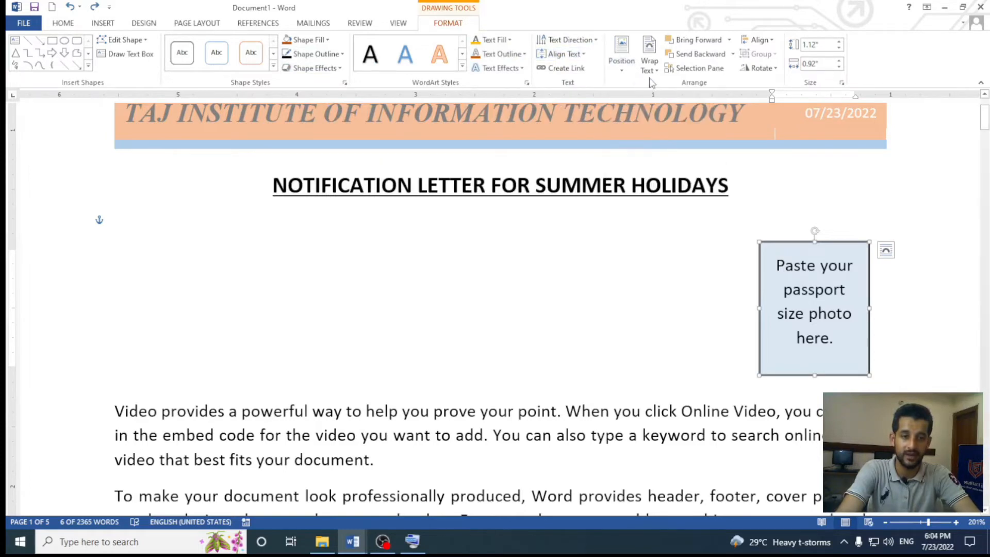
{"action": "left_click", "coordinate": [649, 64]}
{"action": "left_click", "coordinate": [649, 64]}
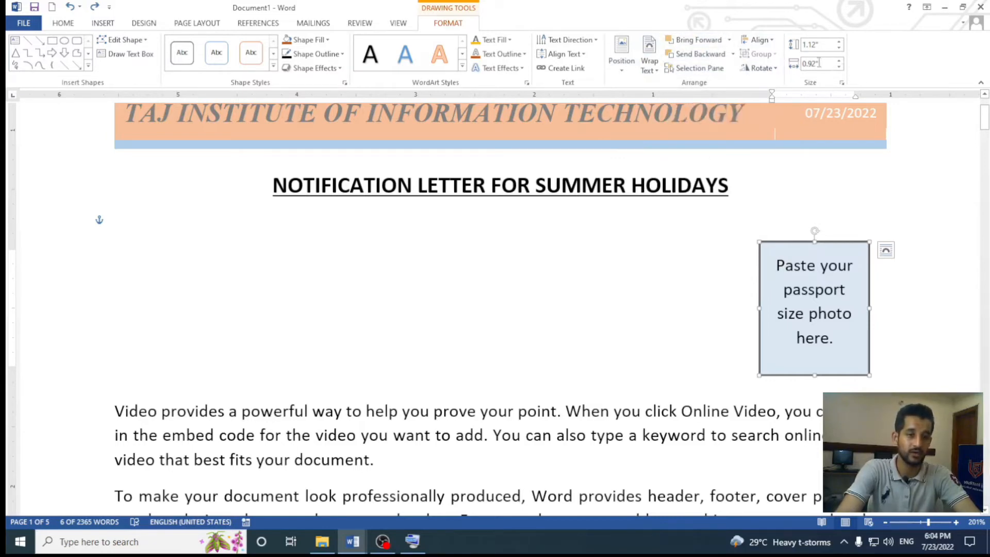
{"action": "left_click", "coordinate": [531, 281]}
{"action": "scroll", "coordinate": [457, 236], "scroll_direction": "down", "scroll_amount": 3, "text": "ctrl"}
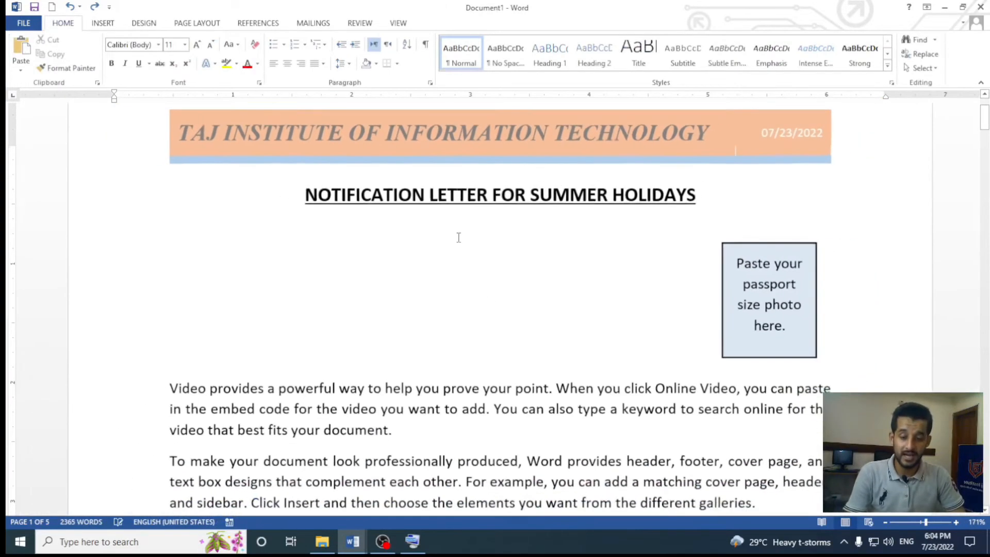
{"action": "scroll", "coordinate": [457, 236], "scroll_direction": "down", "scroll_amount": 4}
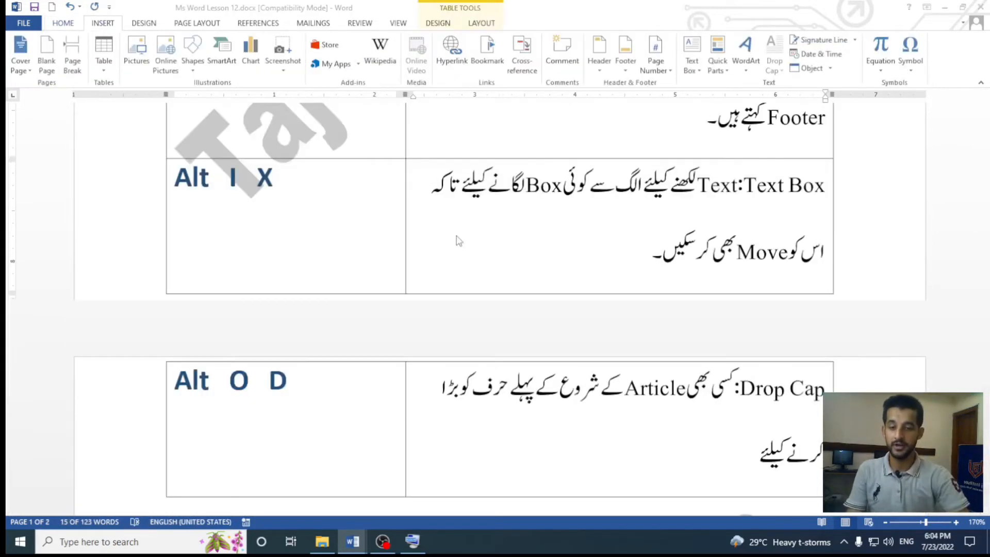
Find the Drop Cap row in the Ms Word Lesson 12 document's table and highlight its shortcut
{"action": "triple_click", "coordinate": [457, 235]}
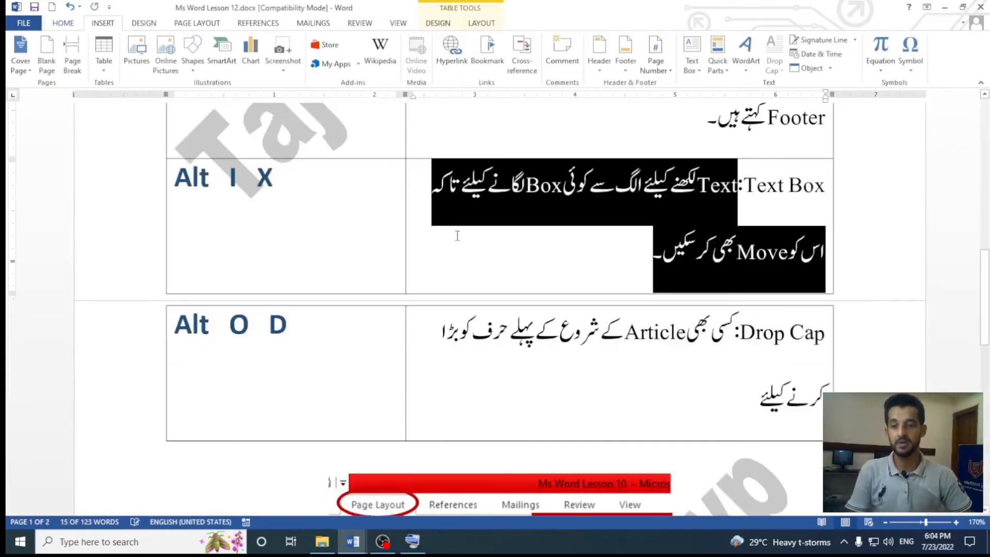
{"action": "left_click", "coordinate": [335, 331]}
{"action": "scroll", "coordinate": [333, 331], "scroll_direction": "down", "scroll_amount": 5}
{"action": "scroll", "coordinate": [334, 331], "scroll_direction": "up", "scroll_amount": 3}
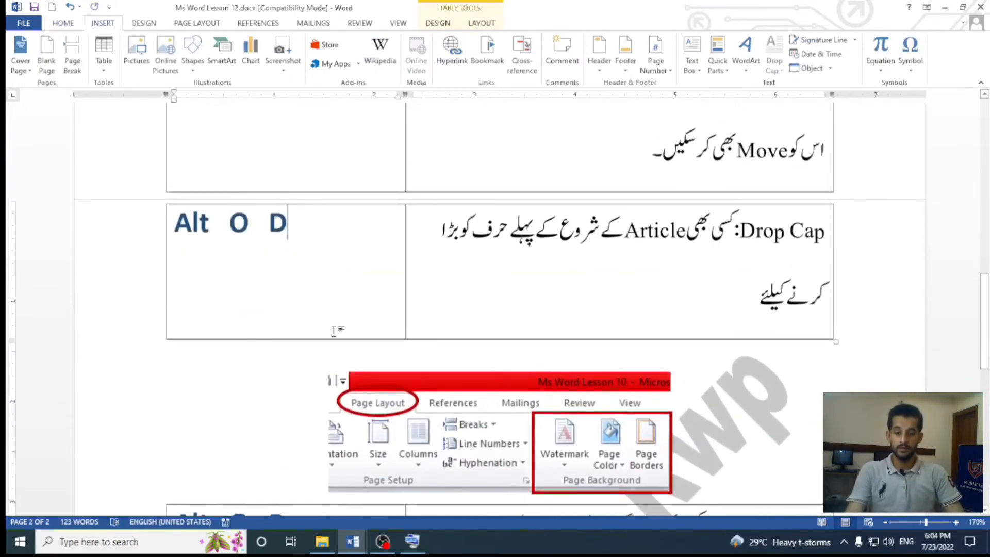
{"action": "key", "text": "ctrl+shift+Left"}
{"action": "key", "text": "ctrl+shift+Left"}
{"action": "key", "text": "ctrl+shift+Left"}
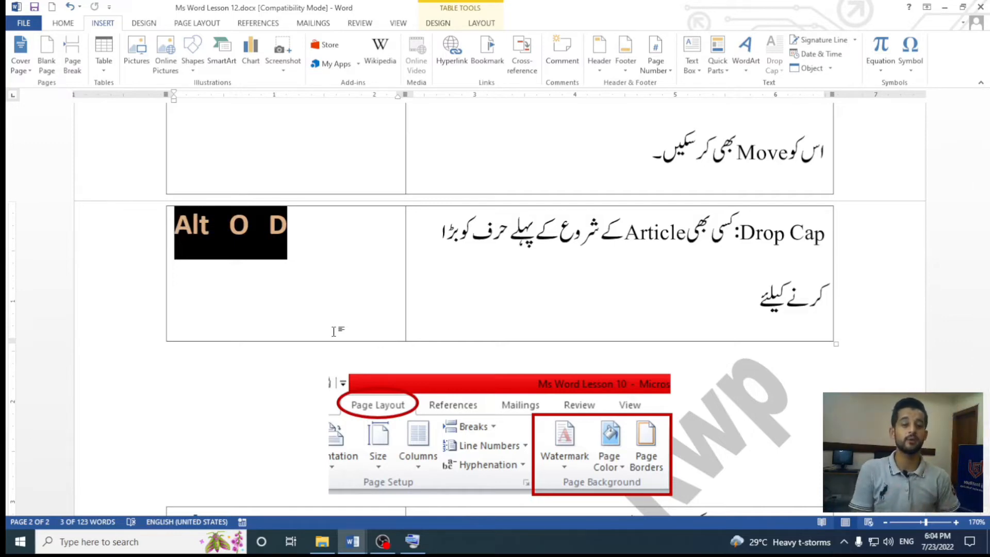
Return to the notification letter and insert "Computer is the" before "Video" at the start of the first body paragraph
{"action": "key", "text": "alt+Tab"}
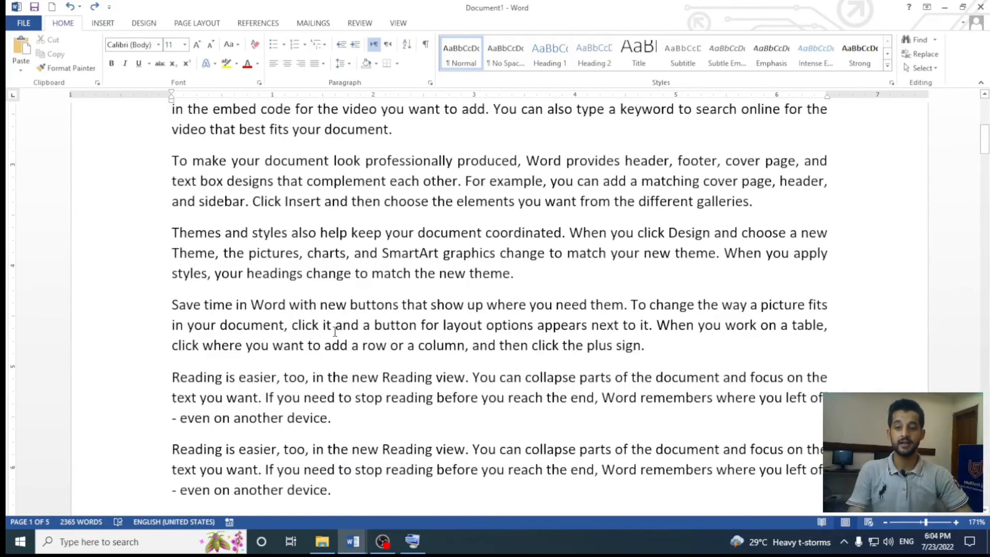
{"action": "scroll", "coordinate": [335, 332], "scroll_direction": "up", "scroll_amount": 3}
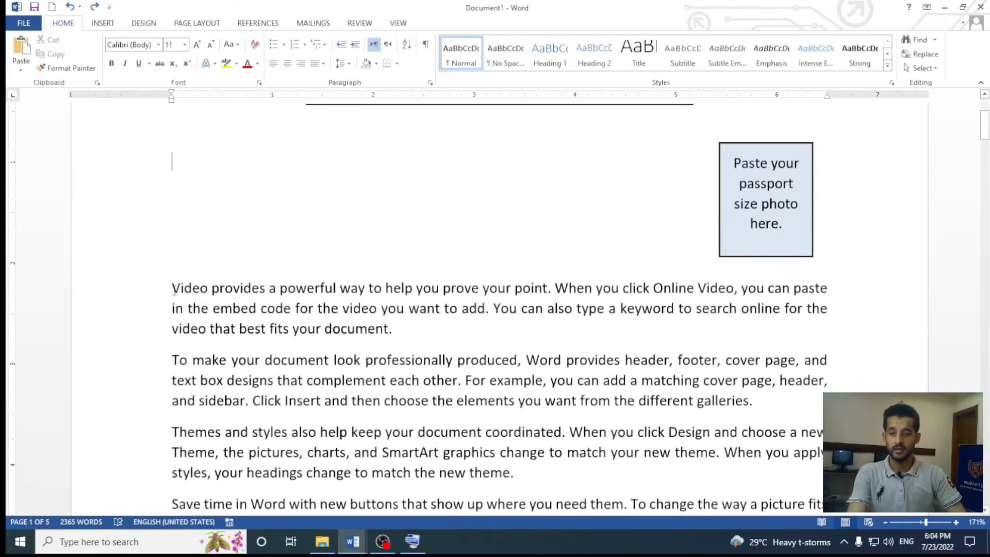
{"action": "left_click", "coordinate": [172, 289]}
{"action": "type", "text": "Computer "}
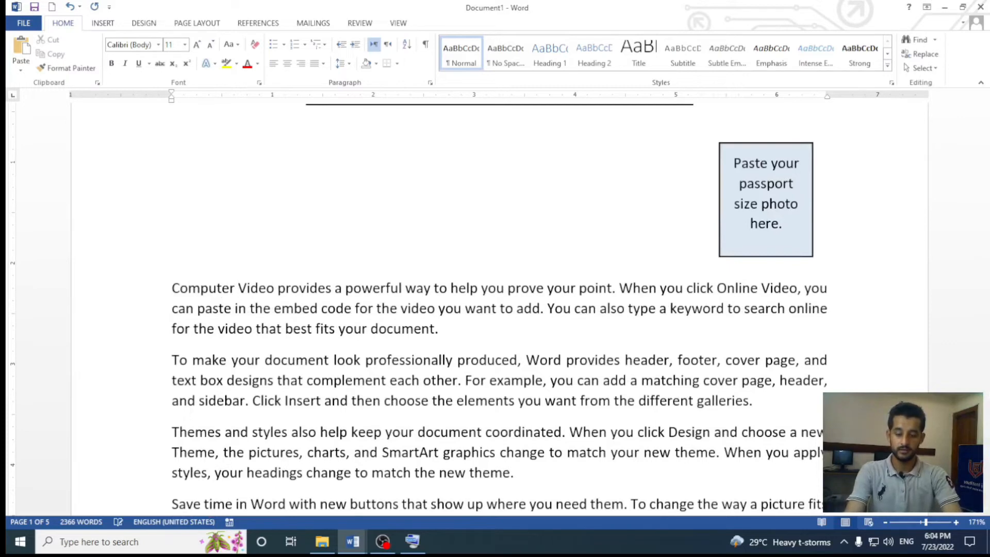
{"action": "type", "text": "is the"}
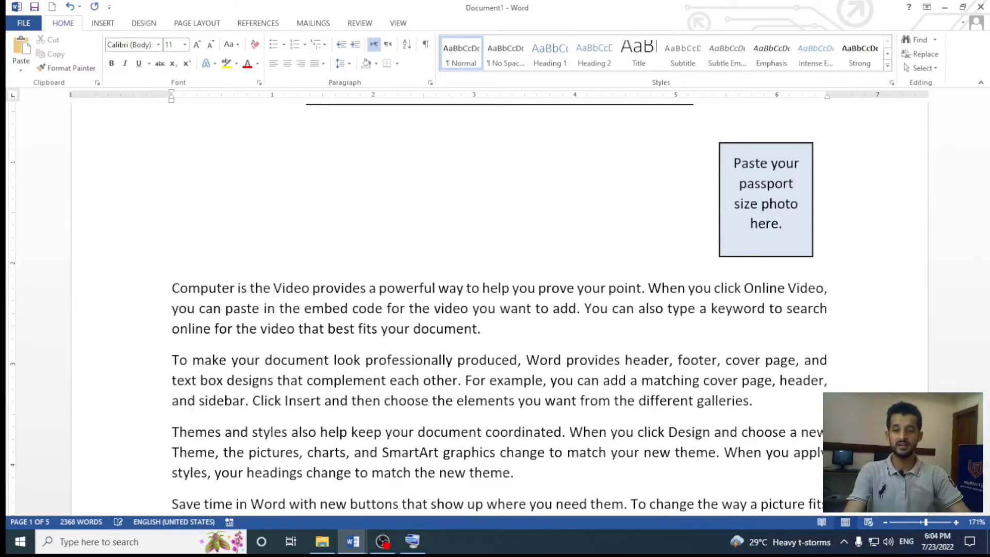
Merge the second body paragraph into the first, with a space between the joined sentences
{"action": "scroll", "coordinate": [170, 310], "scroll_direction": "down", "scroll_amount": 1}
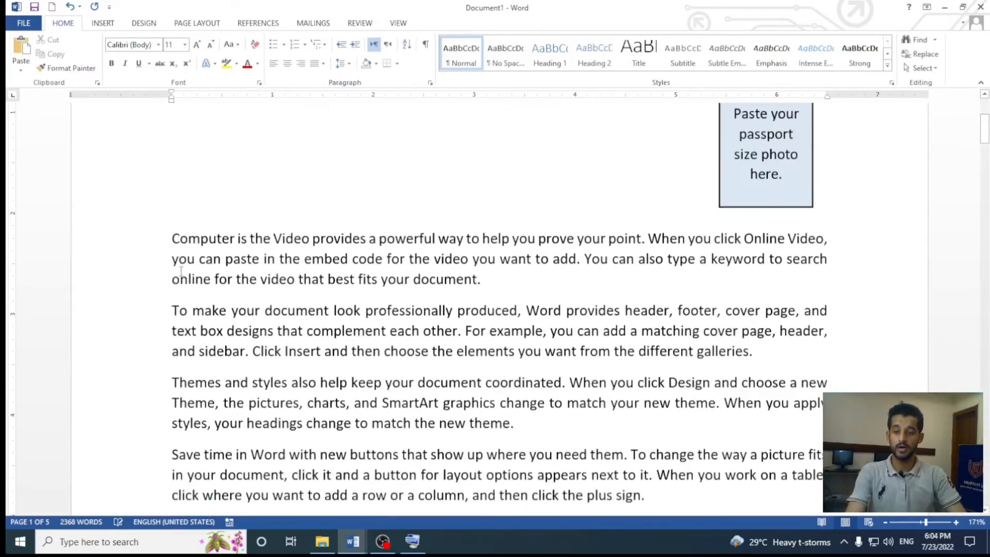
{"action": "left_click", "coordinate": [171, 310]}
{"action": "key", "text": "BackSpace"}
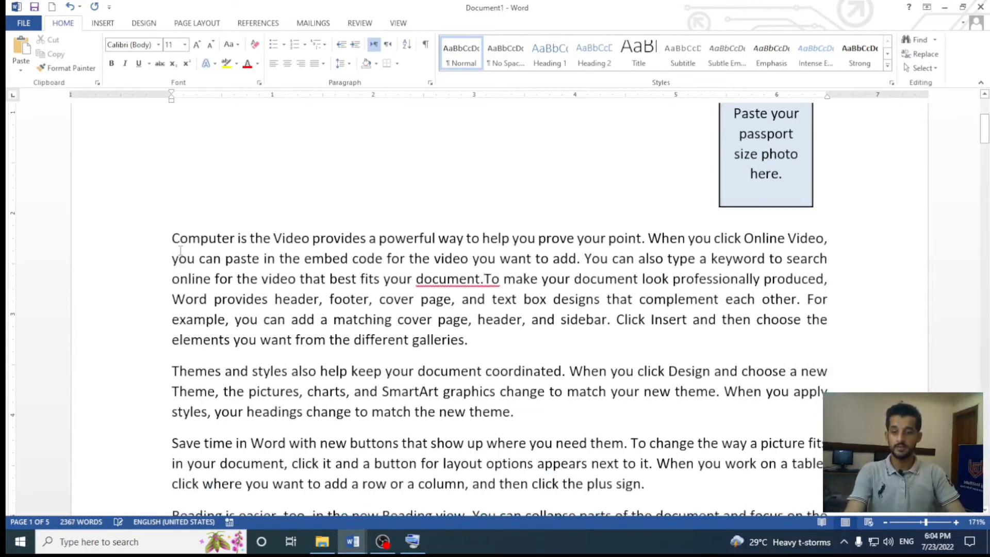
{"action": "left_click", "coordinate": [176, 240]}
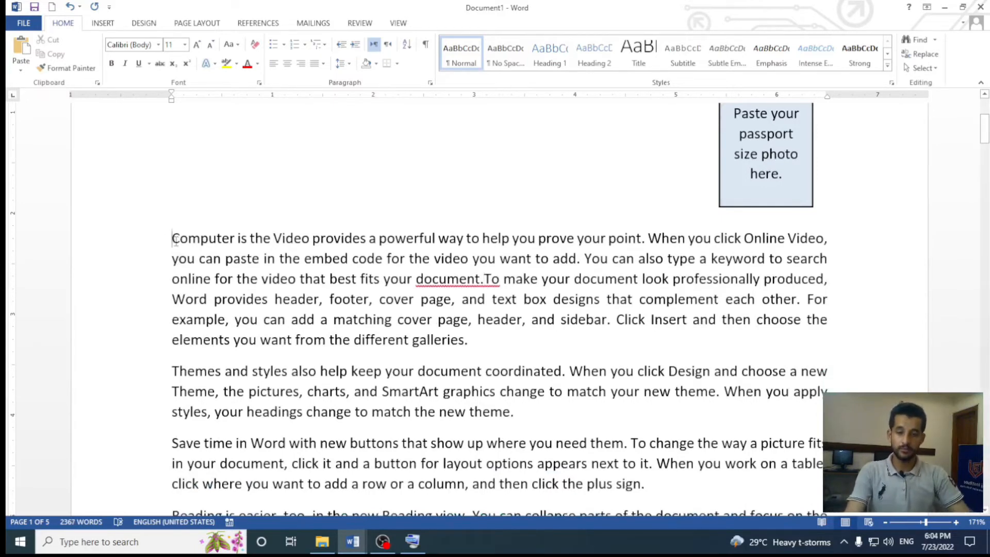
{"action": "left_click", "coordinate": [485, 279]}
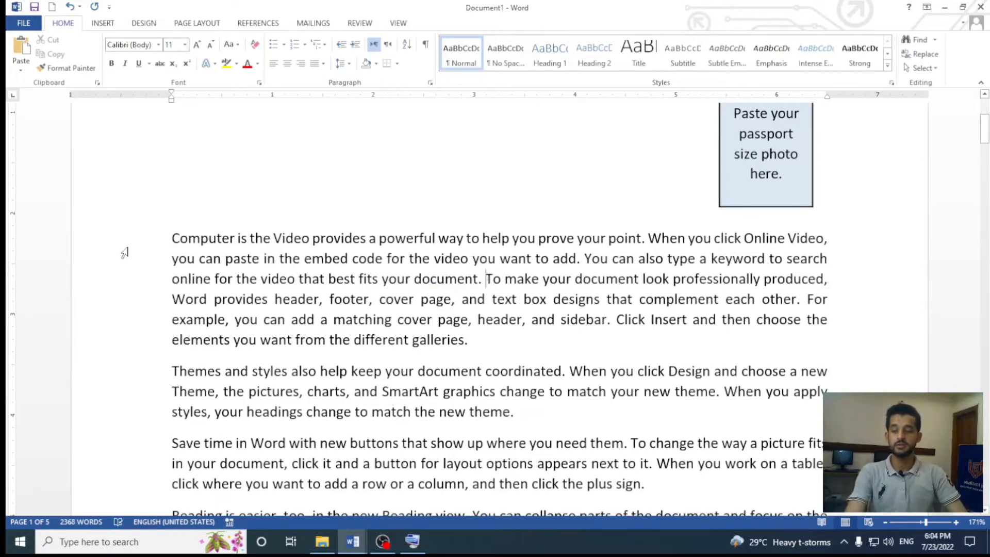
Select the merged opening paragraph and preview the drop cap styles on it, keeping None
{"action": "triple_click", "coordinate": [173, 240]}
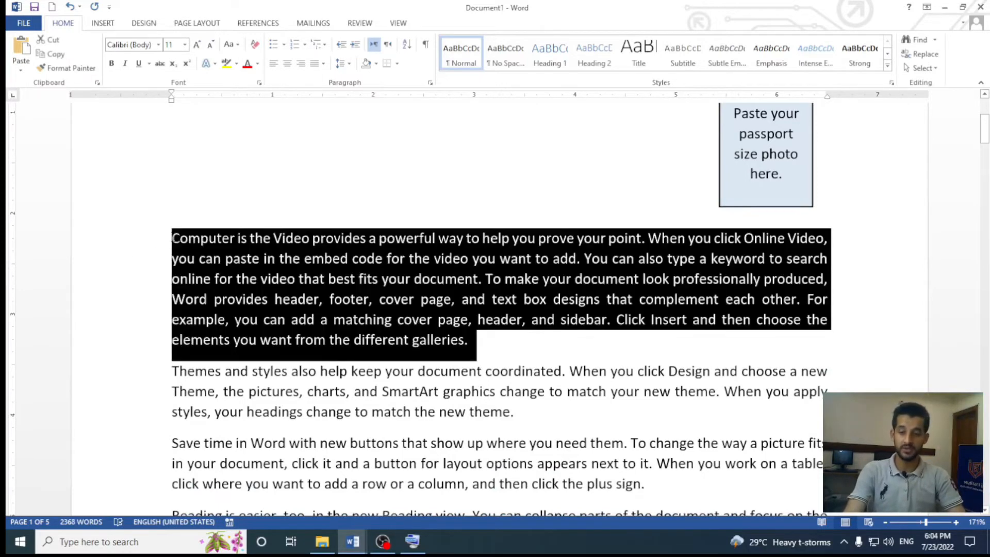
{"action": "left_click", "coordinate": [171, 245]}
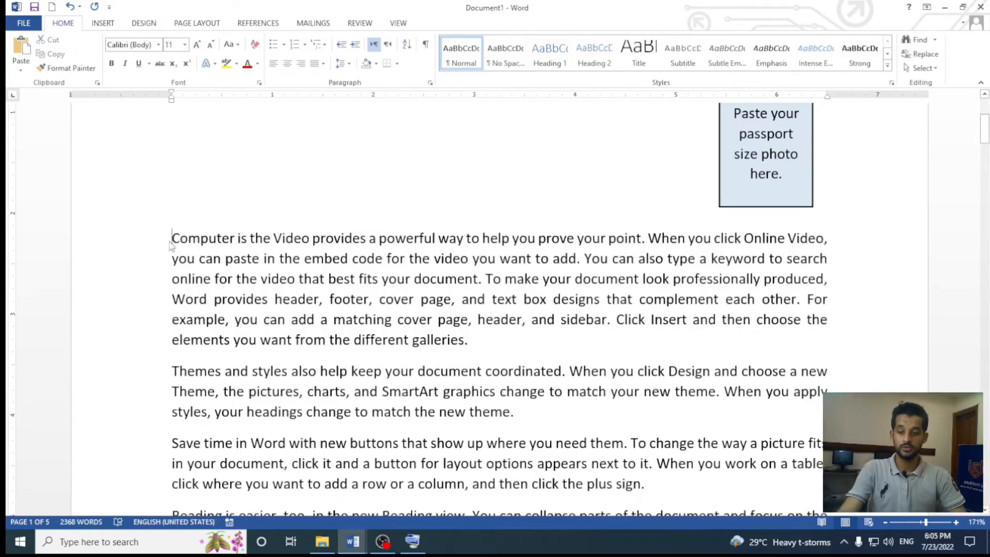
{"action": "triple_click", "coordinate": [170, 240]}
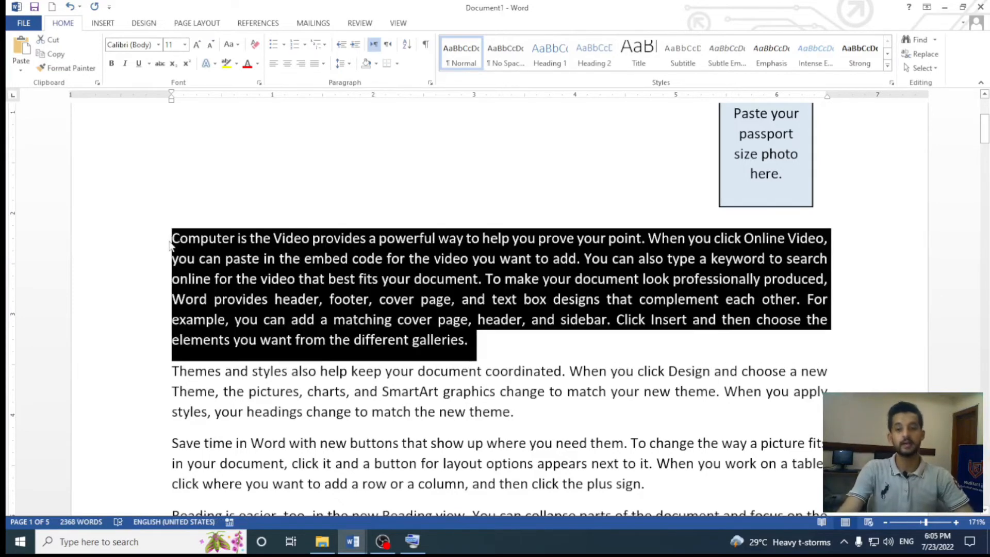
{"action": "left_click", "coordinate": [106, 26]}
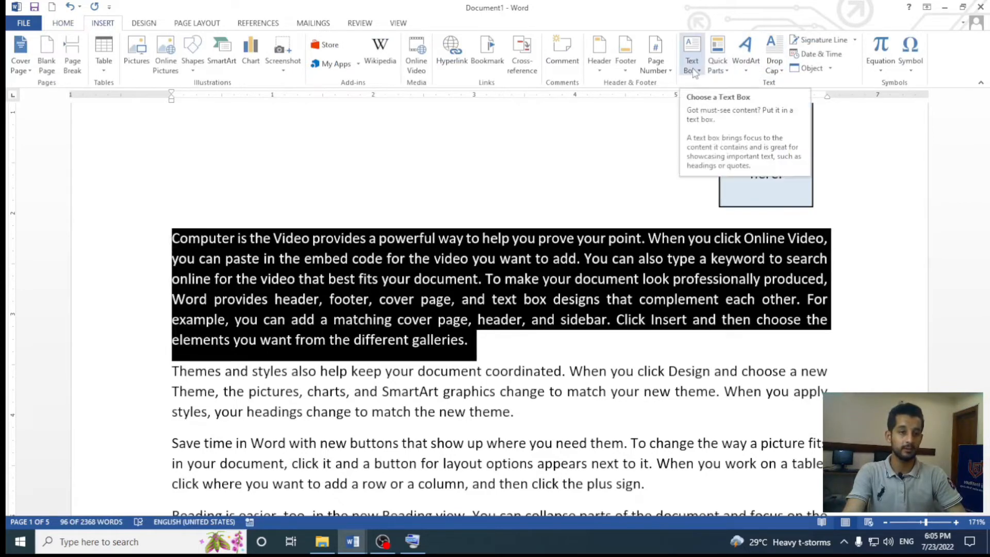
{"action": "left_click", "coordinate": [771, 69]}
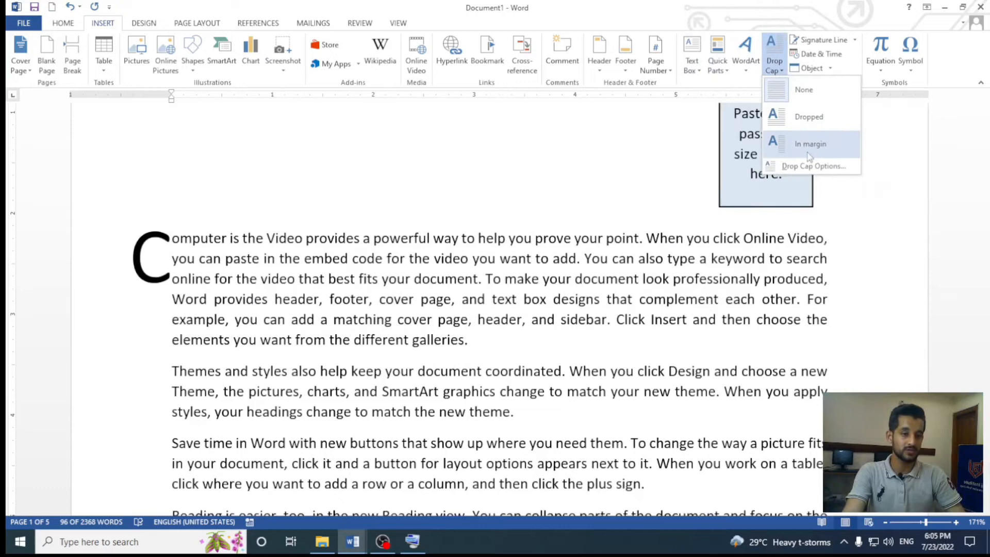
{"action": "left_click", "coordinate": [796, 90]}
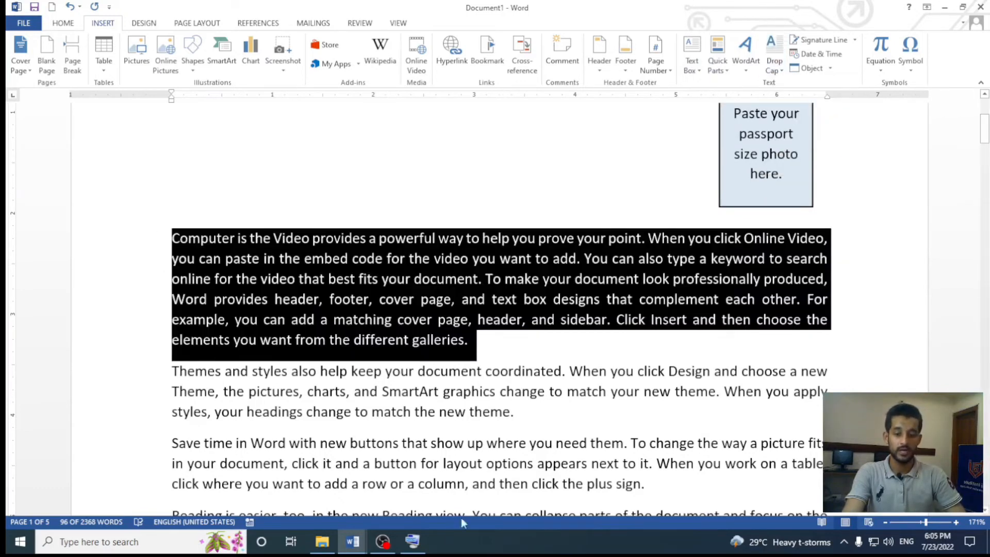
Try to open the Drop Cap settings for the opening paragraph from the on-screen keyboard
{"action": "left_click", "coordinate": [412, 540]}
{"action": "left_click", "coordinate": [427, 361]}
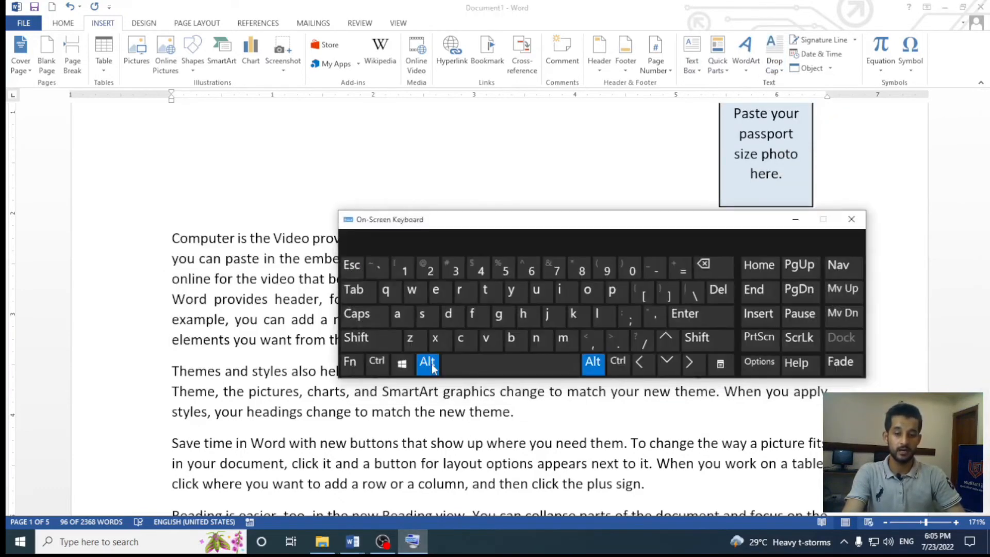
{"action": "left_click", "coordinate": [587, 290]}
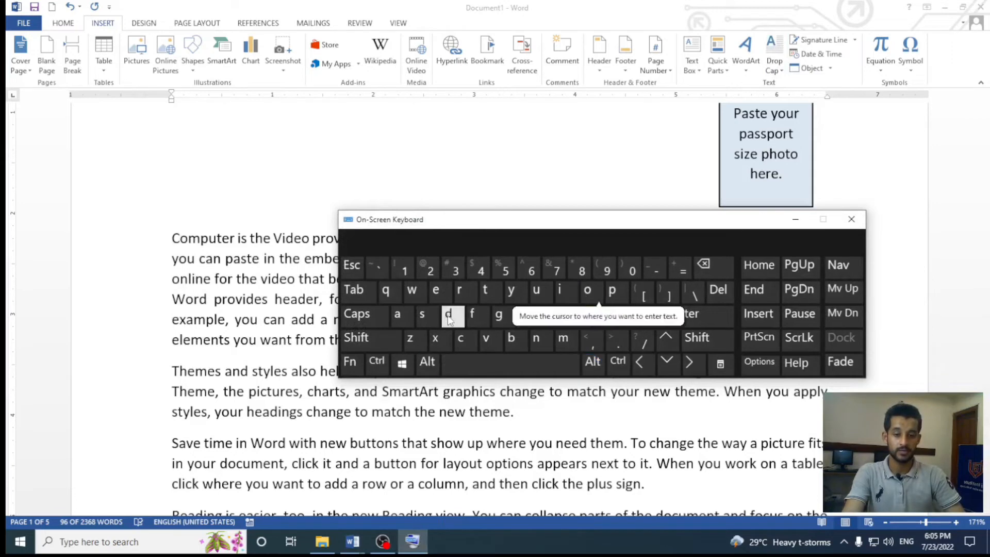
{"action": "left_click", "coordinate": [448, 317]}
{"action": "left_click", "coordinate": [224, 300]}
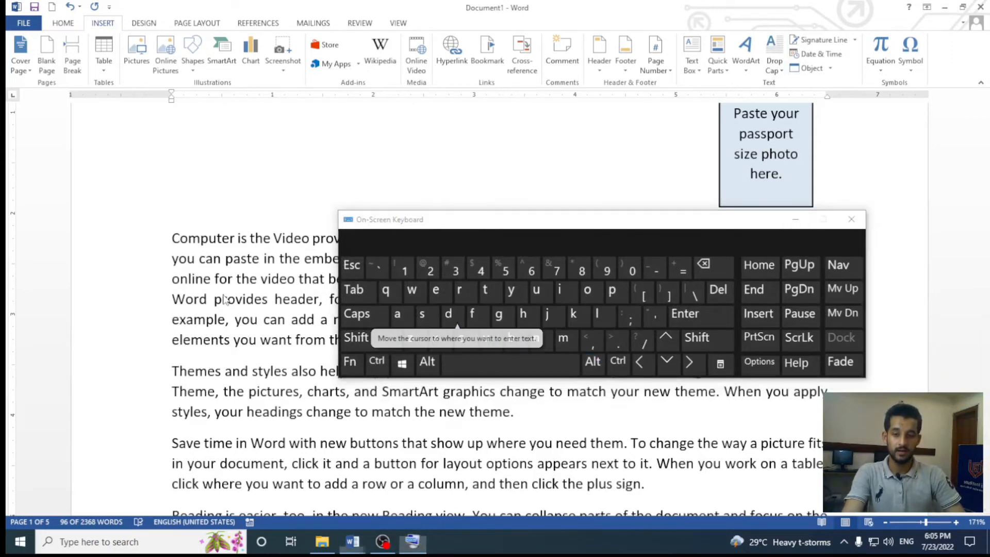
Reselect the opening paragraph, open its Drop Cap settings clear of the text, choose the Dropped position, and cancel
{"action": "triple_click", "coordinate": [225, 300]}
{"action": "left_click", "coordinate": [428, 361]}
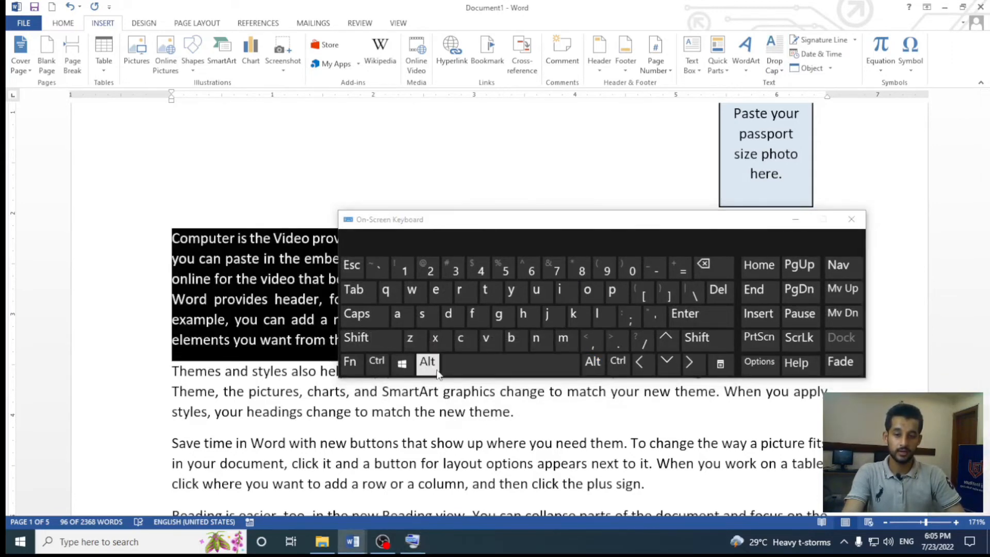
{"action": "left_click", "coordinate": [588, 290]}
{"action": "left_click", "coordinate": [449, 314]}
{"action": "left_click", "coordinate": [795, 219]}
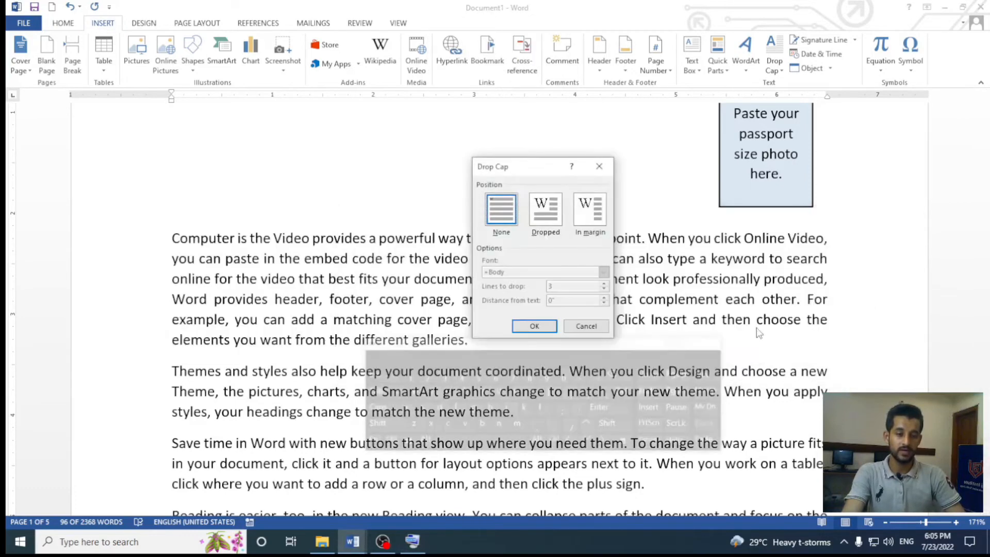
{"action": "left_click_drag", "start_coordinate": [502, 166], "coordinate": [479, 43]}
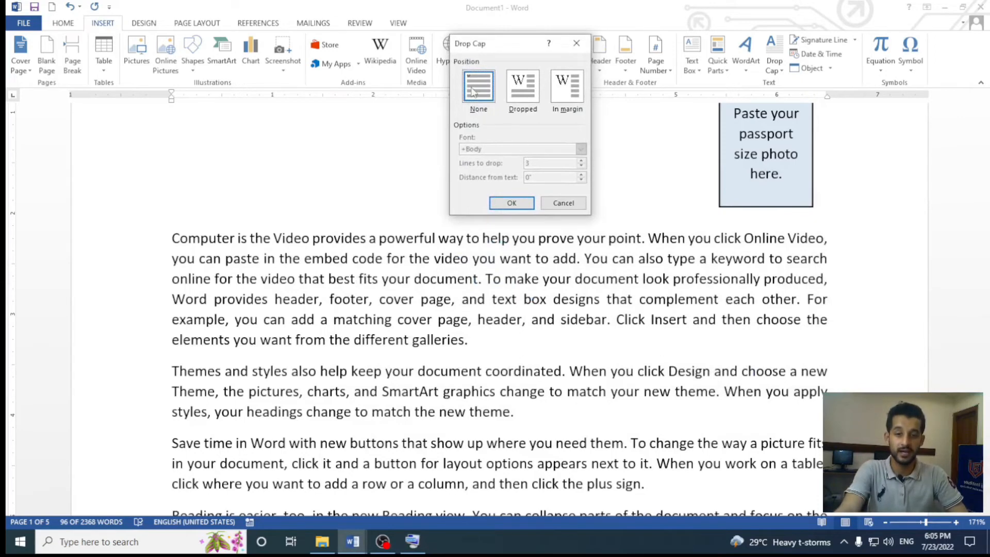
{"action": "left_click", "coordinate": [531, 95]}
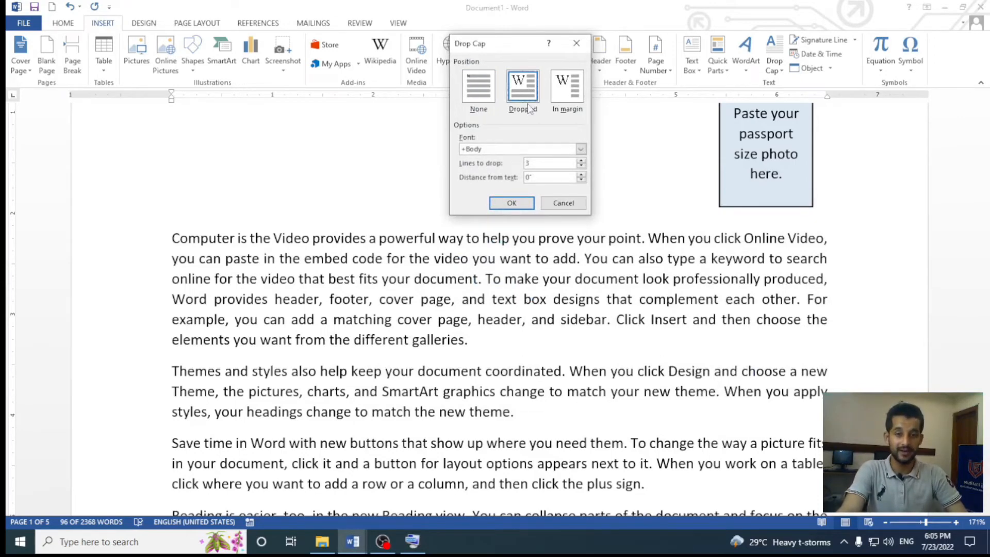
{"action": "left_click", "coordinate": [181, 244]}
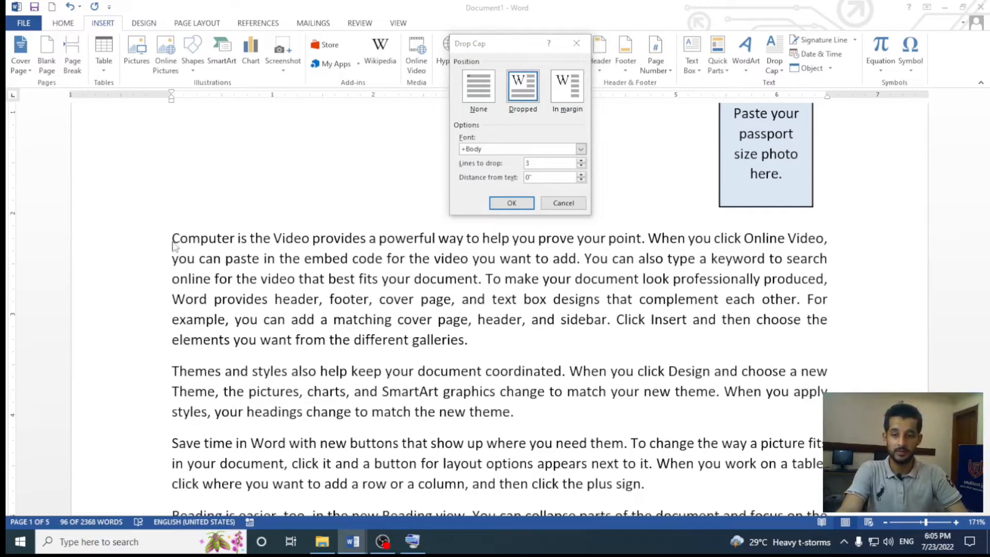
{"action": "left_click", "coordinate": [562, 203]}
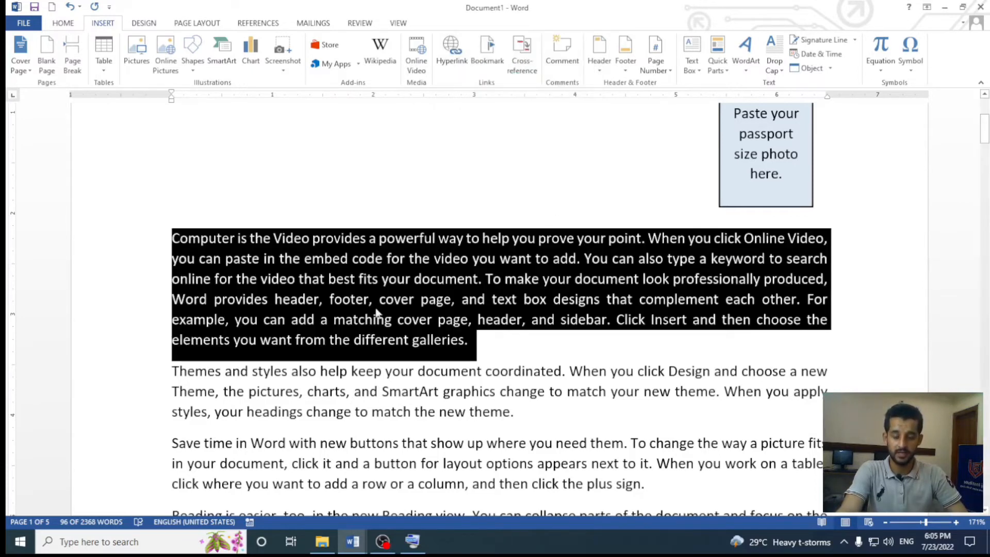
Apply a Dropped drop cap to the opening paragraph with the Agency FB font and 4 lines to drop
{"action": "key", "text": "alt+o"}
{"action": "key", "text": "c"}
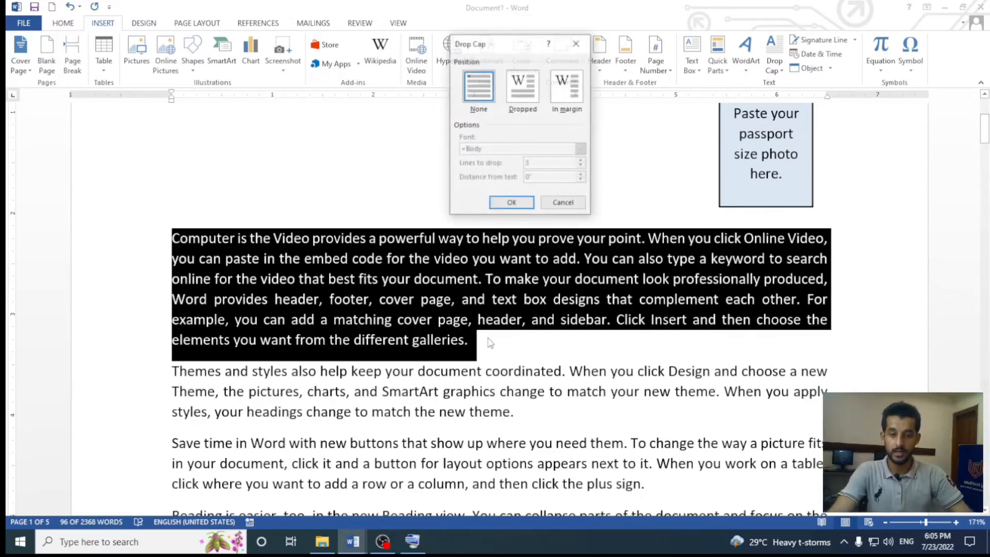
{"action": "left_click", "coordinate": [536, 97]}
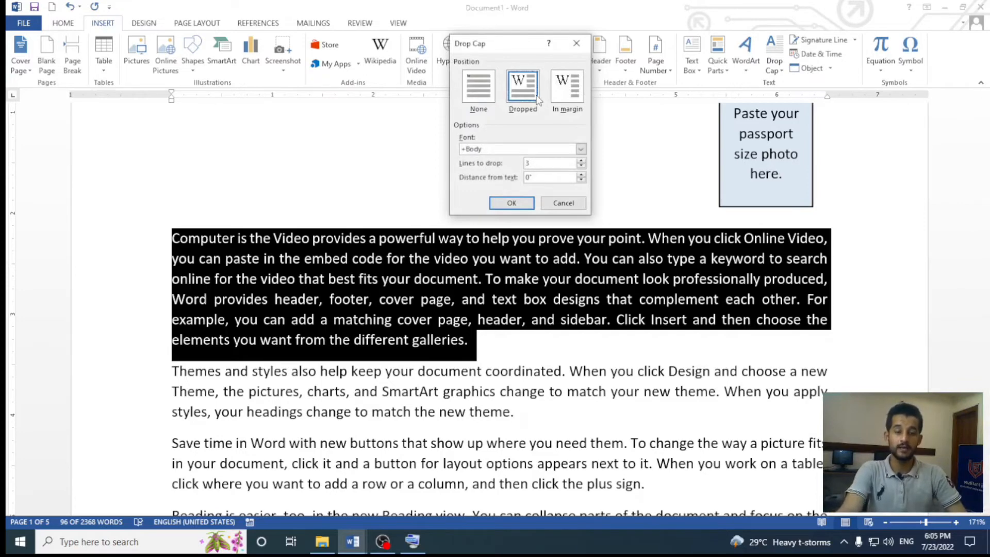
{"action": "left_click", "coordinate": [581, 149]}
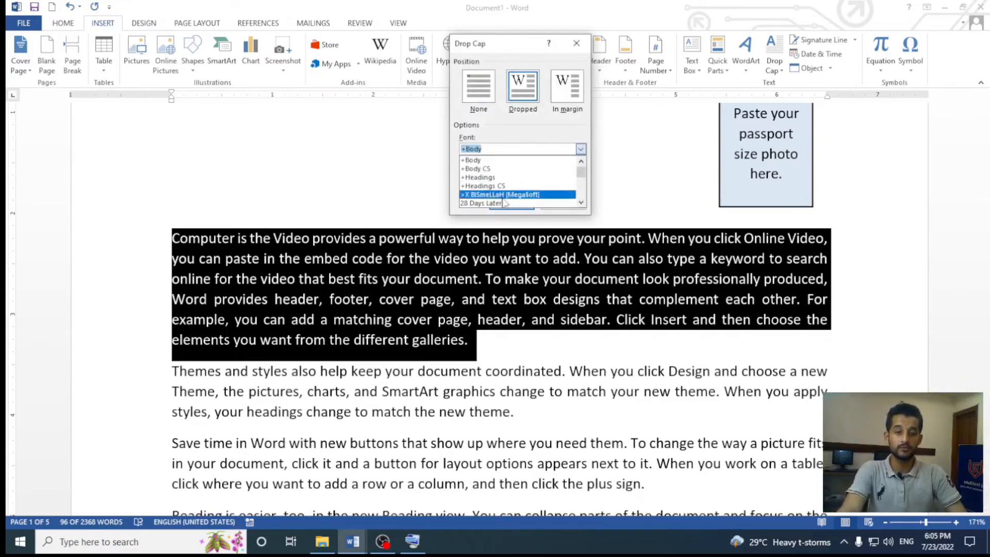
{"action": "scroll", "coordinate": [512, 195], "scroll_direction": "up", "scroll_amount": 10}
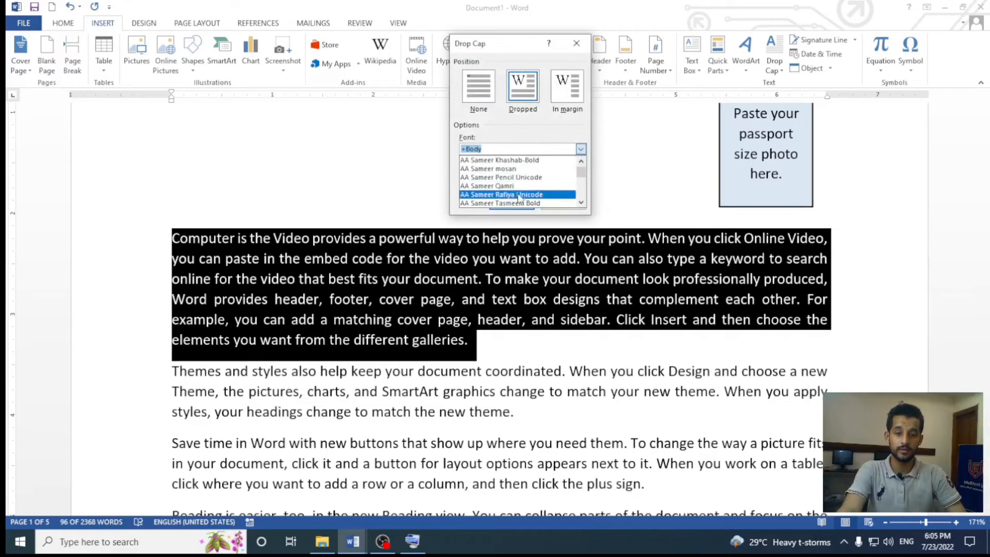
{"action": "scroll", "coordinate": [524, 179], "scroll_direction": "down", "scroll_amount": 5}
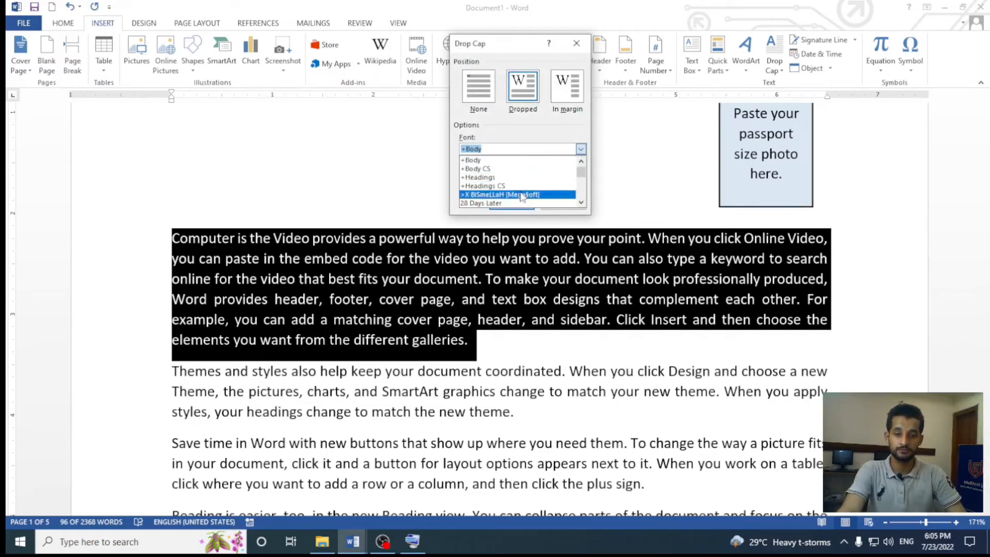
{"action": "scroll", "coordinate": [513, 188], "scroll_direction": "up", "scroll_amount": 4}
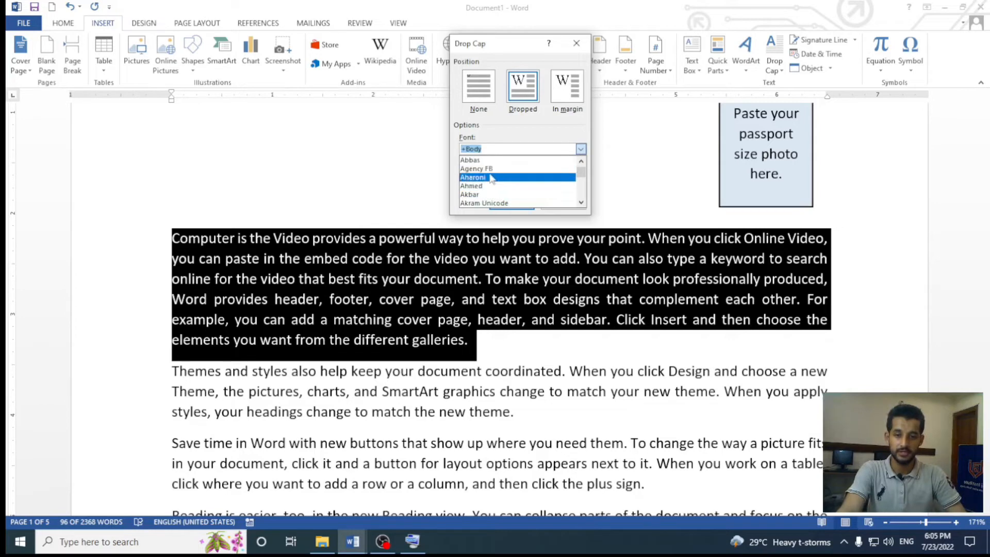
{"action": "left_click", "coordinate": [485, 169]}
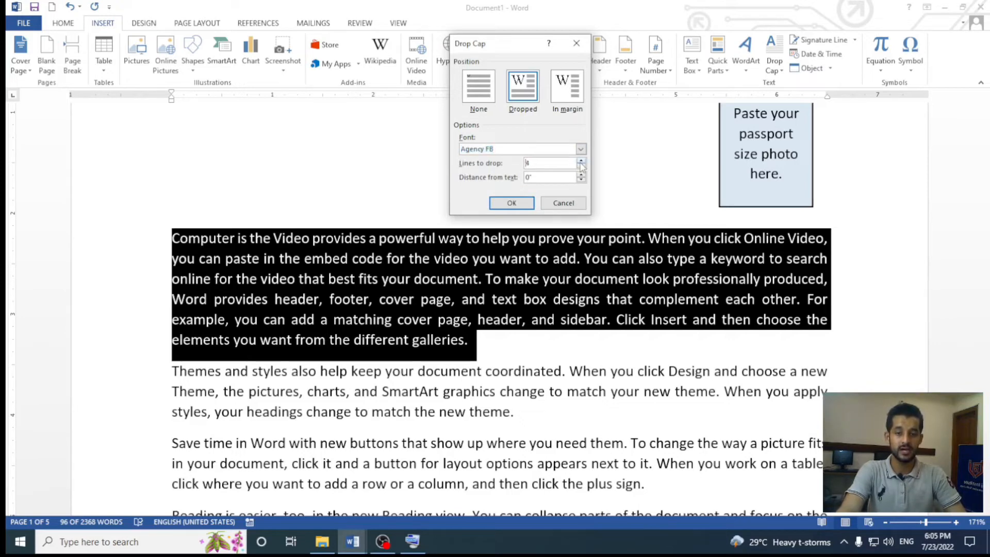
{"action": "left_click", "coordinate": [581, 161]}
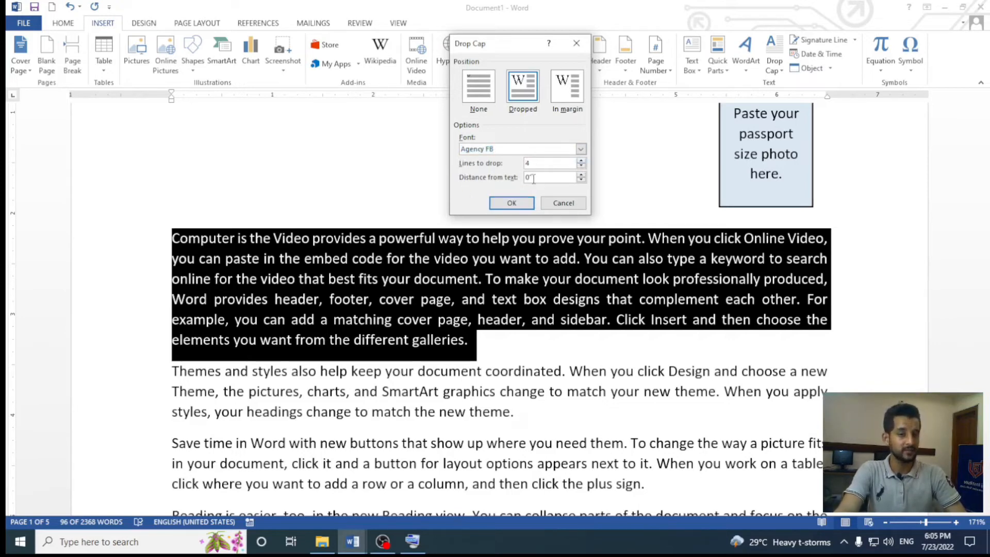
{"action": "left_click", "coordinate": [510, 202]}
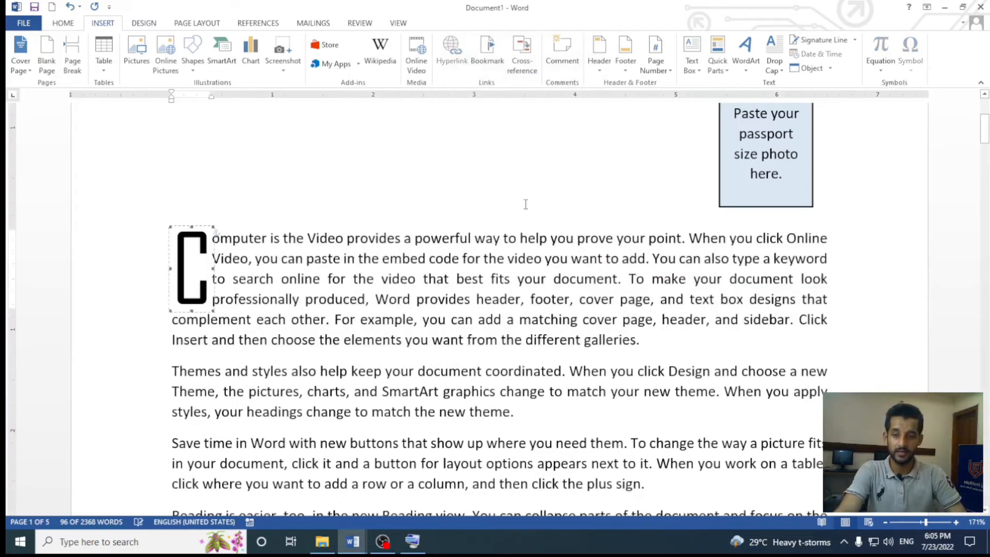
{"action": "left_click", "coordinate": [652, 341]}
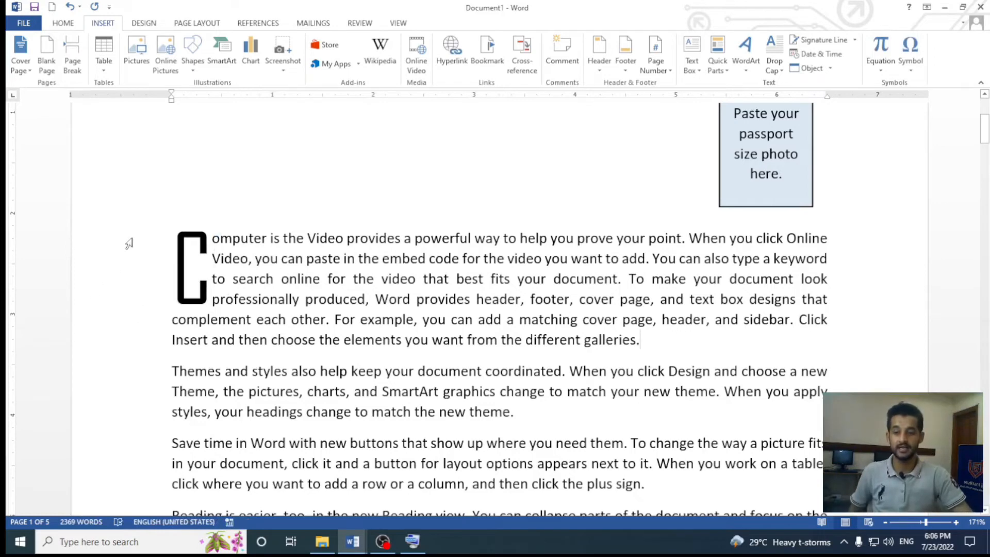
Try adding a few test letters after the C inside the drop cap frame, and delete them again
{"action": "left_click", "coordinate": [213, 233]}
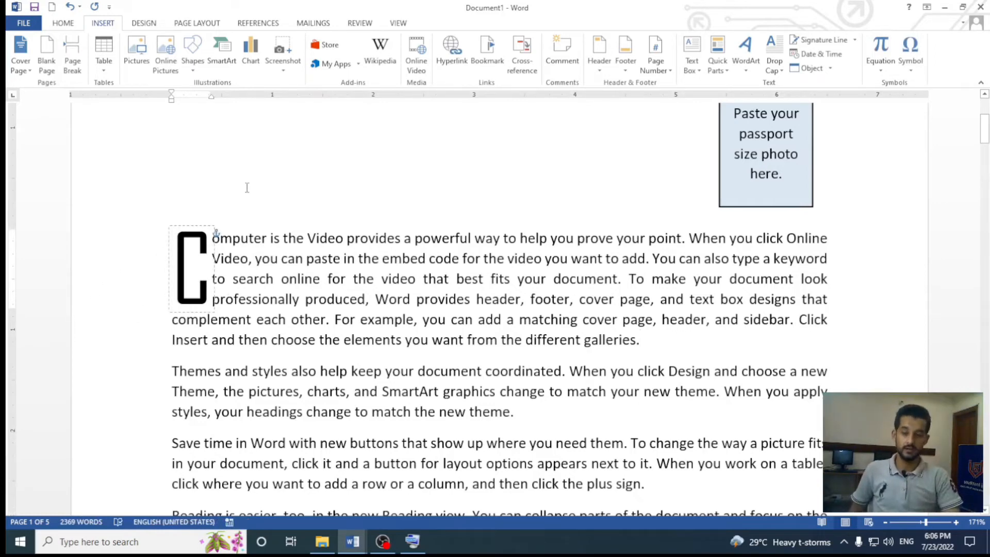
{"action": "type", "text": "lkjk"}
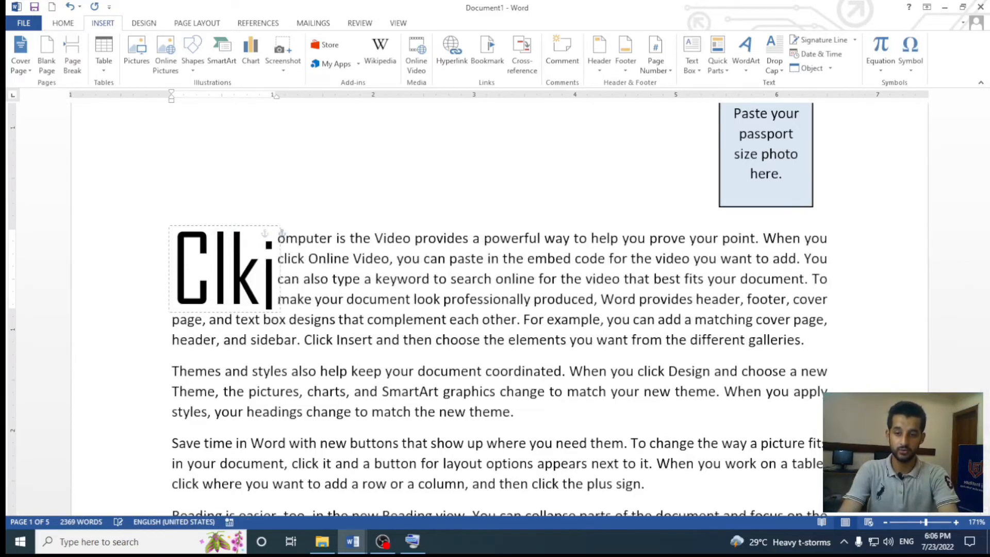
{"action": "key", "text": "BackSpace"}
{"action": "key", "text": "BackSpace"}
{"action": "key", "text": "BackSpace"}
{"action": "key", "text": "BackSpace"}
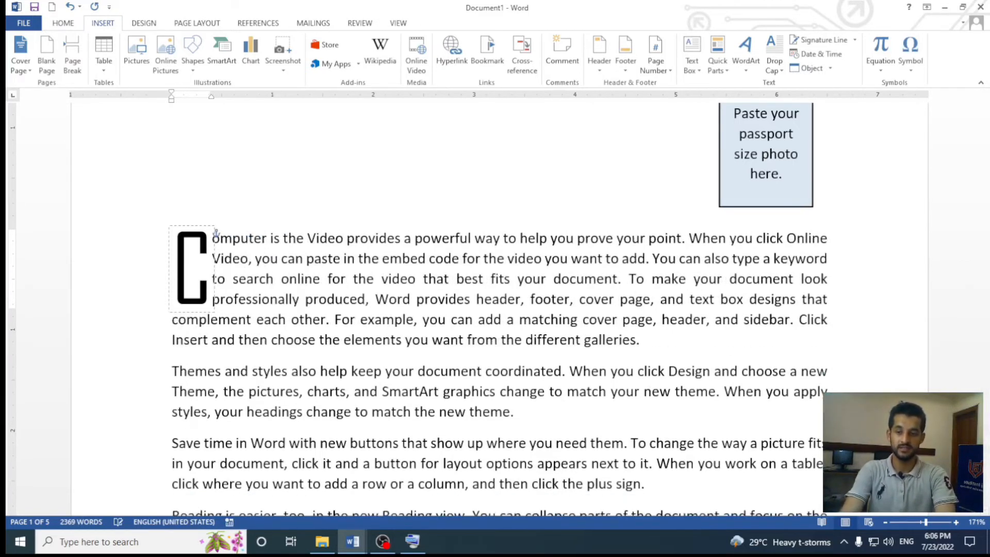
Check the indent markers for the paragraph text and the drop cap frame, and undo the Agency FB drop cap
{"action": "left_click", "coordinate": [302, 257]}
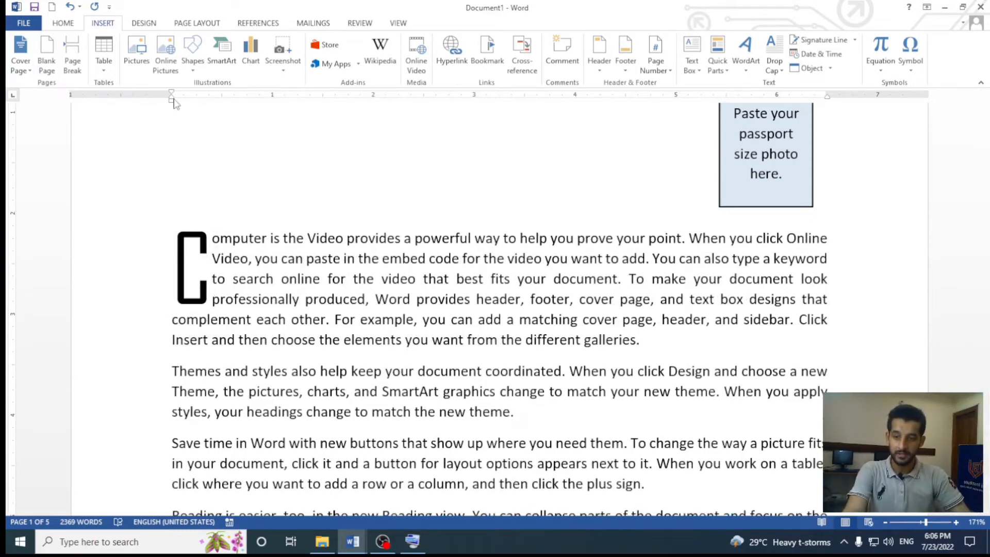
{"action": "left_click_drag", "start_coordinate": [173, 102], "coordinate": [174, 101]}
{"action": "left_click", "coordinate": [216, 233]}
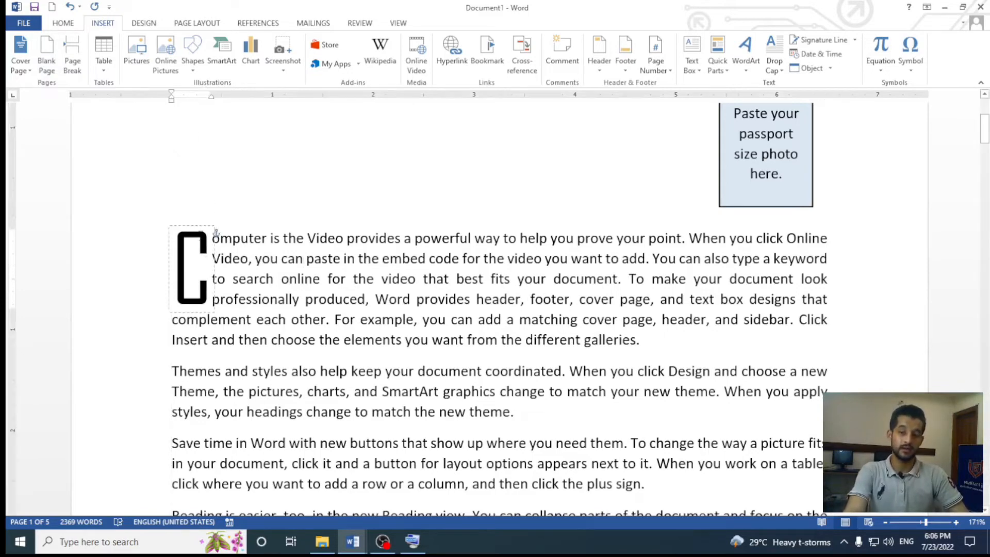
{"action": "key", "text": "ctrl+z"}
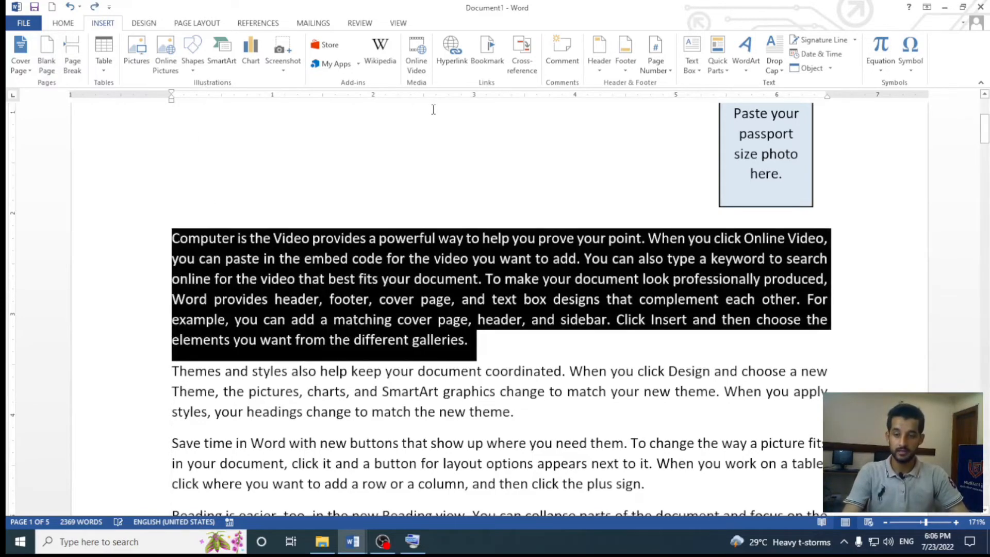
Apply an In margin drop cap to the selected opening paragraph with 4 lines to drop
{"action": "key", "text": "alt"}
{"action": "key", "text": "o"}
{"action": "key", "text": "d"}
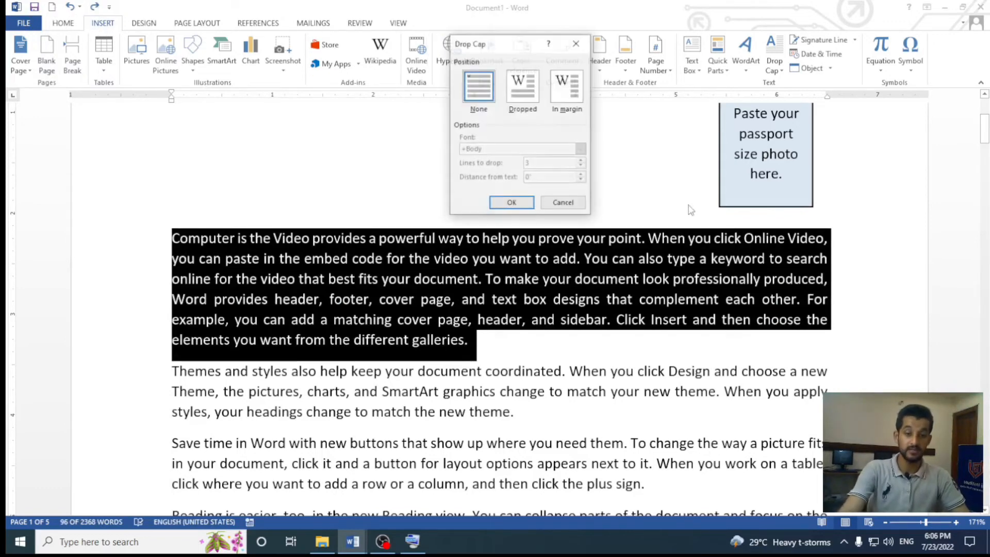
{"action": "left_click", "coordinate": [519, 99]}
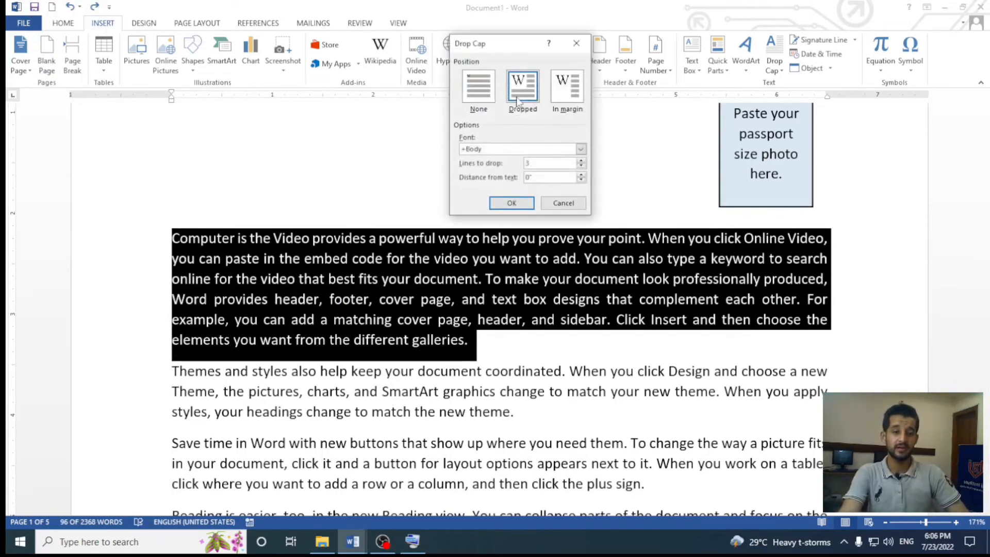
{"action": "left_click", "coordinate": [561, 102]}
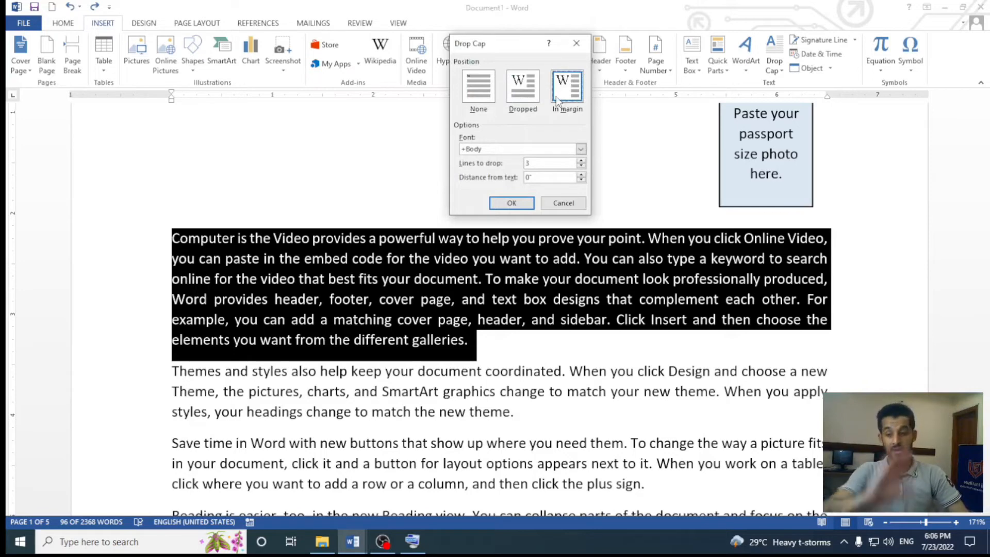
{"action": "left_click", "coordinate": [582, 160]}
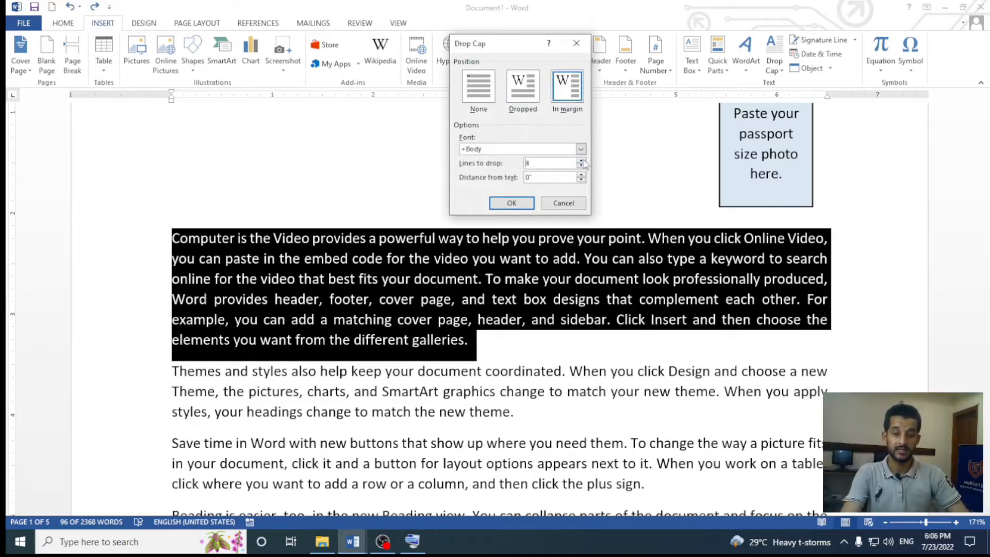
{"action": "left_click", "coordinate": [511, 202]}
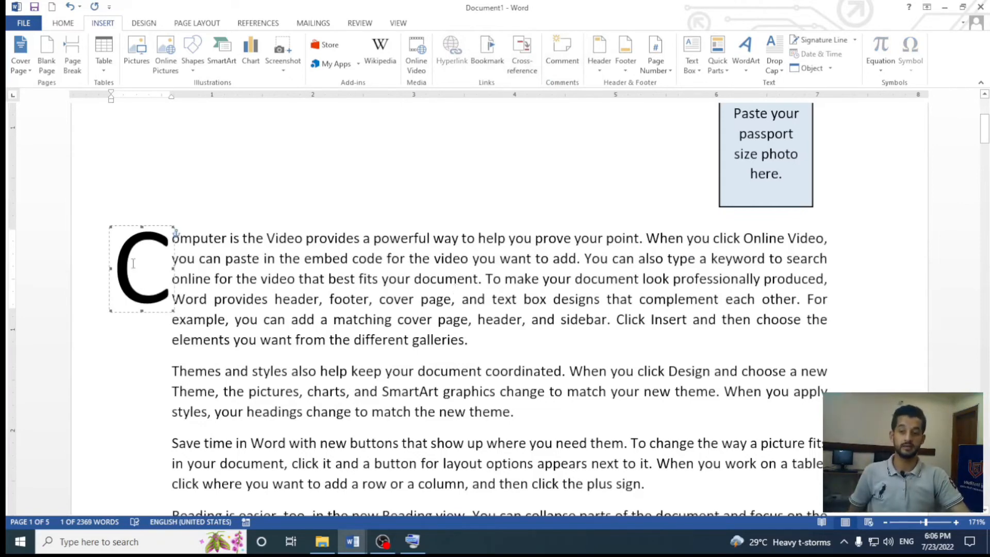
Undo the in-margin drop cap, keeping the opening paragraph merged and selected
{"action": "left_click_drag", "start_coordinate": [171, 99], "coordinate": [170, 99]}
{"action": "left_click_drag", "start_coordinate": [111, 101], "coordinate": [111, 100]}
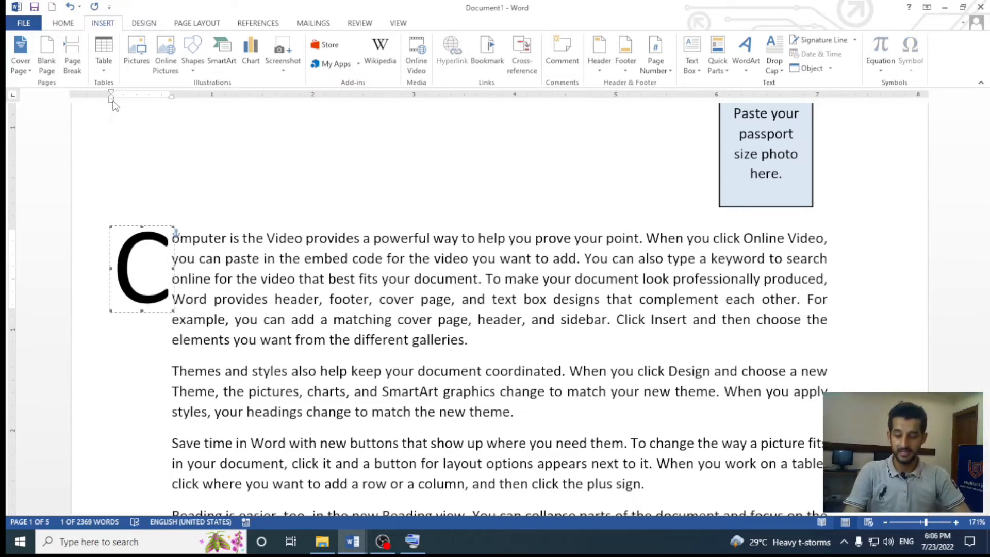
{"action": "key", "text": "ctrl+z"}
{"action": "key", "text": "ctrl+z"}
{"action": "key", "text": "ctrl+z"}
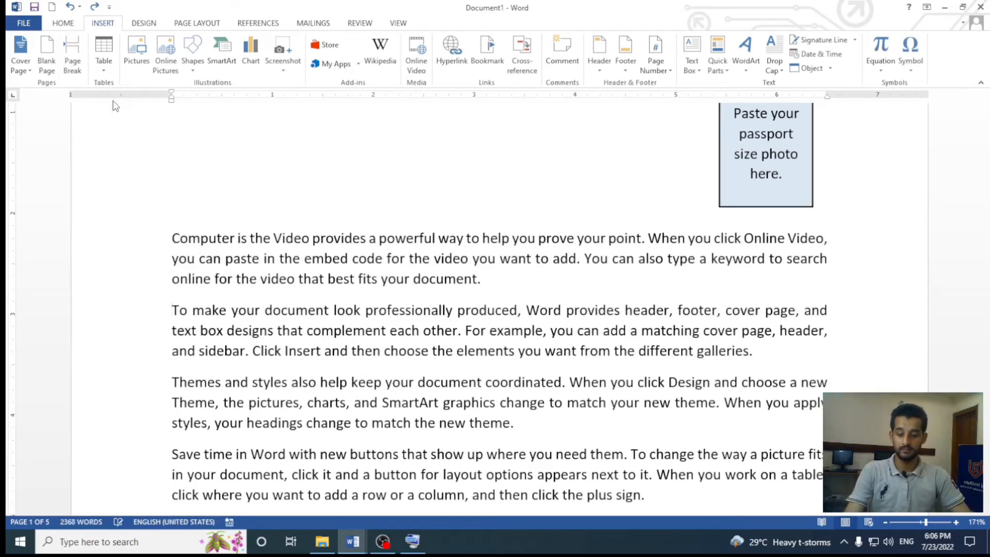
{"action": "key", "text": "ctrl+y"}
{"action": "key", "text": "ctrl+y"}
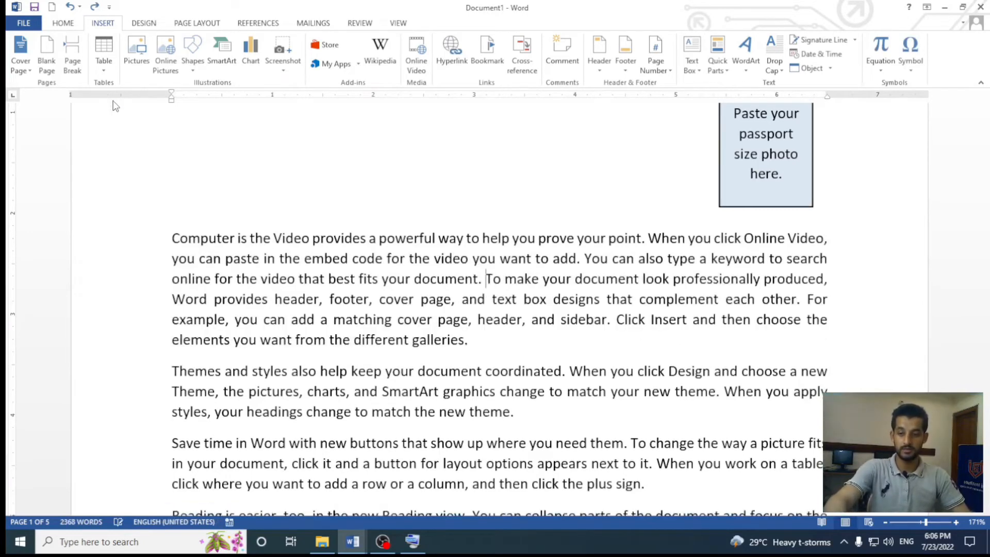
{"action": "key", "text": "ctrl+y"}
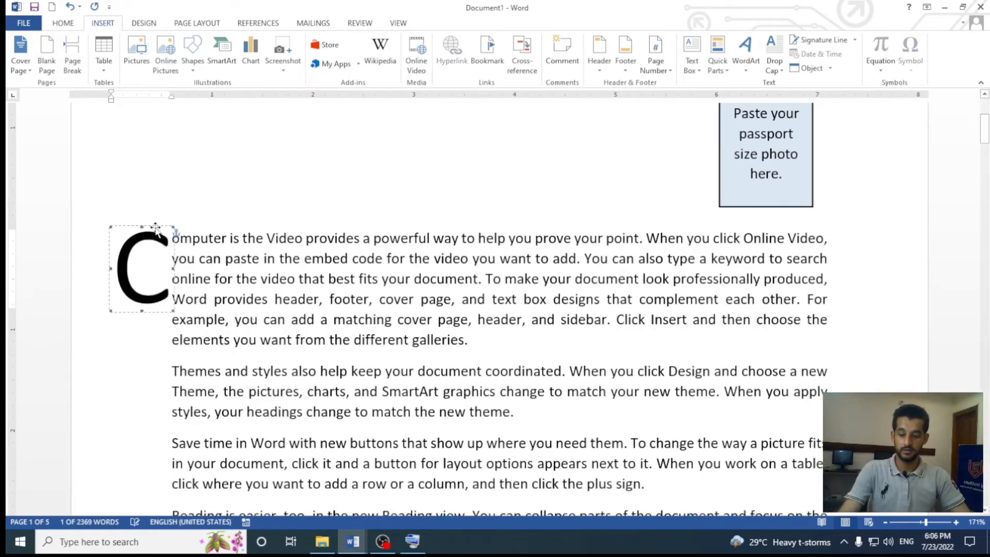
{"action": "key", "text": "ctrl+z"}
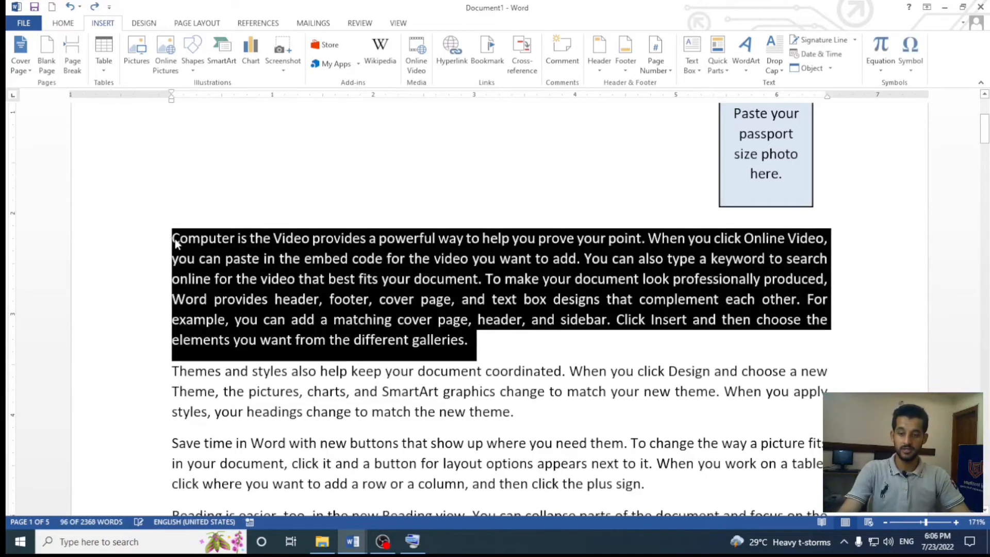
Open the Drop Cap settings for the selected opening paragraph and choose the Dropped position with the Agency FB font
{"action": "key", "text": "alt+o"}
{"action": "key", "text": "d"}
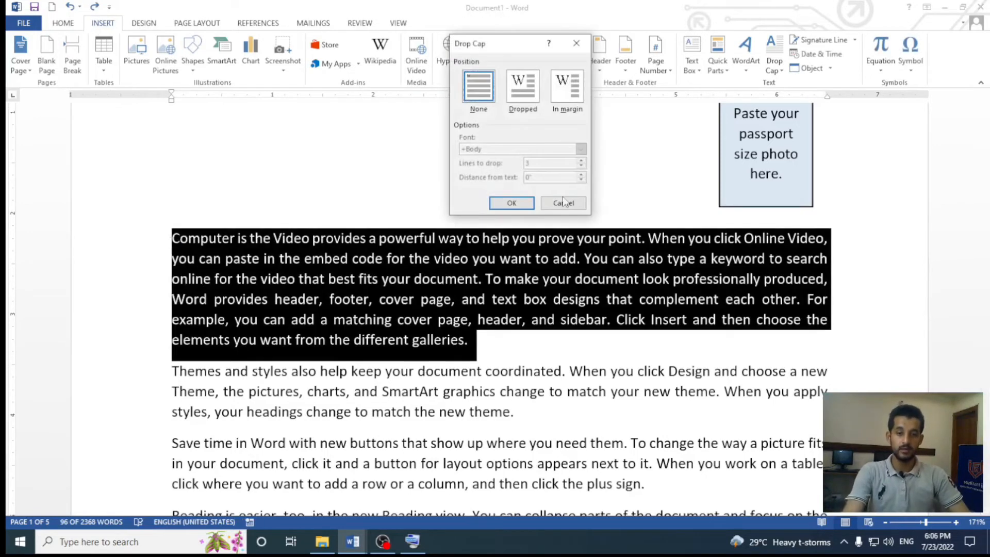
{"action": "left_click", "coordinate": [527, 90]}
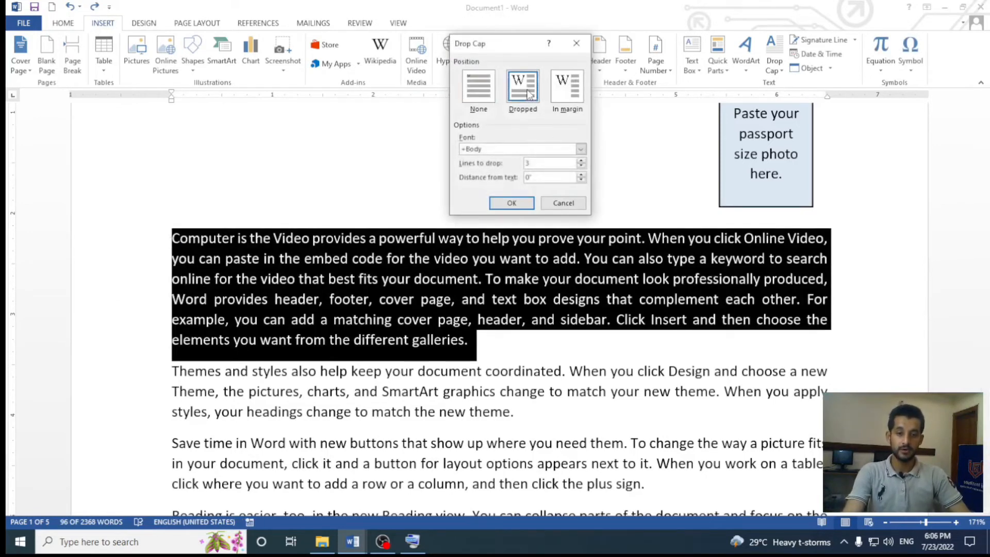
{"action": "left_click", "coordinate": [580, 149]}
{"action": "scroll", "coordinate": [502, 188], "scroll_direction": "down", "scroll_amount": 2}
{"action": "scroll", "coordinate": [500, 196], "scroll_direction": "down", "scroll_amount": 6}
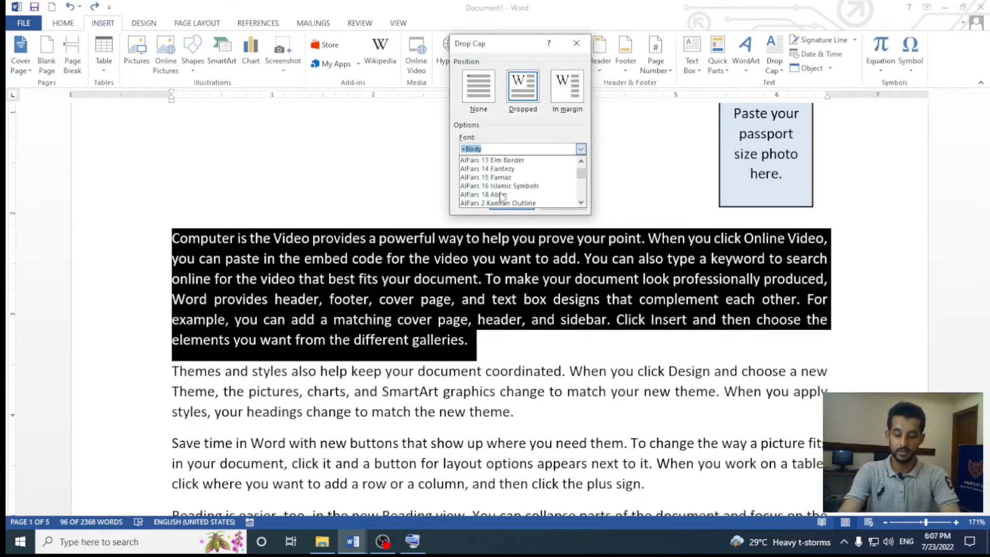
{"action": "type", "text": "agency FB"}
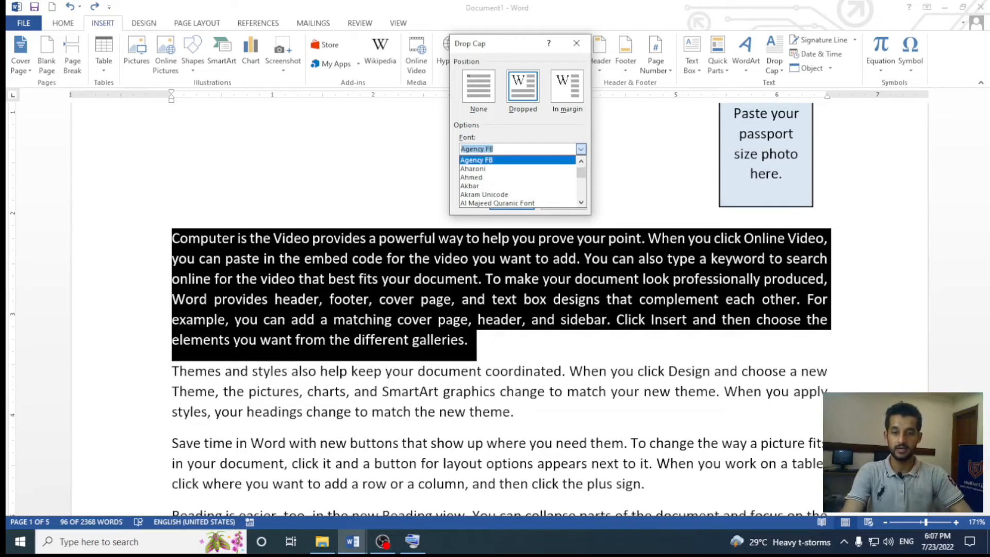
{"action": "key", "text": "Return"}
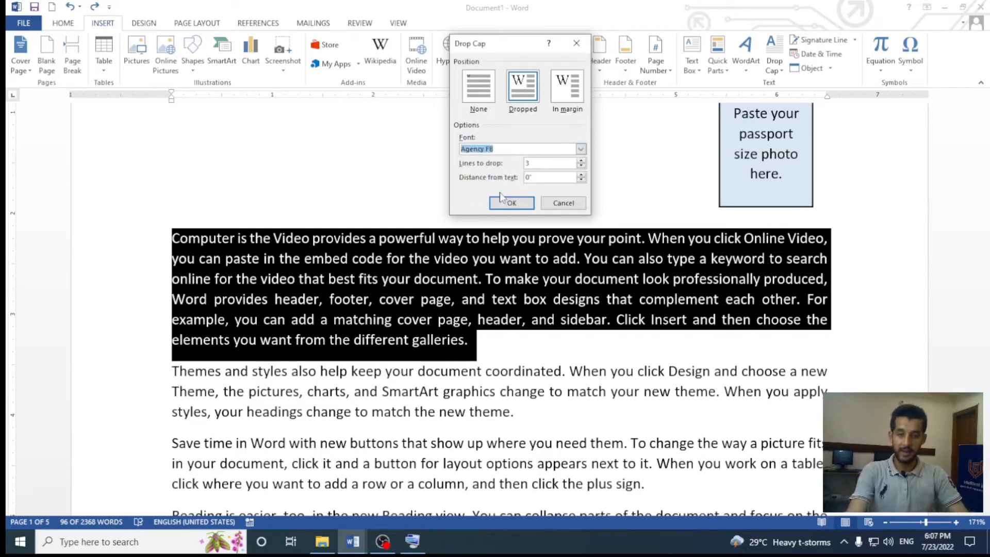
Set the drop cap to 4 lines with a 0.2" distance from text, and apply it to the opening paragraph
{"action": "key", "text": "Tab"}
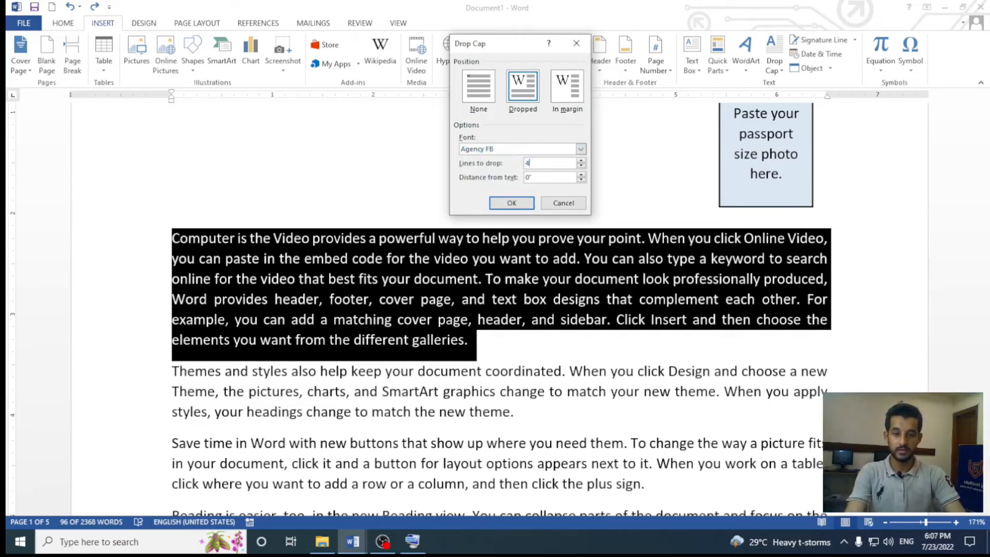
{"action": "key", "text": "Tab"}
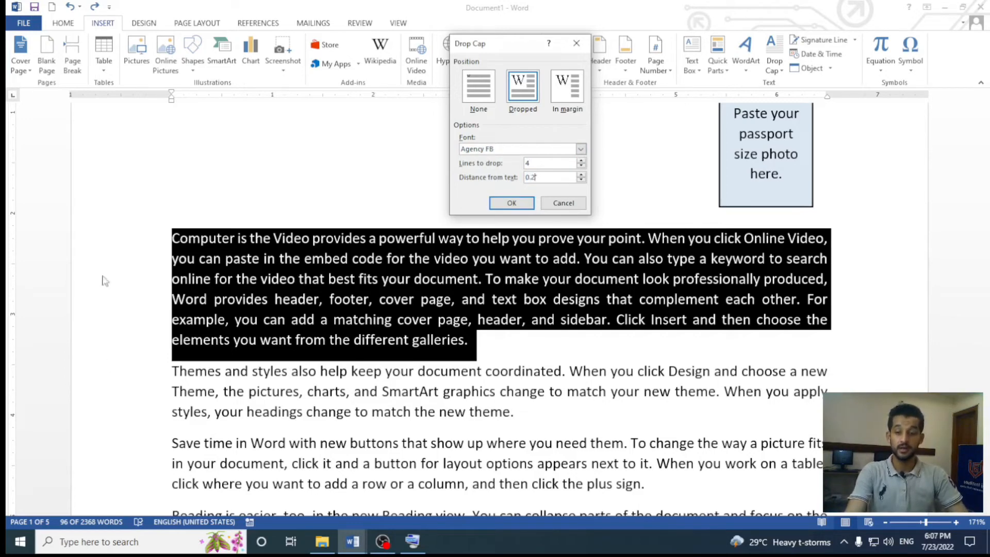
{"action": "left_click", "coordinate": [521, 206]}
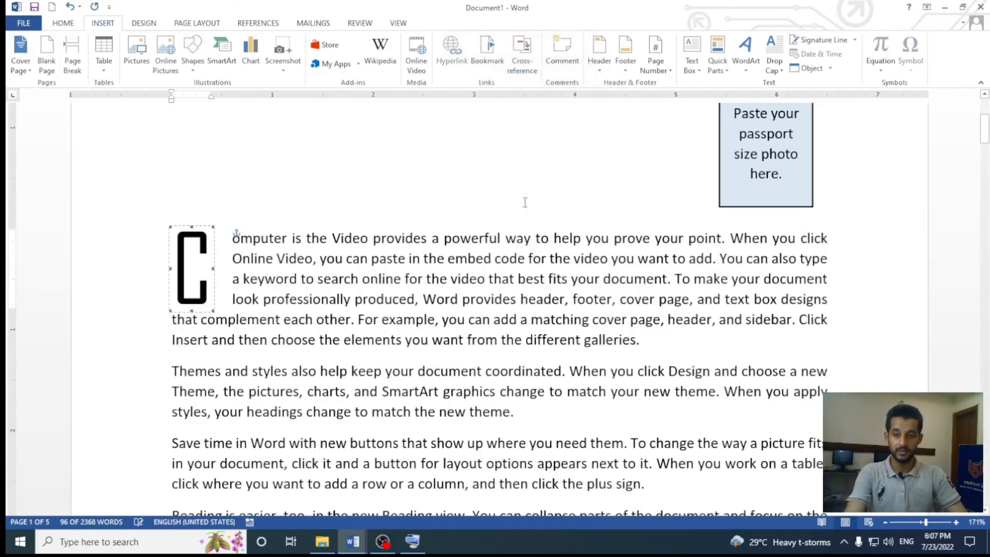
{"action": "left_click", "coordinate": [283, 319]}
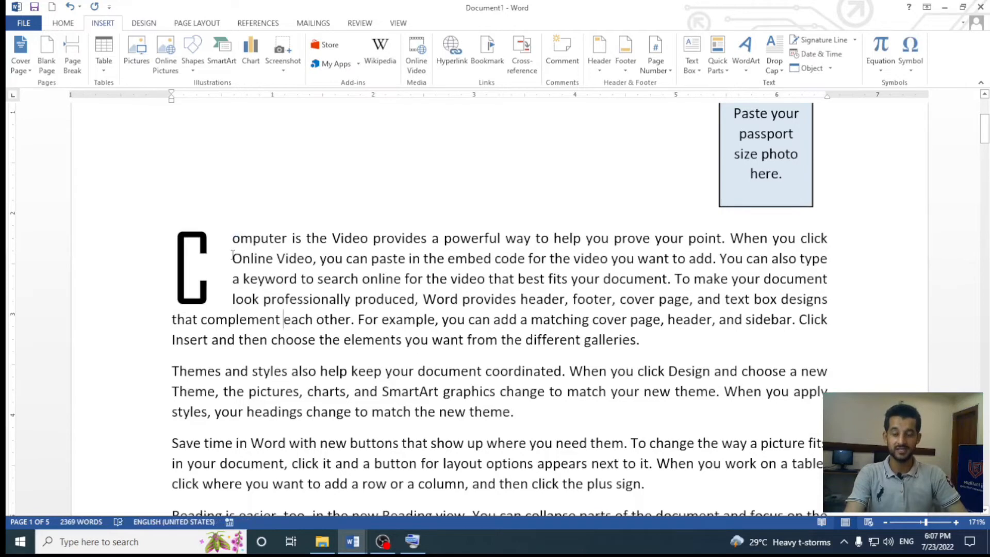
Select the opening paragraph, reopen its Drop Cap settings and reduce the distance from text to 0"
{"action": "left_click", "coordinate": [229, 238]}
{"action": "left_click", "coordinate": [237, 232]}
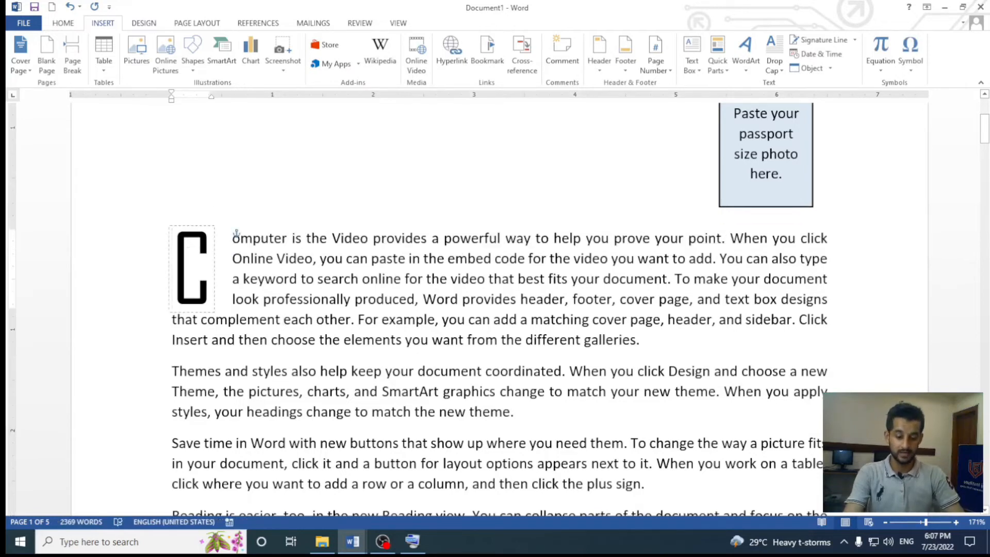
{"action": "triple_click", "coordinate": [236, 232]}
{"action": "key", "text": "alt+o"}
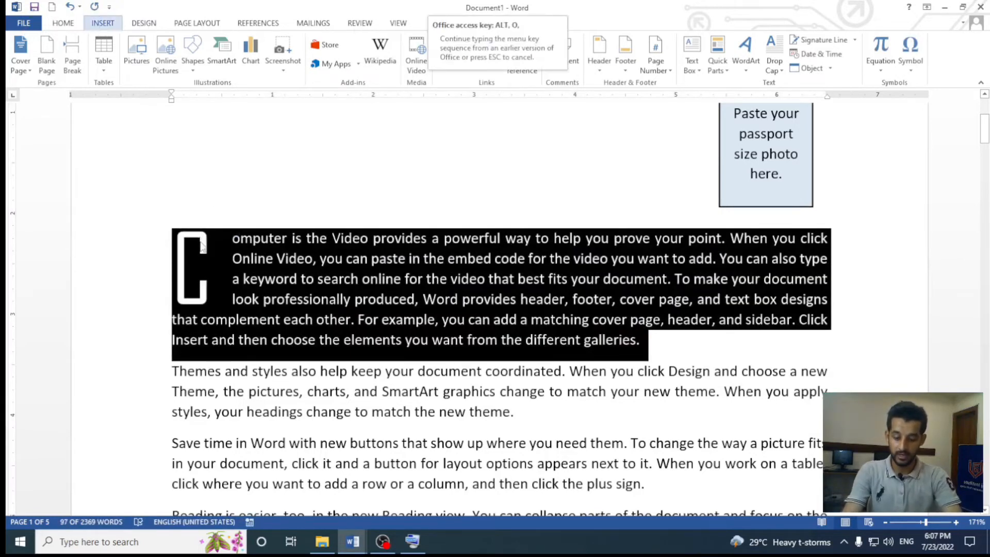
{"action": "key", "text": "d"}
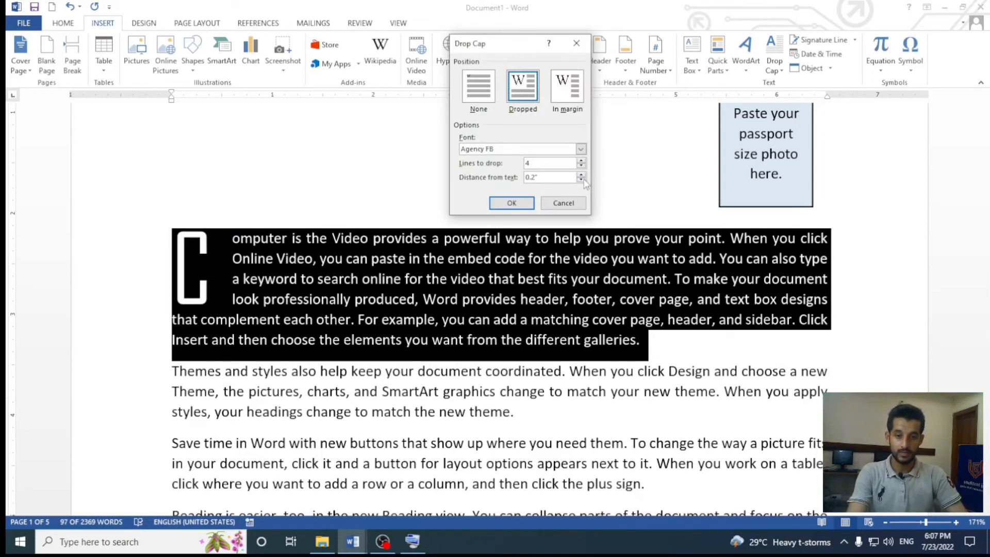
{"action": "left_click", "coordinate": [583, 180]}
{"action": "left_click", "coordinate": [582, 180]}
{"action": "left_click", "coordinate": [516, 202]}
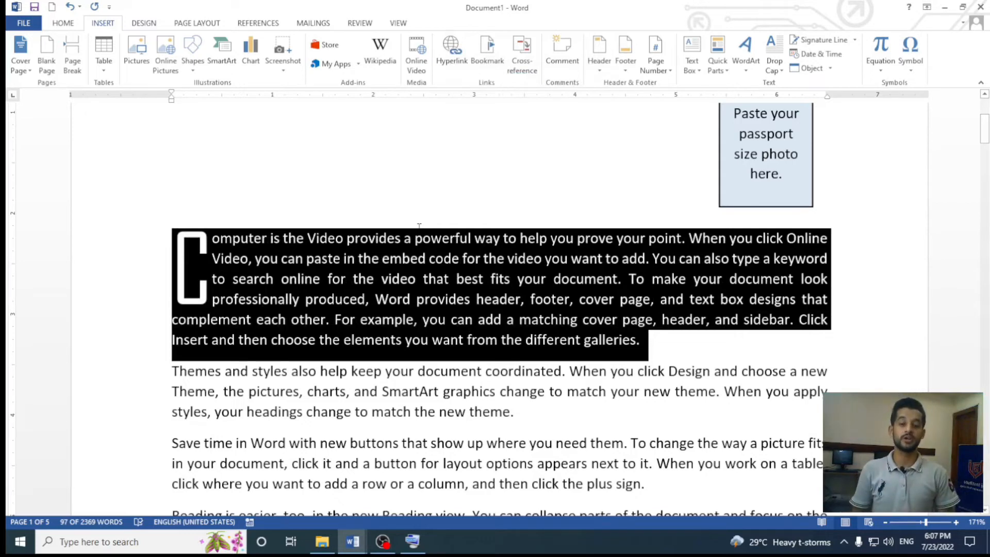
Switch to Ms Word Lesson 12.docx and review its shortcut table, from Alt V H down to the Alt P PC row for page colors and effects
{"action": "key", "text": "alt+Tab"}
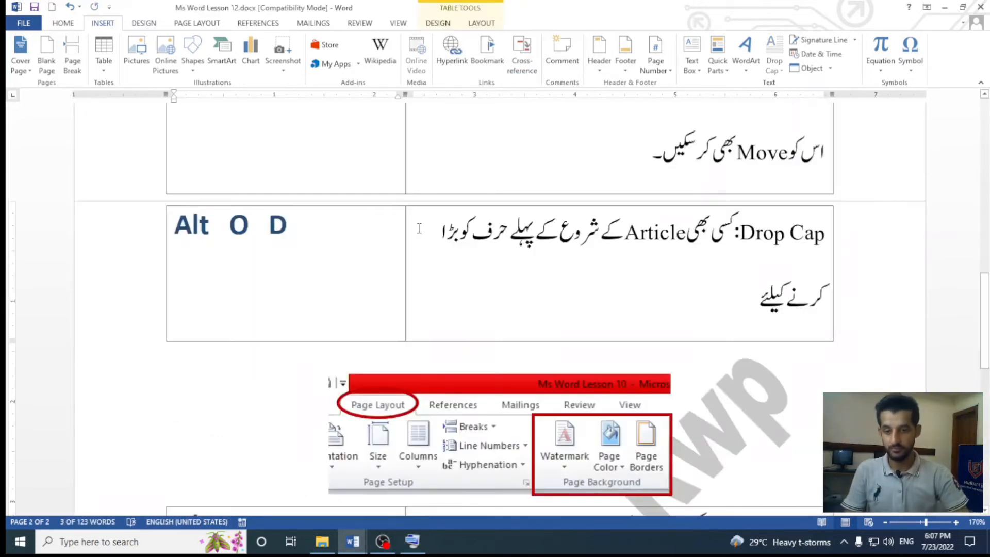
{"action": "scroll", "coordinate": [295, 319], "scroll_direction": "up", "scroll_amount": 10}
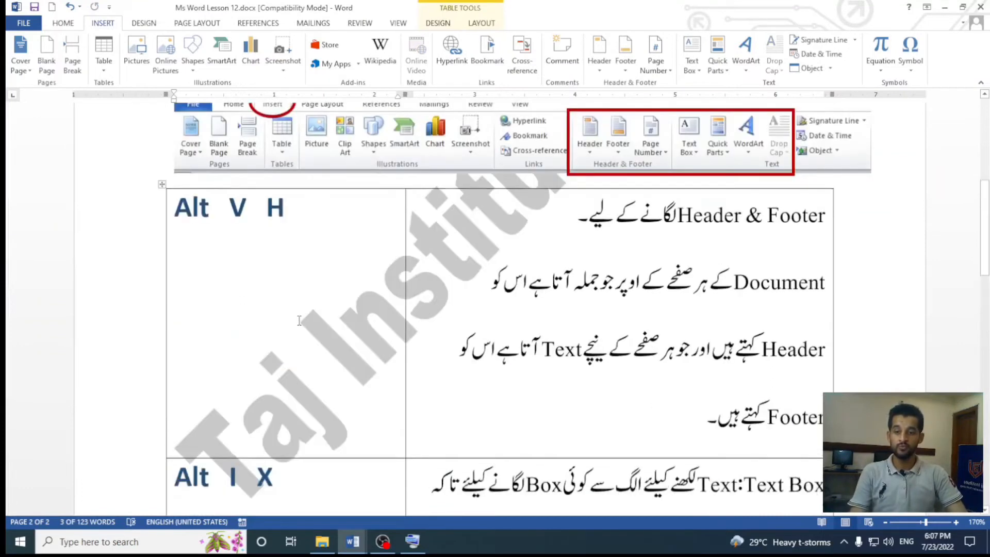
{"action": "left_click", "coordinate": [297, 294]}
{"action": "scroll", "coordinate": [297, 294], "scroll_direction": "down", "scroll_amount": 15}
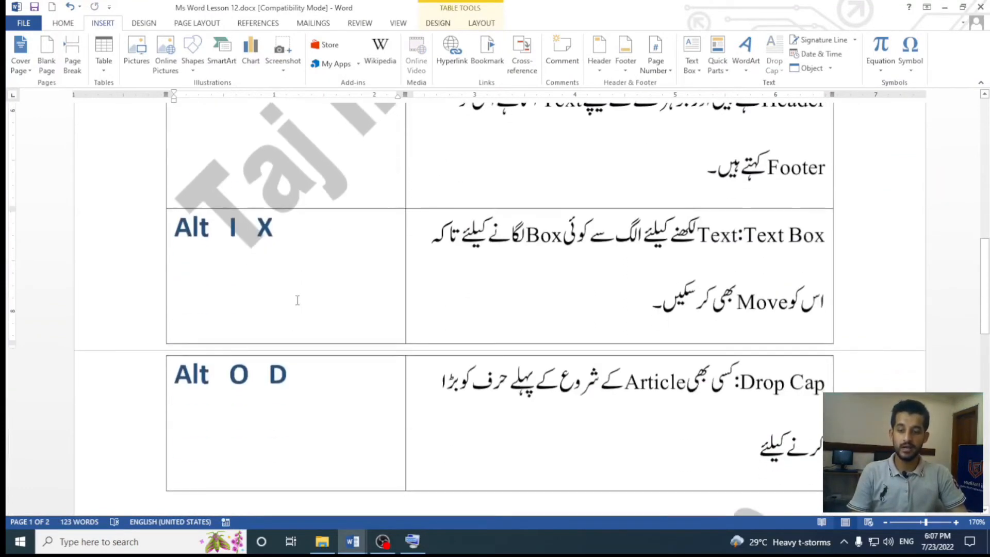
{"action": "scroll", "coordinate": [297, 299], "scroll_direction": "down", "scroll_amount": 3}
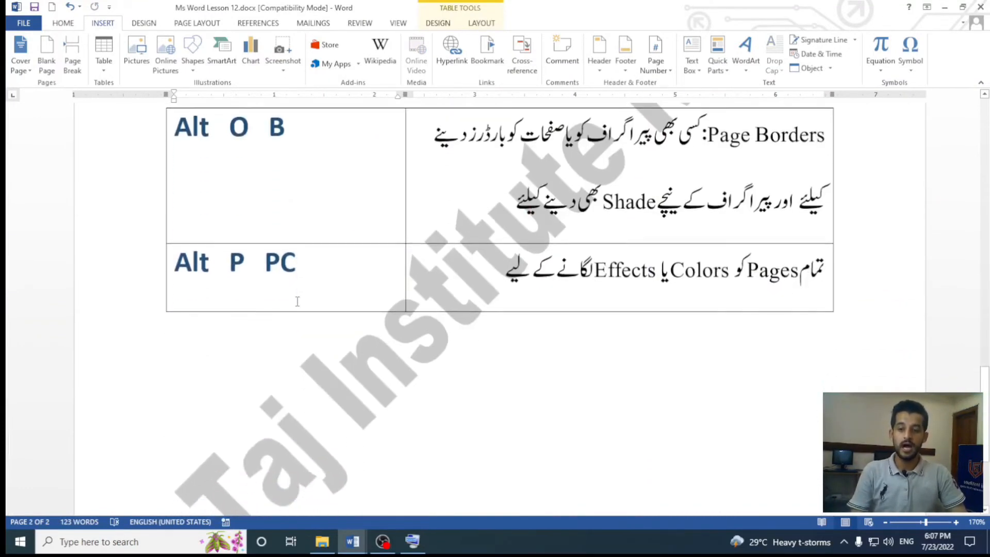
{"action": "scroll", "coordinate": [297, 299], "scroll_direction": "up", "scroll_amount": 2}
{"action": "left_click", "coordinate": [304, 311]}
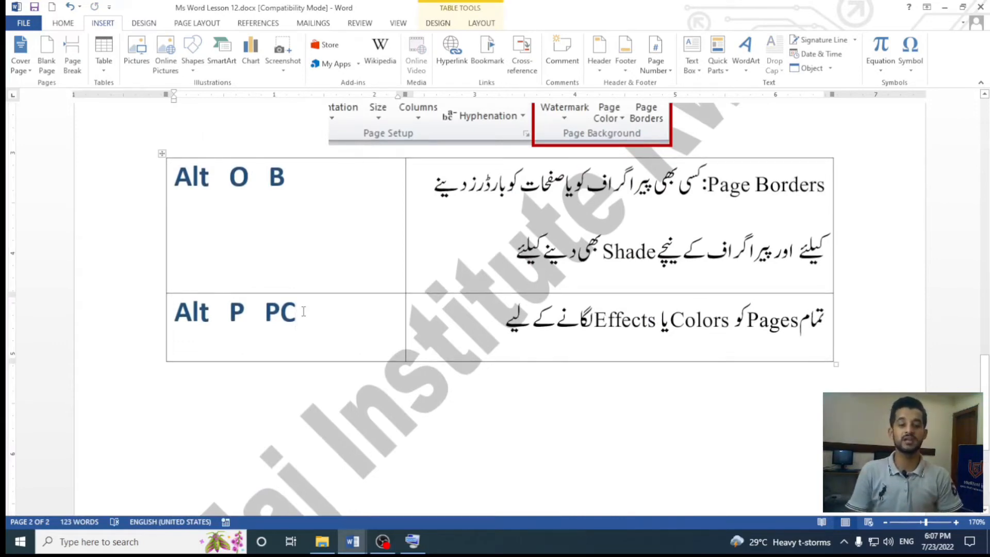
{"action": "key", "text": "ctrl+shift+Left"}
{"action": "key", "text": "ctrl+shift+Left"}
{"action": "key", "text": "ctrl+shift+Left"}
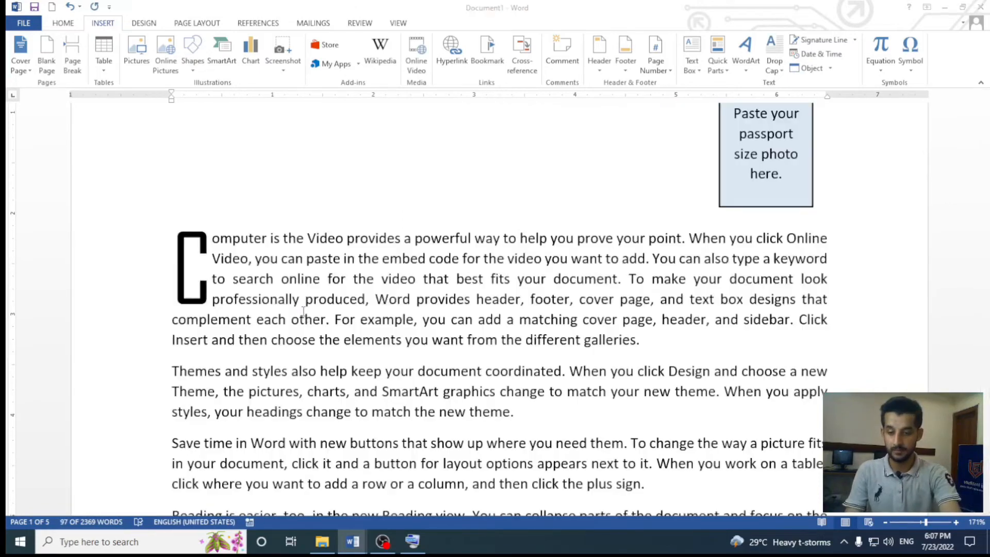
Return to the letter in Document1, zoom out to the page header and set the page color to a medium grey
{"action": "triple_click", "coordinate": [303, 316]}
{"action": "scroll", "coordinate": [564, 292], "scroll_direction": "down", "scroll_amount": 2}
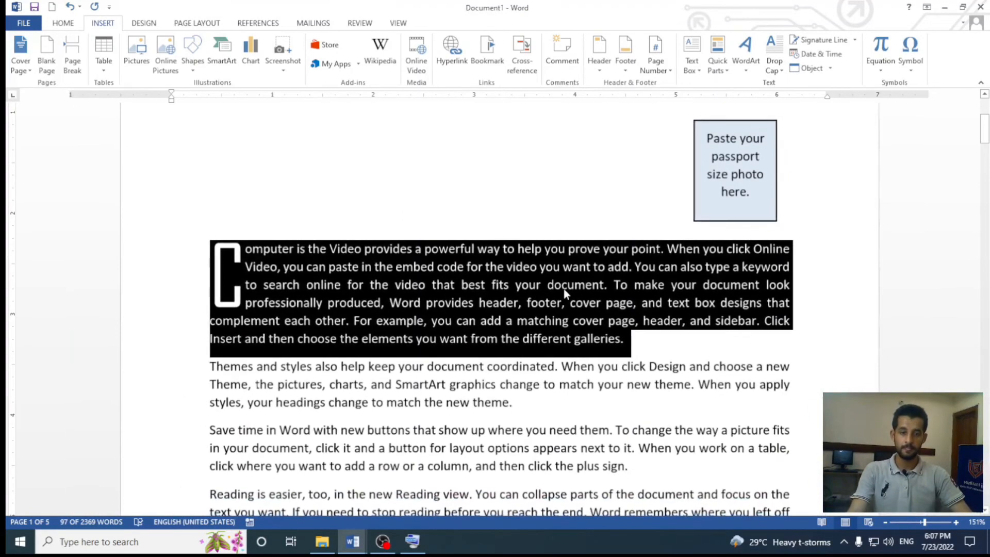
{"action": "scroll", "coordinate": [563, 289], "scroll_direction": "up", "scroll_amount": 4}
{"action": "left_click", "coordinate": [563, 288]}
{"action": "scroll", "coordinate": [563, 289], "scroll_direction": "down", "scroll_amount": 4}
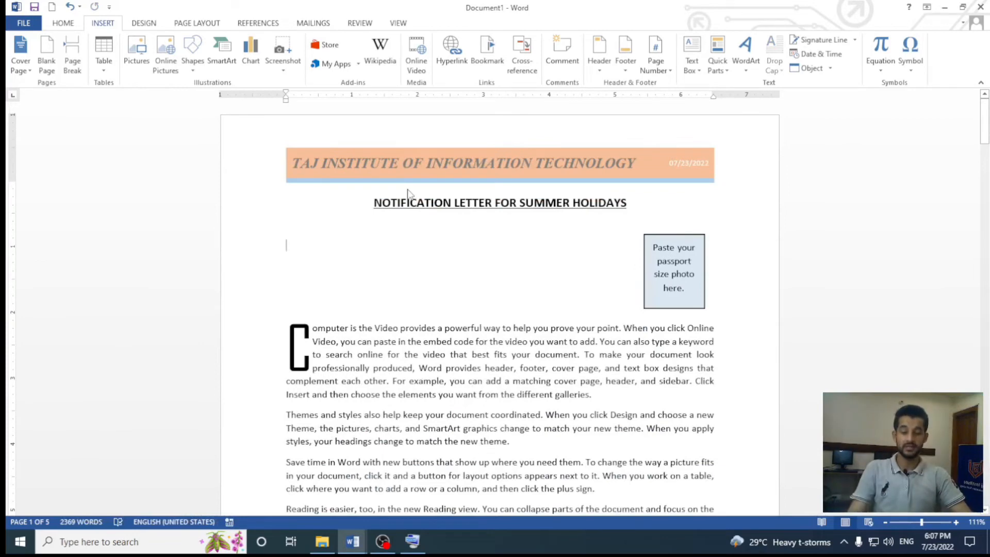
{"action": "left_click", "coordinate": [141, 28]}
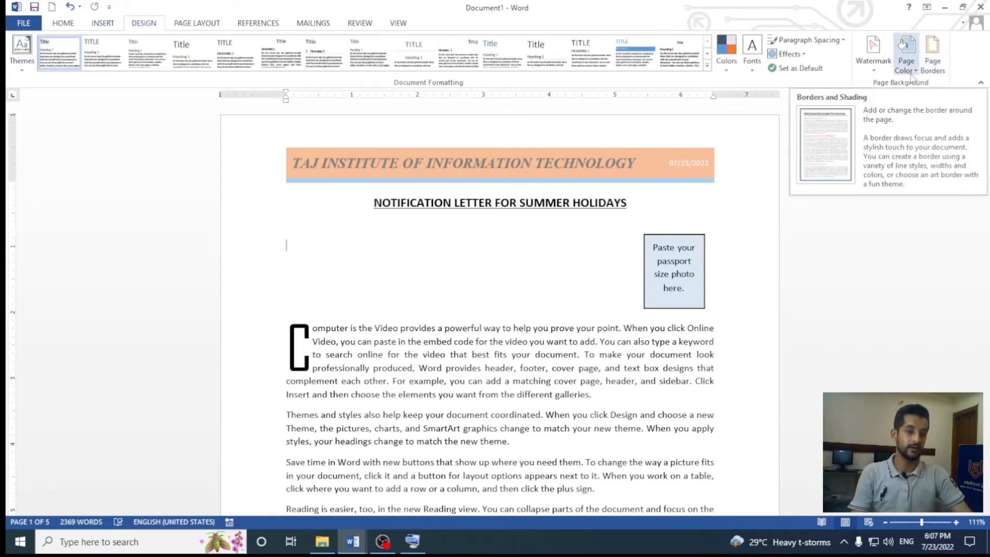
{"action": "left_click", "coordinate": [911, 75]}
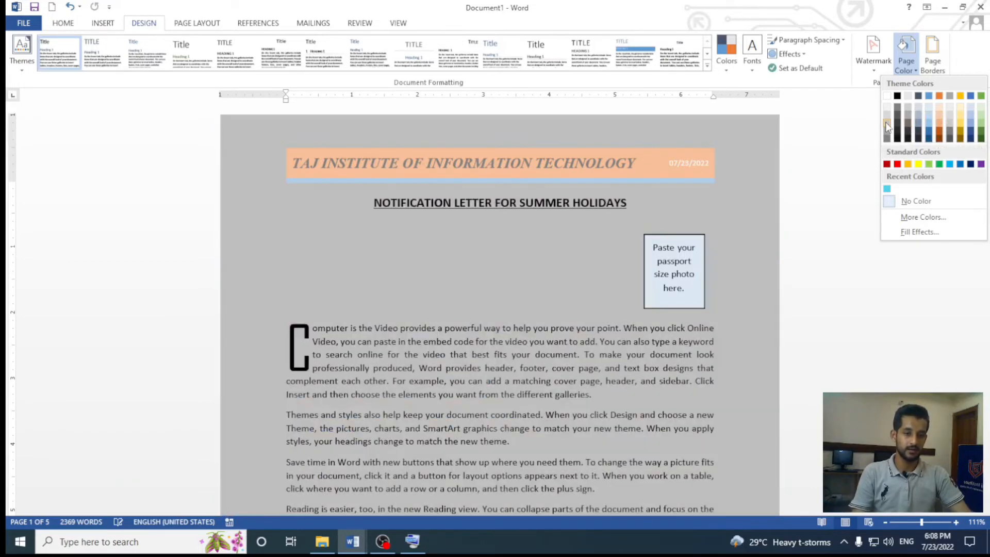
{"action": "left_click", "coordinate": [886, 127]}
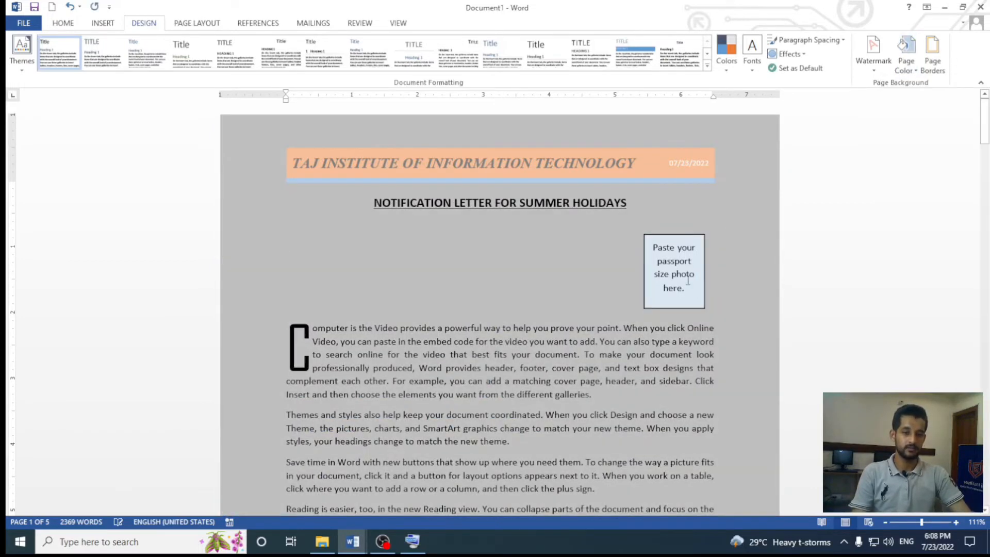
{"action": "left_click", "coordinate": [704, 252]}
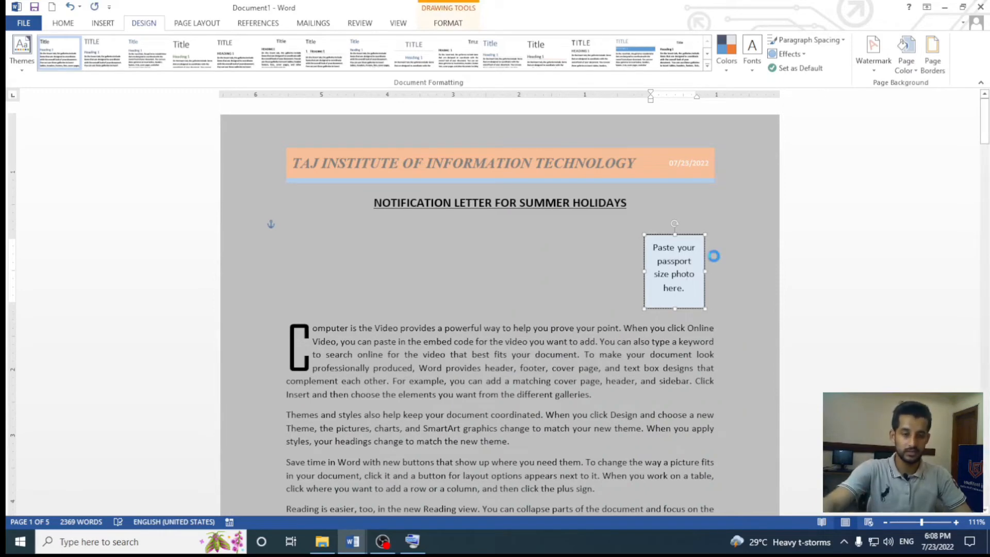
Check the print preview for how the page color prints, and return to the letter
{"action": "key", "text": "ctrl+p"}
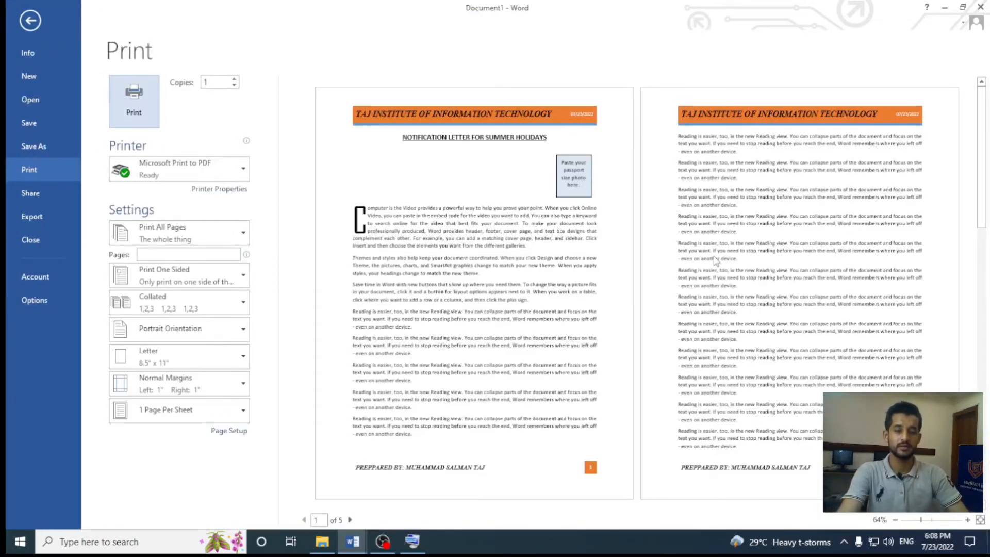
{"action": "key", "text": "Escape"}
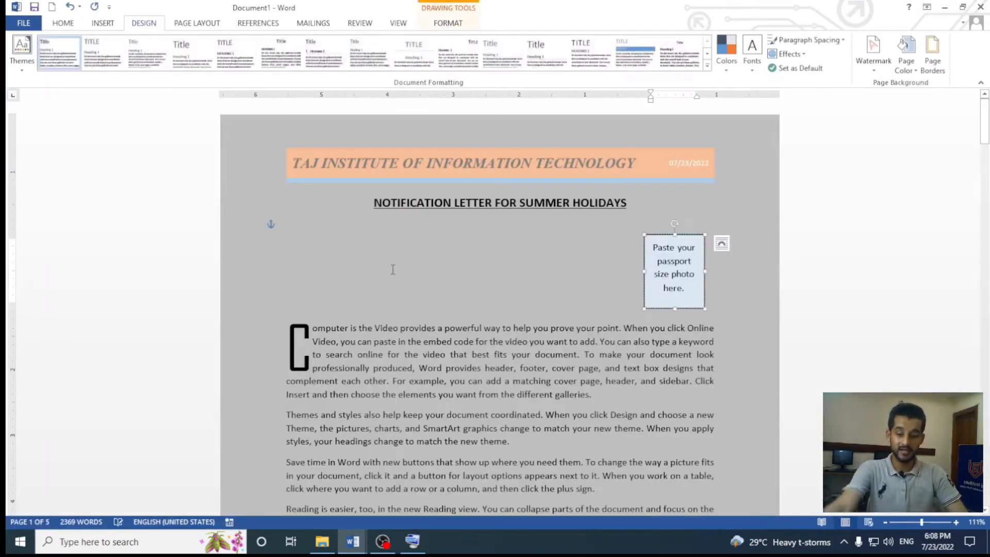
{"action": "key", "text": "ctrl+p"}
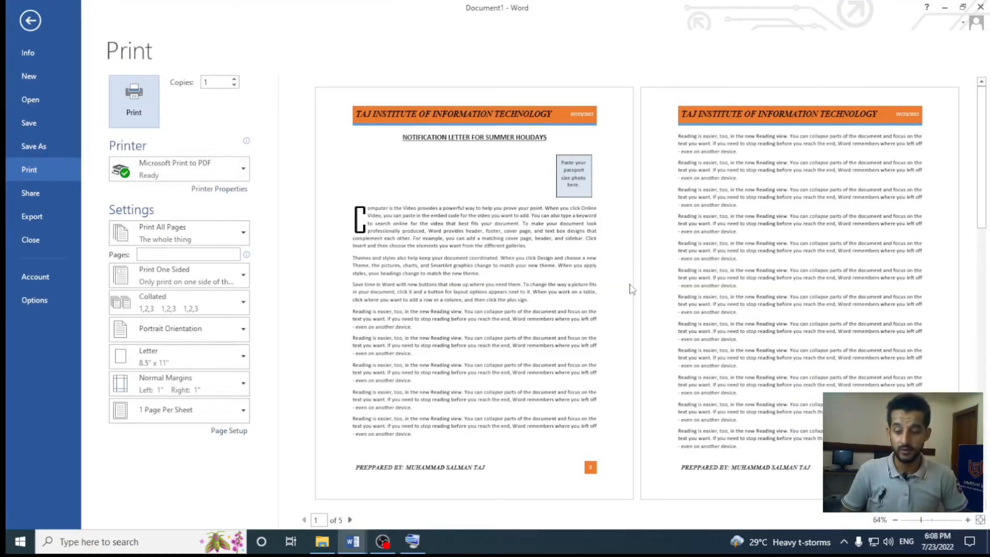
{"action": "key", "text": "Escape"}
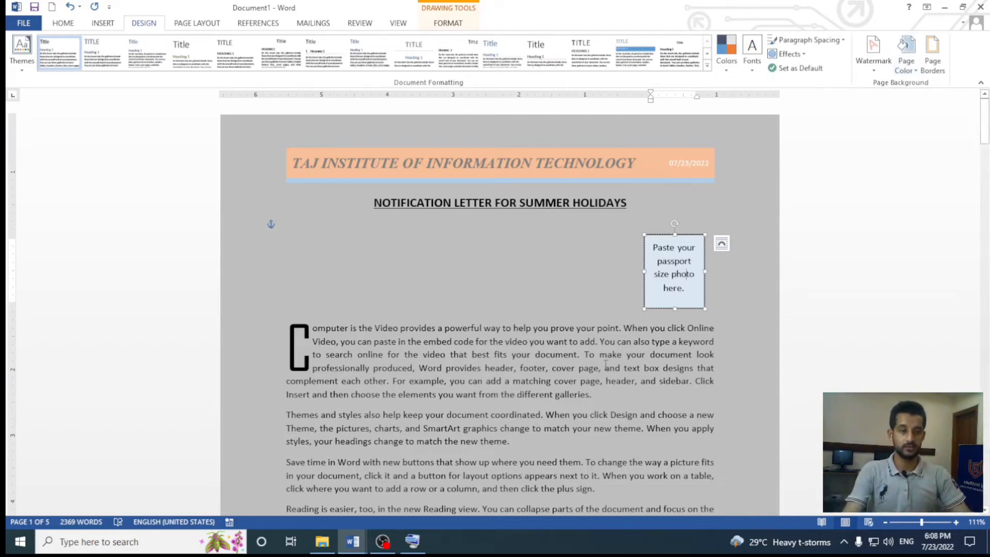
Open the page color's Fill Effects, look through the Texture, Pattern and Picture options, and return to Gradient
{"action": "left_click", "coordinate": [912, 72]}
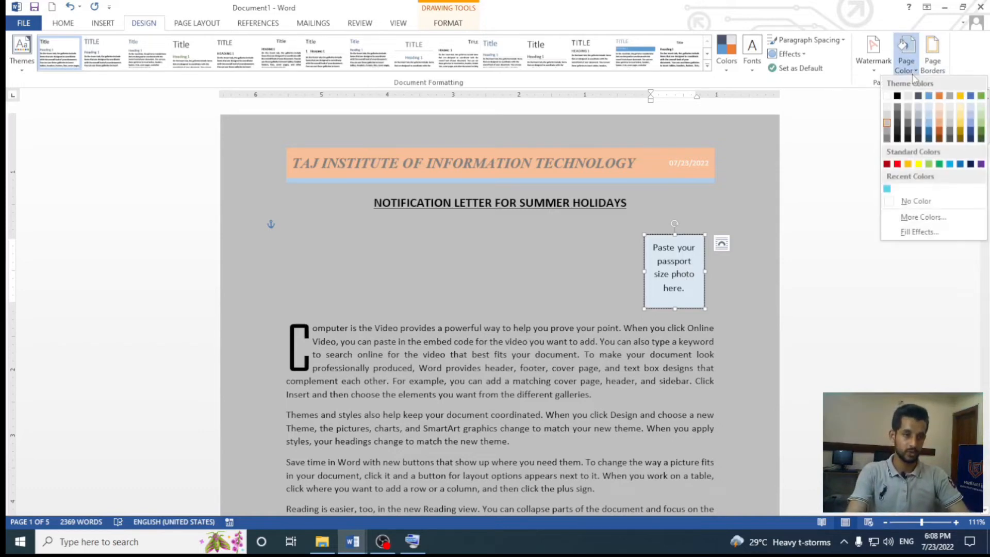
{"action": "left_click", "coordinate": [911, 233]}
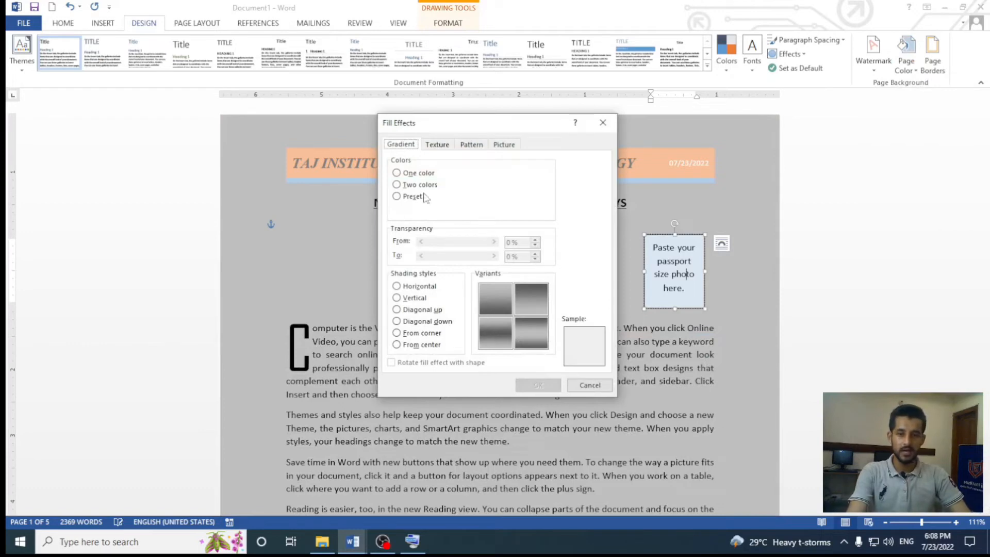
{"action": "left_click", "coordinate": [443, 148]}
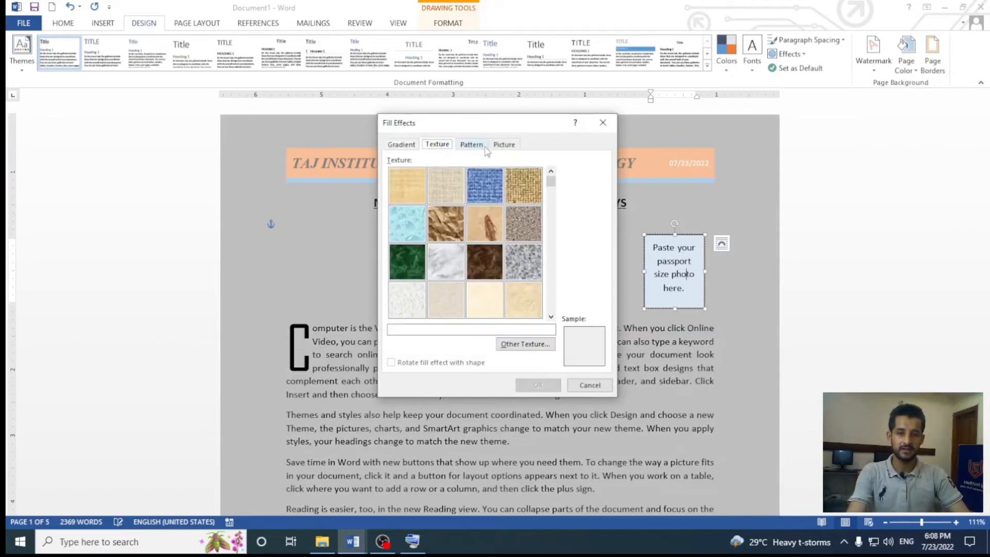
{"action": "left_click", "coordinate": [483, 146]}
{"action": "left_click", "coordinate": [501, 148]}
{"action": "left_click", "coordinate": [411, 150]}
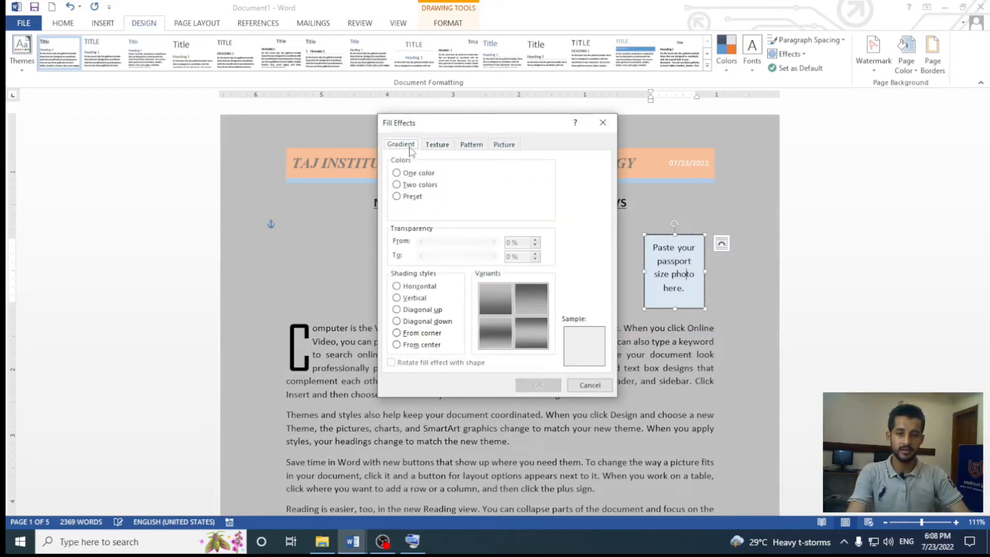
Apply a two-color horizontal gradient from light orange to light blue as the page background, and check it down the pages
{"action": "left_click", "coordinate": [406, 185]}
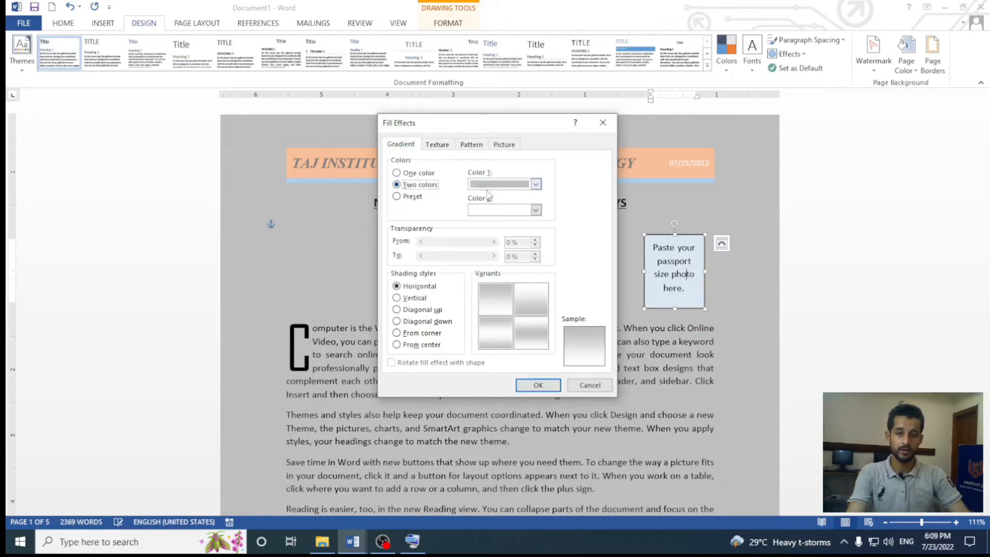
{"action": "left_click", "coordinate": [534, 185]}
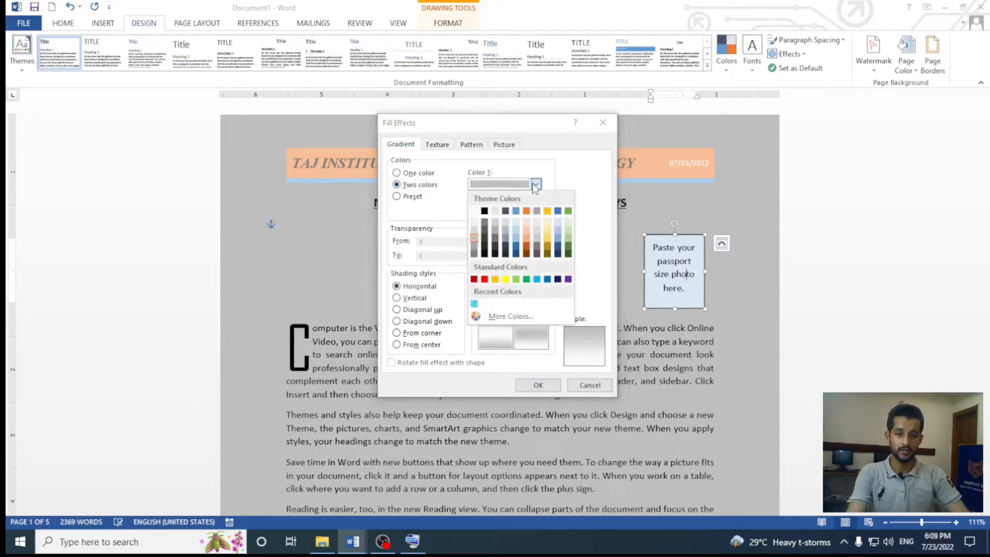
{"action": "left_click", "coordinate": [525, 231]}
{"action": "left_click", "coordinate": [536, 209]}
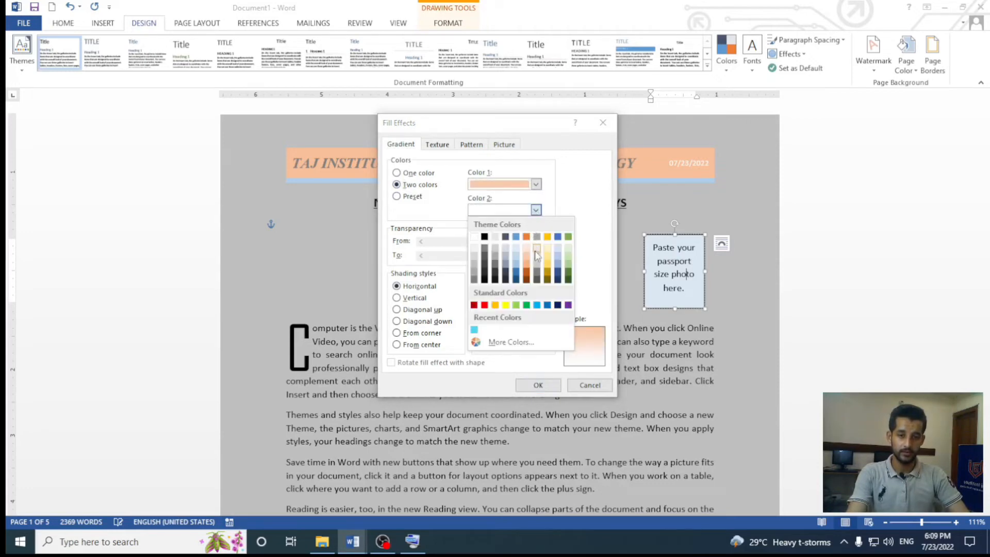
{"action": "left_click", "coordinate": [515, 263]}
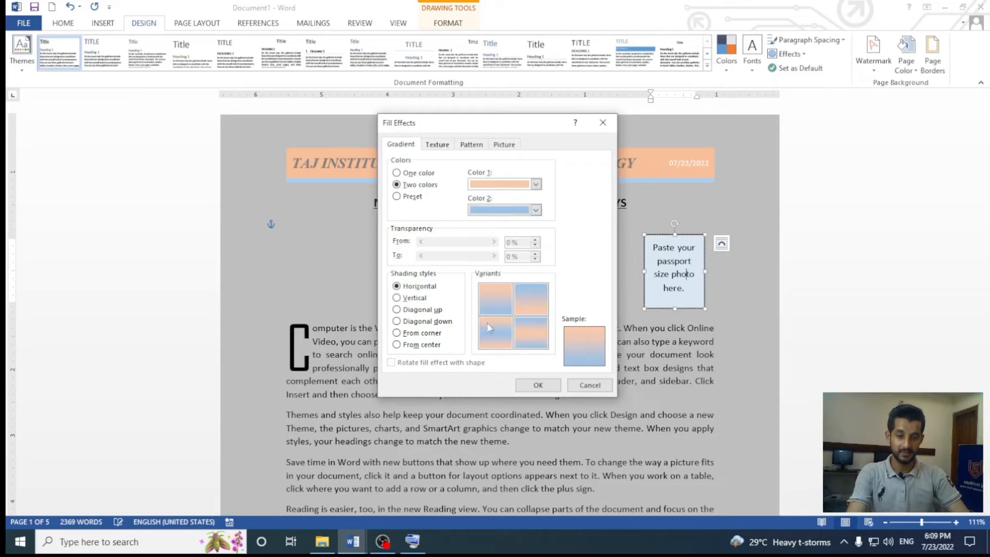
{"action": "left_click", "coordinate": [529, 384]}
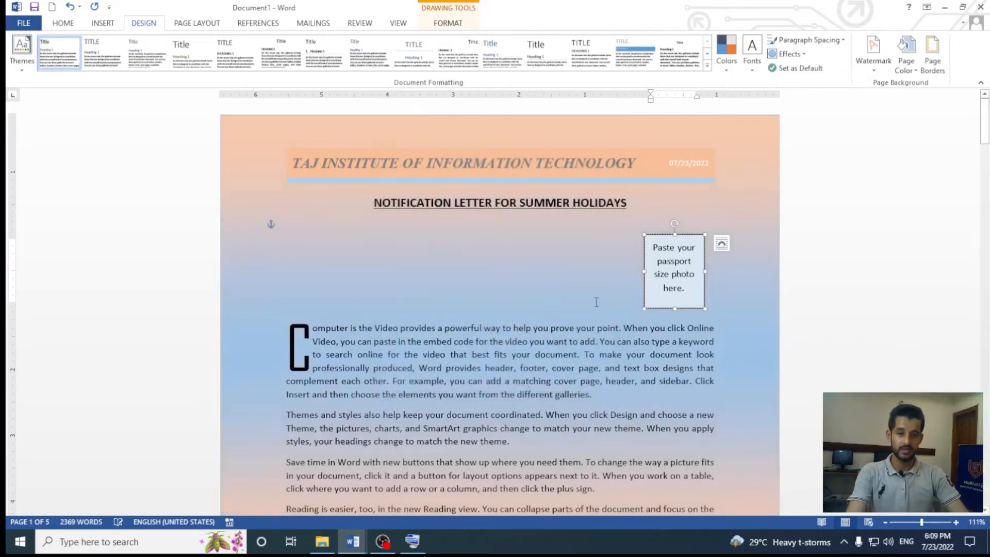
{"action": "scroll", "coordinate": [592, 299], "scroll_direction": "down", "scroll_amount": 10}
{"action": "scroll", "coordinate": [592, 299], "scroll_direction": "up", "scroll_amount": 10}
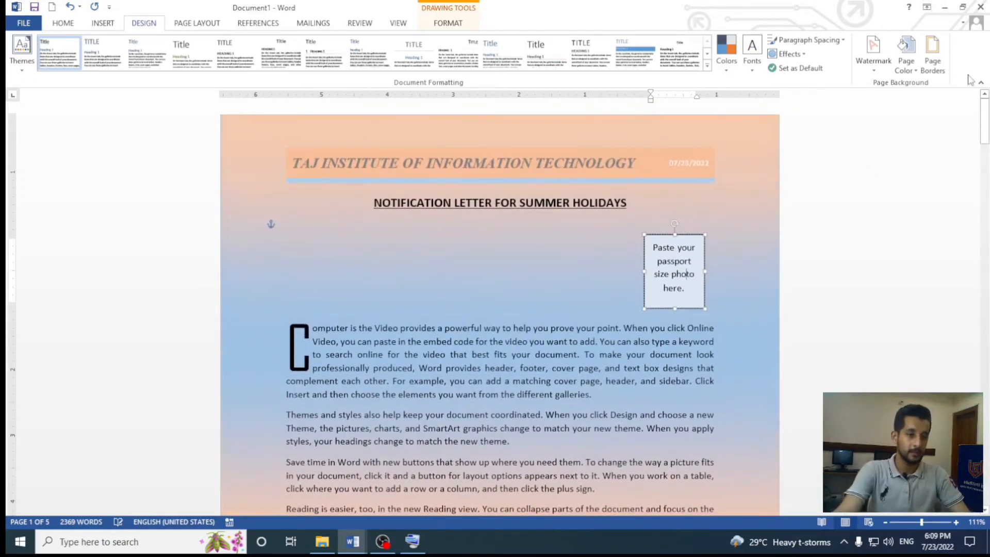
Change the page background gradient's shading style to Diagonal down after trying Vertical and Diagonal up, and view it across the pages
{"action": "left_click", "coordinate": [905, 58]}
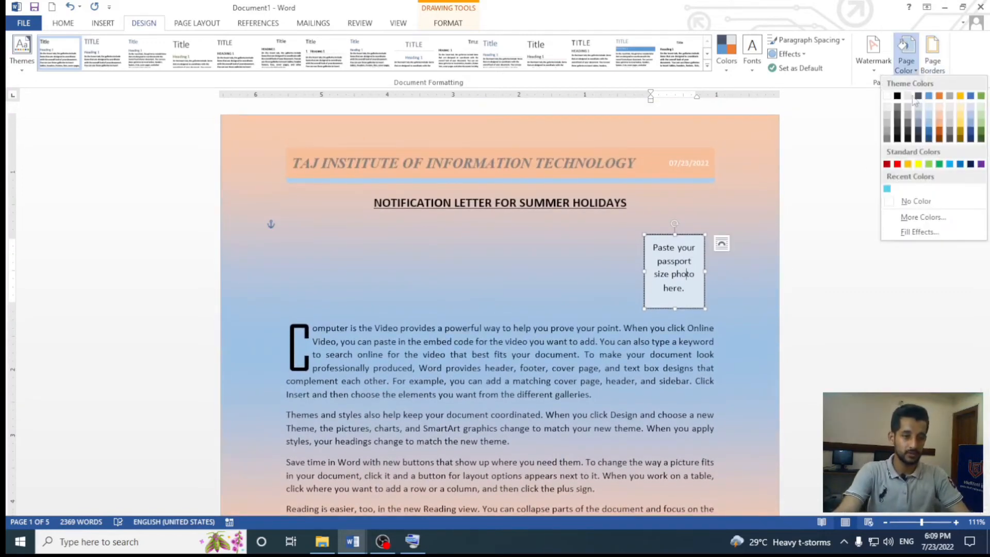
{"action": "left_click", "coordinate": [927, 232]}
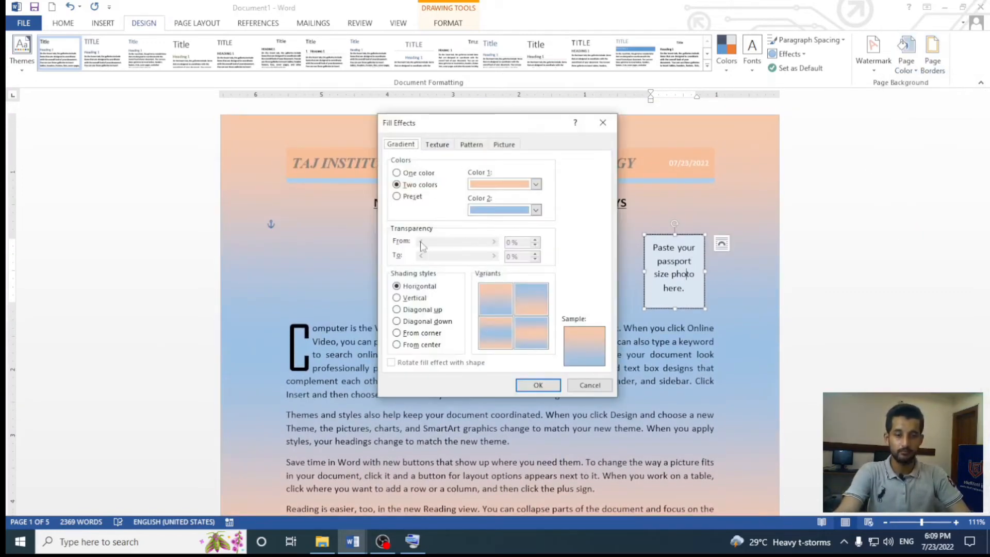
{"action": "left_click", "coordinate": [421, 302]}
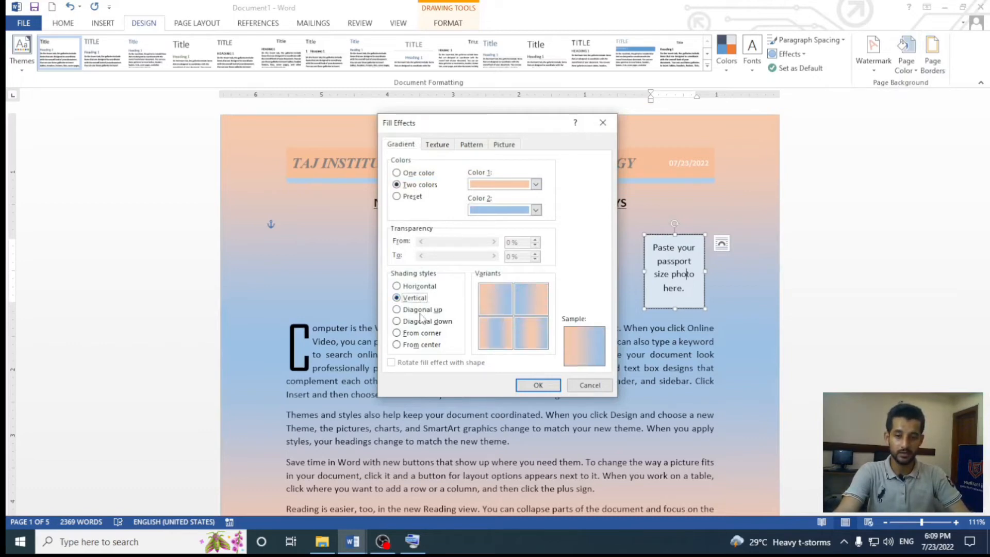
{"action": "left_click", "coordinate": [421, 310]}
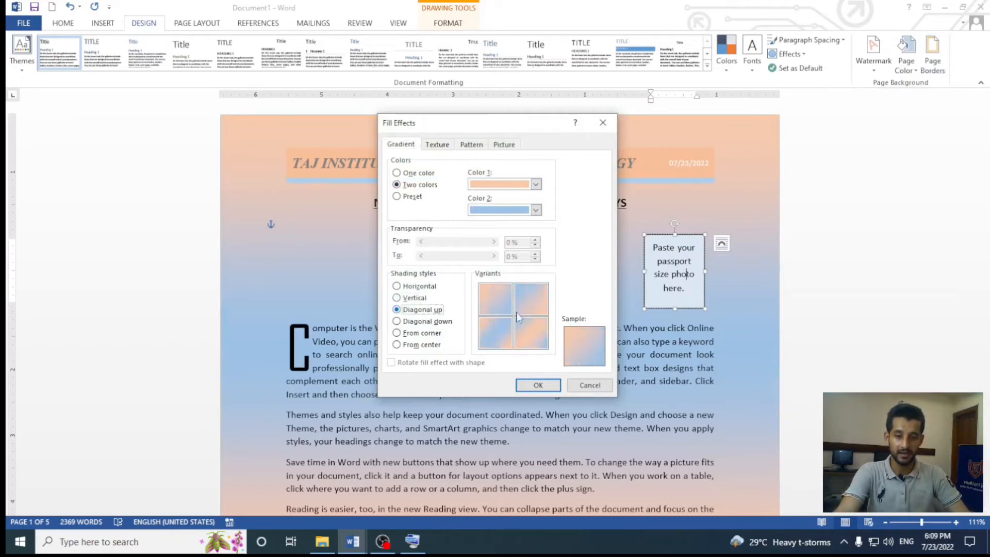
{"action": "left_click", "coordinate": [441, 321]}
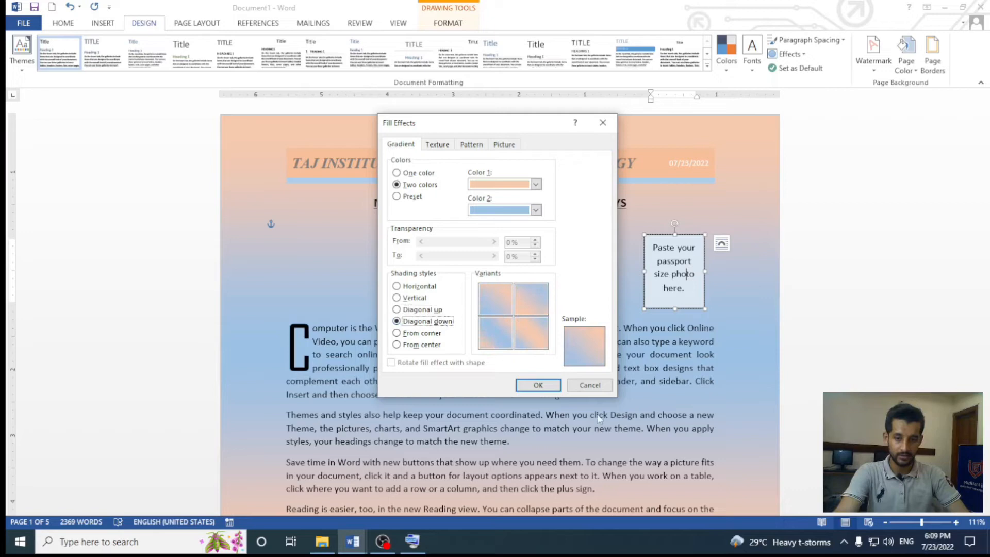
{"action": "left_click", "coordinate": [536, 384]}
{"action": "scroll", "coordinate": [594, 256], "scroll_direction": "down", "scroll_amount": 7}
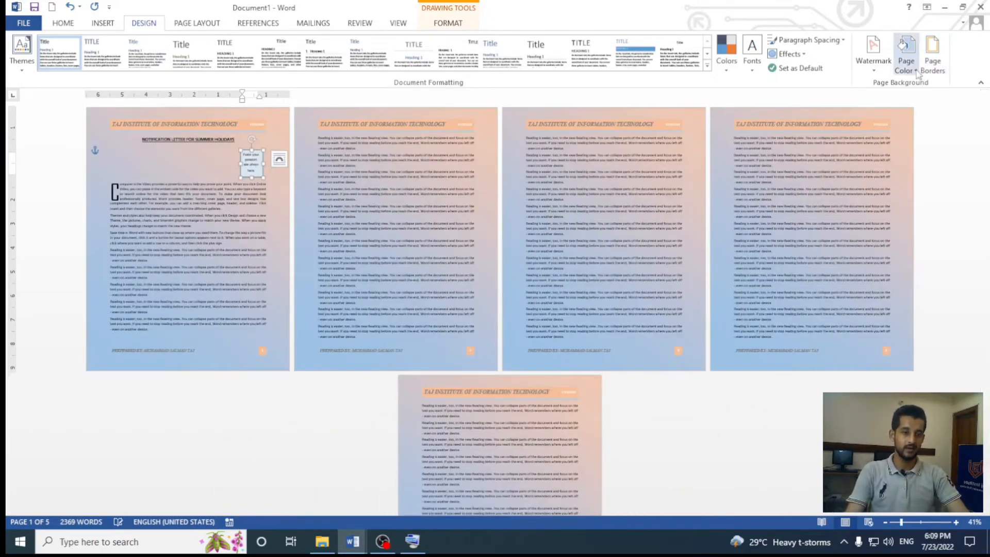
Switch the page background gradient's shading style to From corner and check it on the pages
{"action": "left_click", "coordinate": [906, 55]}
{"action": "left_click", "coordinate": [918, 232]}
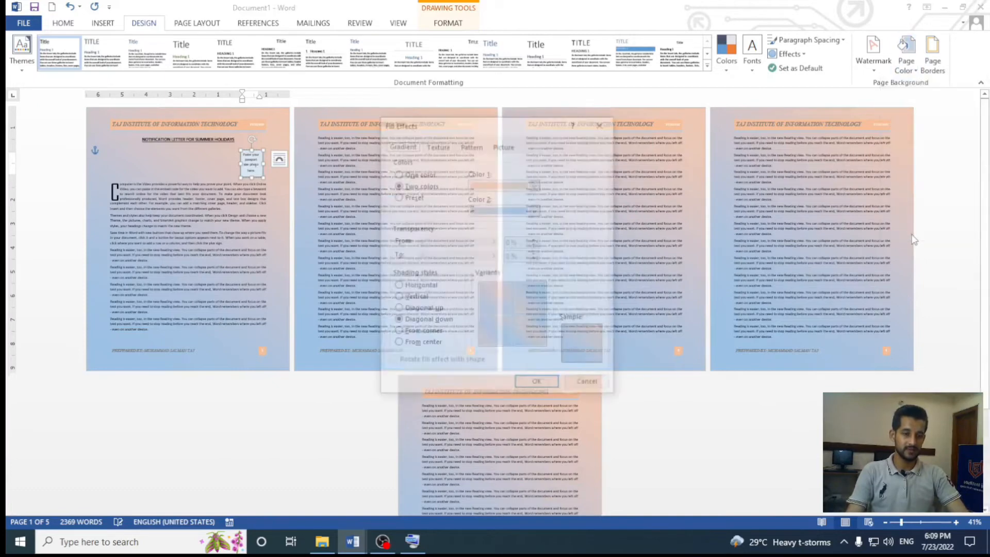
{"action": "left_click", "coordinate": [426, 334]}
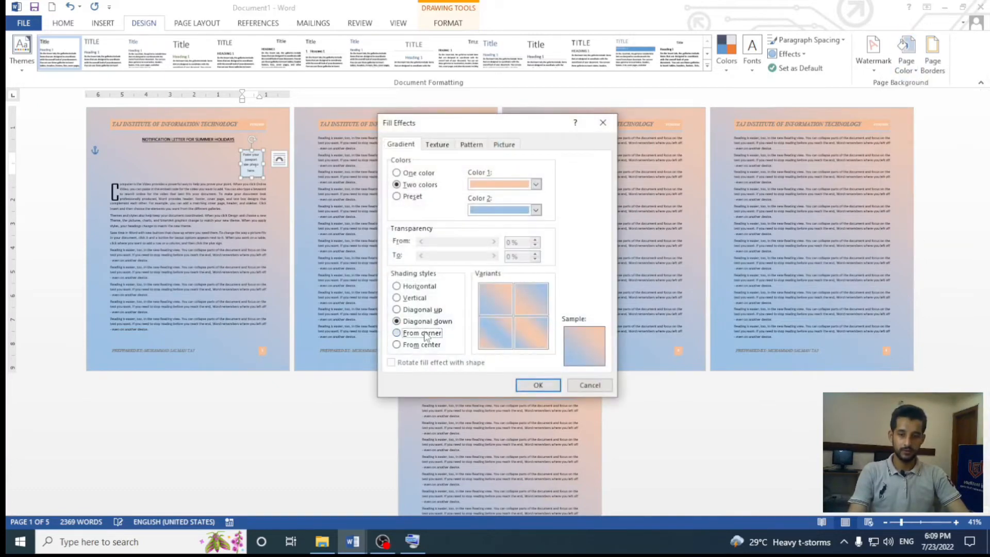
{"action": "left_click", "coordinate": [527, 383]}
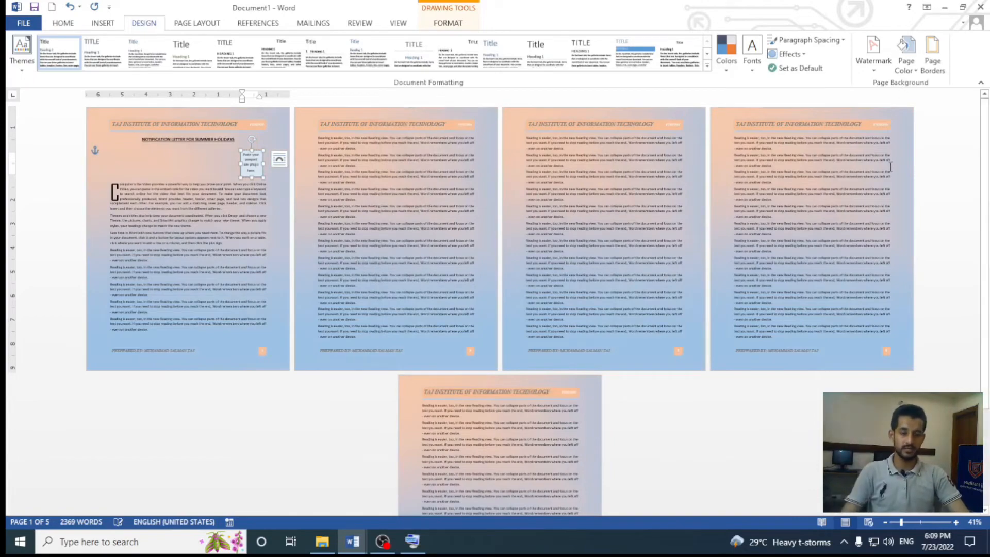
{"action": "scroll", "coordinate": [890, 166], "scroll_direction": "up", "scroll_amount": 1, "text": "ctrl"}
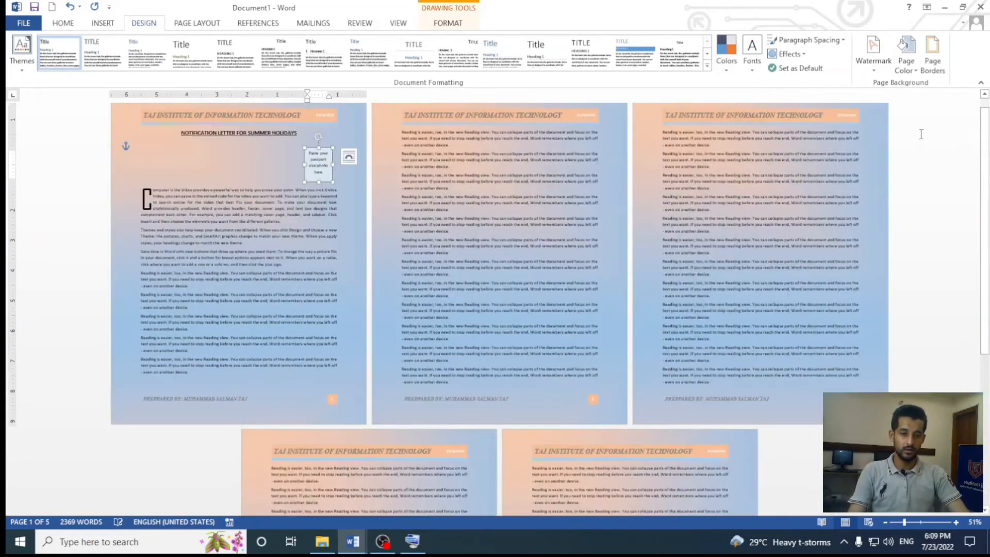
Open the page color's Fill Effects textures beside the pages and preview samples such as Sand and Woven mat
{"action": "left_click", "coordinate": [903, 66]}
{"action": "left_click", "coordinate": [910, 232]}
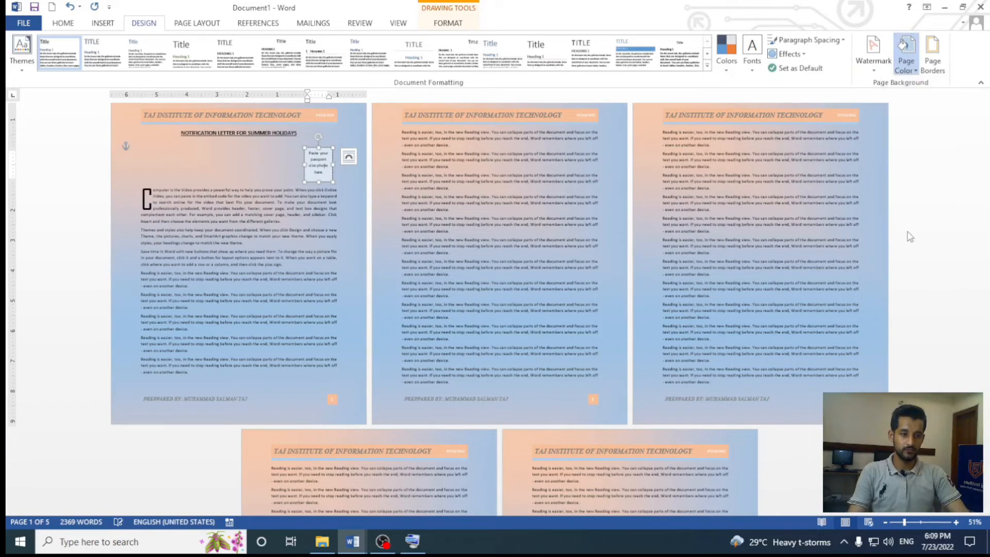
{"action": "left_click", "coordinate": [444, 149]}
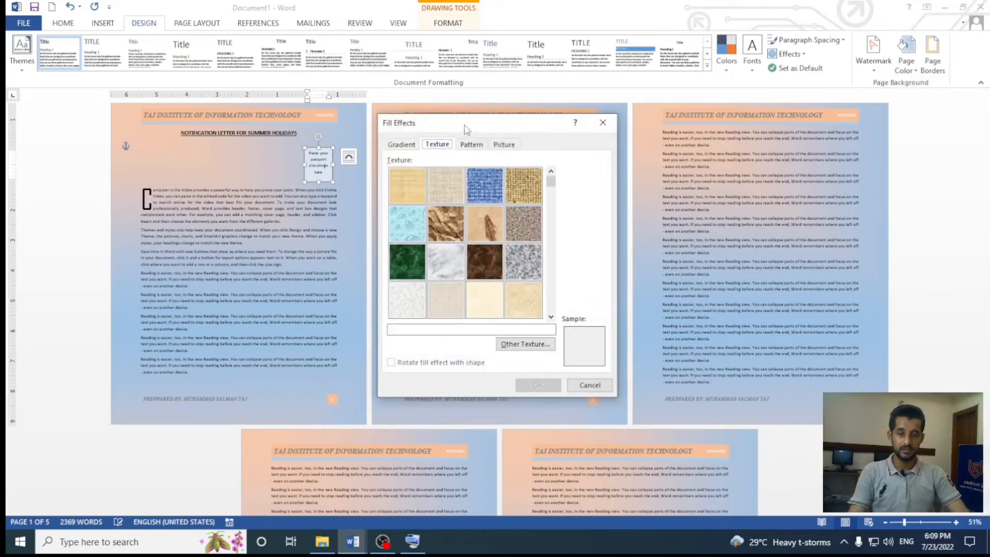
{"action": "left_click_drag", "start_coordinate": [464, 129], "coordinate": [713, 125]}
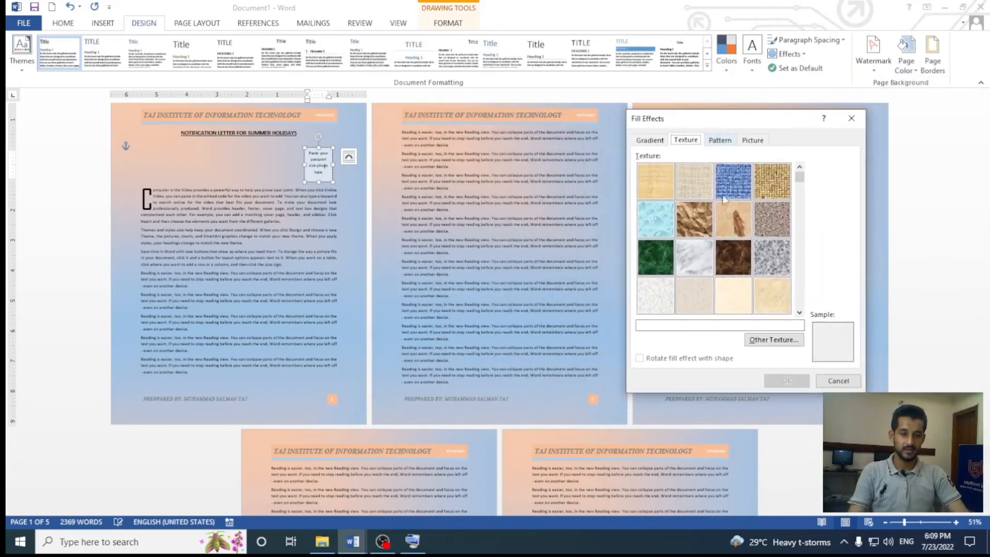
{"action": "left_click", "coordinate": [719, 249]}
{"action": "left_click", "coordinate": [772, 227]}
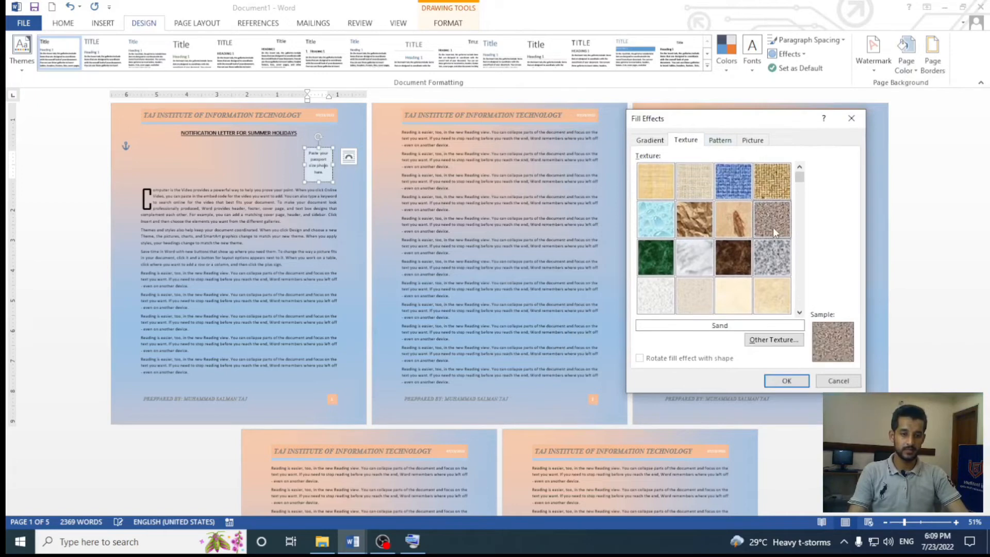
{"action": "left_click", "coordinate": [776, 191]}
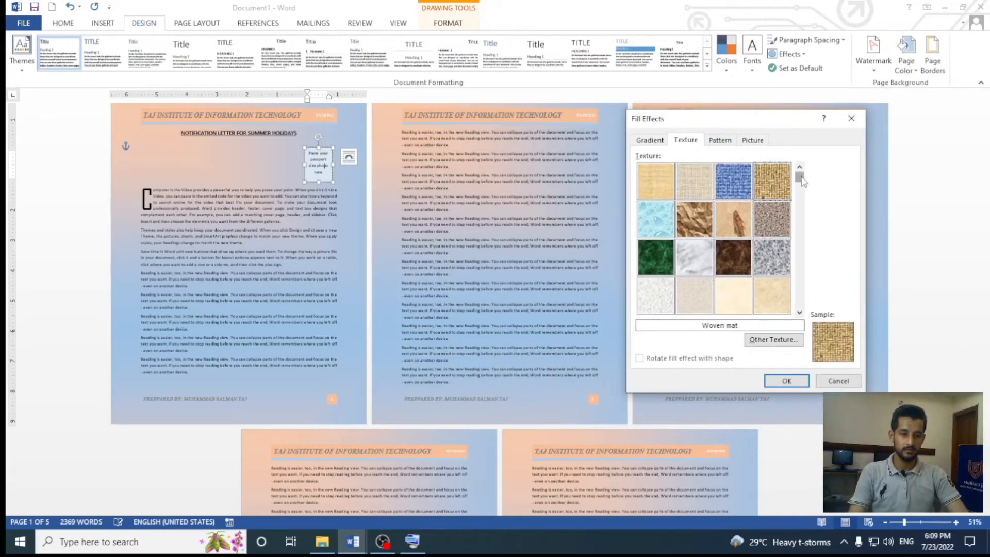
Apply the Newsprint texture as the page background and inspect it up close and across the pages
{"action": "left_click_drag", "start_coordinate": [802, 180], "coordinate": [779, 289]}
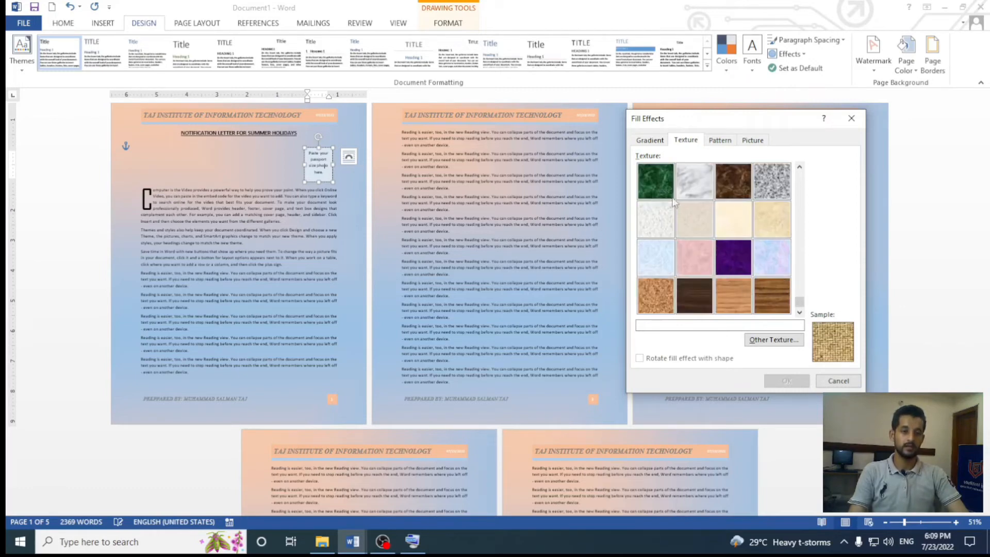
{"action": "left_click", "coordinate": [674, 229]}
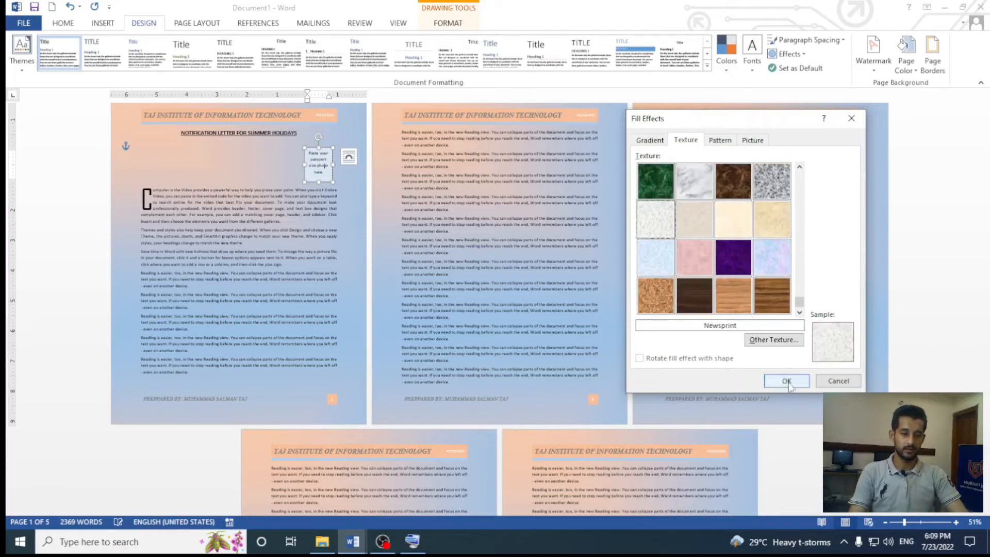
{"action": "left_click", "coordinate": [786, 381]}
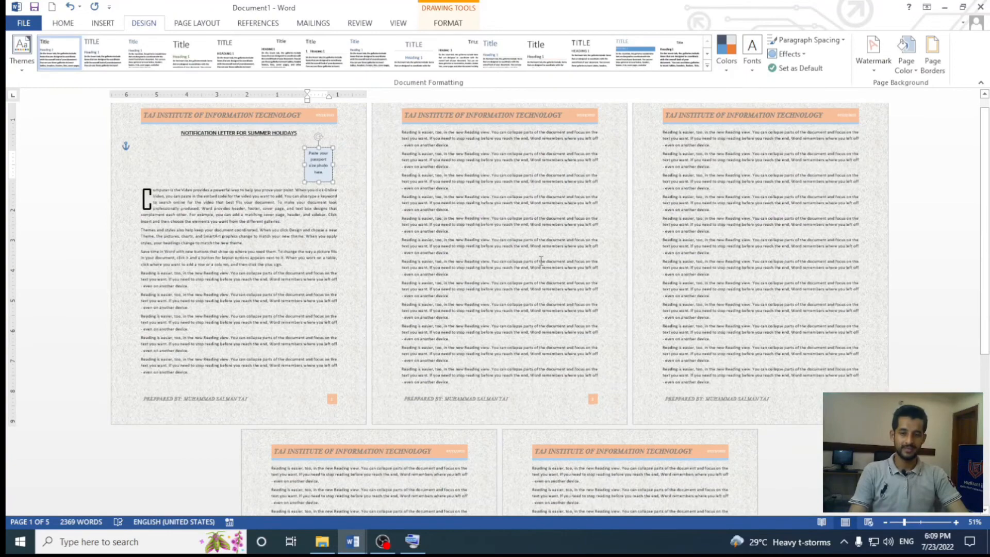
{"action": "scroll", "coordinate": [541, 260], "scroll_direction": "down", "scroll_amount": 1}
{"action": "scroll", "coordinate": [541, 260], "scroll_direction": "up", "scroll_amount": 4}
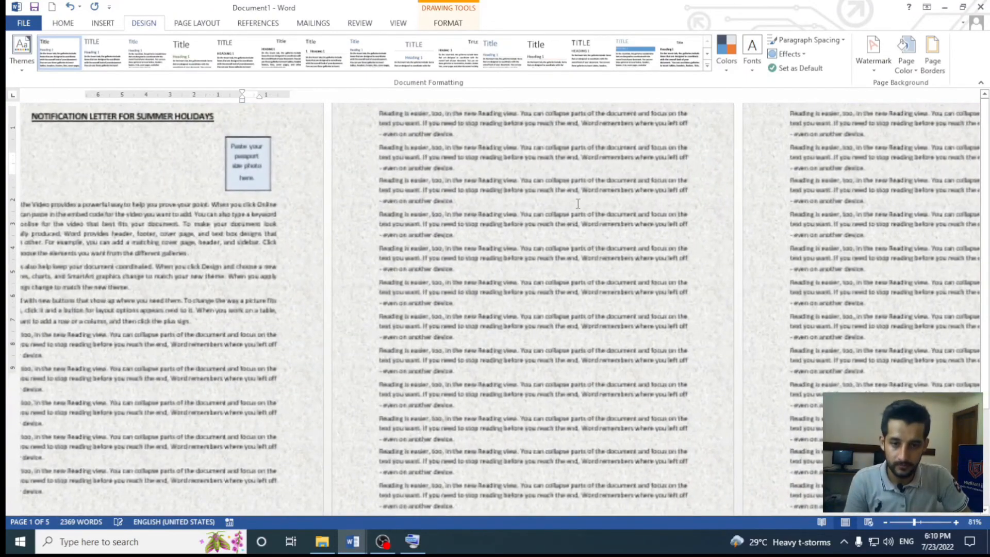
{"action": "scroll", "coordinate": [578, 203], "scroll_direction": "up", "scroll_amount": 4}
{"action": "scroll", "coordinate": [578, 203], "scroll_direction": "down", "scroll_amount": 7}
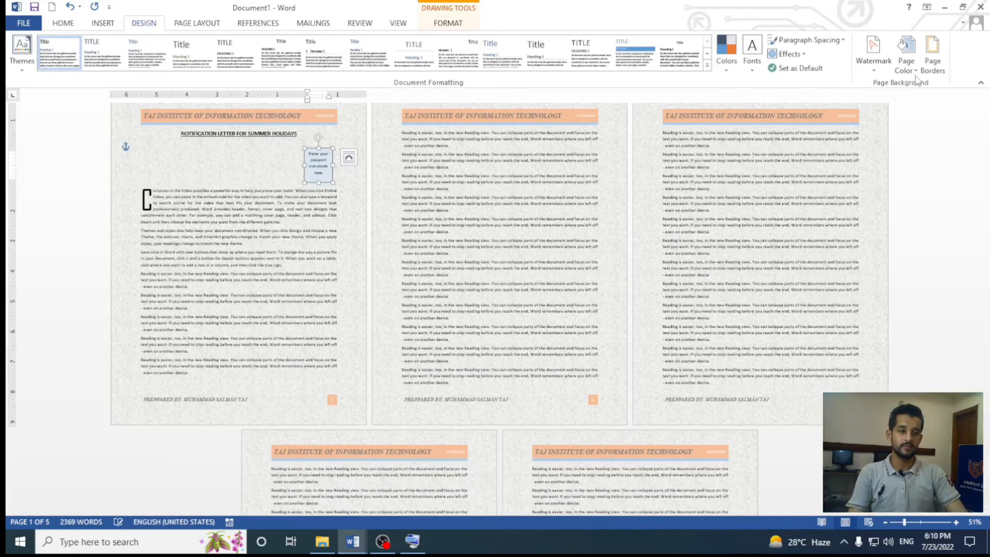
Apply a 5% pattern with a dark grey foreground and light orange background to the pages, and inspect it up close
{"action": "left_click", "coordinate": [917, 78]}
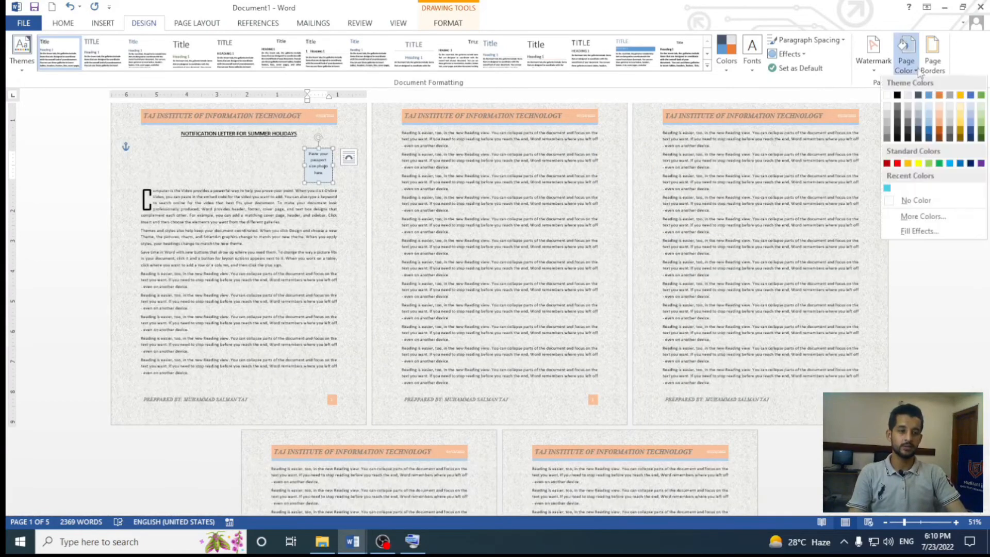
{"action": "left_click", "coordinate": [916, 236]}
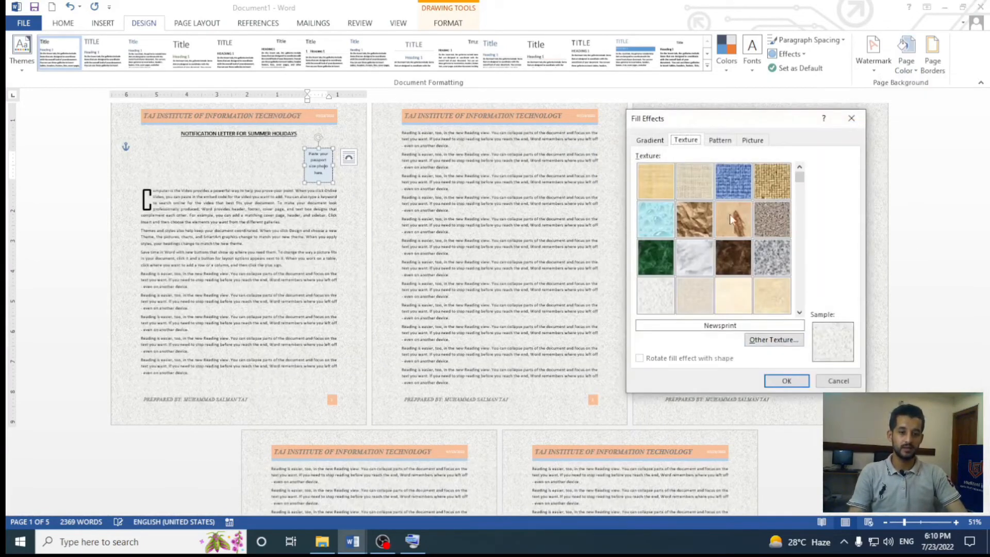
{"action": "left_click", "coordinate": [722, 141]}
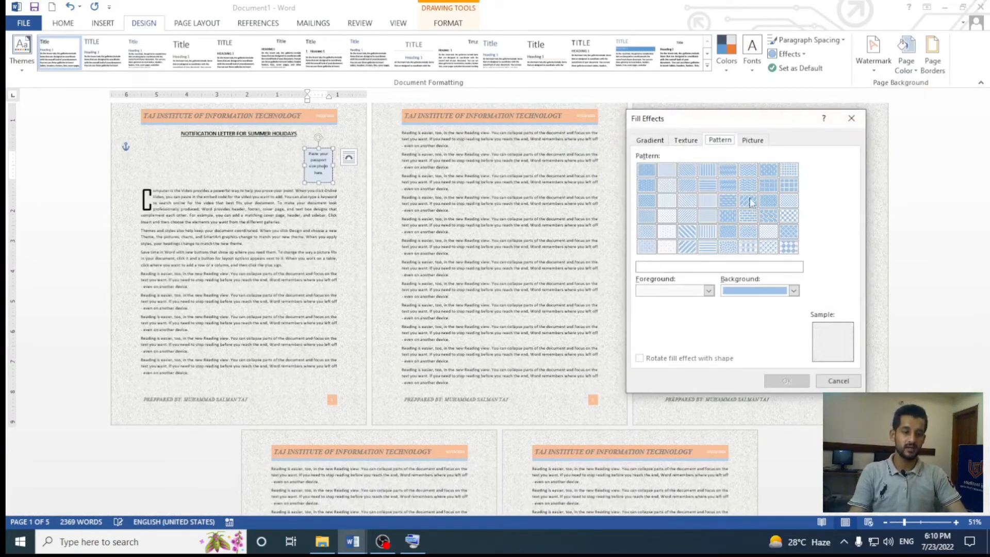
{"action": "left_click", "coordinate": [710, 291]}
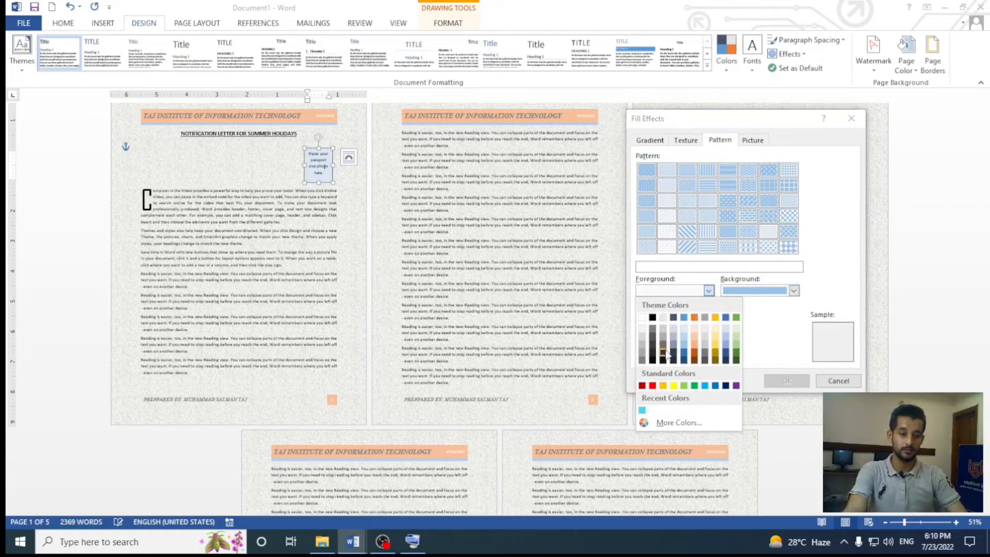
{"action": "left_click", "coordinate": [663, 353]}
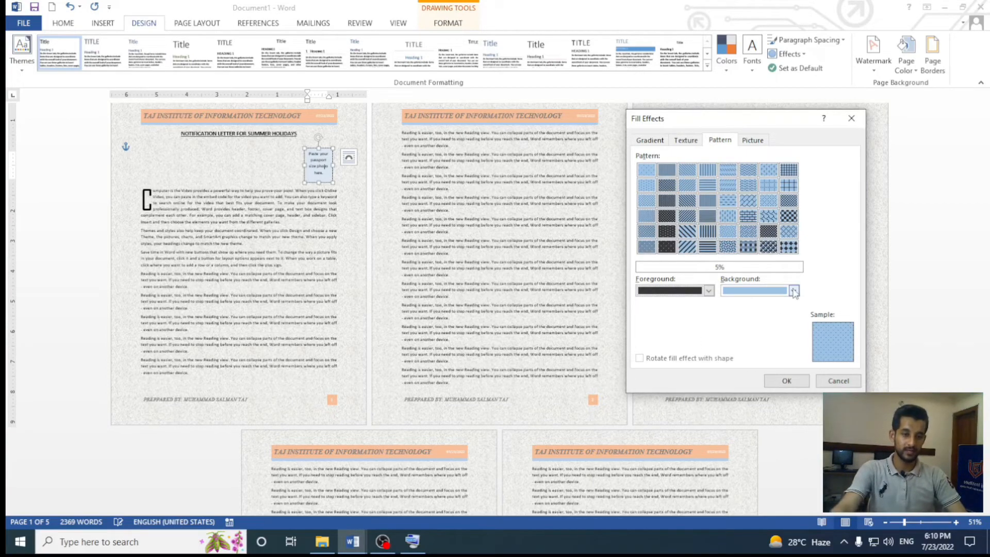
{"action": "left_click", "coordinate": [794, 291]}
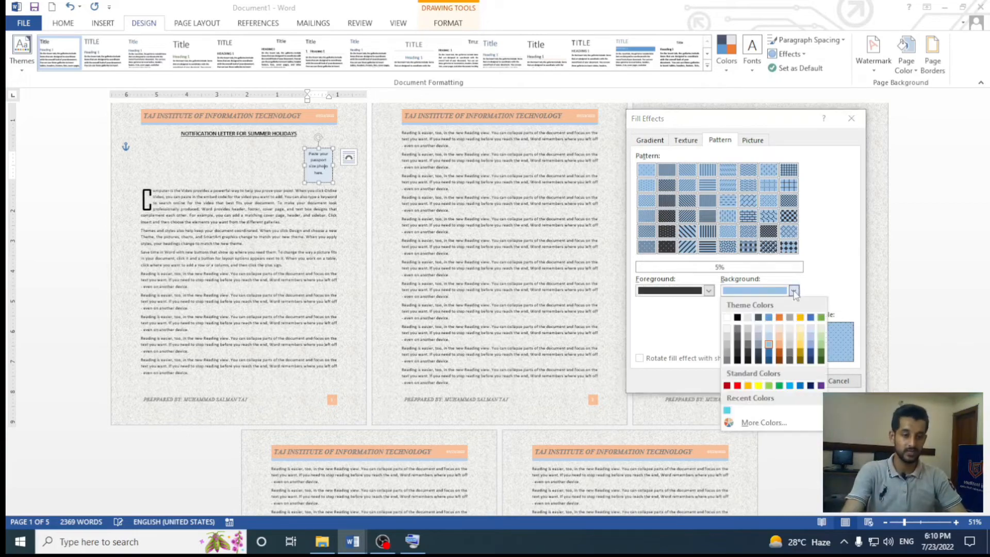
{"action": "left_click", "coordinate": [779, 345]}
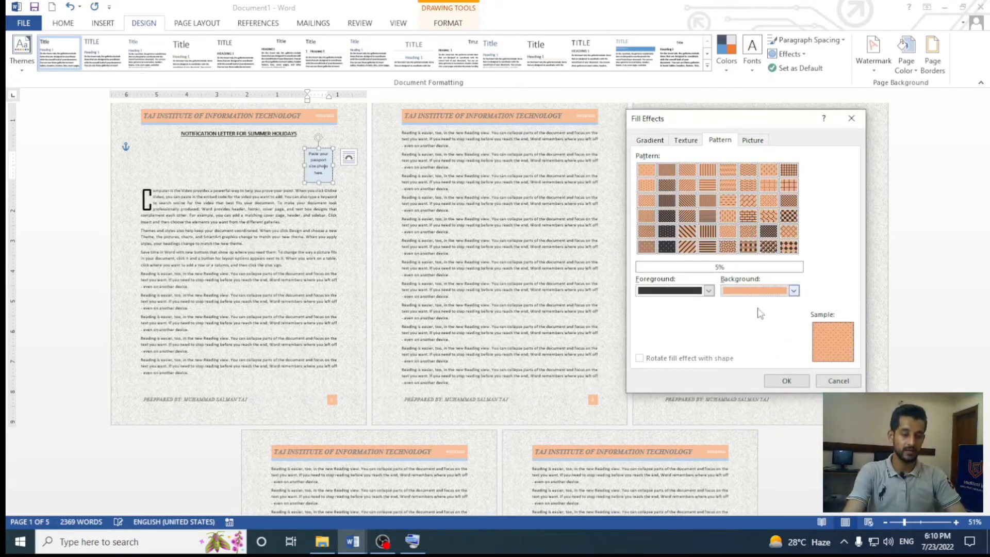
{"action": "left_click", "coordinate": [786, 380]}
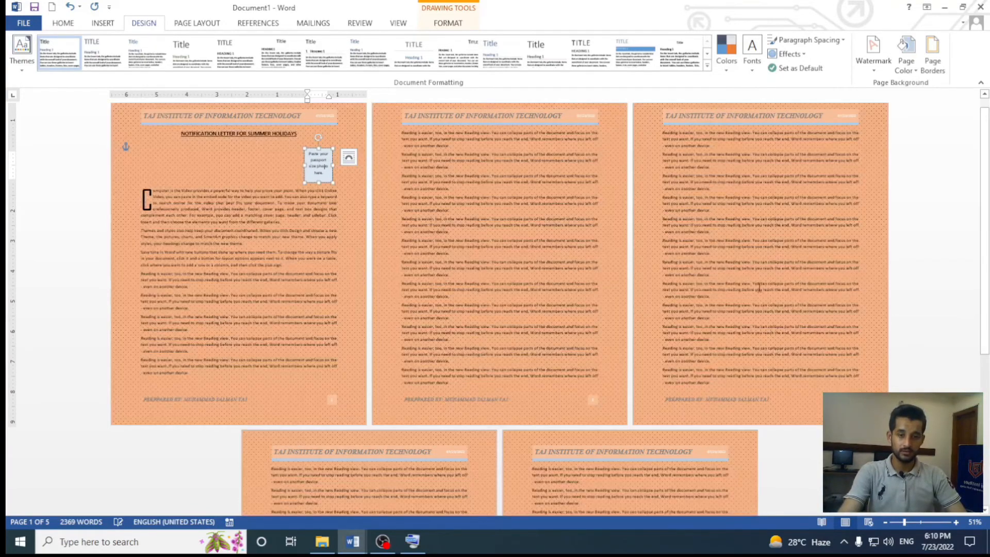
{"action": "scroll", "coordinate": [316, 267], "scroll_direction": "up", "scroll_amount": 9, "text": "ctrl"}
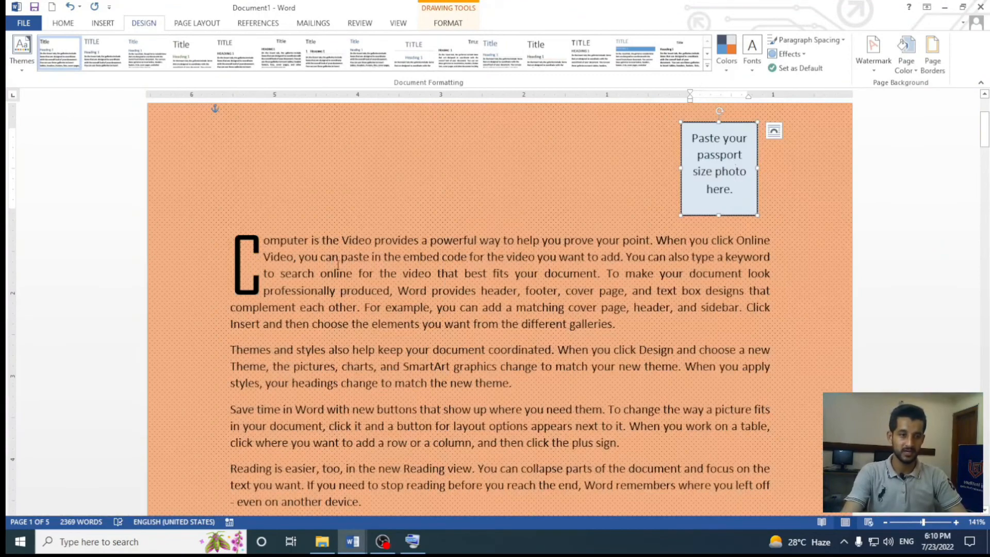
{"action": "scroll", "coordinate": [593, 230], "scroll_direction": "down", "scroll_amount": 7, "text": "ctrl"}
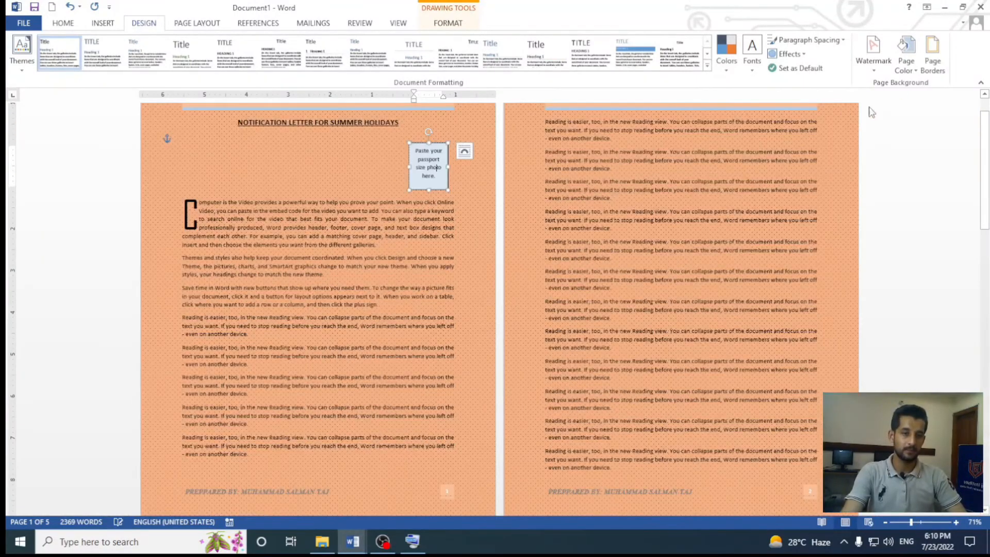
Review the page color's gradient, texture, pattern and picture fill effects, including the one-color, two-color and preset gradient options
{"action": "left_click", "coordinate": [914, 74]}
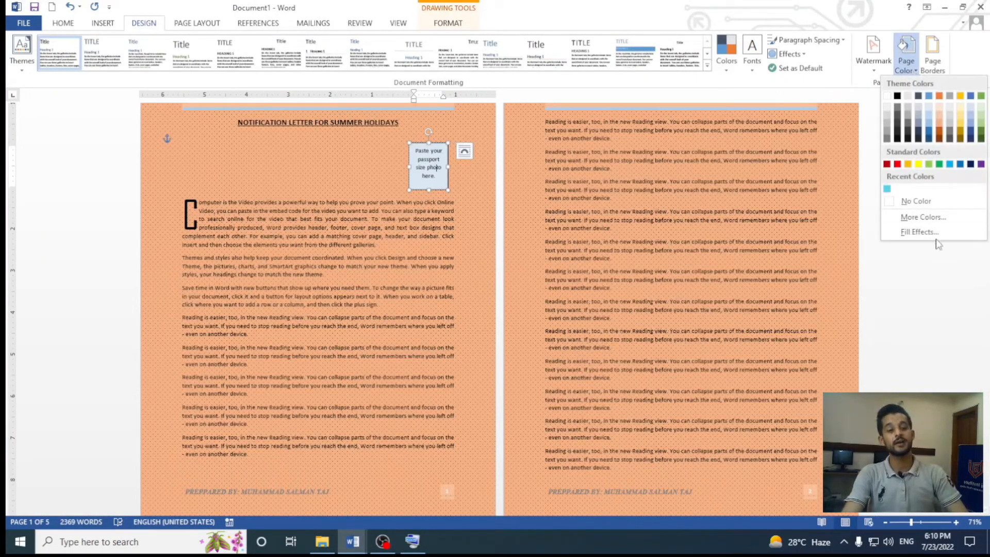
{"action": "left_click", "coordinate": [919, 232]}
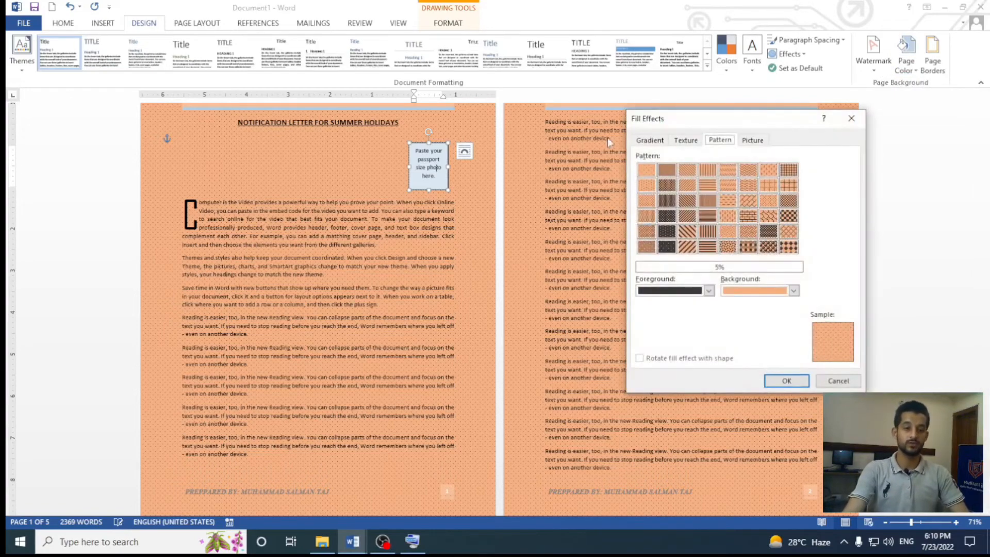
{"action": "left_click_drag", "start_coordinate": [642, 125], "coordinate": [522, 120]}
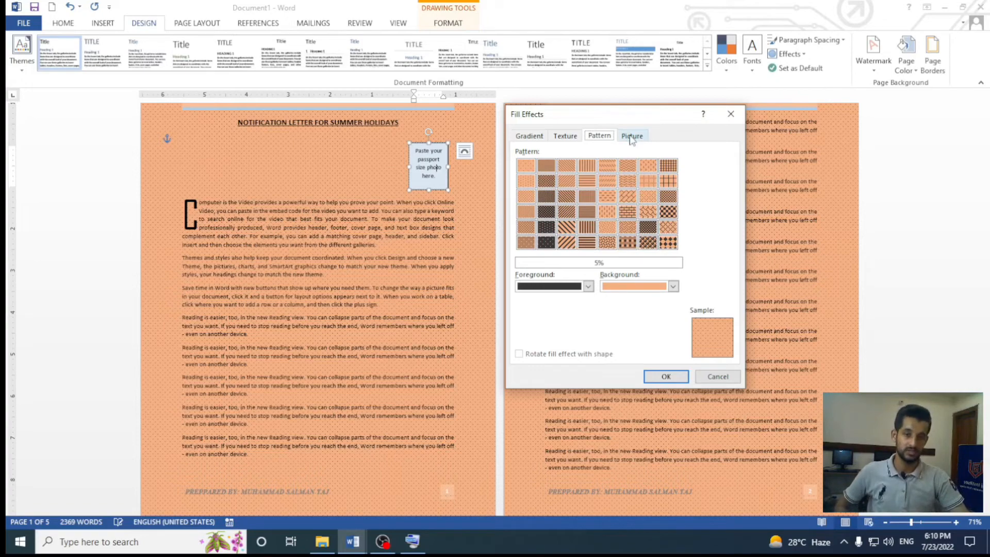
{"action": "left_click", "coordinate": [528, 136]}
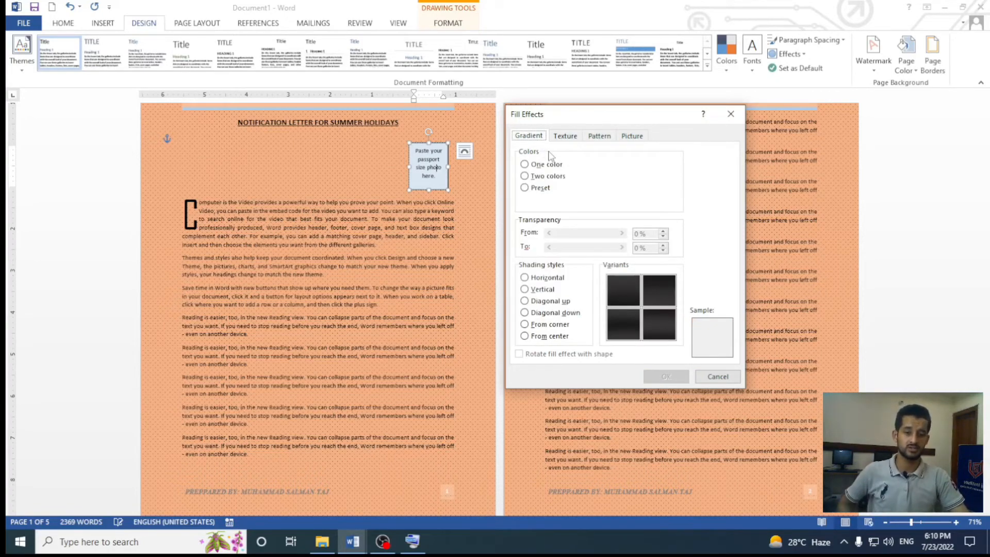
{"action": "left_click", "coordinate": [570, 137]}
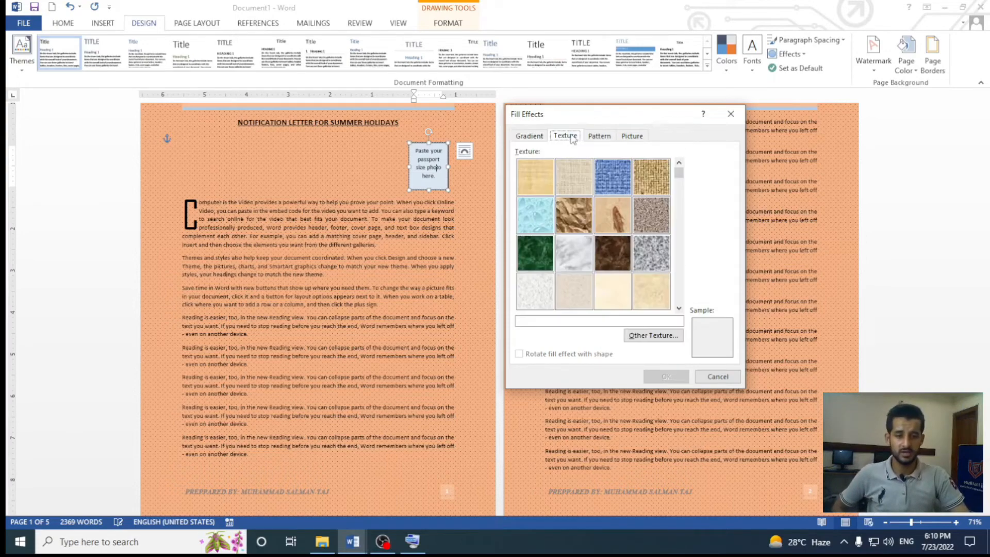
{"action": "left_click", "coordinate": [601, 137]}
{"action": "left_click", "coordinate": [631, 137]}
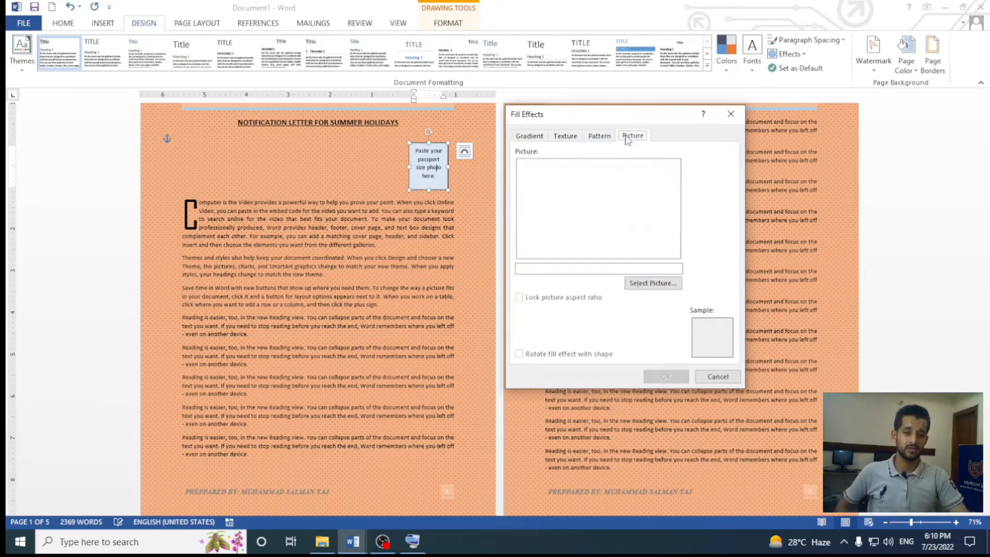
{"action": "left_click", "coordinate": [536, 136]}
{"action": "left_click", "coordinate": [526, 177]}
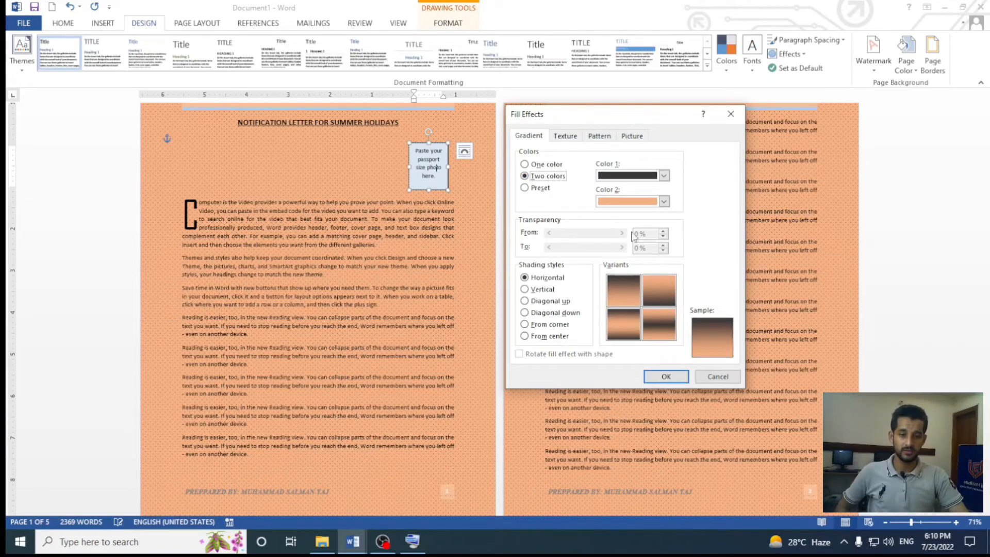
{"action": "left_click", "coordinate": [540, 189]}
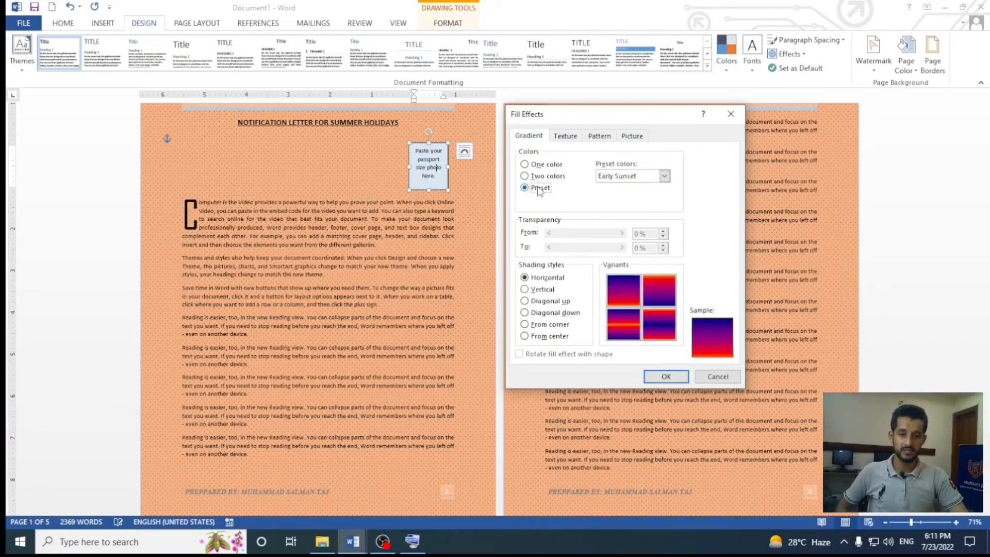
{"action": "left_click", "coordinate": [539, 165]}
{"action": "left_click", "coordinate": [541, 176]}
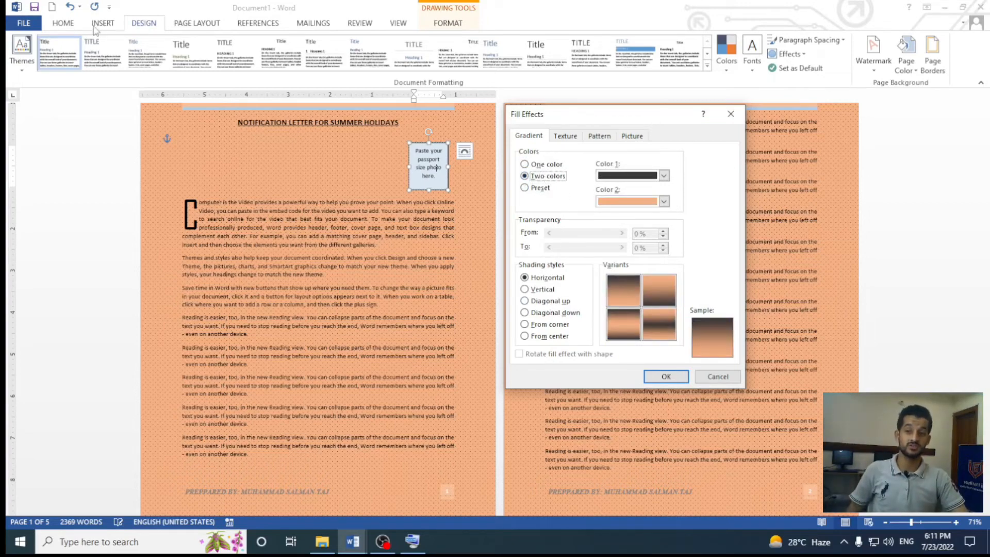
Browse the pictures in the Downloads folder and apply 2bw8r2b.jpg as the page background picture
{"action": "left_click", "coordinate": [632, 136]}
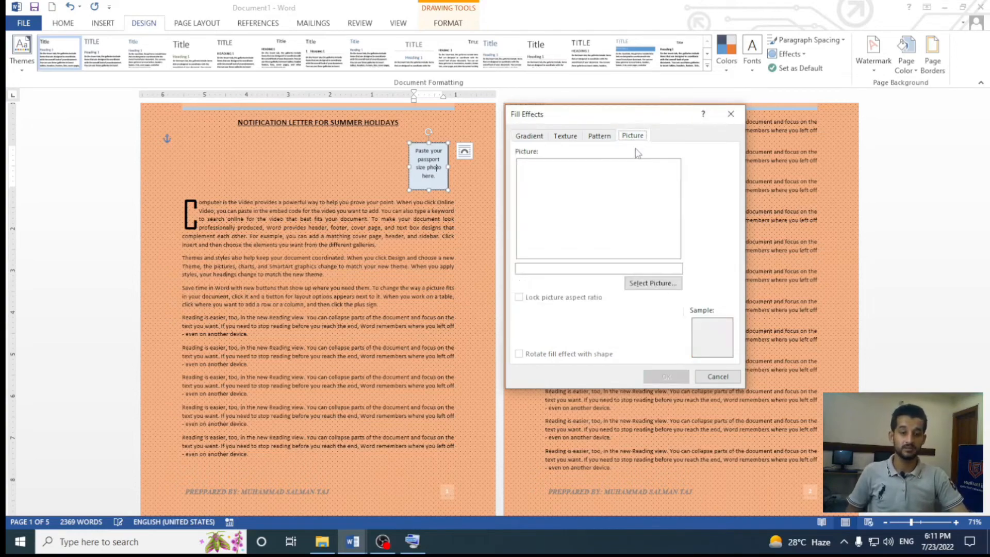
{"action": "left_click", "coordinate": [648, 284]}
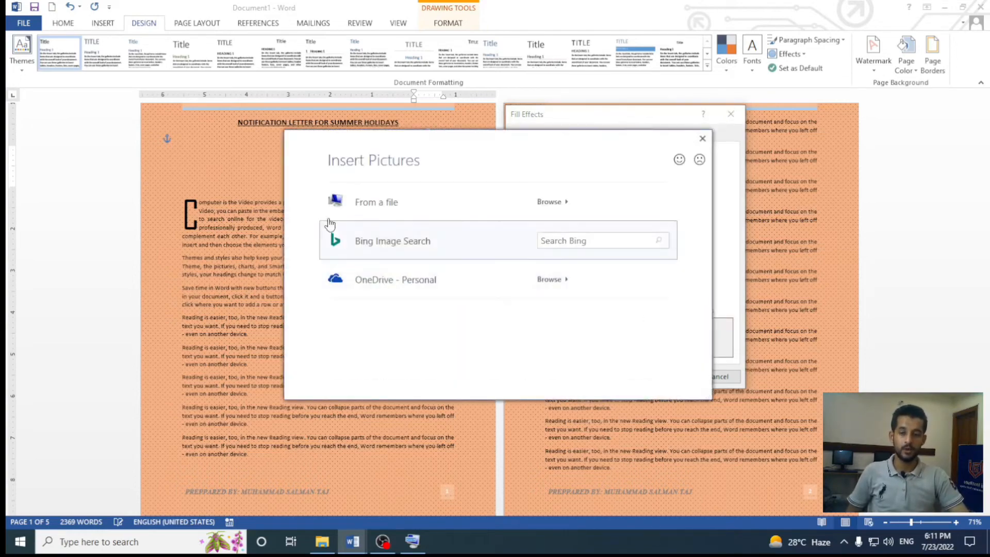
{"action": "left_click", "coordinate": [352, 205]}
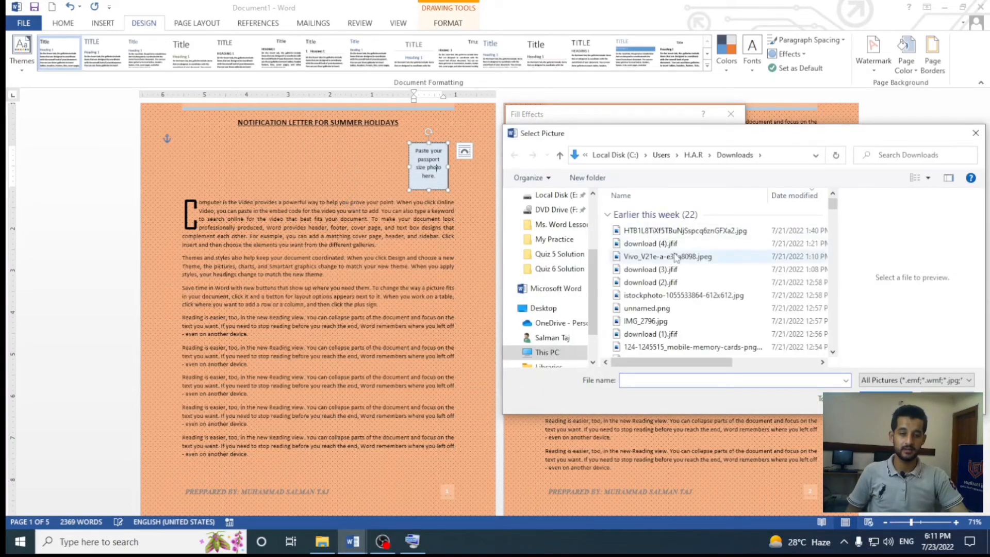
{"action": "left_click_drag", "start_coordinate": [651, 142], "coordinate": [371, 99]}
{"action": "left_click", "coordinate": [368, 279]}
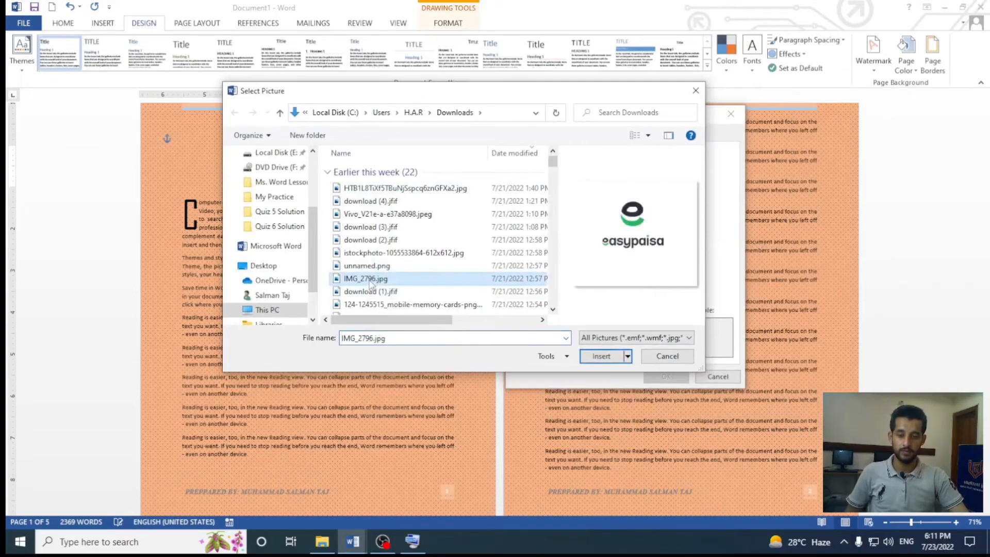
{"action": "left_click", "coordinate": [369, 265]}
{"action": "left_click", "coordinate": [368, 213]}
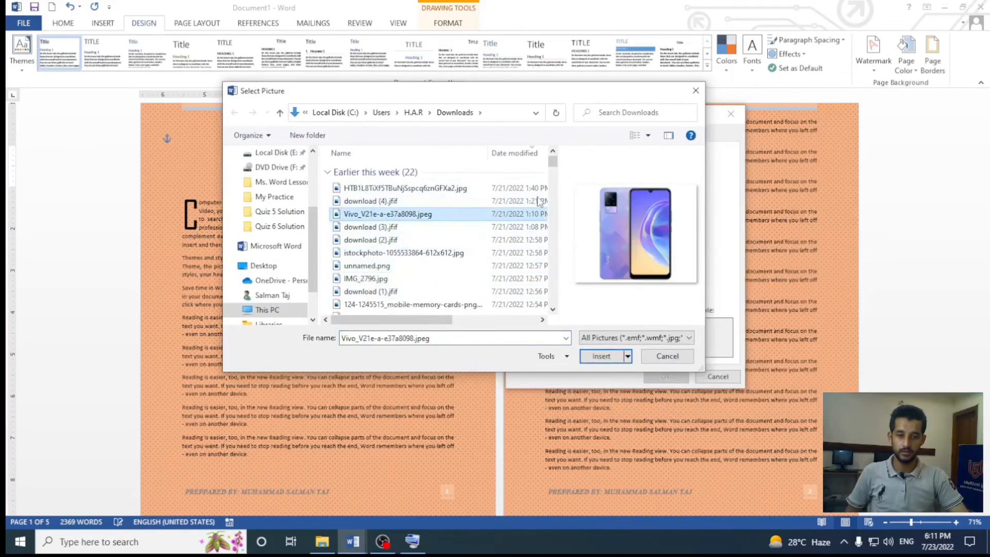
{"action": "left_click_drag", "start_coordinate": [552, 161], "coordinate": [553, 204]}
{"action": "left_click", "coordinate": [539, 214]}
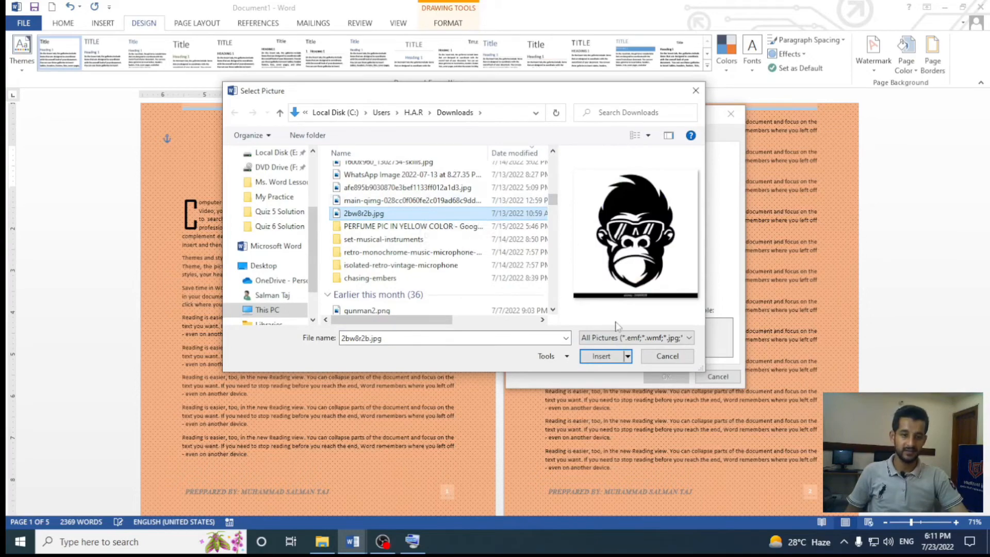
{"action": "left_click", "coordinate": [603, 357]}
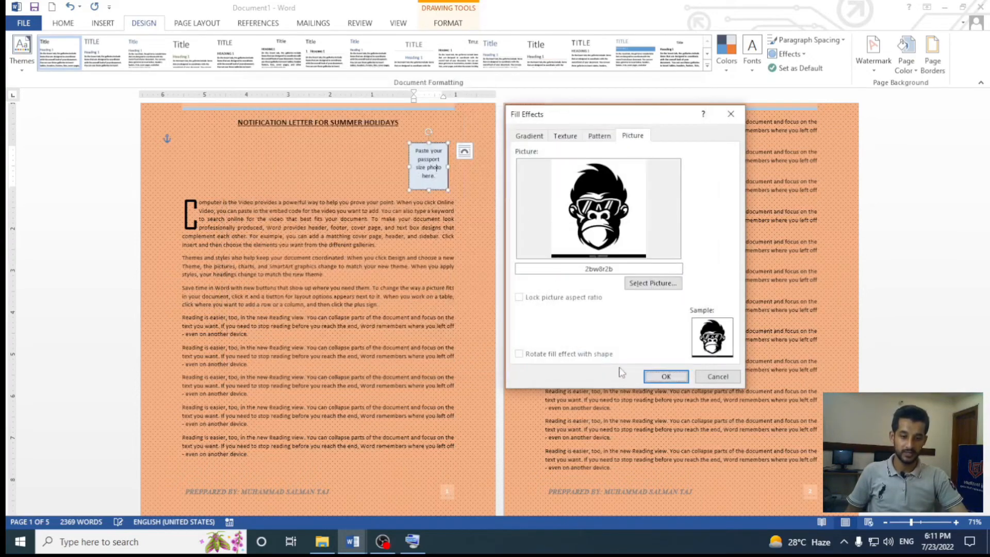
{"action": "left_click", "coordinate": [664, 378]}
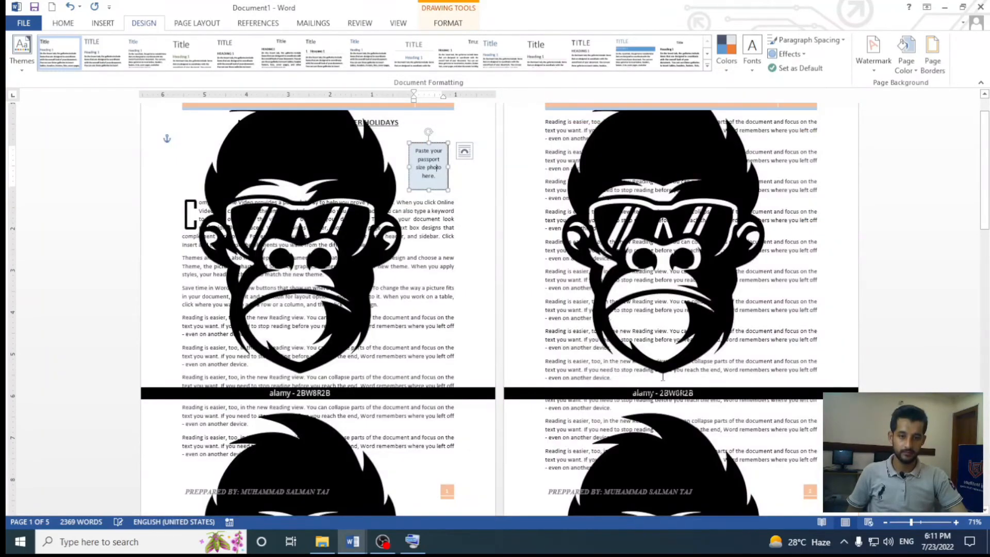
Inspect the picture background across the pages and compare it with the print preview of the letter
{"action": "scroll", "coordinate": [659, 377], "scroll_direction": "down", "scroll_amount": 5}
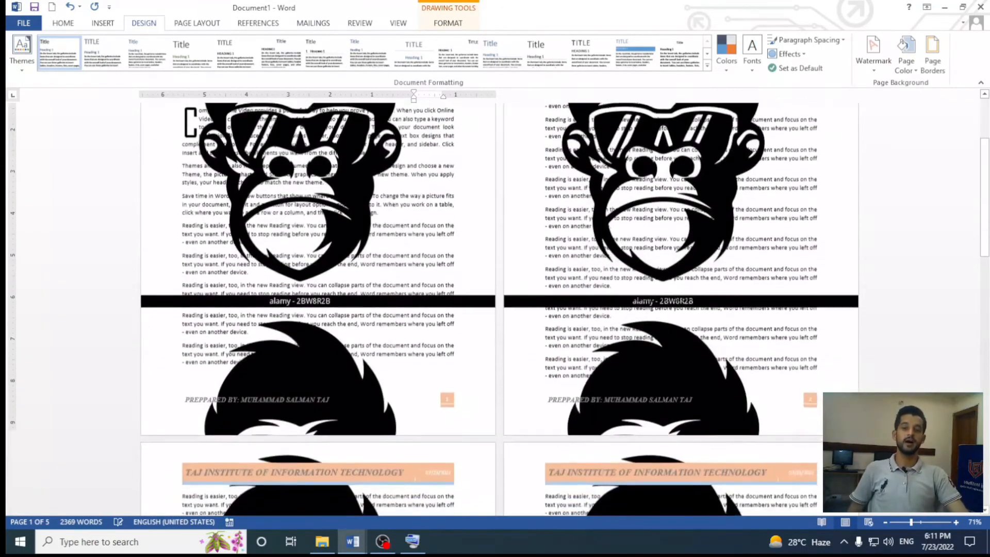
{"action": "scroll", "coordinate": [659, 381], "scroll_direction": "down", "scroll_amount": 1}
{"action": "key", "text": "ctrl"}
{"action": "key", "text": "ctrl"}
{"action": "key", "text": "ctrl"}
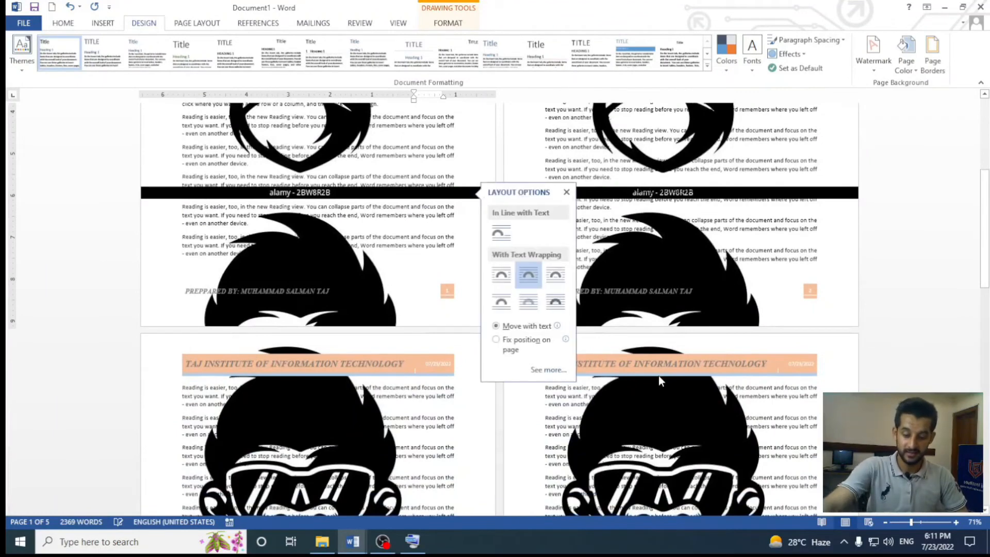
{"action": "left_click", "coordinate": [735, 307]}
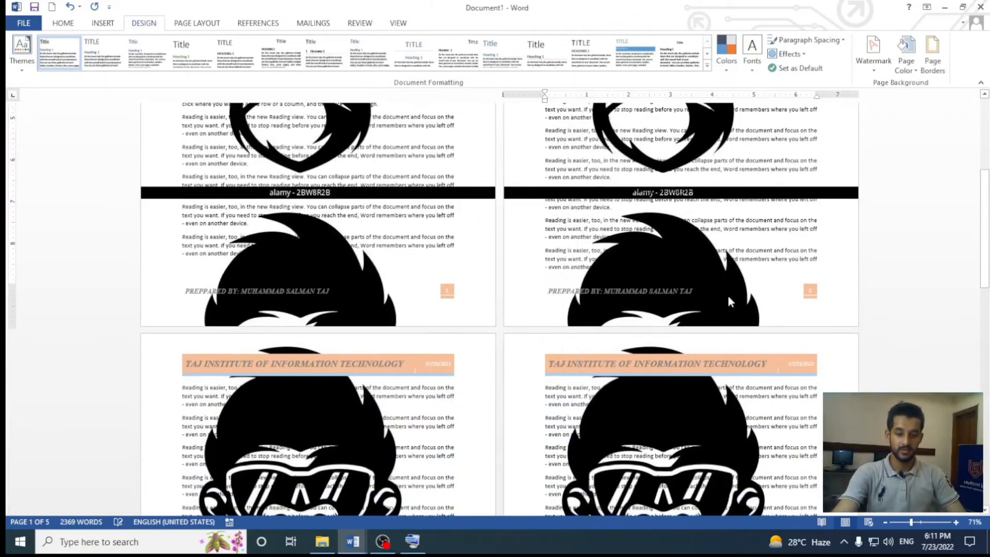
{"action": "key", "text": "ctrl+p"}
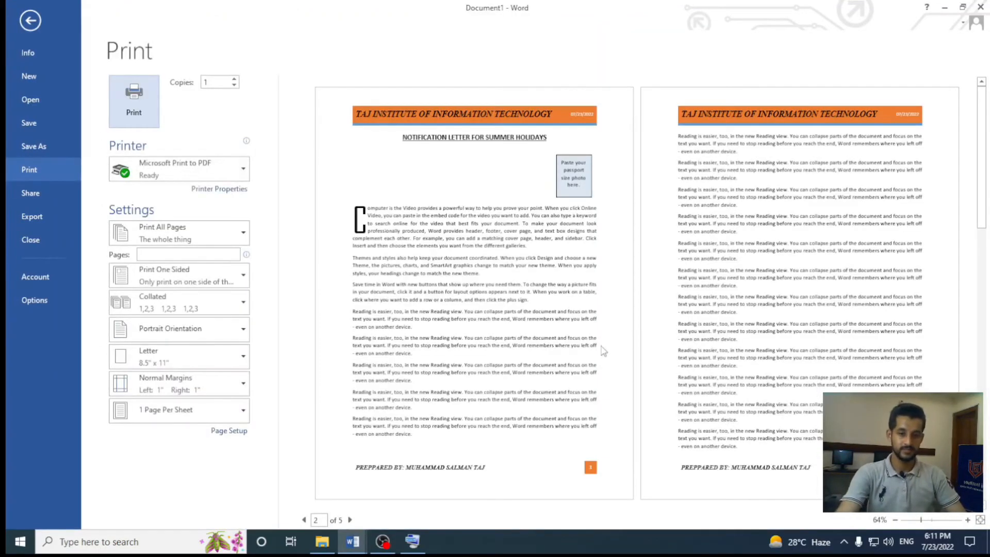
{"action": "key", "text": "Escape"}
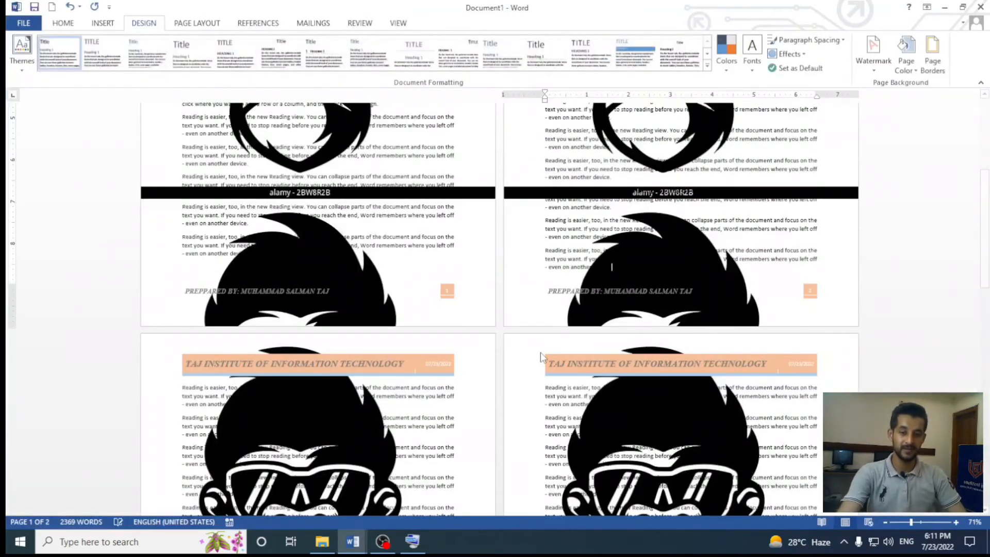
{"action": "scroll", "coordinate": [540, 352], "scroll_direction": "up", "scroll_amount": 5}
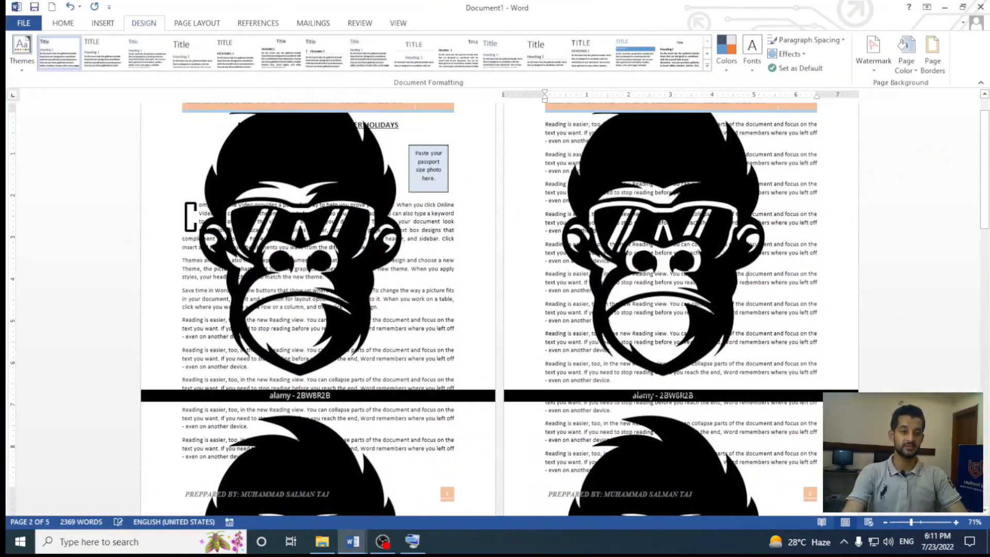
Remove the picture background from the pages by setting the page color to No Color
{"action": "left_click", "coordinate": [913, 70]}
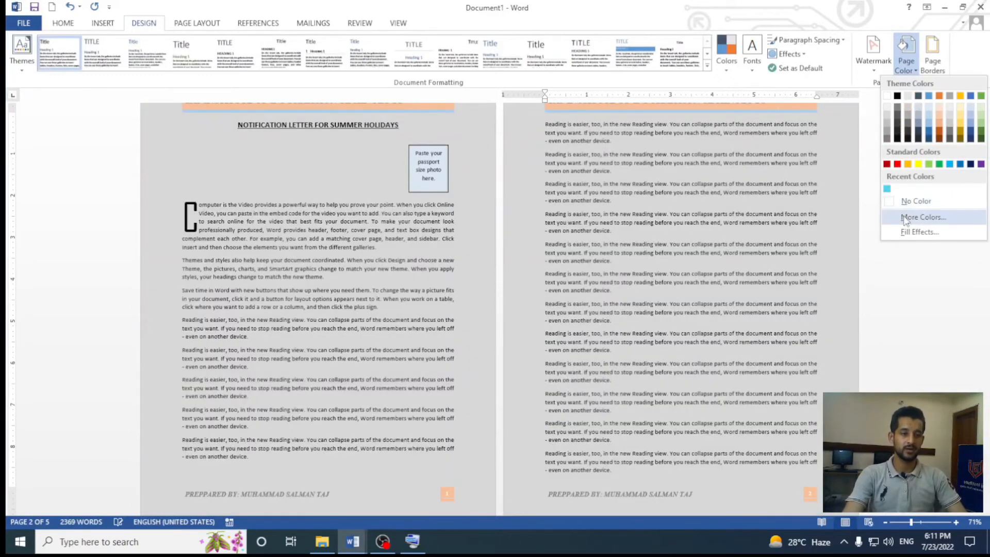
{"action": "left_click", "coordinate": [903, 202]}
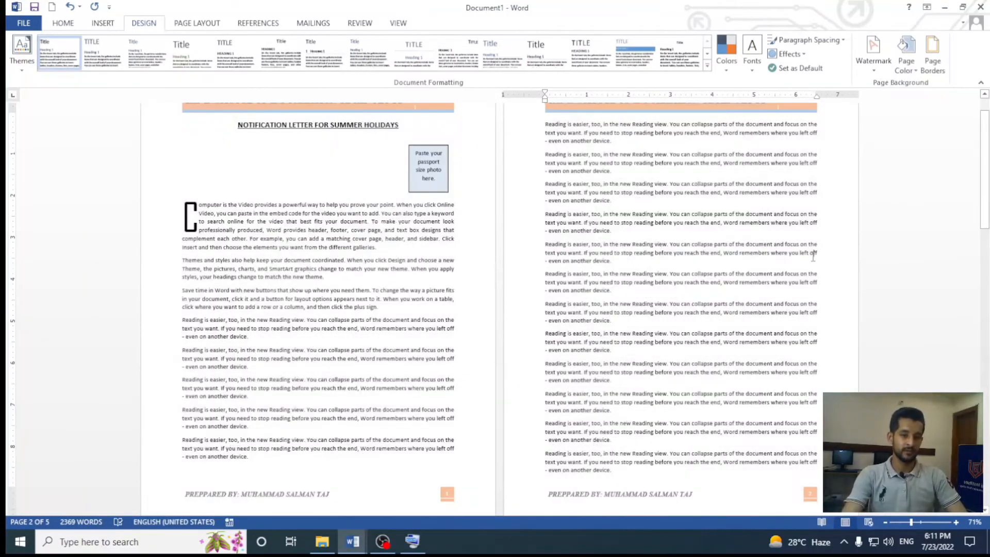
{"action": "scroll", "coordinate": [812, 256], "scroll_direction": "up", "scroll_amount": 1}
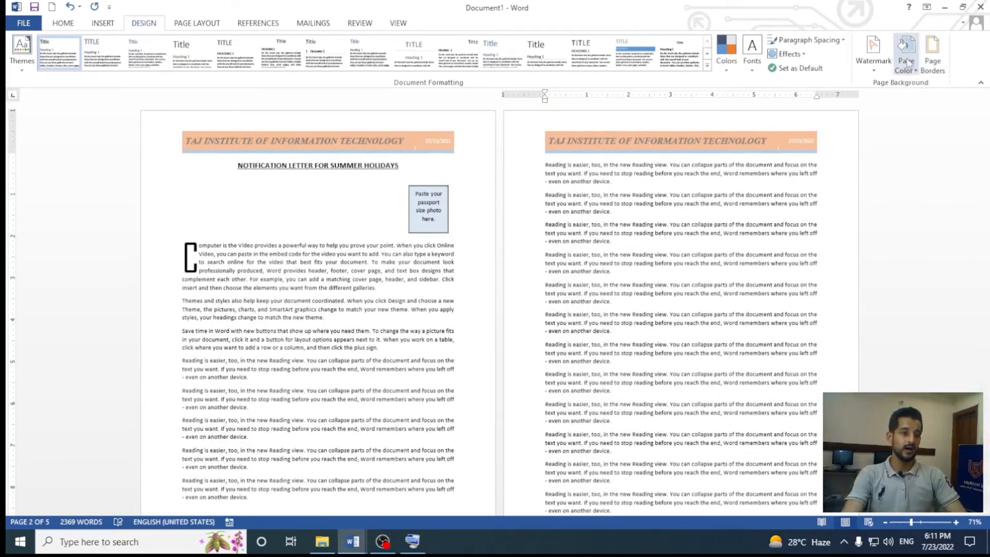
Look over the page border settings, close them without changes, and return to the start of the letter's first page
{"action": "left_click", "coordinate": [936, 71]}
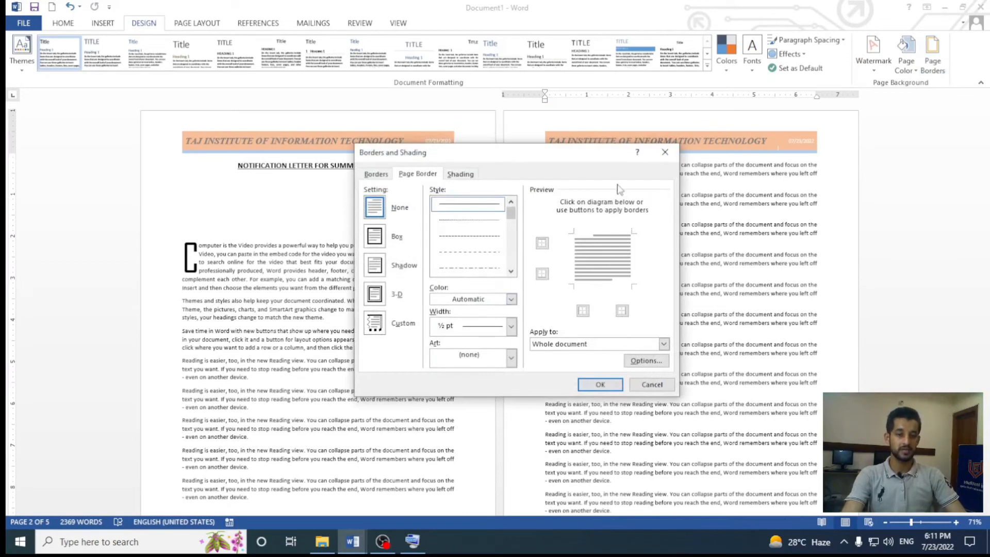
{"action": "left_click", "coordinate": [664, 153]}
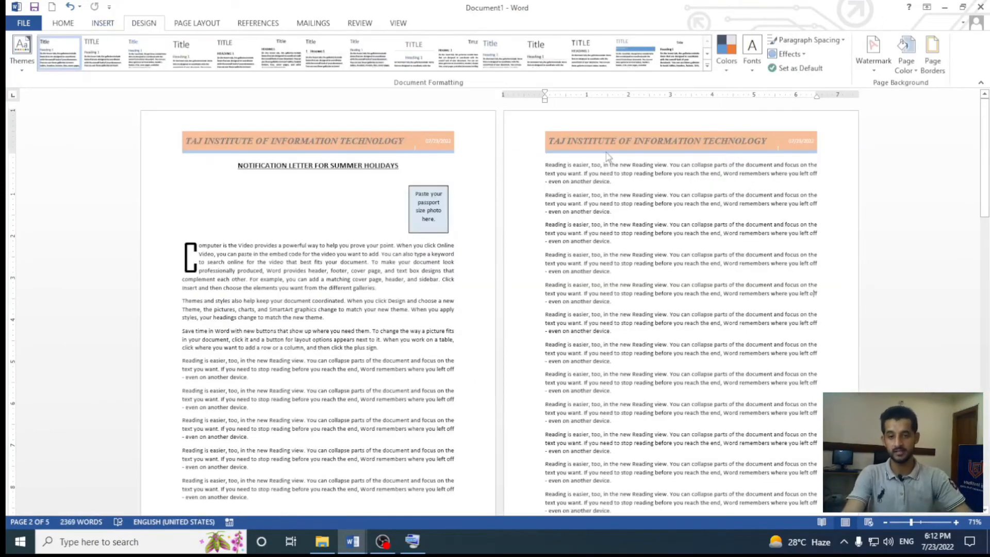
{"action": "scroll", "coordinate": [606, 156], "scroll_direction": "up", "scroll_amount": 4, "text": "ctrl"}
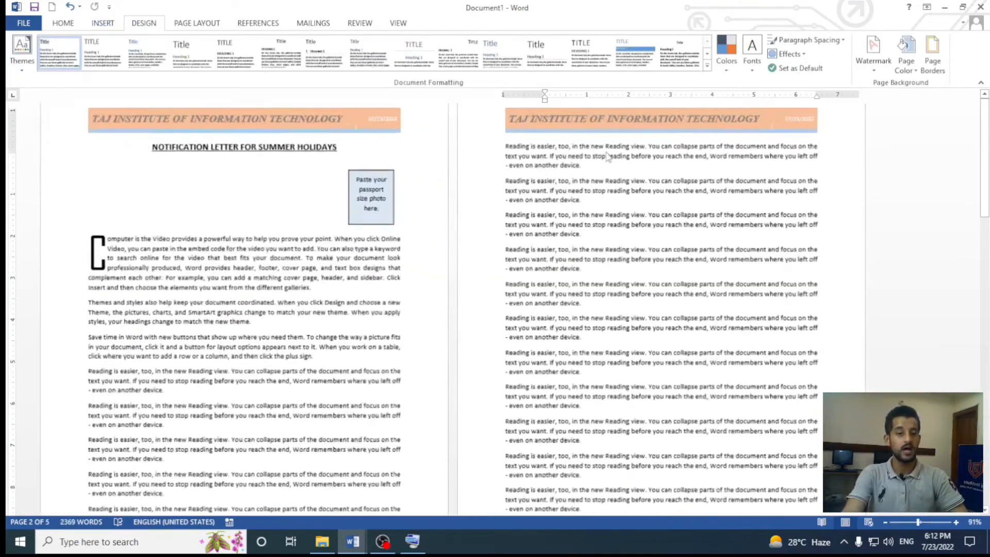
{"action": "scroll", "coordinate": [556, 252], "scroll_direction": "up", "scroll_amount": 1}
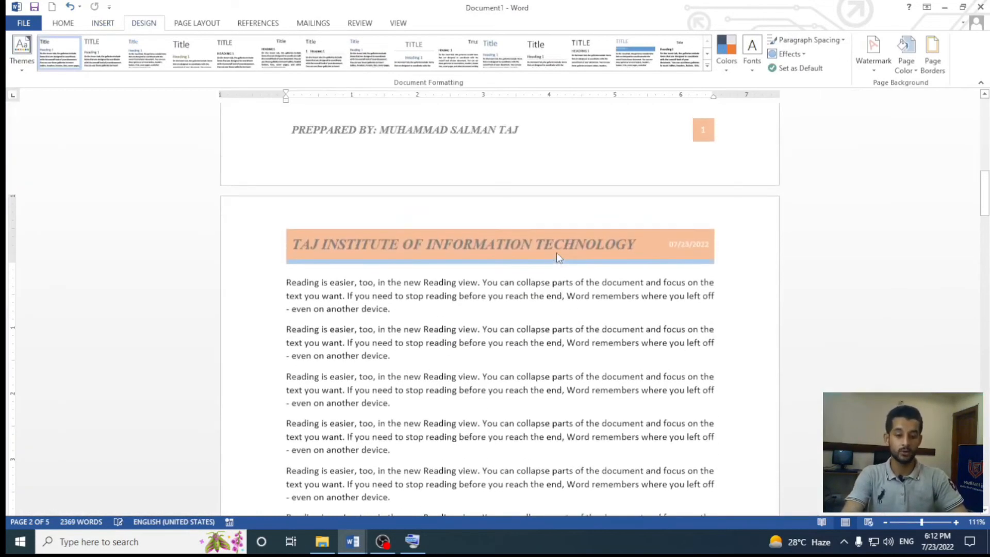
{"action": "scroll", "coordinate": [556, 253], "scroll_direction": "up", "scroll_amount": 8}
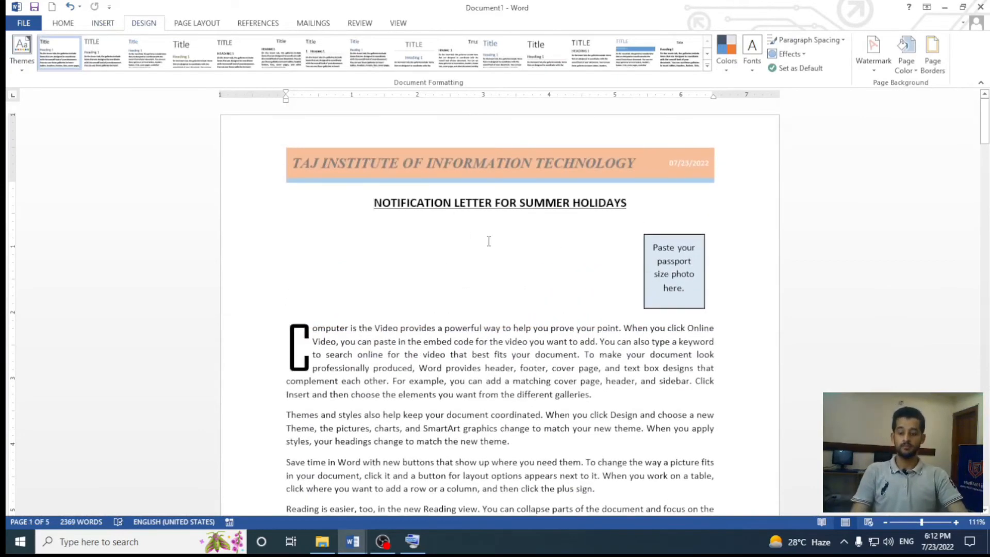
Set up a Box page border with a thick multi-line style in the Borders and Shading settings
{"action": "key", "text": "alt"}
{"action": "key", "text": "o"}
{"action": "key", "text": "b"}
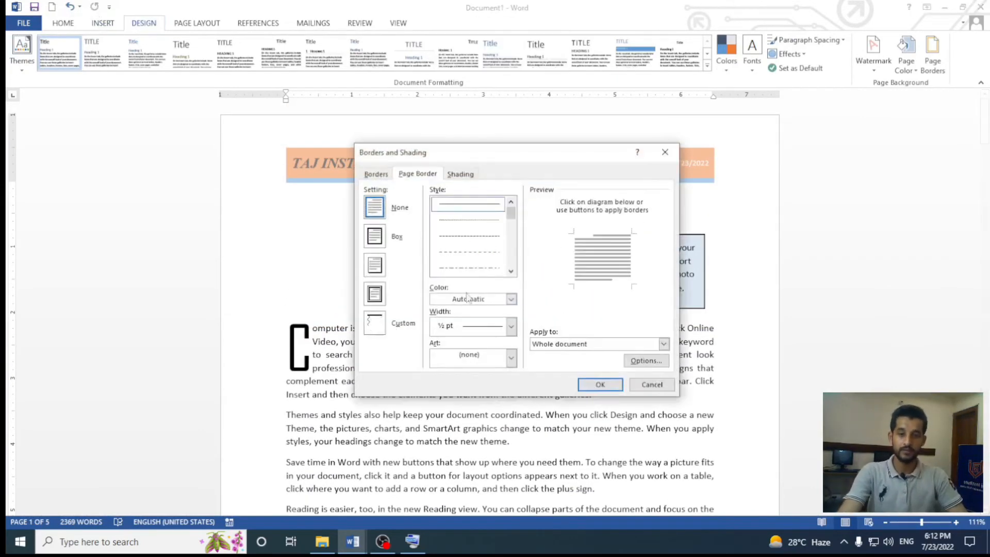
{"action": "mouse_move", "coordinate": [424, 155]}
{"action": "left_mouse_down"}
{"action": "mouse_move", "coordinate": [556, 189]}
{"action": "mouse_move", "coordinate": [384, 155]}
{"action": "left_mouse_up"}
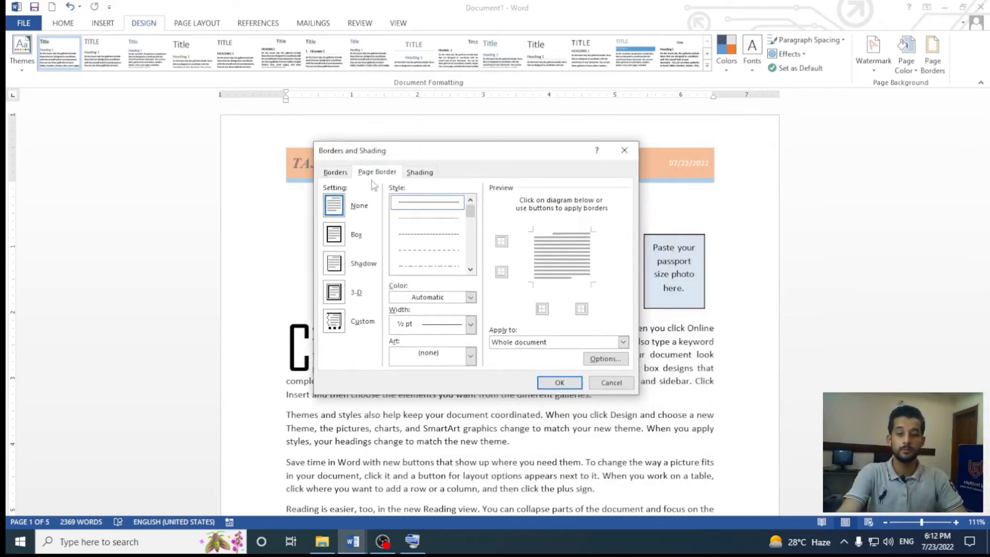
{"action": "left_click", "coordinate": [330, 175]}
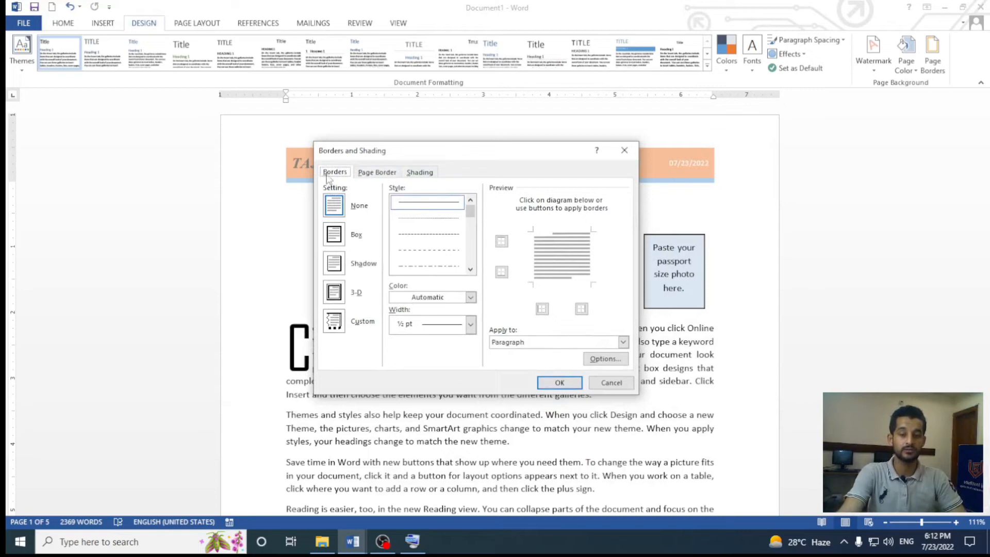
{"action": "left_click", "coordinate": [371, 175]}
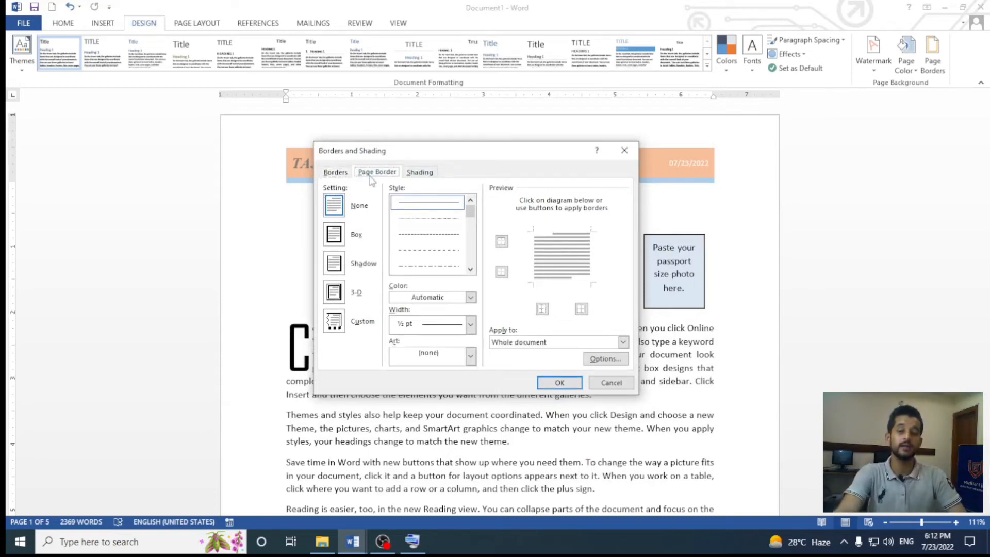
{"action": "left_click", "coordinate": [335, 240]}
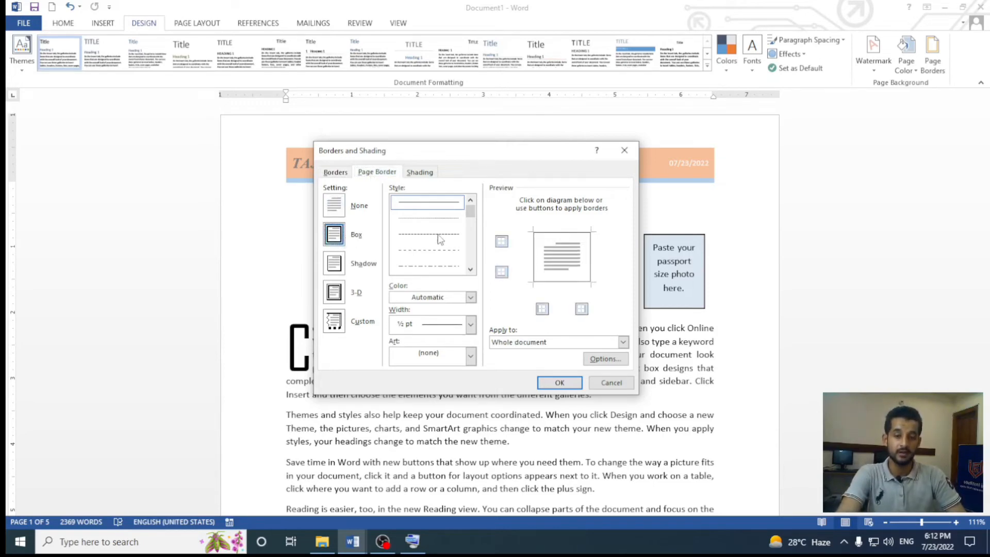
{"action": "left_click_drag", "start_coordinate": [473, 217], "coordinate": [472, 233]}
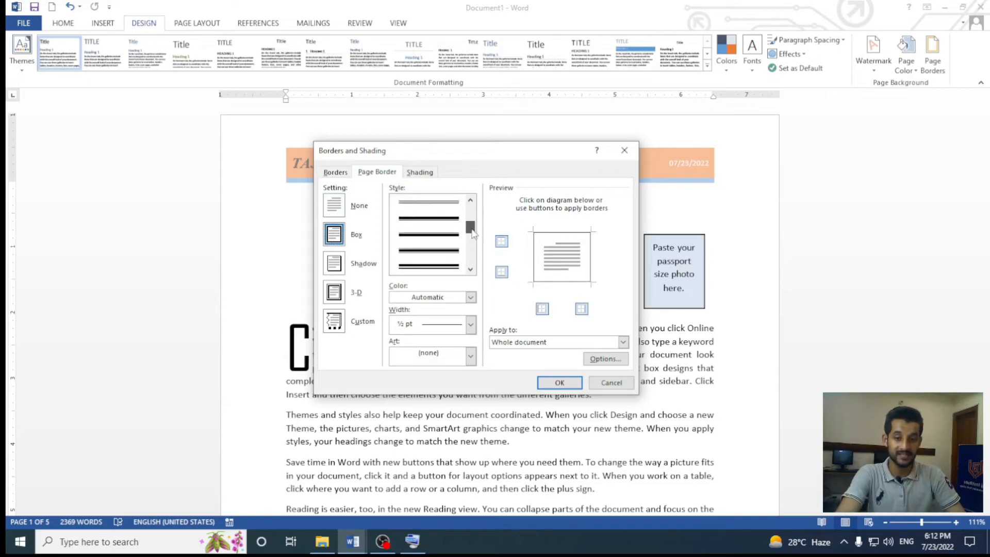
{"action": "left_click", "coordinate": [456, 256]}
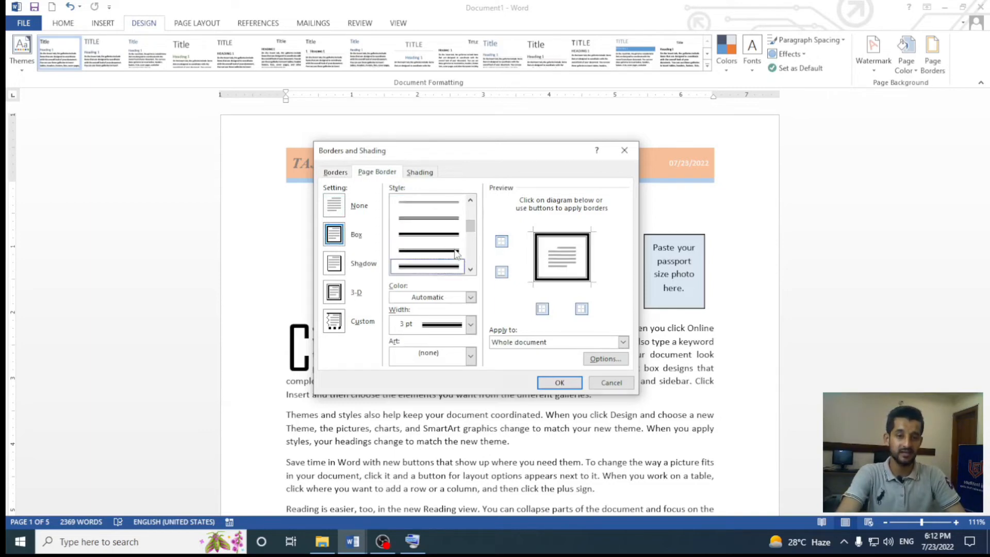
Set the page border to a dark blue theme color and 4 ½ pt width, and apply it to the whole document
{"action": "left_click", "coordinate": [470, 297]}
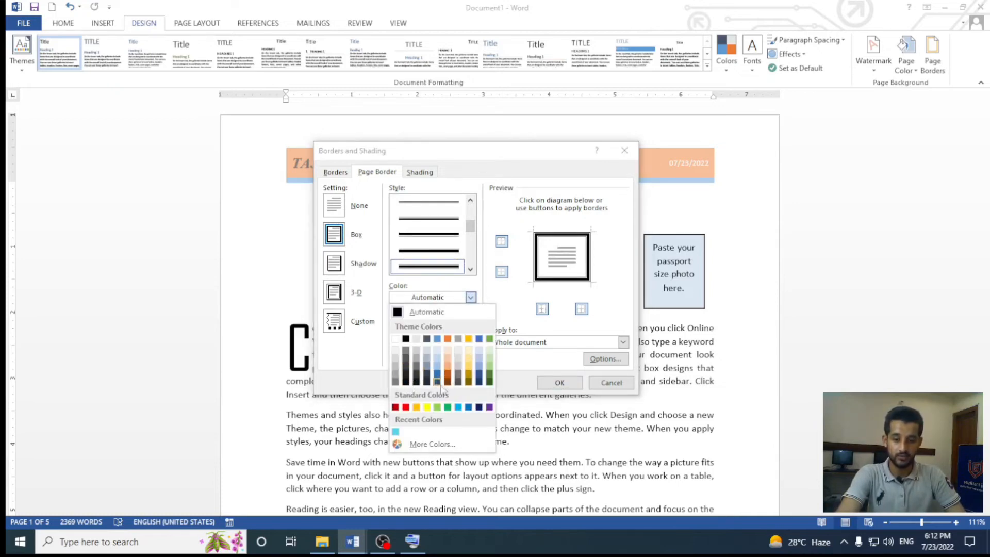
{"action": "left_click", "coordinate": [479, 380]}
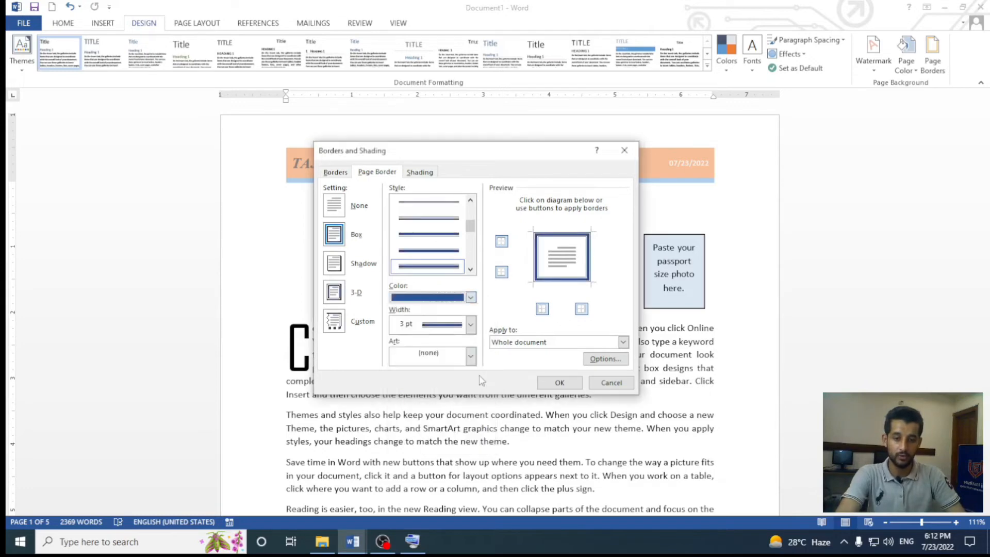
{"action": "left_click", "coordinate": [471, 325]}
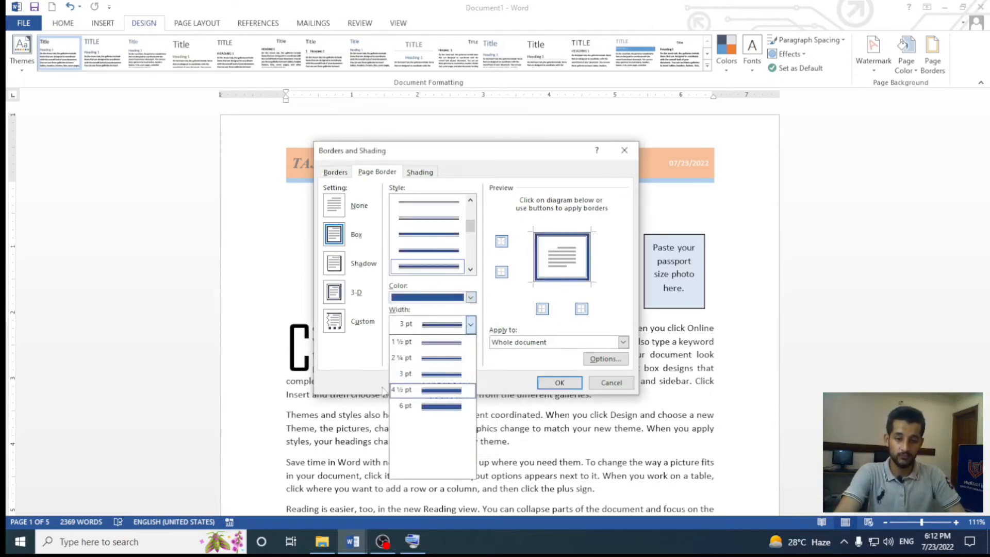
{"action": "left_click", "coordinate": [439, 393]}
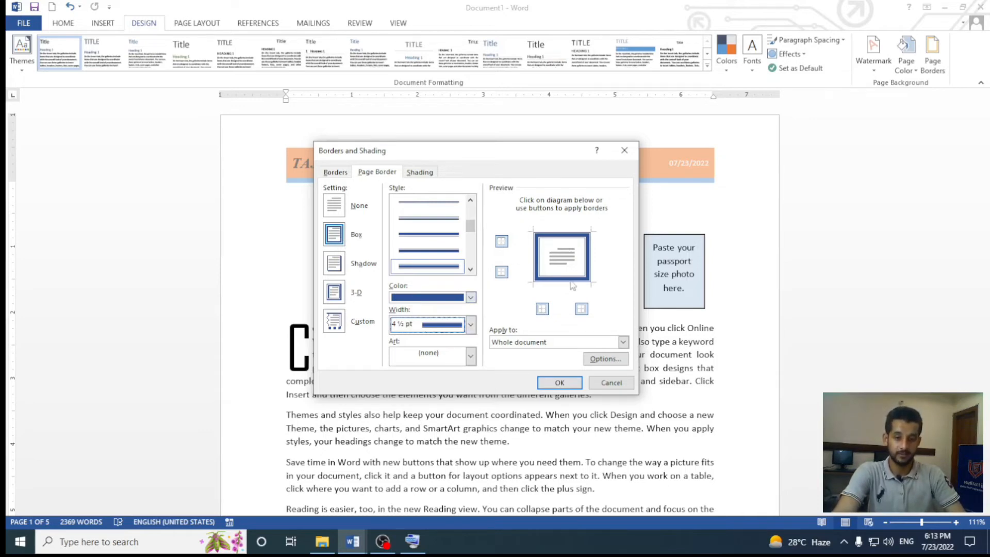
{"action": "left_click", "coordinate": [623, 342]}
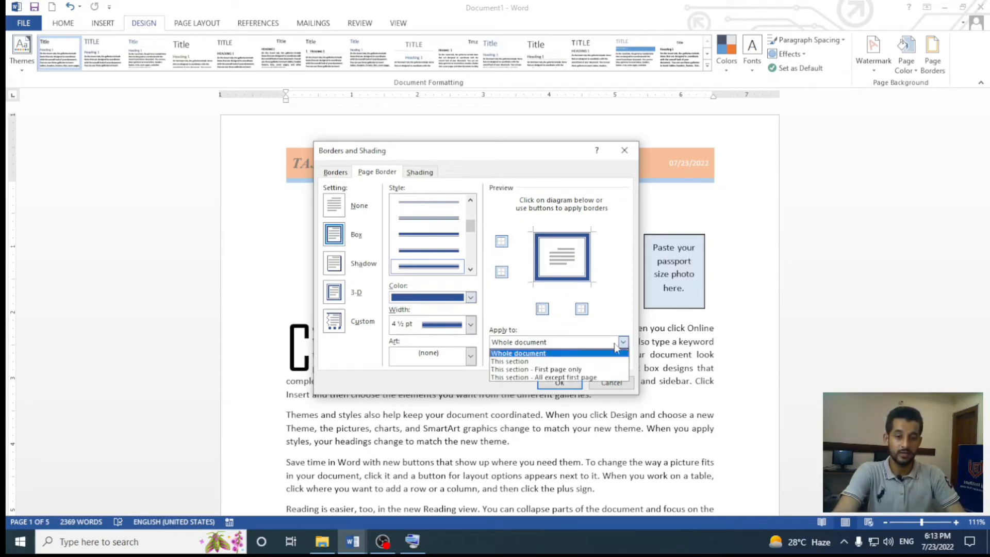
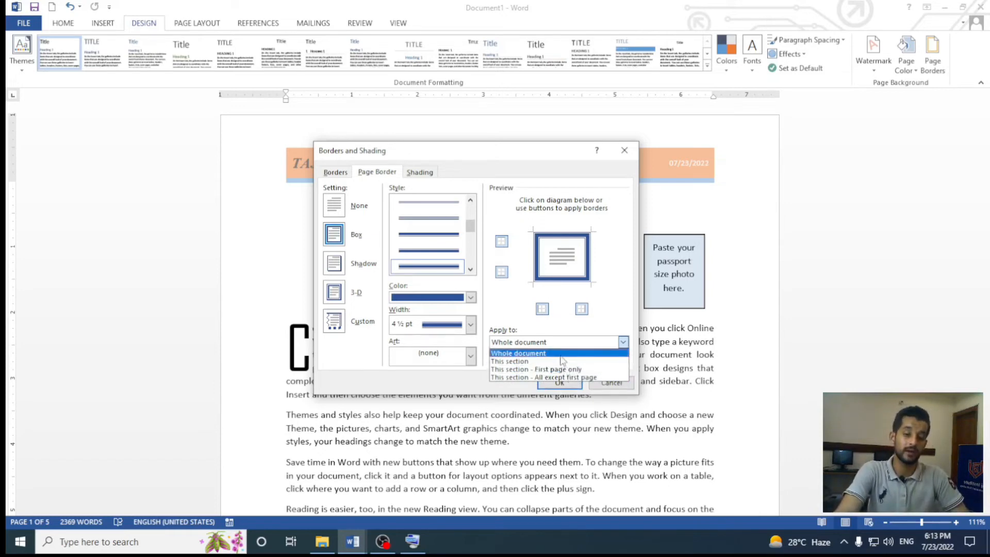
{"action": "left_click", "coordinate": [561, 355]}
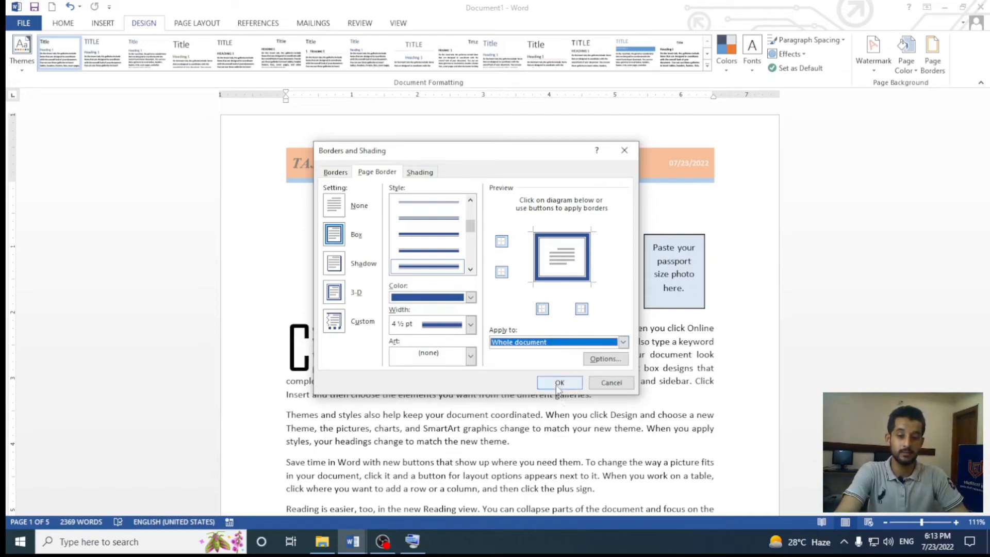
{"action": "left_click", "coordinate": [559, 383]}
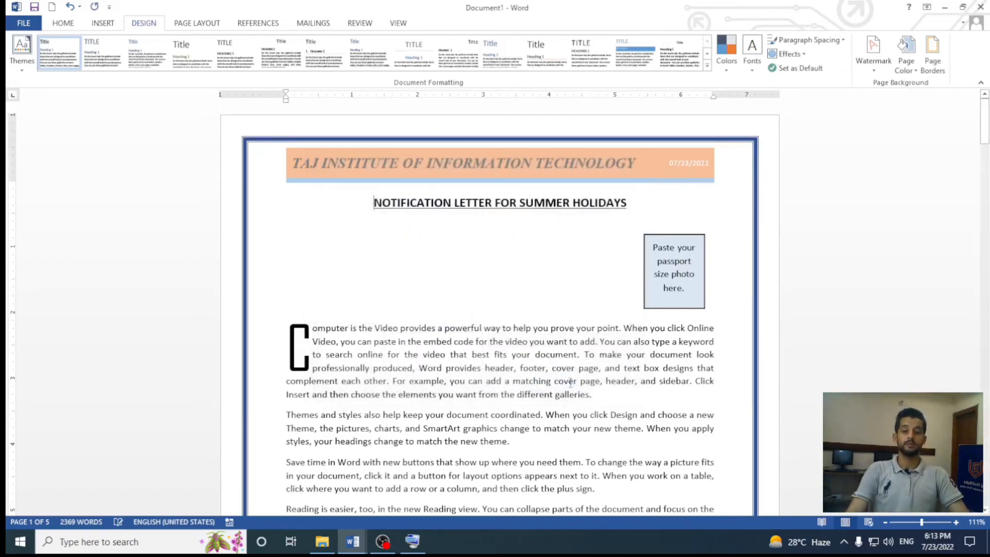
Check the border across the pages, then remove its left and right sides throughout the document
{"action": "scroll", "coordinate": [570, 381], "scroll_direction": "down", "scroll_amount": 5}
{"action": "scroll", "coordinate": [567, 391], "scroll_direction": "down", "scroll_amount": 5}
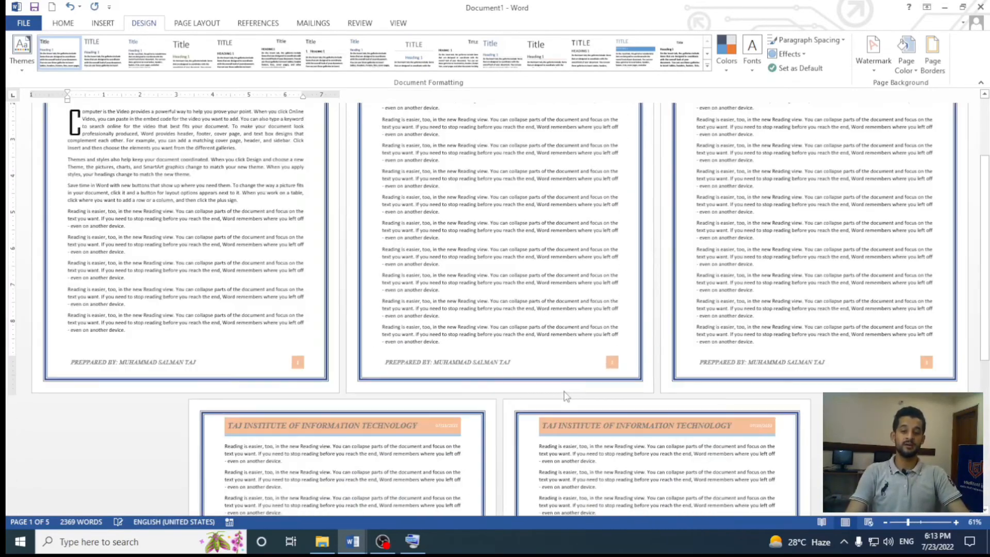
{"action": "scroll", "coordinate": [591, 372], "scroll_direction": "up", "scroll_amount": 3}
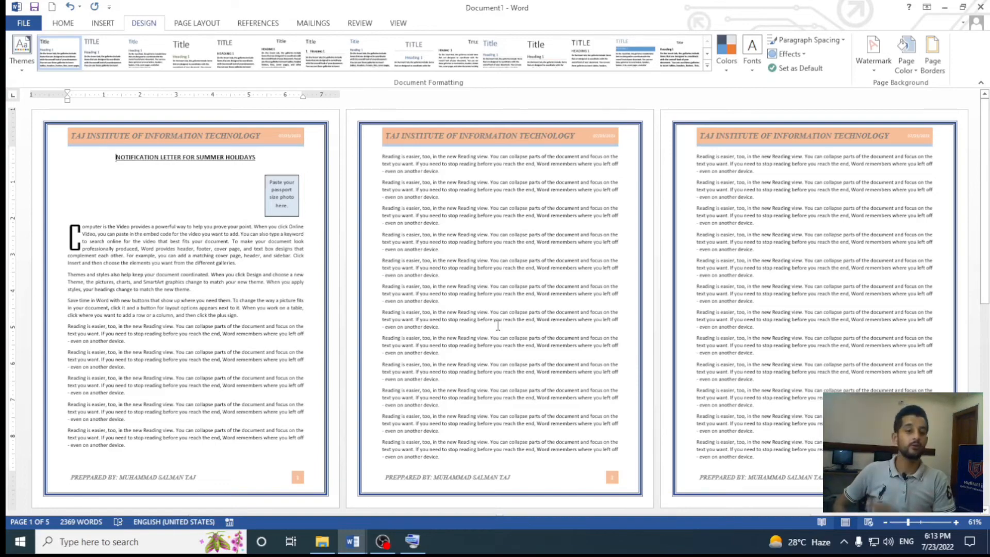
{"action": "key", "text": "alt+g"}
{"action": "key", "text": "p"}
{"action": "key", "text": "b"}
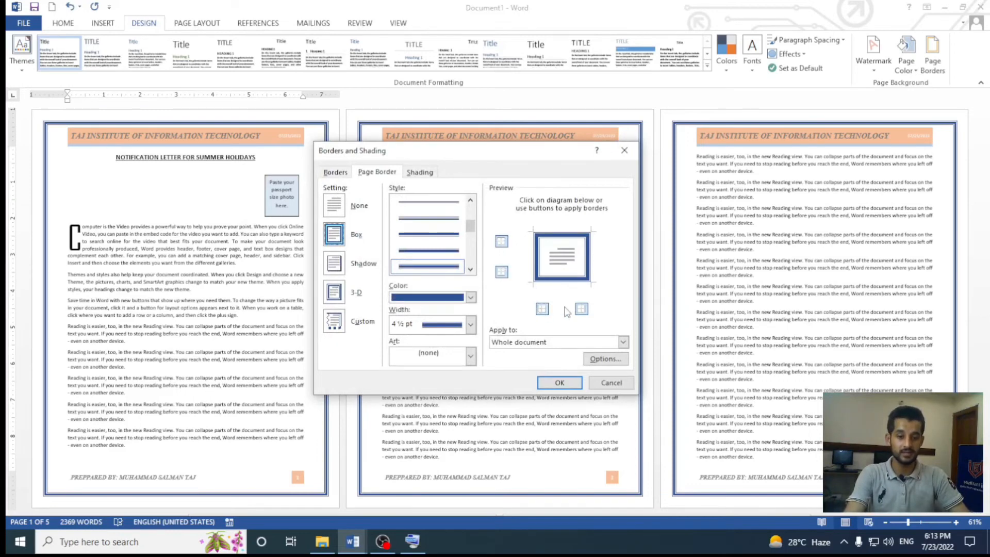
{"action": "left_click", "coordinate": [538, 260]}
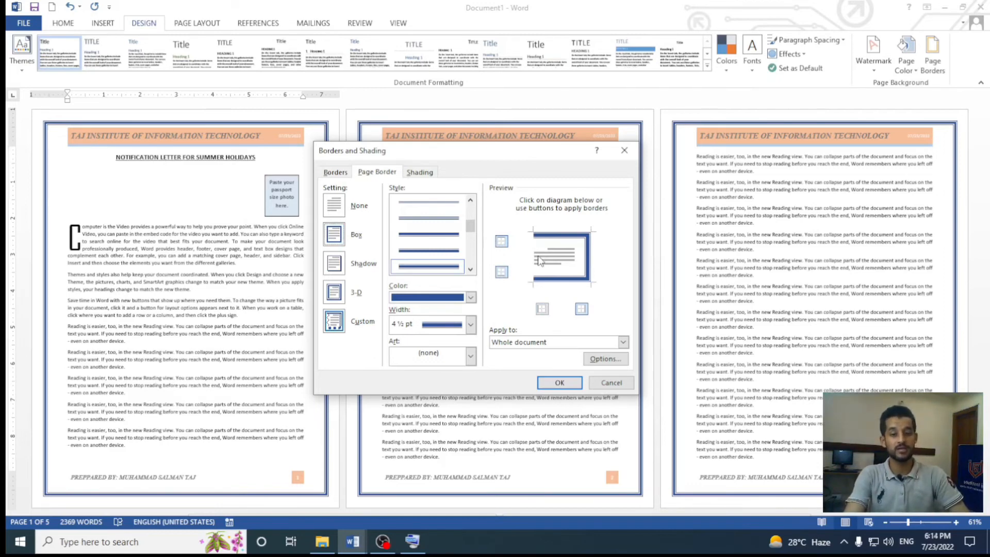
{"action": "left_click", "coordinate": [539, 260]}
{"action": "left_click", "coordinate": [539, 260]}
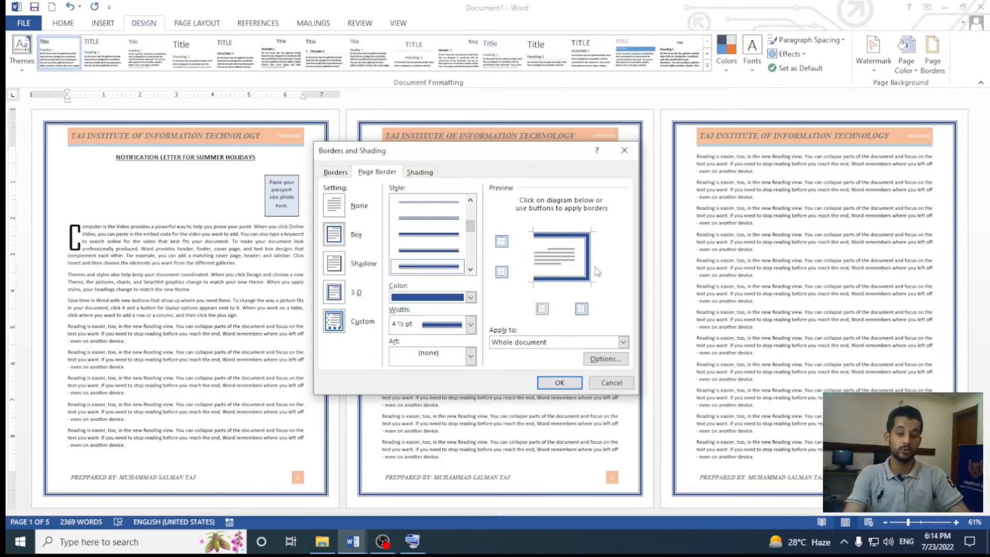
{"action": "left_click", "coordinate": [560, 383]}
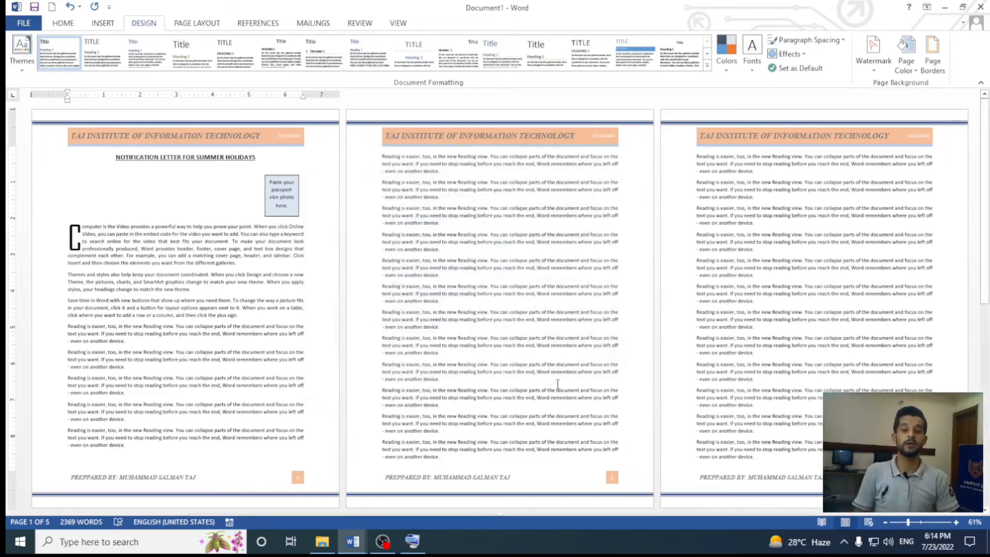
Add the left side back to the page border of the whole document
{"action": "key", "text": "alt+d"}
{"action": "key", "text": "p"}
{"action": "key", "text": "b"}
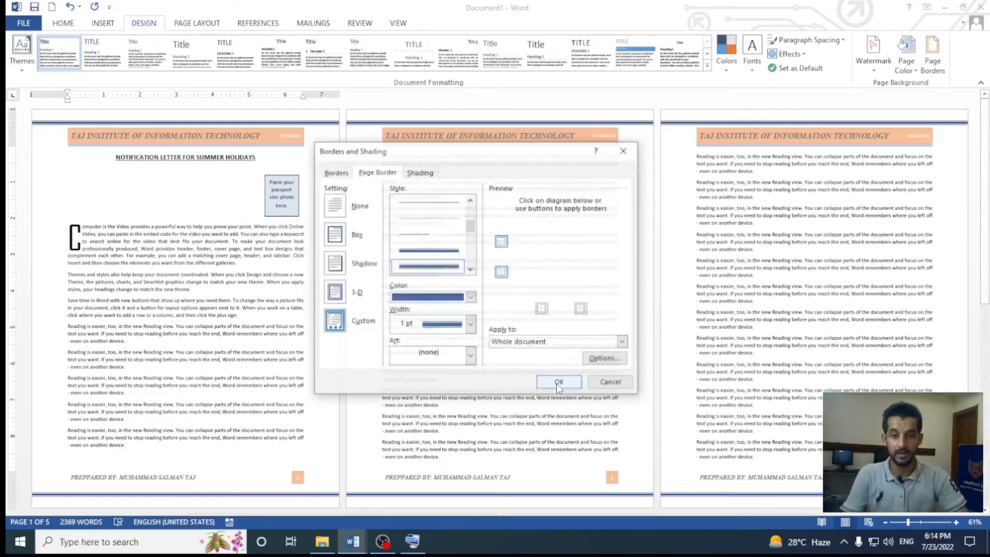
{"action": "left_click", "coordinate": [542, 309]}
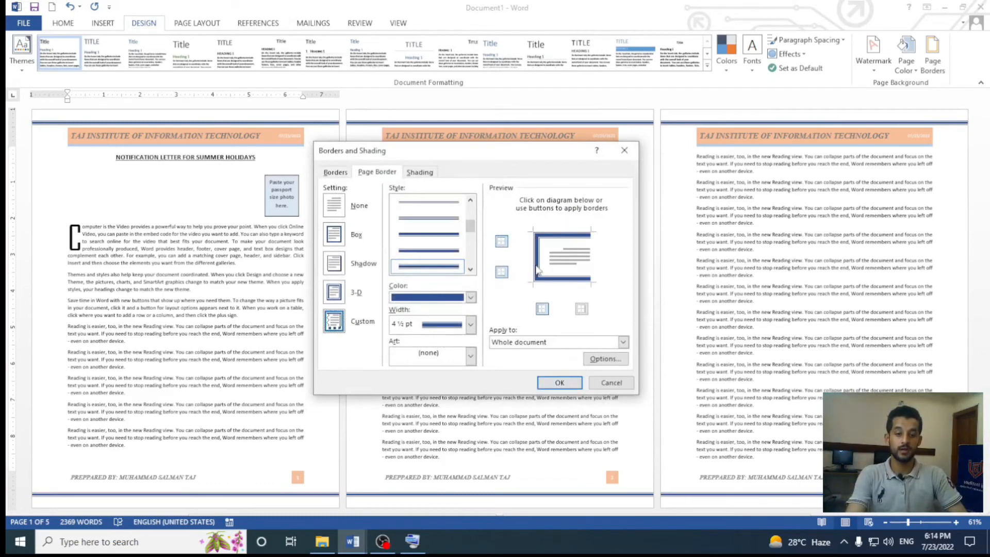
{"action": "left_click", "coordinate": [549, 382]}
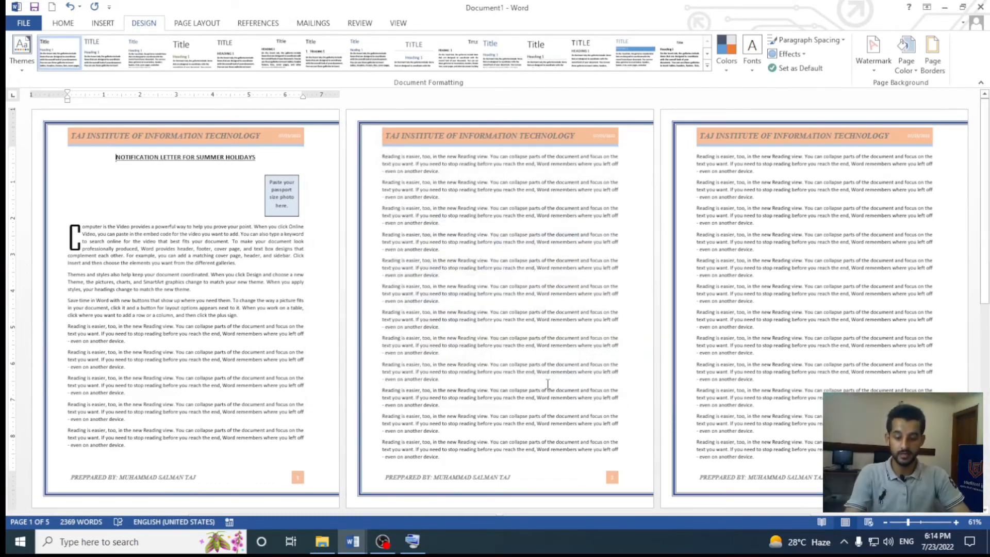
Remove the top and bottom sides of the page border, keeping only the left one, and check the print preview
{"action": "key", "text": "alt+d"}
{"action": "key", "text": "p"}
{"action": "key", "text": "b"}
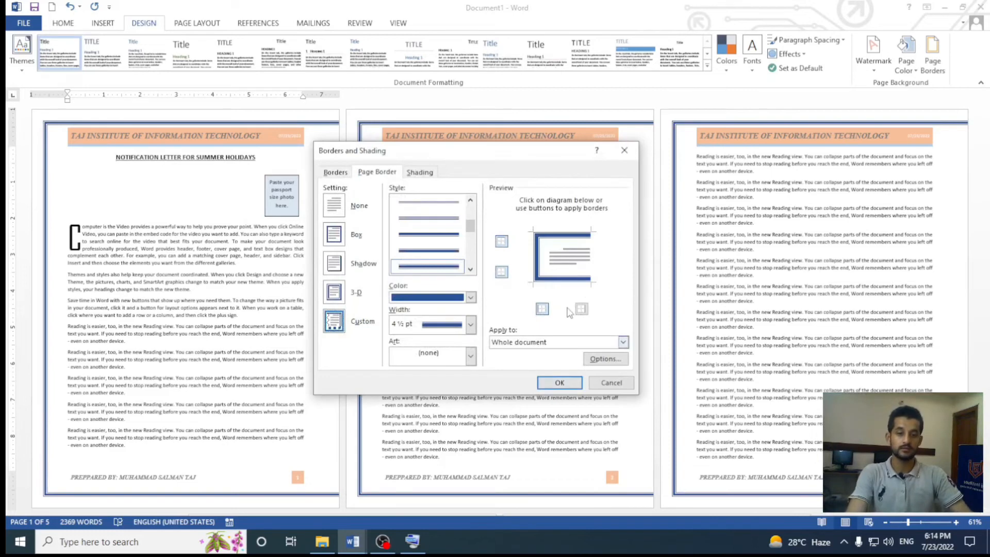
{"action": "left_click", "coordinate": [565, 236]}
{"action": "left_click", "coordinate": [569, 277]}
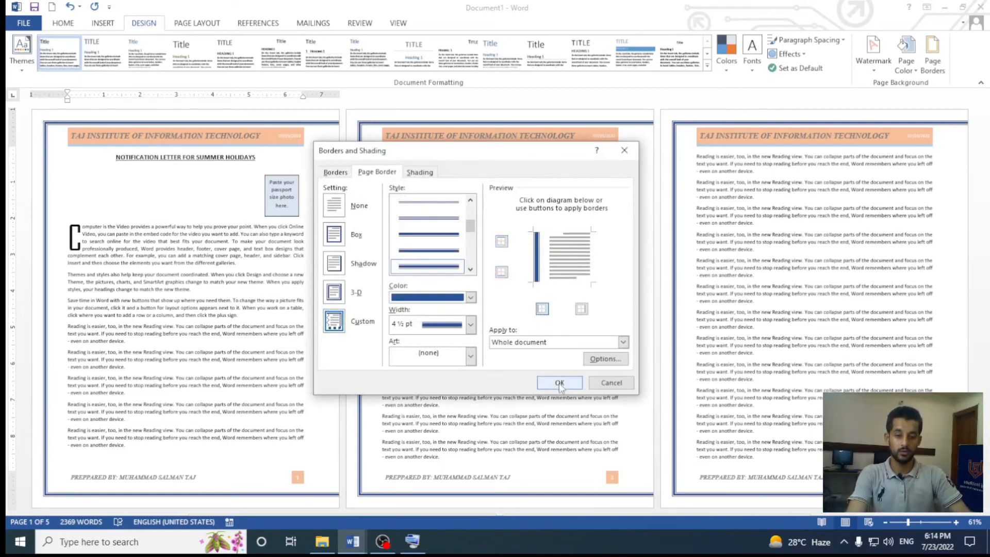
{"action": "left_click", "coordinate": [558, 383]}
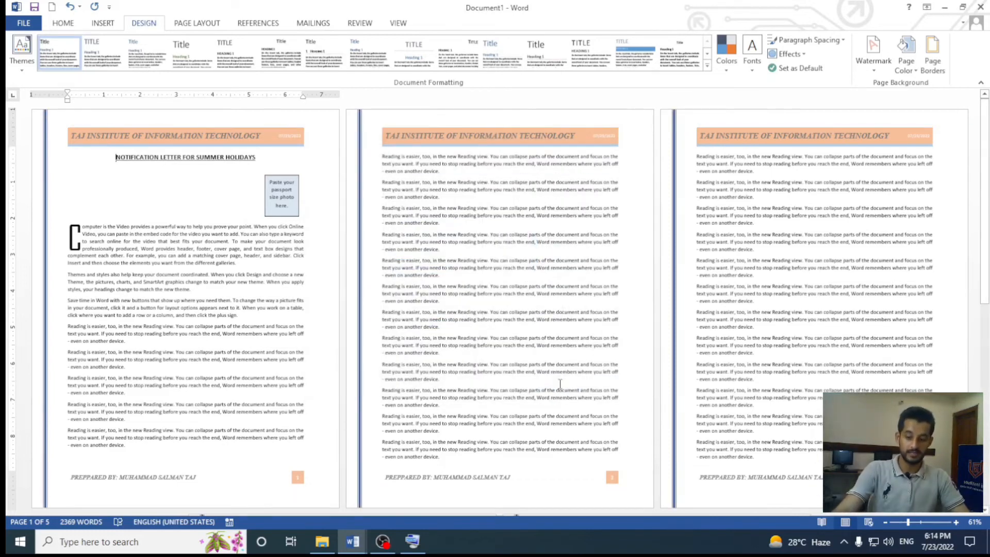
{"action": "key", "text": "ctrl+p"}
{"action": "key", "text": "Escape"}
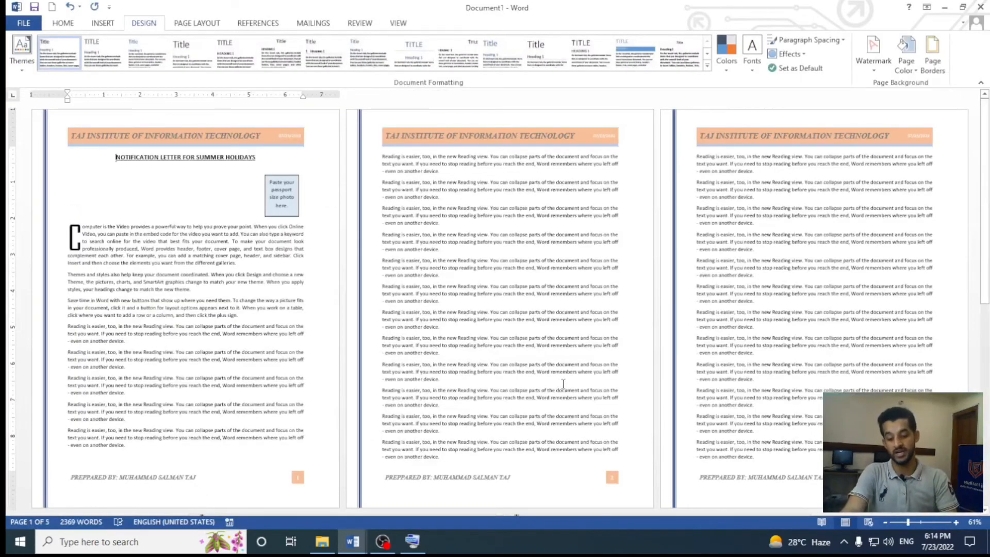
Restore the top, bottom and right sides in the page border settings so the border encloses the page
{"action": "key", "text": "alt+o"}
{"action": "key", "text": "b"}
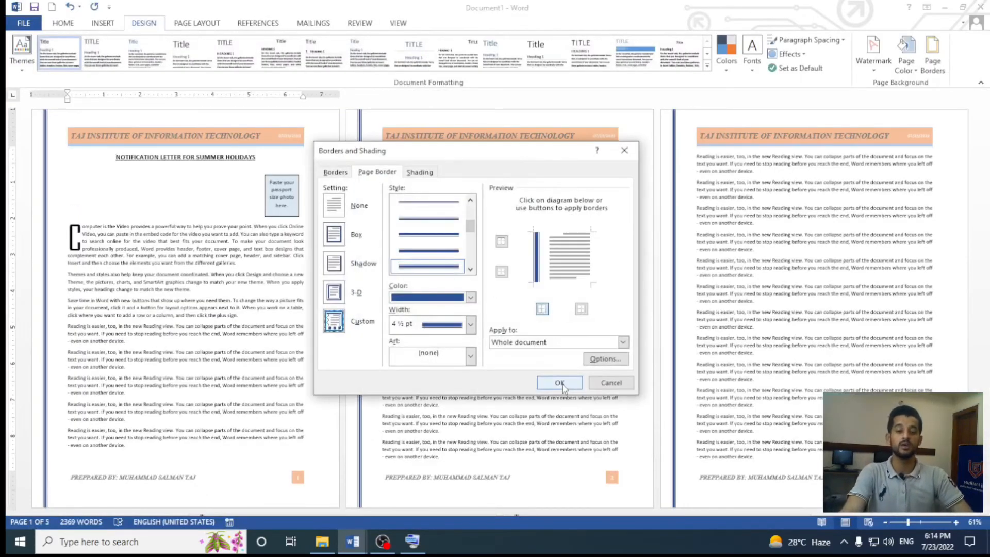
{"action": "left_click", "coordinate": [561, 233]}
{"action": "left_click", "coordinate": [566, 278]}
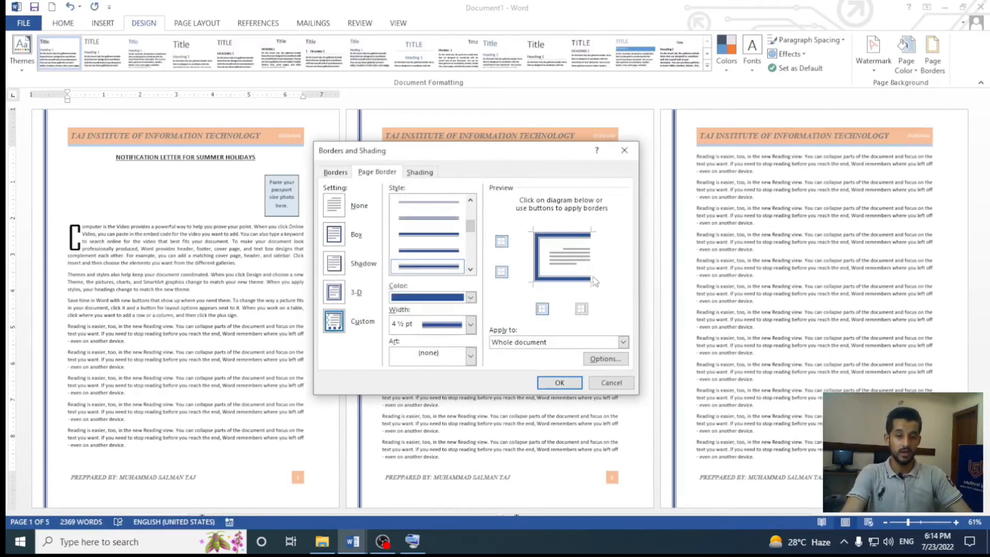
{"action": "left_click", "coordinate": [592, 263]}
Browse the border line styles, then apply the red flower art border to the pages of the whole document
{"action": "scroll", "coordinate": [475, 265], "scroll_direction": "down", "scroll_amount": 3}
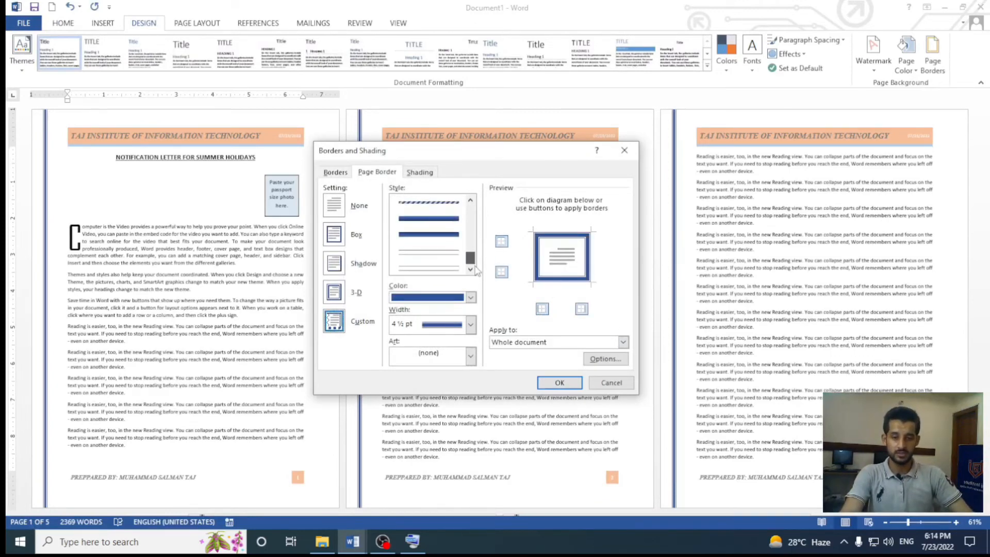
{"action": "scroll", "coordinate": [474, 265], "scroll_direction": "up", "scroll_amount": 2}
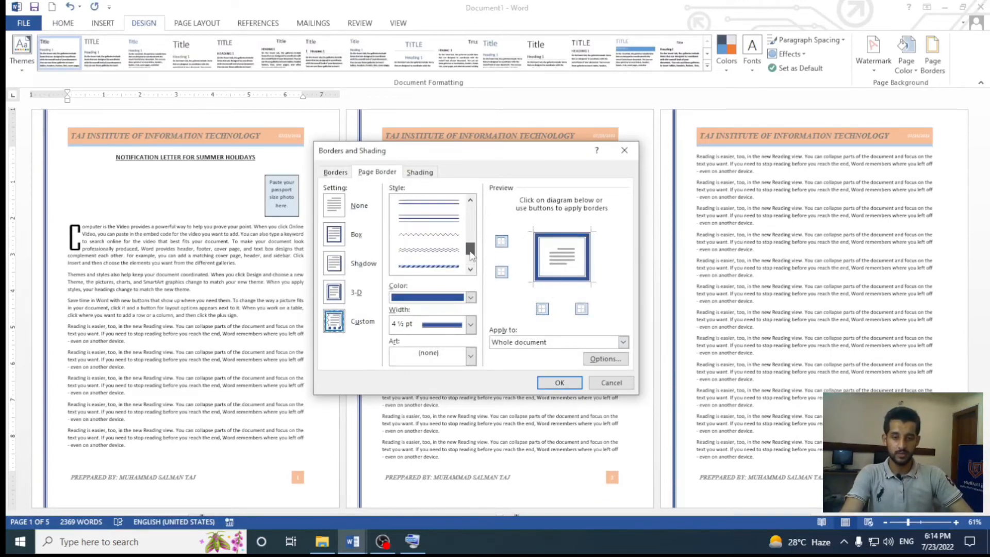
{"action": "left_click", "coordinate": [469, 356]}
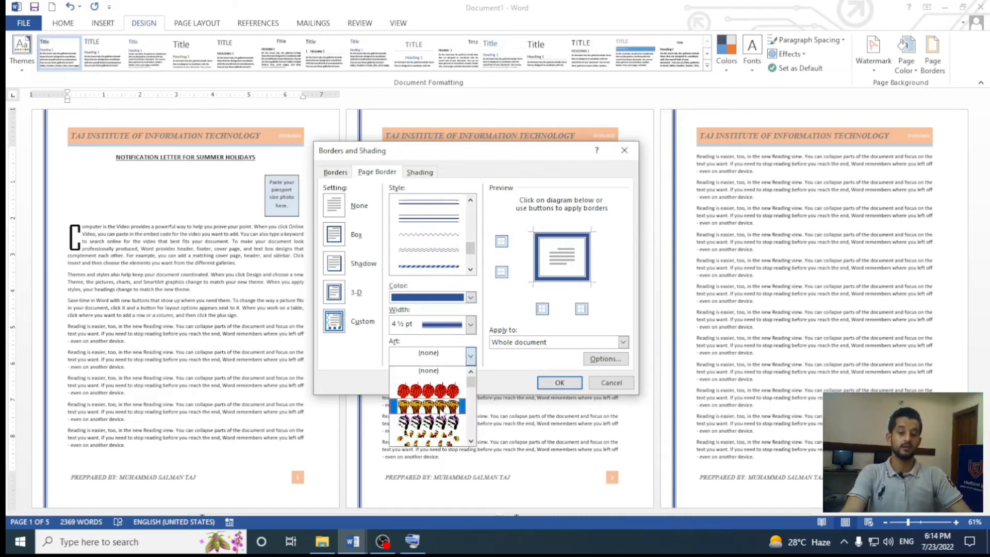
{"action": "scroll", "coordinate": [442, 411], "scroll_direction": "down", "scroll_amount": 8}
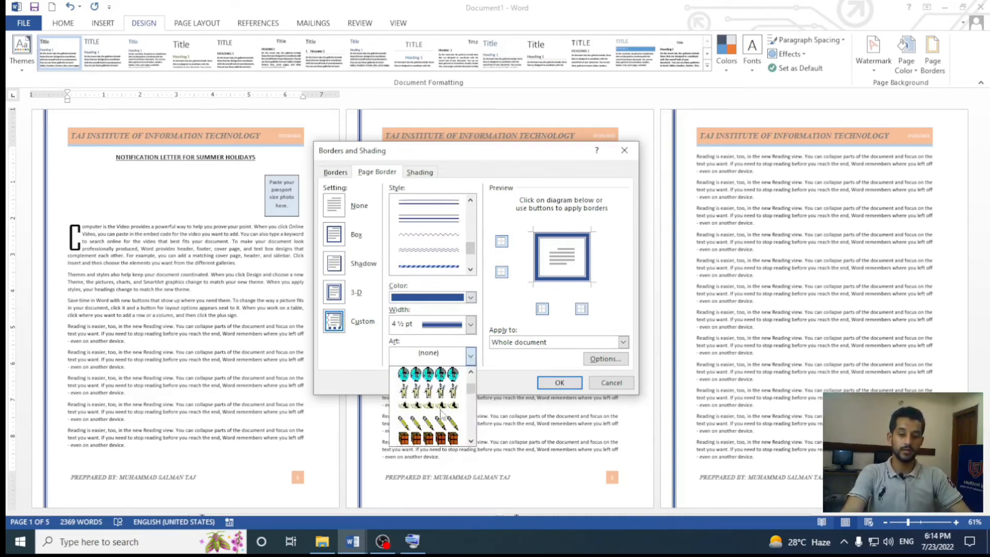
{"action": "scroll", "coordinate": [442, 411], "scroll_direction": "down", "scroll_amount": 8}
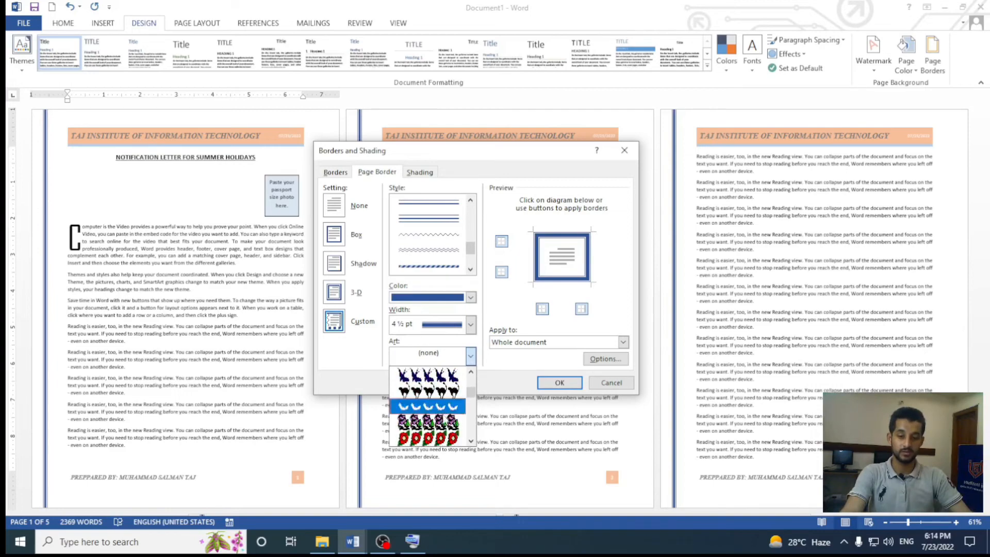
{"action": "left_click", "coordinate": [446, 438]}
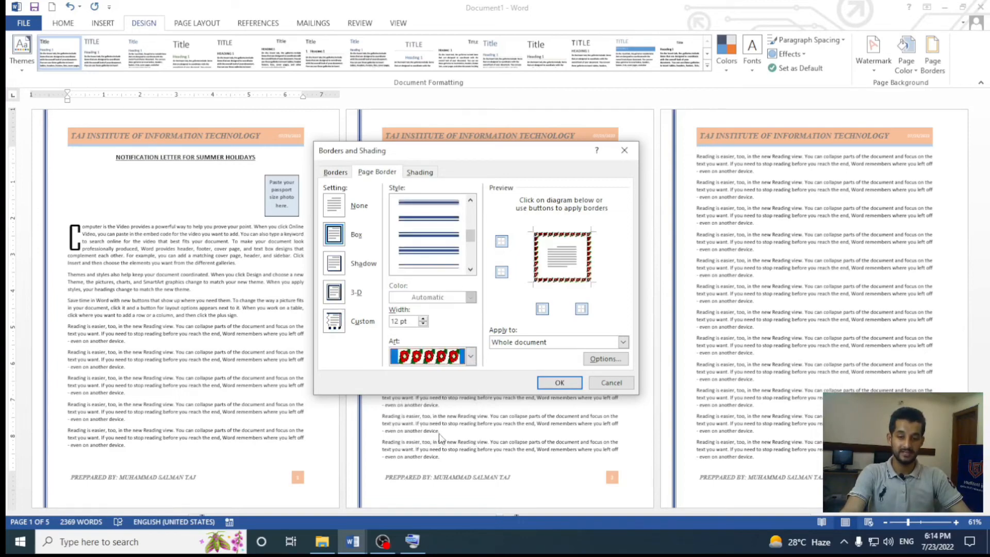
{"action": "left_click", "coordinate": [554, 387]}
{"action": "scroll", "coordinate": [550, 383], "scroll_direction": "up", "scroll_amount": 6, "text": "ctrl"}
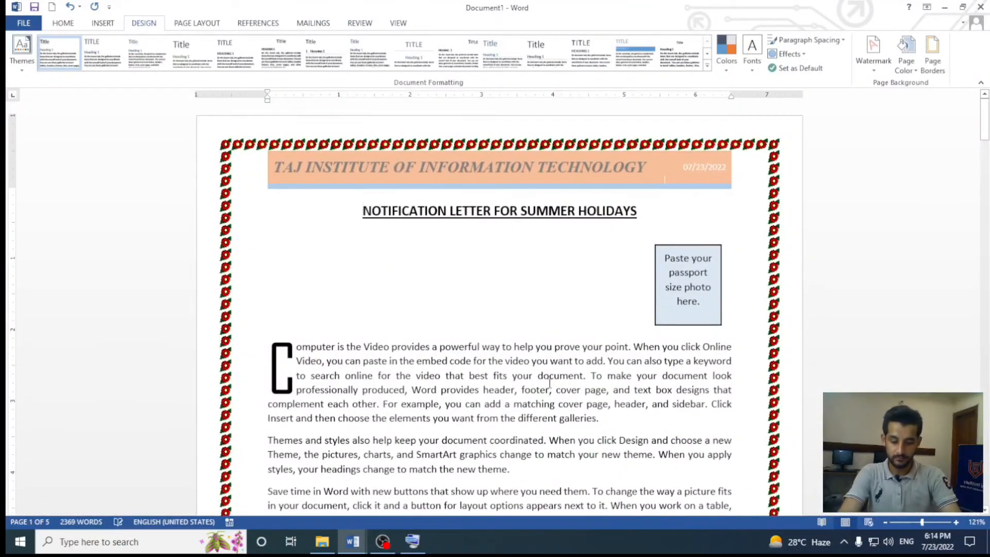
Change the page border art to the green leaf design with small red berries, 10 pt wide, throughout the document
{"action": "key", "text": "alt+o"}
{"action": "key", "text": "b"}
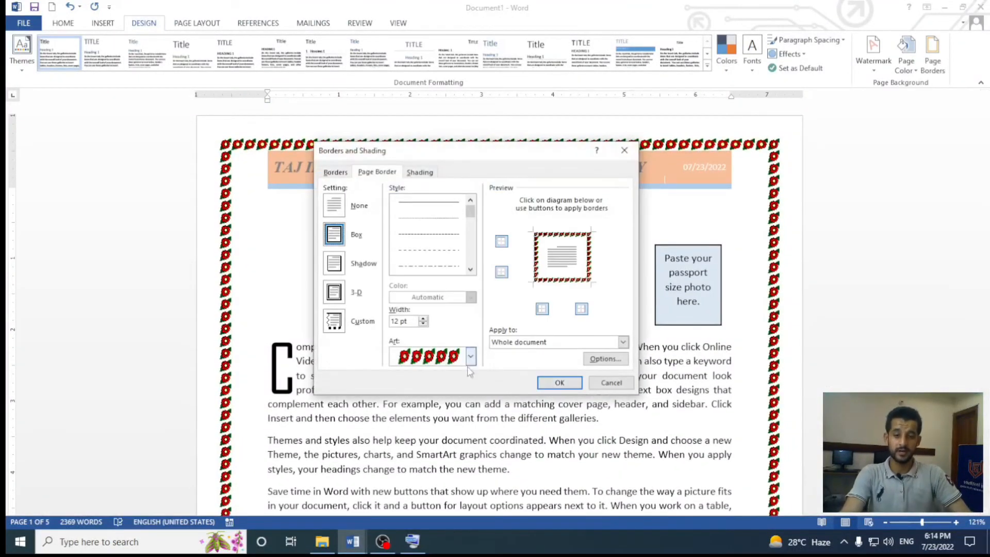
{"action": "left_click", "coordinate": [470, 355]}
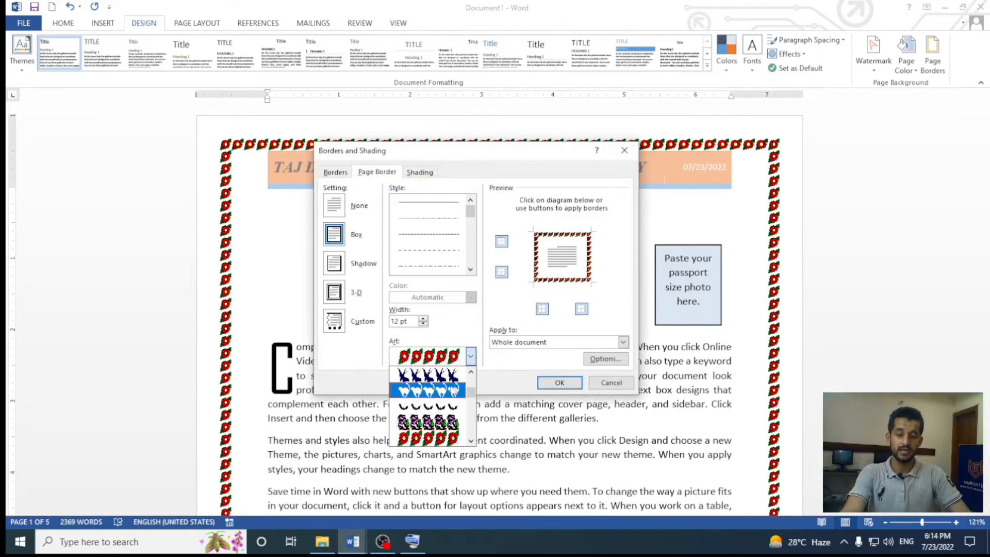
{"action": "left_click", "coordinate": [436, 391]}
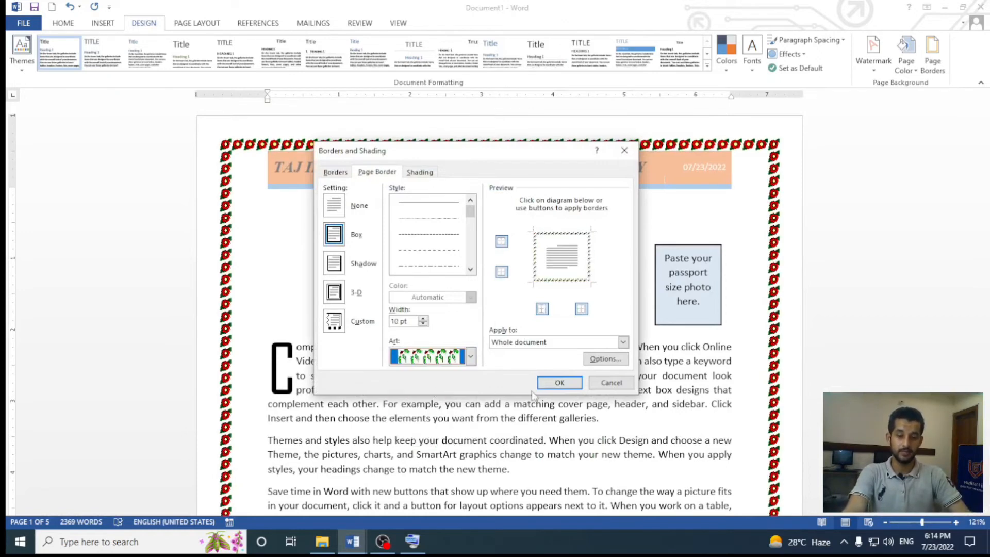
{"action": "left_click", "coordinate": [559, 383]}
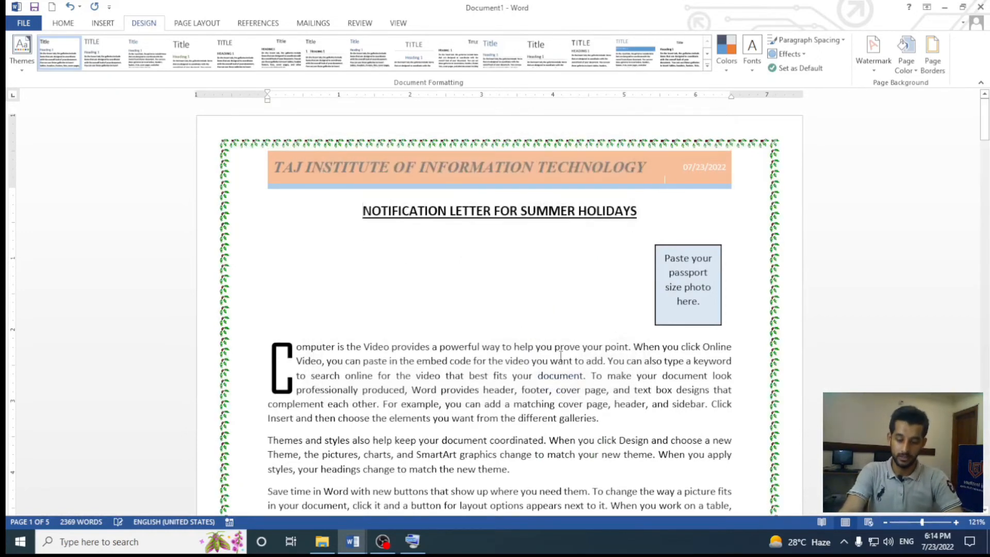
Change the page border art to white flowers on a black band, 16 pt wide, and check the pages in print preview
{"action": "key", "text": "alt+o"}
{"action": "key", "text": "b"}
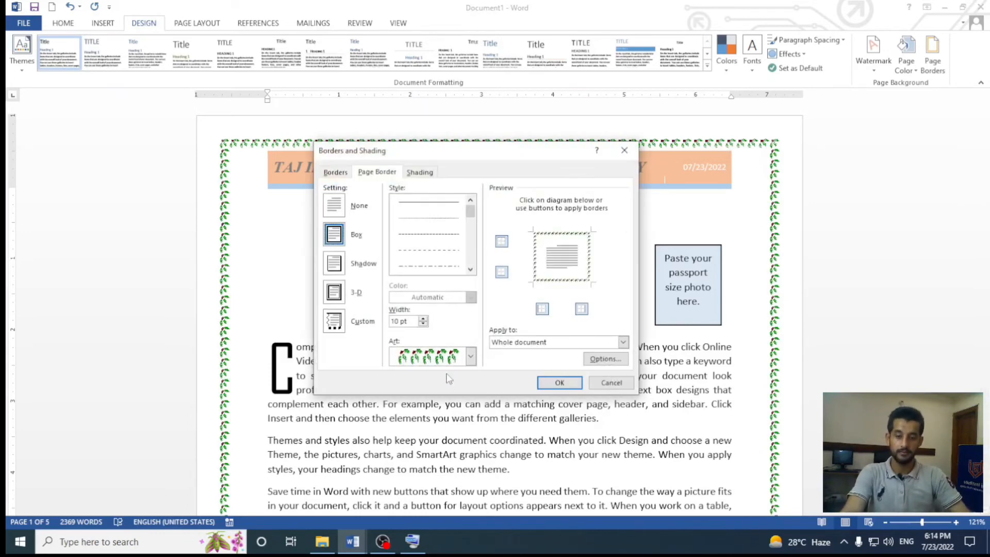
{"action": "left_click", "coordinate": [470, 356]}
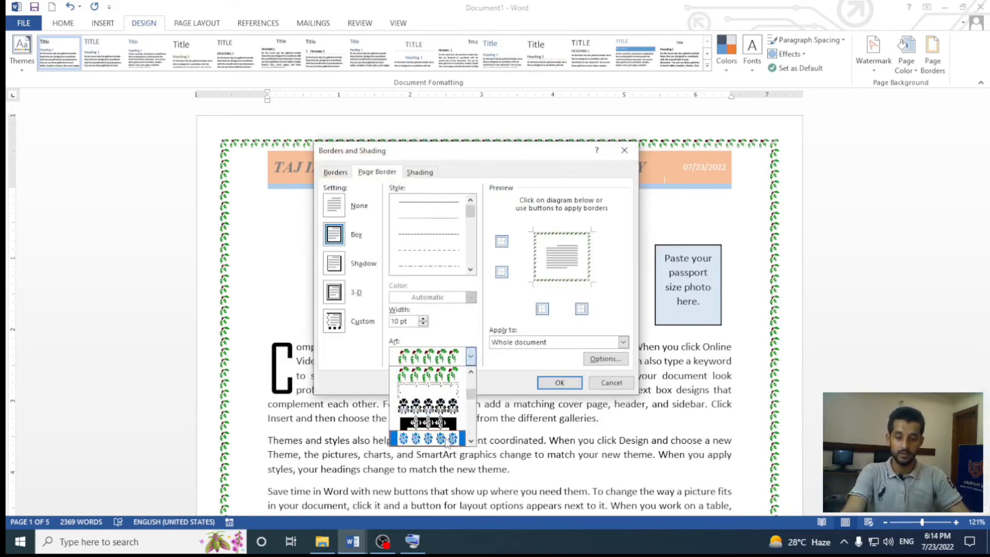
{"action": "left_click", "coordinate": [446, 439]}
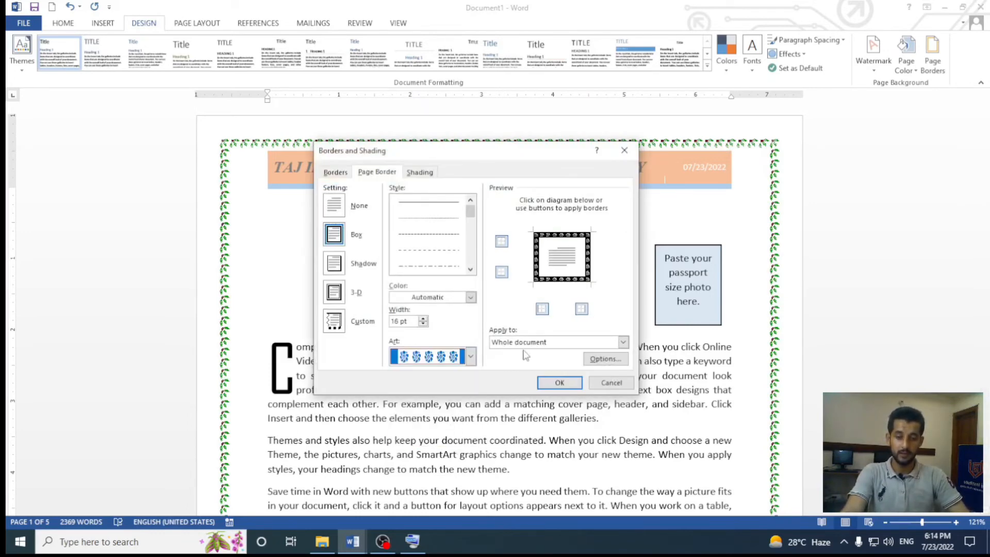
{"action": "left_click", "coordinate": [542, 382]}
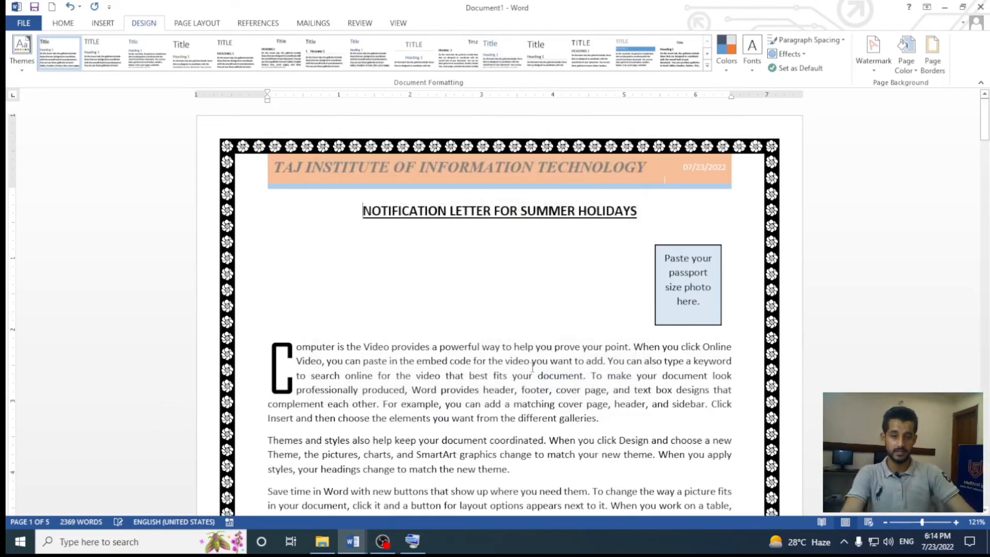
{"action": "scroll", "coordinate": [532, 367], "scroll_direction": "down", "scroll_amount": 6, "text": "ctrl"}
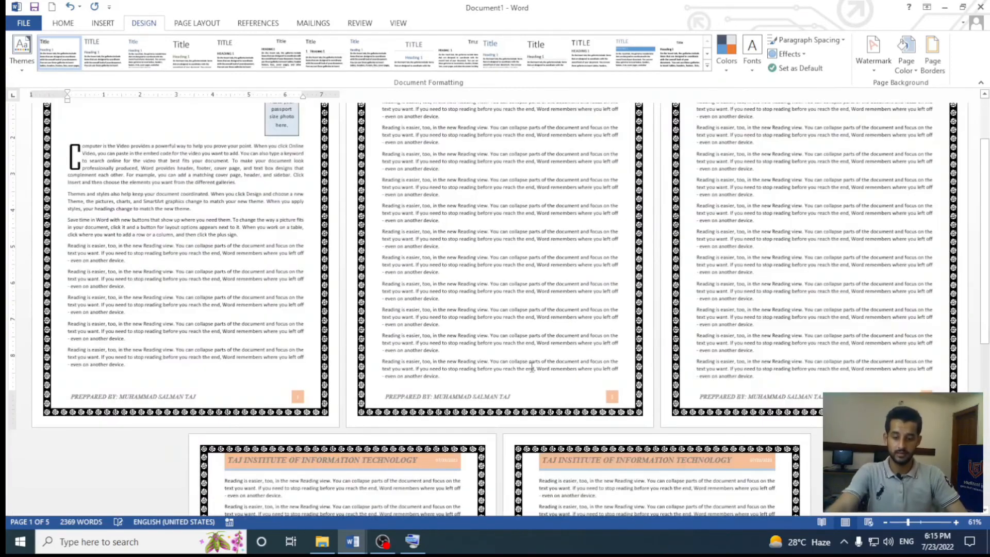
{"action": "key", "text": "ctrl+p"}
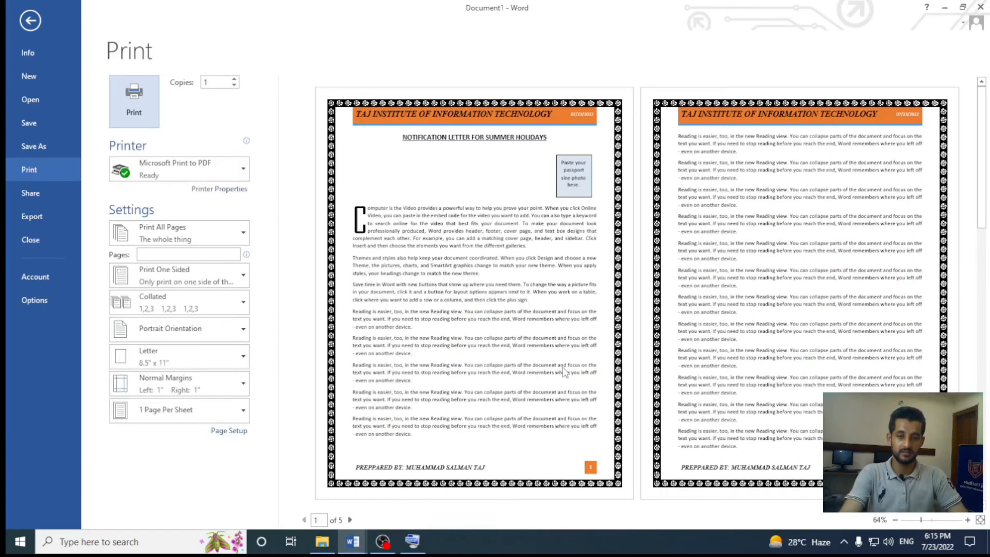
{"action": "key", "text": "Escape"}
Apply the ornate frame art with decorated corners as the whole document's page border, 31 pt wide and colored dark orange
{"action": "key", "text": "alt+g"}
{"action": "key", "text": "p"}
{"action": "key", "text": "b"}
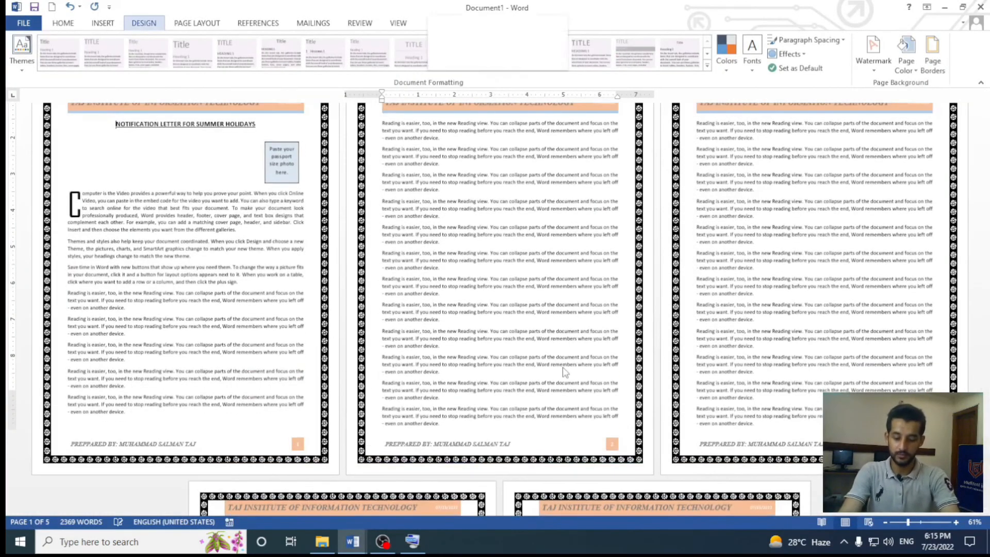
{"action": "left_click", "coordinate": [470, 356]}
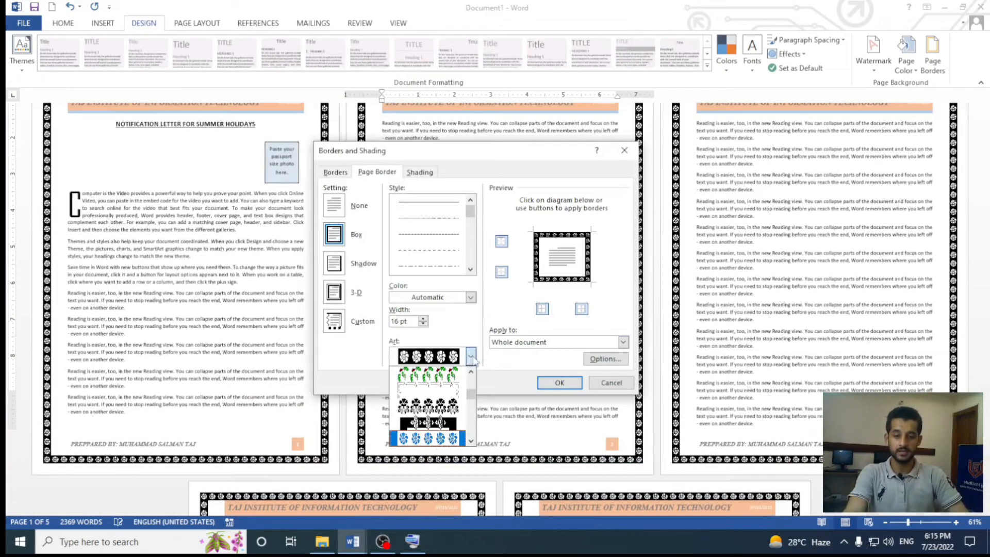
{"action": "scroll", "coordinate": [447, 420], "scroll_direction": "down", "scroll_amount": 5}
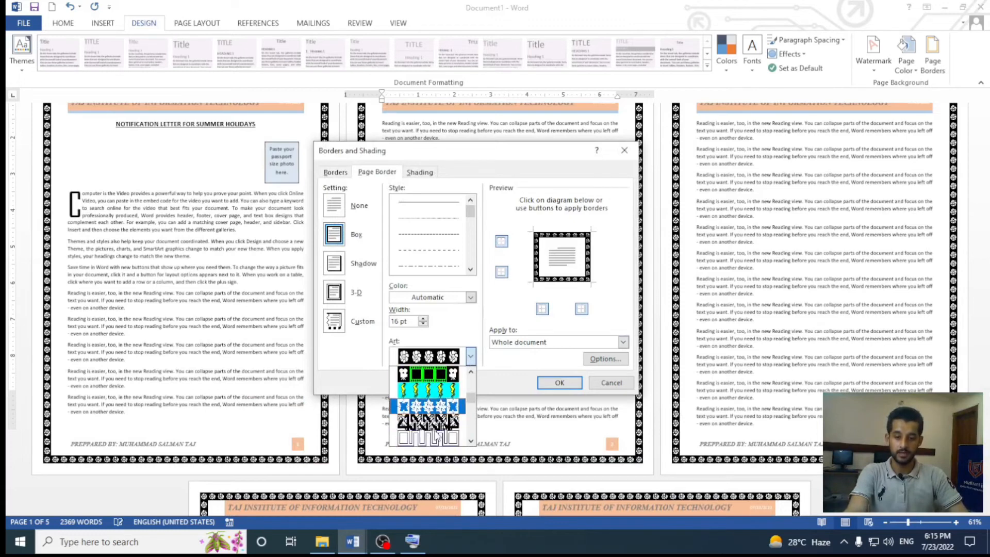
{"action": "scroll", "coordinate": [434, 432], "scroll_direction": "down", "scroll_amount": 2}
{"action": "scroll", "coordinate": [412, 384], "scroll_direction": "down", "scroll_amount": 5}
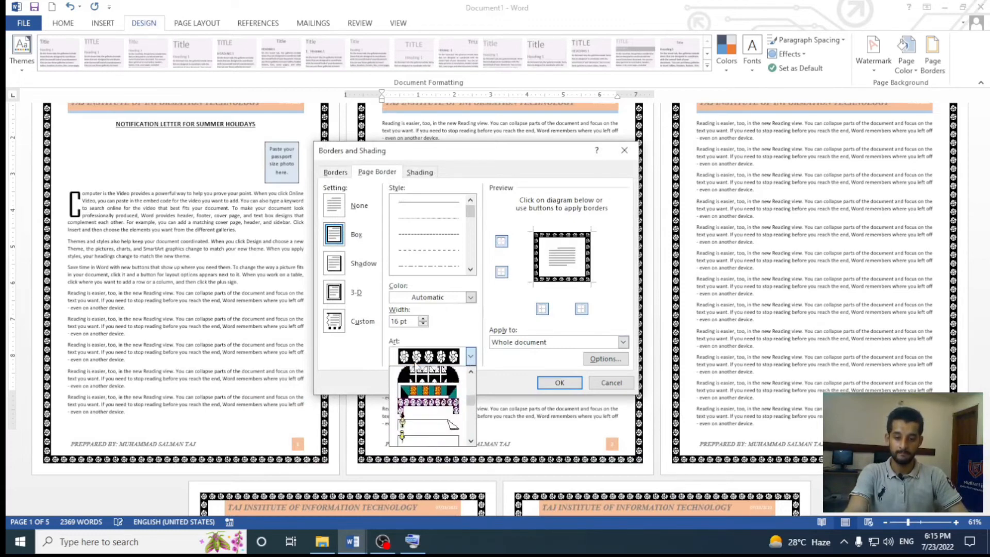
{"action": "scroll", "coordinate": [417, 366], "scroll_direction": "down", "scroll_amount": 8}
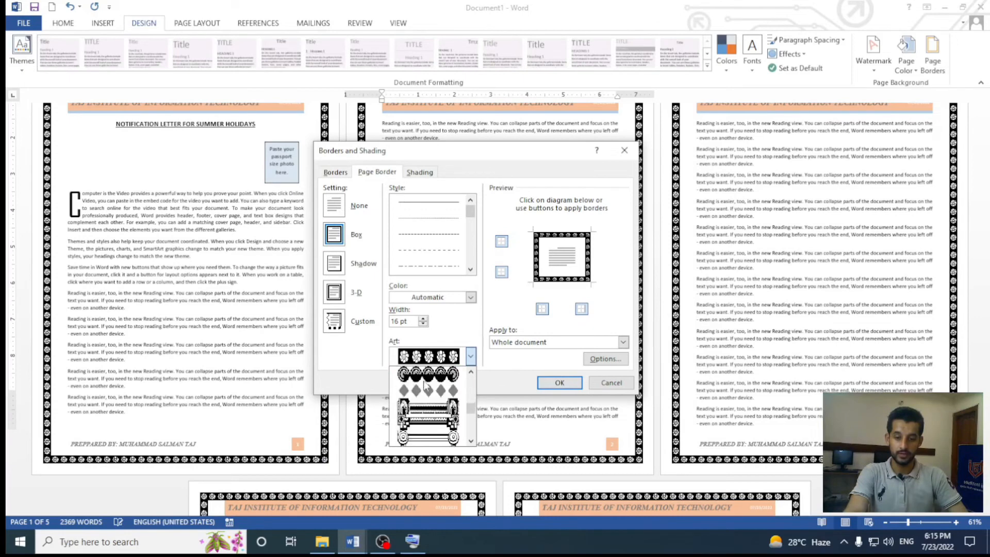
{"action": "left_click", "coordinate": [436, 431]}
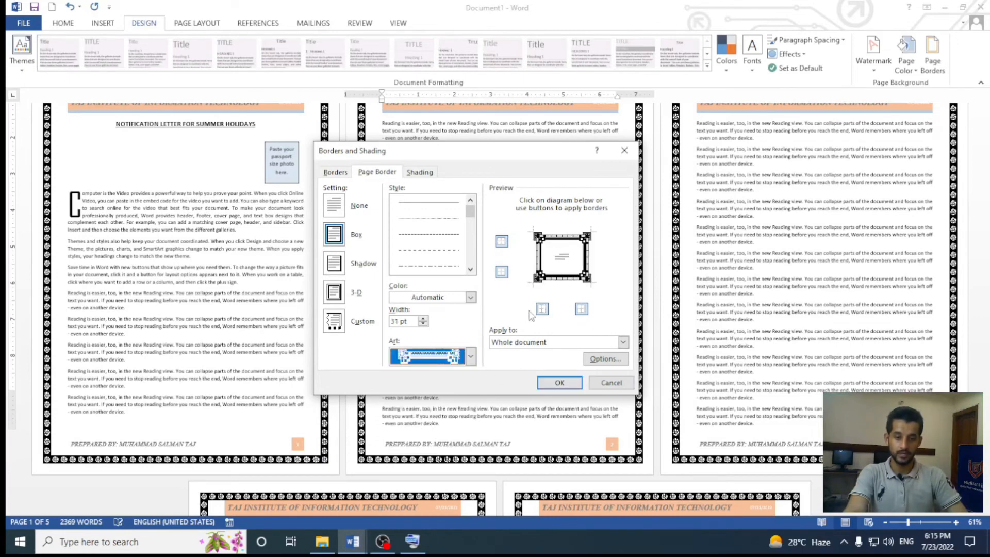
{"action": "left_click", "coordinate": [470, 297]}
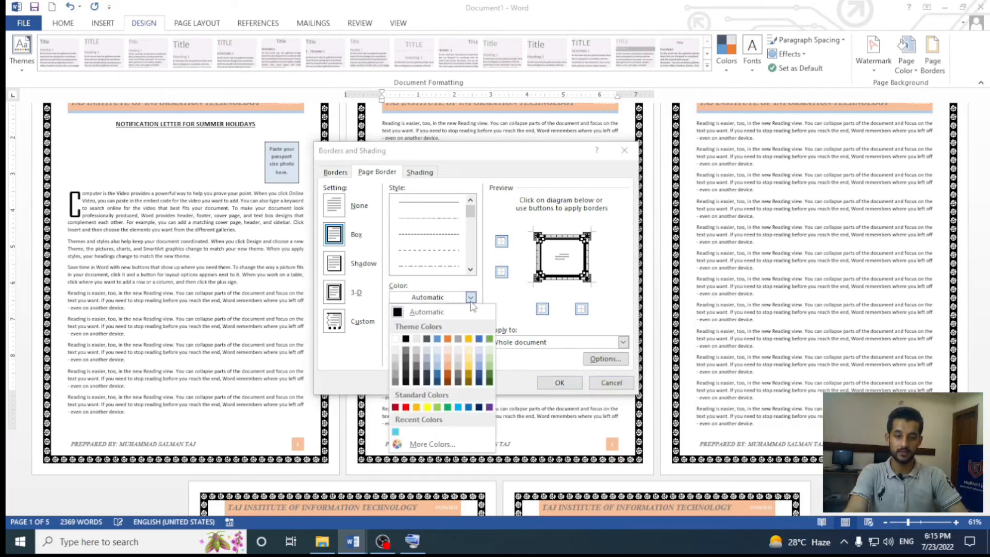
{"action": "left_click", "coordinate": [448, 376]}
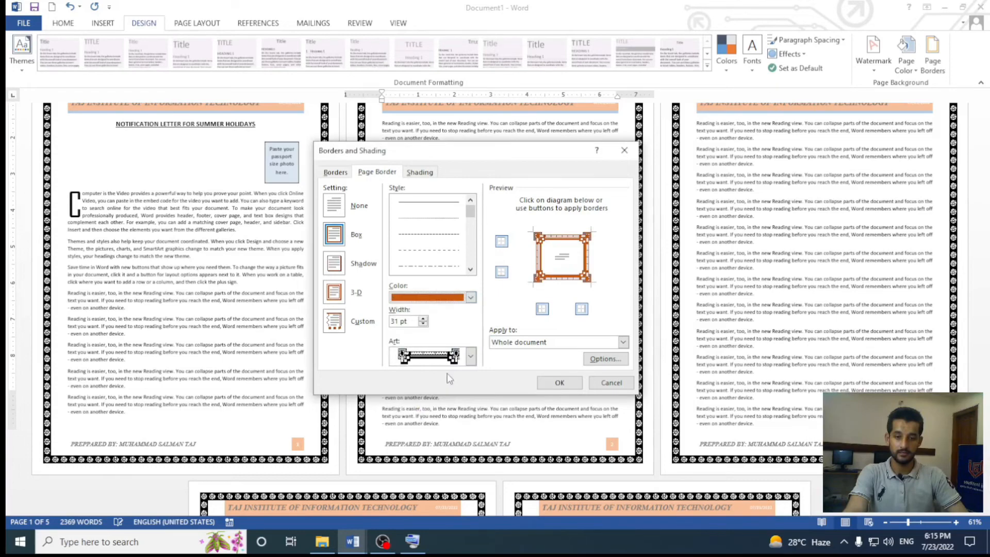
{"action": "left_click", "coordinate": [548, 383]}
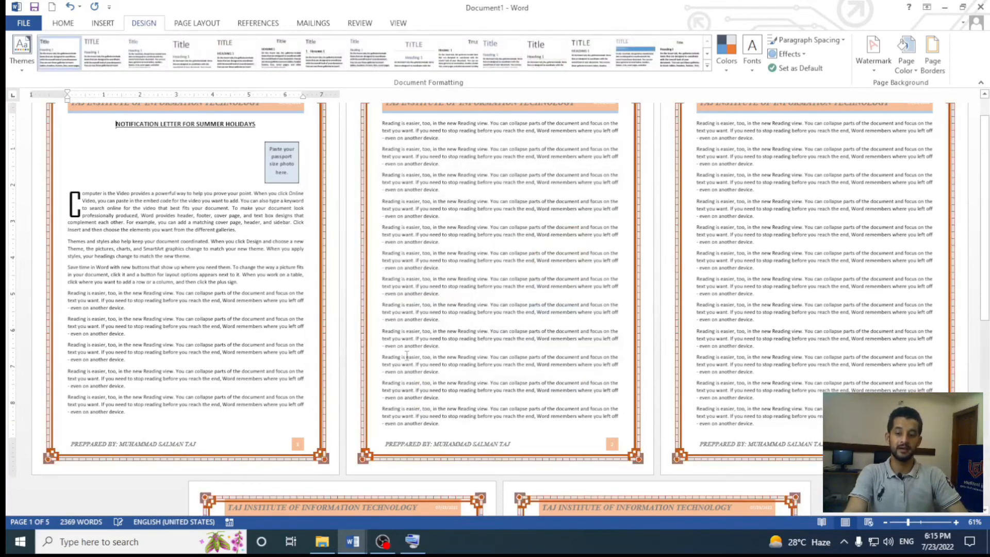
{"action": "scroll", "coordinate": [406, 361], "scroll_direction": "up", "scroll_amount": 2}
{"action": "scroll", "coordinate": [430, 345], "scroll_direction": "up", "scroll_amount": 2}
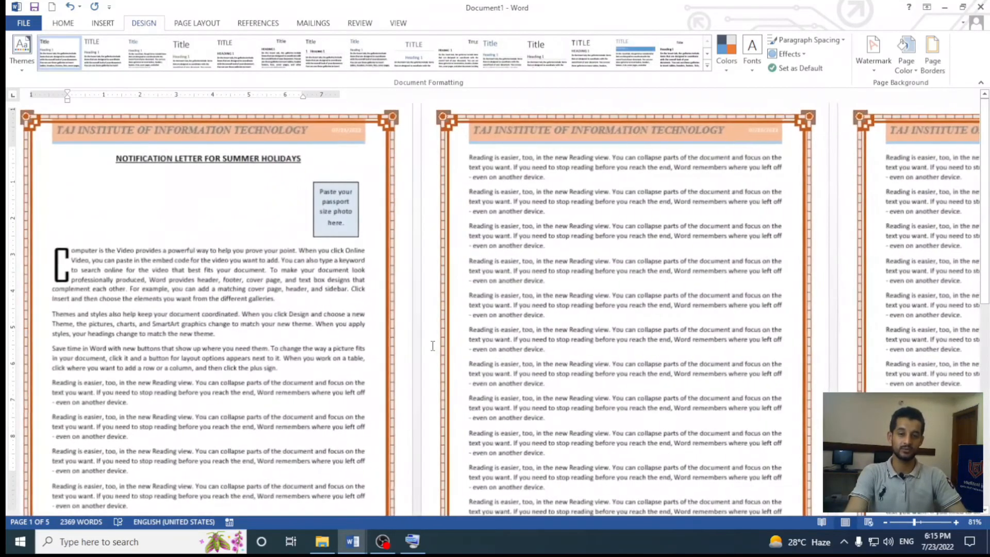
Examine the bordered pages in full-screen view, then return to the normal editing view
{"action": "key", "text": "alt"}
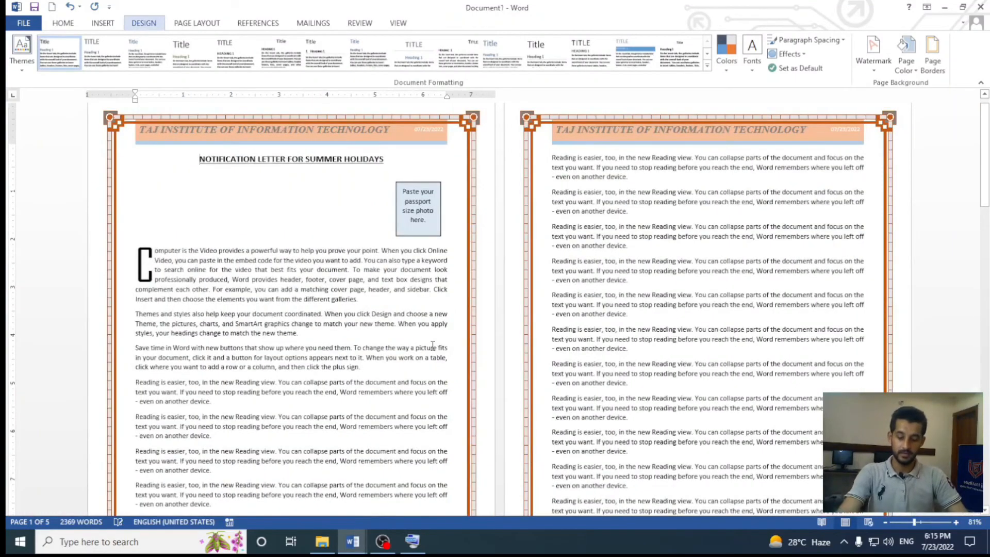
{"action": "key", "text": "o"}
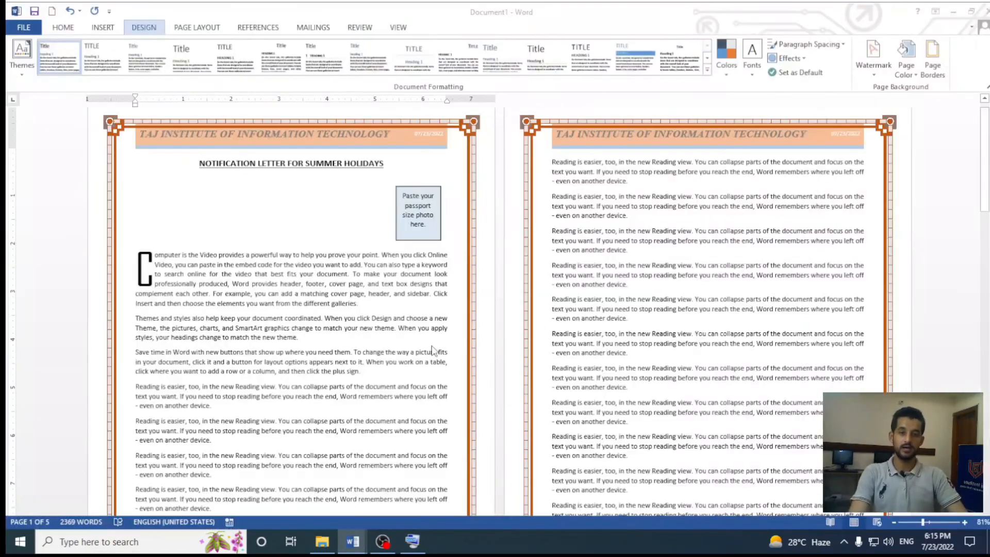
{"action": "key", "text": "u"}
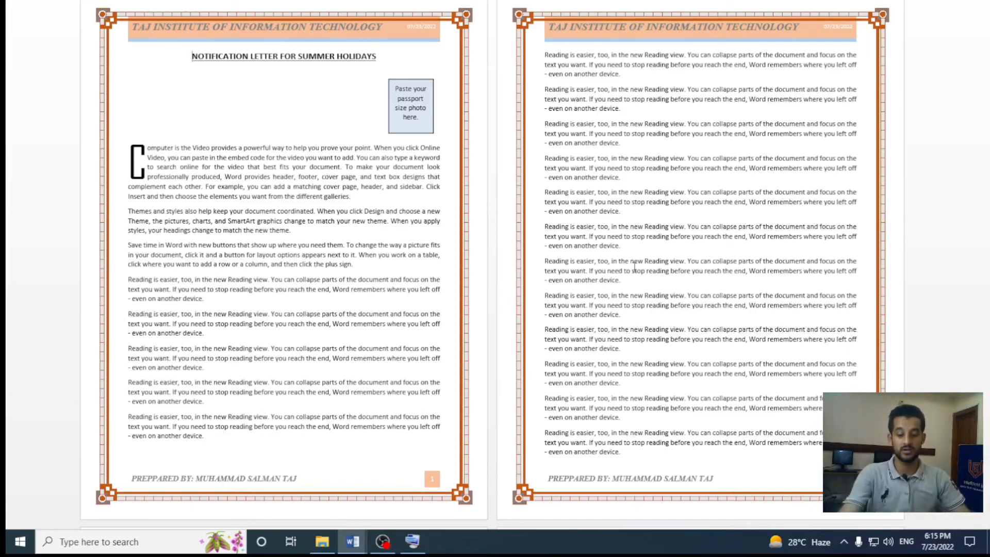
{"action": "key", "text": "Escape"}
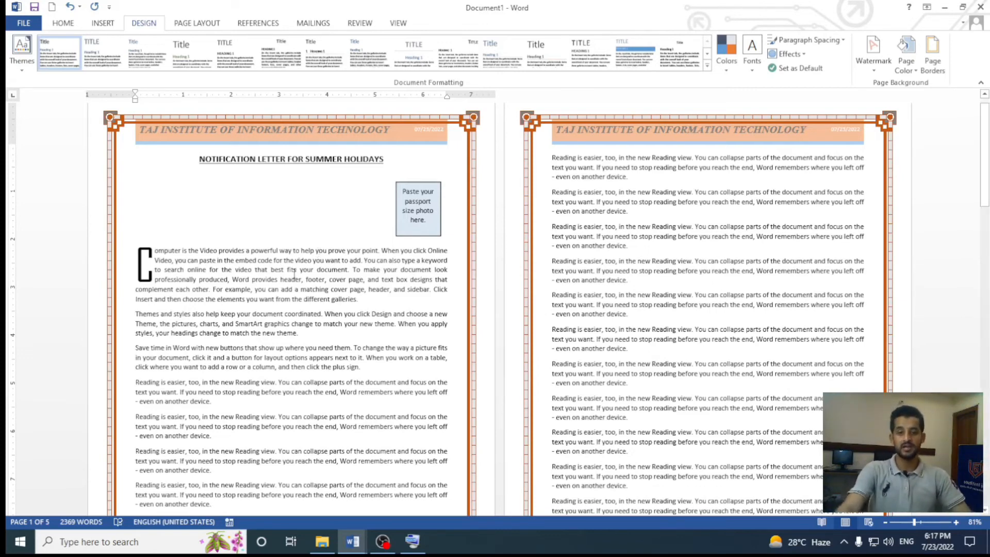
Review the page border settings for the whole document and close them without making changes
{"action": "scroll", "coordinate": [289, 270], "scroll_direction": "down", "scroll_amount": 3}
{"action": "key", "text": "alt+d"}
{"action": "key", "text": "p"}
{"action": "key", "text": "b"}
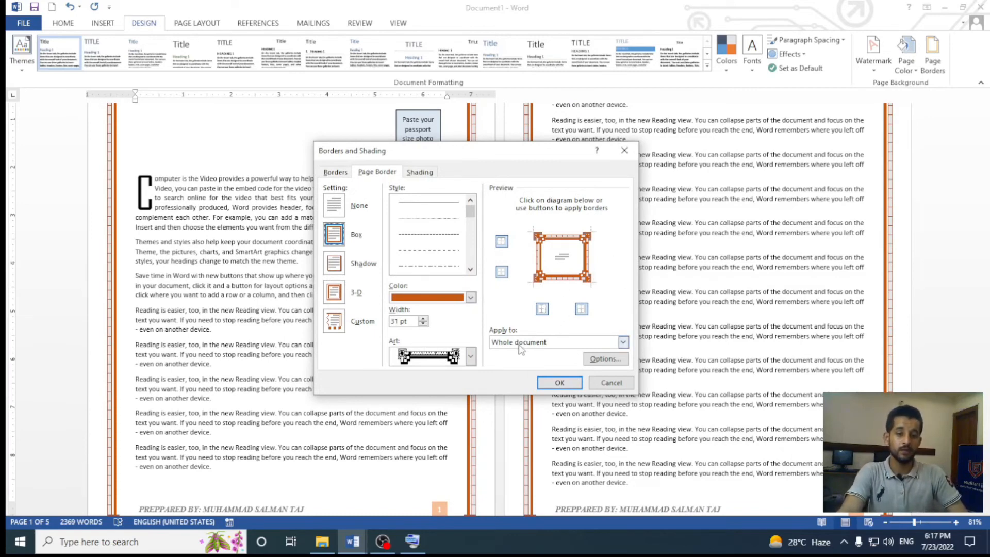
{"action": "left_click", "coordinate": [609, 381]}
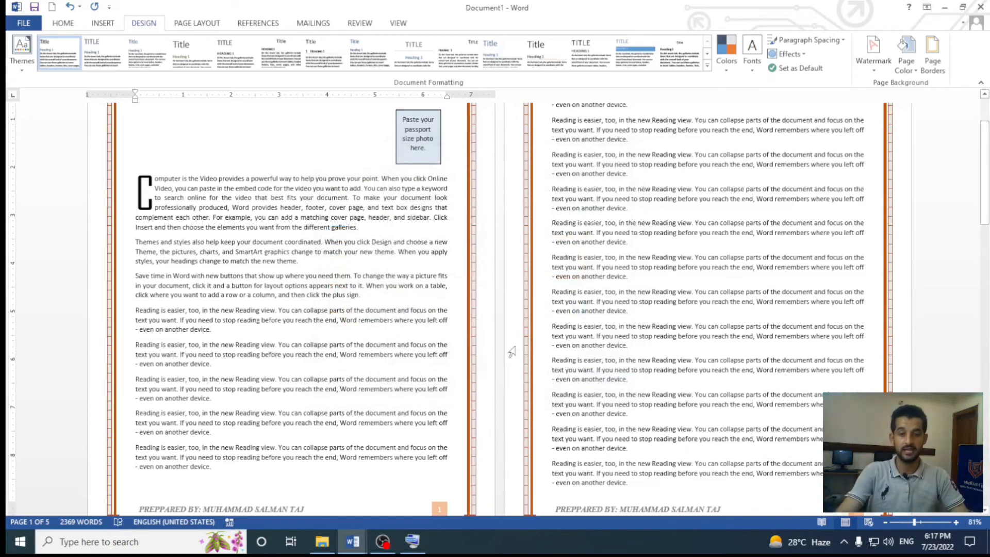
Undo the recent page border changes back to the plain blue line border and check the upper part of the pages
{"action": "key", "text": "ctrl+z"}
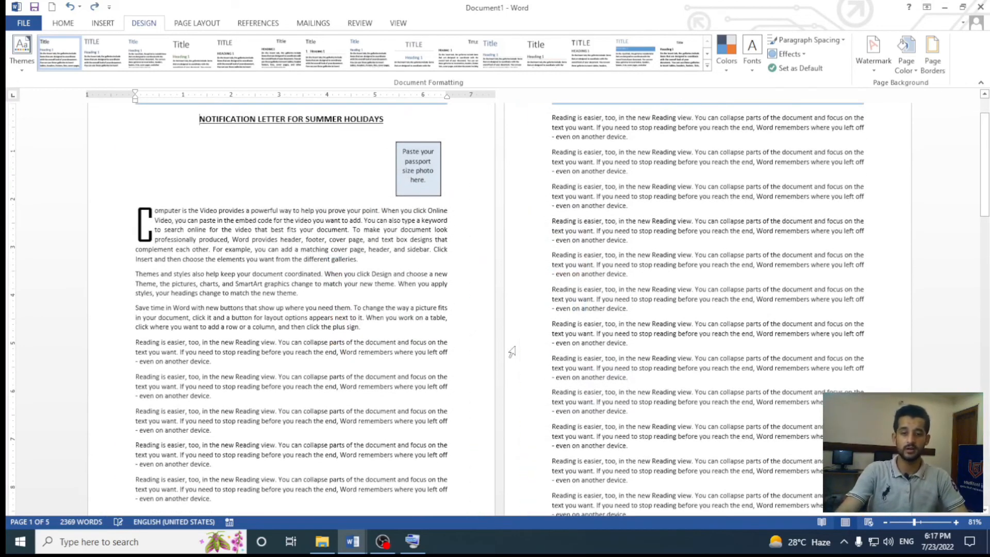
{"action": "scroll", "coordinate": [512, 352], "scroll_direction": "up", "scroll_amount": 2}
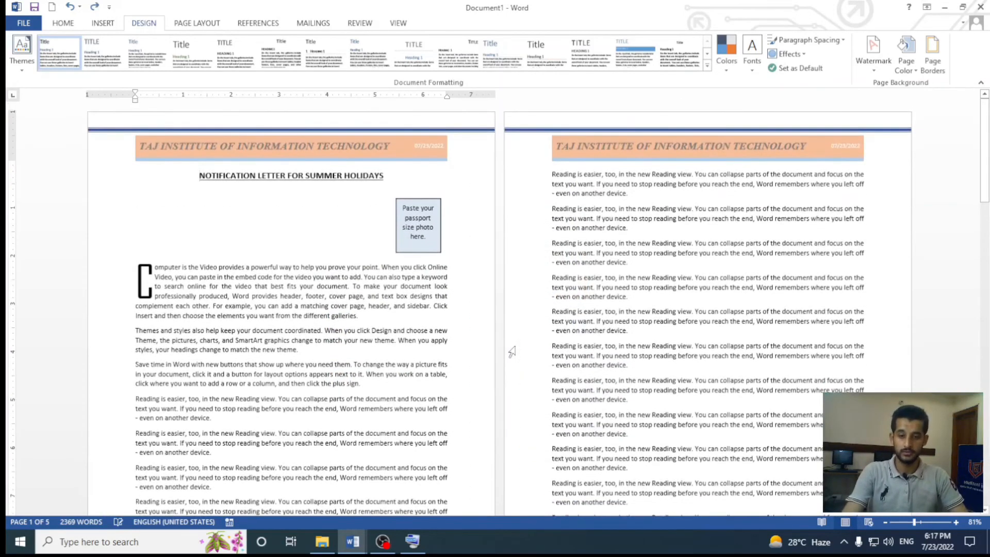
Insert a continuous section break in the blank area below the letter's title on page 1
{"action": "scroll", "coordinate": [512, 352], "scroll_direction": "down", "scroll_amount": 3}
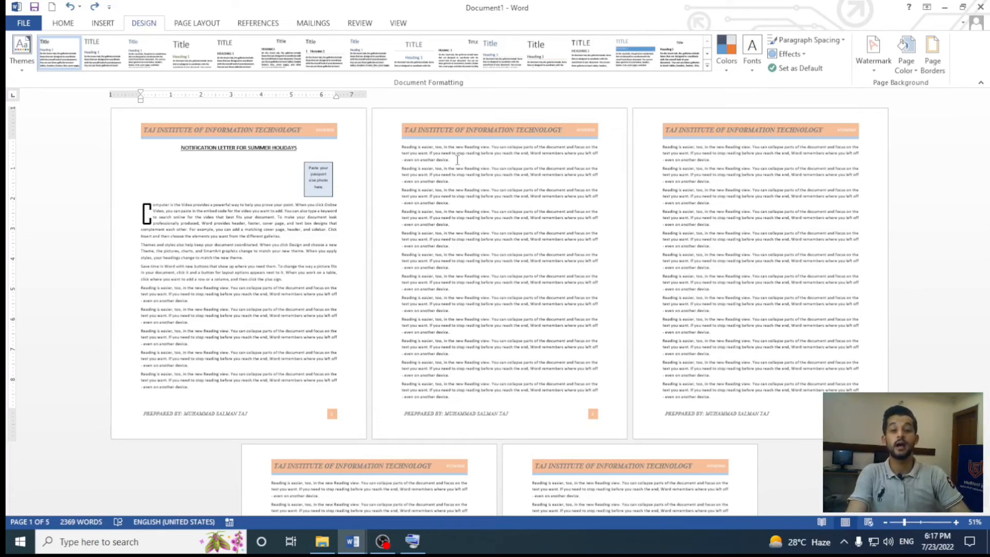
{"action": "left_click", "coordinate": [423, 200]}
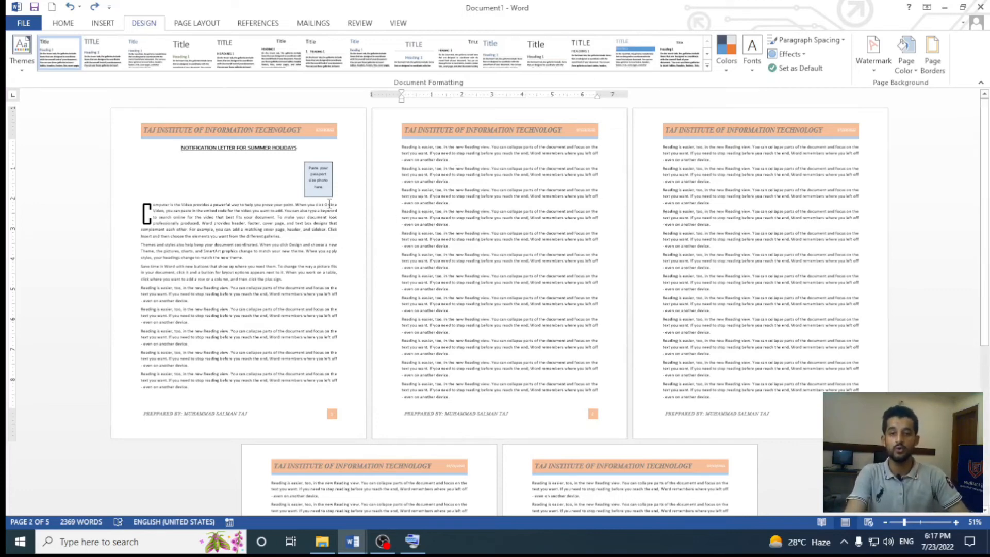
{"action": "left_click", "coordinate": [254, 200]}
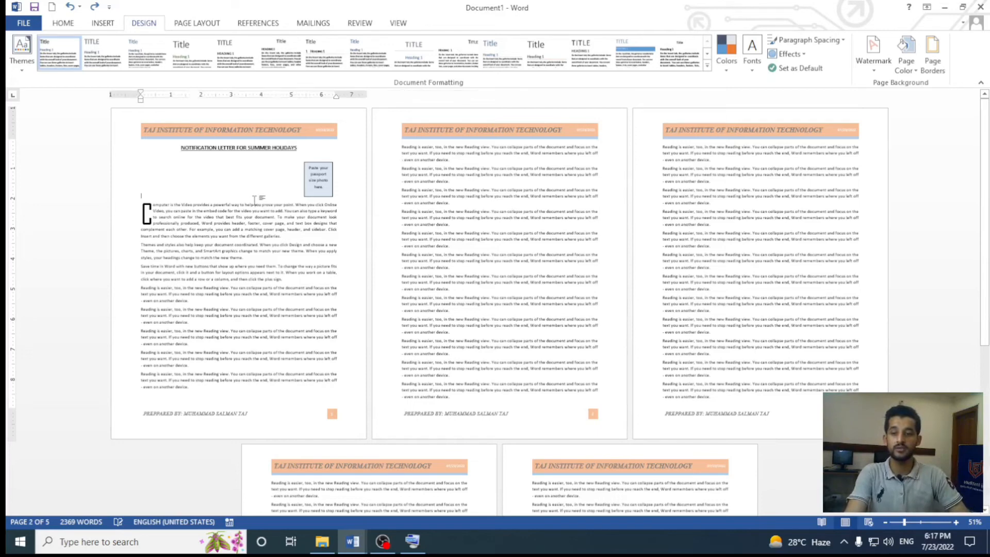
{"action": "left_click", "coordinate": [156, 167]}
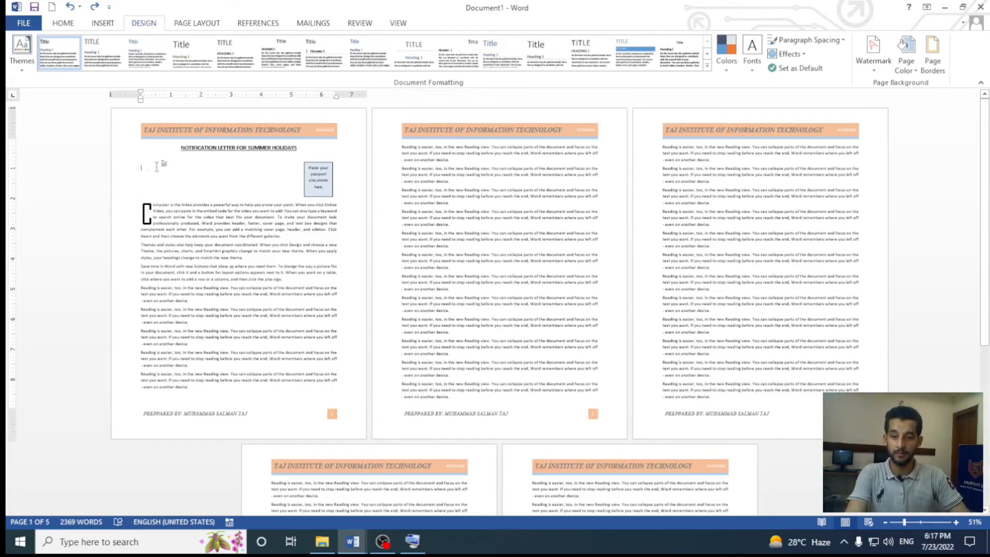
{"action": "left_click", "coordinate": [191, 25]}
{"action": "left_click", "coordinate": [174, 42]}
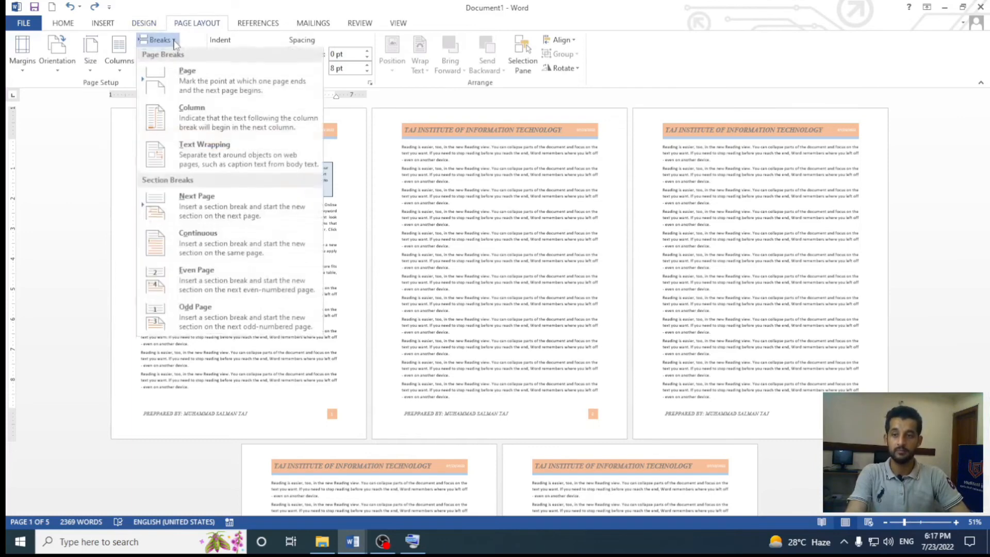
{"action": "left_click", "coordinate": [244, 248]}
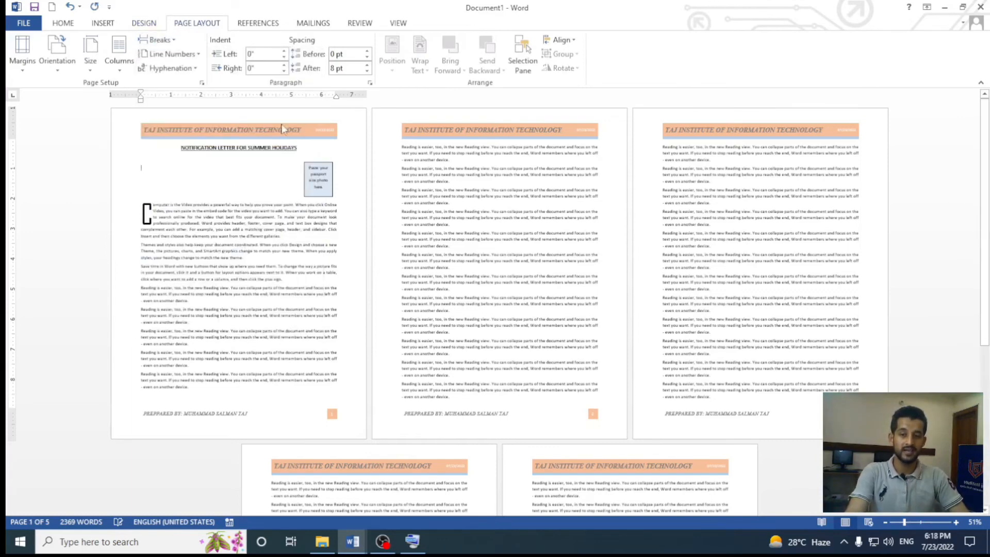
Insert continuous section breaks within the first paragraph of page 2 and at the start of page 3
{"action": "left_click", "coordinate": [422, 149]}
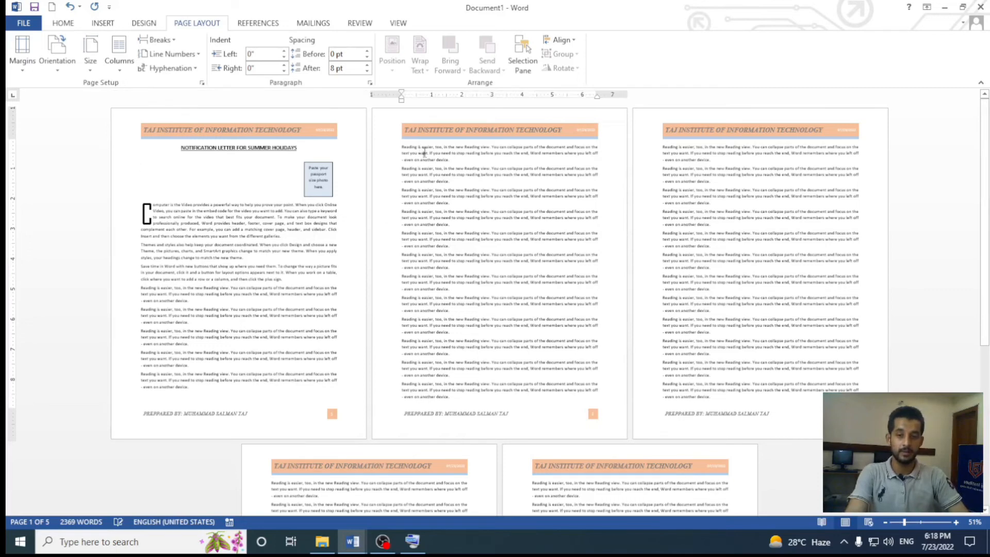
{"action": "left_click", "coordinate": [170, 43]}
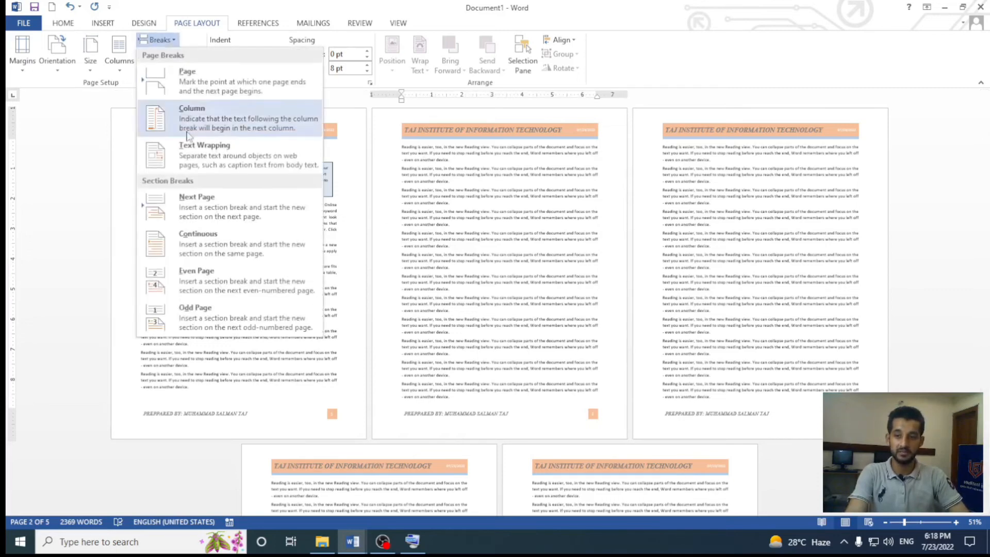
{"action": "left_click", "coordinate": [221, 238]}
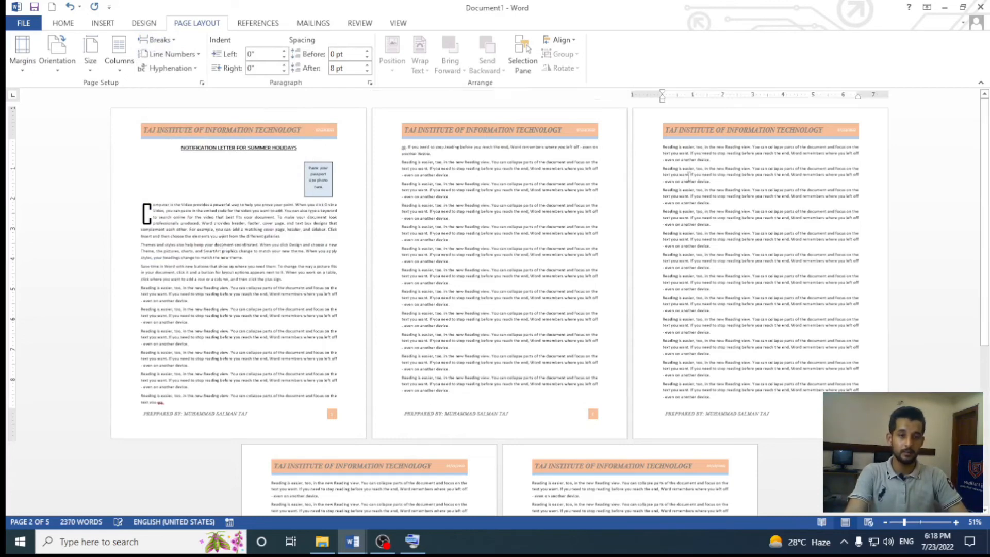
{"action": "left_click", "coordinate": [663, 148]}
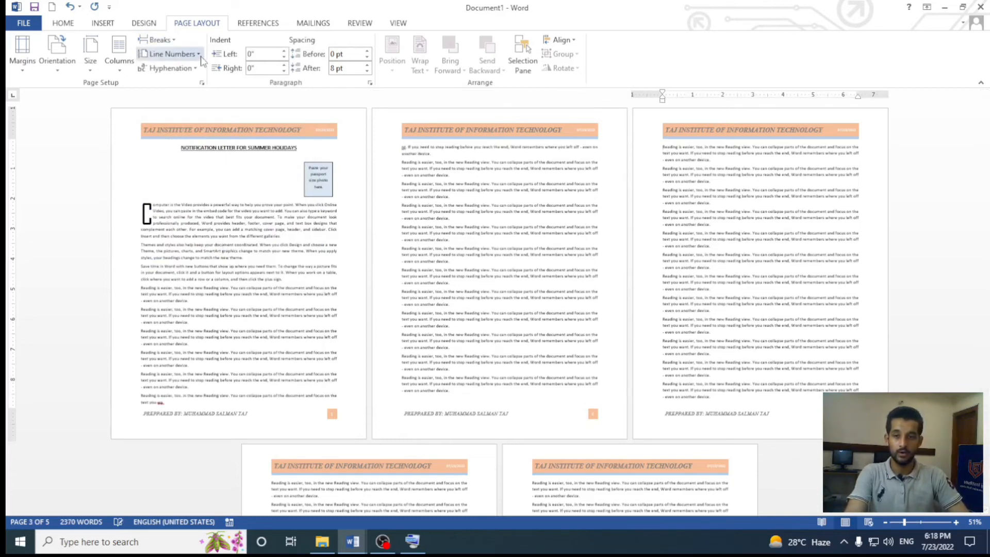
{"action": "left_click", "coordinate": [157, 40]}
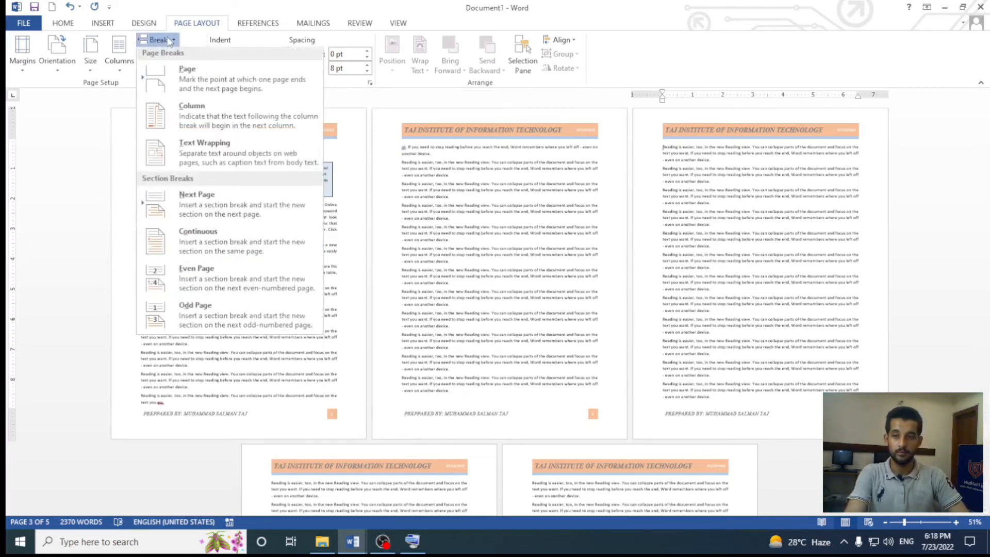
{"action": "left_click", "coordinate": [219, 239]}
Insert continuous section breaks near the start of page 4 and within the first paragraph of page 5
{"action": "scroll", "coordinate": [552, 322], "scroll_direction": "down", "scroll_amount": 3}
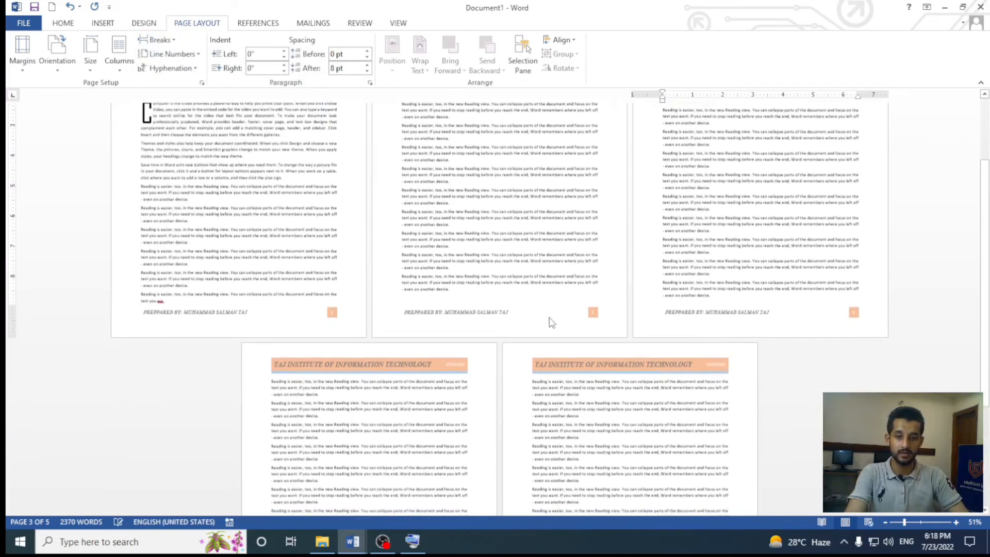
{"action": "scroll", "coordinate": [552, 322], "scroll_direction": "down", "scroll_amount": 3}
{"action": "left_click", "coordinate": [272, 277]}
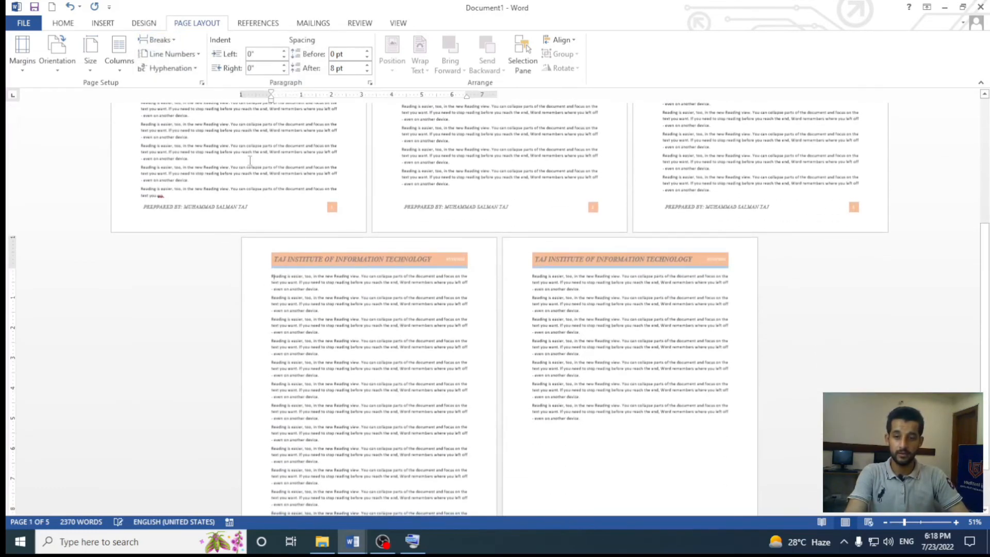
{"action": "left_click", "coordinate": [158, 39]}
{"action": "left_click", "coordinate": [204, 251]}
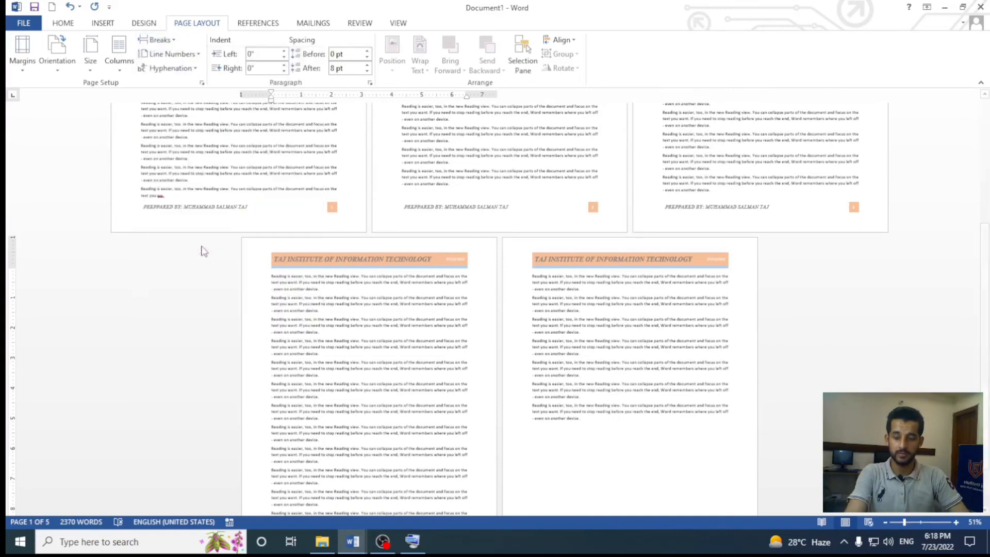
{"action": "left_click", "coordinate": [538, 283]}
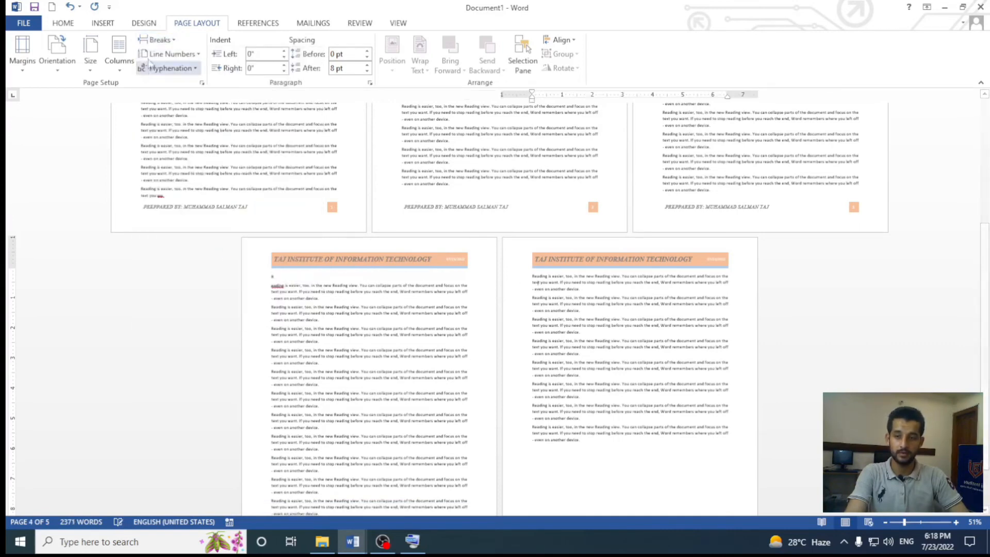
{"action": "left_click", "coordinate": [156, 39]}
{"action": "left_click", "coordinate": [221, 241]}
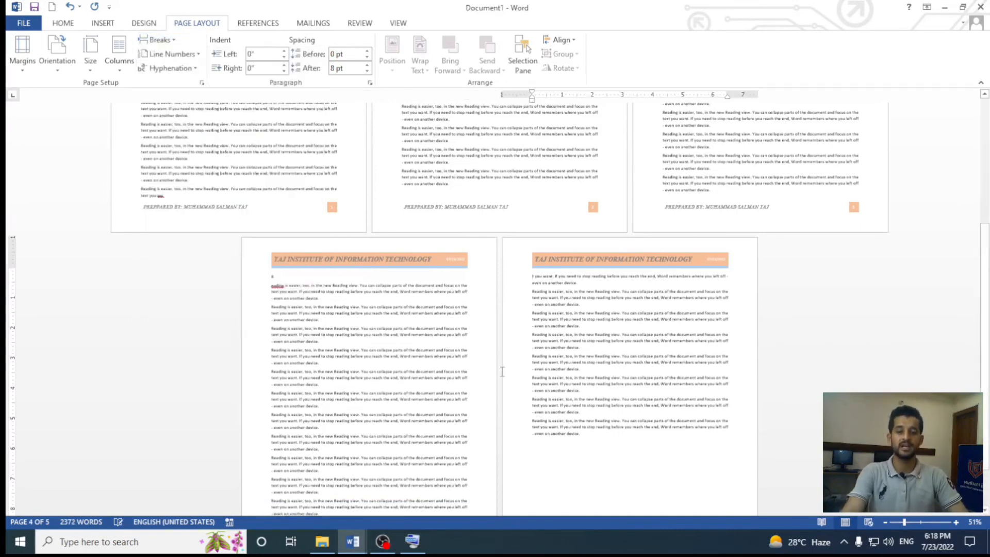
Return to the first page and review the available section break options
{"action": "scroll", "coordinate": [501, 371], "scroll_direction": "up", "scroll_amount": 3}
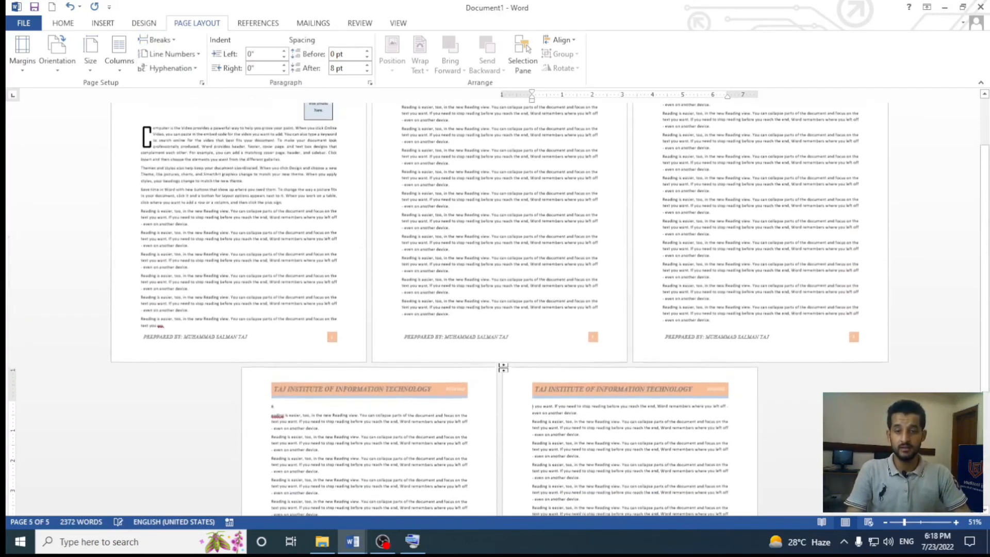
{"action": "scroll", "coordinate": [503, 367], "scroll_direction": "up", "scroll_amount": 2}
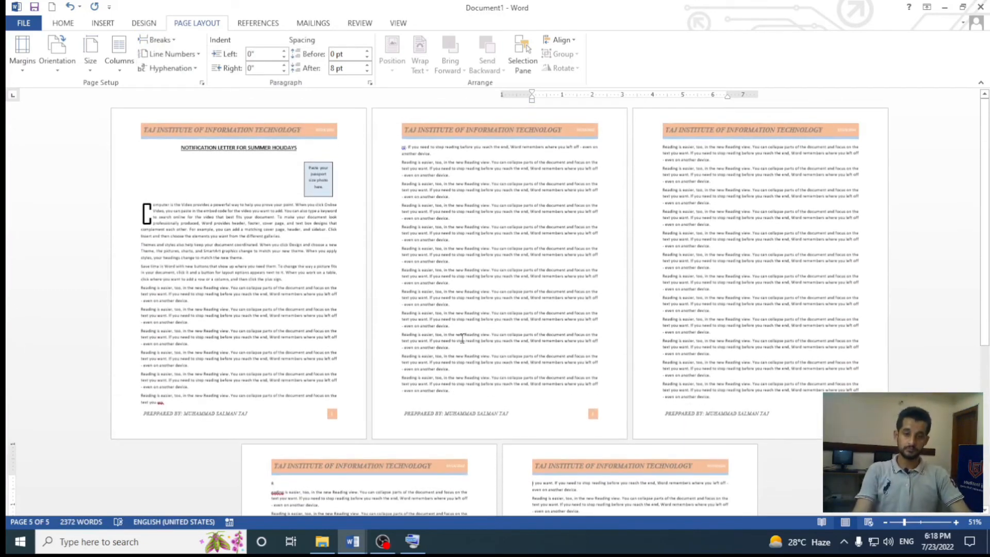
{"action": "left_click", "coordinate": [300, 246]}
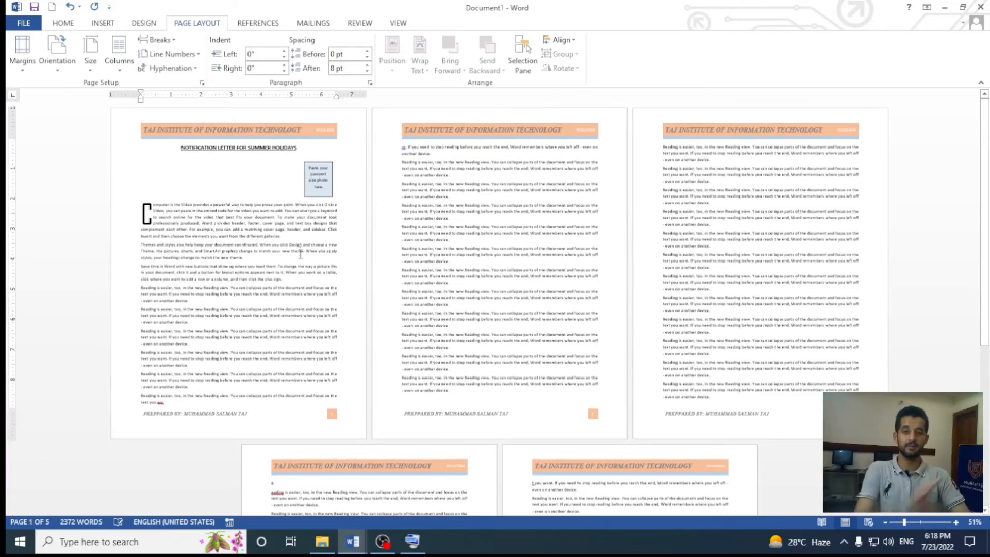
{"action": "left_click", "coordinate": [171, 44]}
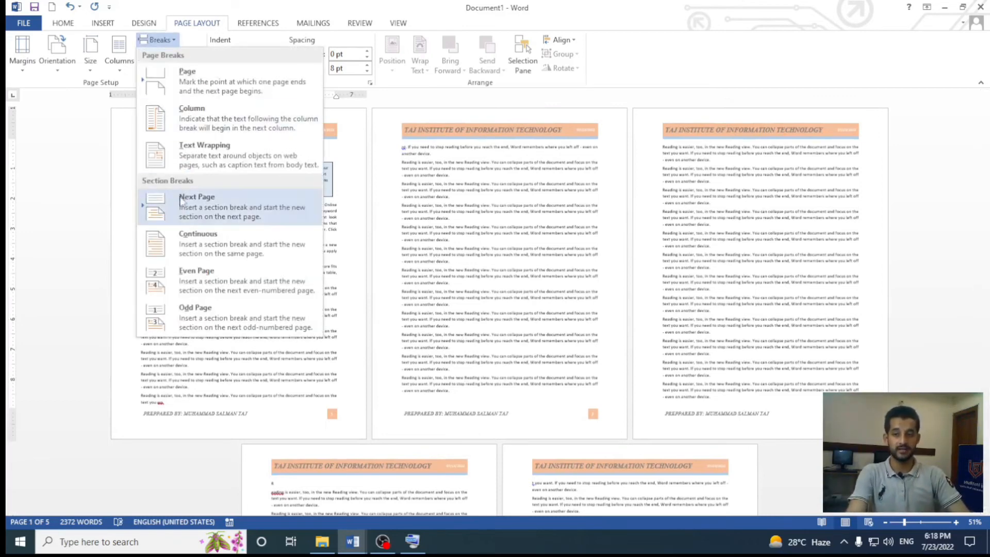
{"action": "left_click", "coordinate": [205, 247]}
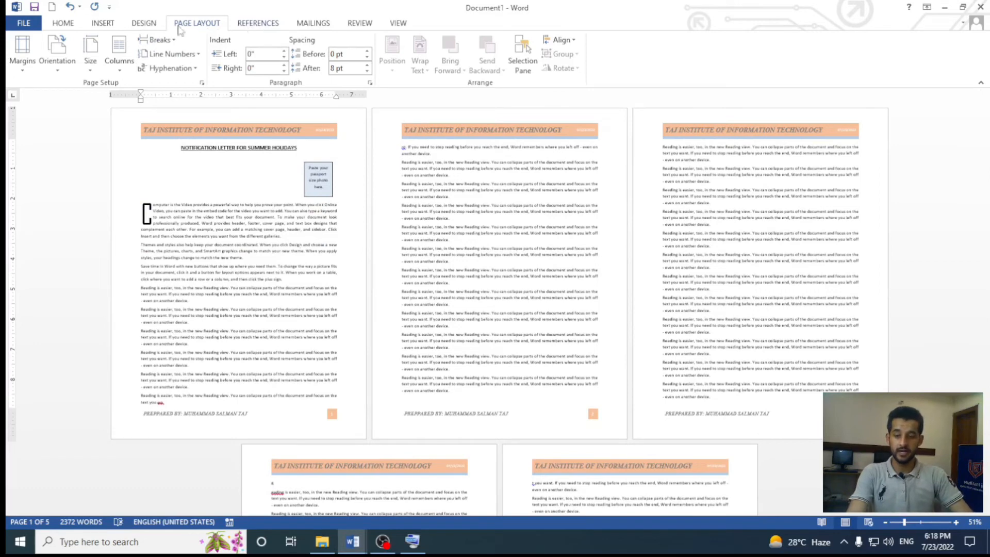
{"action": "left_click", "coordinate": [146, 26]}
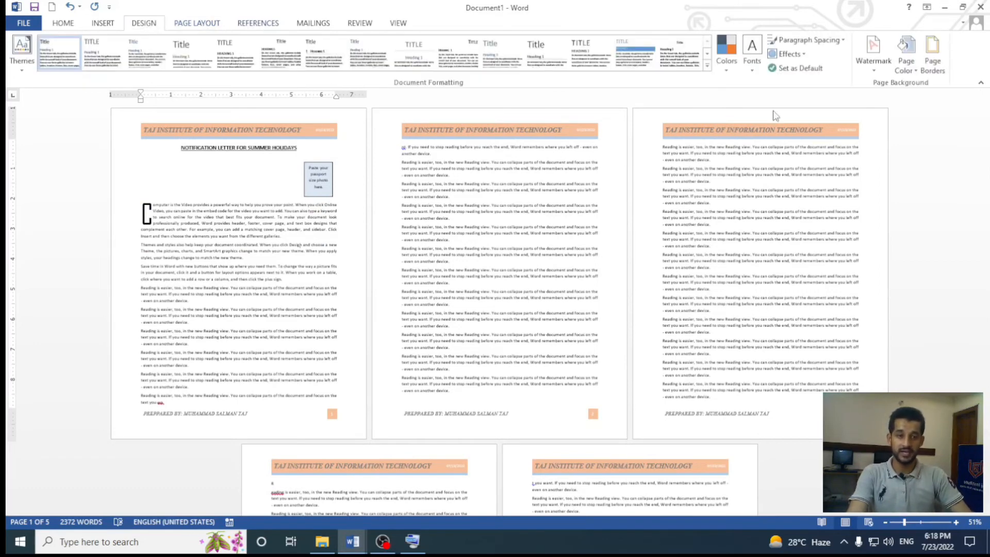
{"action": "left_click", "coordinate": [932, 57]}
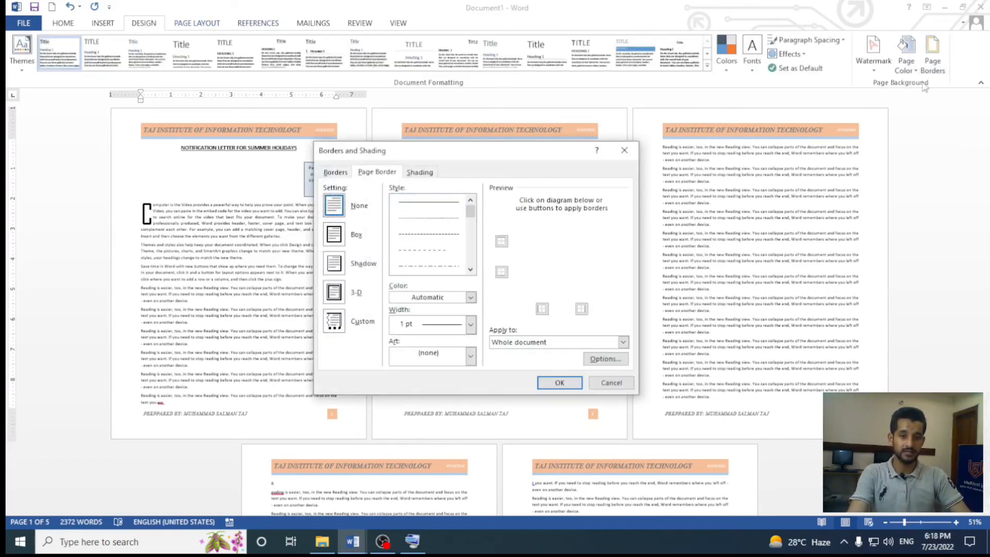
{"action": "left_click", "coordinate": [389, 176]}
{"action": "left_click", "coordinate": [334, 235]}
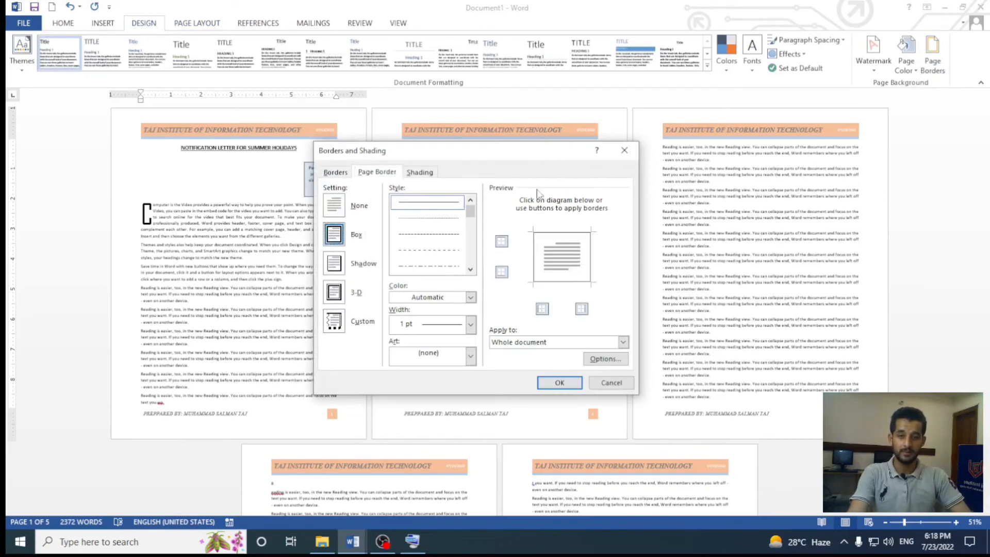
{"action": "left_click", "coordinate": [624, 150]}
Try applying a double-line box page border, ½ pt wide, to the whole document with page 2 active
{"action": "left_click", "coordinate": [521, 193]}
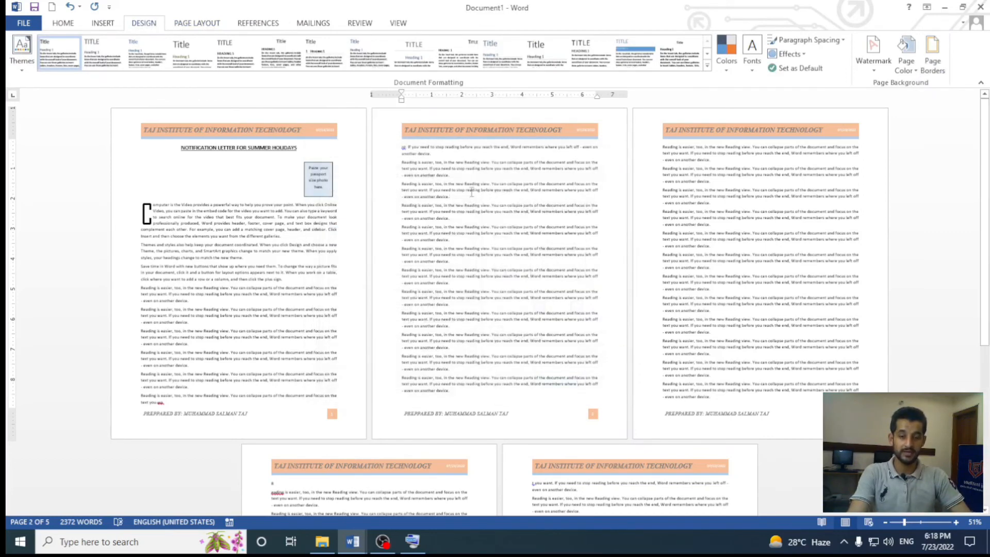
{"action": "left_click", "coordinate": [931, 67]}
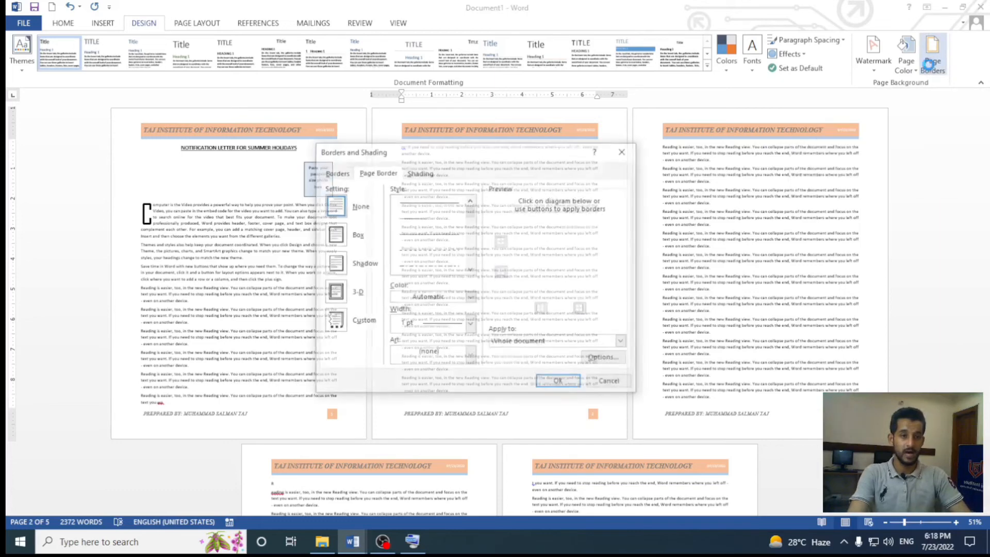
{"action": "left_click", "coordinate": [333, 234]}
{"action": "scroll", "coordinate": [468, 213], "scroll_direction": "down", "scroll_amount": 2}
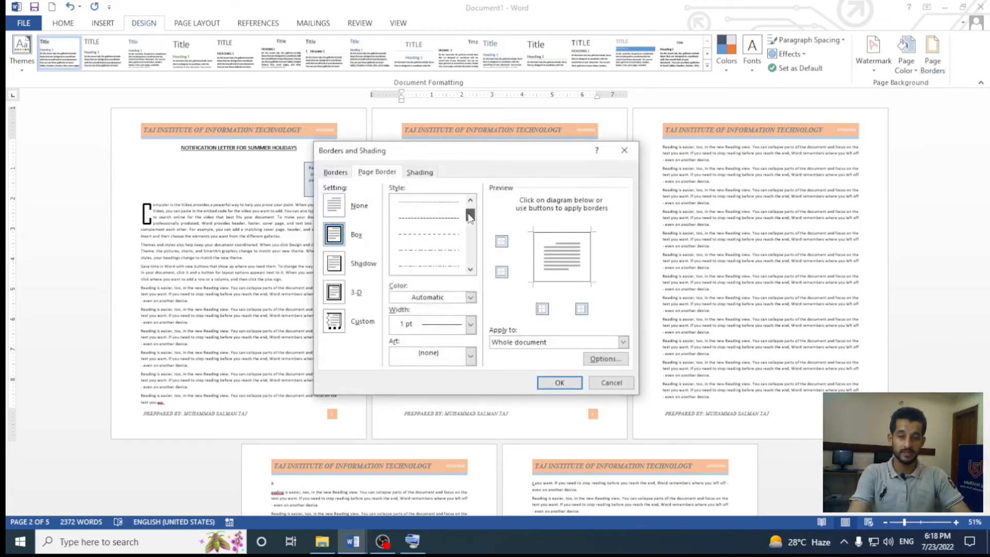
{"action": "left_click", "coordinate": [438, 266]}
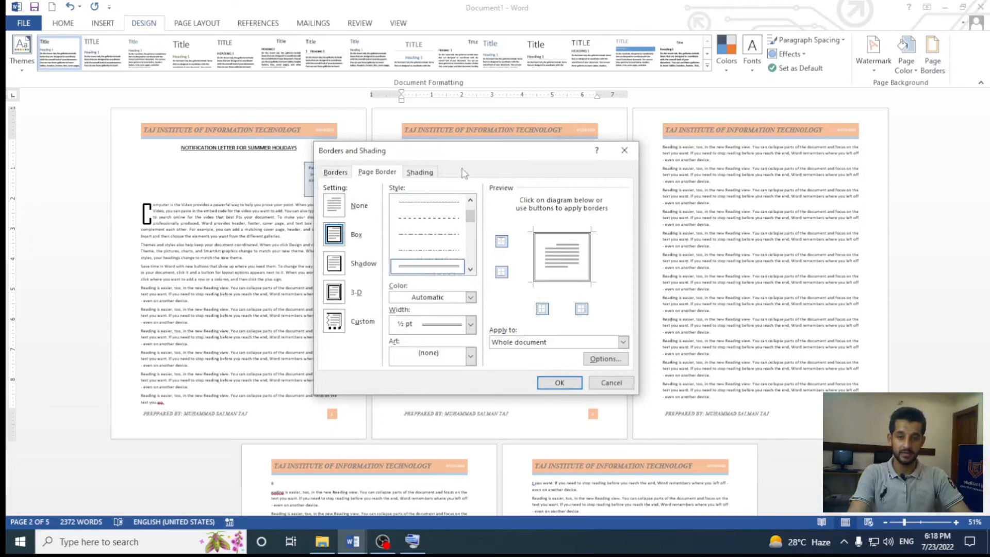
{"action": "mouse_move", "coordinate": [513, 150]}
{"action": "left_mouse_down"}
{"action": "mouse_move", "coordinate": [778, 145]}
{"action": "mouse_move", "coordinate": [847, 132]}
{"action": "left_mouse_up"}
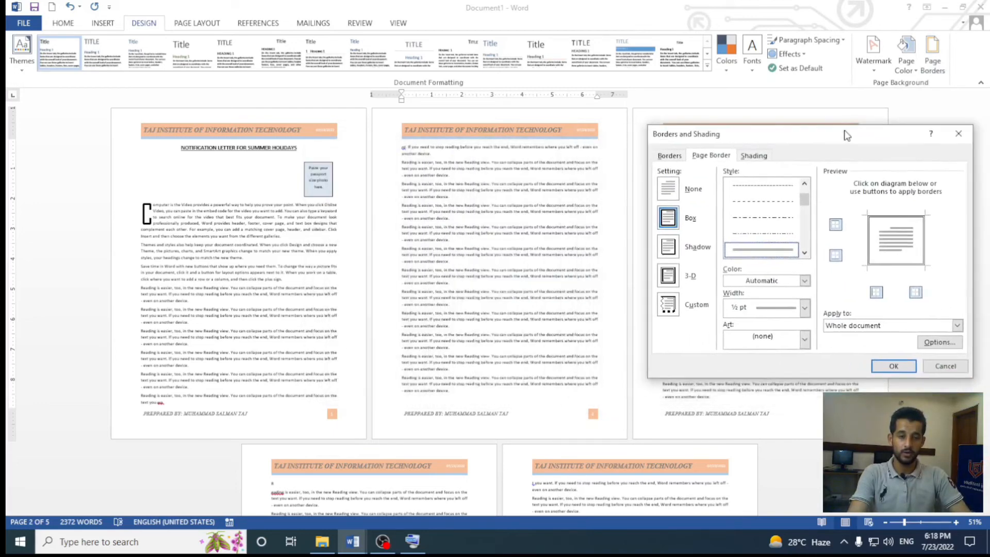
{"action": "left_click", "coordinate": [894, 366]}
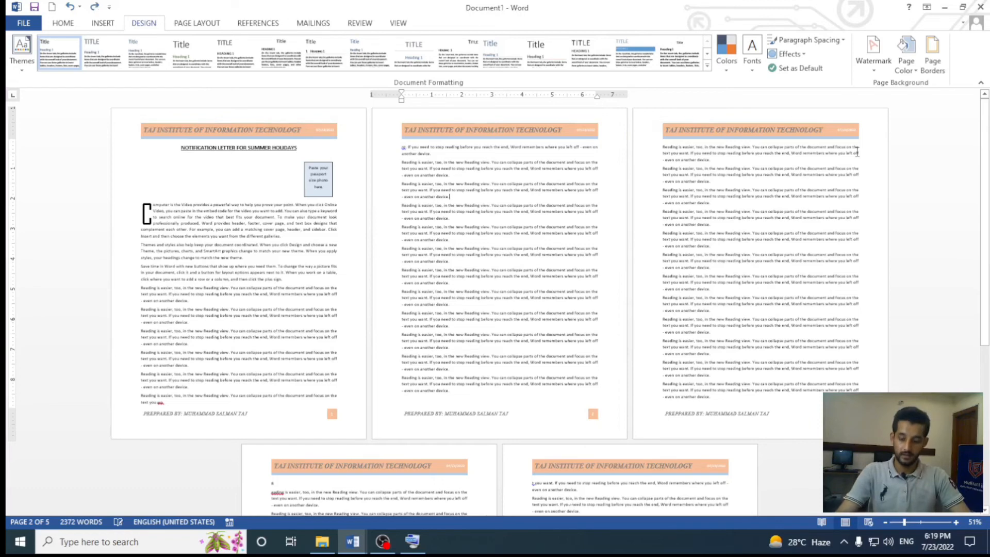
{"action": "key", "text": "alt"}
{"action": "key", "text": "o"}
{"action": "key", "text": "b"}
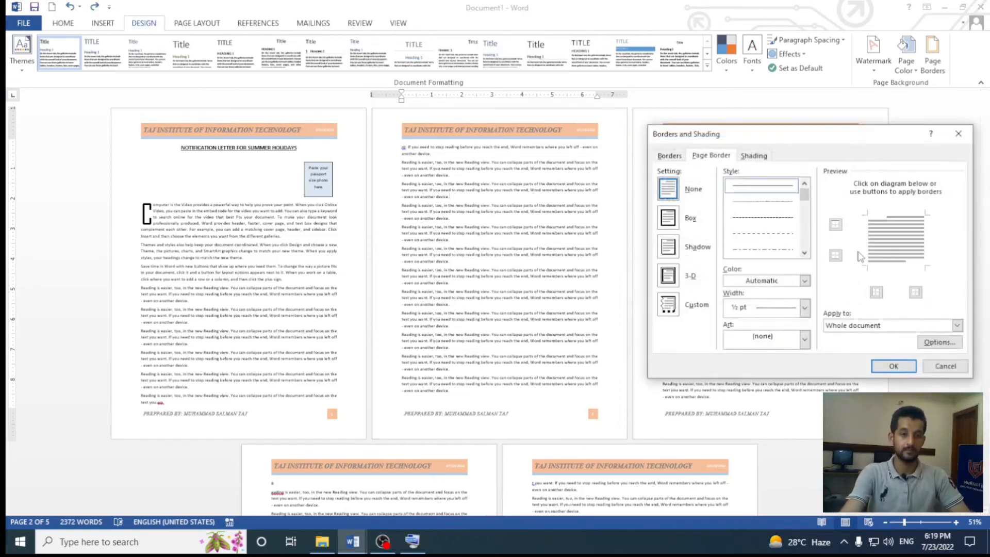
{"action": "mouse_move", "coordinate": [819, 136]}
{"action": "left_mouse_down"}
{"action": "mouse_move", "coordinate": [564, 162]}
{"action": "mouse_move", "coordinate": [572, 128]}
{"action": "left_mouse_up"}
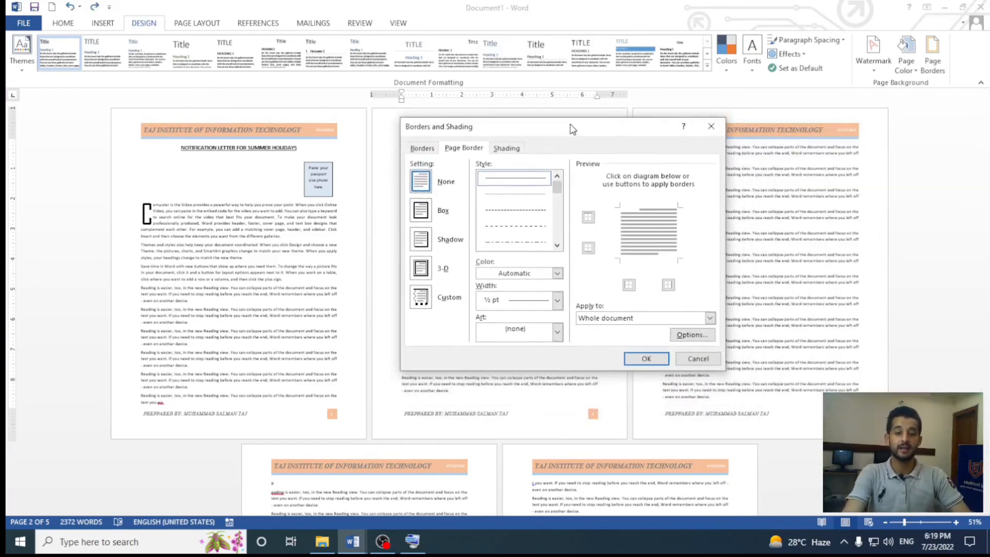
{"action": "left_click", "coordinate": [420, 211]}
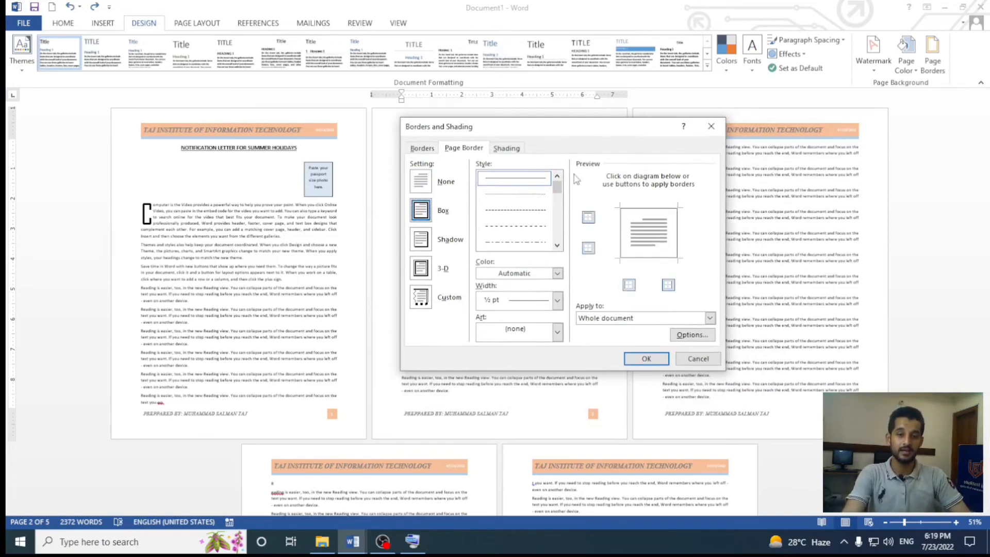
{"action": "scroll", "coordinate": [557, 196], "scroll_direction": "down", "scroll_amount": 2}
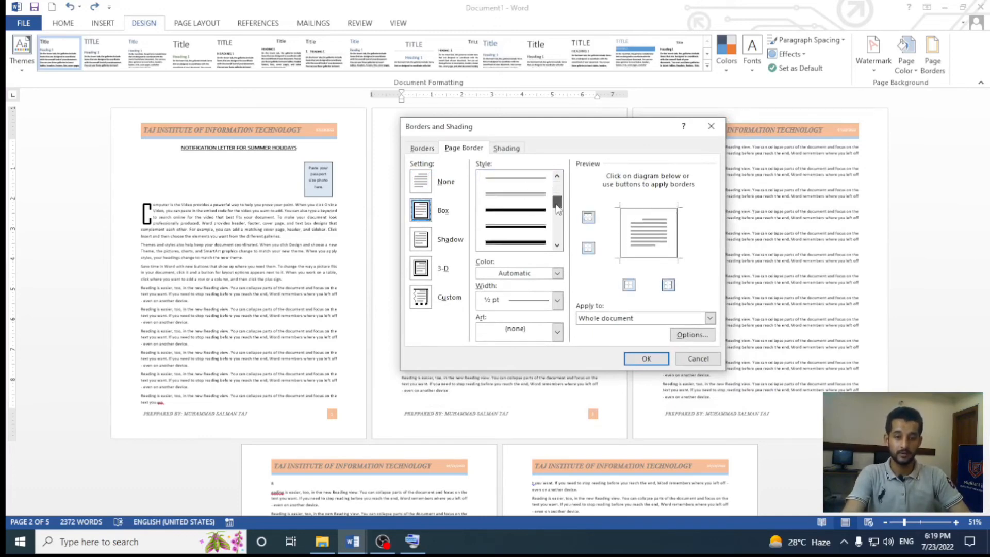
{"action": "left_click", "coordinate": [526, 198]}
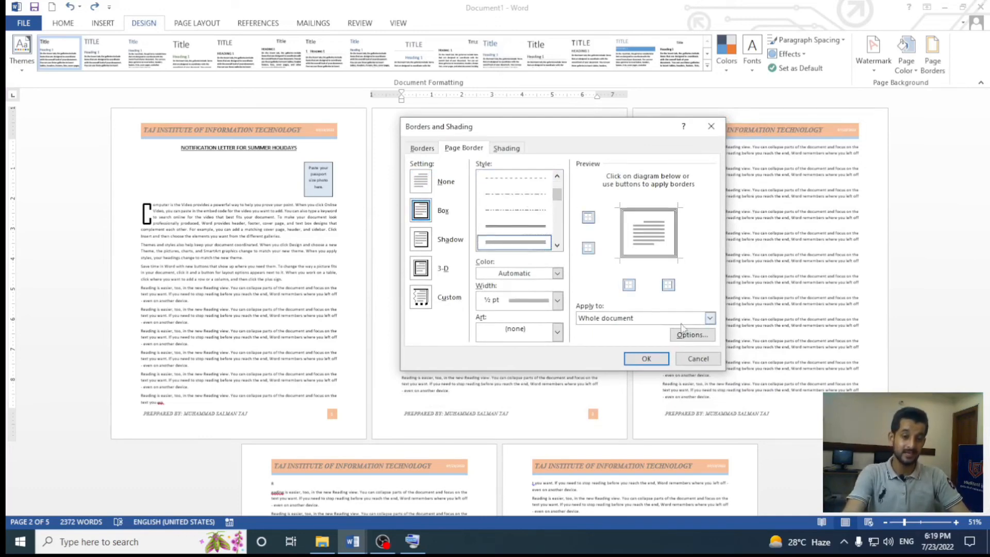
{"action": "left_click", "coordinate": [710, 319]}
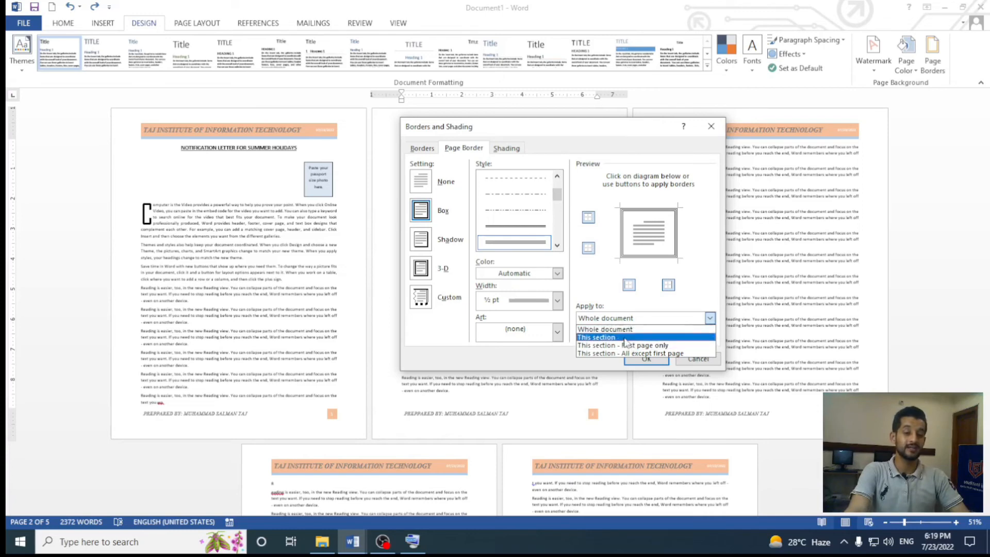
{"action": "left_click", "coordinate": [711, 128]}
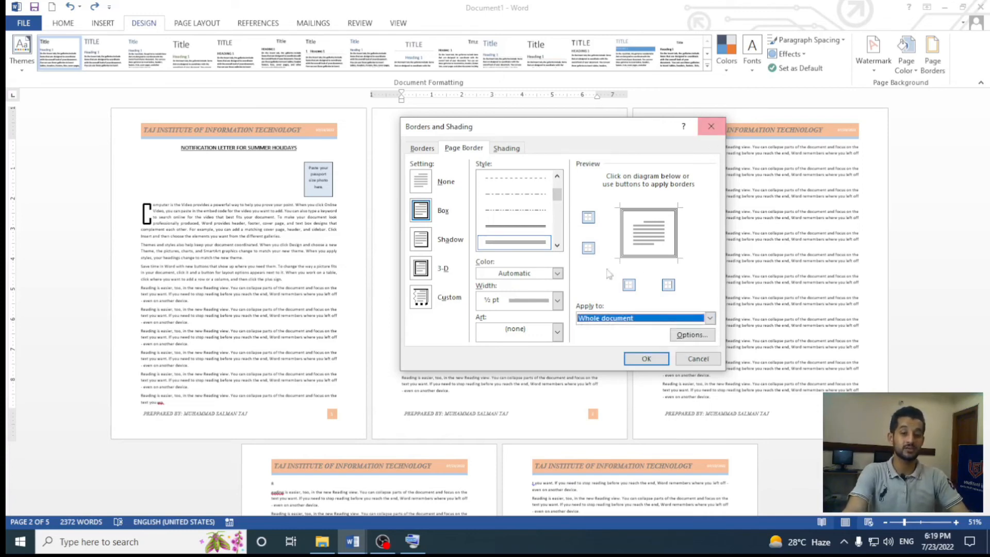
{"action": "left_click", "coordinate": [711, 126]}
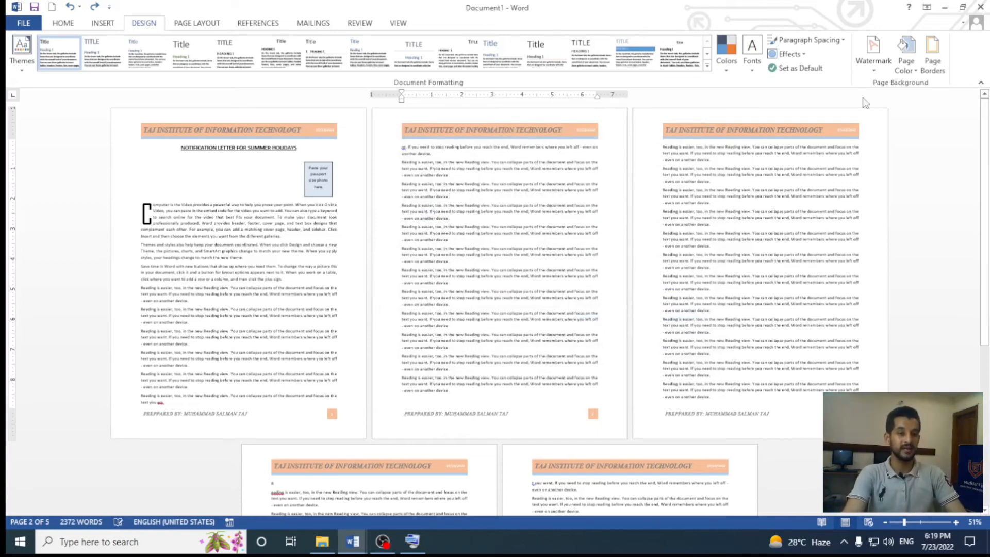
Try a triple-line box page border, ½ pt wide, on this section only with page 2 active, toggling it off and on to compare
{"action": "left_click", "coordinate": [932, 51]}
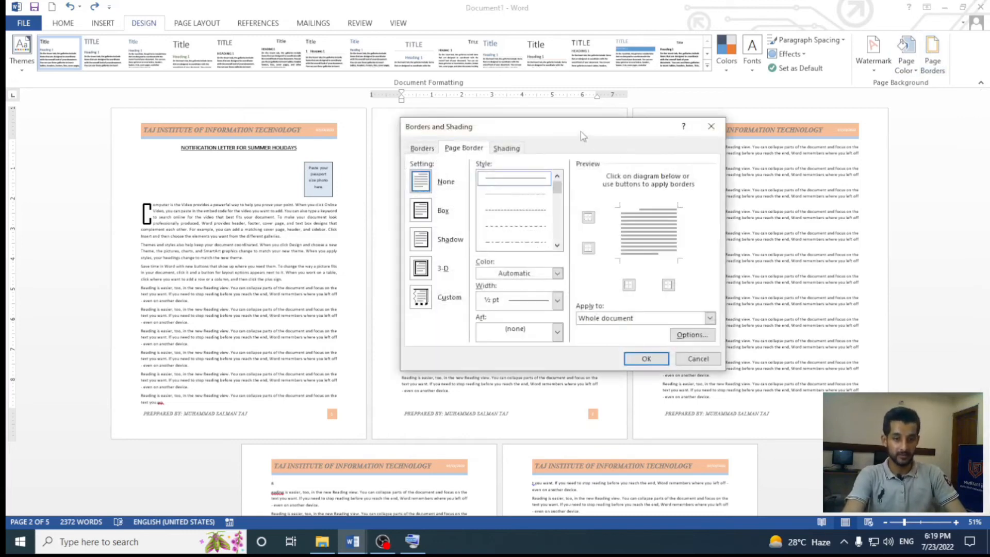
{"action": "mouse_move", "coordinate": [584, 128]}
{"action": "left_mouse_down"}
{"action": "mouse_move", "coordinate": [740, 126]}
{"action": "mouse_move", "coordinate": [788, 100]}
{"action": "left_mouse_up"}
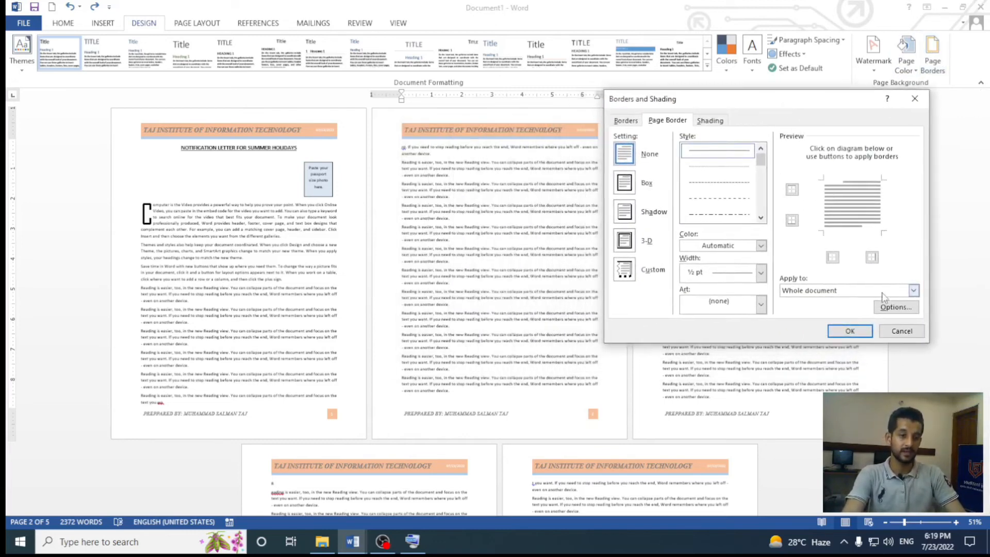
{"action": "left_click", "coordinate": [624, 182]}
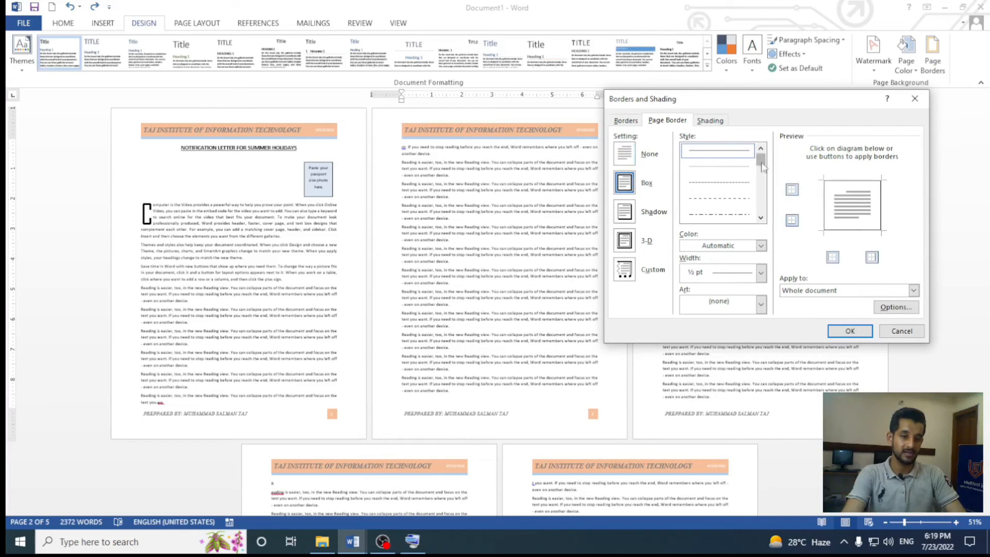
{"action": "left_click_drag", "start_coordinate": [762, 159], "coordinate": [763, 174]}
{"action": "scroll", "coordinate": [744, 180], "scroll_direction": "up", "scroll_amount": 1}
{"action": "left_click", "coordinate": [732, 214]}
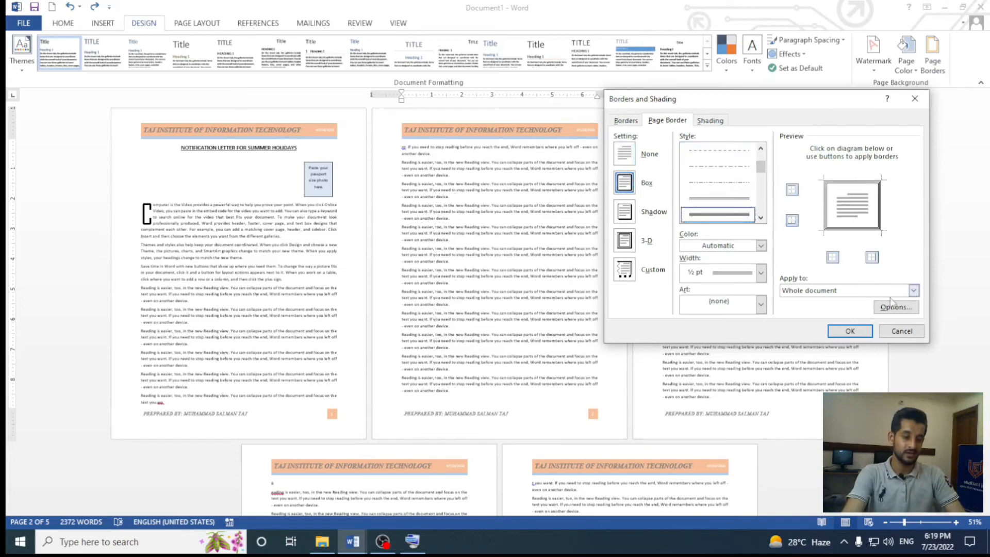
{"action": "left_click", "coordinate": [914, 291]}
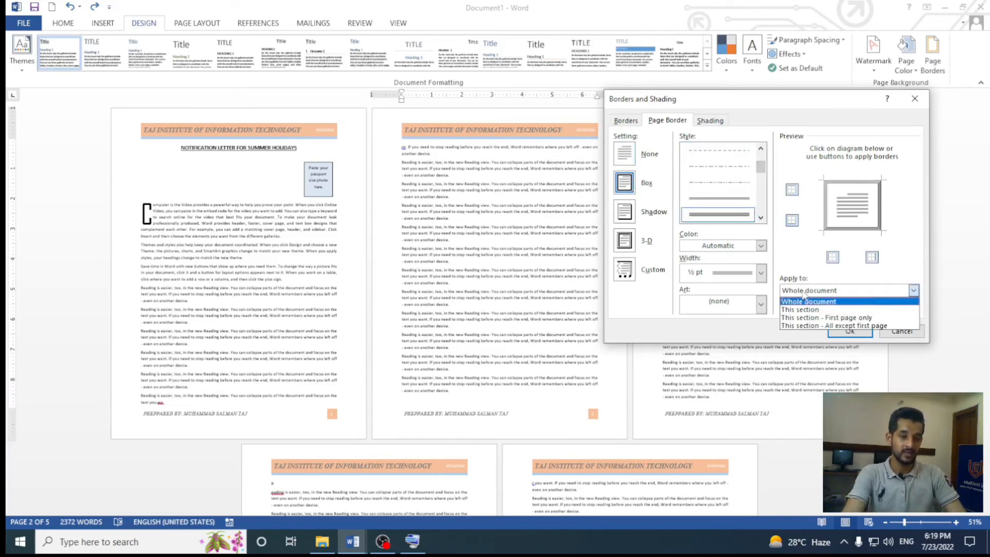
{"action": "left_click", "coordinate": [832, 310]}
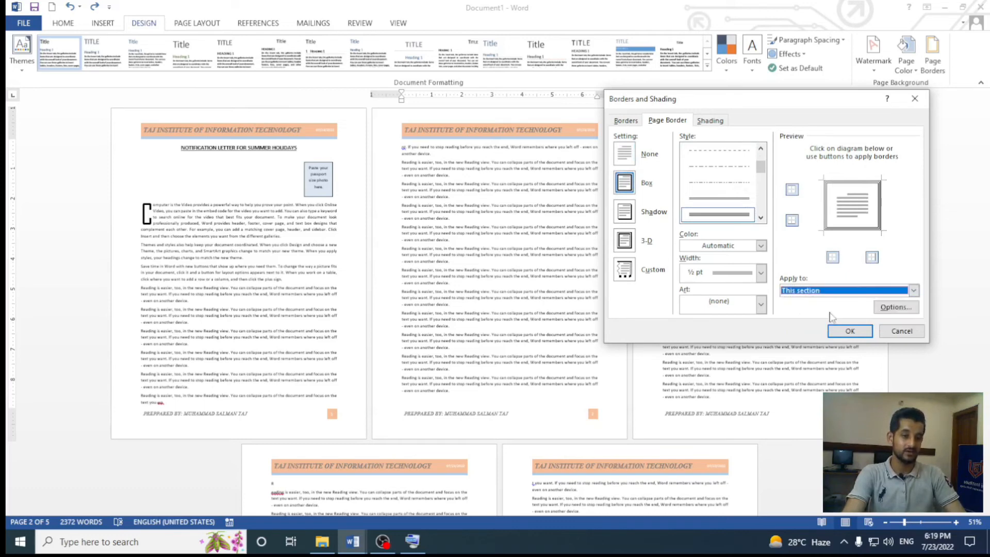
{"action": "left_click", "coordinate": [849, 330]}
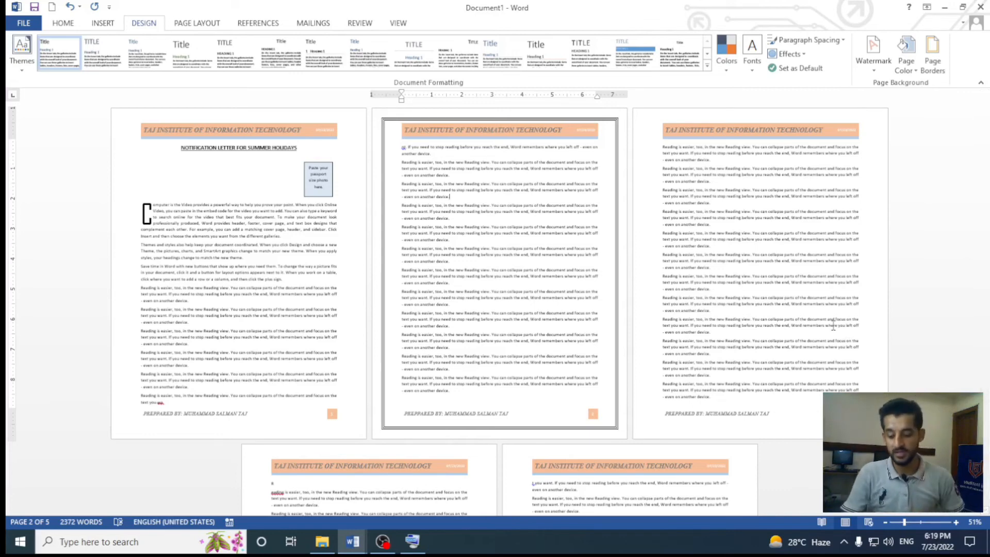
{"action": "key", "text": "ctrl+z"}
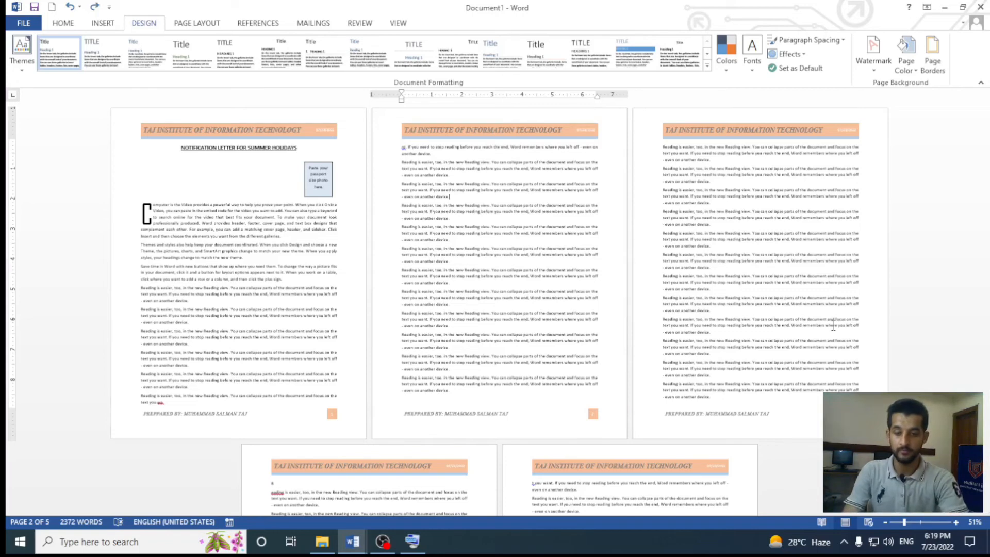
{"action": "key", "text": "ctrl+y"}
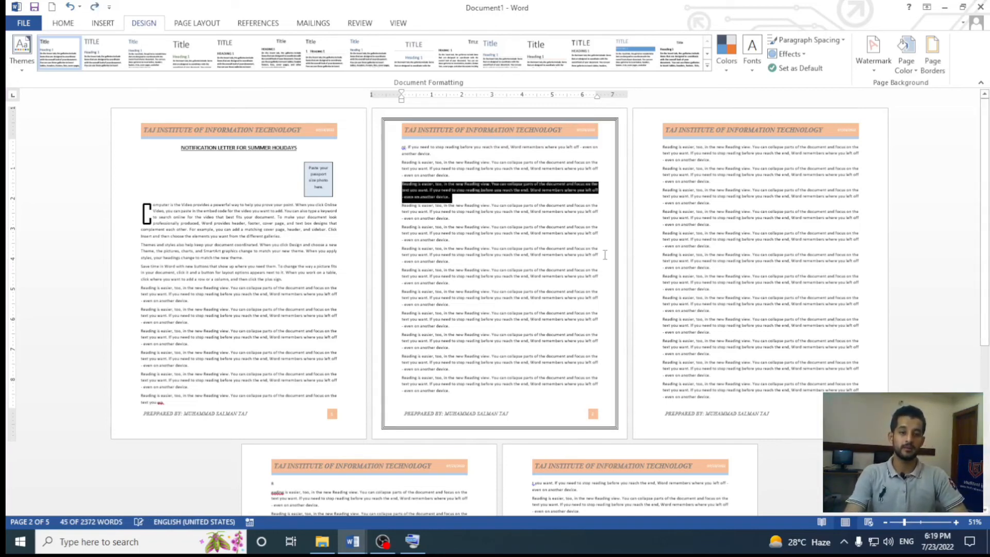
Step back through the edit history, removing the page 2 border and section breaks, until the orange-and-blue gradient page background is restored
{"action": "left_click", "coordinate": [245, 198]}
{"action": "key", "text": "ctrl+z"}
{"action": "key", "text": "ctrl+z"}
{"action": "key", "text": "ctrl+z"}
{"action": "key", "text": "ctrl+z"}
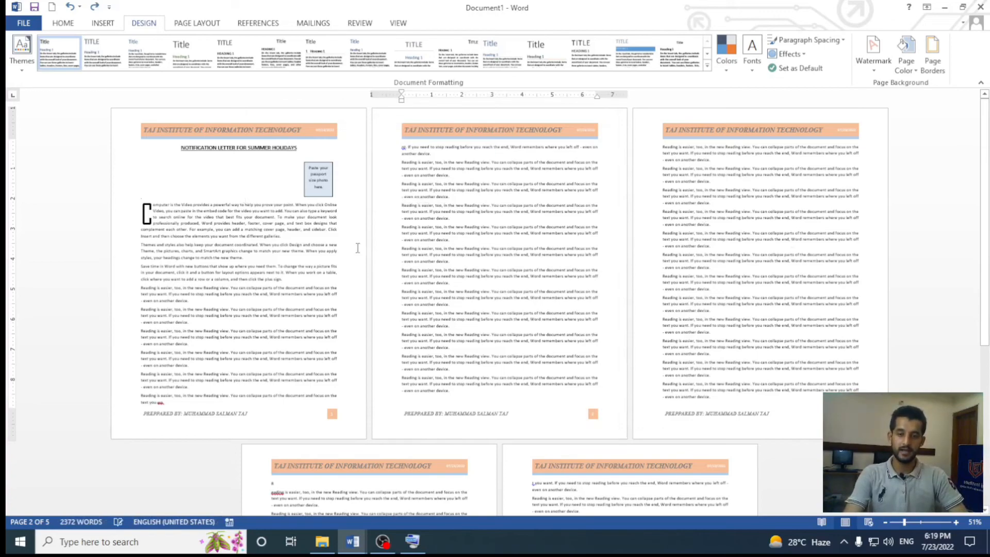
{"action": "key", "text": "ctrl+z"}
{"action": "key", "text": "ctrl+z"}
{"action": "key", "text": "ctrl+z"}
{"action": "key", "text": "ctrl+z"}
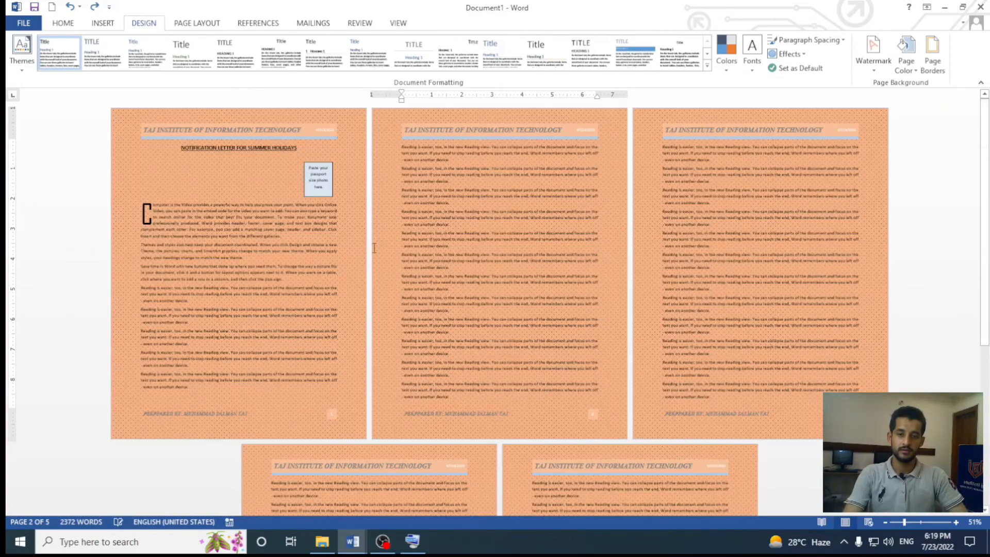
{"action": "key", "text": "ctrl+z"}
{"action": "key", "text": "ctrl+z"}
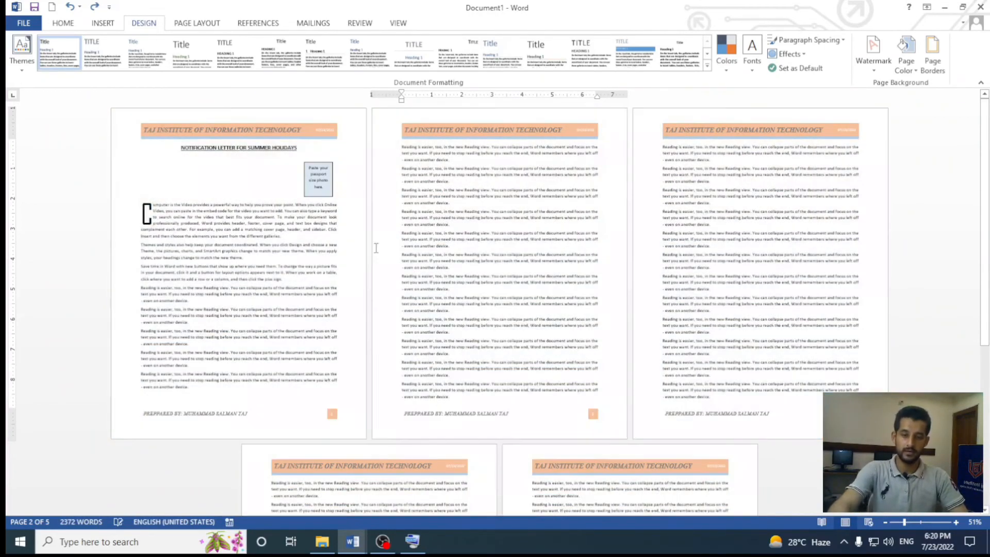
{"action": "key", "text": "ctrl+z"}
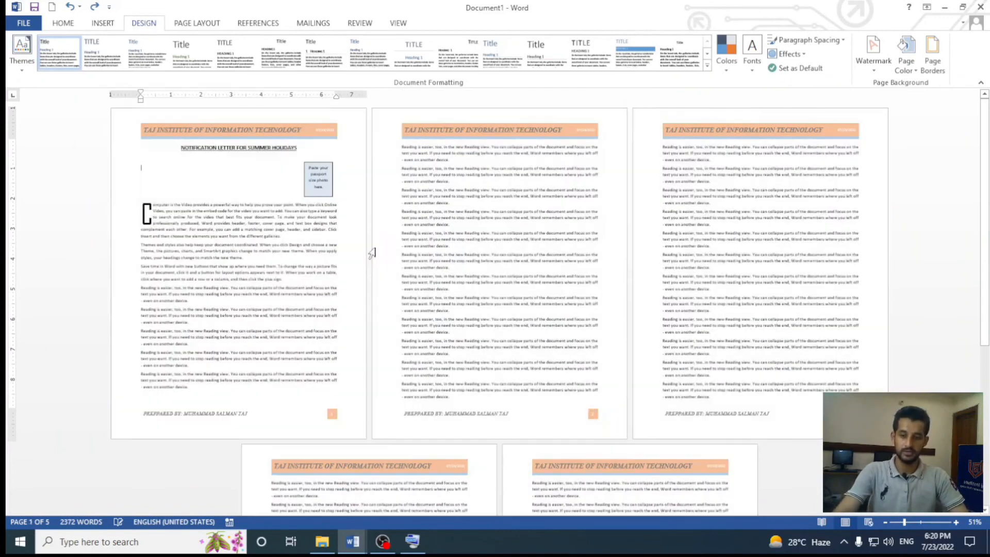
{"action": "key", "text": "ctrl+y"}
{"action": "key", "text": "ctrl+y"}
{"action": "key", "text": "ctrl+y"}
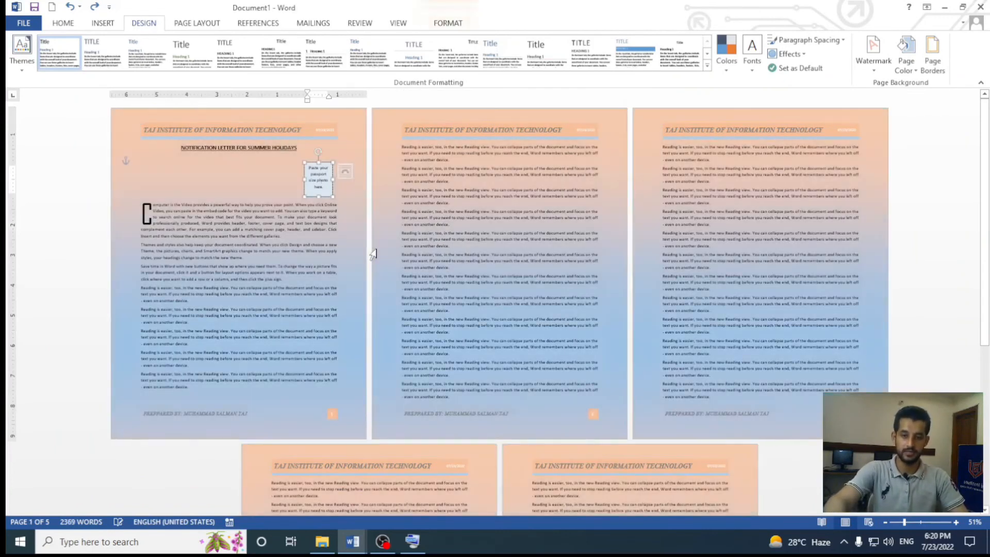
Set up a box page border using the ornamental frame art with decorated corners, with page 2 active
{"action": "left_click", "coordinate": [494, 266]}
{"action": "scroll", "coordinate": [494, 266], "scroll_direction": "up", "scroll_amount": 3, "text": "ctrl"}
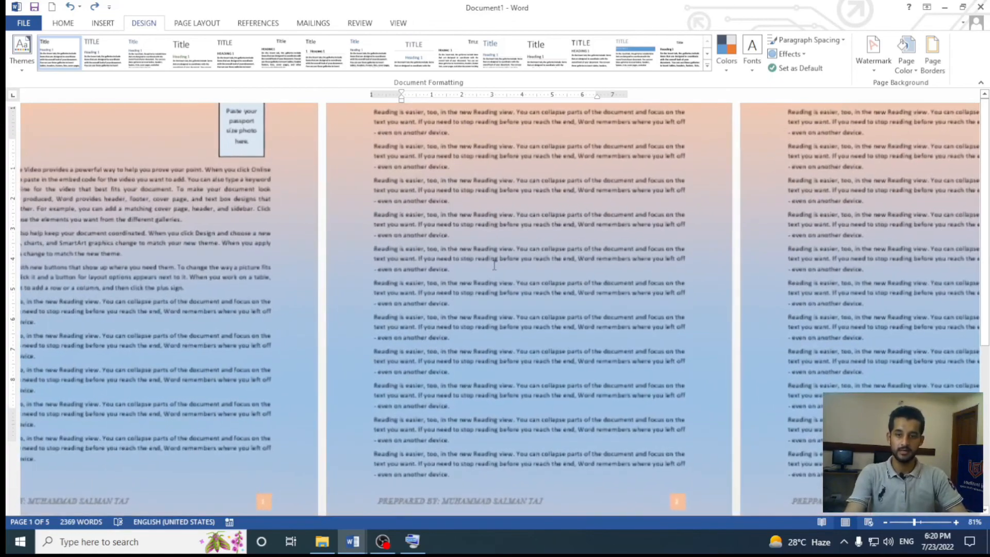
{"action": "key", "text": "alt"}
{"action": "key", "text": "o"}
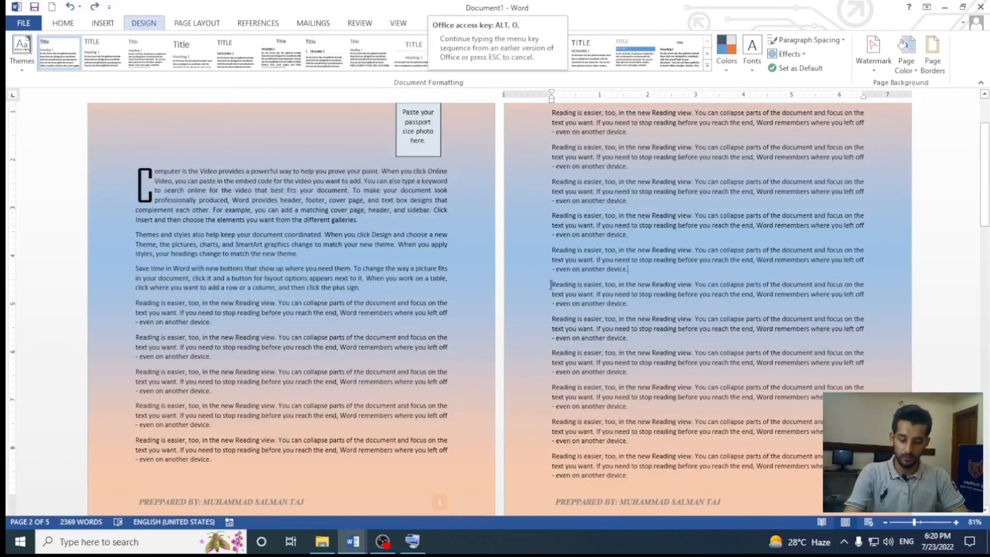
{"action": "key", "text": "b"}
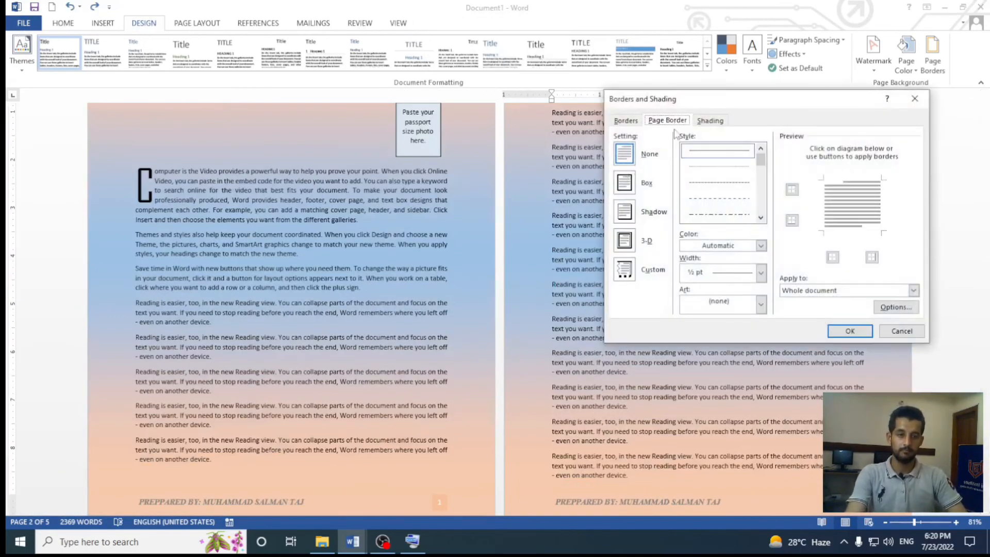
{"action": "left_click", "coordinate": [630, 188]}
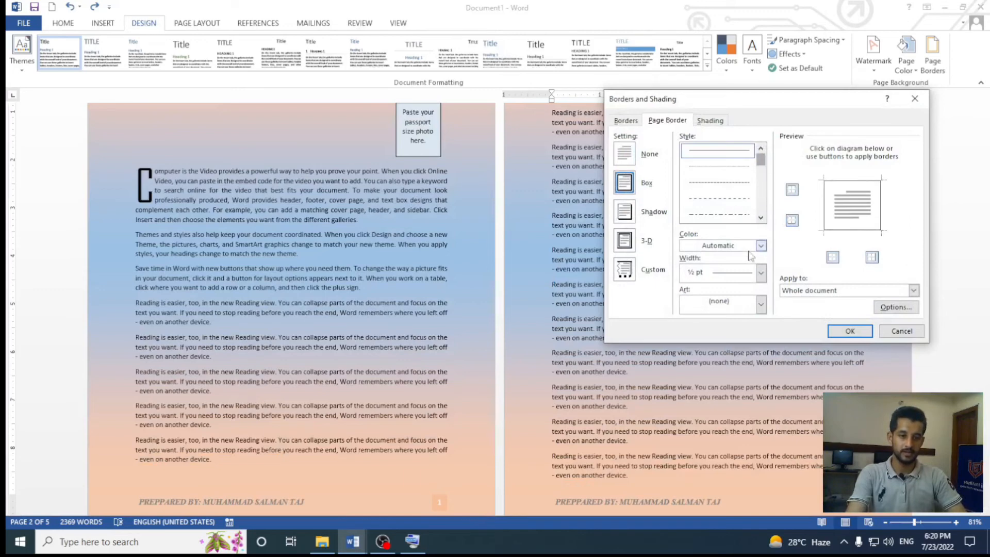
{"action": "left_click", "coordinate": [762, 304]}
{"action": "scroll", "coordinate": [732, 361], "scroll_direction": "down", "scroll_amount": 5}
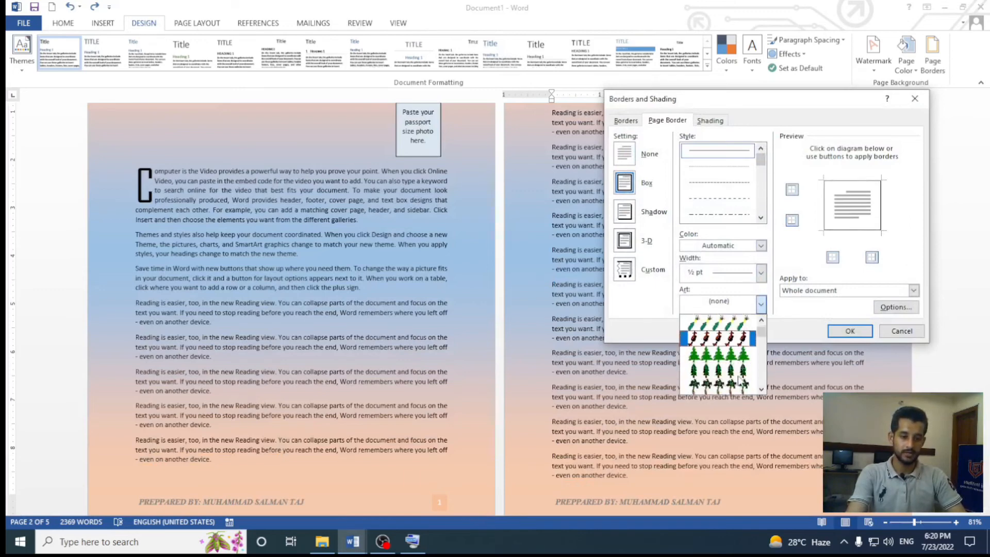
{"action": "scroll", "coordinate": [742, 381], "scroll_direction": "down", "scroll_amount": 6}
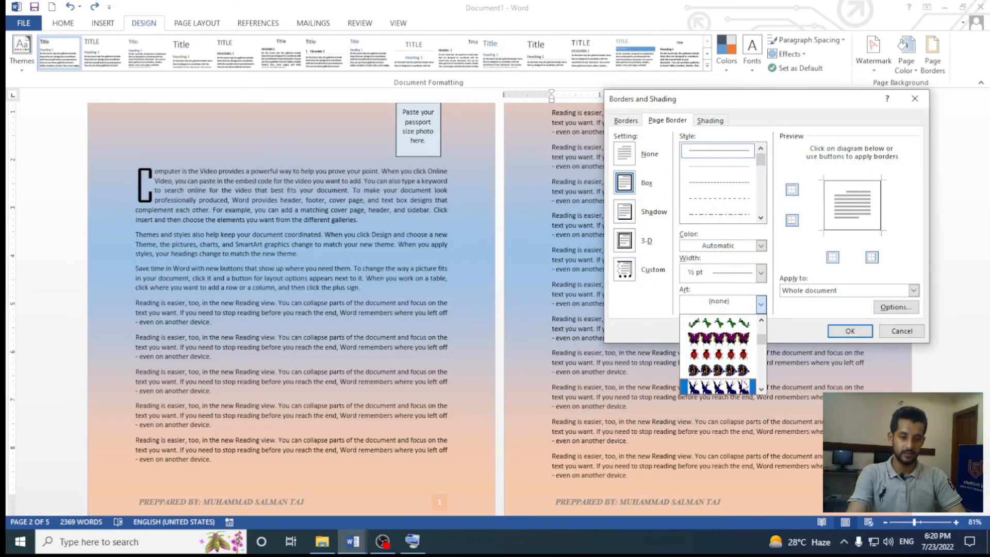
{"action": "scroll", "coordinate": [762, 351], "scroll_direction": "down", "scroll_amount": 5}
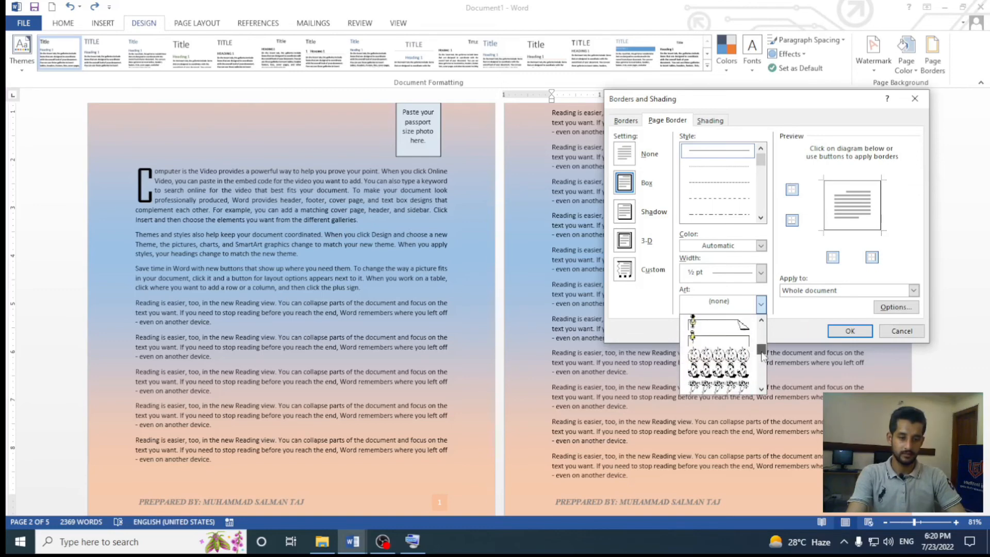
{"action": "scroll", "coordinate": [763, 361], "scroll_direction": "down", "scroll_amount": 6}
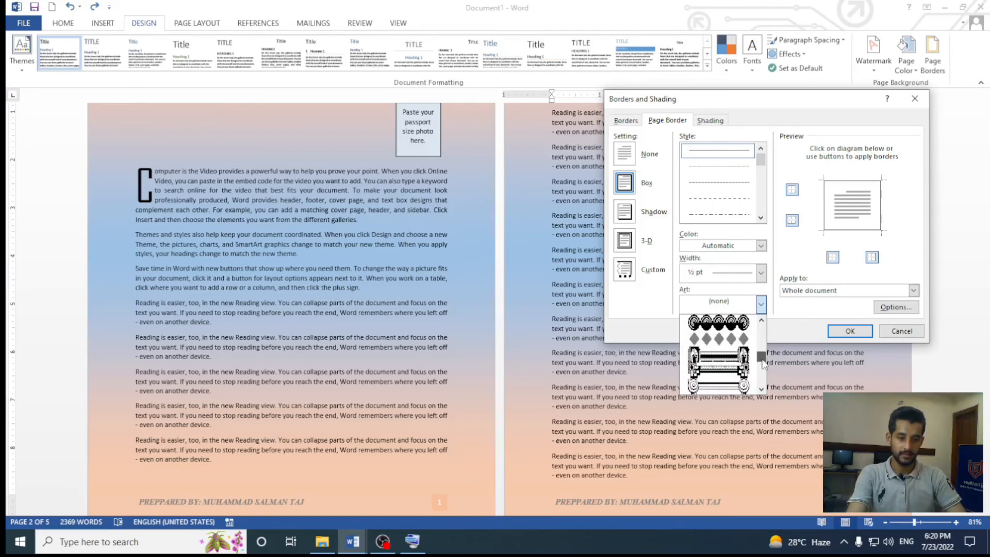
{"action": "left_click", "coordinate": [750, 370]}
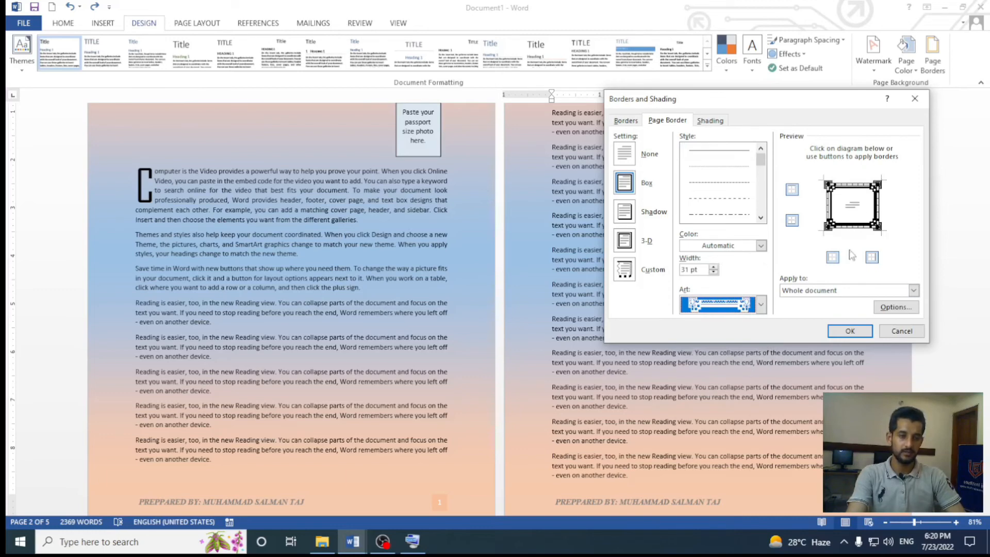
Colour the art page border light orange and apply it to the whole document
{"action": "left_click", "coordinate": [762, 246]}
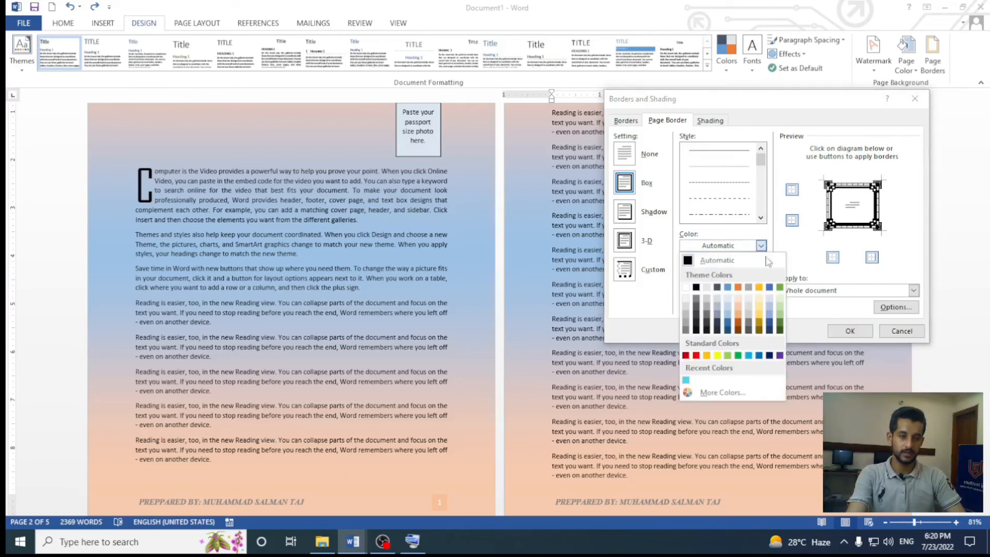
{"action": "left_click", "coordinate": [739, 319]}
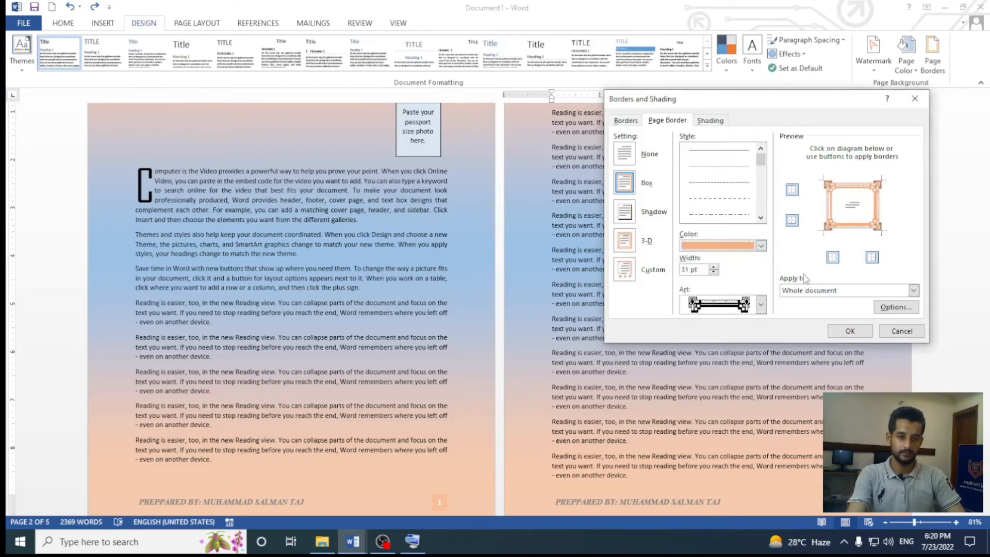
{"action": "left_click", "coordinate": [842, 330]}
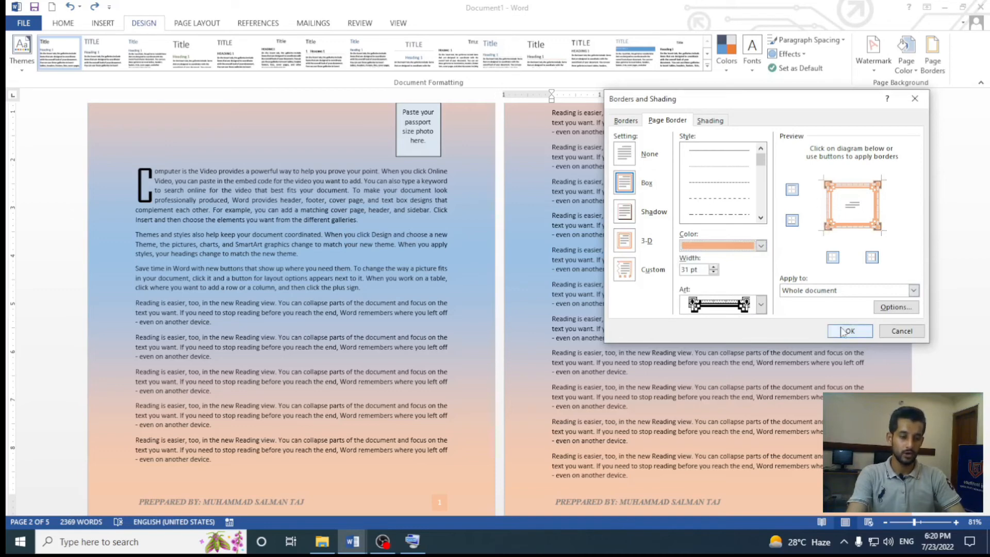
{"action": "scroll", "coordinate": [841, 328], "scroll_direction": "up", "scroll_amount": 1}
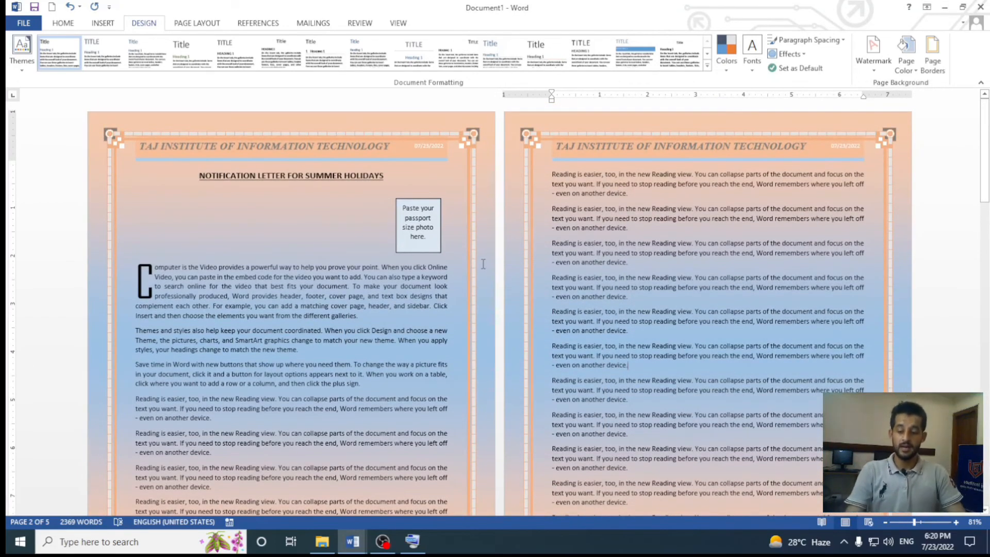
Select the heading NOTIFICATION LETTER FOR SUMMER HOLIDAYS on page 1 and open the border settings for the selected text
{"action": "key", "text": "alt"}
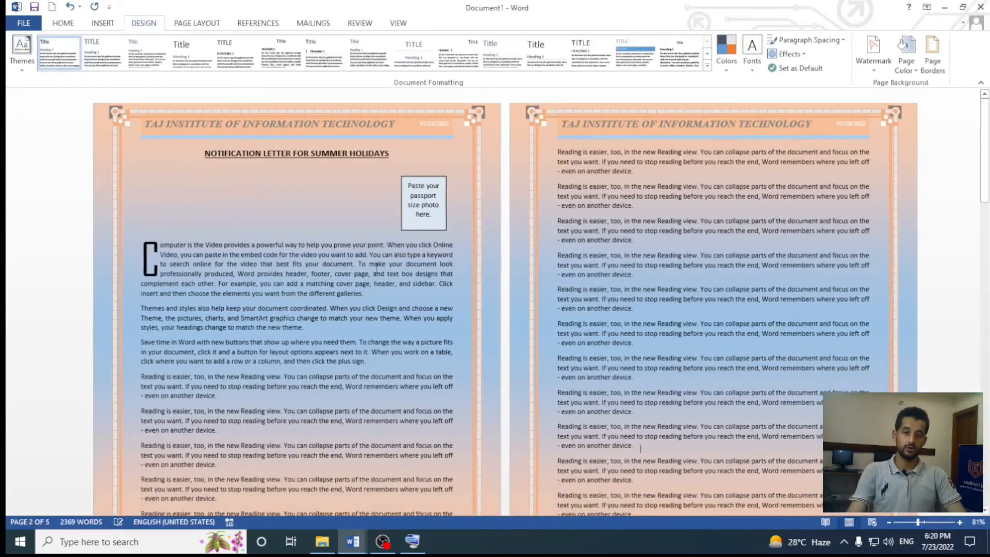
{"action": "scroll", "coordinate": [717, 315], "scroll_direction": "up", "scroll_amount": 5, "text": "ctrl"}
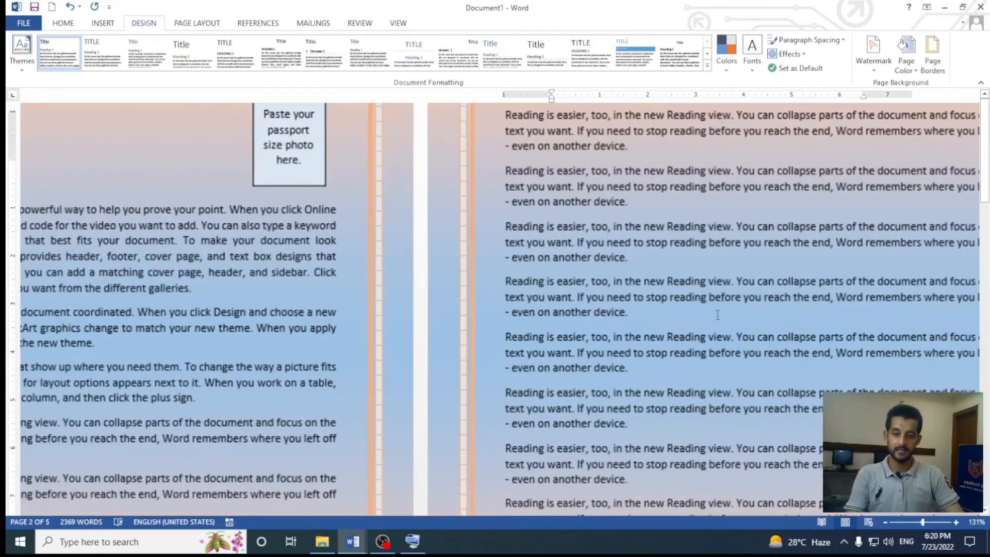
{"action": "scroll", "coordinate": [352, 285], "scroll_direction": "down", "scroll_amount": 10}
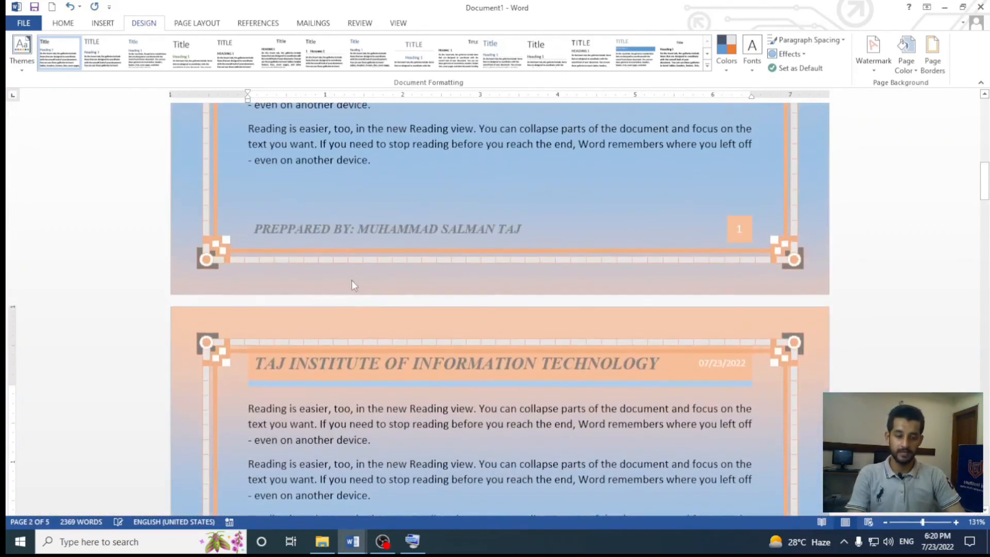
{"action": "scroll", "coordinate": [354, 283], "scroll_direction": "down", "scroll_amount": 3}
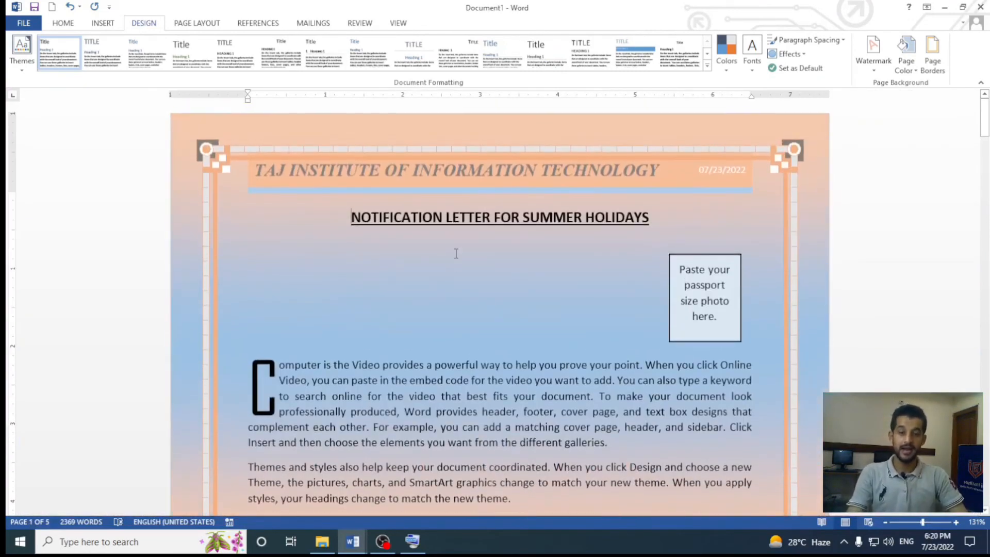
{"action": "left_click_drag", "start_coordinate": [339, 224], "coordinate": [620, 219]}
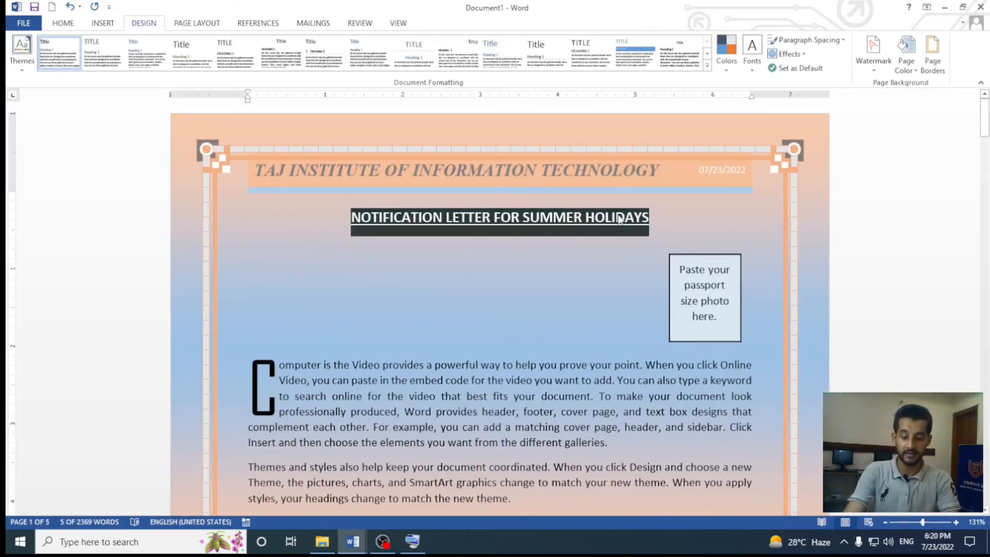
{"action": "key", "text": "alt+o"}
{"action": "key", "text": "b"}
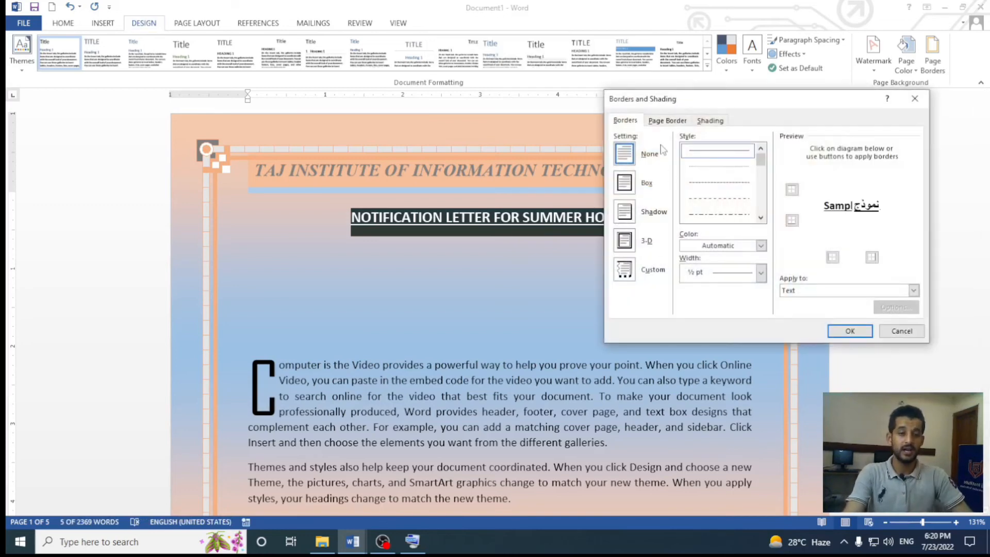
{"action": "left_click_drag", "start_coordinate": [654, 105], "coordinate": [724, 107]}
{"action": "left_click", "coordinate": [735, 122]}
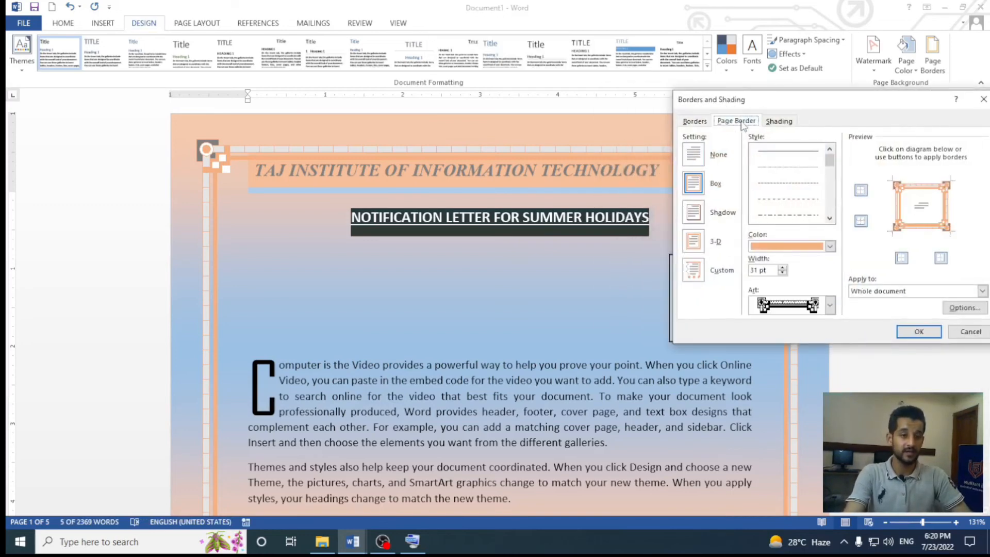
{"action": "left_click", "coordinate": [704, 124]}
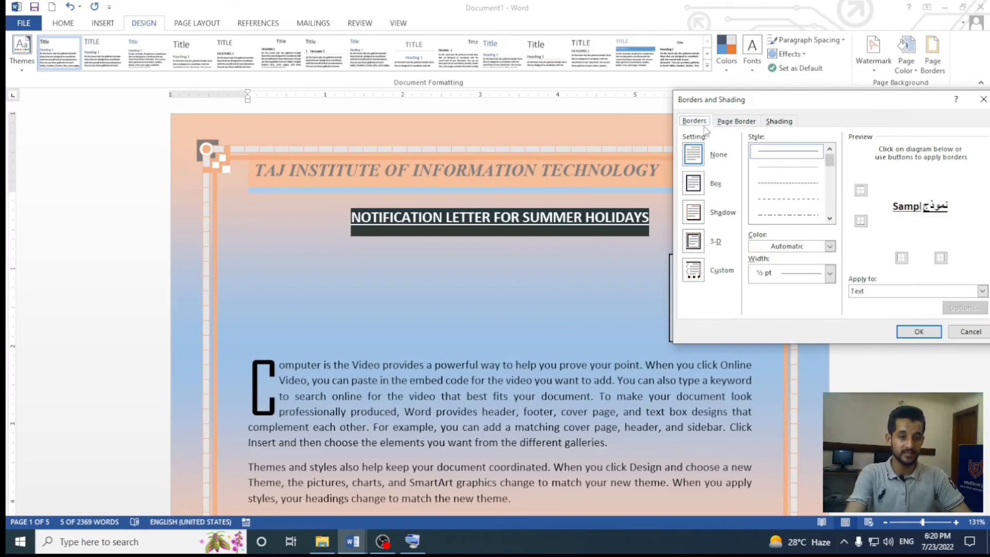
Apply a triple-line box border, ½ pt wide, to the selected heading text only
{"action": "left_click", "coordinate": [690, 186]}
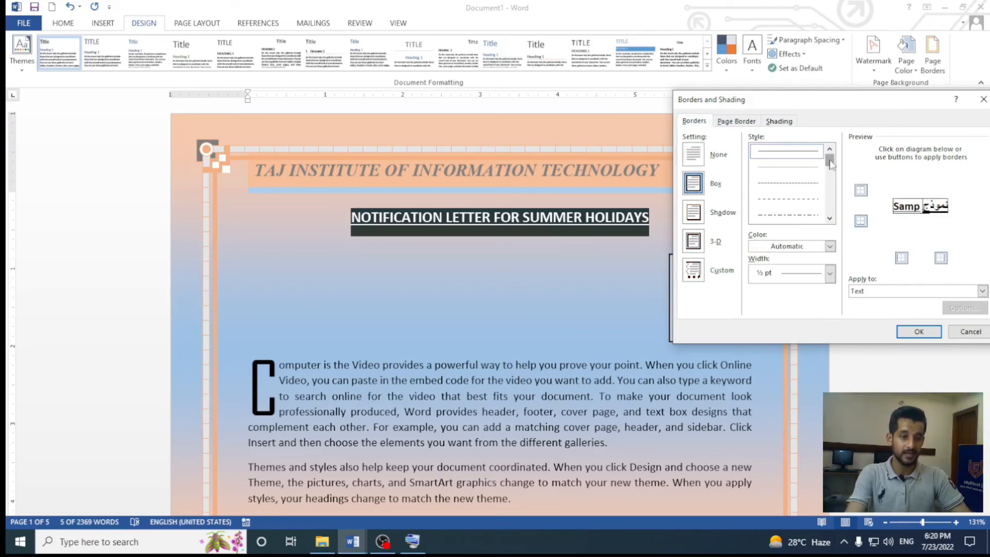
{"action": "left_click_drag", "start_coordinate": [829, 160], "coordinate": [835, 178]}
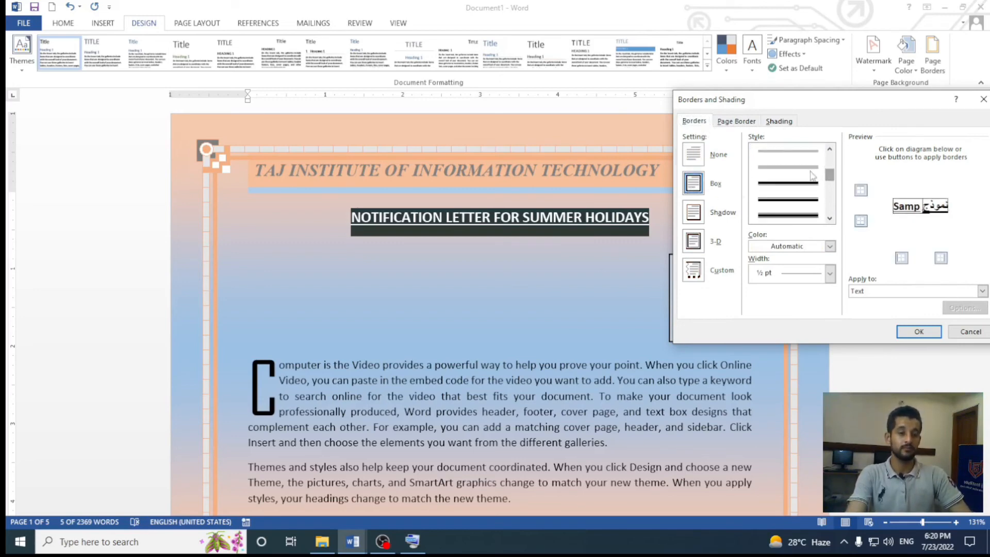
{"action": "left_click", "coordinate": [802, 169]}
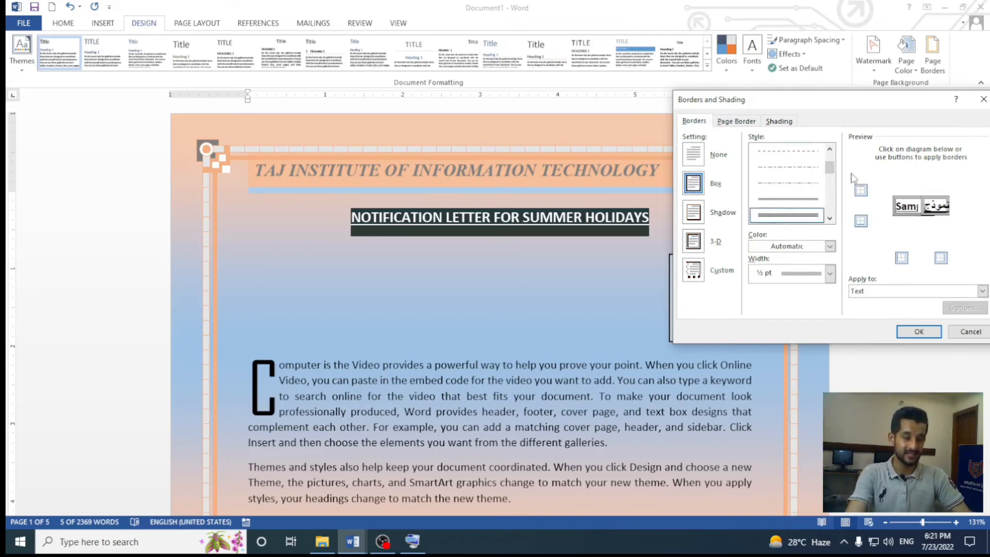
{"action": "left_click", "coordinate": [870, 292]}
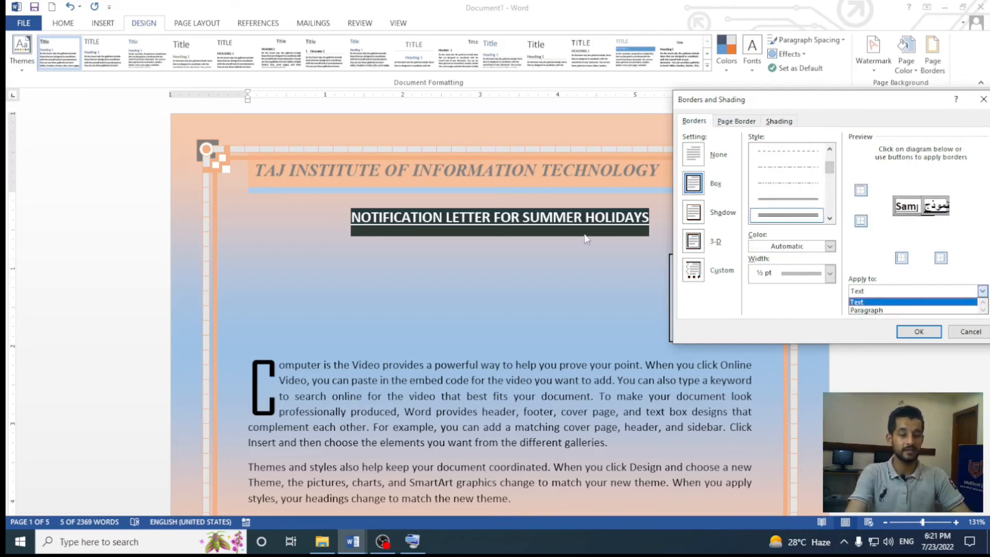
{"action": "left_click", "coordinate": [882, 303]}
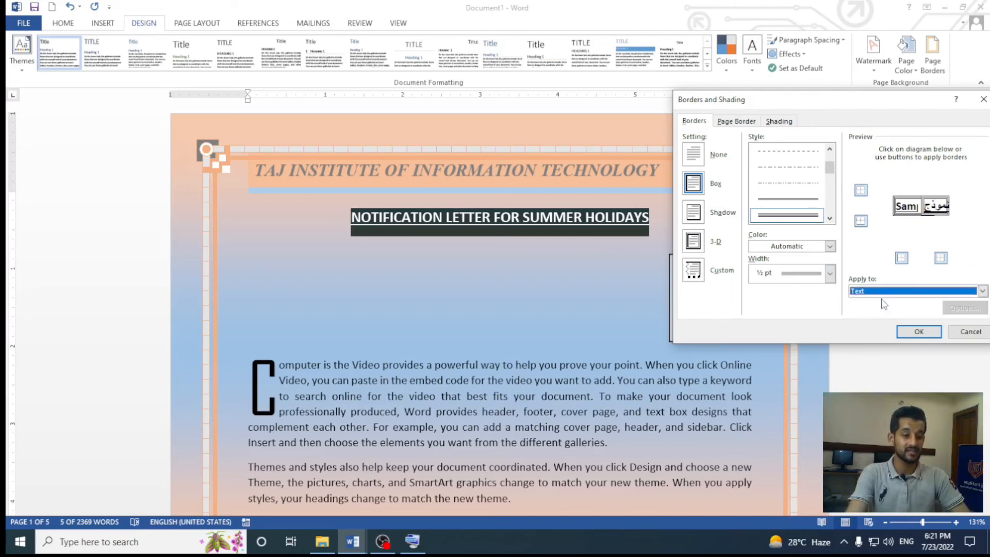
{"action": "left_click", "coordinate": [907, 331]}
{"action": "left_click", "coordinate": [607, 317]}
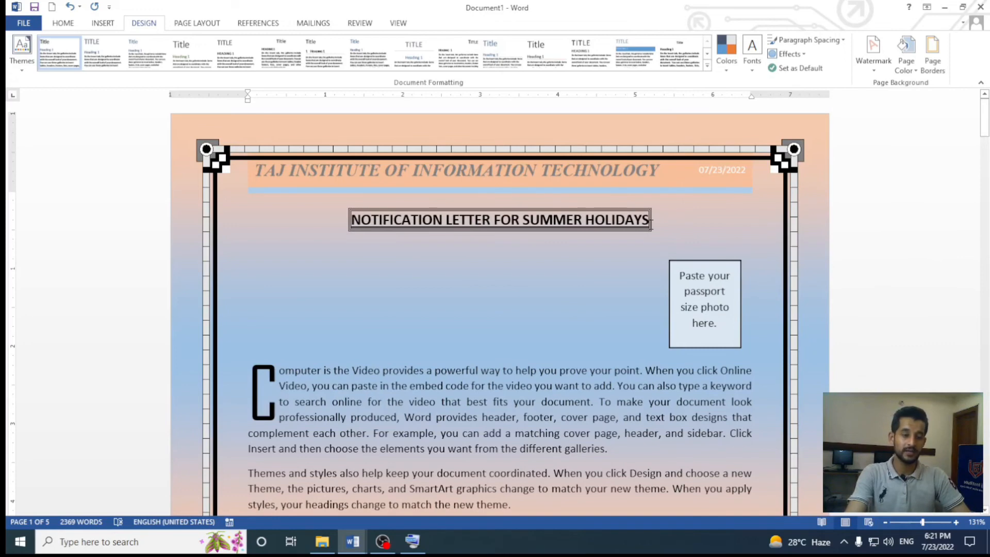
Recolour the art page border of the whole document dark orange
{"action": "left_click_drag", "start_coordinate": [687, 210], "coordinate": [360, 218]}
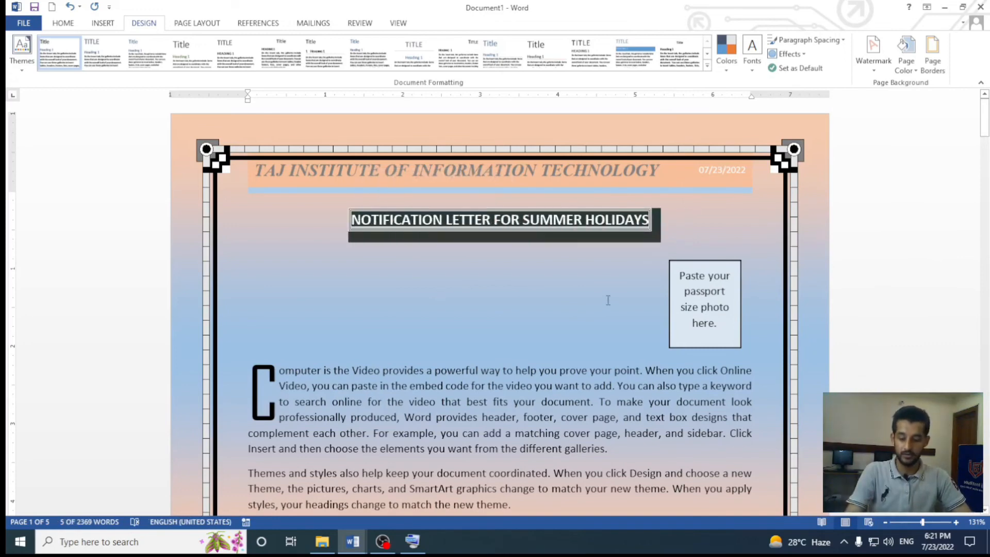
{"action": "key", "text": "alt"}
{"action": "key", "text": "o"}
{"action": "key", "text": "b"}
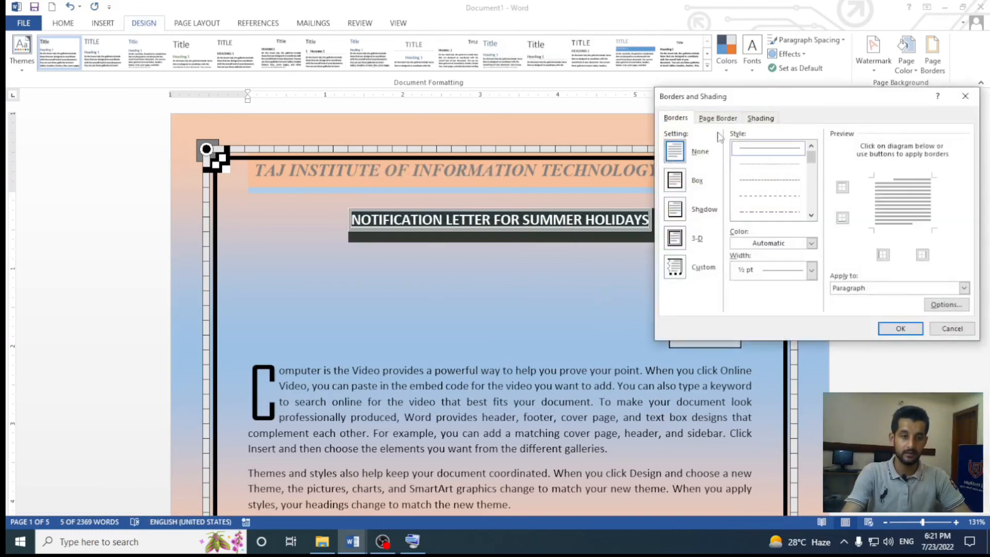
{"action": "left_click", "coordinate": [718, 119]}
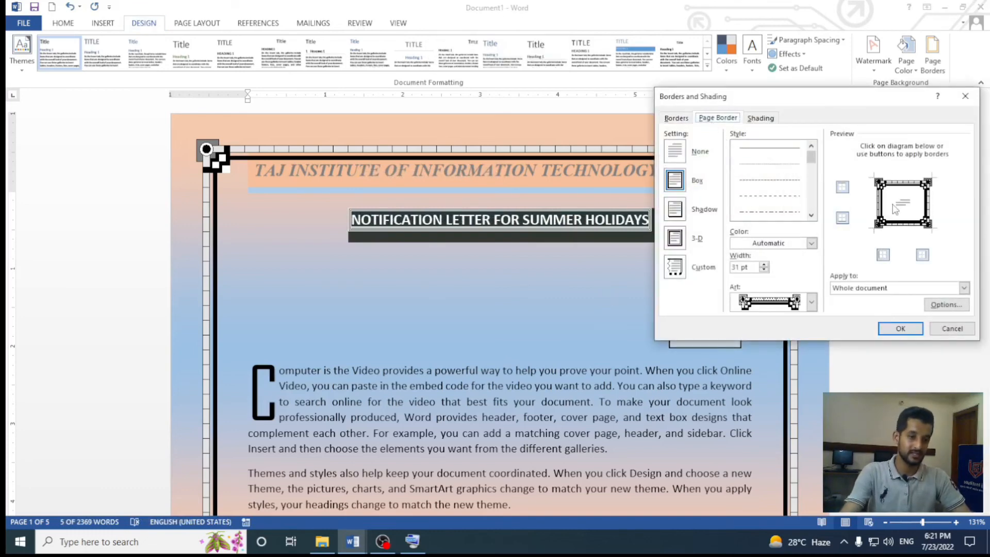
{"action": "left_click", "coordinate": [676, 118]}
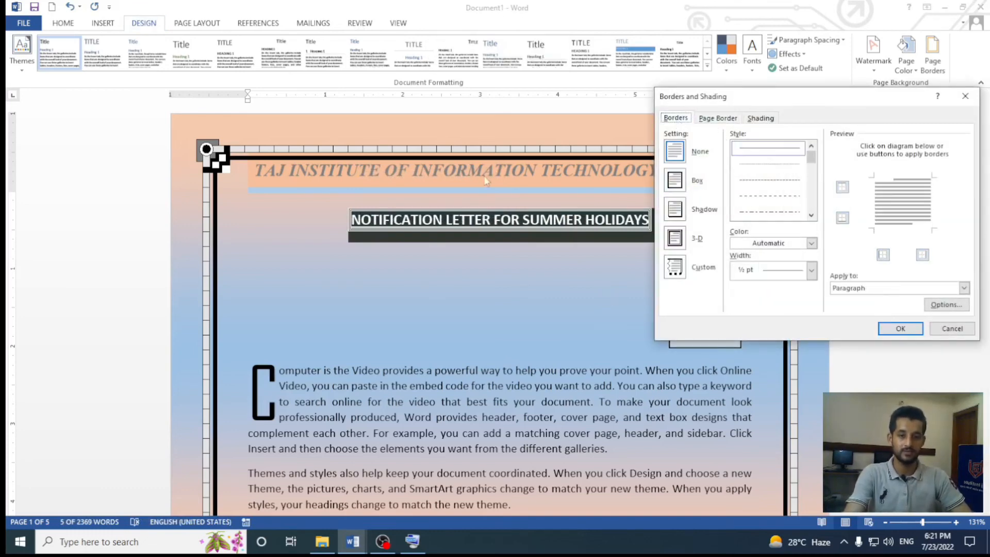
{"action": "left_click", "coordinate": [717, 118]}
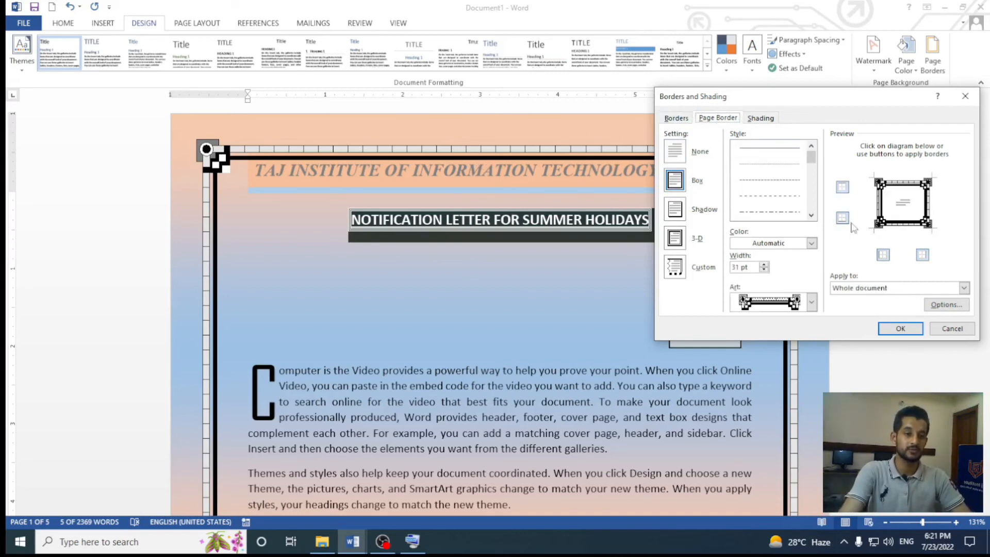
{"action": "left_click", "coordinate": [812, 244]}
{"action": "left_click", "coordinate": [790, 322]}
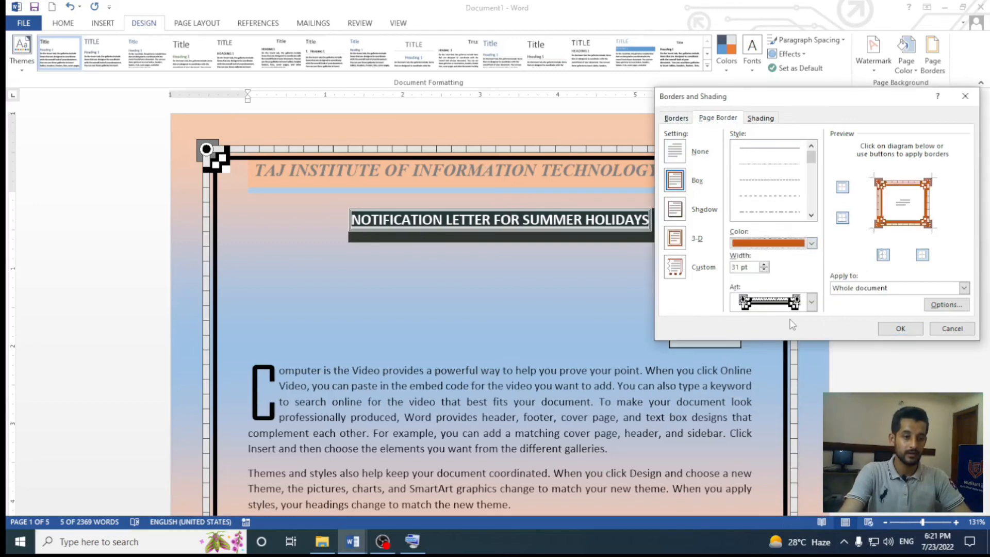
{"action": "left_click", "coordinate": [900, 328]}
{"action": "left_click", "coordinate": [641, 332]}
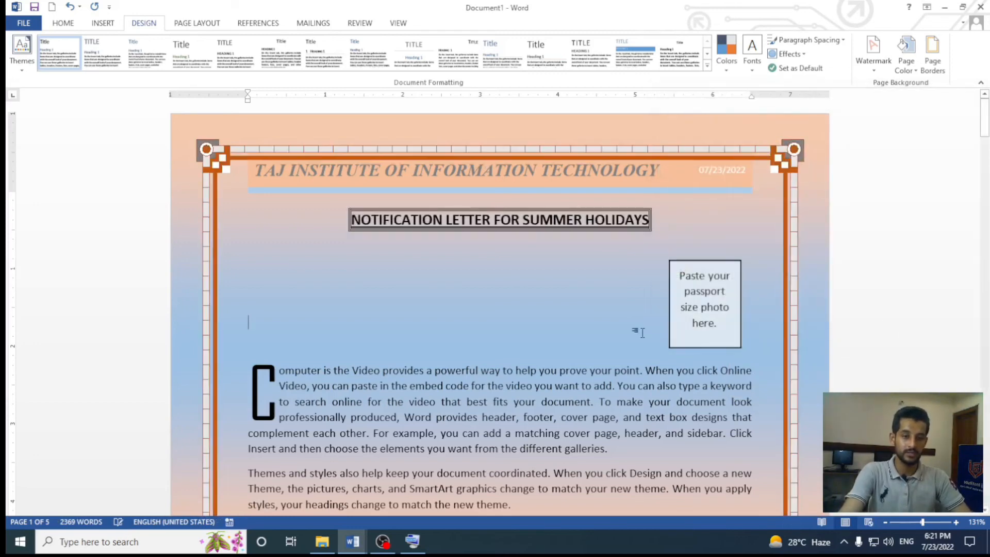